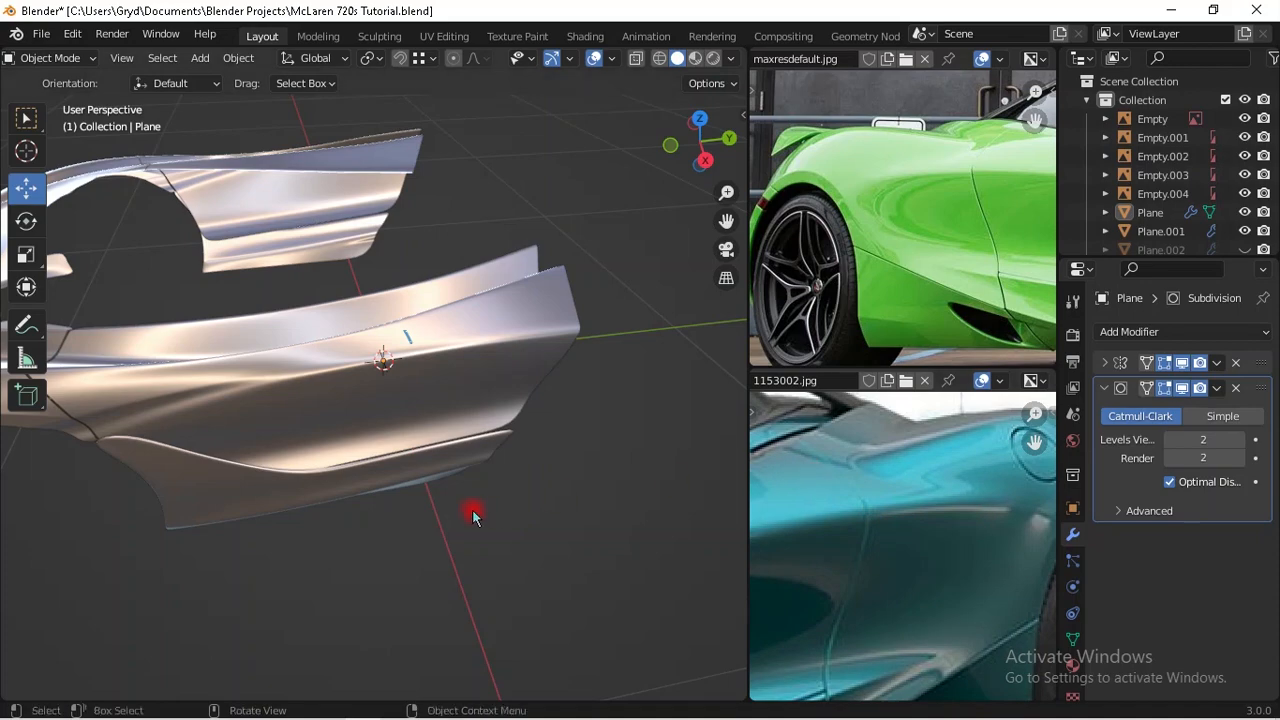
# Step: Select the upper door panel (Plane.001) and show it in right orthographic view over the side blueprint
pyautogui.moveTo(512, 380); pyautogui.dragTo(503, 363, button='middle')
pyautogui.click(504, 362)
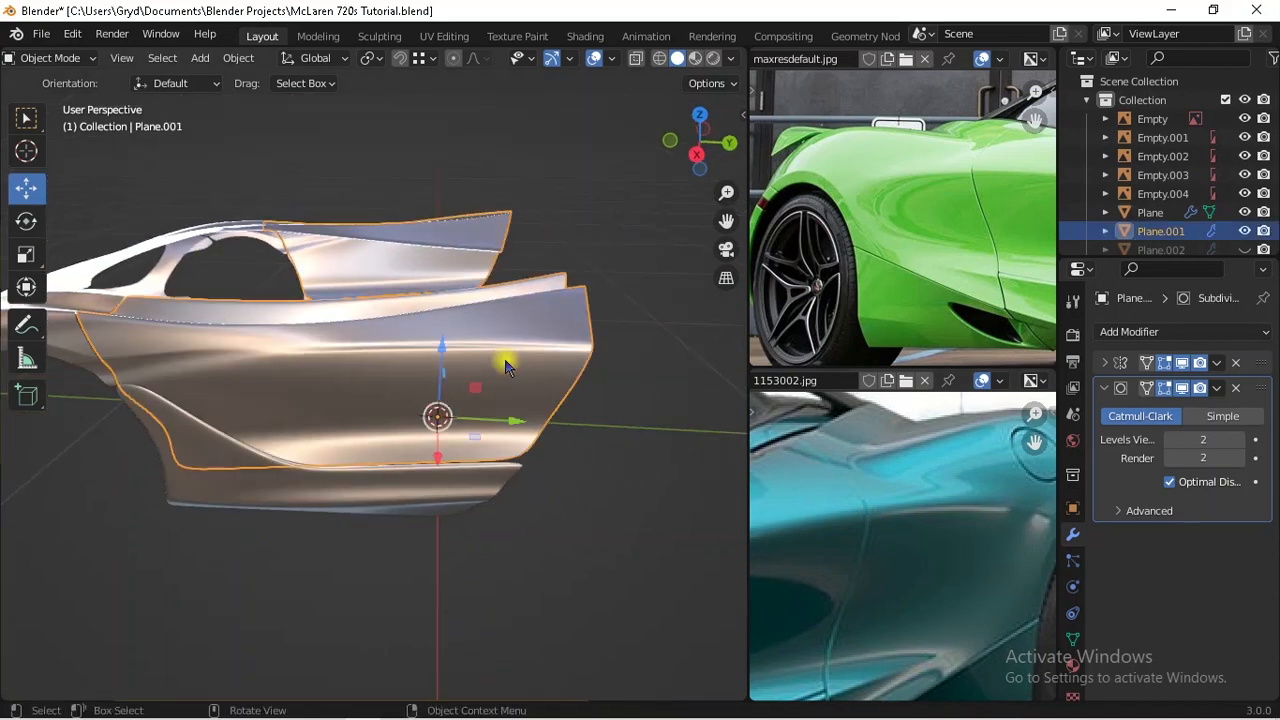
pyautogui.press('KP_5')
pyautogui.press('KP_3')
# Step: Examine the rear fender area behind the door in the side blueprint and in both reference photos
pyautogui.keyDown('shift'); pyautogui.moveTo(631, 403); pyautogui.dragTo(420, 390, button='middle'); pyautogui.keyUp('shift')
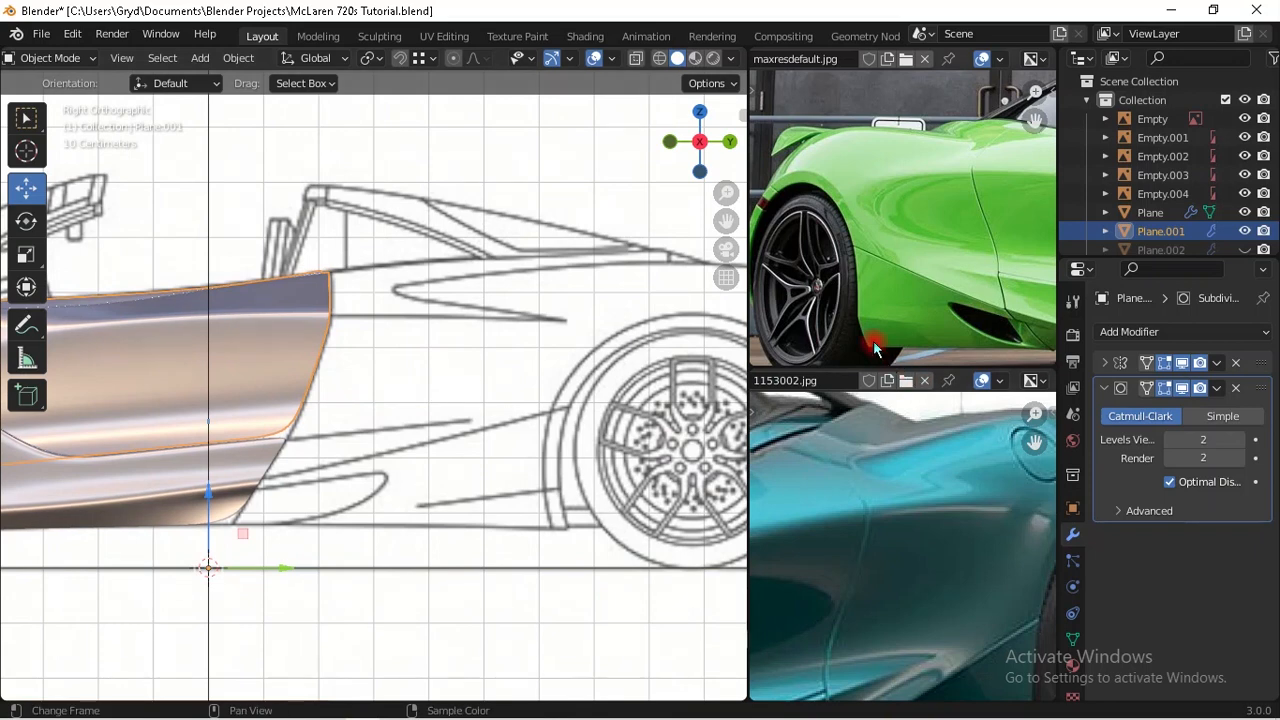
pyautogui.keyDown('shift'); pyautogui.moveTo(349, 450); pyautogui.dragTo(488, 414, button='middle'); pyautogui.keyUp('shift')
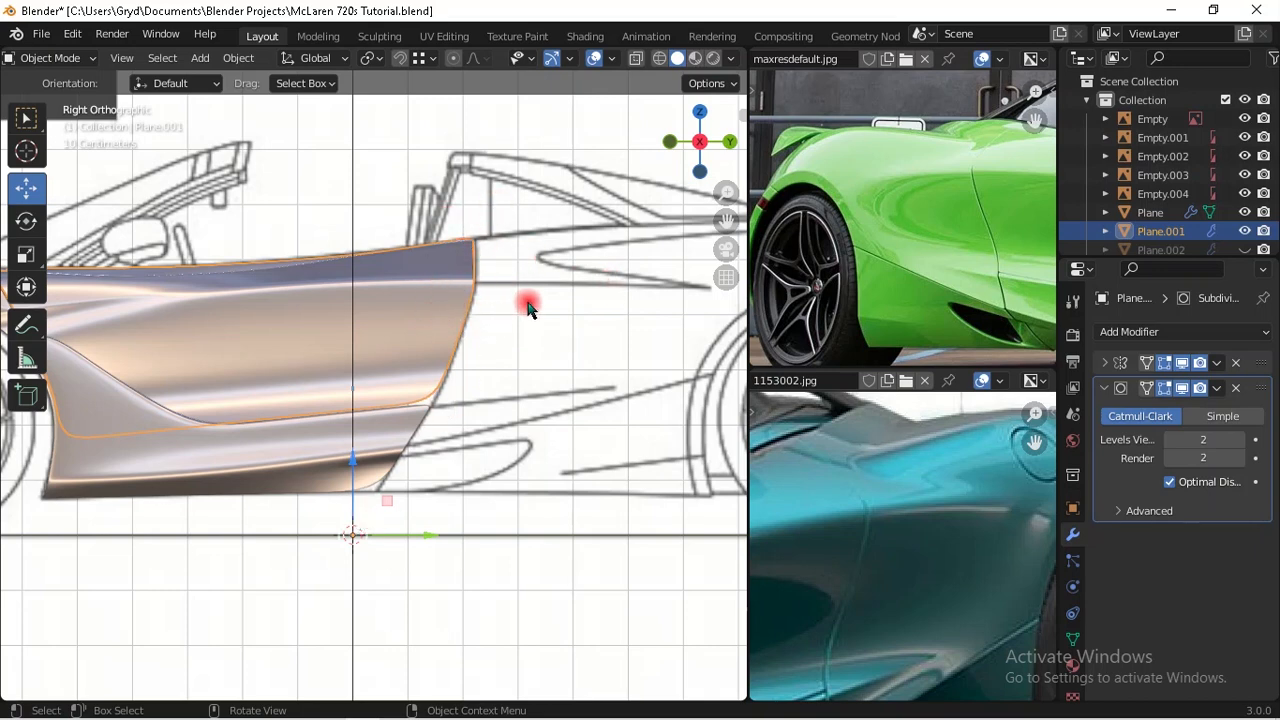
pyautogui.keyDown('shift'); pyautogui.moveTo(563, 323); pyautogui.dragTo(464, 325, button='middle'); pyautogui.keyUp('shift')
pyautogui.scroll(4, 933, 307)
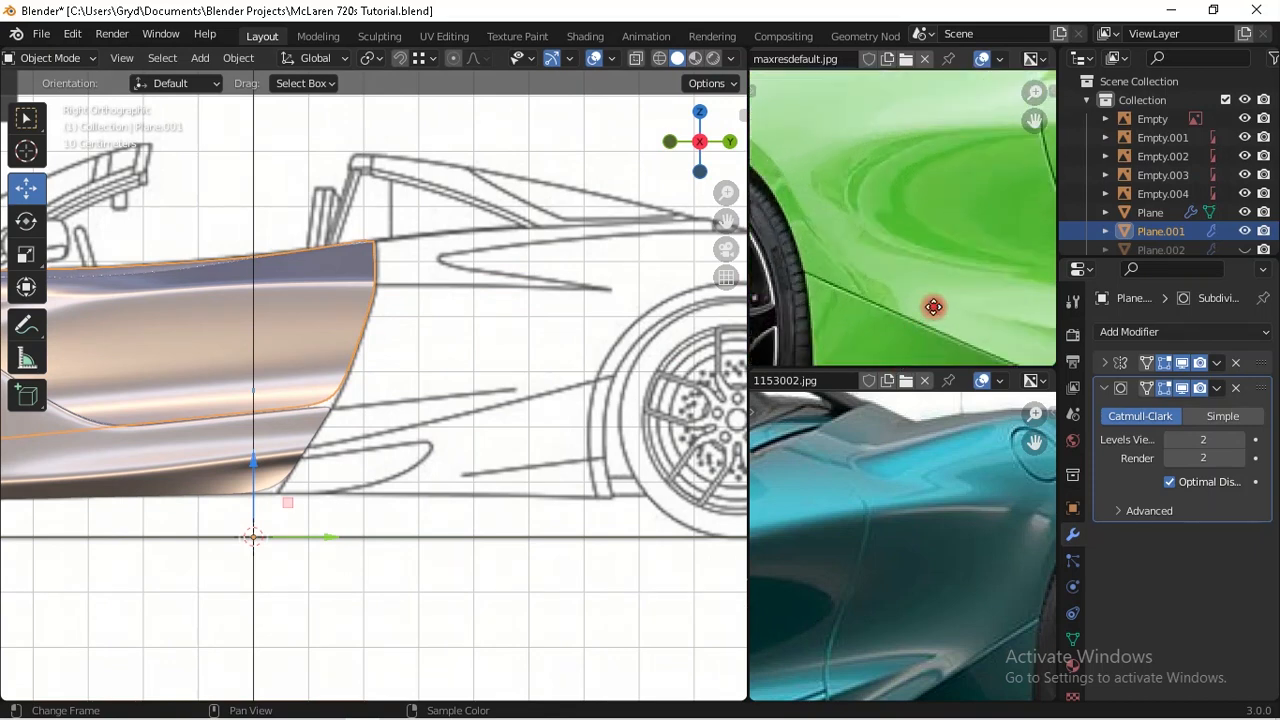
pyautogui.scroll(-3, 933, 307)
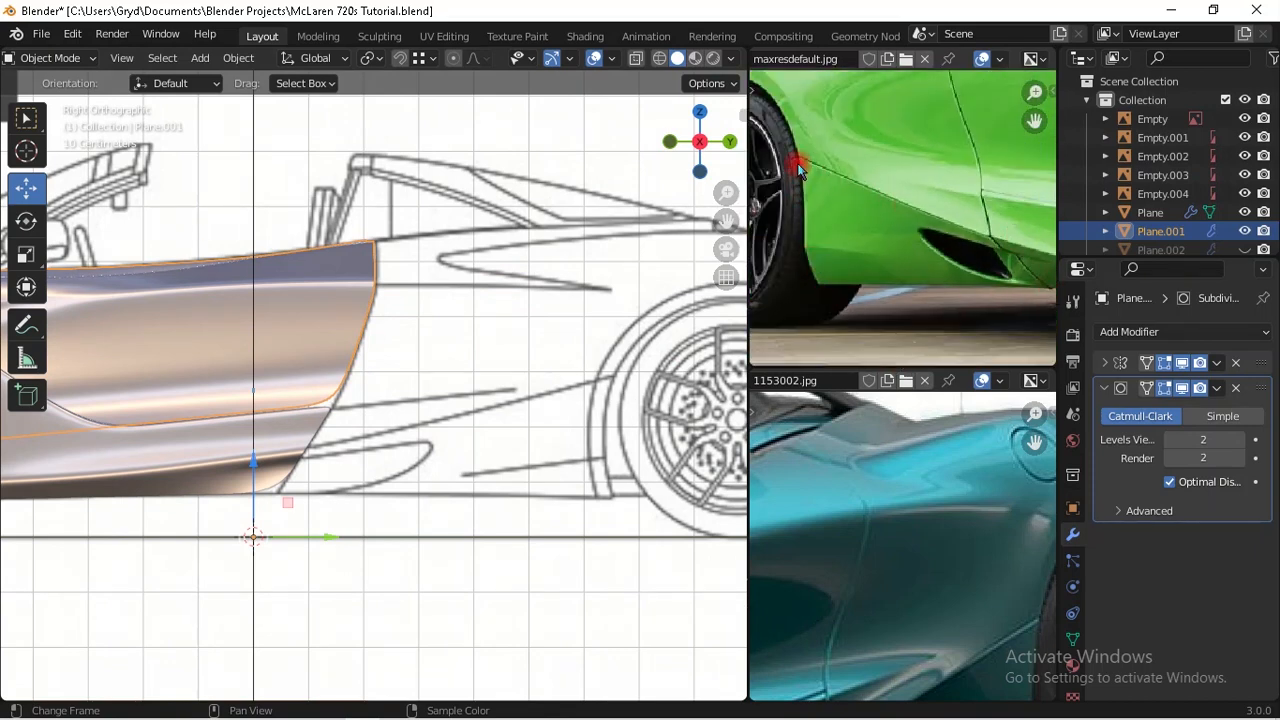
pyautogui.moveTo(876, 218); pyautogui.dragTo(950, 316, button='middle')
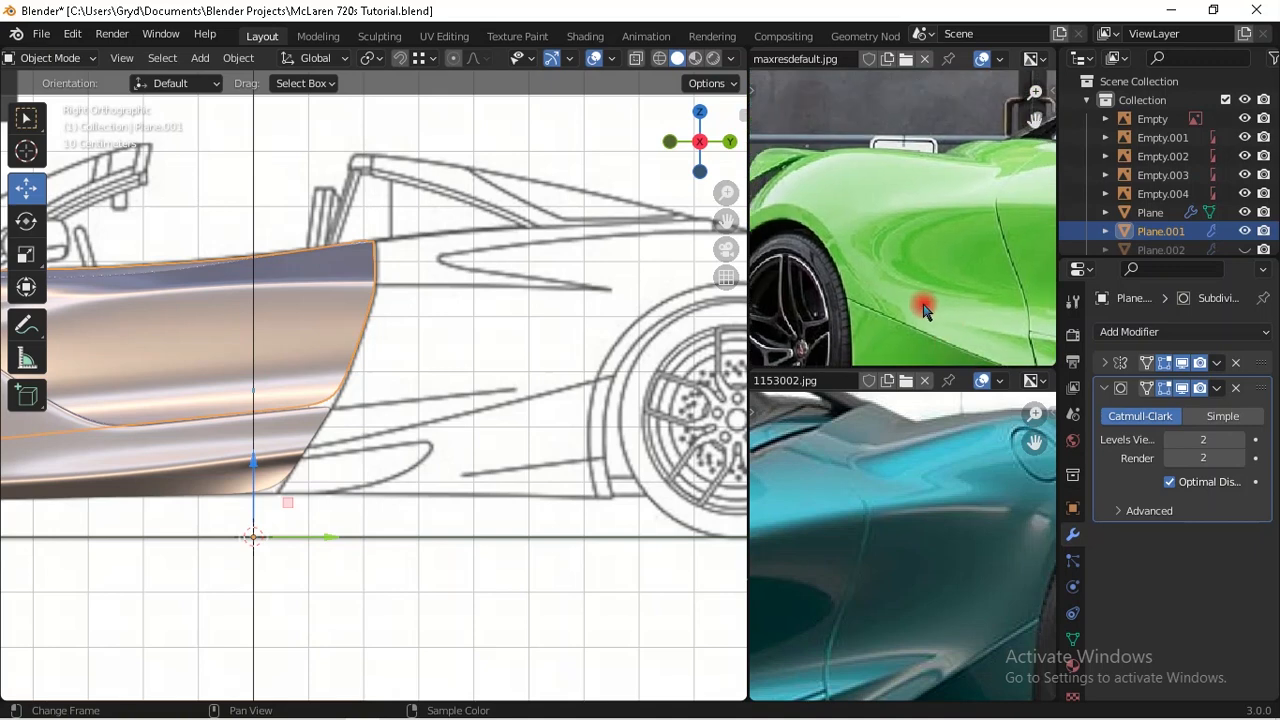
pyautogui.scroll(-2, 895, 258)
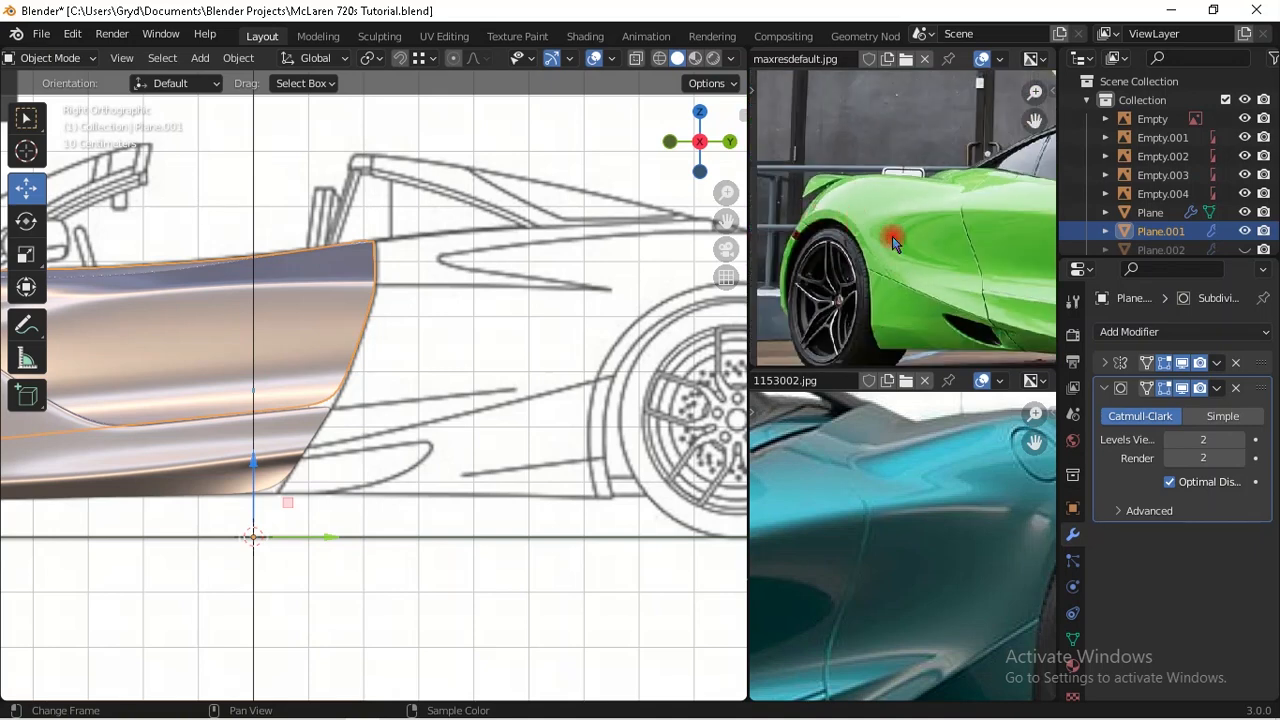
pyautogui.moveTo(901, 548); pyautogui.dragTo(938, 440, button='middle')
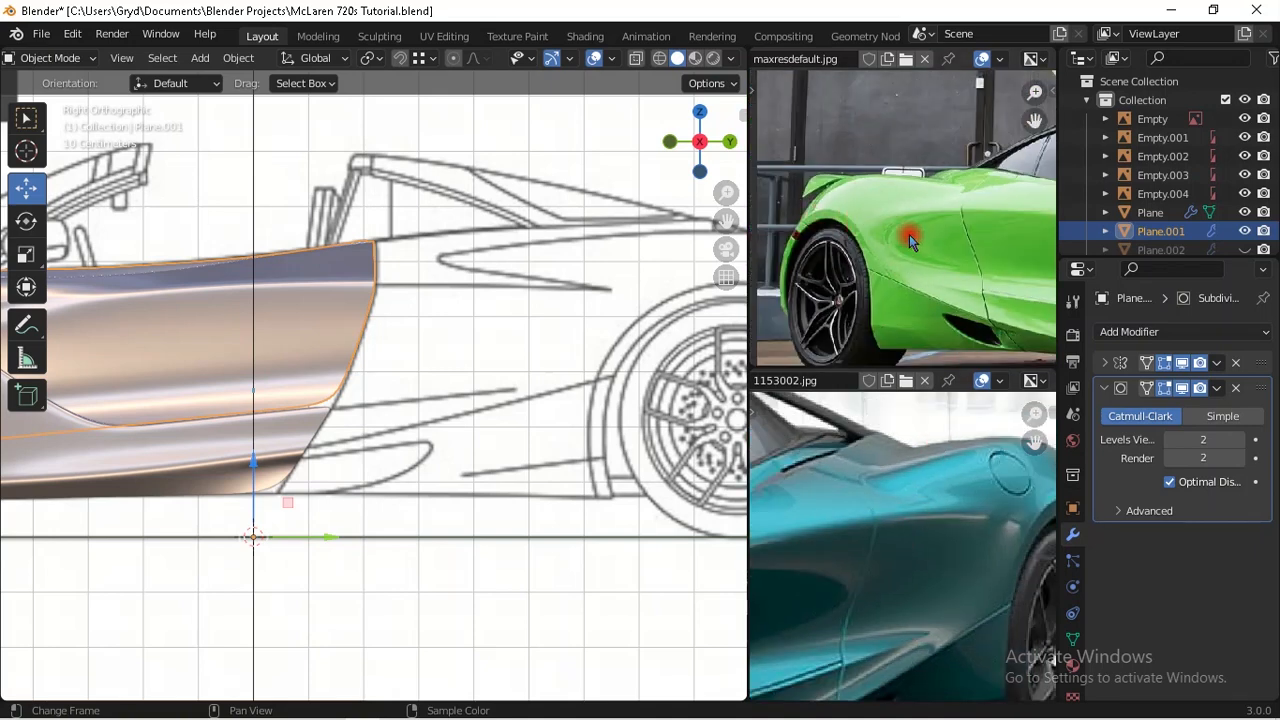
pyautogui.scroll(-2, 494, 400)
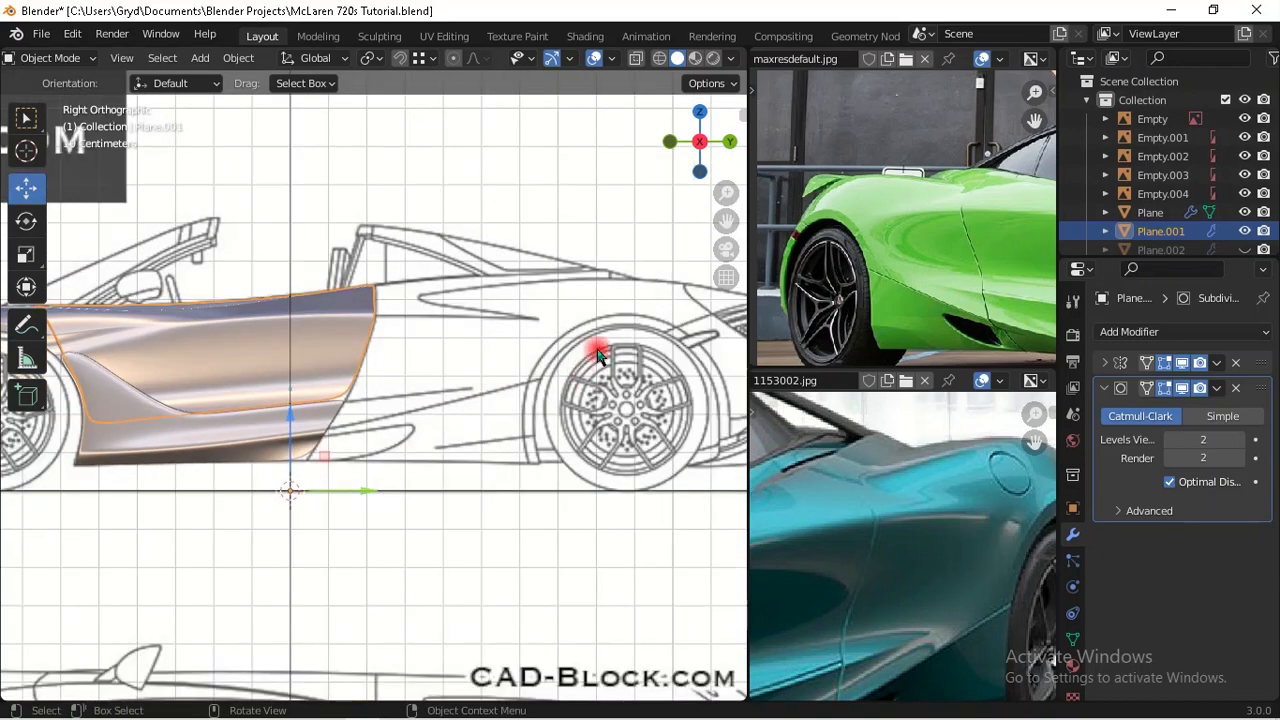
pyautogui.scroll(2, 480, 345)
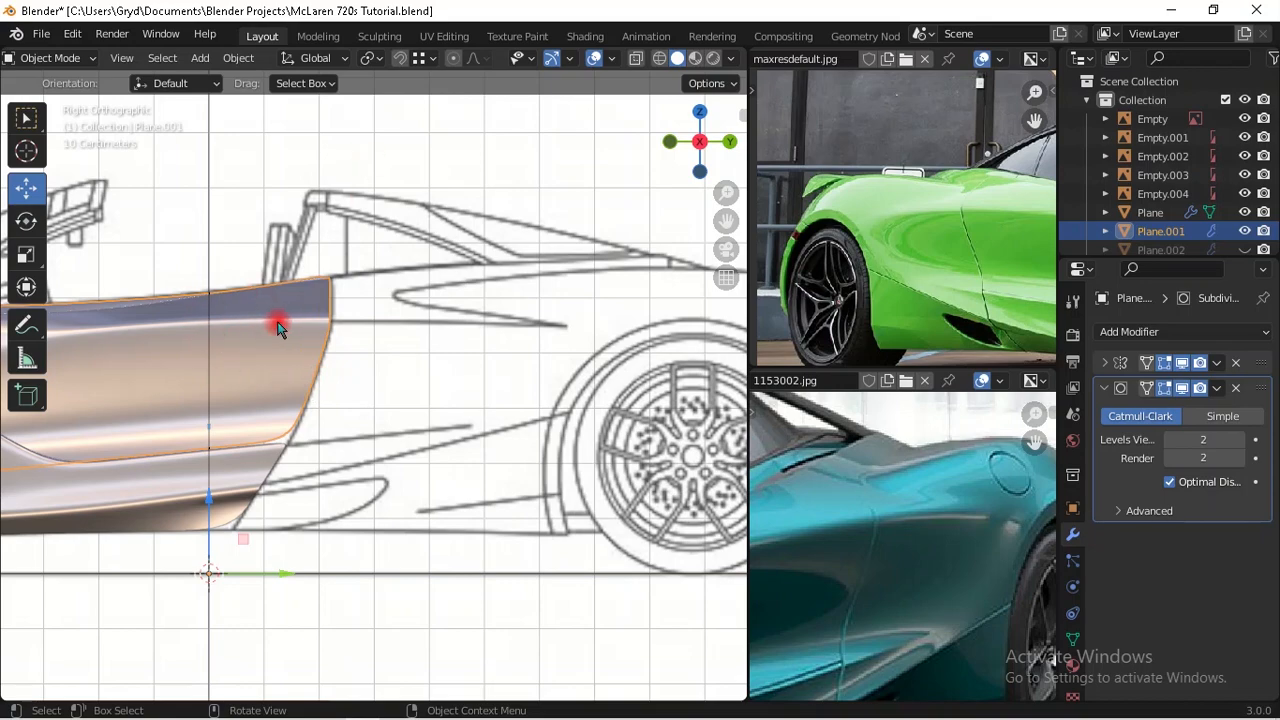
# Step: Enter Edit Mode on the door panel and study the blueprint lines between its rear edge and the rear wheel arch
pyautogui.press('Tab')
pyautogui.scroll(3, 408, 347)
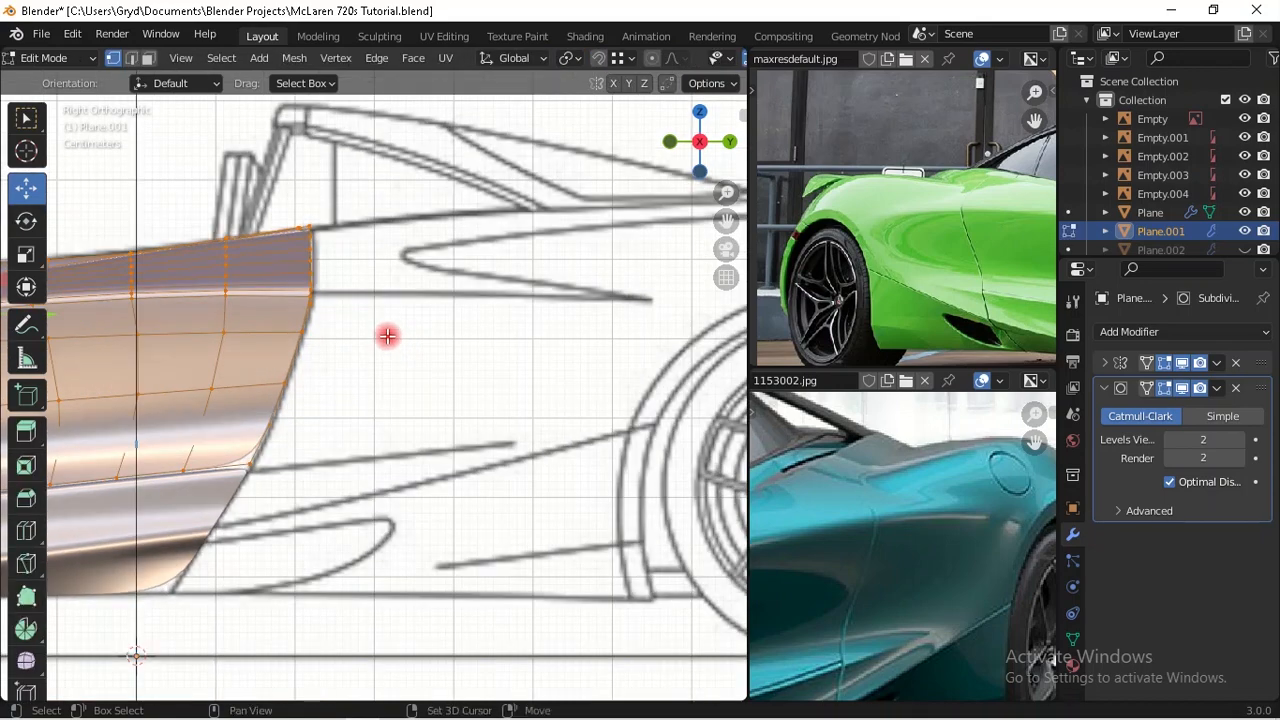
pyautogui.keyDown('shift'); pyautogui.moveTo(611, 481); pyautogui.dragTo(384, 374, button='middle'); pyautogui.keyUp('shift')
pyautogui.keyDown('shift'); pyautogui.moveTo(419, 528); pyautogui.dragTo(344, 480, button='middle'); pyautogui.keyUp('shift')
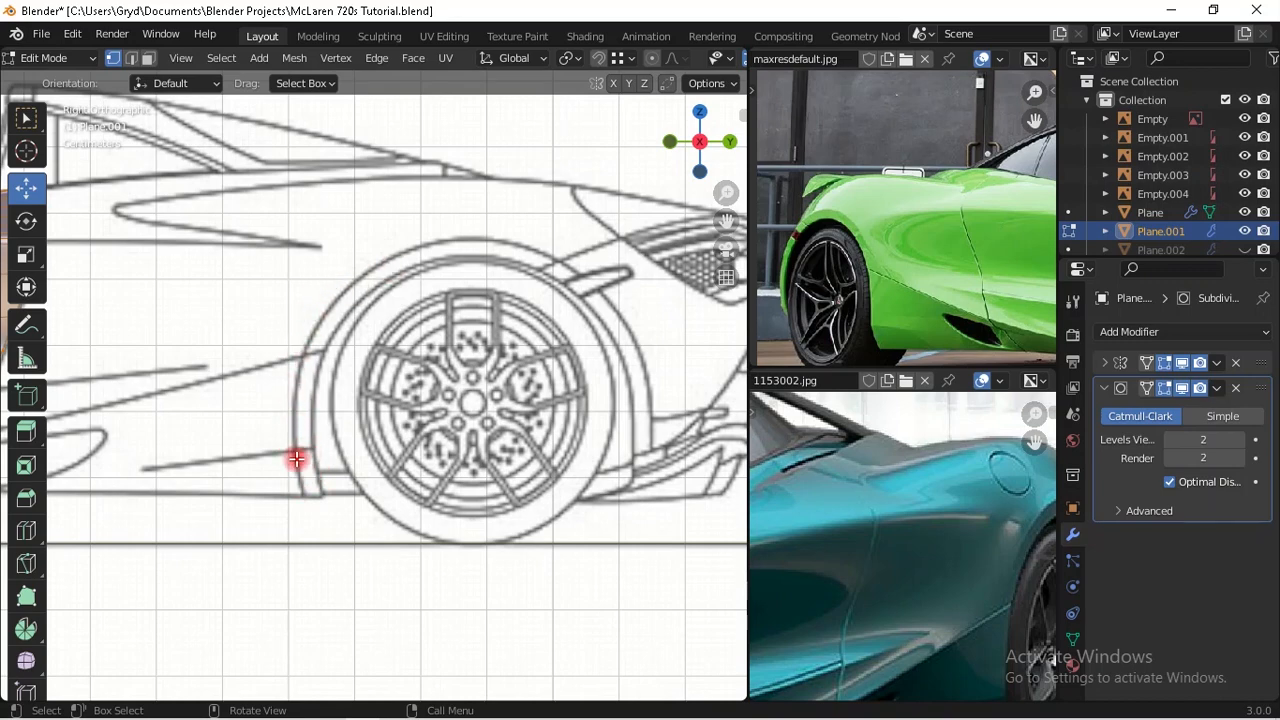
pyautogui.scroll(-2, 400, 320)
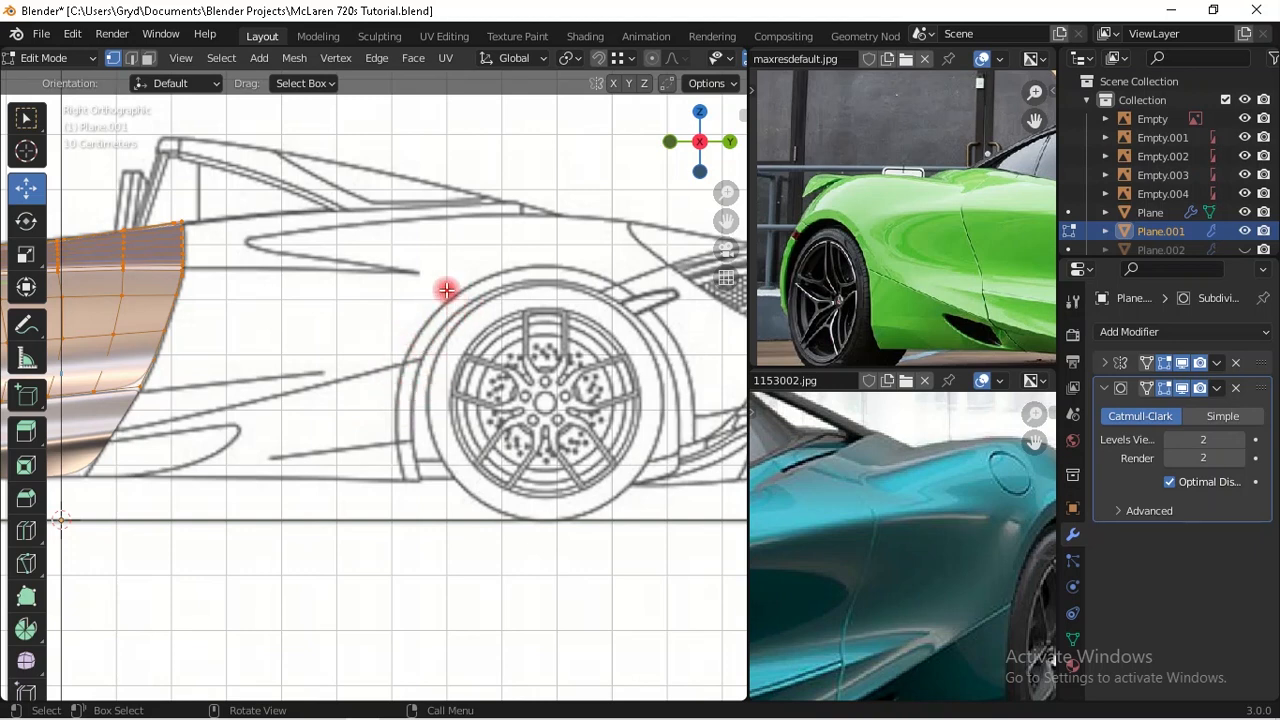
pyautogui.keyDown('shift'); pyautogui.moveTo(224, 275); pyautogui.dragTo(281, 316, button='middle'); pyautogui.keyUp('shift')
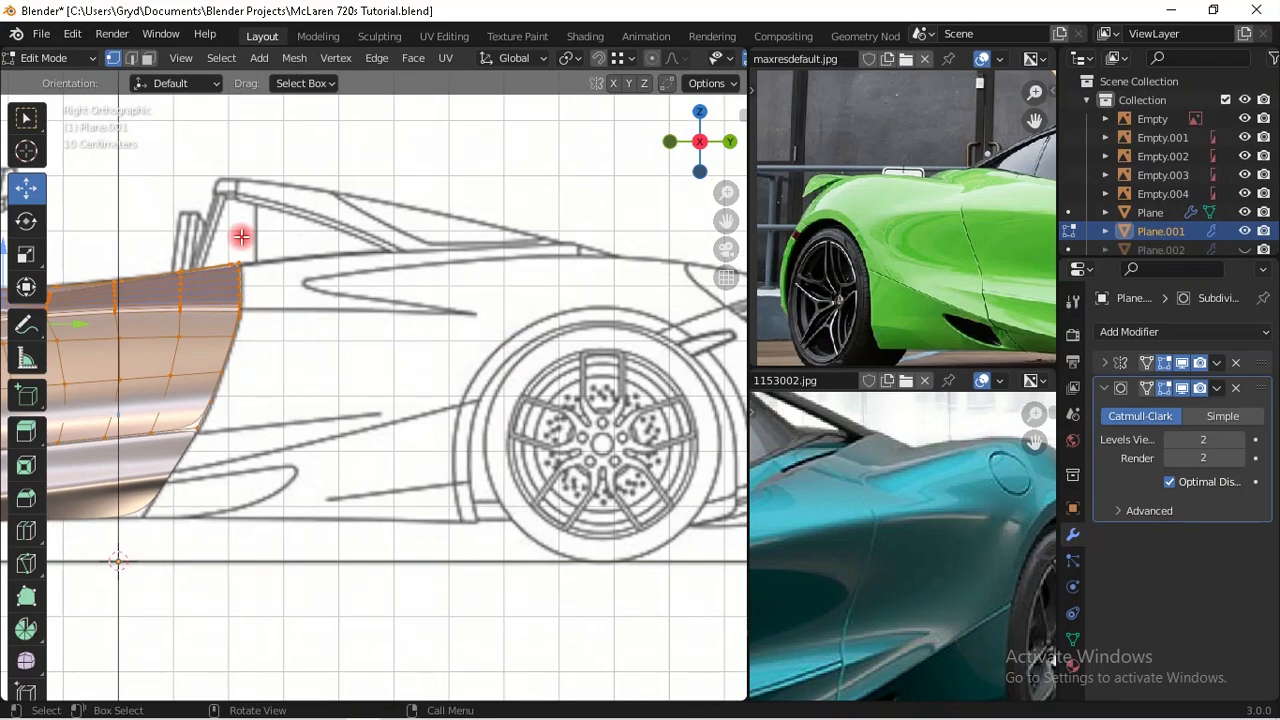
pyautogui.keyDown('shift'); pyautogui.moveTo(266, 320); pyautogui.dragTo(258, 312, button='middle'); pyautogui.keyUp('shift')
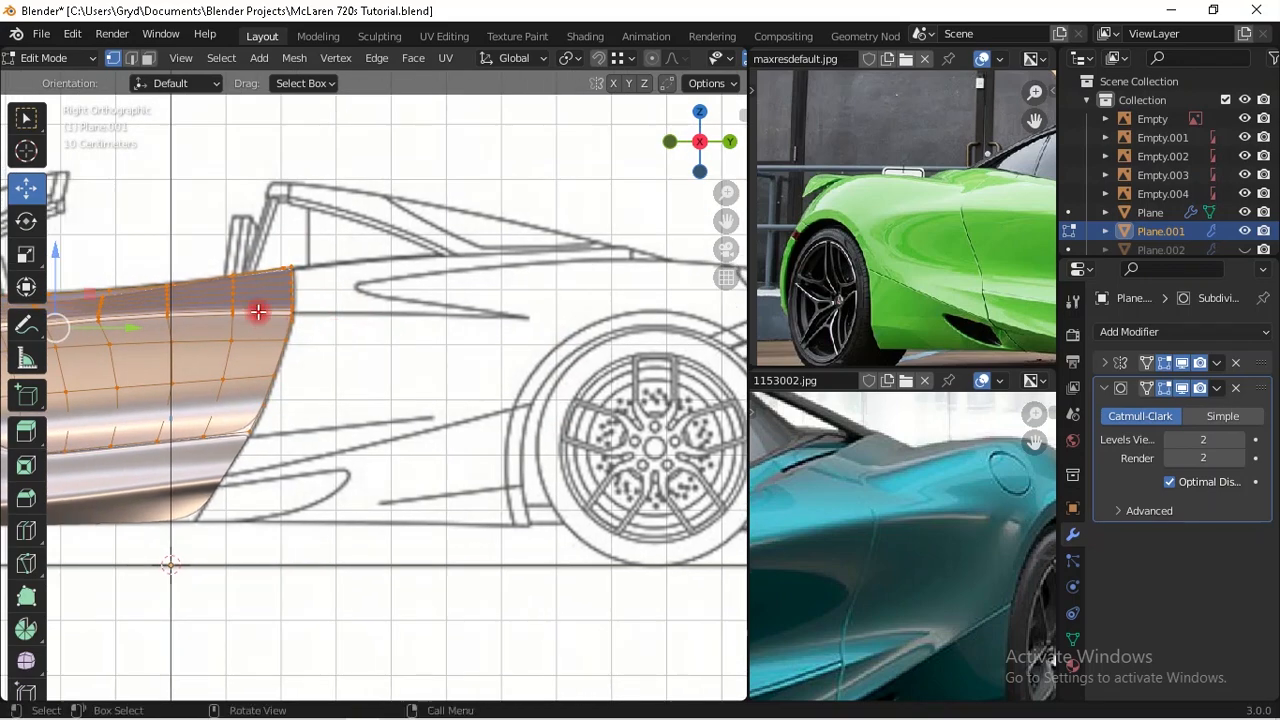
pyautogui.keyDown('shift'); pyautogui.moveTo(515, 349); pyautogui.dragTo(400, 342, button='middle'); pyautogui.keyUp('shift')
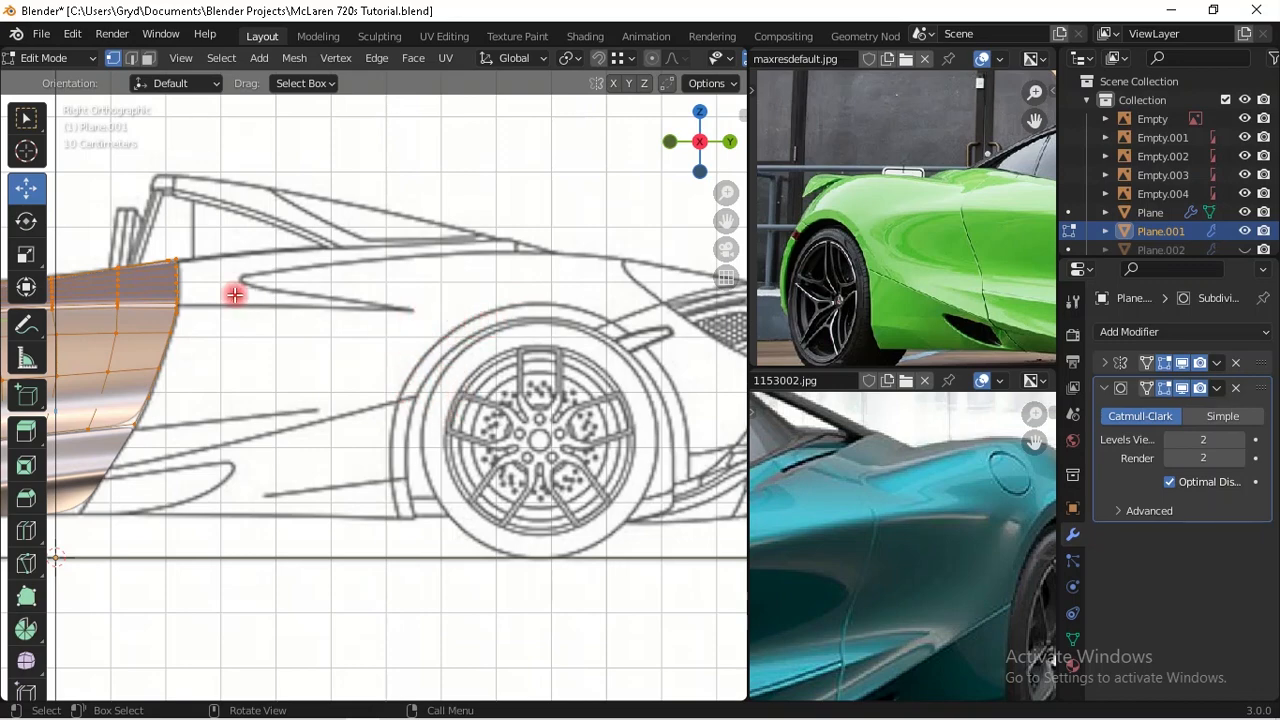
pyautogui.scroll(5, 278, 297)
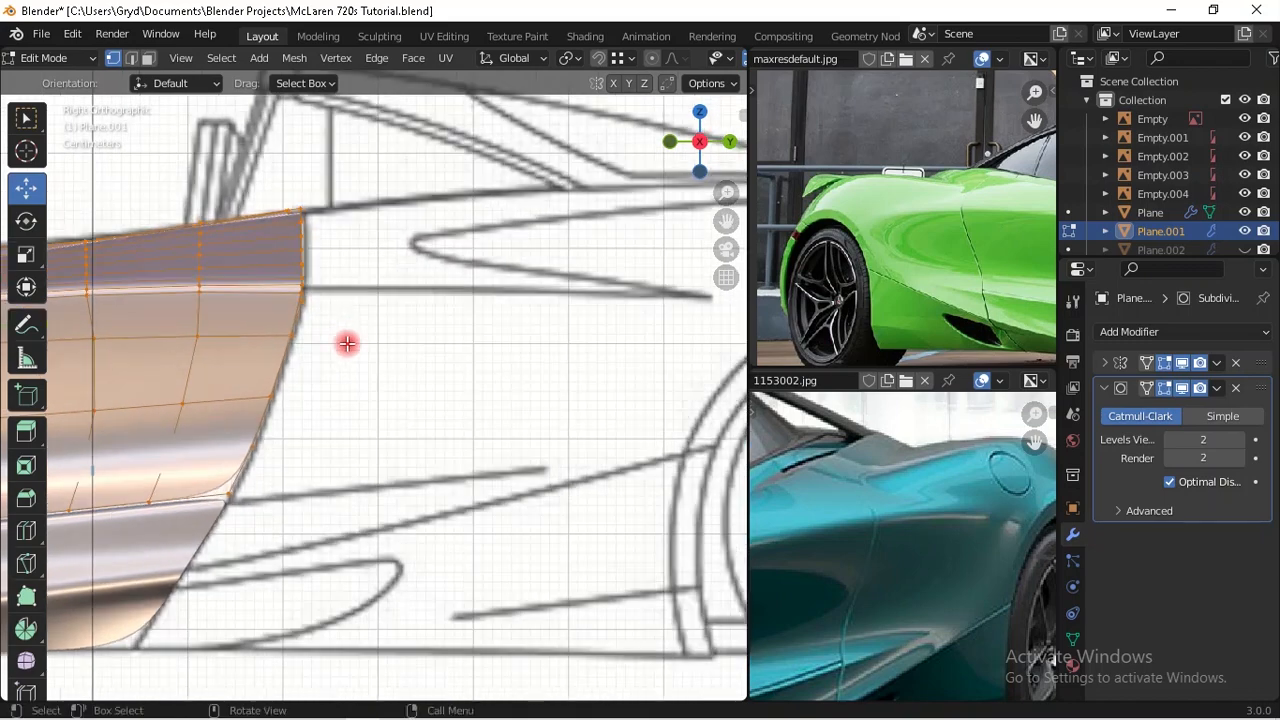
pyautogui.scroll(-2, 352, 330)
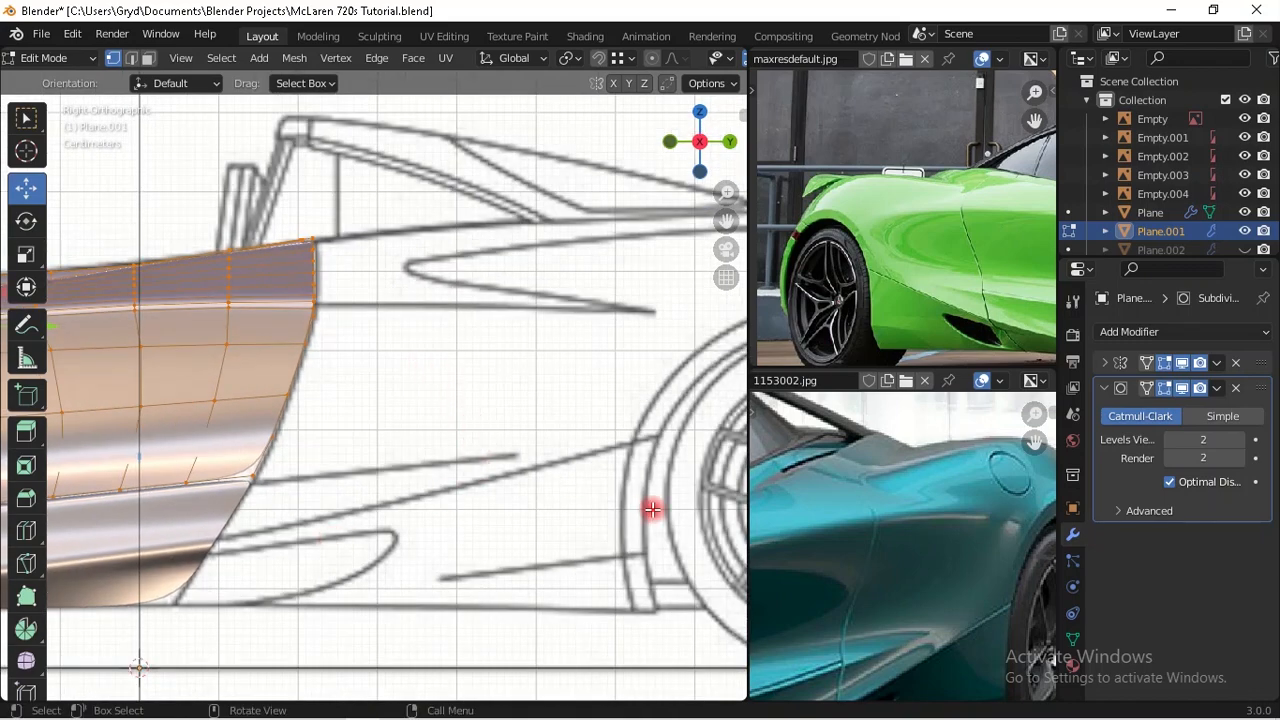
pyautogui.scroll(-1, 560, 500)
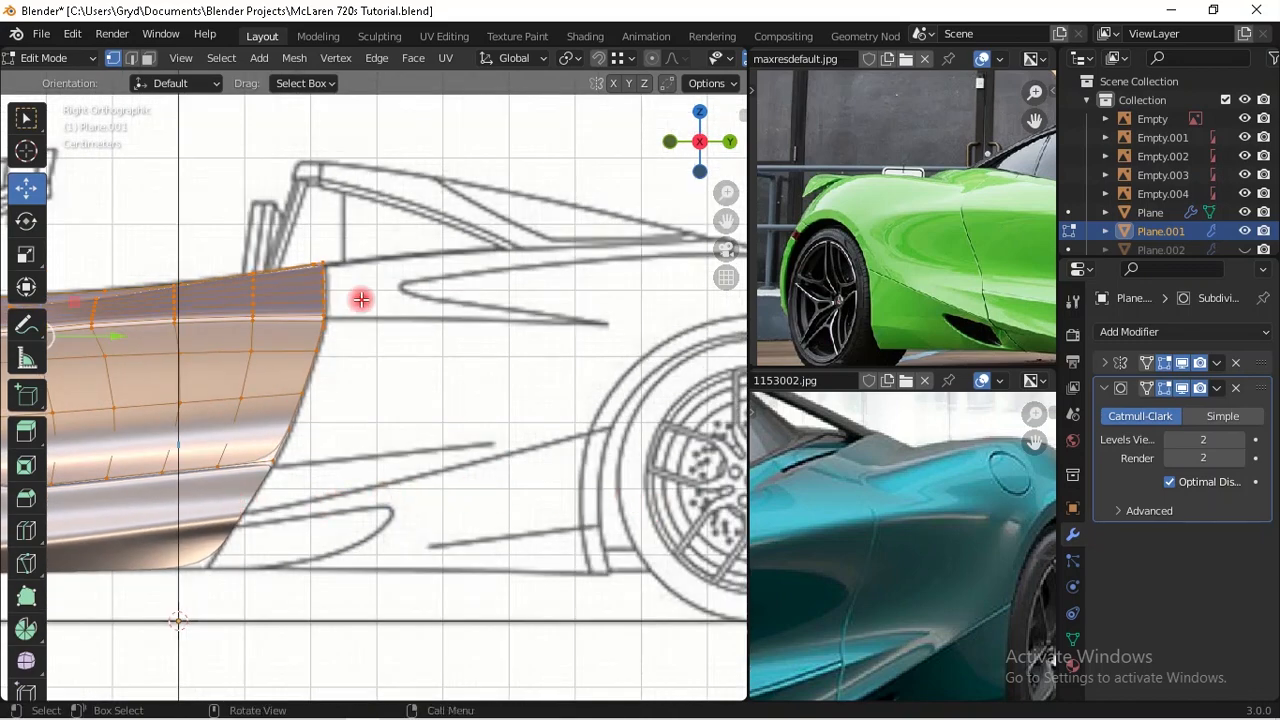
pyautogui.scroll(6, 357, 305)
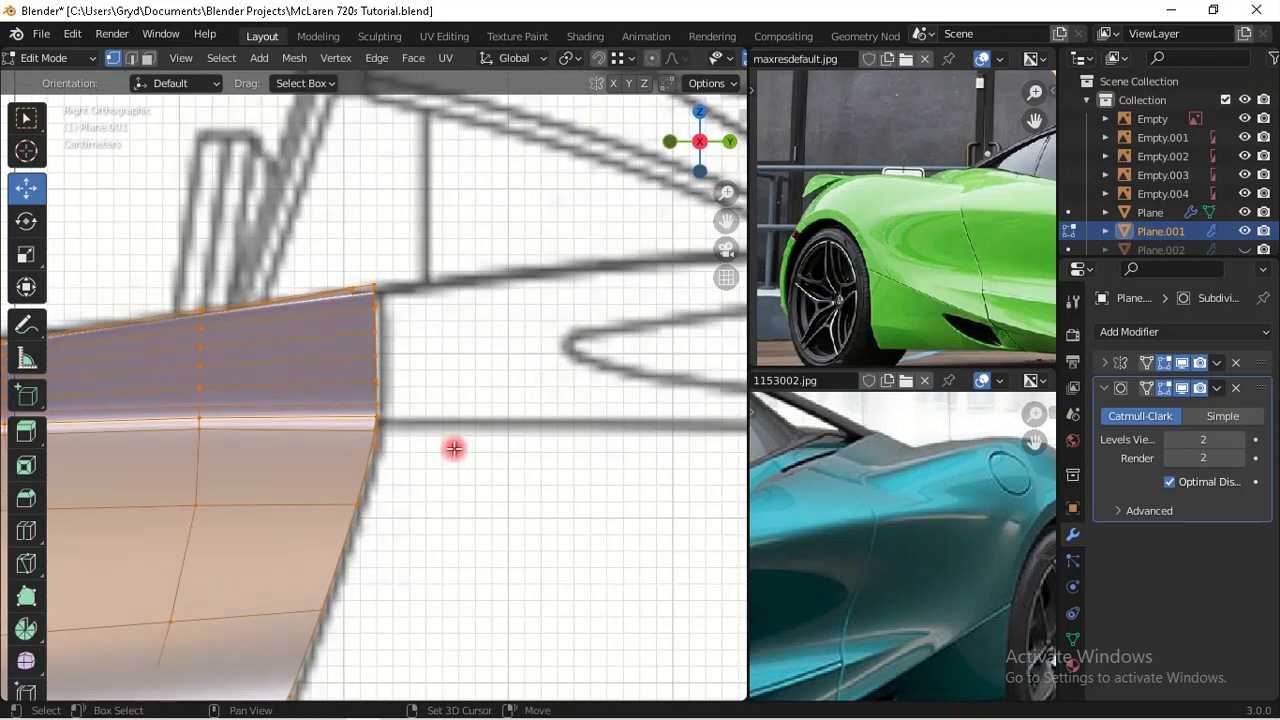
# Step: Hide the inner flange vertices along the door panel's rear edge, including the remaining one at the upper corner
pyautogui.moveTo(440, 443); pyautogui.dragTo(480, 331, button='middle')
pyautogui.click(493, 328)
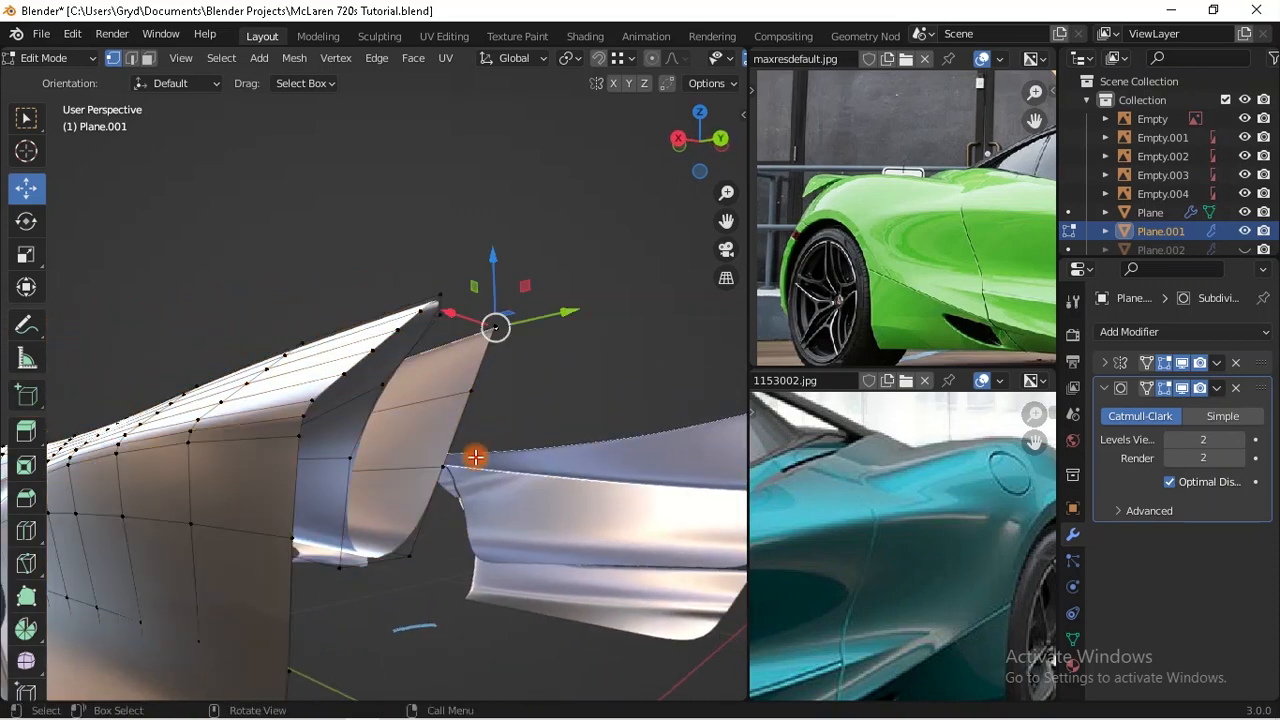
pyautogui.keyDown('ctrl'); pyautogui.click(341, 566); pyautogui.keyUp('ctrl')
pyautogui.moveTo(475, 434); pyautogui.dragTo(391, 380, button='middle')
pyautogui.moveTo(466, 400); pyautogui.dragTo(443, 210, button='middle')
pyautogui.press('h')
pyautogui.click(443, 210)
pyautogui.moveTo(531, 320); pyautogui.dragTo(537, 273, button='middle')
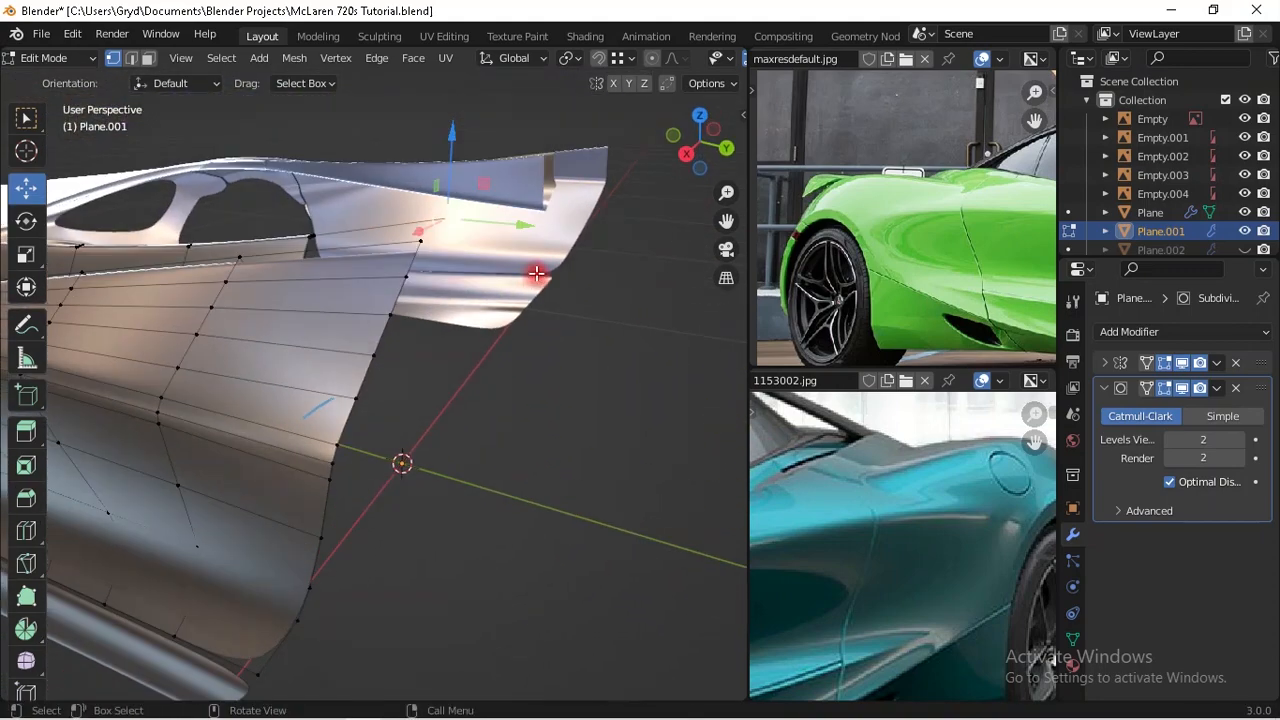
pyautogui.press('h')
pyautogui.moveTo(486, 357); pyautogui.dragTo(409, 435, button='middle')
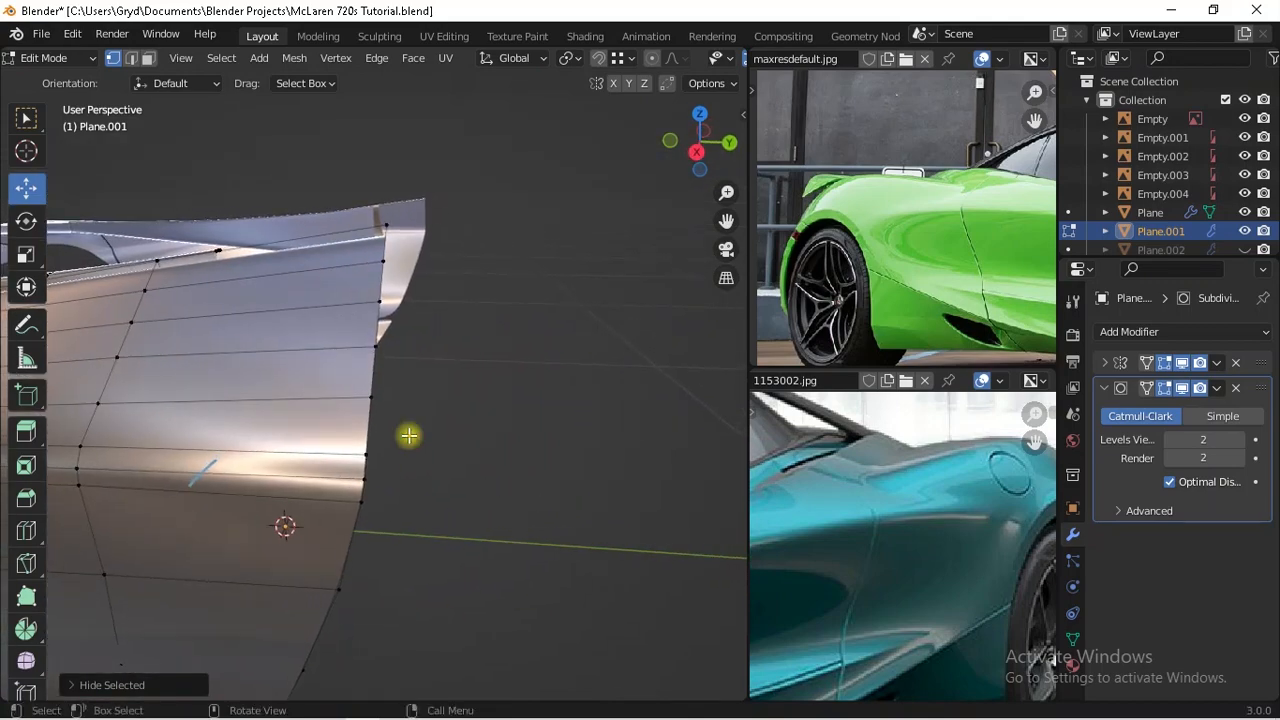
# Step: Extrude the short crease segment of the door's rear edge about 0.43 m rearward along the blueprint line towards the wheel arch
pyautogui.click(371, 527)
pyautogui.press('KP_3')
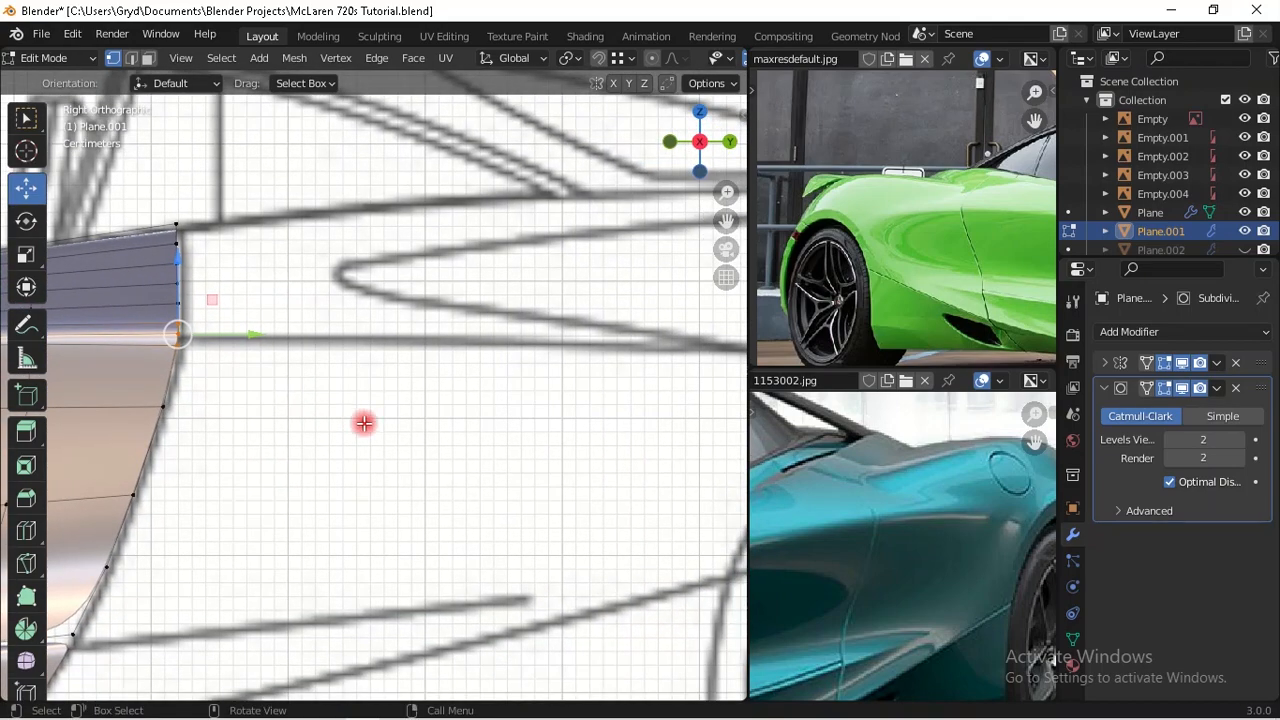
pyautogui.scroll(-3, 363, 423)
pyautogui.press('e')
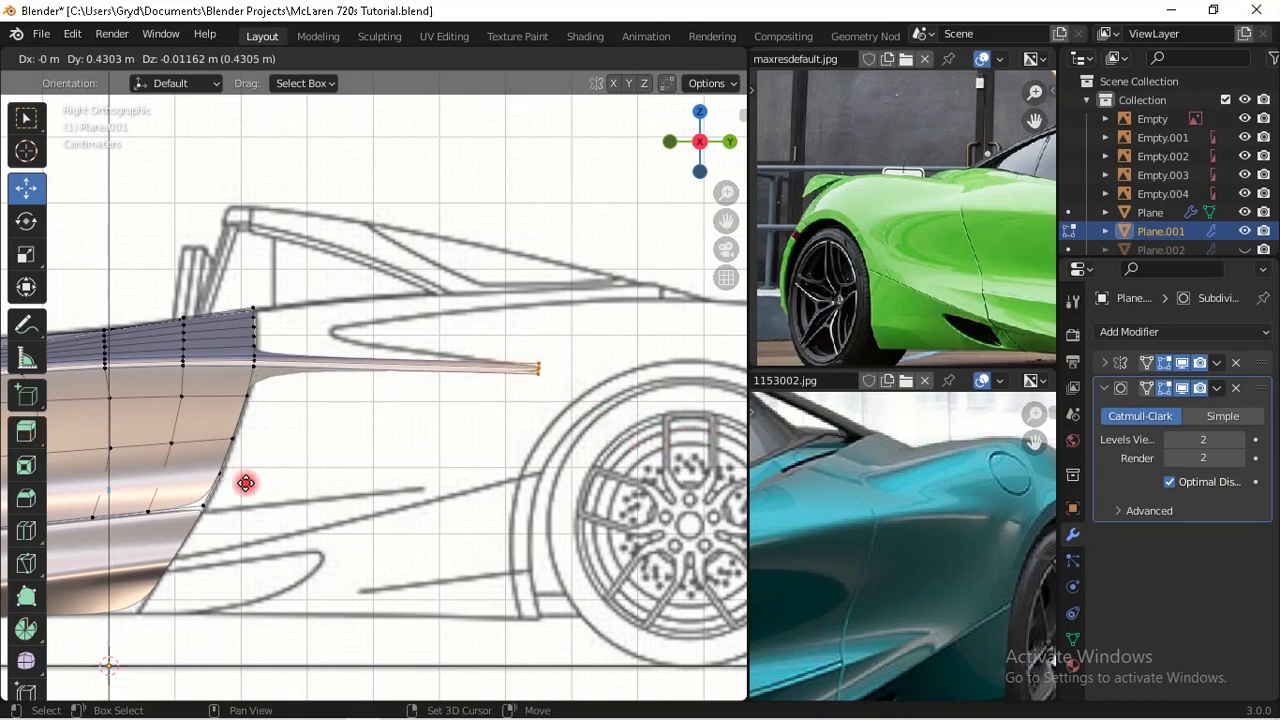
pyautogui.click(236, 481)
# Step: Scale up the end edge of the extruded strip along the global Z axis only
pyautogui.keyDown('shift'); pyautogui.moveTo(715, 483); pyautogui.dragTo(650, 463, button='middle'); pyautogui.keyUp('shift')
pyautogui.press('s')
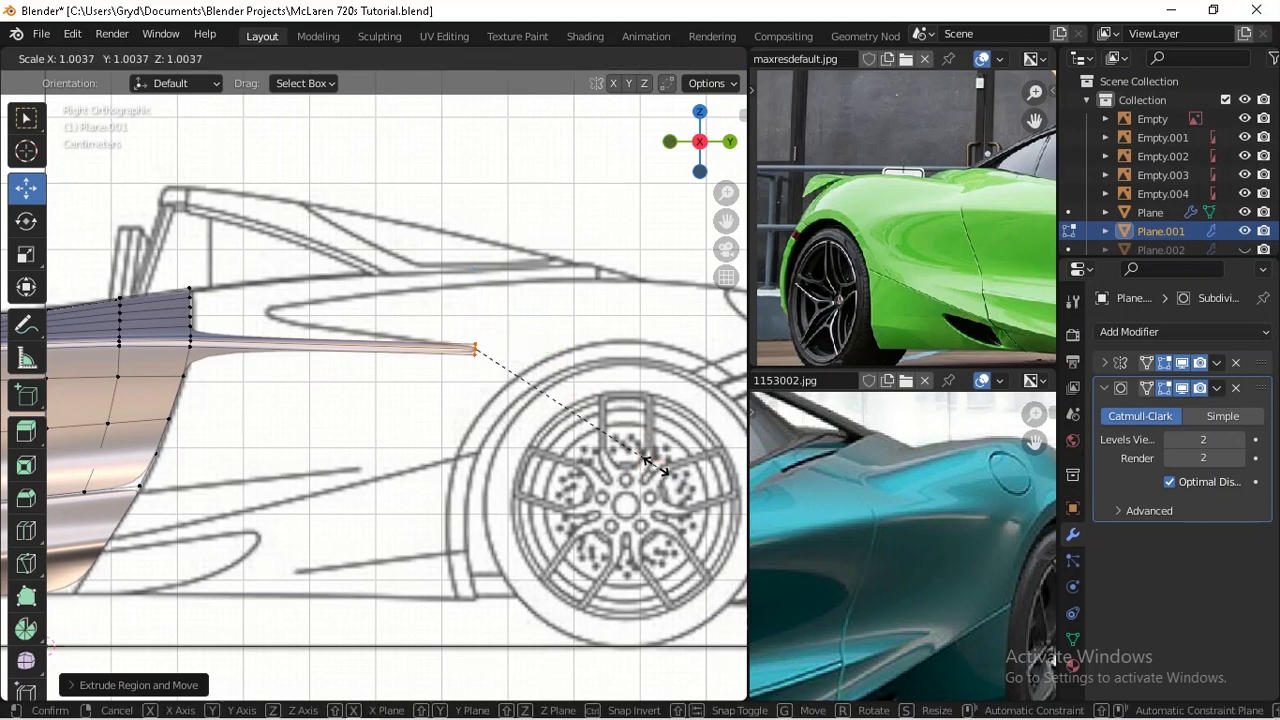
pyautogui.press('z')
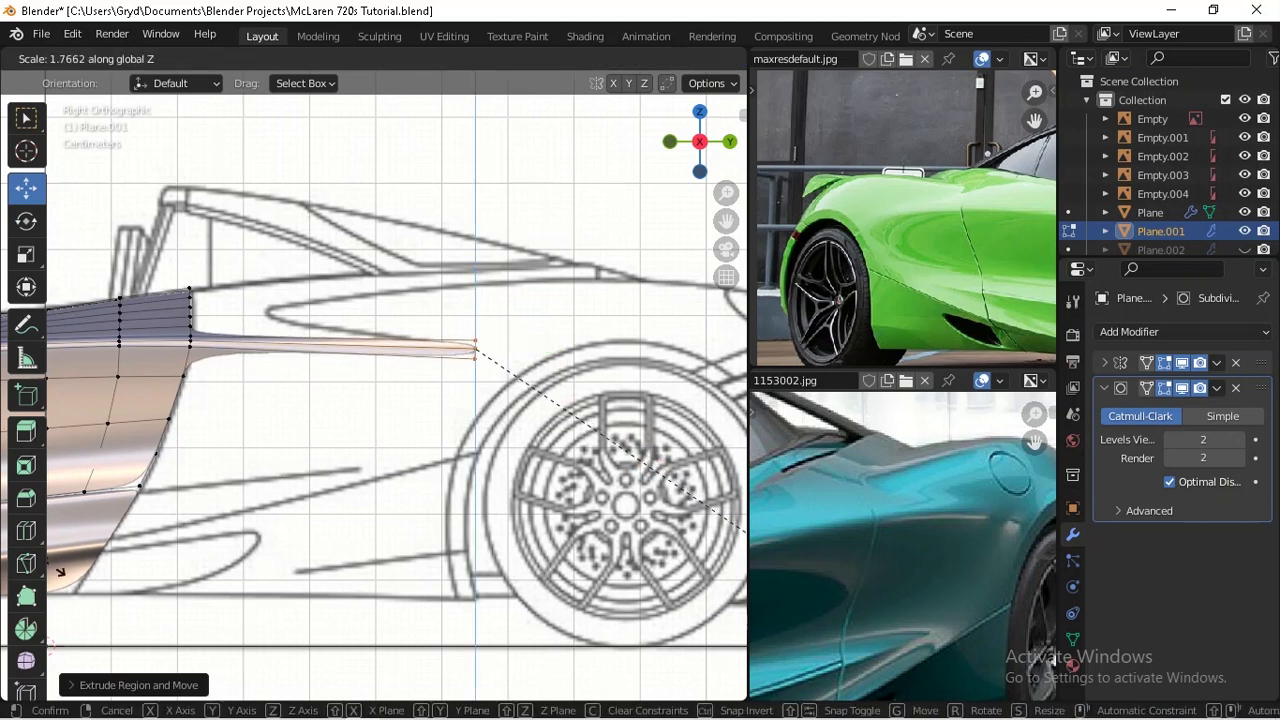
pyautogui.click(220, 620)
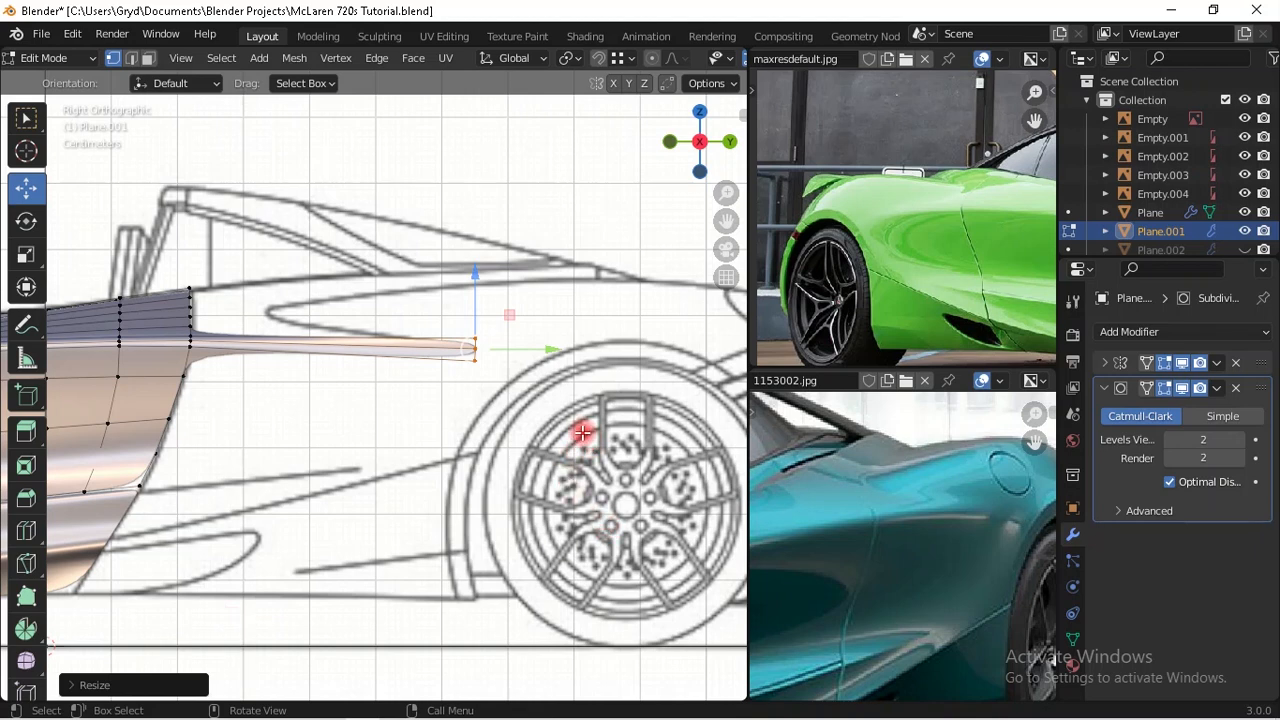
# Step: Shear the strip's end edge by about -1.18 so its upper end leans rearward
pyautogui.scroll(1, 582, 432)
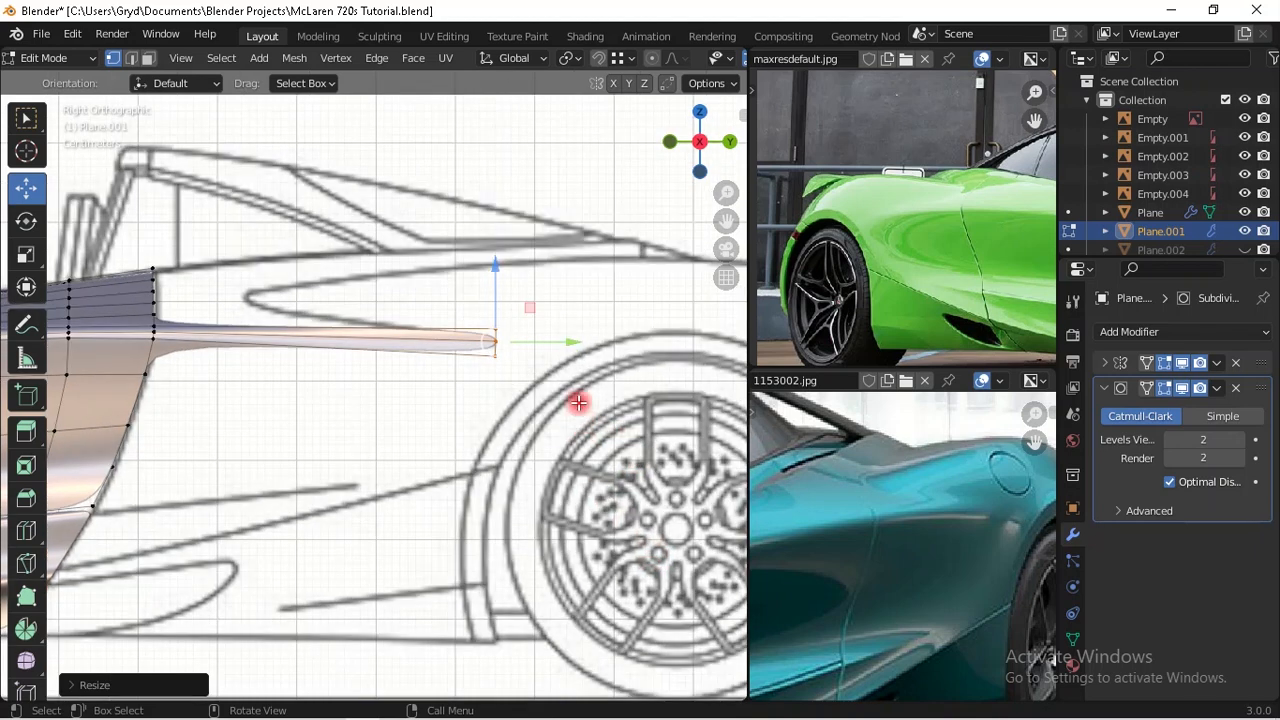
pyautogui.press('ctrl')
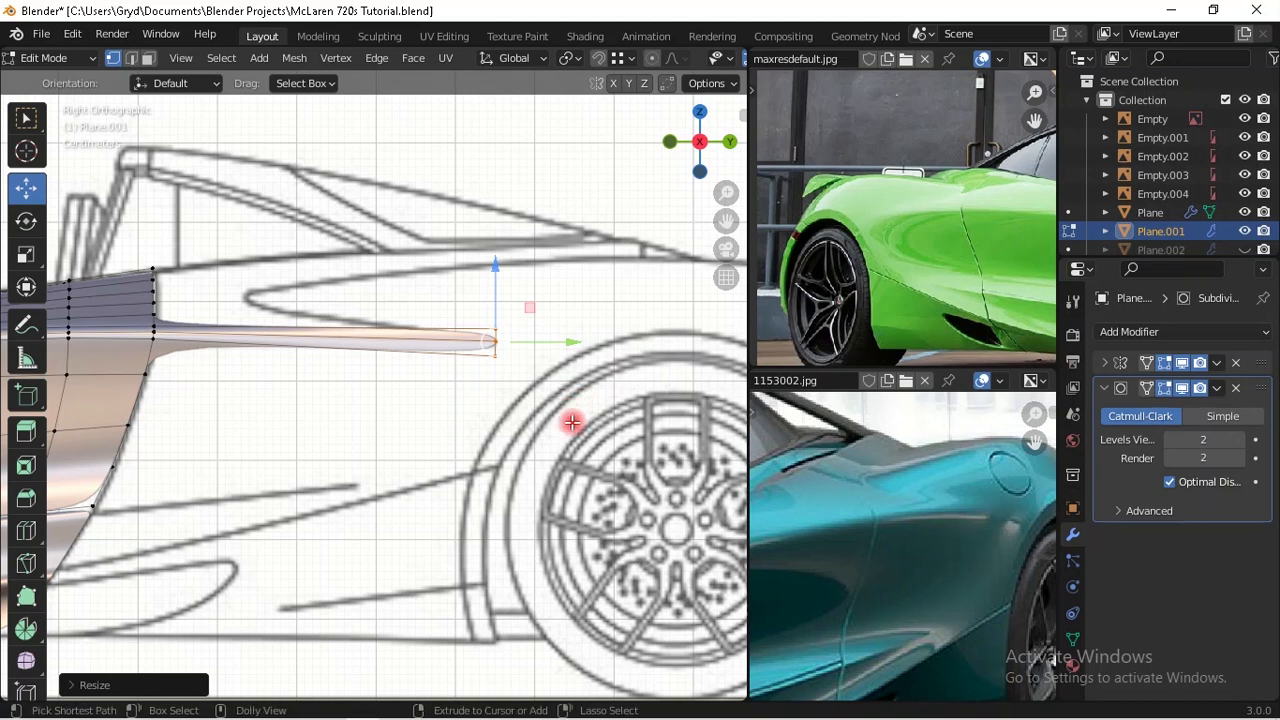
pyautogui.hotkey('ctrl', 'shift', 'alt', 's')
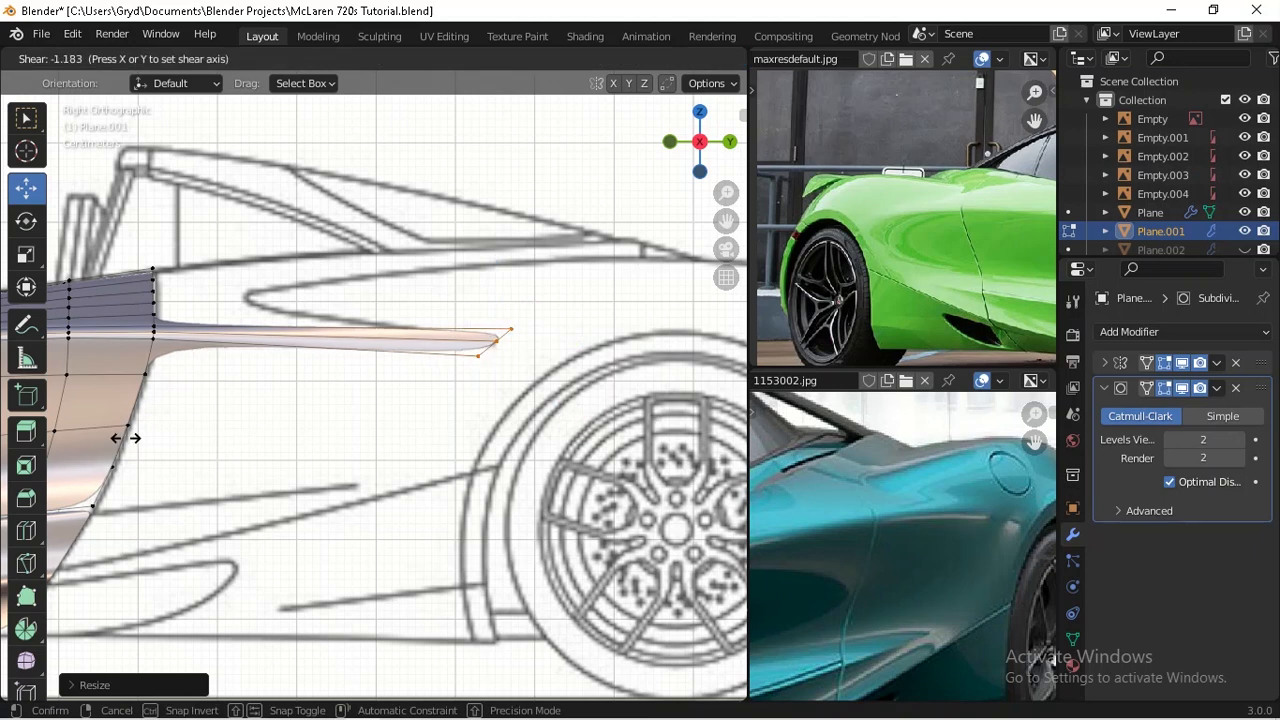
pyautogui.click(297, 408)
# Step: Enable the Screencast Keys overlay and inspect its display color setting
pyautogui.press('n')
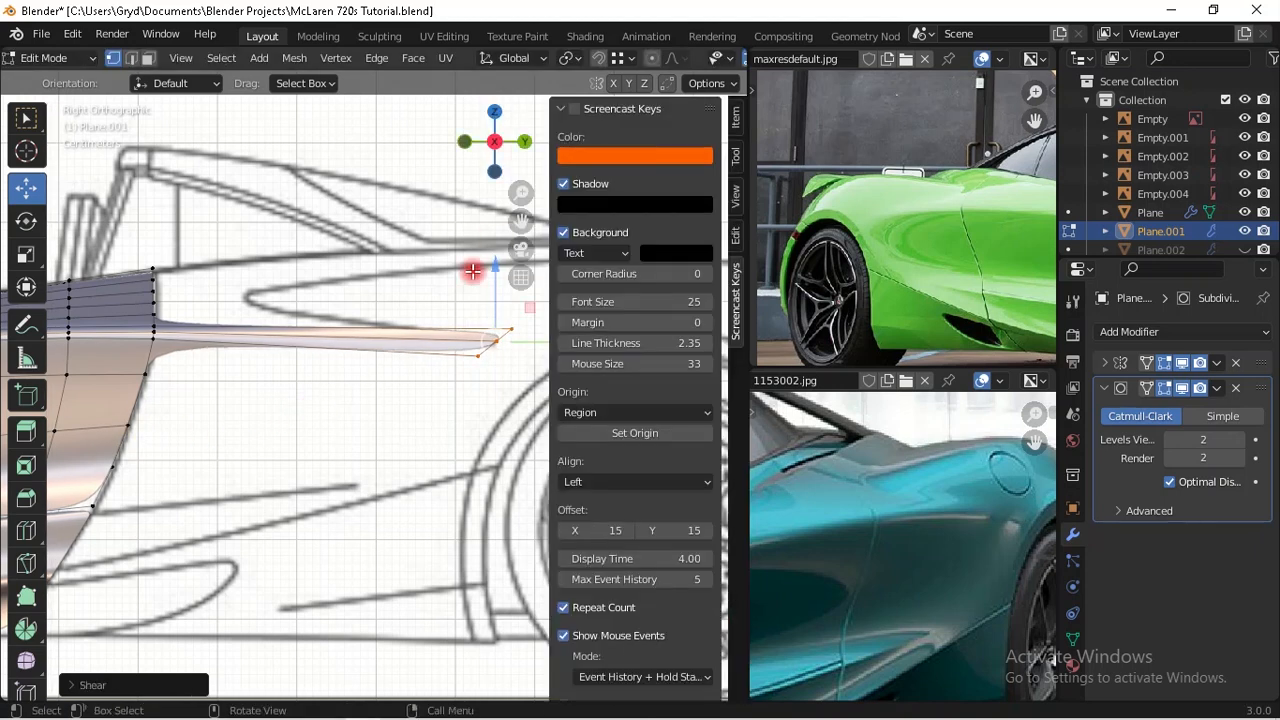
pyautogui.press('n')
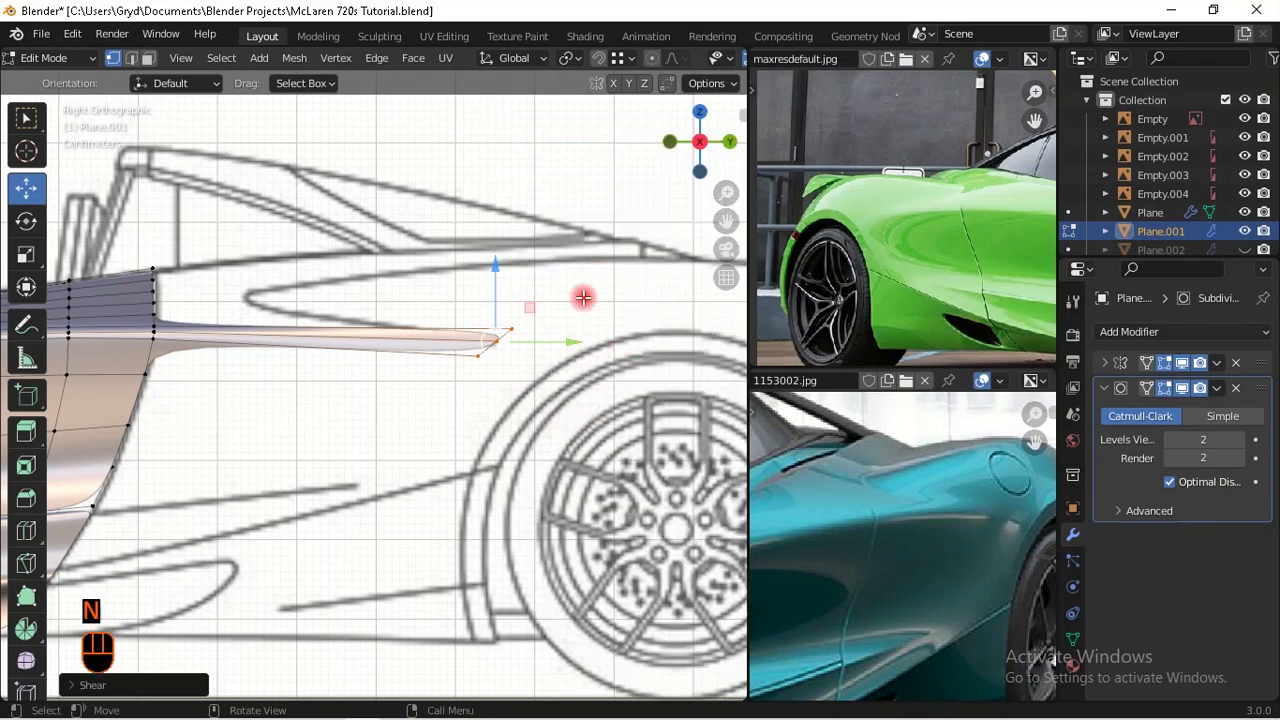
pyautogui.press('n')
pyautogui.click(613, 162)
pyautogui.moveTo(627, 264); pyautogui.dragTo(577, 286)
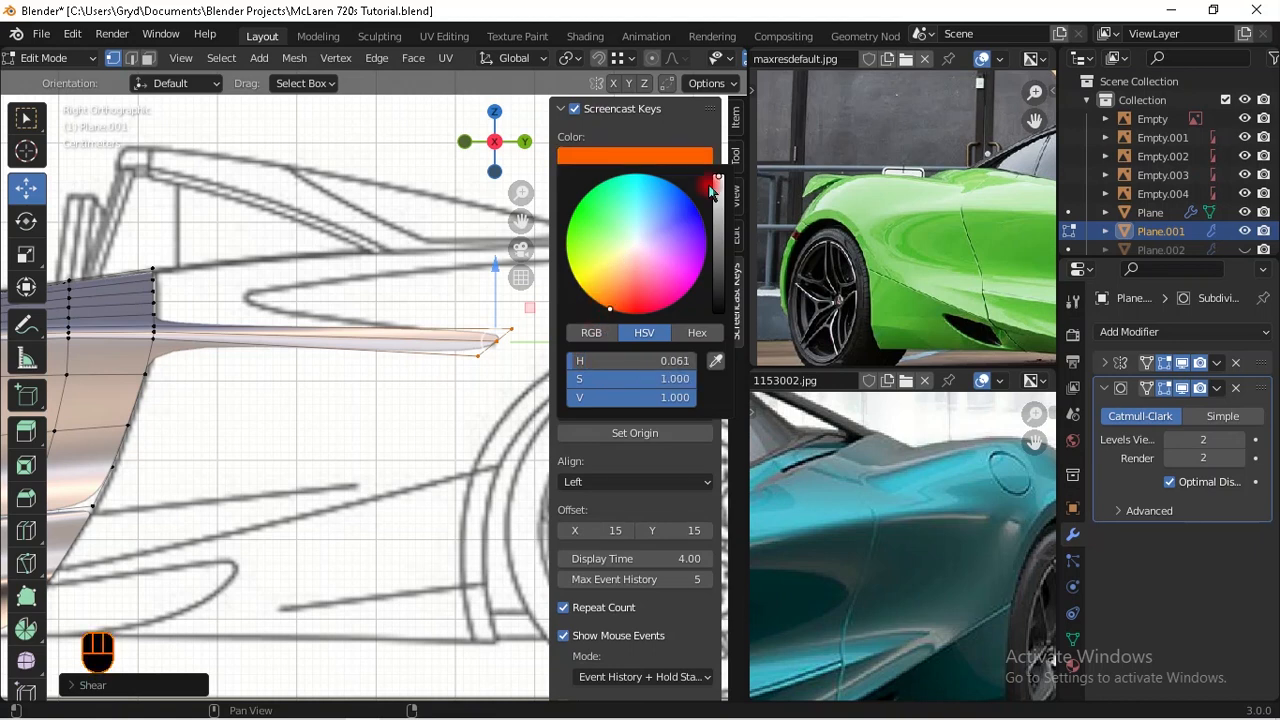
pyautogui.press('n')
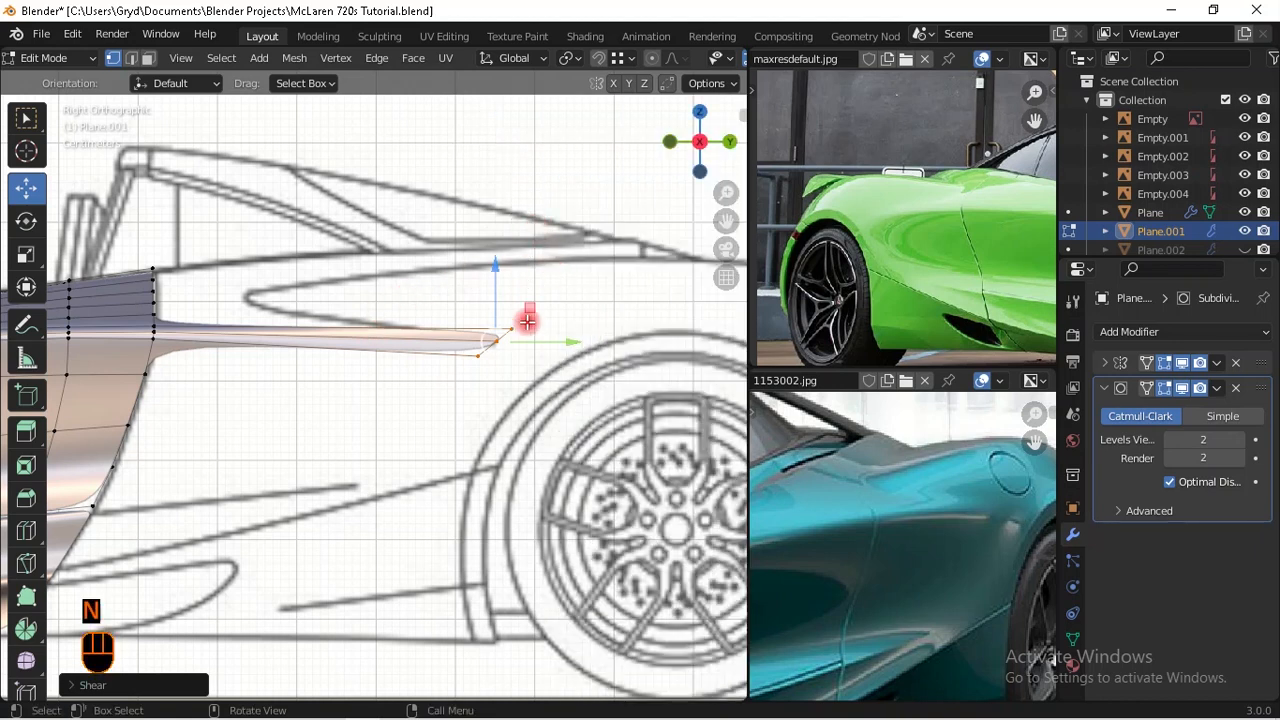
# Step: Nudge the strip's end edge about 0.004 m rearward and upward, and check it briefly in wireframe shading
pyautogui.press('g')
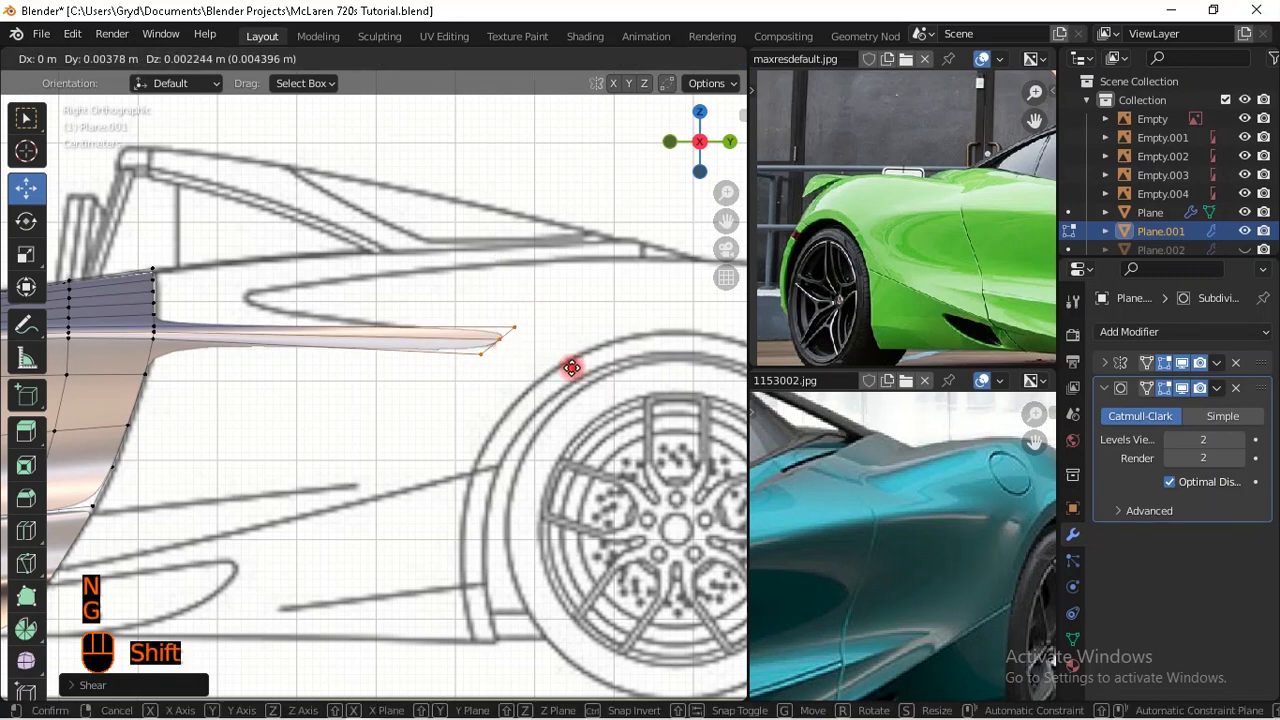
pyautogui.keyDown('shift'); pyautogui.click(466, 337); pyautogui.keyUp('shift')
pyautogui.scroll(-2, 466, 337)
pyautogui.keyDown('shift'); pyautogui.moveTo(466, 337); pyautogui.dragTo(549, 371, button='middle'); pyautogui.keyUp('shift')
pyautogui.scroll(1, 549, 371)
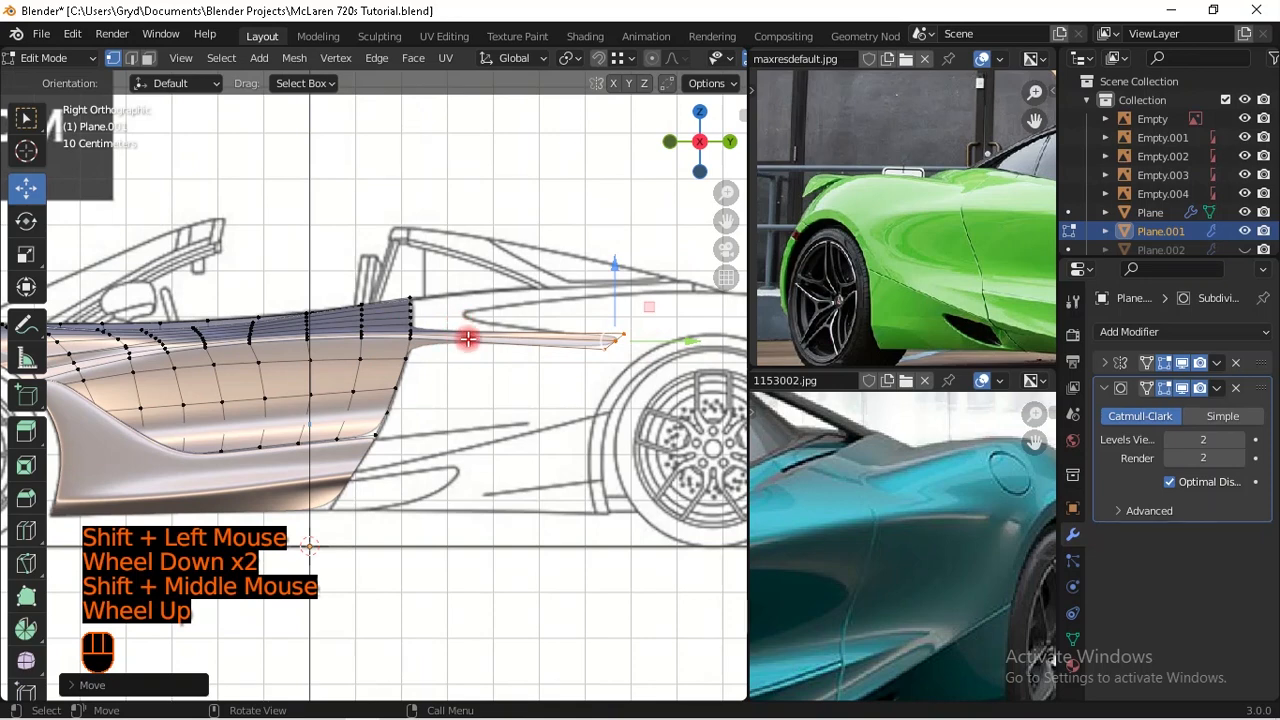
pyautogui.hotkey('shift', 'z')
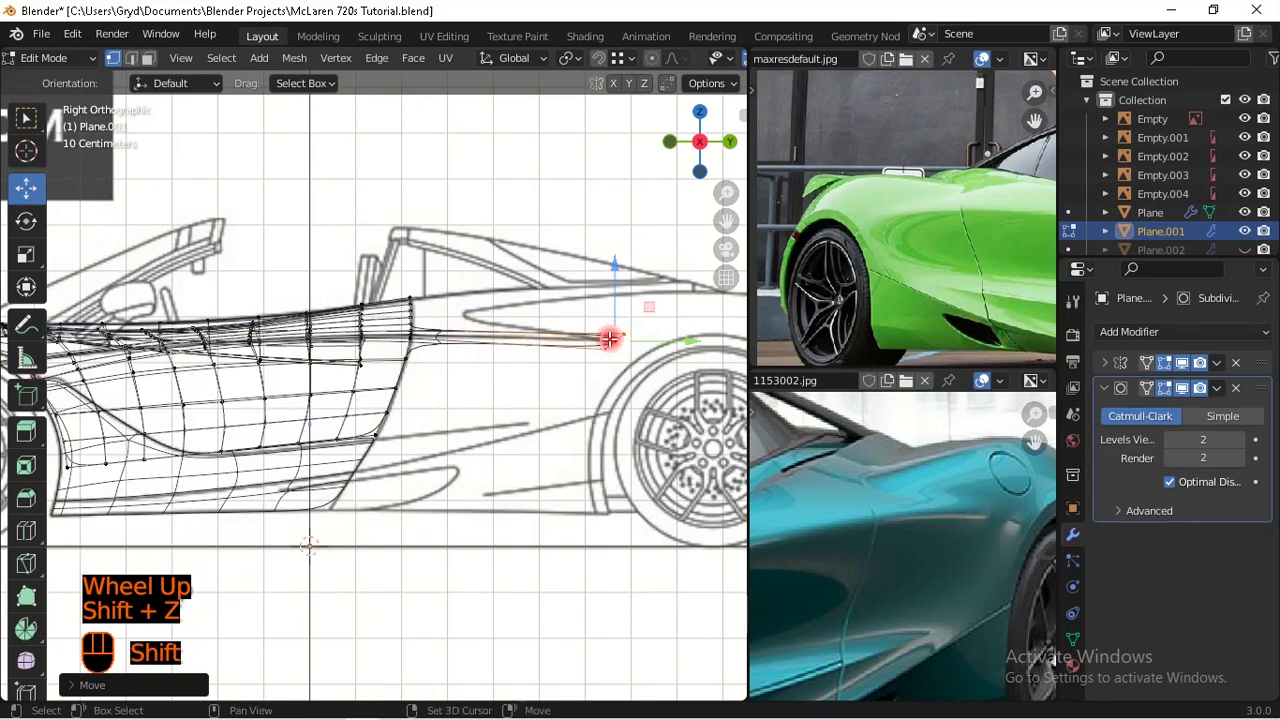
pyautogui.hotkey('shift', 'z')
# Step: Add two loop cuts across the extruded strip between the door edge and the strip's end
pyautogui.scroll(1, 609, 334)
pyautogui.moveTo(514, 314)
pyautogui.keyDown('shift'); pyautogui.mouseDown(button='middle')
pyautogui.moveTo(525, 336)
pyautogui.moveTo(474, 317)
pyautogui.mouseUp(button='middle'); pyautogui.keyUp('shift')
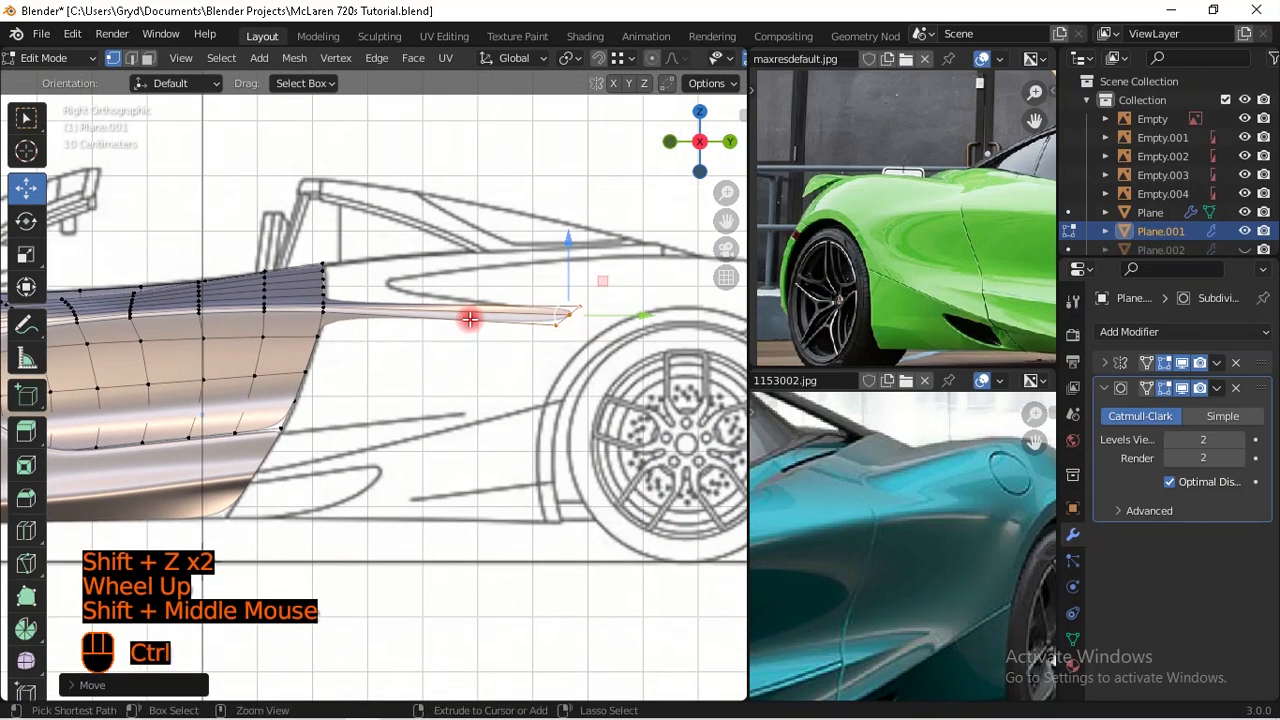
pyautogui.hotkey('ctrl', 'r')
pyautogui.click(469, 319)
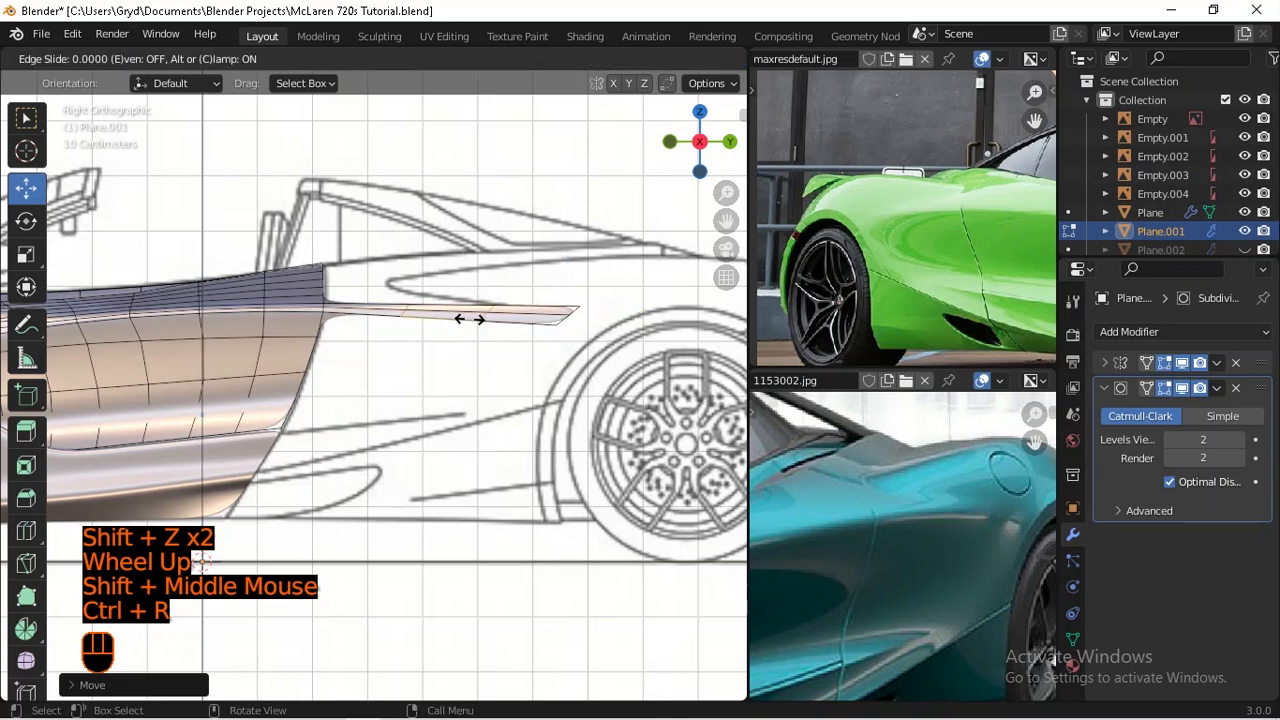
pyautogui.click(457, 322)
# Step: Adjust the height of the strip's two new cross loops to fit the blueprint line and check the smoothed shape in Object Mode
pyautogui.scroll(1, 431, 282)
pyautogui.click(443, 297)
pyautogui.keyDown('shift'); pyautogui.moveTo(443, 297); pyautogui.dragTo(494, 298, button='middle'); pyautogui.keyUp('shift')
pyautogui.scroll(-1, 480, 300)
pyautogui.moveTo(447, 267); pyautogui.dragTo(494, 249)
pyautogui.scroll(1, 443, 326)
pyautogui.keyDown('shift'); pyautogui.moveTo(434, 337); pyautogui.dragTo(565, 321, button='middle'); pyautogui.keyUp('shift')
pyautogui.moveTo(608, 322); pyautogui.dragTo(546, 406)
pyautogui.moveTo(586, 284); pyautogui.dragTo(605, 263)
pyautogui.press('Tab')
pyautogui.scroll(-2, 528, 400)
pyautogui.scroll(2, 528, 418)
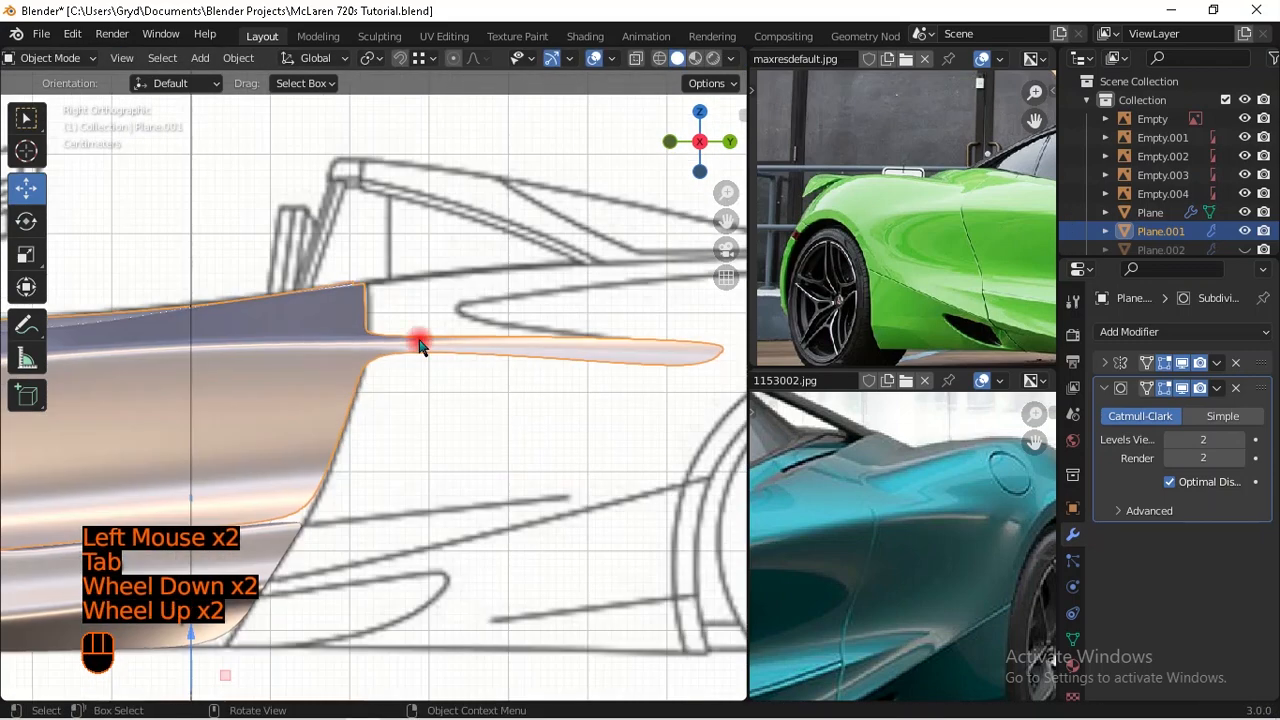
# Step: Lower the strip's end edge along Z so the strip curves down towards the wheel arch
pyautogui.press('Tab')
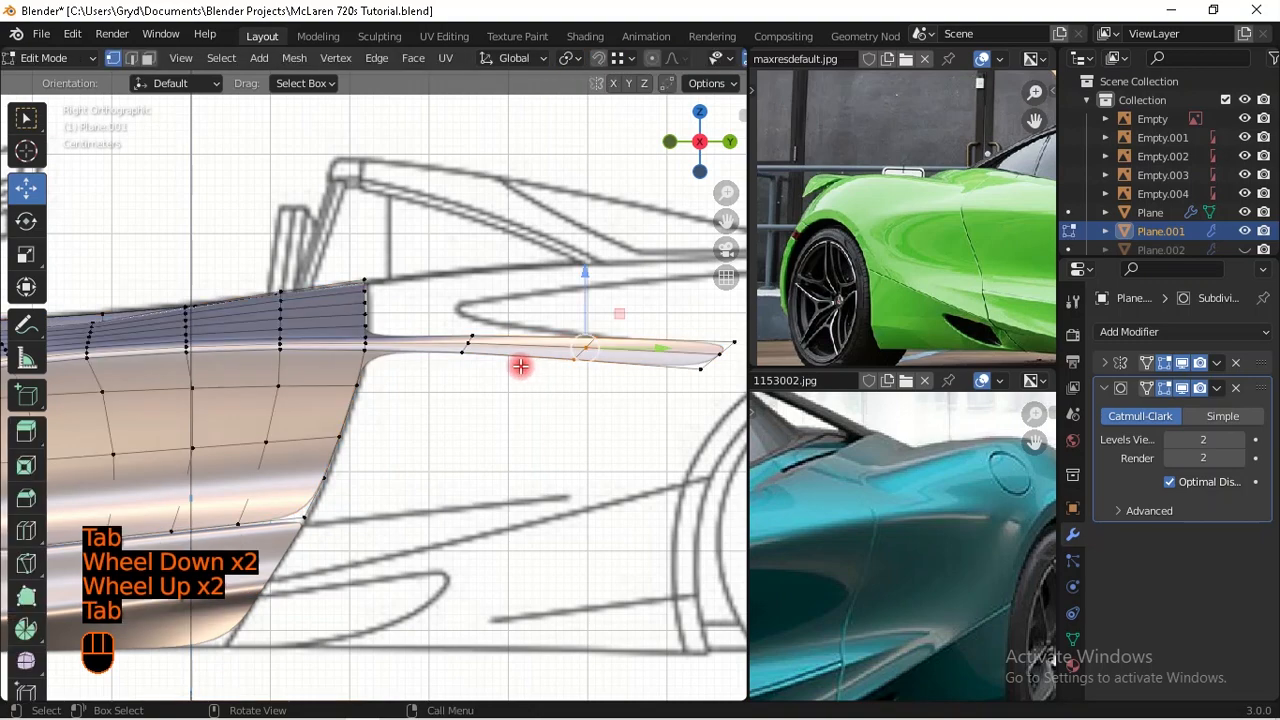
pyautogui.scroll(-2, 530, 365)
pyautogui.scroll(1, 620, 363)
pyautogui.keyDown('shift'); pyautogui.moveTo(620, 363); pyautogui.dragTo(580, 320, button='middle'); pyautogui.keyUp('shift')
pyautogui.click(487, 385)
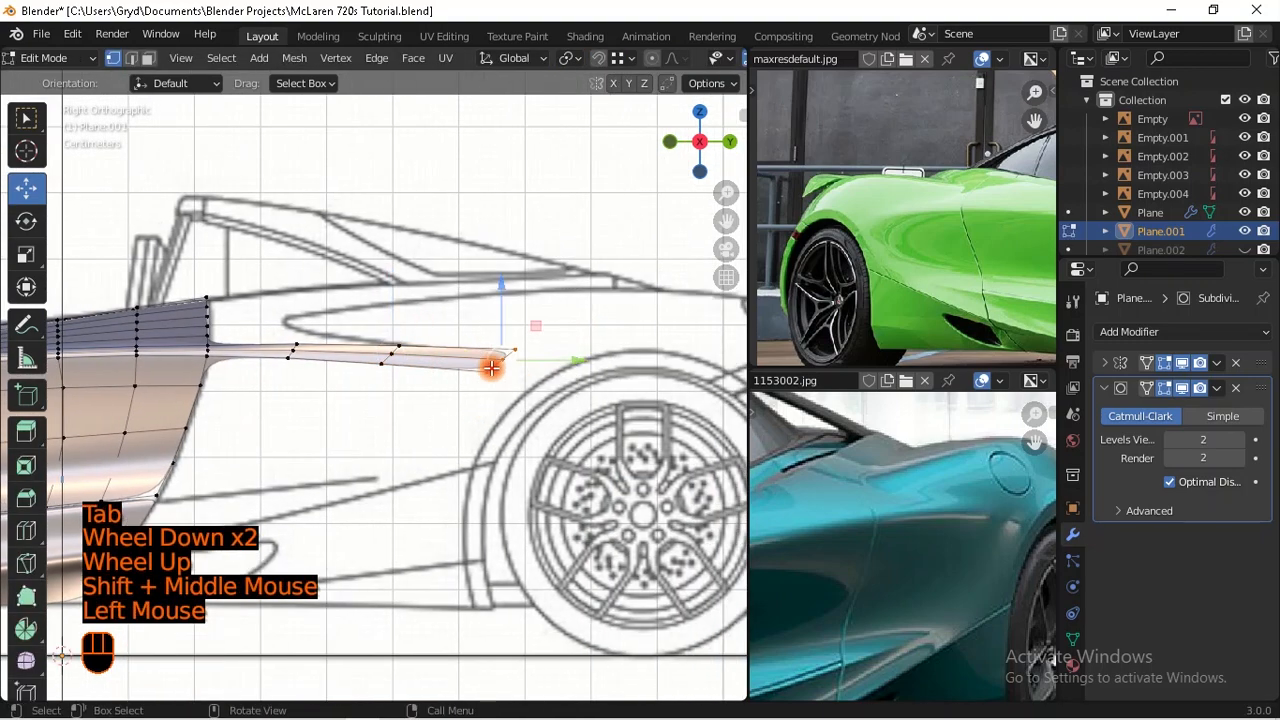
pyautogui.keyDown('shift'); pyautogui.moveTo(506, 291); pyautogui.dragTo(563, 334); pyautogui.keyUp('shift')
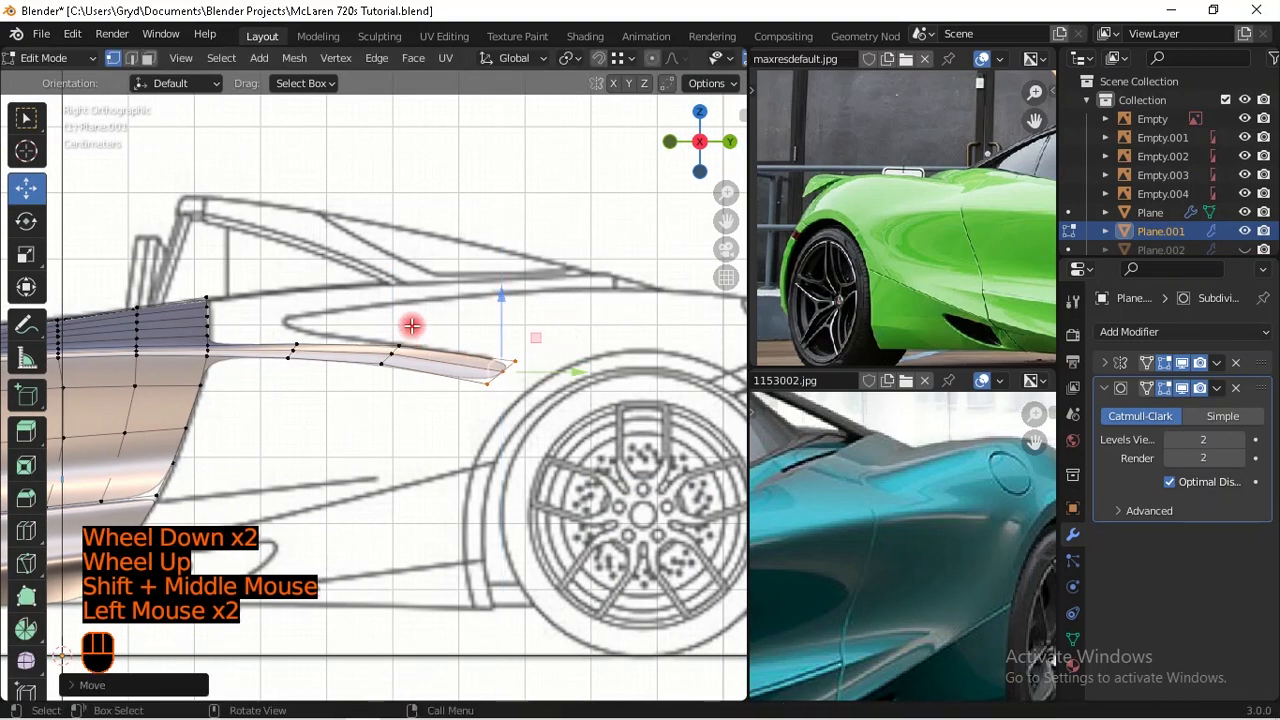
# Step: Lower the strip's two inner cross loops slightly along Z to even out its downward curve
pyautogui.click(380, 384)
pyautogui.moveTo(403, 289); pyautogui.dragTo(443, 329)
pyautogui.click(280, 380)
pyautogui.keyDown('shift'); pyautogui.moveTo(295, 293); pyautogui.dragTo(423, 311); pyautogui.keyUp('shift')
pyautogui.click(375, 284)
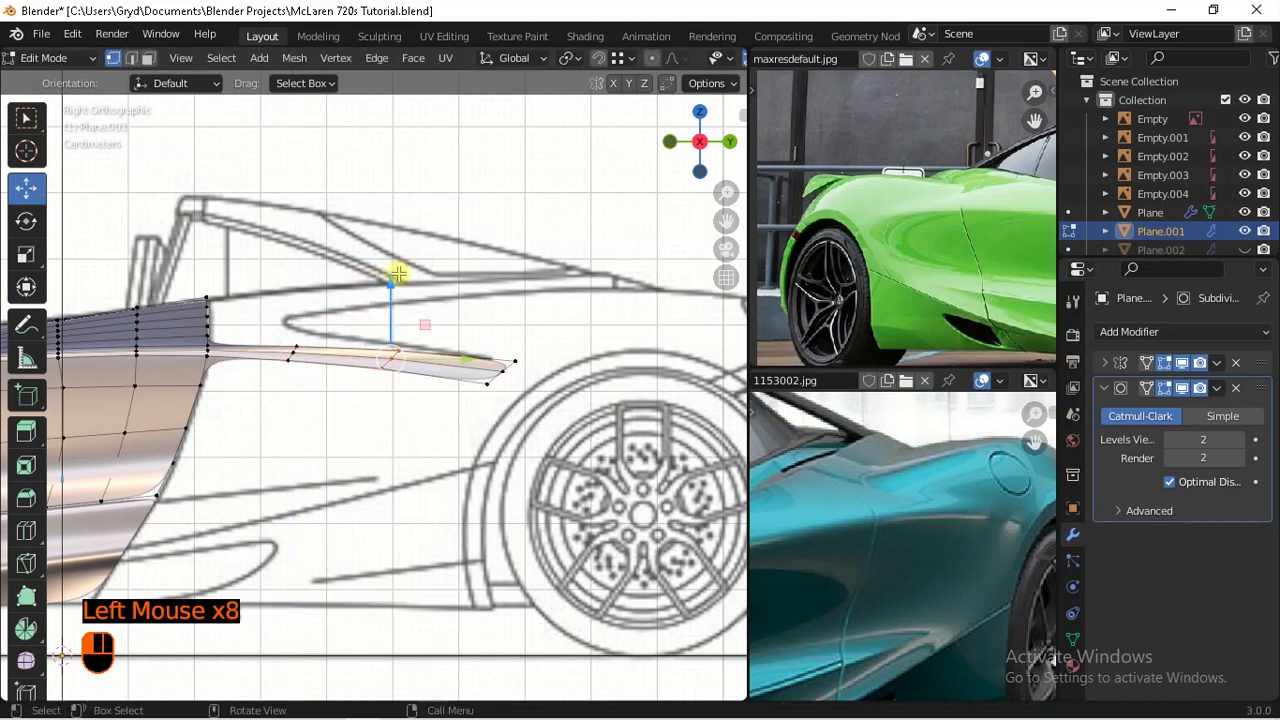
pyautogui.keyDown('shift'); pyautogui.moveTo(400, 286); pyautogui.dragTo(420, 322); pyautogui.keyUp('shift')
# Step: Examine the smoothed strip in perspective and in the right side view against the blueprint and the reference photos
pyautogui.press('Tab')
pyautogui.scroll(-2, 425, 400)
pyautogui.moveTo(429, 409); pyautogui.dragTo(480, 530, button='middle')
pyautogui.scroll(-1, 1028, 518)
pyautogui.moveTo(686, 503); pyautogui.dragTo(566, 380, button='middle')
pyautogui.scroll(2, 862, 512)
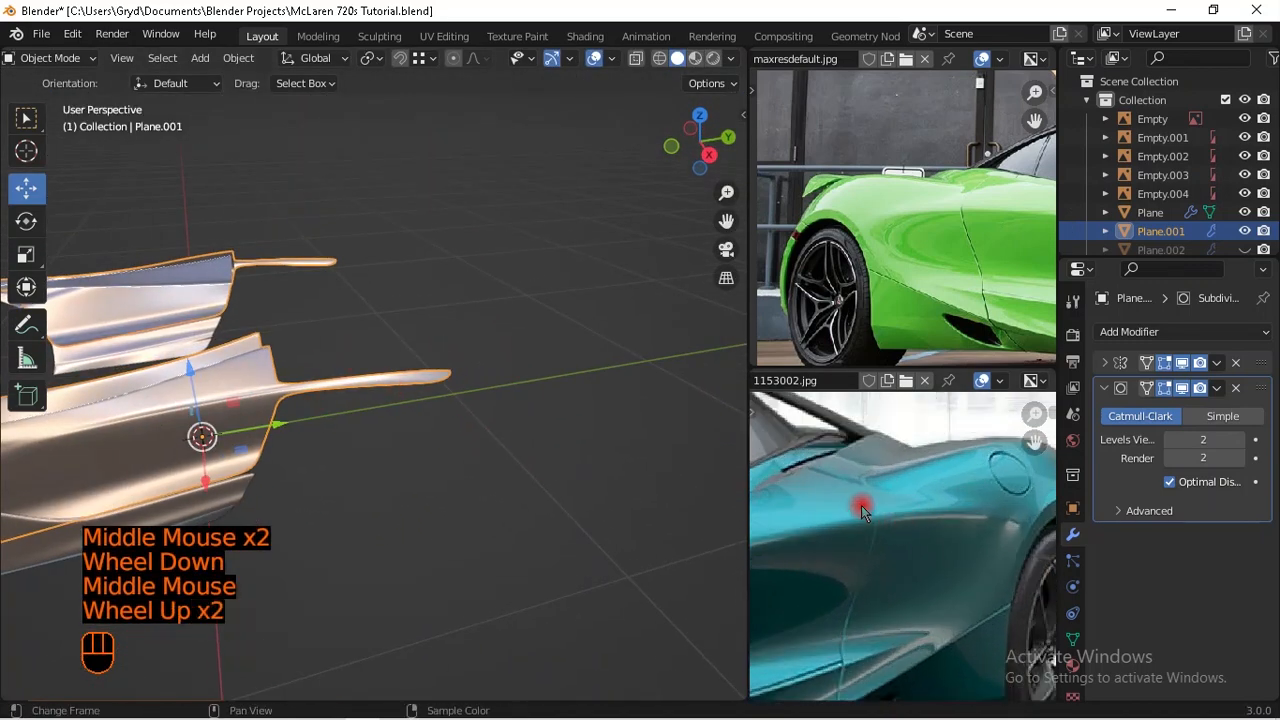
pyautogui.moveTo(514, 434); pyautogui.dragTo(480, 507, button='middle')
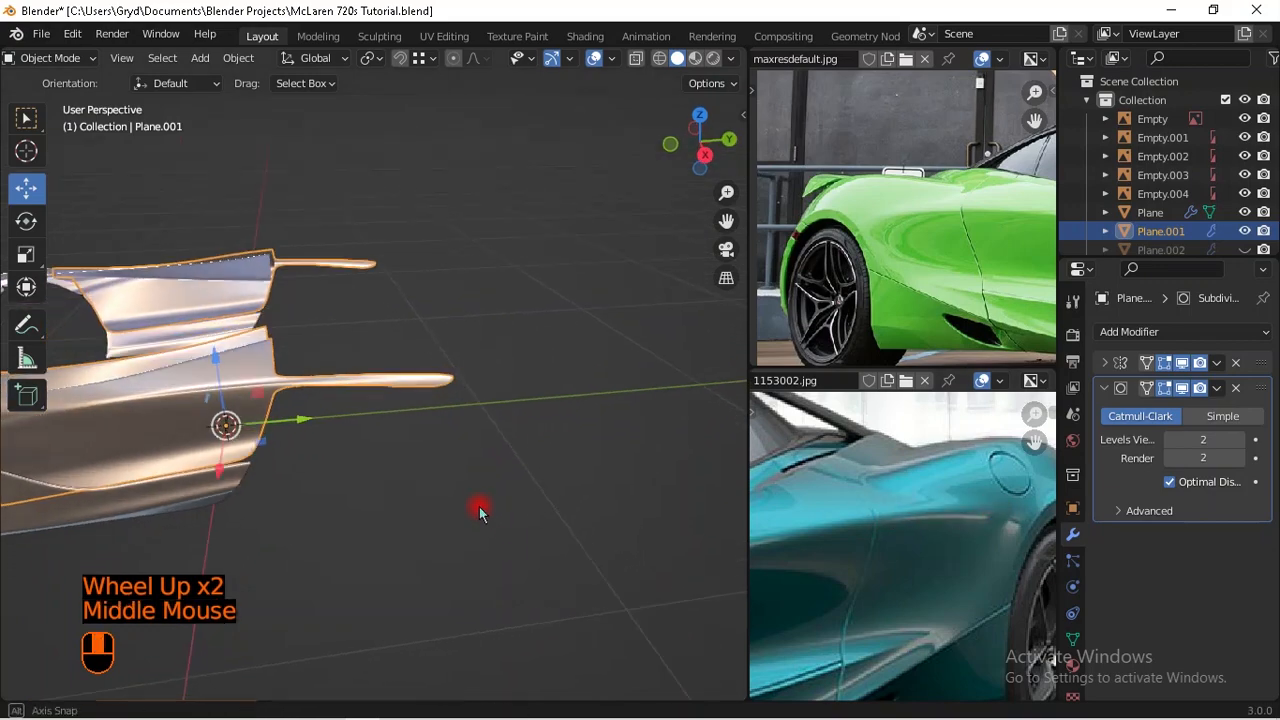
pyautogui.scroll(2, 459, 422)
pyautogui.press('KP_3')
pyautogui.scroll(1, 480, 405)
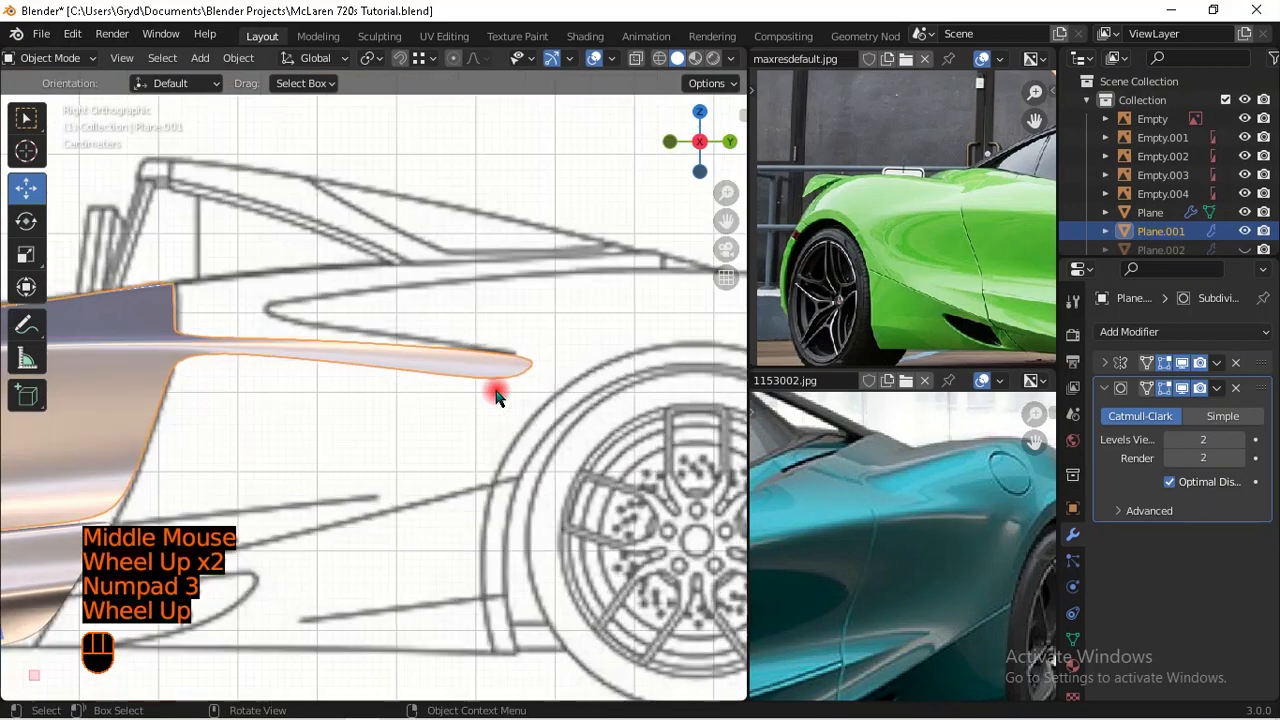
pyautogui.scroll(-1, 452, 350)
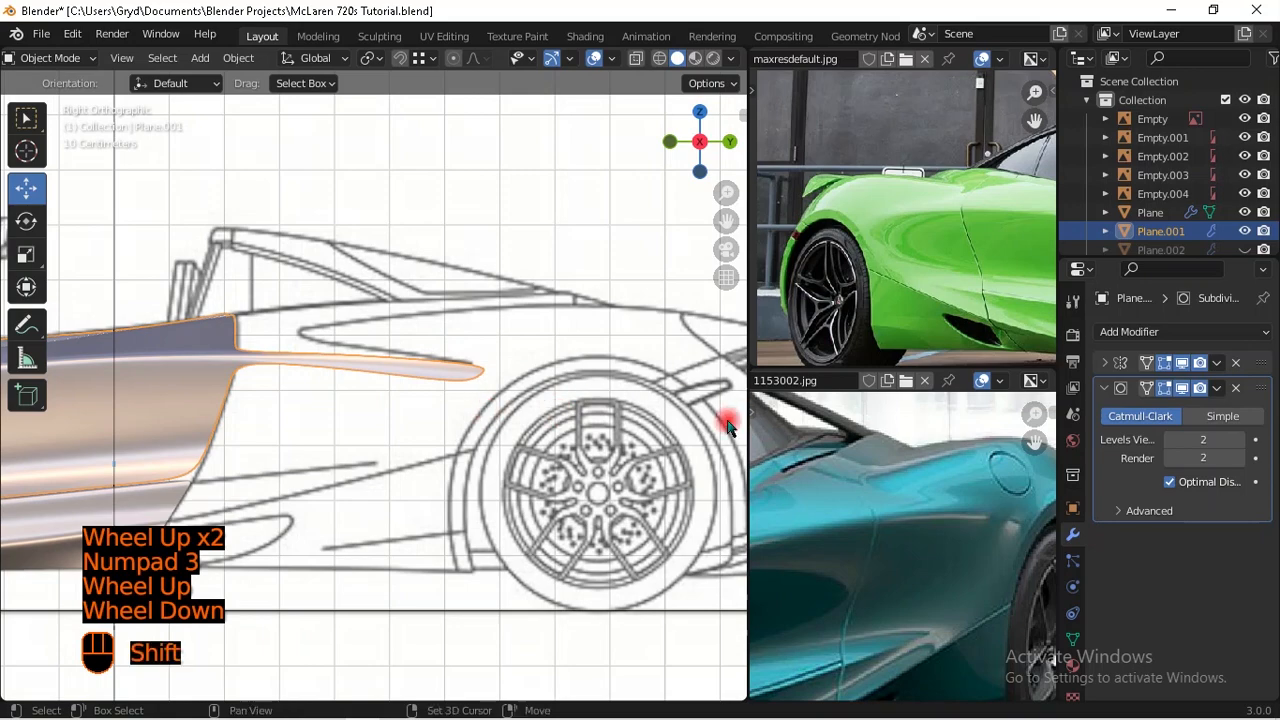
# Step: Duplicate the strip's upper end vertex and place the copy about 0.155 m lower, where the blueprint crease line meets the wheel arch
pyautogui.keyDown('shift'); pyautogui.moveTo(630, 412); pyautogui.dragTo(443, 343, button='middle'); pyautogui.keyUp('shift')
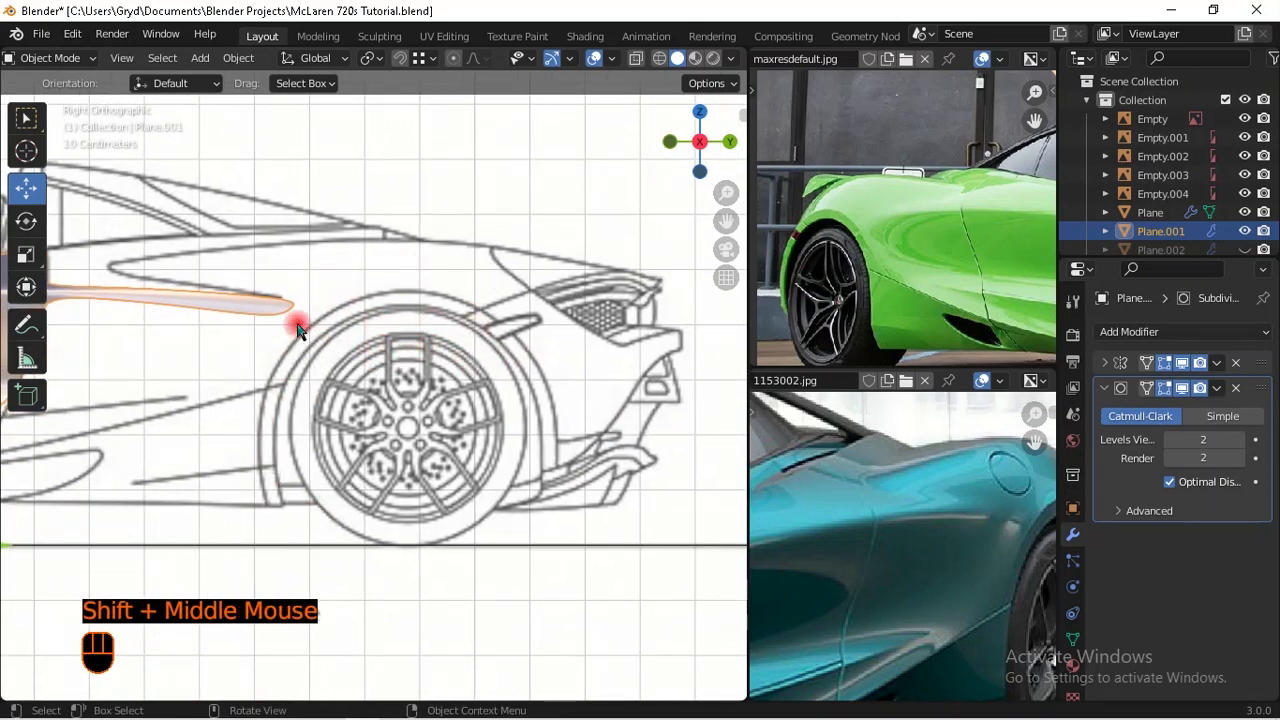
pyautogui.press('Tab')
pyautogui.scroll(1, 318, 330)
pyautogui.click(303, 288)
pyautogui.scroll(1, 335, 314)
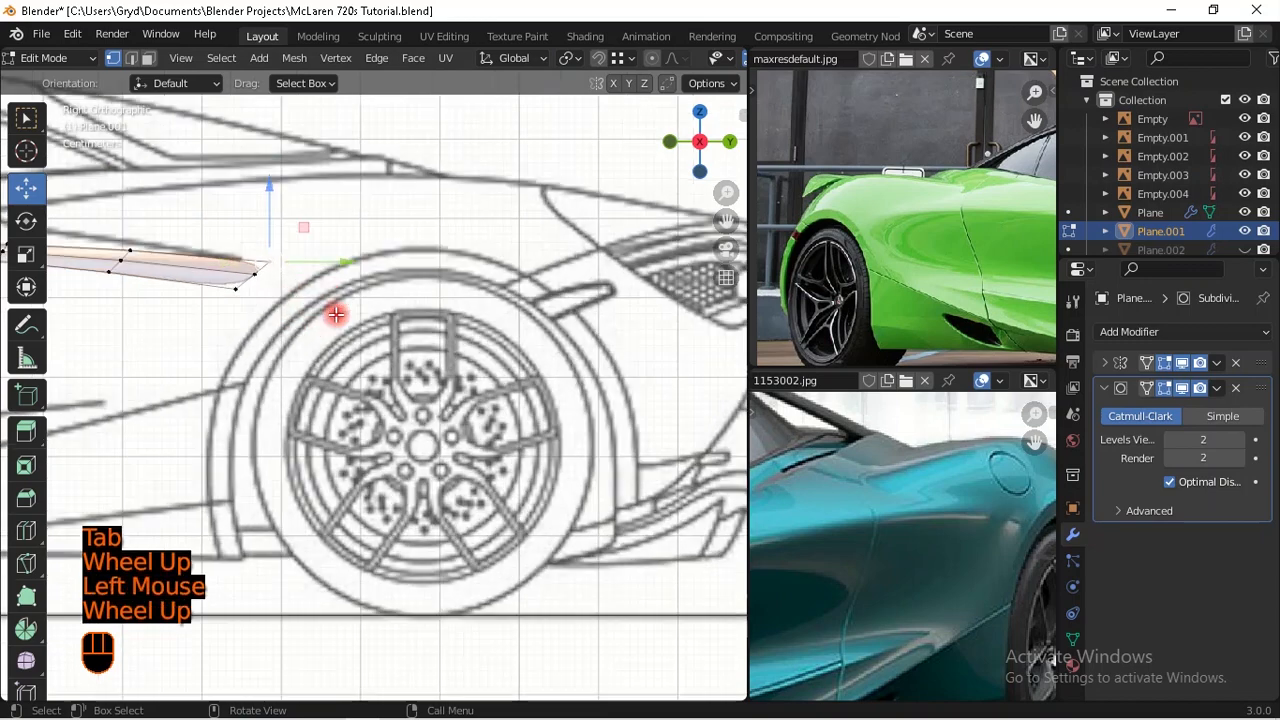
pyautogui.scroll(1, 335, 314)
pyautogui.keyDown('shift'); pyautogui.moveTo(335, 314); pyautogui.dragTo(465, 334, button='middle'); pyautogui.keyUp('shift')
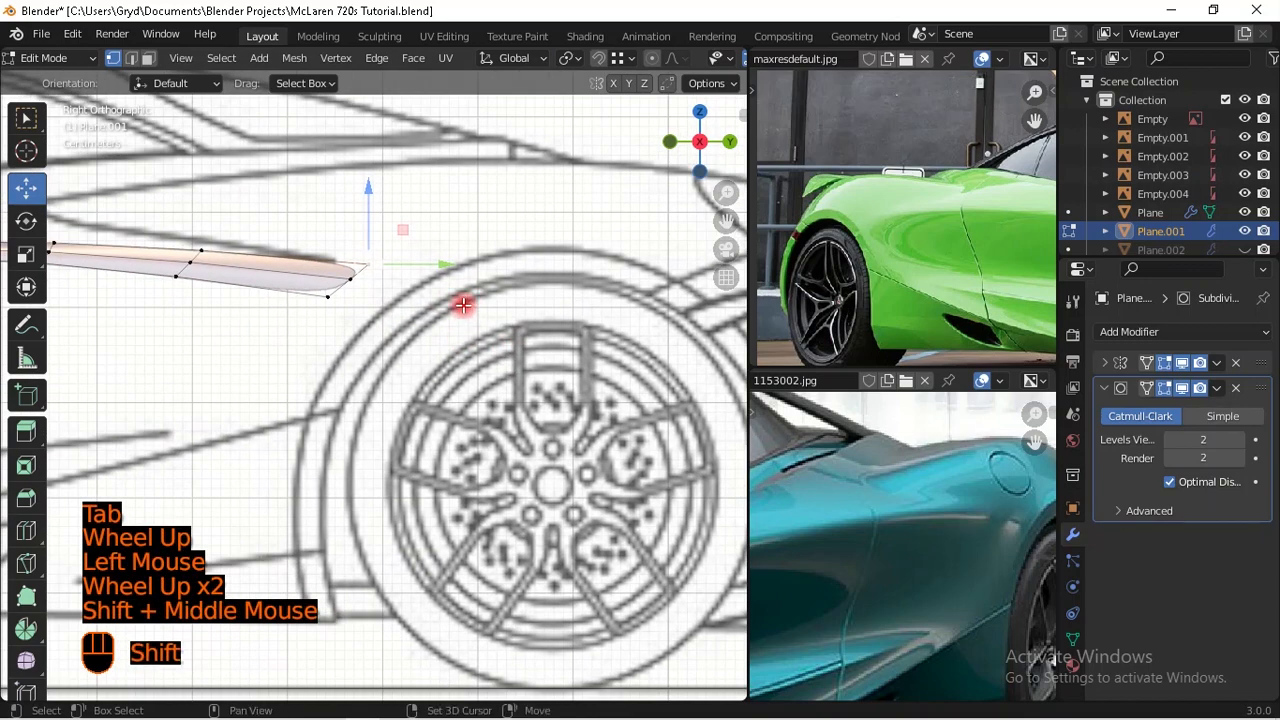
pyautogui.hotkey('shift', 'd')
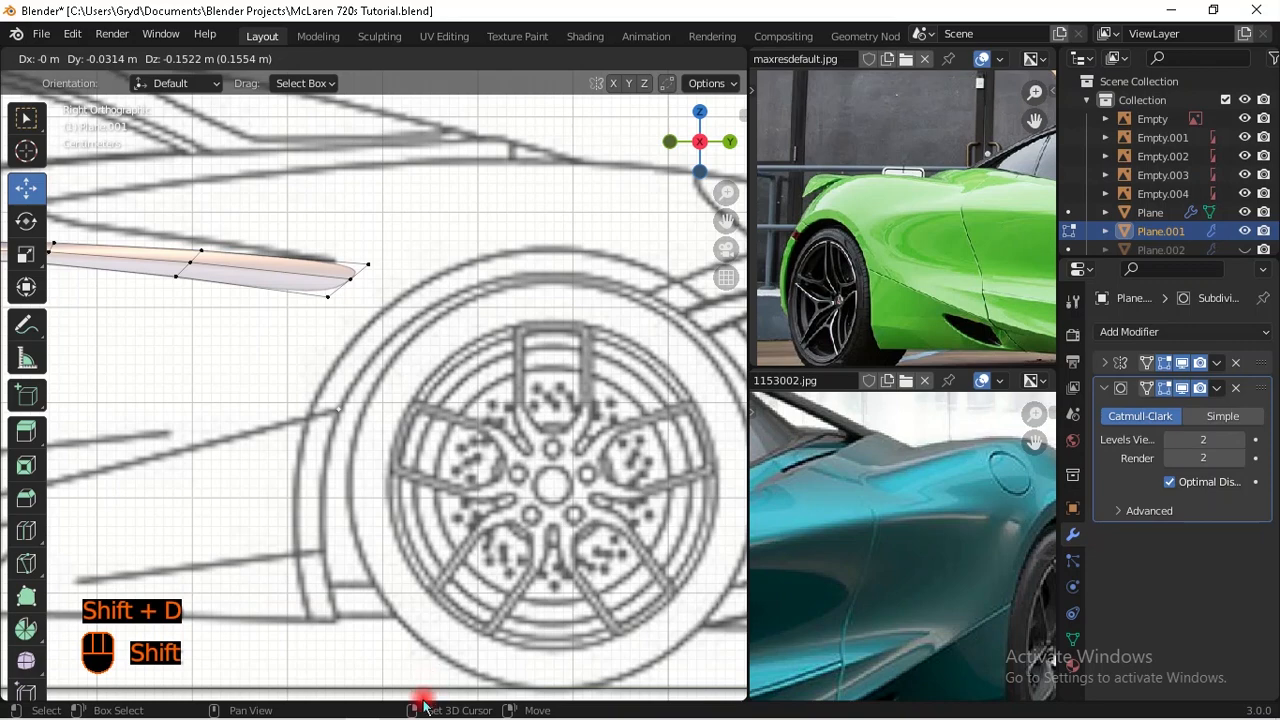
pyautogui.keyDown('shift'); pyautogui.click(340, 420); pyautogui.keyUp('shift')
# Step: Fine-tune the duplicated vertex's position on the wheel arch line at the end of the crease line
pyautogui.scroll(1, 340, 420)
pyautogui.moveTo(340, 420); pyautogui.dragTo(480, 371, button='middle')
pyautogui.press('KP_3')
pyautogui.scroll(1, 372, 407)
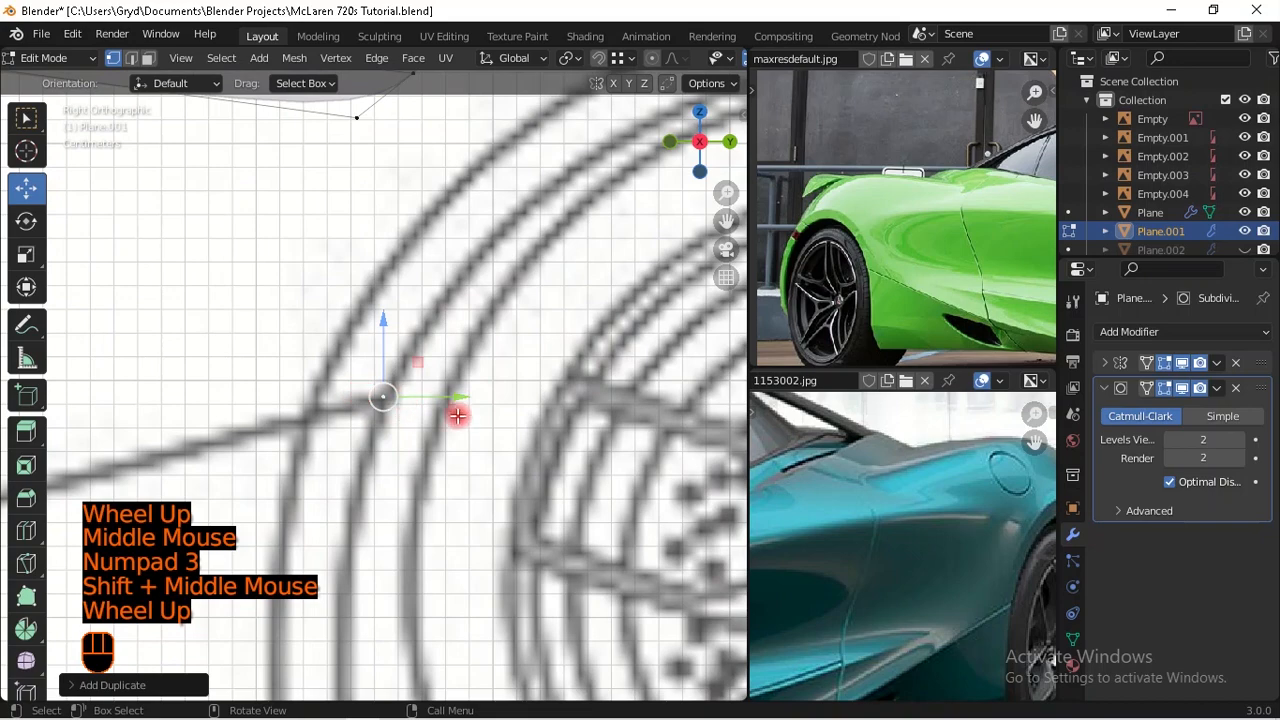
pyautogui.press('g')
pyautogui.keyDown('shift'); pyautogui.click(455, 455); pyautogui.keyUp('shift')
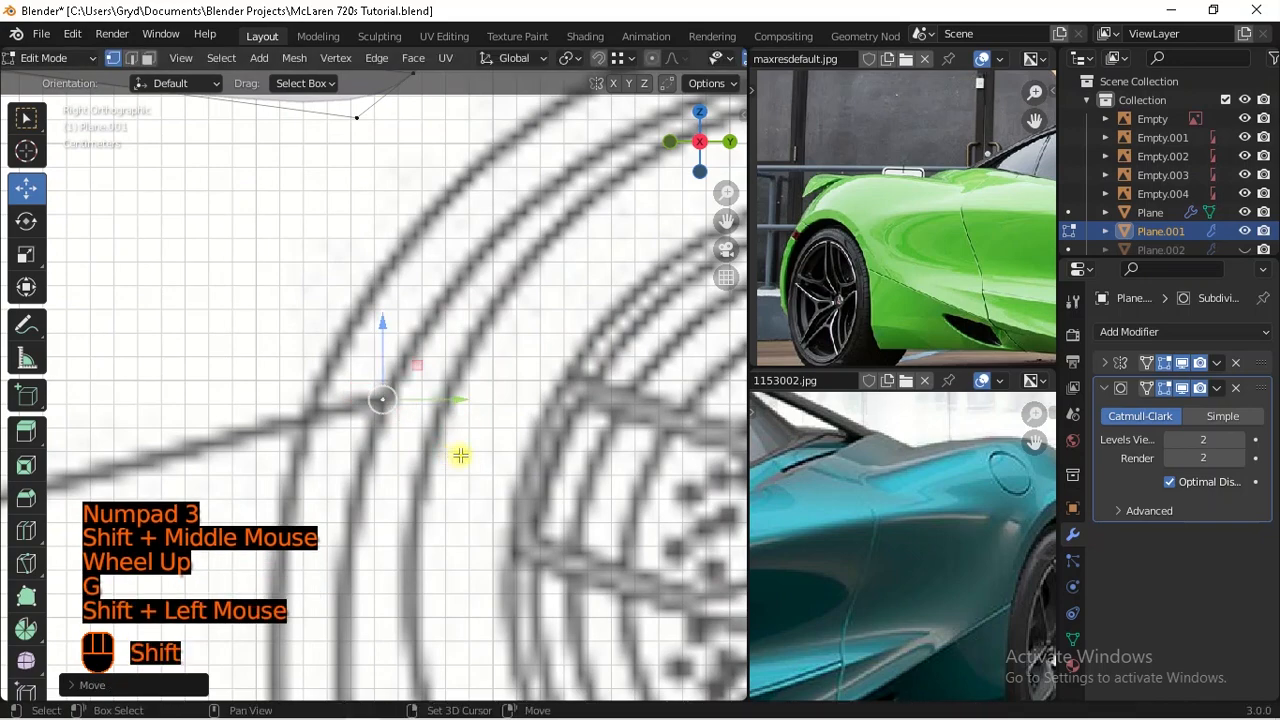
# Step: Extrude the arch vertex across the wheel to the rear of the arch, about 0.326 m in Y and 0.122 m in Z
pyautogui.scroll(-2, 455, 455)
pyautogui.keyDown('shift'); pyautogui.moveTo(543, 386); pyautogui.dragTo(428, 449, button='middle'); pyautogui.keyUp('shift')
pyautogui.scroll(-2, 428, 449)
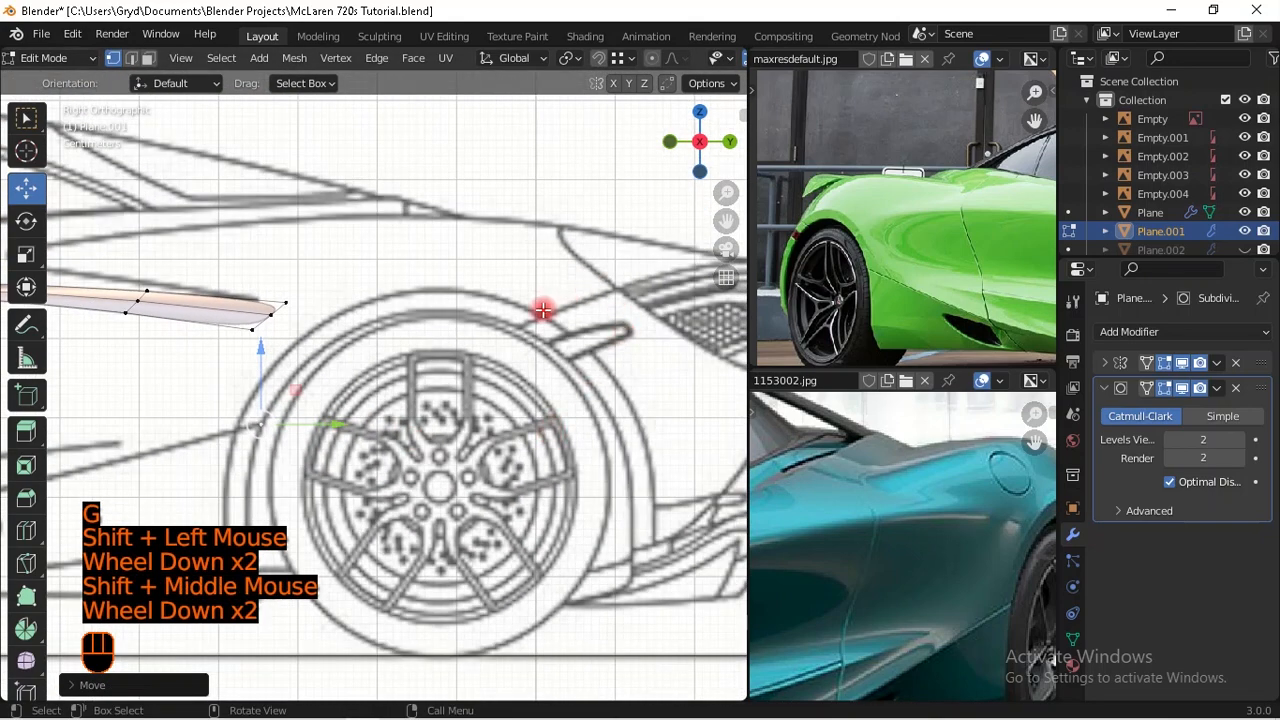
pyautogui.scroll(1, 393, 418)
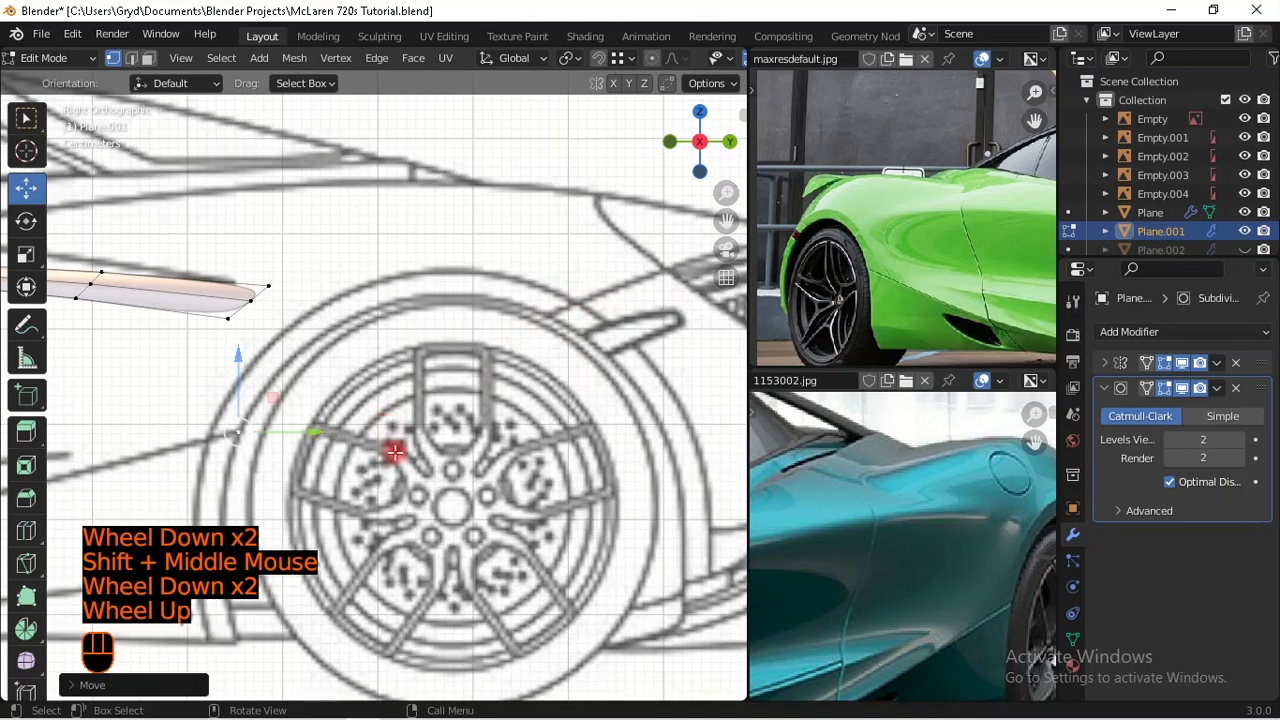
pyautogui.press('e')
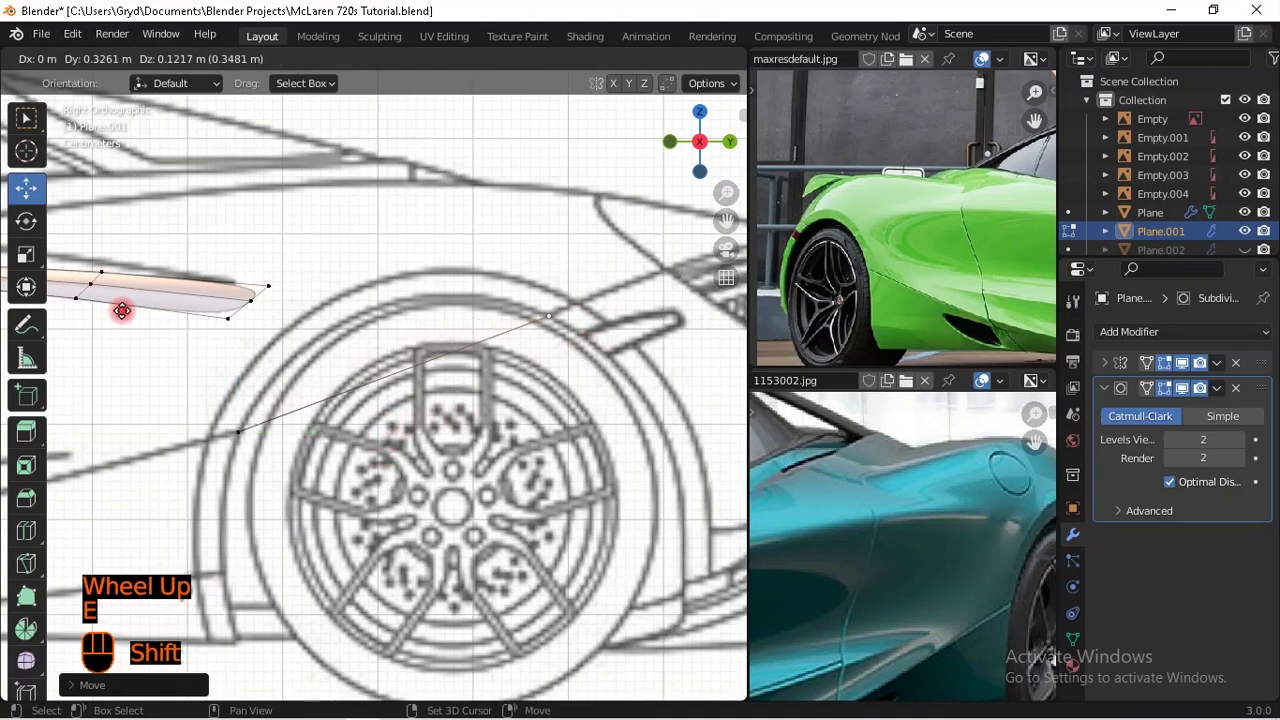
pyautogui.keyDown('shift'); pyautogui.click(139, 298); pyautogui.keyUp('shift')
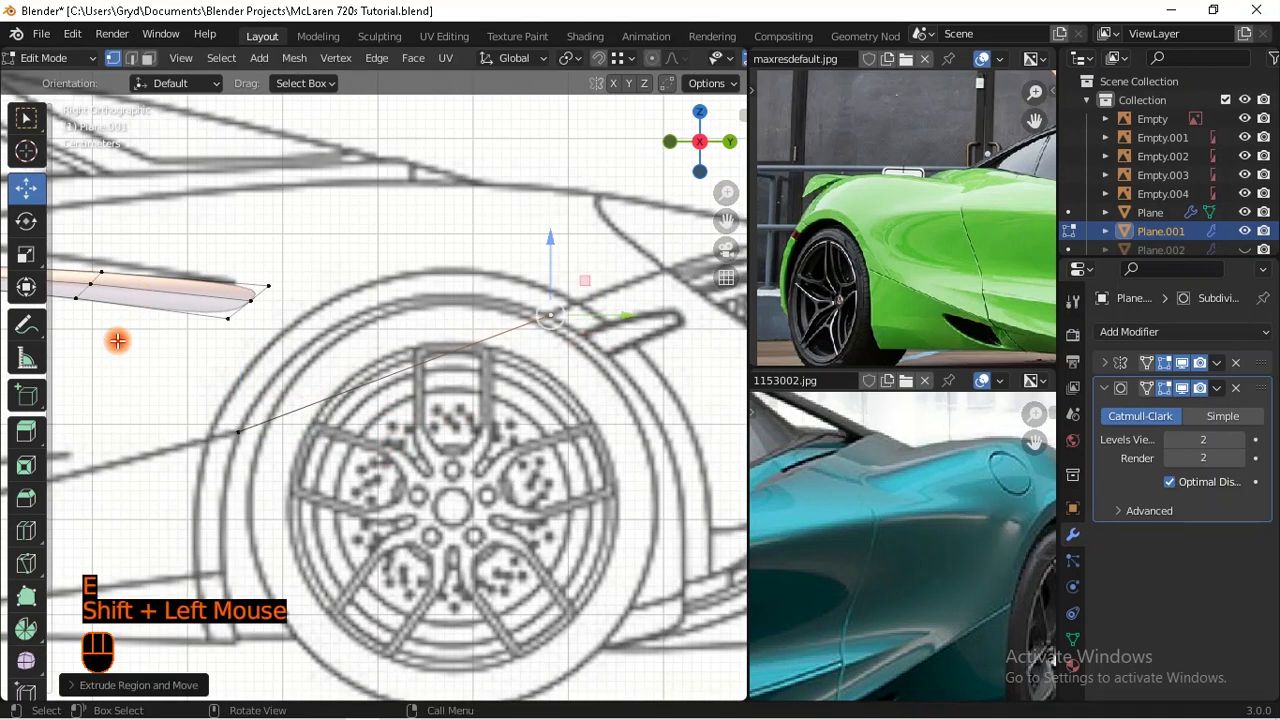
# Step: Add three cuts to the new edge and move the middle vertex about 0.071 m up and forward onto the wheel arch line
pyautogui.hotkey('ctrl', 'r')
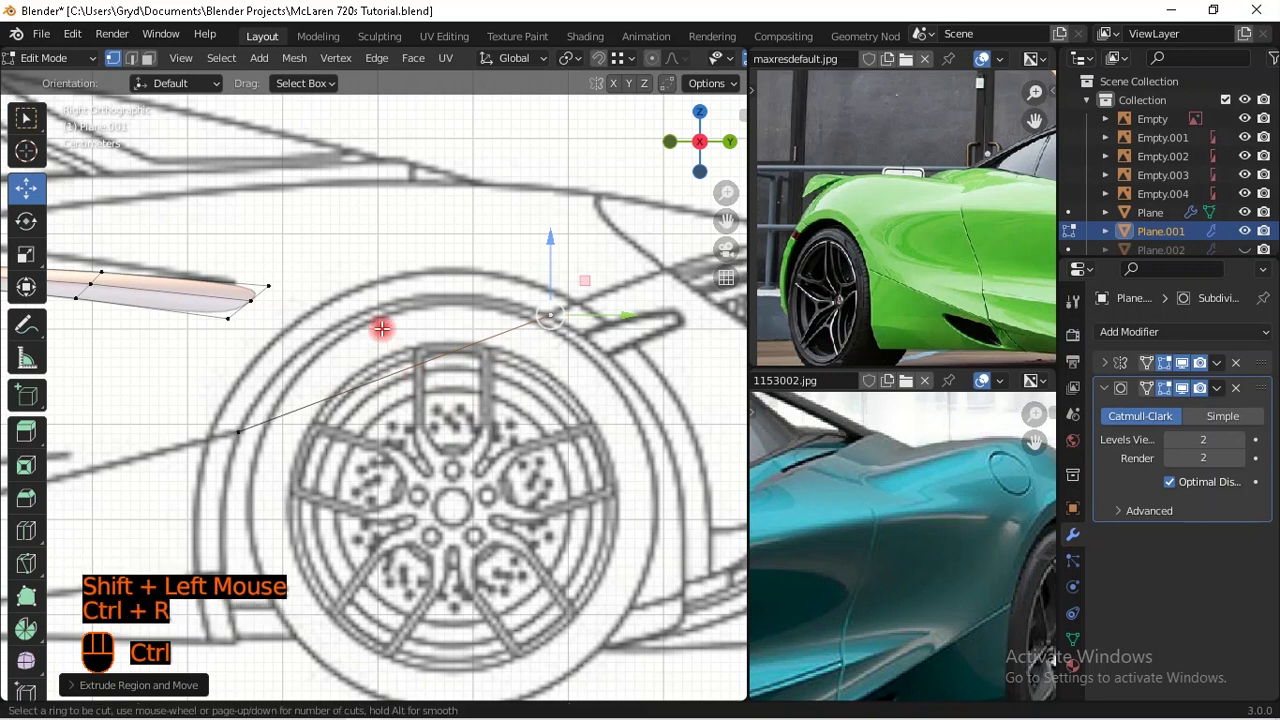
pyautogui.click(405, 383)
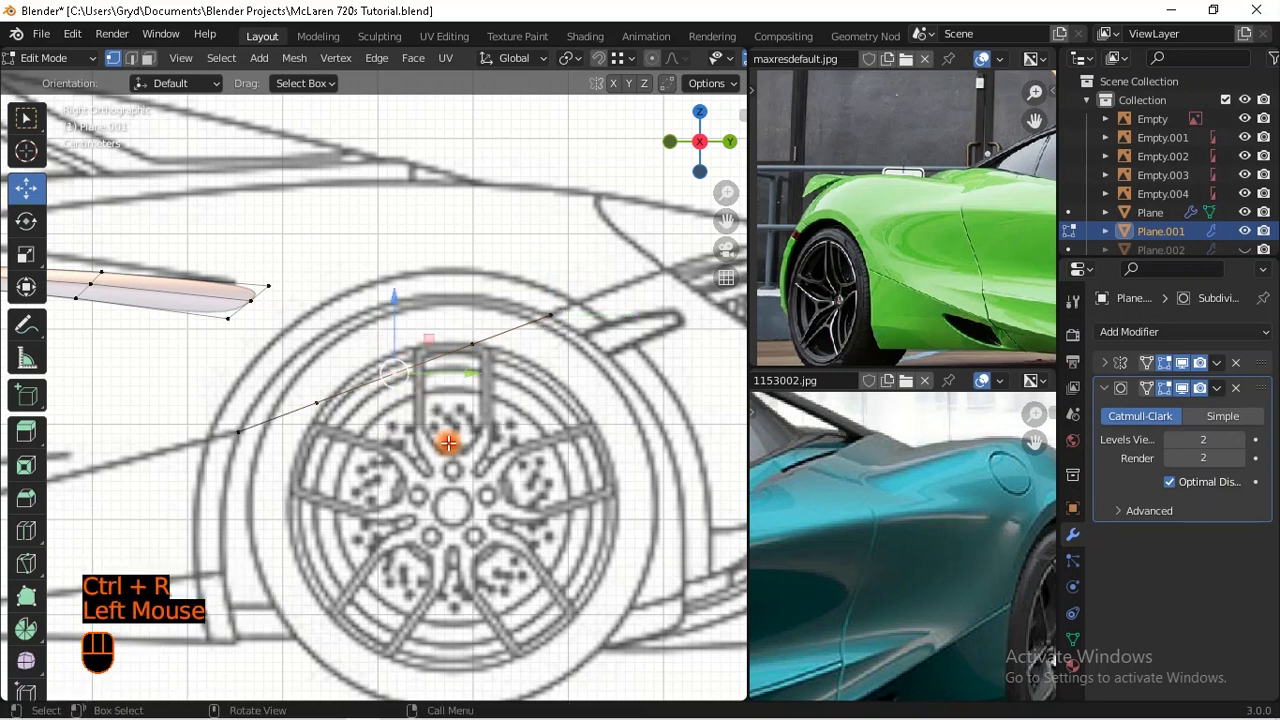
pyautogui.press('g')
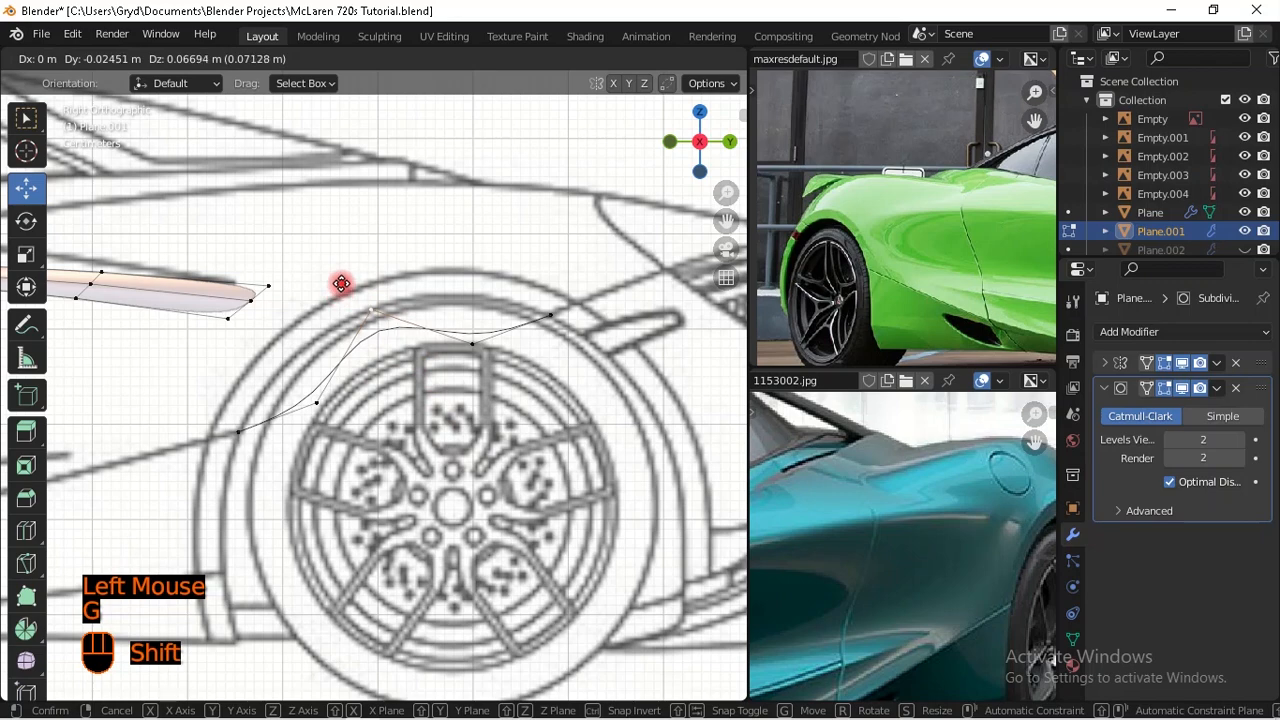
pyautogui.keyDown('shift'); pyautogui.click(341, 288); pyautogui.keyUp('shift')
# Step: Move the front inner vertex about 0.067 m and the rear inner vertex about 0.054 m up and forward onto the arch line
pyautogui.click(335, 436)
pyautogui.press('g')
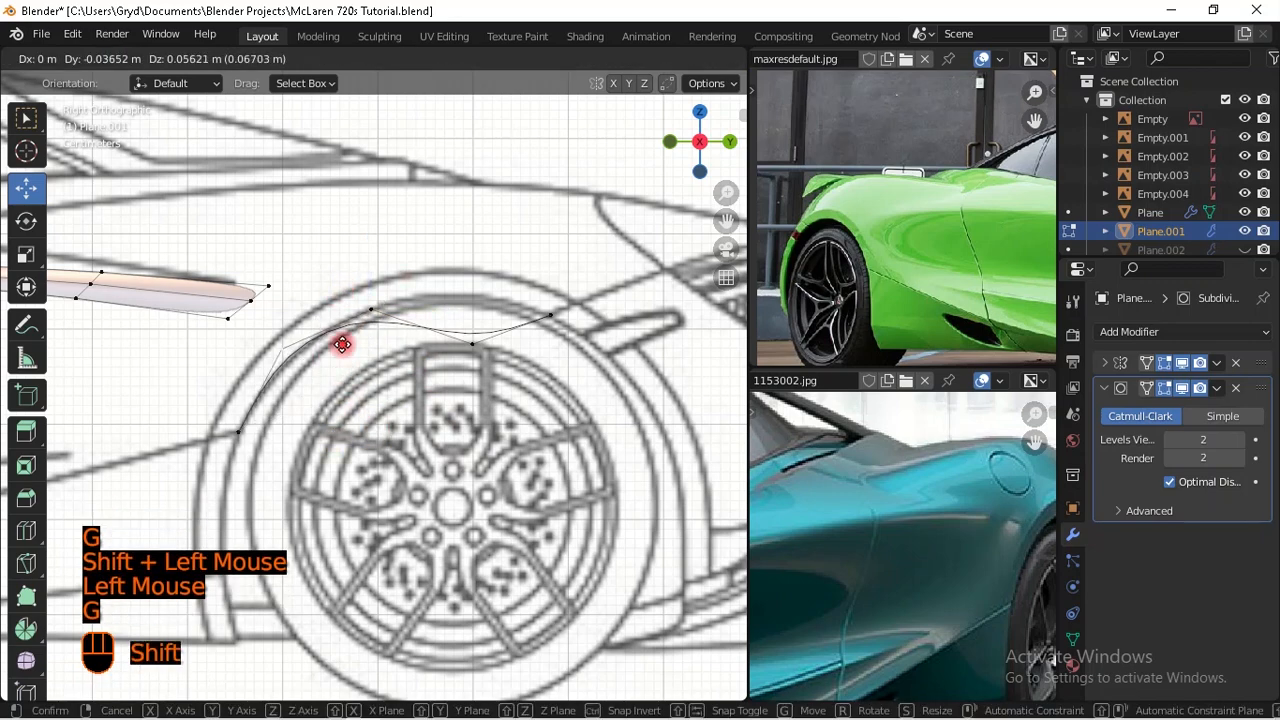
pyautogui.keyDown('shift'); pyautogui.click(477, 329); pyautogui.keyUp('shift')
pyautogui.click(495, 342)
pyautogui.press('g')
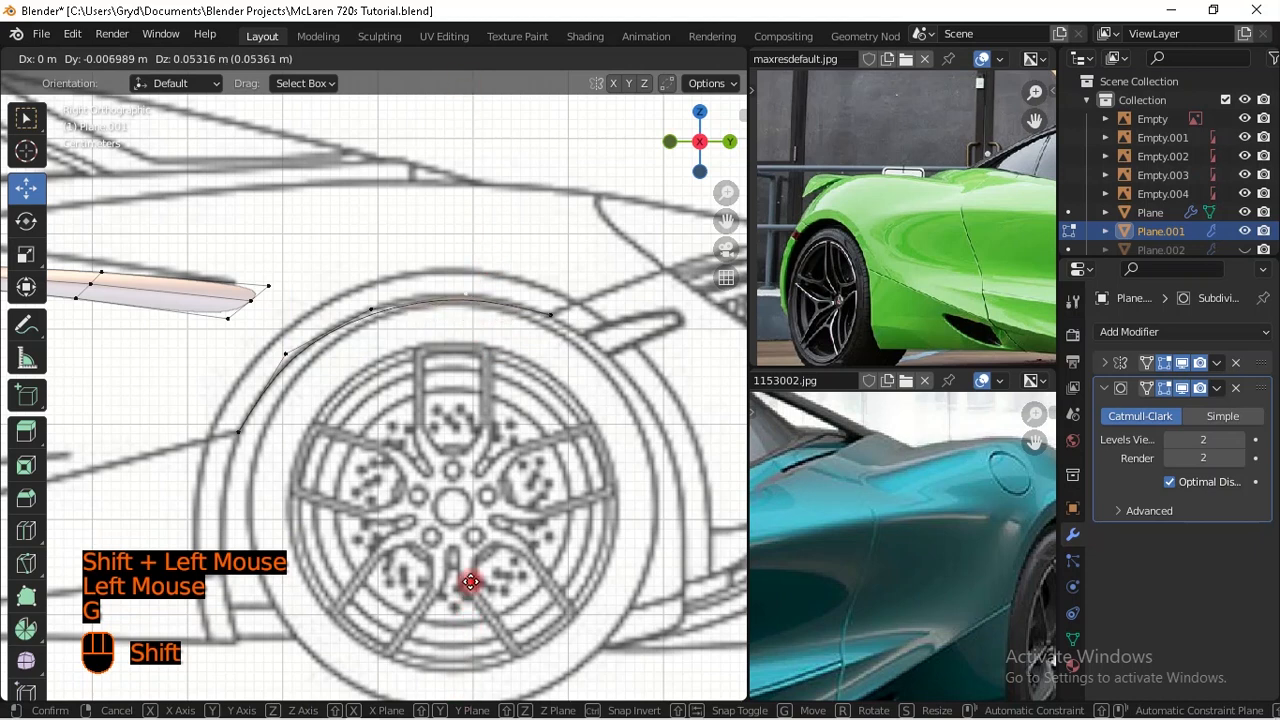
pyautogui.keyDown('shift'); pyautogui.click(470, 566); pyautogui.keyUp('shift')
# Step: Shift the middle arch vertex about 0.019 m up and rearward and the rear inner vertex about 0.009 m rearward to refine the arch
pyautogui.click(419, 402)
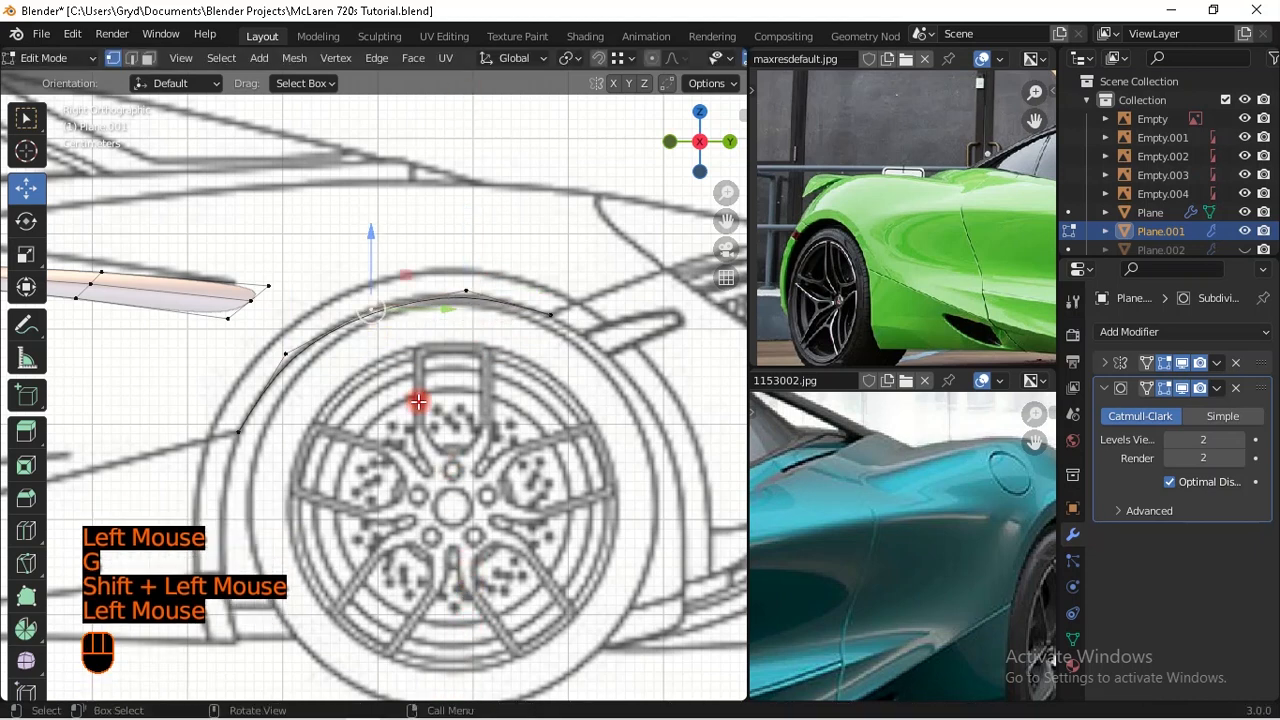
pyautogui.press('g')
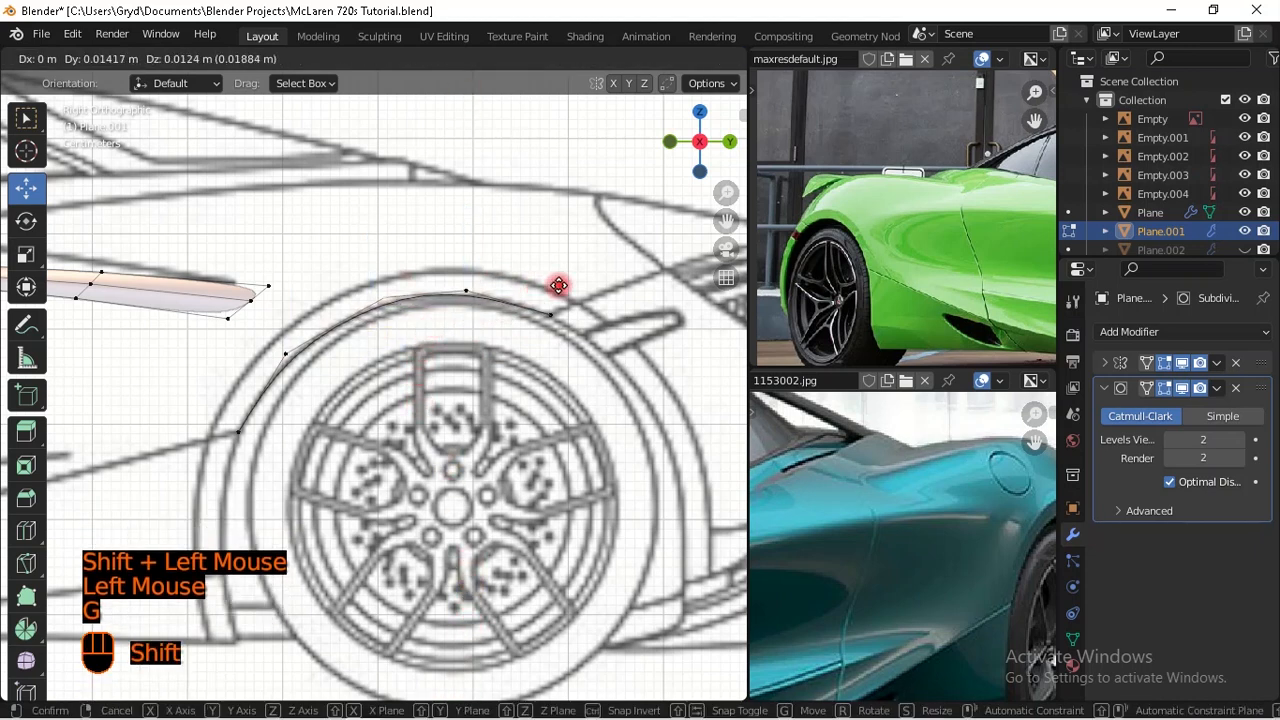
pyautogui.keyDown('shift'); pyautogui.click(486, 311); pyautogui.keyUp('shift')
pyautogui.click(466, 292)
pyautogui.press('g')
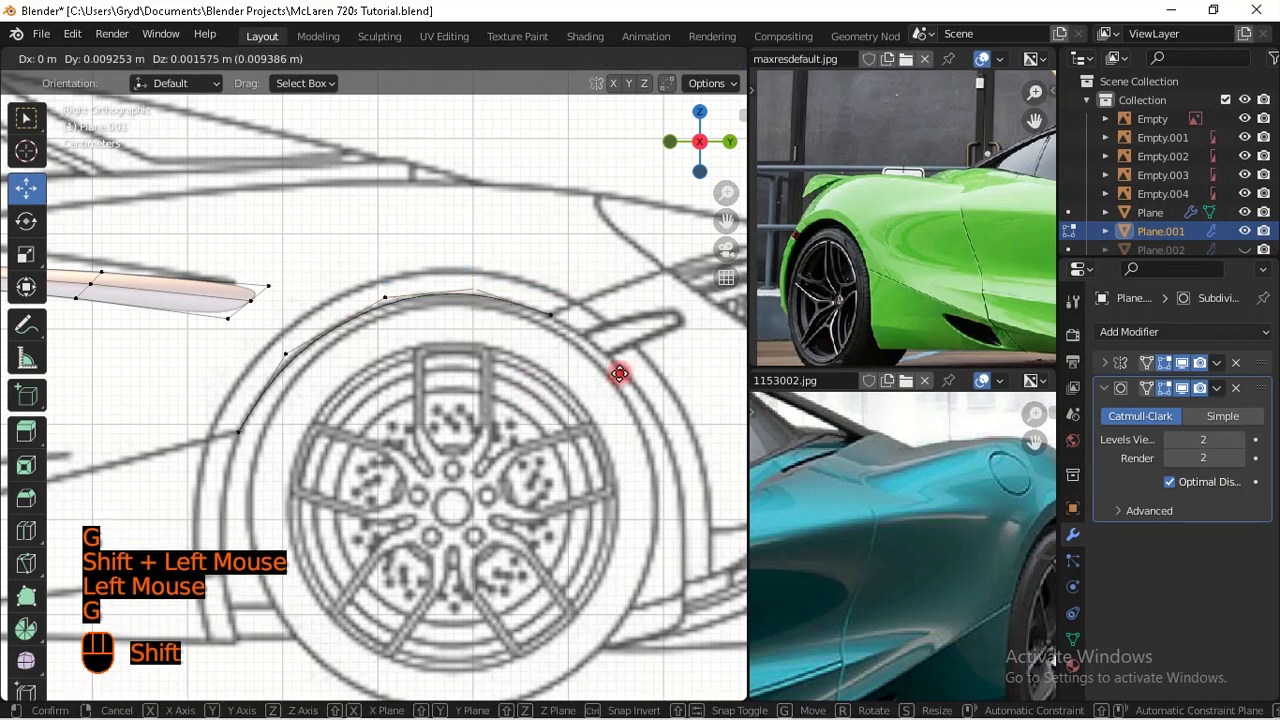
pyautogui.keyDown('shift'); pyautogui.click(650, 380); pyautogui.keyUp('shift')
# Step: Bevel the front inner vertex of the wheel arch line into two vertices that follow the arch on the side blueprint
pyautogui.keyDown('shift'); pyautogui.moveTo(470, 350); pyautogui.dragTo(518, 336, button='middle'); pyautogui.keyUp('shift')
pyautogui.scroll(1, 343, 357)
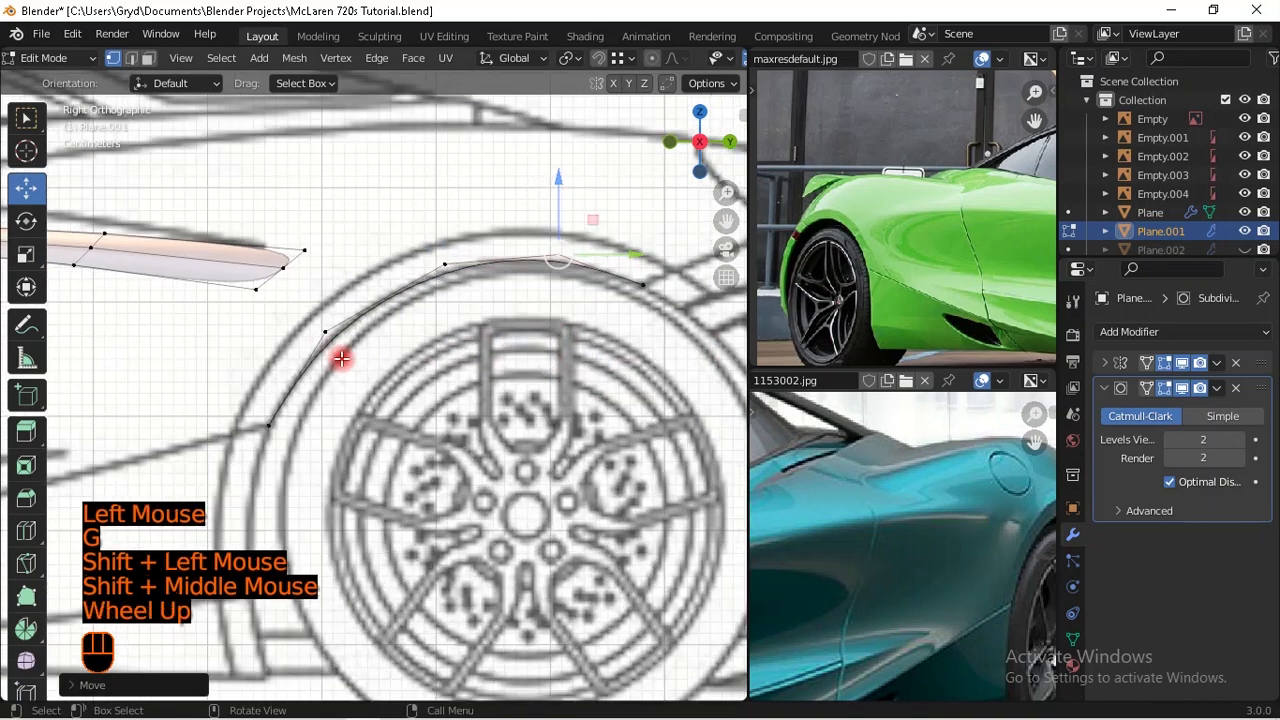
pyautogui.click(333, 343)
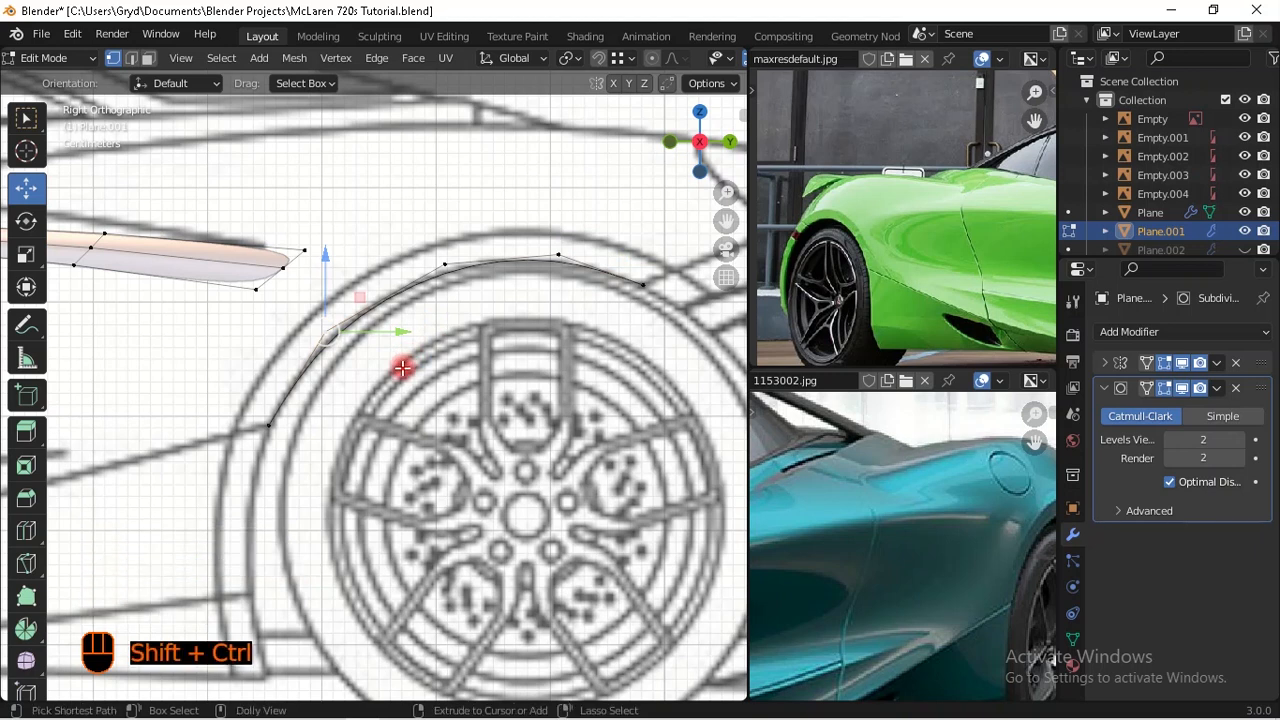
pyautogui.hotkey('ctrl', 'shift', 'b')
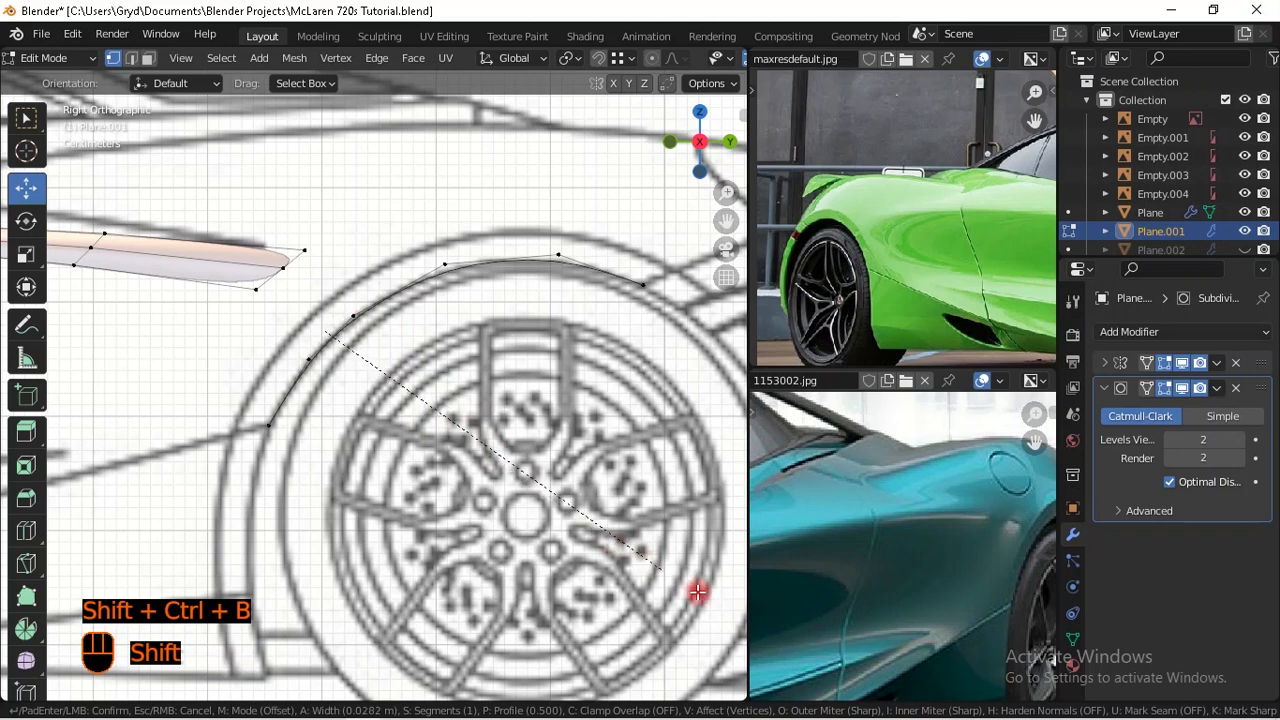
pyautogui.keyDown('shift'); pyautogui.click(489, 419); pyautogui.keyUp('shift')
pyautogui.click(397, 350)
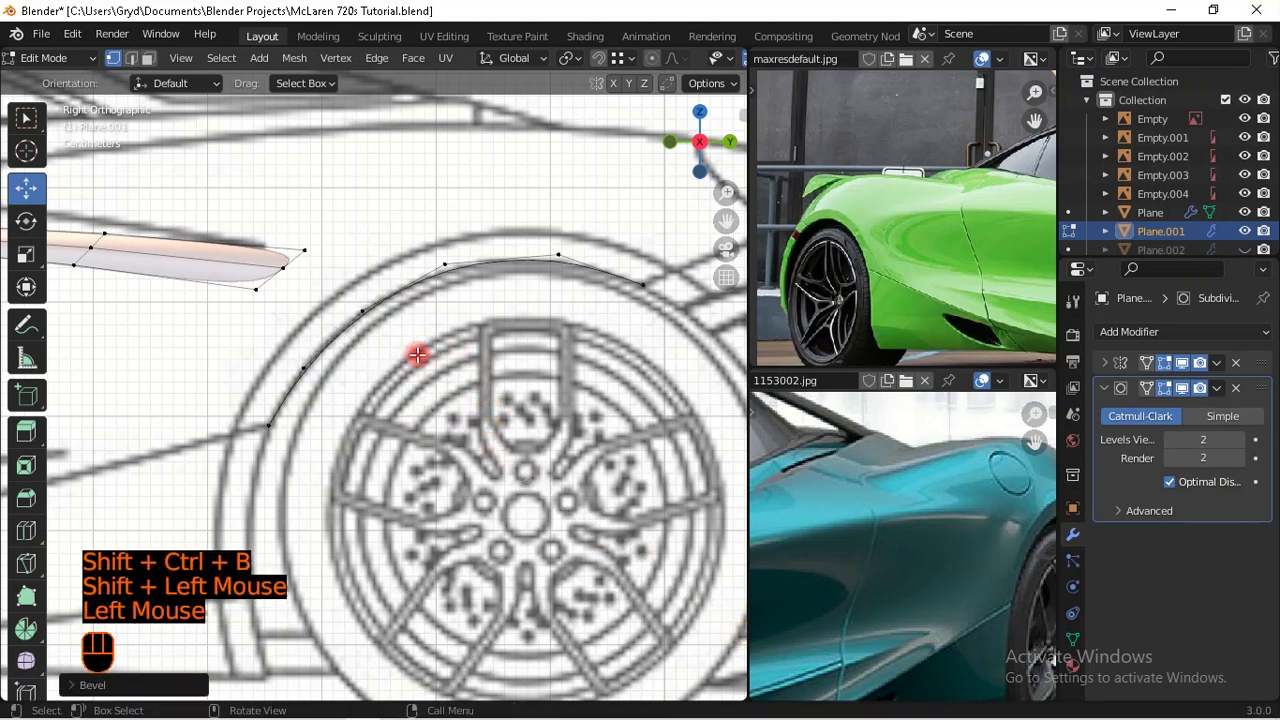
# Step: Move the upper bevelled vertex about 0.012 m up and rearward and the arch vertex behind it about 0.013 m rearward
pyautogui.click(385, 325)
pyautogui.press('g')
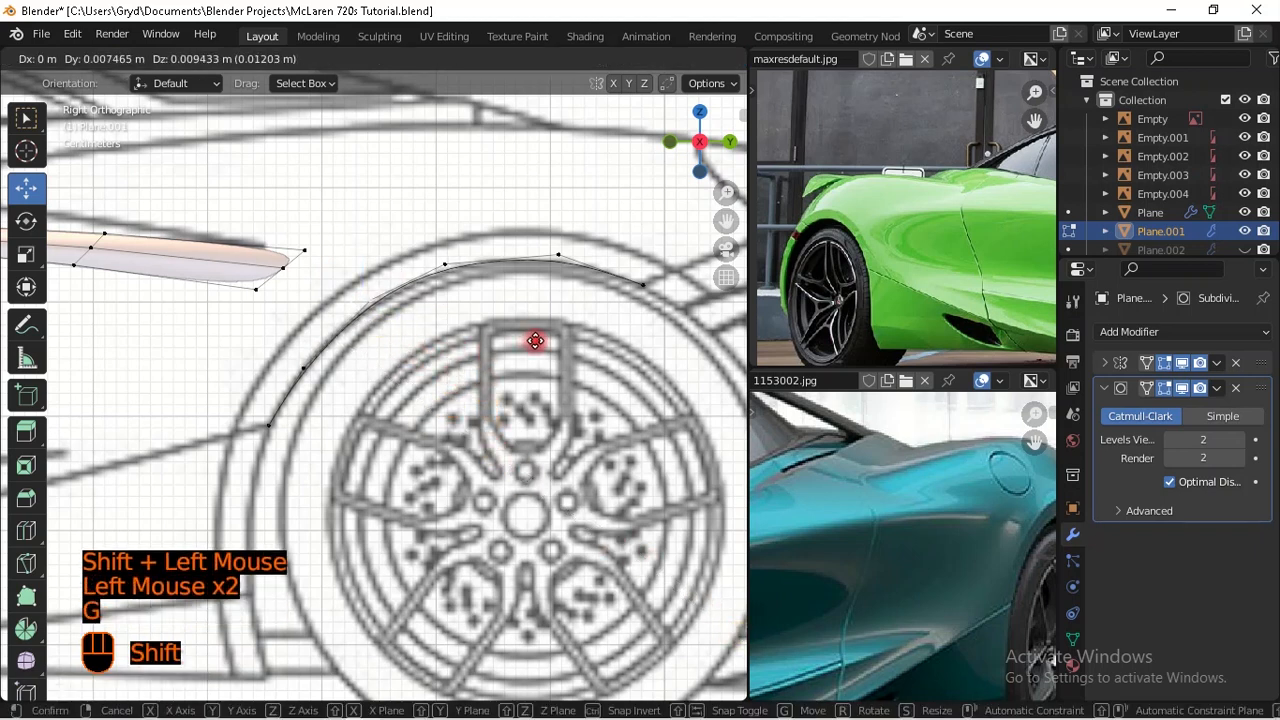
pyautogui.keyDown('shift'); pyautogui.click(520, 310); pyautogui.keyUp('shift')
pyautogui.click(480, 257)
pyautogui.press('g')
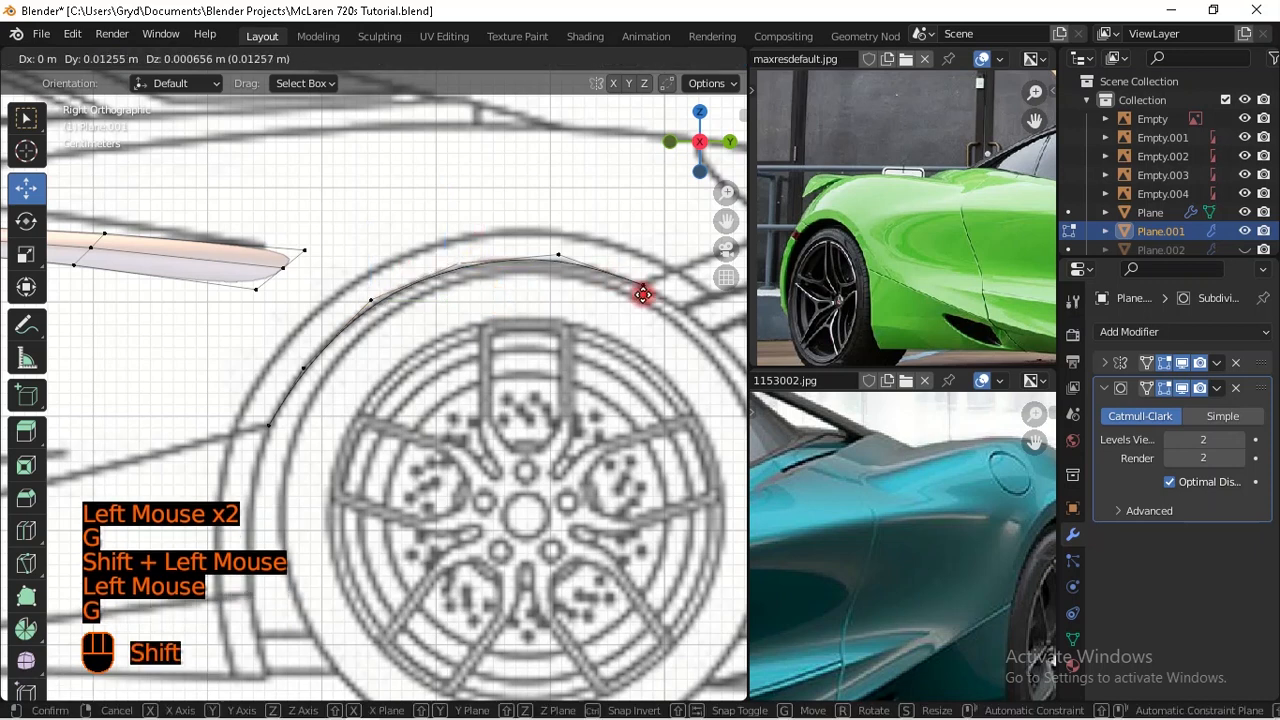
pyautogui.keyDown('shift'); pyautogui.click(609, 255); pyautogui.keyUp('shift')
# Step: Raise the lower bevelled vertex about 0.009 m onto the wheel arch line
pyautogui.click(317, 358)
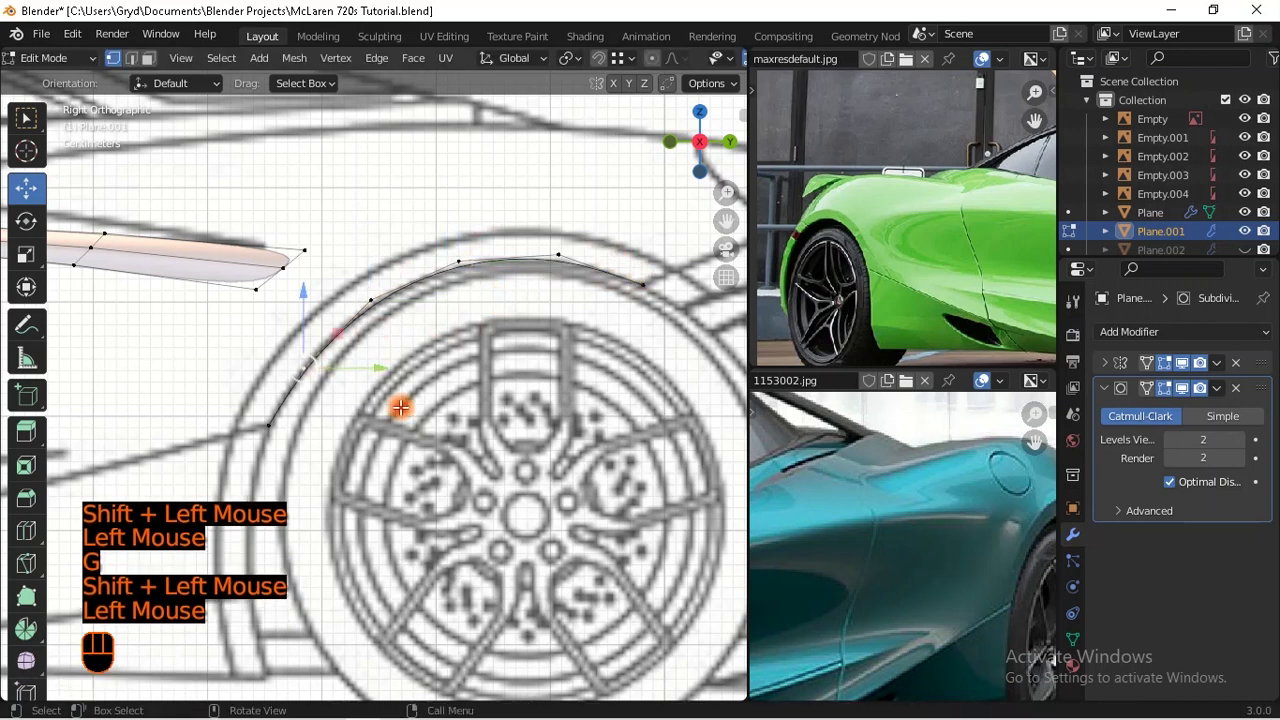
pyautogui.press('g')
pyautogui.press('shift')
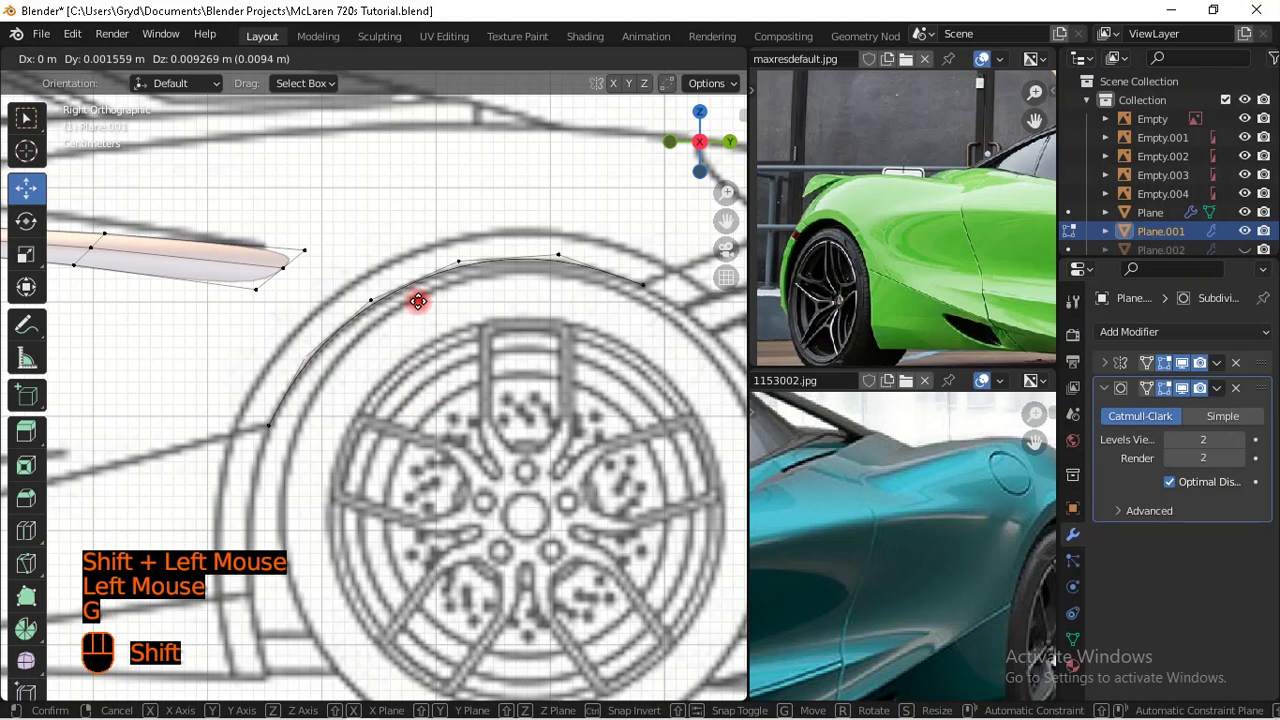
pyautogui.keyDown('shift'); pyautogui.click(420, 301); pyautogui.keyUp('shift')
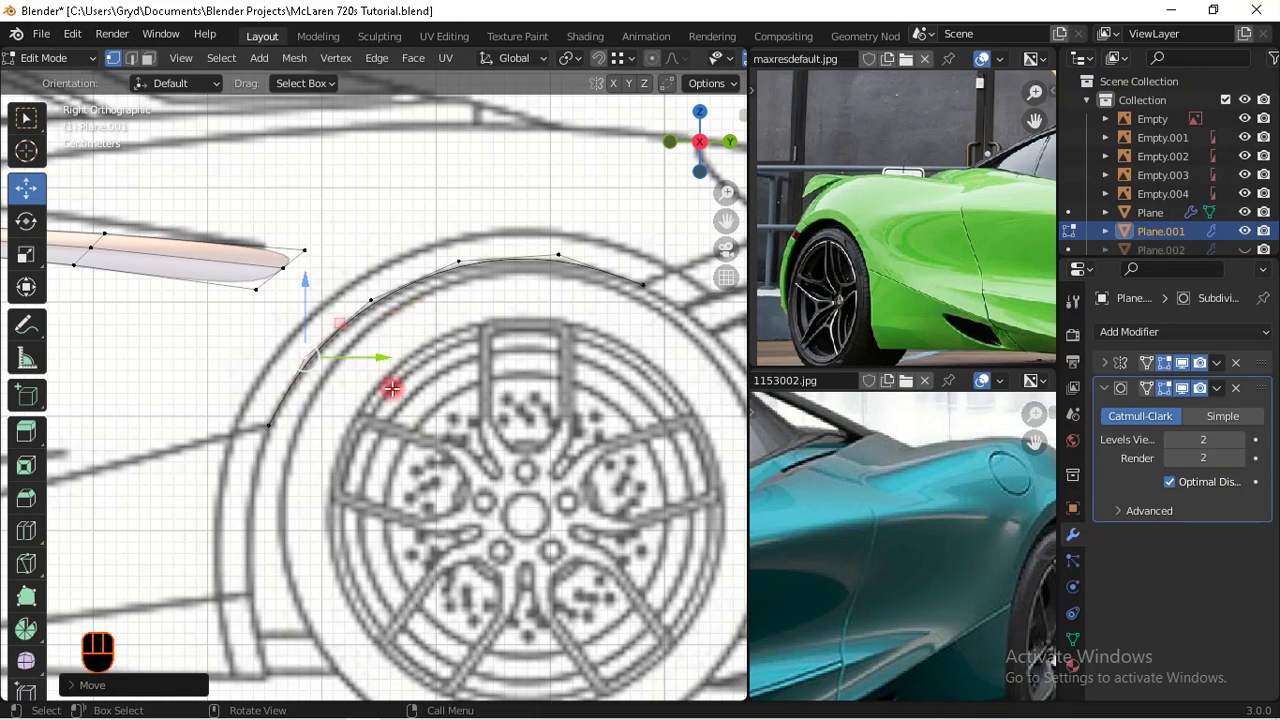
pyautogui.keyDown('shift'); pyautogui.moveTo(380, 429); pyautogui.dragTo(405, 400, button='middle'); pyautogui.keyUp('shift')
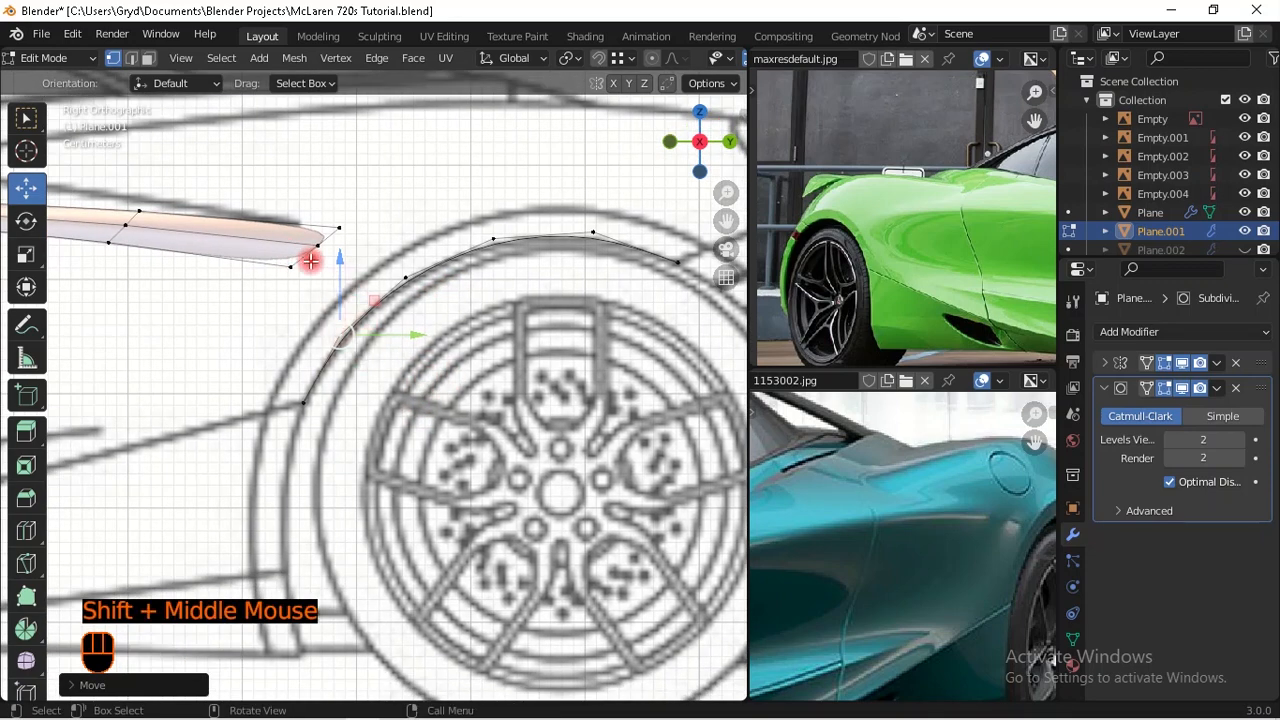
# Step: Select the wheel arch line and examine its sideways position against the body outline in the top view and in perspective
pyautogui.click(493, 240)
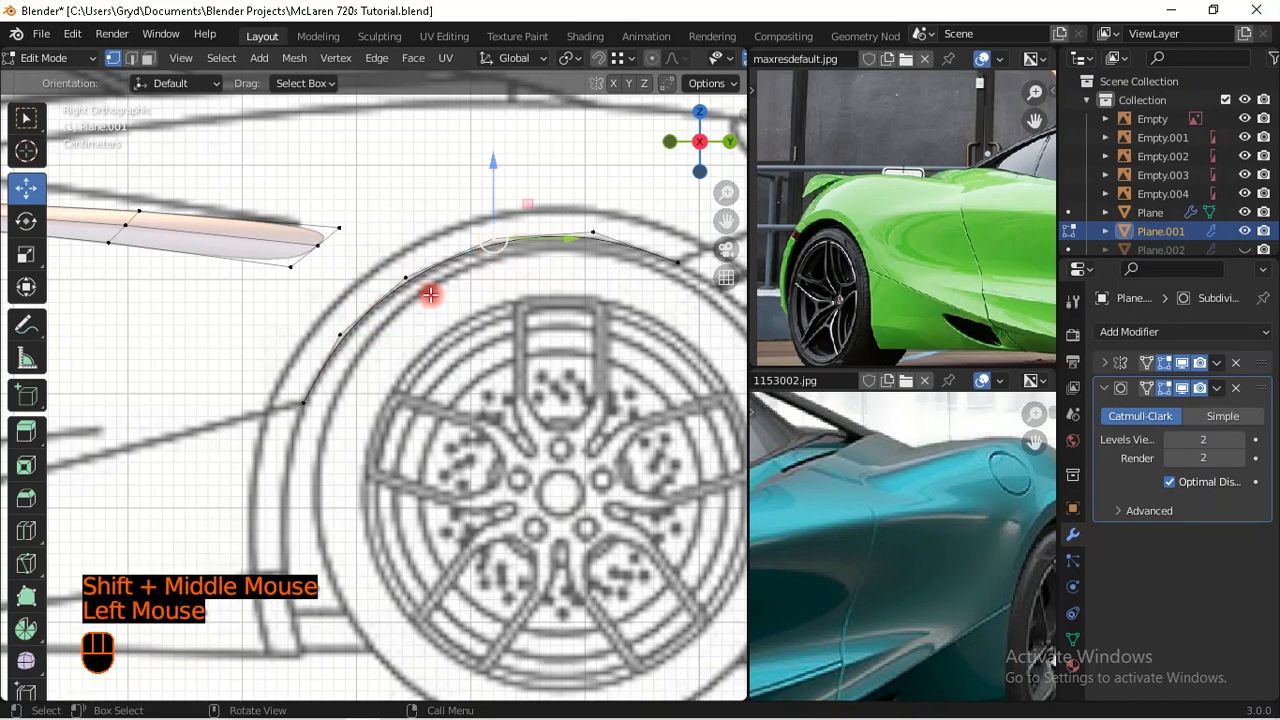
pyautogui.moveTo(450, 299); pyautogui.dragTo(621, 444, button='middle')
pyautogui.press('KP_7')
pyautogui.click(418, 330)
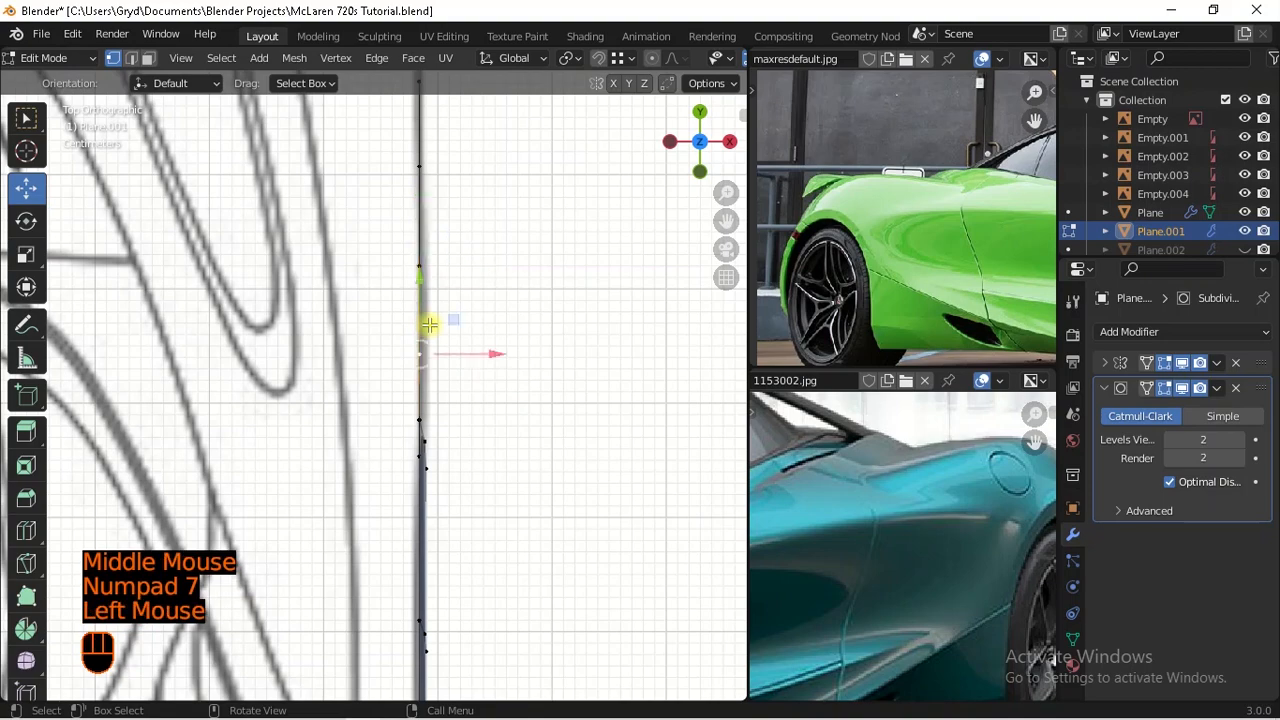
pyautogui.click(429, 323)
pyautogui.scroll(-2, 491, 443)
pyautogui.moveTo(491, 443)
pyautogui.keyDown('shift'); pyautogui.mouseDown(button='middle')
pyautogui.moveTo(506, 334)
pyautogui.moveTo(471, 440)
pyautogui.mouseUp(button='middle'); pyautogui.keyUp('shift')
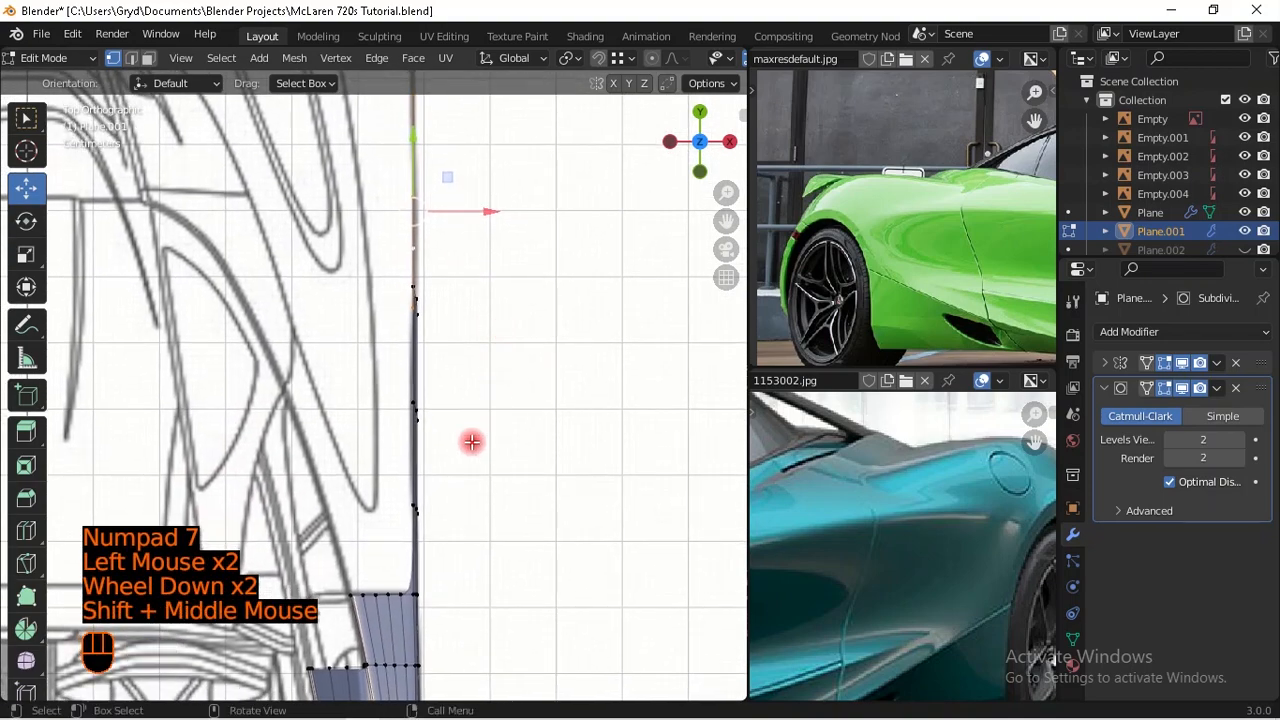
pyautogui.scroll(1, 468, 400)
pyautogui.keyDown('shift'); pyautogui.moveTo(422, 172); pyautogui.dragTo(423, 250, button='middle'); pyautogui.keyUp('shift')
pyautogui.moveTo(423, 250); pyautogui.dragTo(515, 356, button='middle')
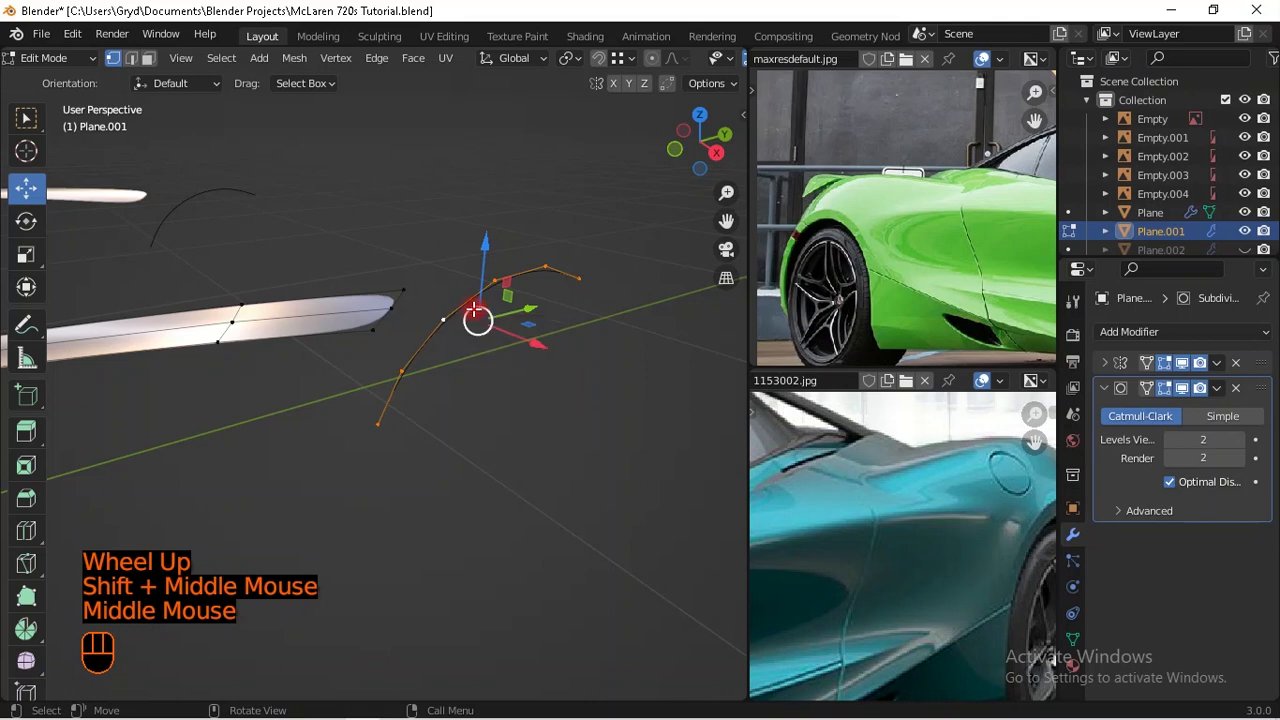
# Step: Select the last three vertex columns at the rear end of the crease strip
pyautogui.moveTo(511, 333); pyautogui.dragTo(426, 309, button='middle')
pyautogui.scroll(-1, 460, 352)
pyautogui.moveTo(425, 313); pyautogui.dragTo(377, 363)
pyautogui.keyDown('shift'); pyautogui.moveTo(326, 303); pyautogui.dragTo(290, 378); pyautogui.keyUp('shift')
pyautogui.keyDown('shift'); pyautogui.moveTo(237, 319); pyautogui.dragTo(183, 383); pyautogui.keyUp('shift')
# Step: Examine how the door side and the crease strip line up with the body outline on the top blueprint
pyautogui.press('KP_7')
pyautogui.scroll(2, 434, 454)
pyautogui.keyDown('shift'); pyautogui.moveTo(434, 454); pyautogui.dragTo(531, 263, button='middle'); pyautogui.keyUp('shift')
pyautogui.scroll(1, 406, 351)
pyautogui.scroll(-2, 514, 331)
pyautogui.keyDown('shift'); pyautogui.moveTo(514, 331); pyautogui.dragTo(424, 389, button='middle'); pyautogui.keyUp('shift')
pyautogui.scroll(1, 389, 337)
pyautogui.keyDown('shift'); pyautogui.scroll(1, 389, 337); pyautogui.keyUp('shift')
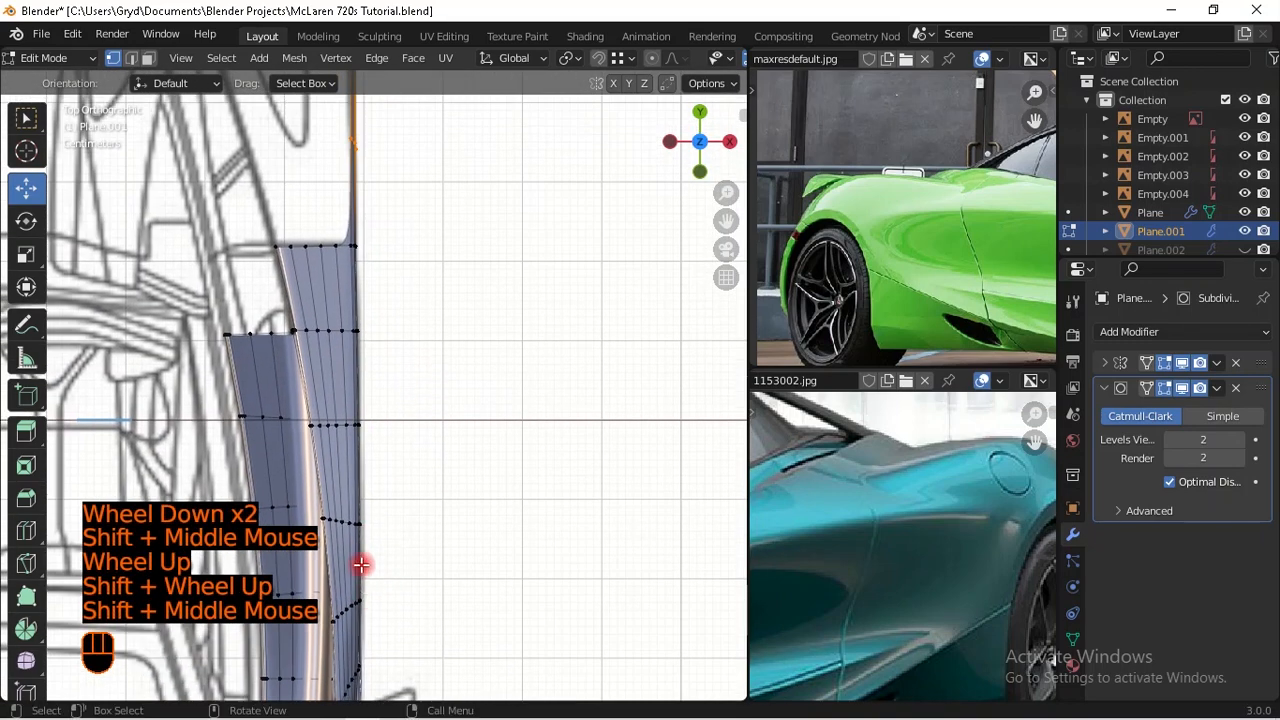
pyautogui.keyDown('shift'); pyautogui.moveTo(387, 231); pyautogui.dragTo(426, 426, button='middle'); pyautogui.keyUp('shift')
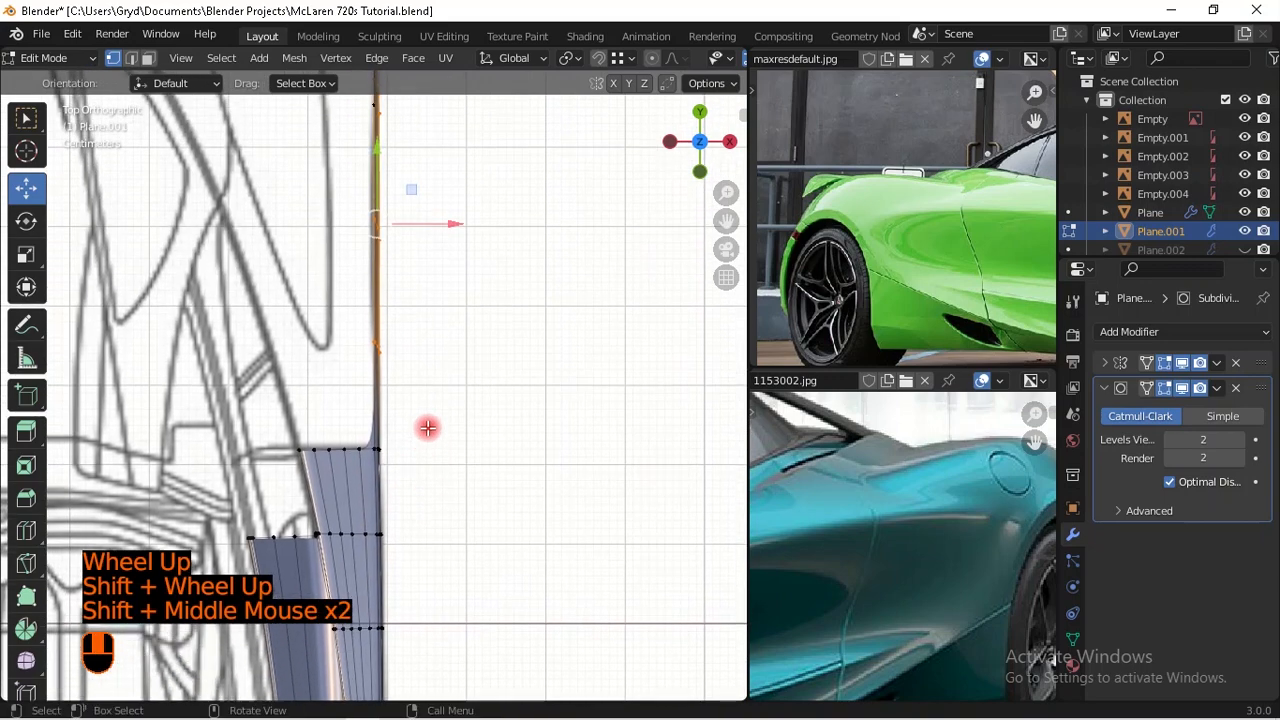
# Step: Show the mesh in wireframe and move the selected strip columns about 0.0014 m inward along X
pyautogui.hotkey('shift', 'z')
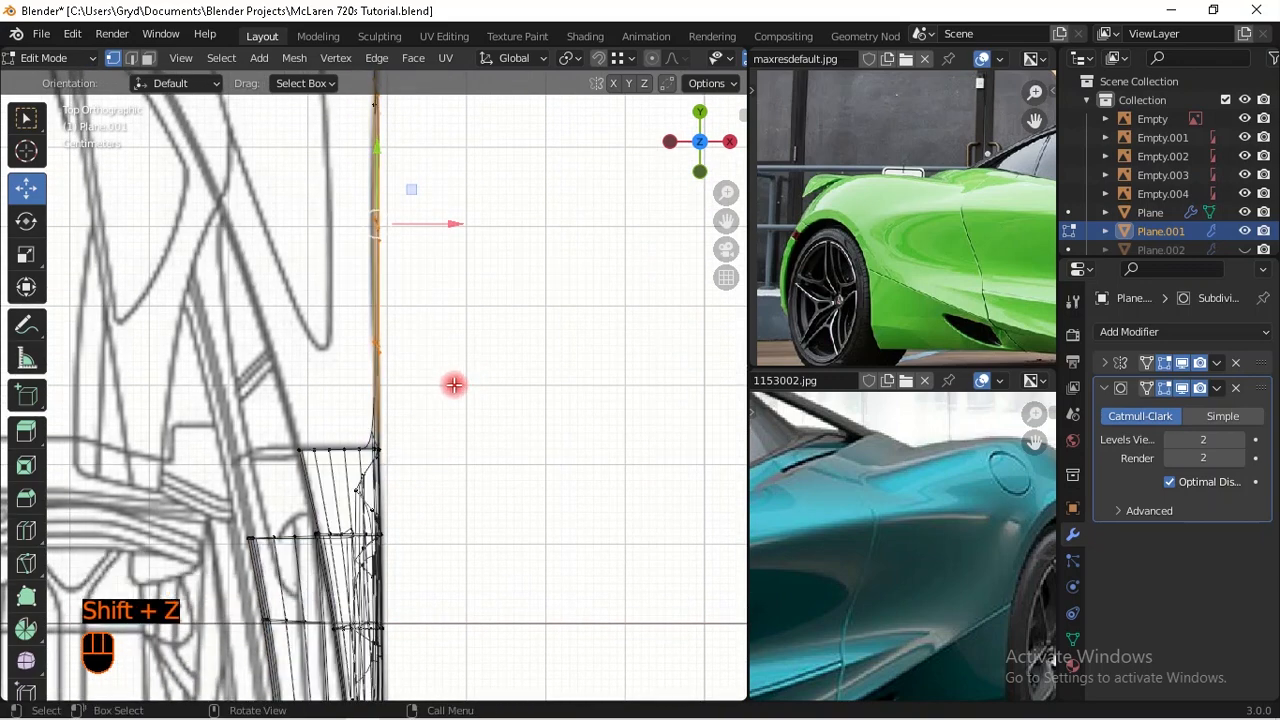
pyautogui.hotkey('shift', 'z')
pyautogui.hotkey('shift', 'z')
pyautogui.scroll(1, 455, 398)
pyautogui.press('g')
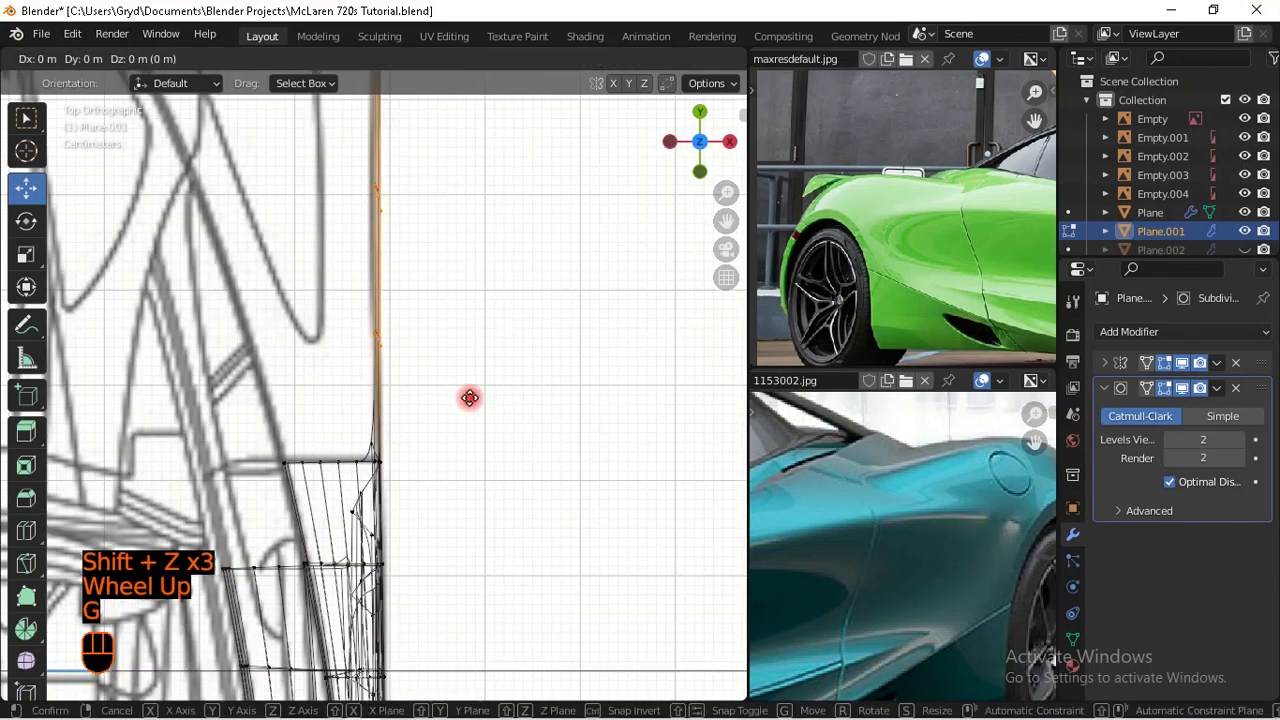
pyautogui.press('x')
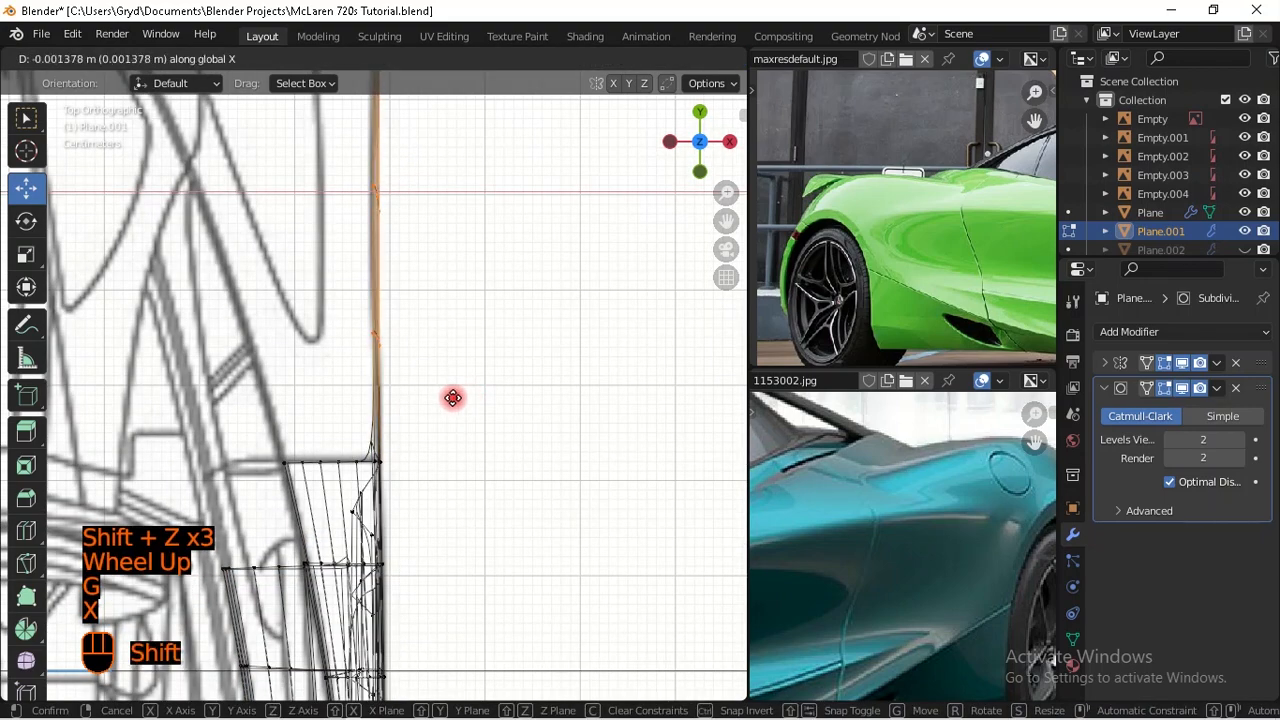
pyautogui.keyDown('shift'); pyautogui.click(417, 385); pyautogui.keyUp('shift')
# Step: Deselect the foremost of the selected strip columns and move the remaining ones about 0.0046 m inward along X
pyautogui.scroll(-2, 437, 320)
pyautogui.keyDown('shift'); pyautogui.moveTo(437, 320); pyautogui.dragTo(445, 392, button='middle'); pyautogui.keyUp('shift')
pyautogui.keyDown('ctrl'); pyautogui.click(388, 443); pyautogui.keyUp('ctrl')
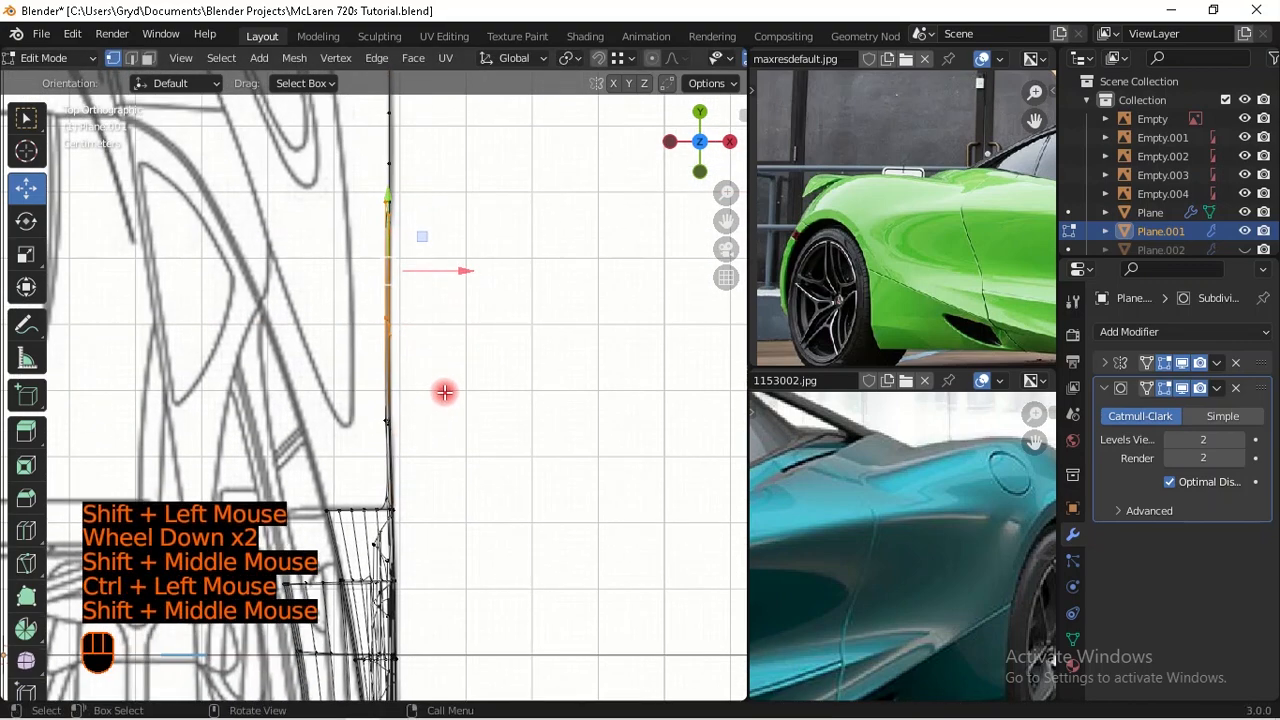
pyautogui.scroll(1, 503, 303)
pyautogui.keyDown('shift'); pyautogui.moveTo(503, 303); pyautogui.dragTo(503, 343, button='middle'); pyautogui.keyUp('shift')
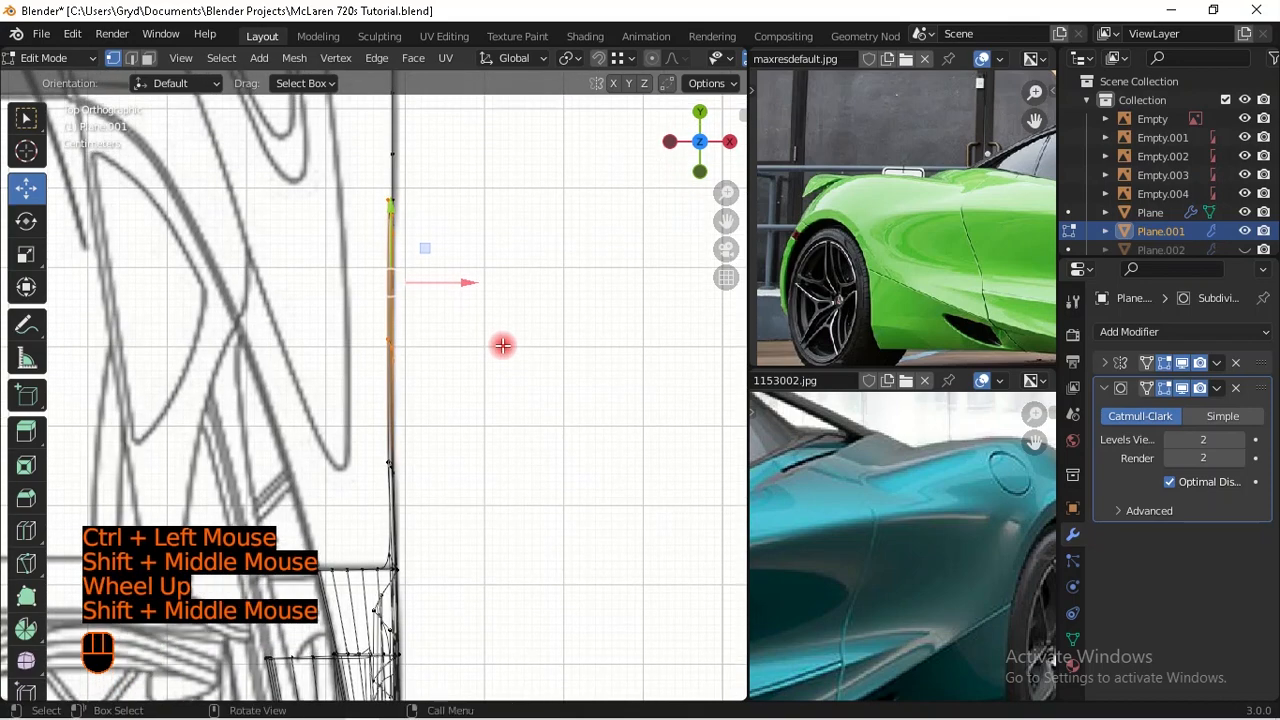
pyautogui.press('g')
pyautogui.press('x')
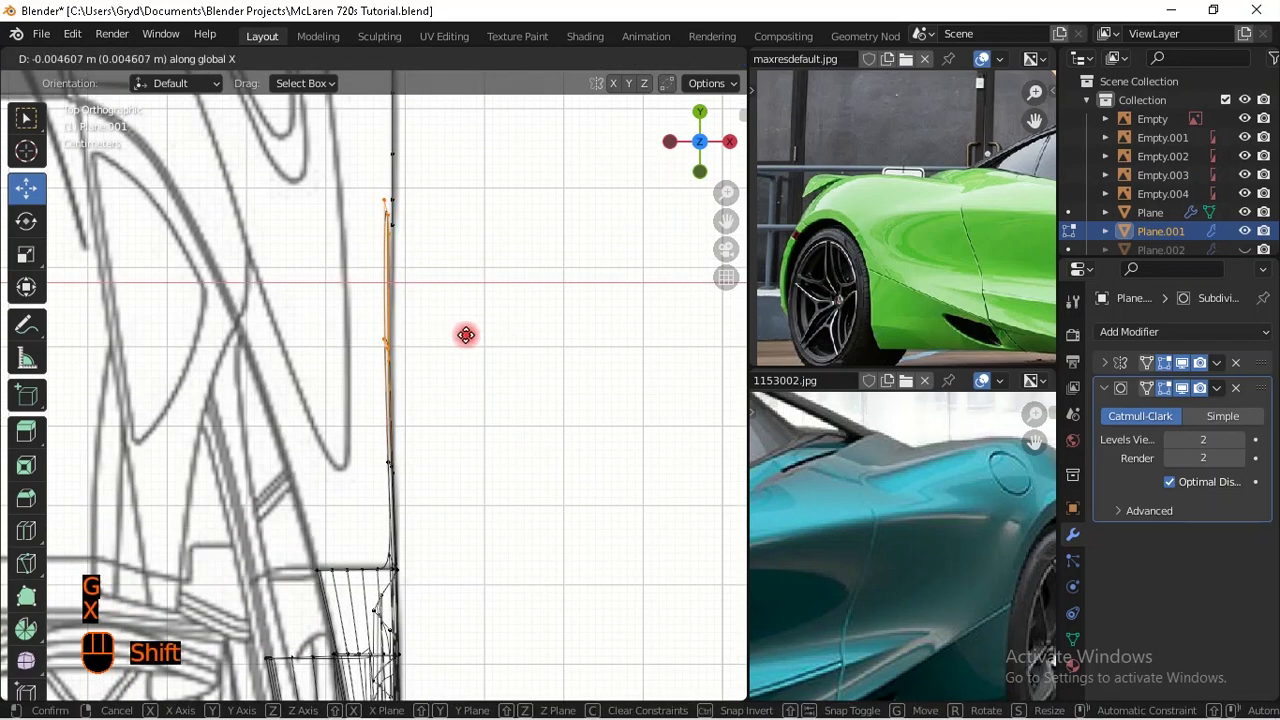
pyautogui.keyDown('shift'); pyautogui.click(460, 335); pyautogui.keyUp('shift')
# Step: Keep only the strip's rear end column selected and move it about 0.0034 m inward along X
pyautogui.scroll(1, 443, 329)
pyautogui.keyDown('shift'); pyautogui.moveTo(443, 329); pyautogui.dragTo(444, 376, button='middle'); pyautogui.keyUp('shift')
pyautogui.scroll(-1, 466, 297)
pyautogui.keyDown('ctrl'); pyautogui.moveTo(449, 514); pyautogui.dragTo(357, 405); pyautogui.keyUp('ctrl')
pyautogui.scroll(-1, 471, 428)
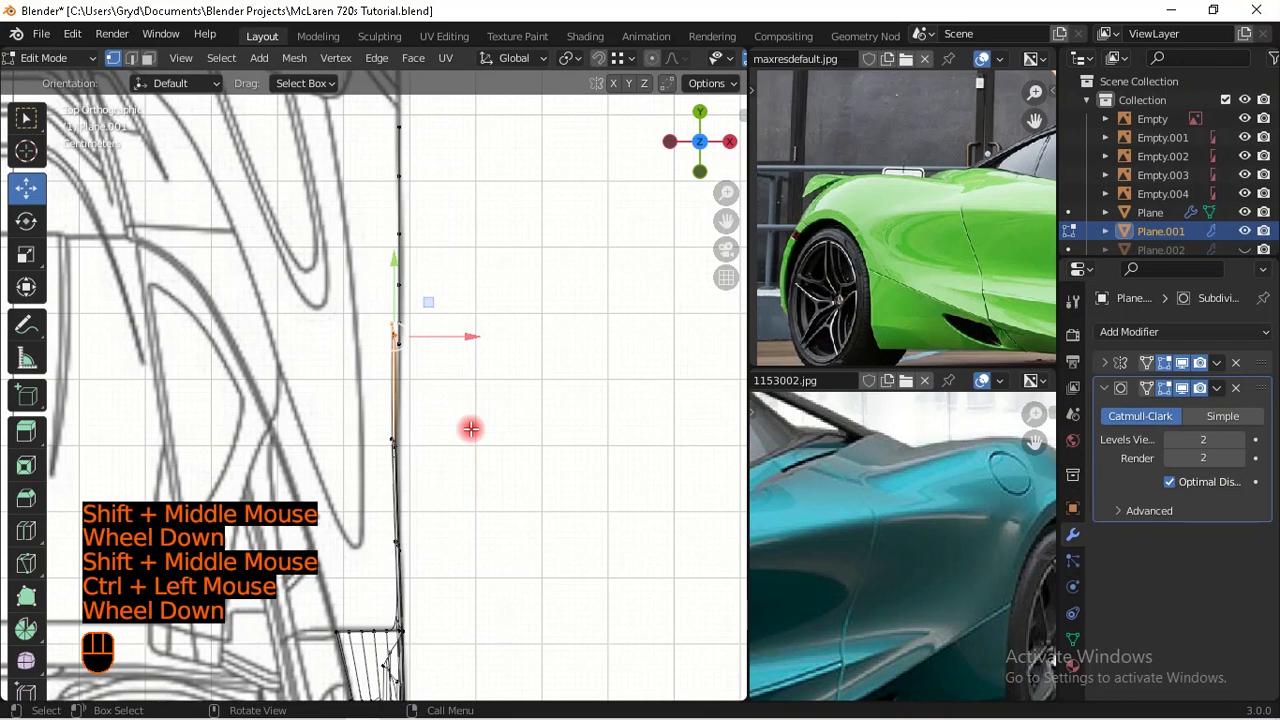
pyautogui.scroll(1, 471, 428)
pyautogui.press('g')
pyautogui.press('x')
pyautogui.press('shift')
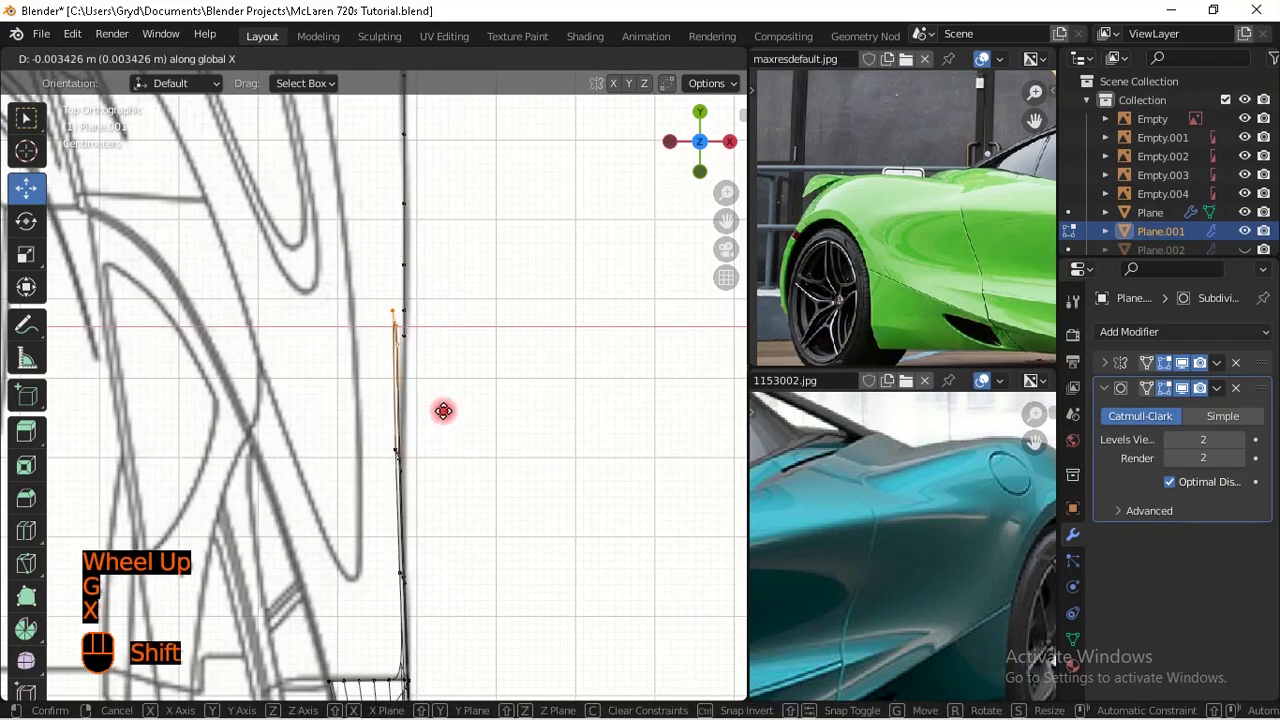
pyautogui.keyDown('shift'); pyautogui.click(412, 287); pyautogui.keyUp('shift')
# Step: Select the whole wheel arch line and shift it slightly inward in the top view
pyautogui.doubleClick(410, 266)
pyautogui.moveTo(410, 266); pyautogui.dragTo(425, 311, button='middle')
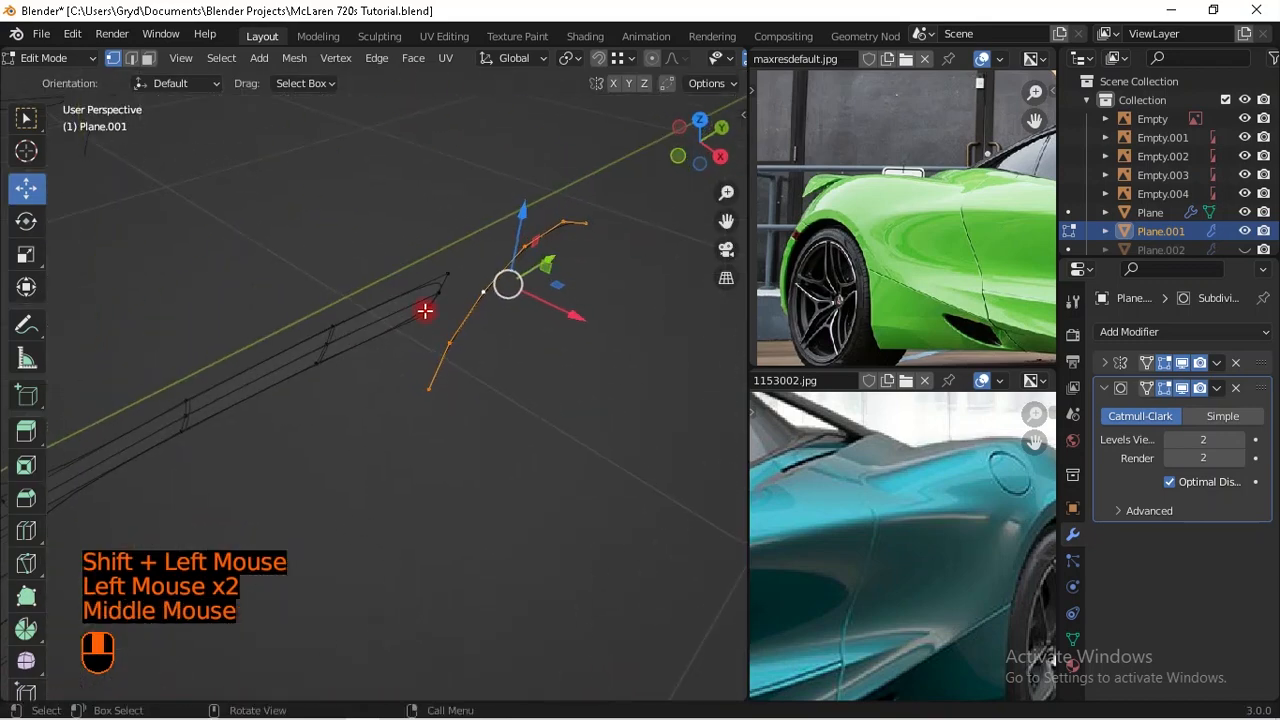
pyautogui.press('KP_7')
pyautogui.keyDown('shift'); pyautogui.moveTo(456, 222); pyautogui.dragTo(443, 240); pyautogui.keyUp('shift')
# Step: Fill a face between the lower rear end of the crease strip and the front segment of the wheel arch line
pyautogui.moveTo(495, 412); pyautogui.dragTo(420, 389, button='middle')
pyautogui.moveTo(972, 512); pyautogui.dragTo(902, 505, button='middle')
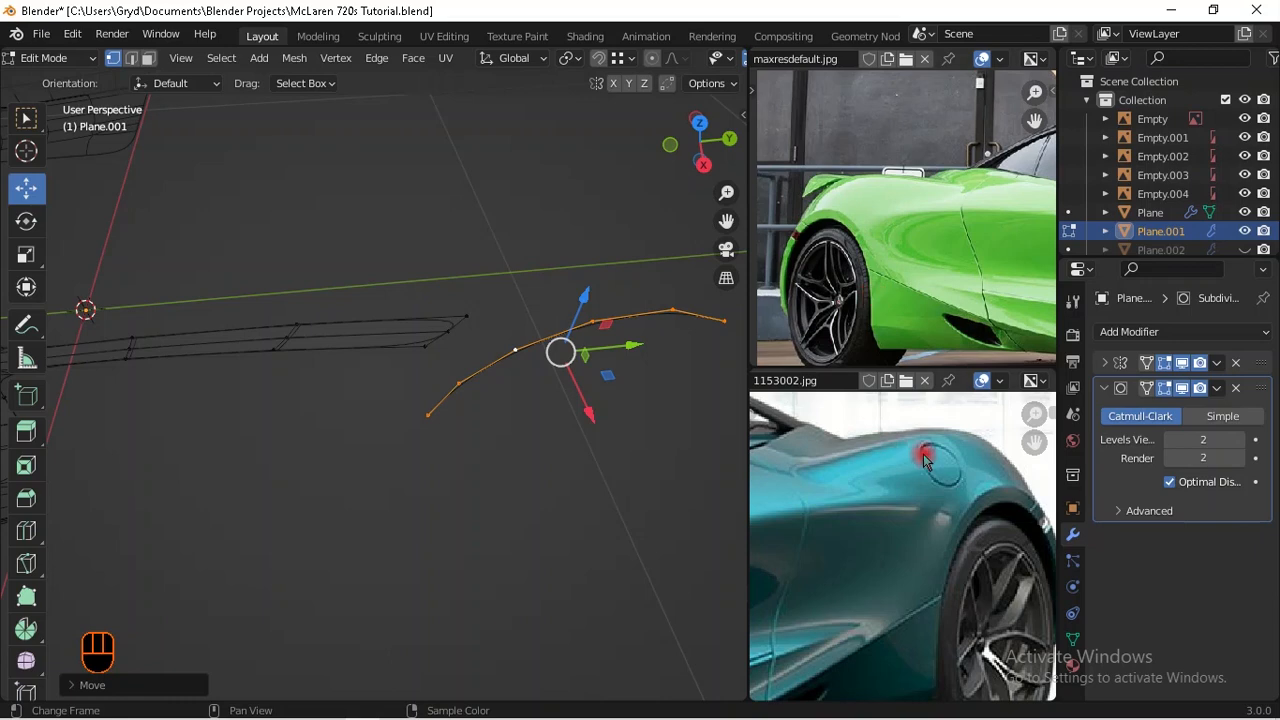
pyautogui.moveTo(577, 457); pyautogui.dragTo(545, 452, button='middle')
pyautogui.keyDown('shift'); pyautogui.moveTo(545, 452); pyautogui.dragTo(409, 357, button='middle'); pyautogui.keyUp('shift')
pyautogui.click(358, 371)
pyautogui.keyDown('shift'); pyautogui.click(324, 320); pyautogui.keyUp('shift')
pyautogui.keyDown('shift'); pyautogui.click(410, 340); pyautogui.keyUp('shift')
pyautogui.keyDown('shift'); pyautogui.click(343, 304); pyautogui.keyUp('shift')
pyautogui.press('f')
pyautogui.moveTo(449, 380); pyautogui.dragTo(629, 351, button='middle')
# Step: Fill a second face between the upper rear tip of the crease strip and the next wheel arch vertex
pyautogui.press('KP_3')
pyautogui.scroll(-2, 414, 423)
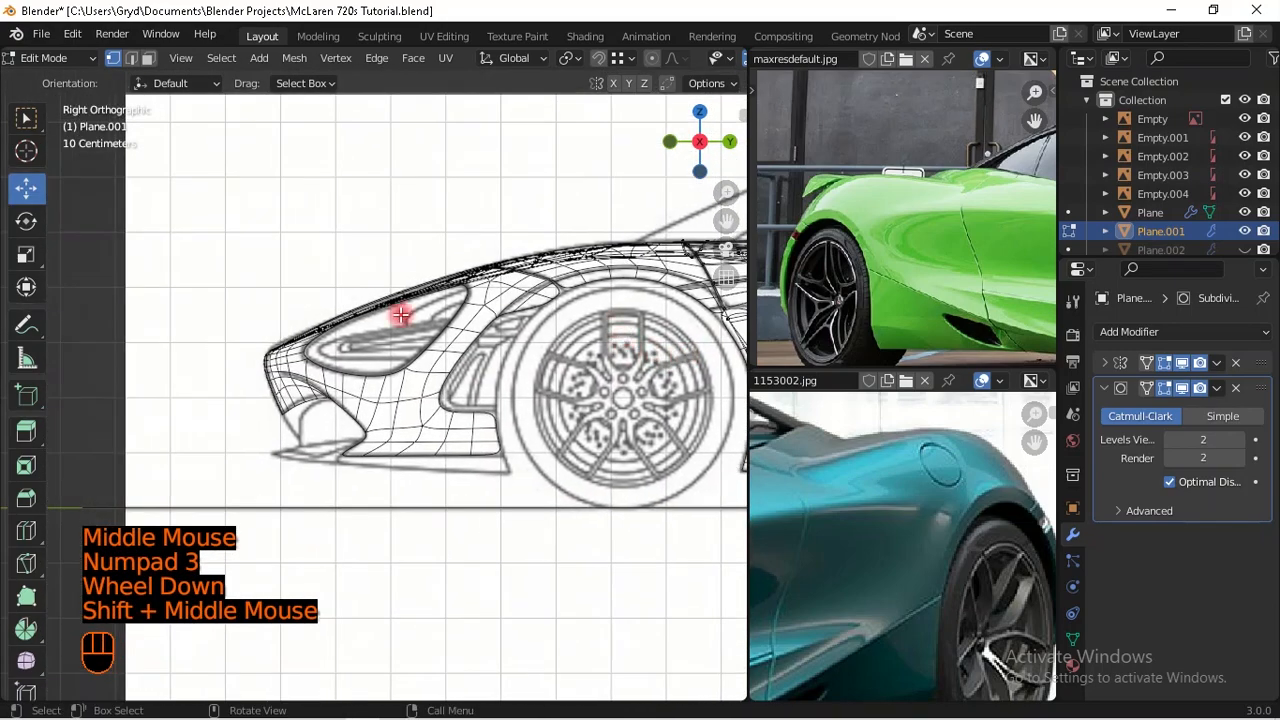
pyautogui.keyDown('shift'); pyautogui.moveTo(428, 400); pyautogui.dragTo(143, 371, button='middle'); pyautogui.keyUp('shift')
pyautogui.keyDown('shift'); pyautogui.moveTo(517, 366); pyautogui.dragTo(703, 349, button='middle'); pyautogui.keyUp('shift')
pyautogui.scroll(1, 517, 366)
pyautogui.keyDown('shift'); pyautogui.moveTo(539, 267); pyautogui.dragTo(501, 237, button='middle'); pyautogui.keyUp('shift')
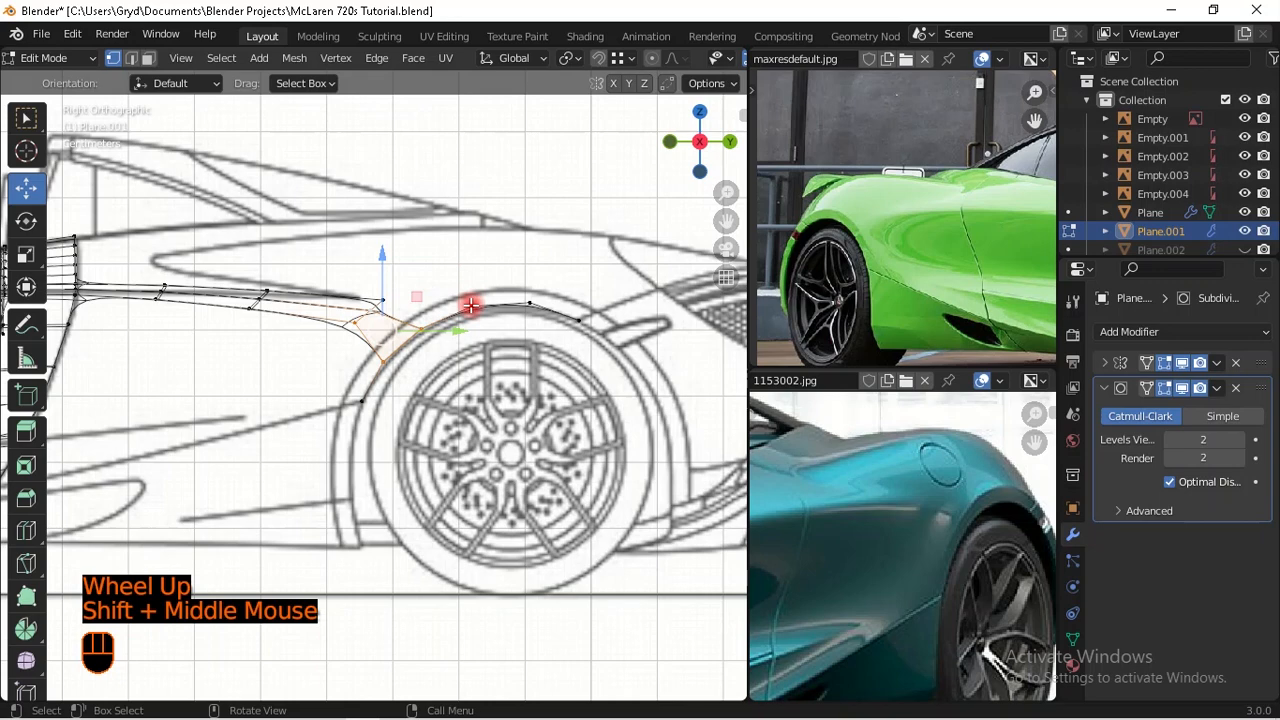
pyautogui.scroll(2, 468, 298)
pyautogui.click(460, 277)
pyautogui.keyDown('ctrl'); pyautogui.click(377, 264); pyautogui.keyUp('ctrl')
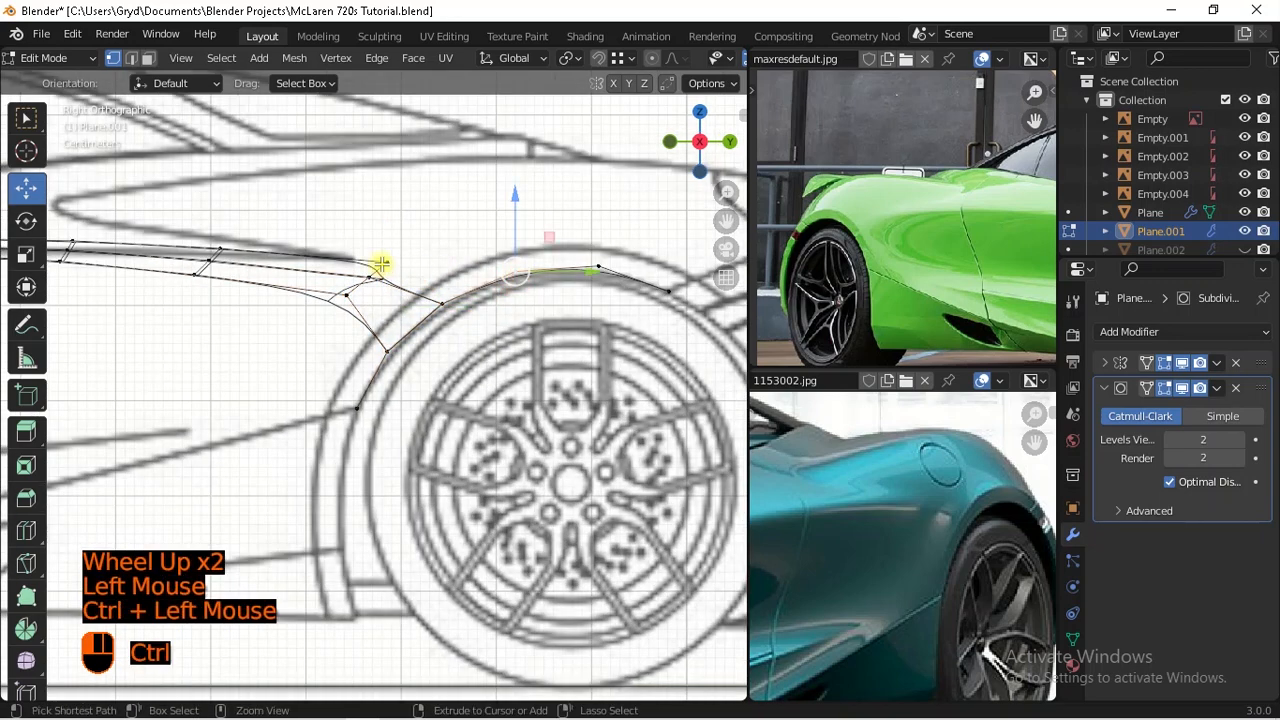
pyautogui.press('f')
# Step: Restore solid shading, leave mesh editing and check the joined strip and arch in perspective and side view
pyautogui.scroll(-2, 500, 285)
pyautogui.hotkey('shift', 'z')
pyautogui.moveTo(500, 289)
pyautogui.mouseDown(button='middle')
pyautogui.moveTo(680, 489)
pyautogui.moveTo(554, 424)
pyautogui.mouseUp(button='middle')
pyautogui.press('Tab')
pyautogui.moveTo(471, 397); pyautogui.dragTo(445, 452, button='middle')
pyautogui.press('KP_3')
pyautogui.scroll(-1, 466, 449)
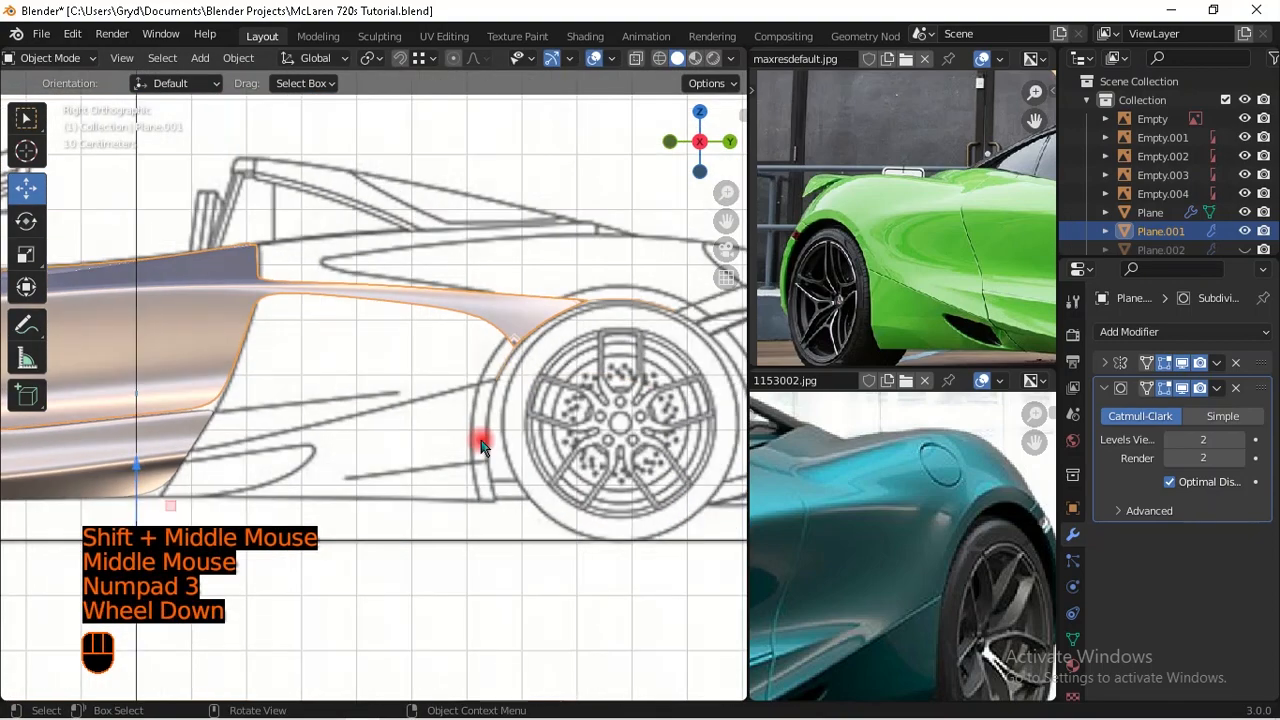
# Step: Join the lower side panel and the door with its crease strip into one object, and start editing its mesh
pyautogui.keyDown('shift'); pyautogui.moveTo(380, 360); pyautogui.dragTo(469, 394, button='middle'); pyautogui.keyUp('shift')
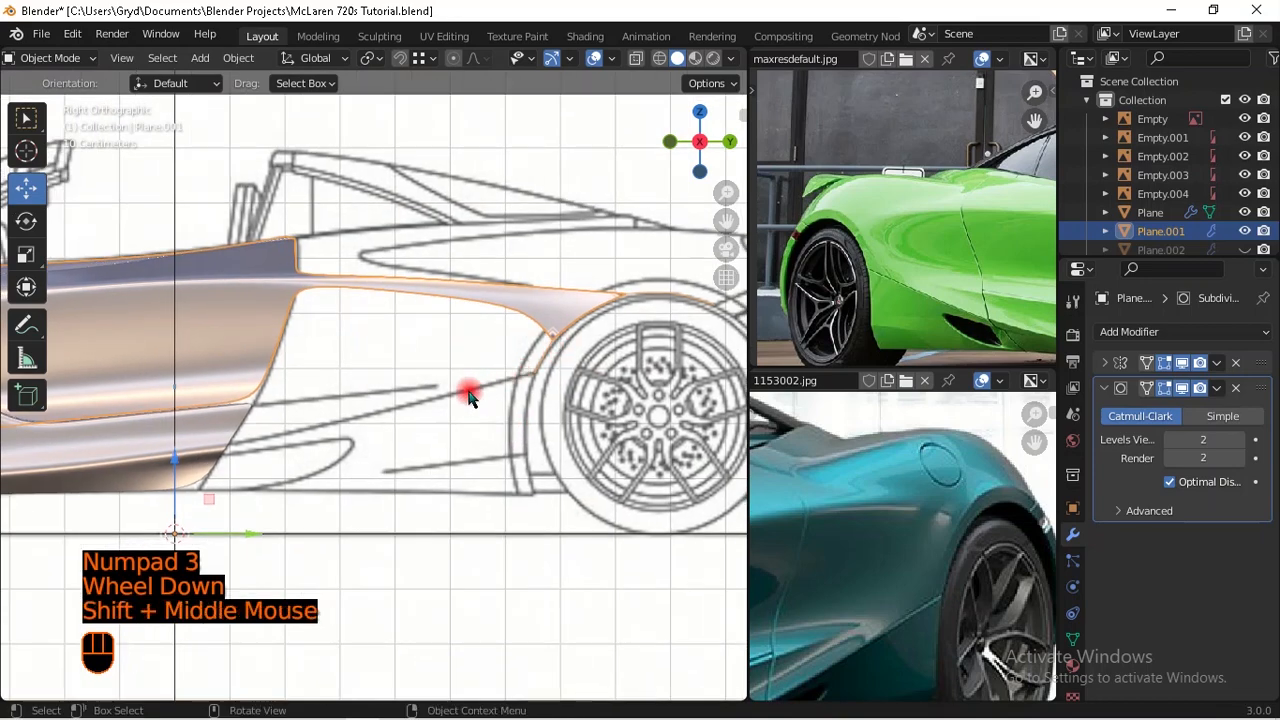
pyautogui.scroll(1, 389, 400)
pyautogui.keyDown('shift'); pyautogui.moveTo(389, 400); pyautogui.dragTo(443, 400, button='middle'); pyautogui.keyUp('shift')
pyautogui.scroll(1, 303, 497)
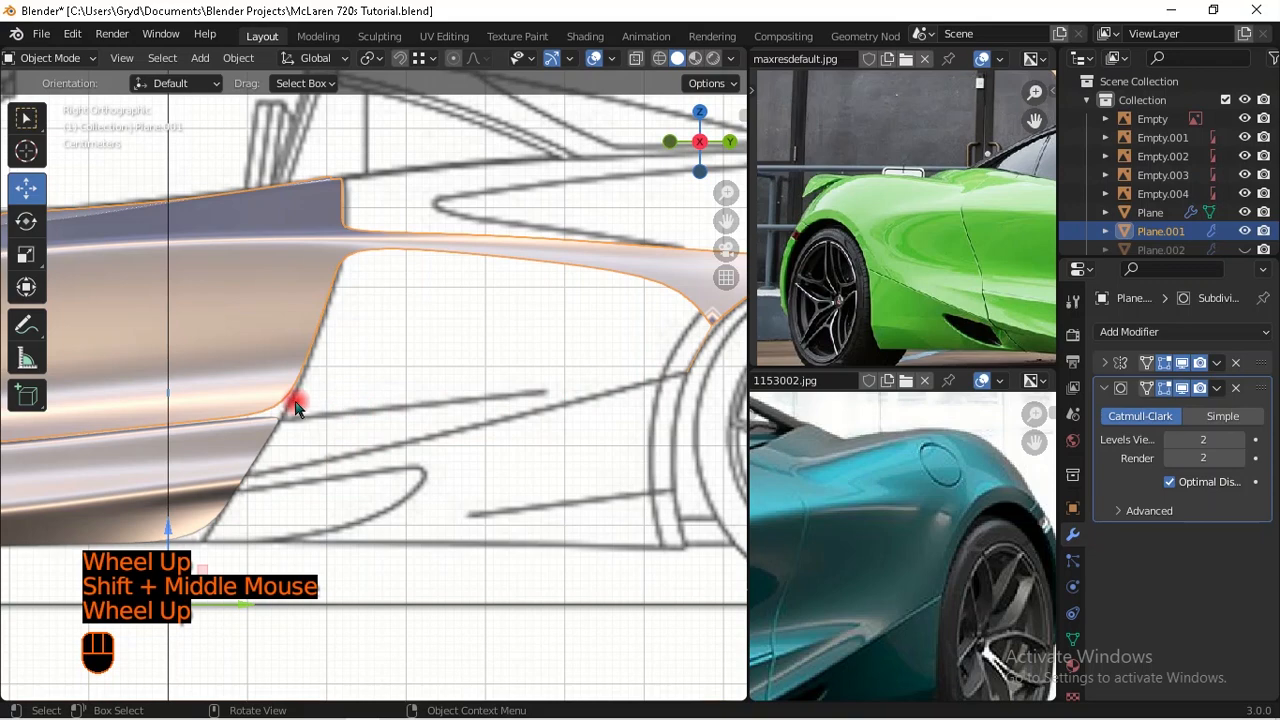
pyautogui.keyDown('shift'); pyautogui.moveTo(271, 434); pyautogui.dragTo(405, 425, button='middle'); pyautogui.keyUp('shift')
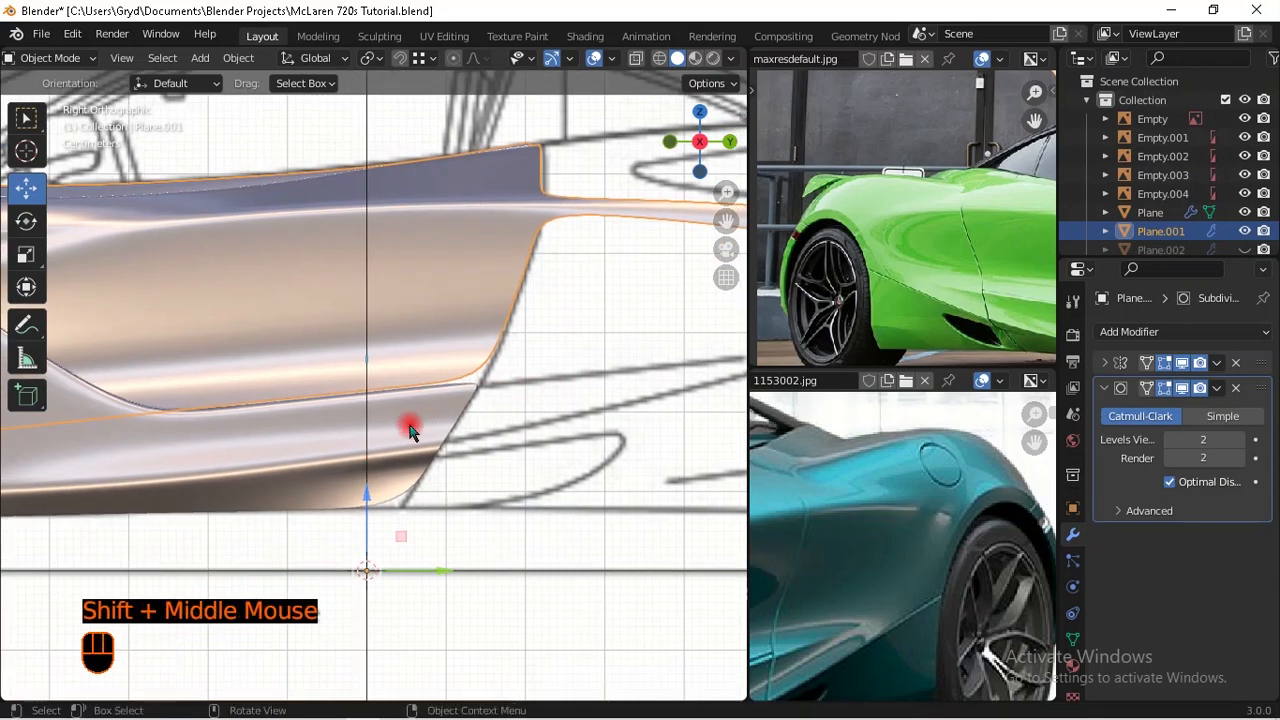
pyautogui.click(411, 434)
pyautogui.keyDown('shift'); pyautogui.click(414, 423); pyautogui.keyUp('shift')
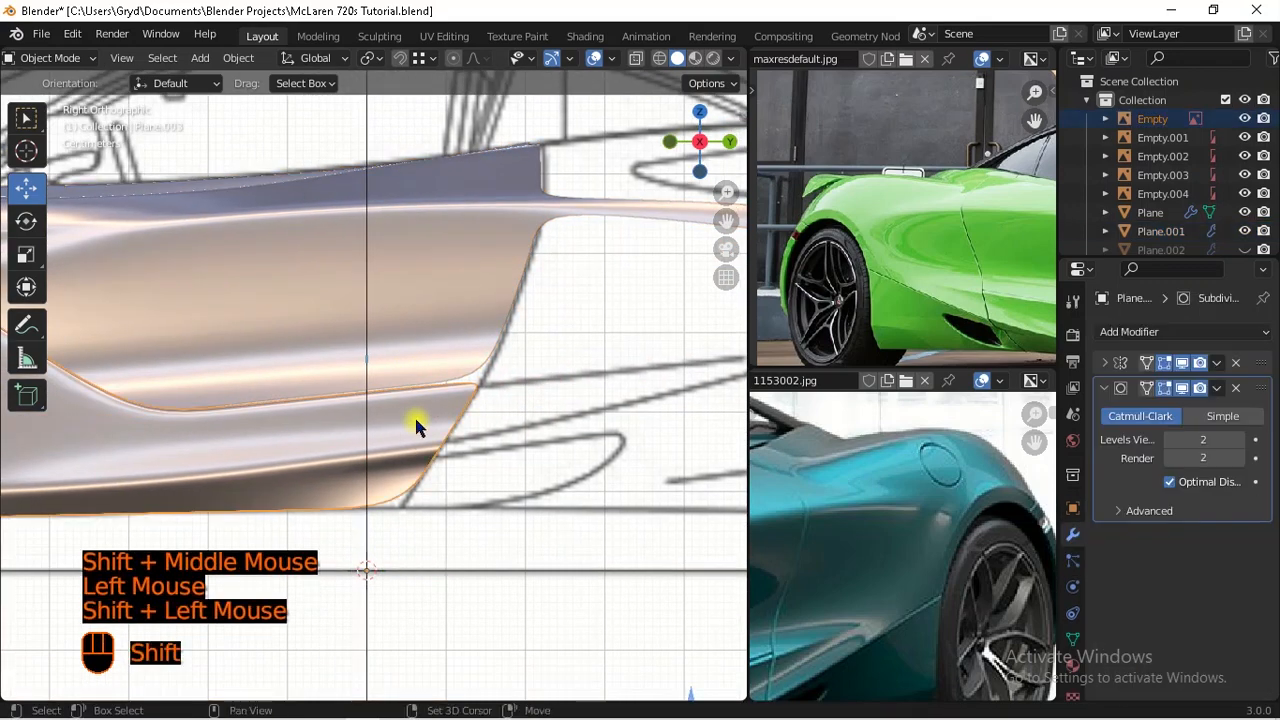
pyautogui.keyDown('shift'); pyautogui.click(412, 343); pyautogui.keyUp('shift')
pyautogui.press('ctrl')
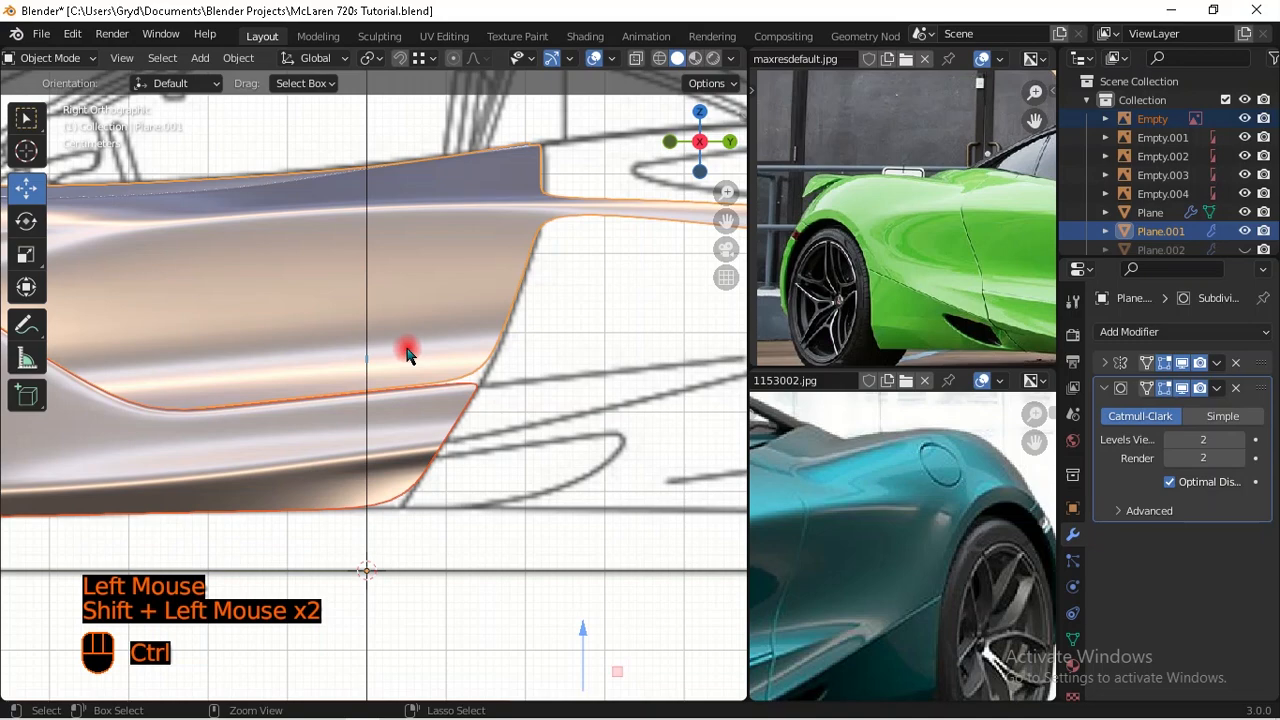
pyautogui.hotkey('ctrl', 'j')
pyautogui.press('Tab')
# Step: Examine the door's rear edge and its lower corner vertices against the blueprint's door line
pyautogui.scroll(1, 491, 391)
pyautogui.keyDown('shift'); pyautogui.moveTo(491, 391); pyautogui.dragTo(474, 363, button='middle'); pyautogui.keyUp('shift')
pyautogui.scroll(5, 494, 386)
pyautogui.scroll(-2, 473, 383)
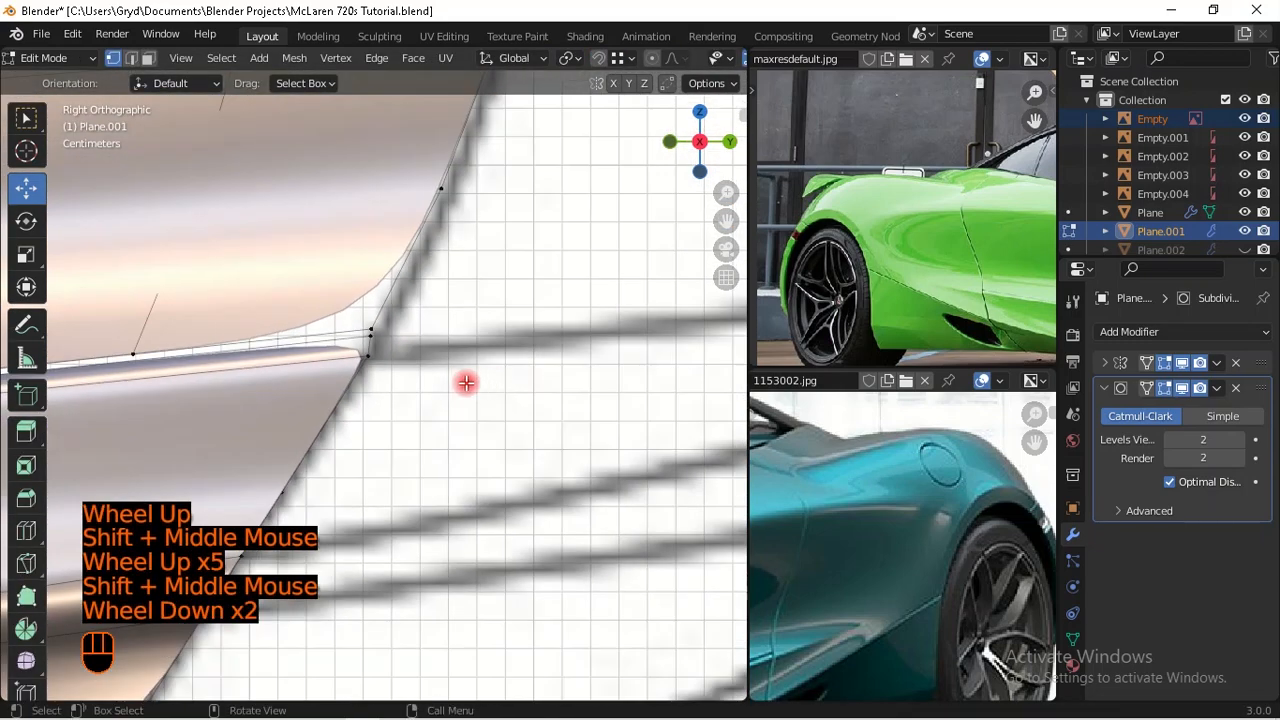
pyautogui.scroll(2, 473, 383)
pyautogui.scroll(-1, 384, 262)
pyautogui.keyDown('shift'); pyautogui.moveTo(400, 329); pyautogui.dragTo(502, 307, button='middle'); pyautogui.keyUp('shift')
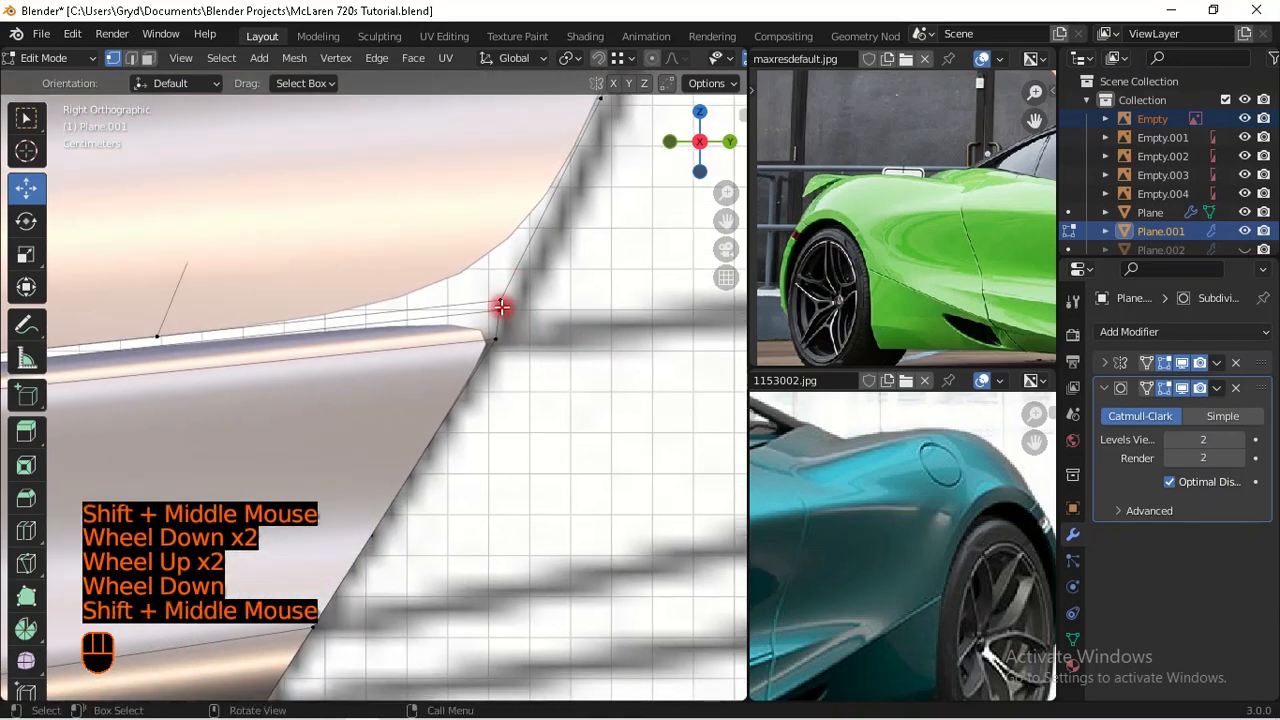
pyautogui.scroll(-2, 509, 235)
pyautogui.keyDown('shift'); pyautogui.moveTo(563, 191); pyautogui.dragTo(451, 560, button='middle'); pyautogui.keyUp('shift')
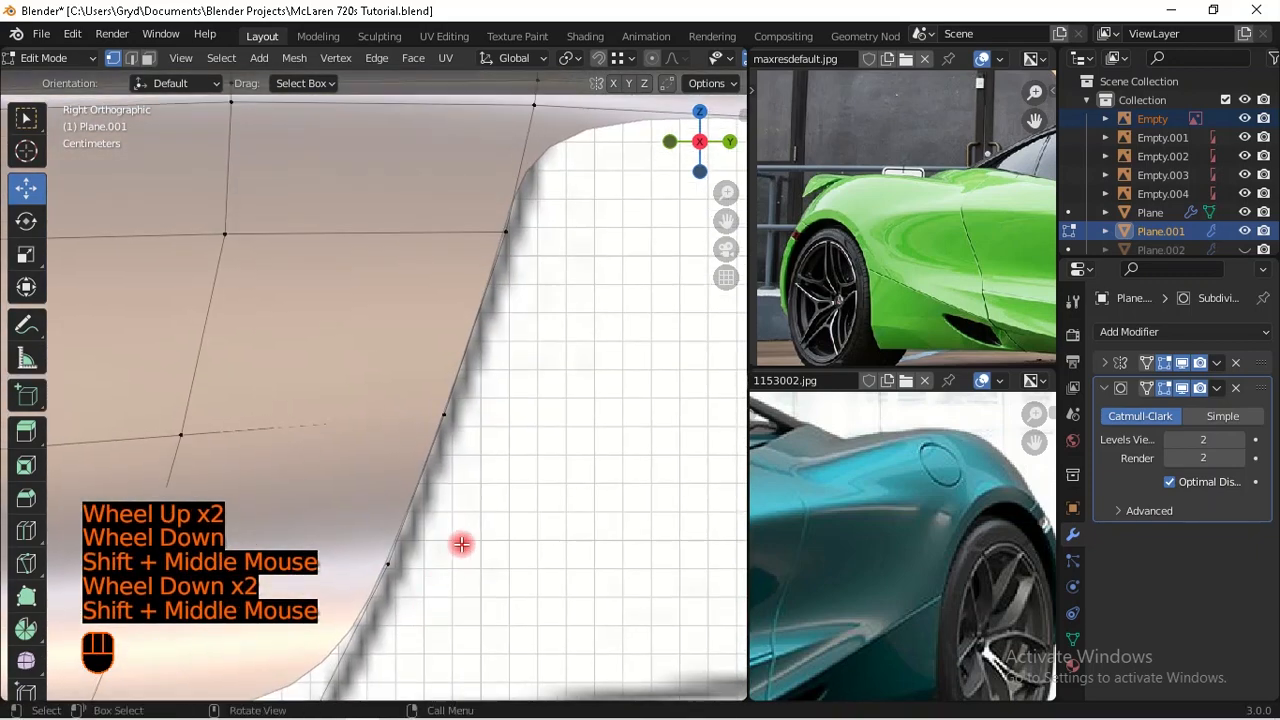
pyautogui.scroll(-2, 515, 371)
pyautogui.keyDown('shift'); pyautogui.moveTo(453, 447); pyautogui.dragTo(498, 327, button='middle'); pyautogui.keyUp('shift')
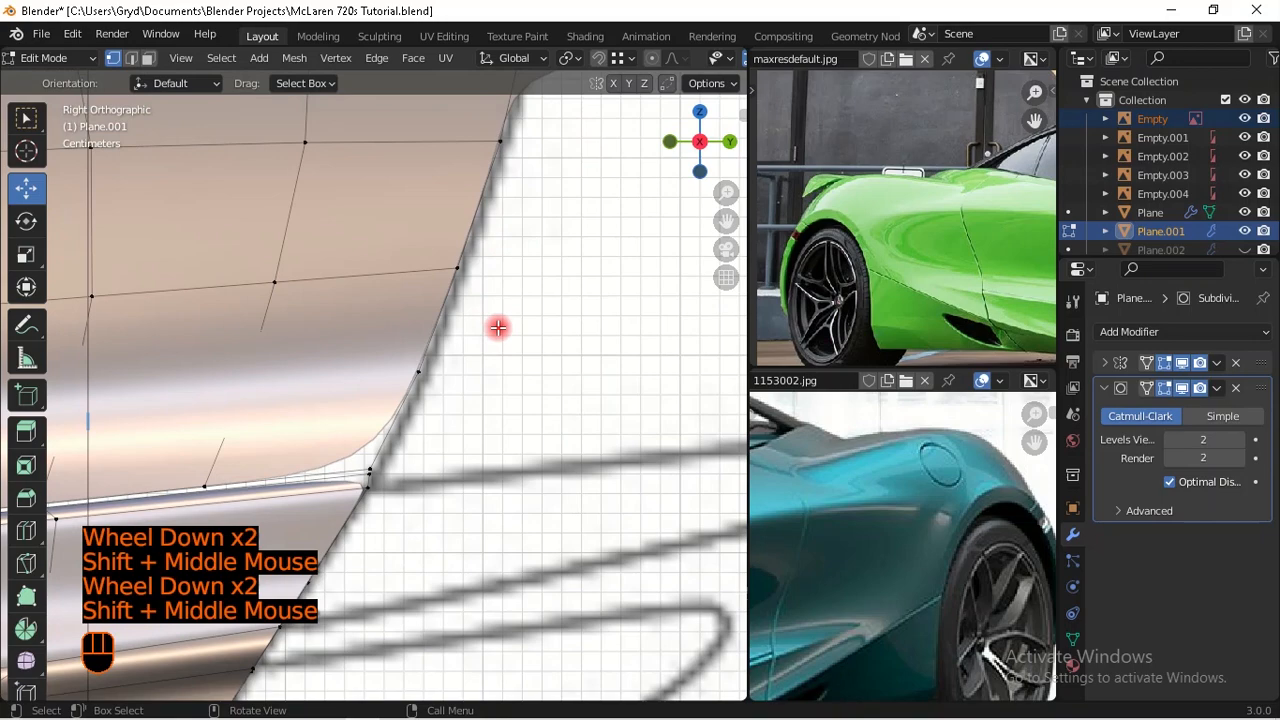
# Step: Slide the door's lower rear corner vertex outward to the blueprint door line, with clamping off
pyautogui.keyDown('shift'); pyautogui.moveTo(437, 357); pyautogui.dragTo(489, 409, button='middle'); pyautogui.keyUp('shift')
pyautogui.scroll(2, 449, 451)
pyautogui.click(537, 324)
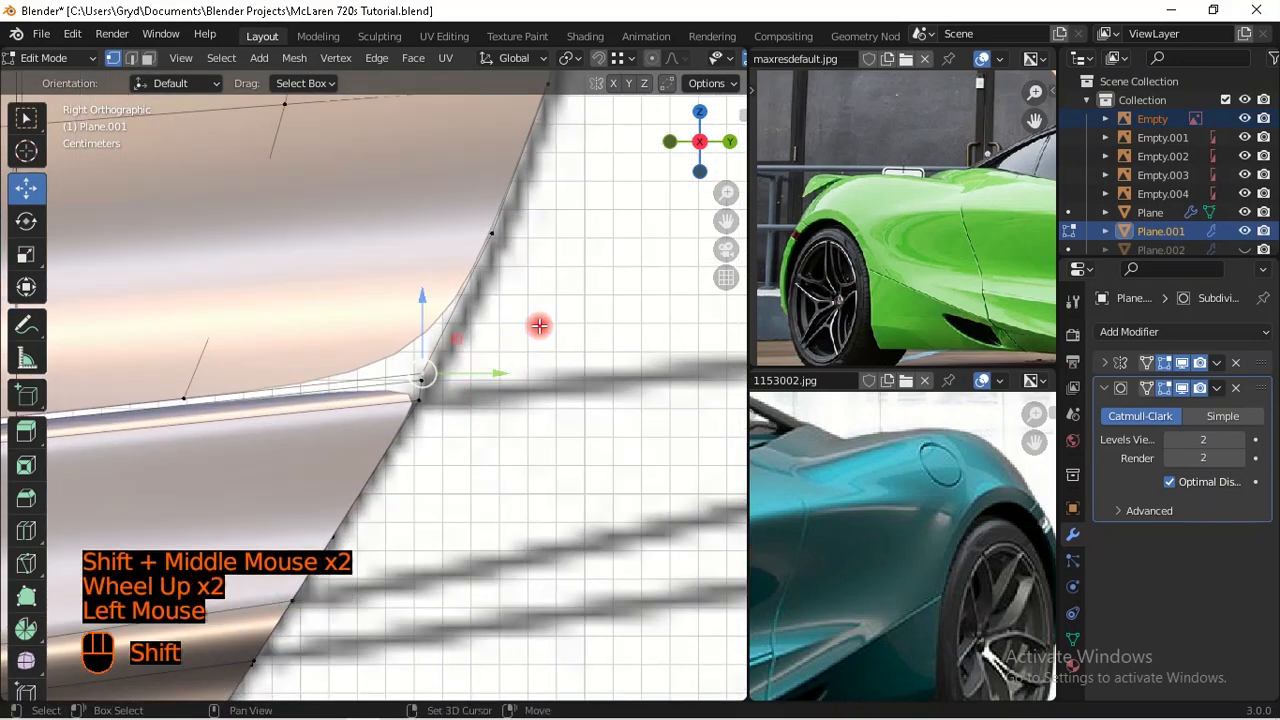
pyautogui.keyDown('shift'); pyautogui.moveTo(537, 324); pyautogui.dragTo(405, 435, button='middle'); pyautogui.keyUp('shift')
pyautogui.scroll(1, 400, 384)
pyautogui.press('g')
pyautogui.press('g')
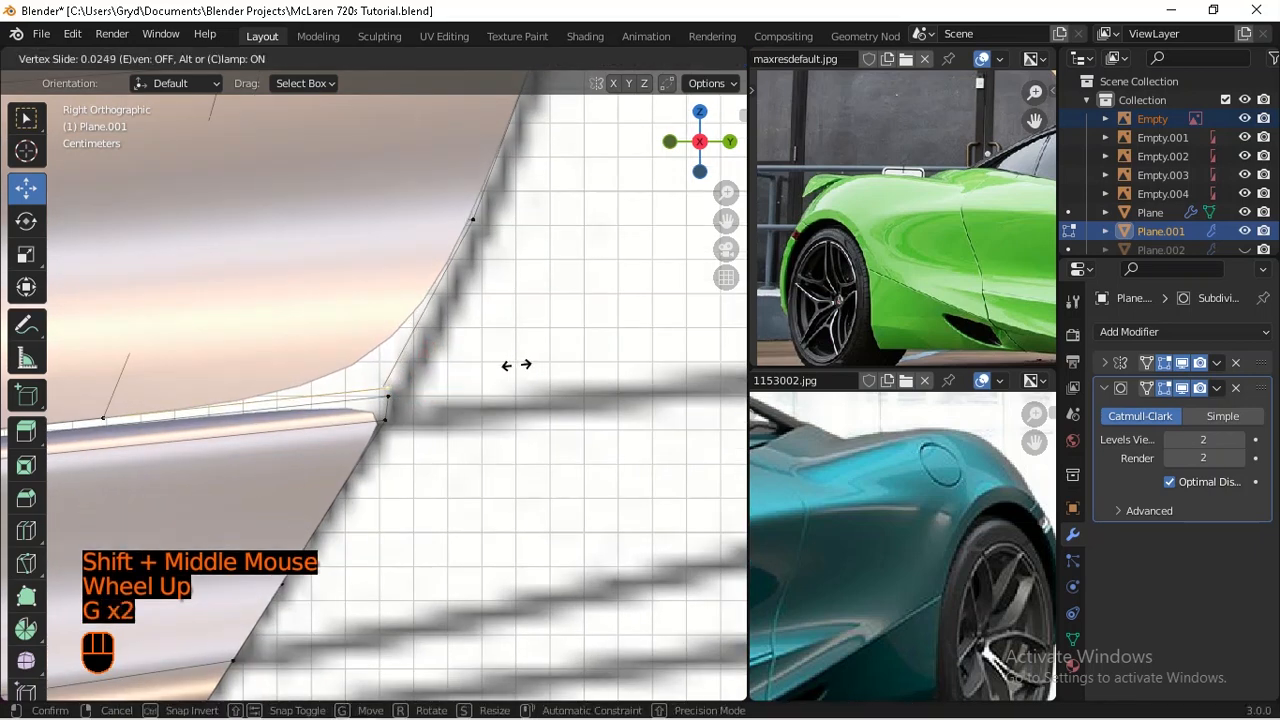
pyautogui.press('c')
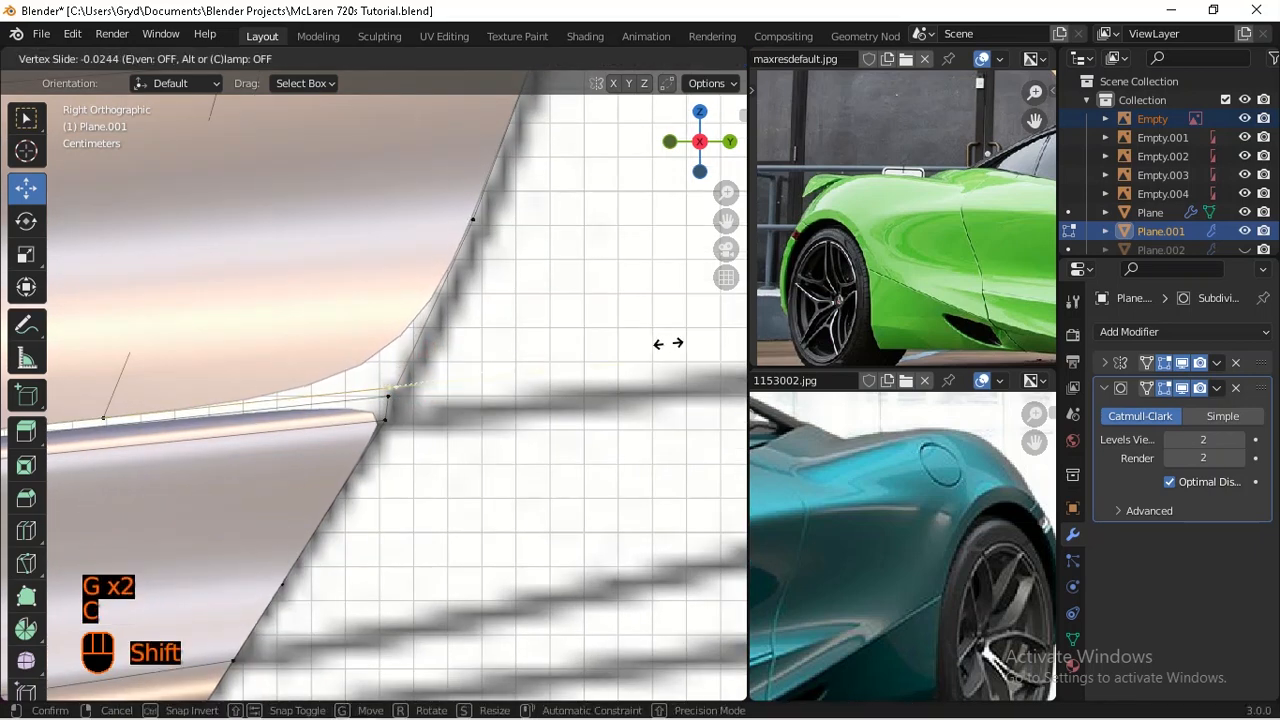
pyautogui.keyDown('shift'); pyautogui.click(491, 429); pyautogui.keyUp('shift')
# Step: Slide the lower panel's rear corner vertex and the vertex just above it onto the door line, unclamping the upper one
pyautogui.scroll(1, 414, 434)
pyautogui.click(546, 425)
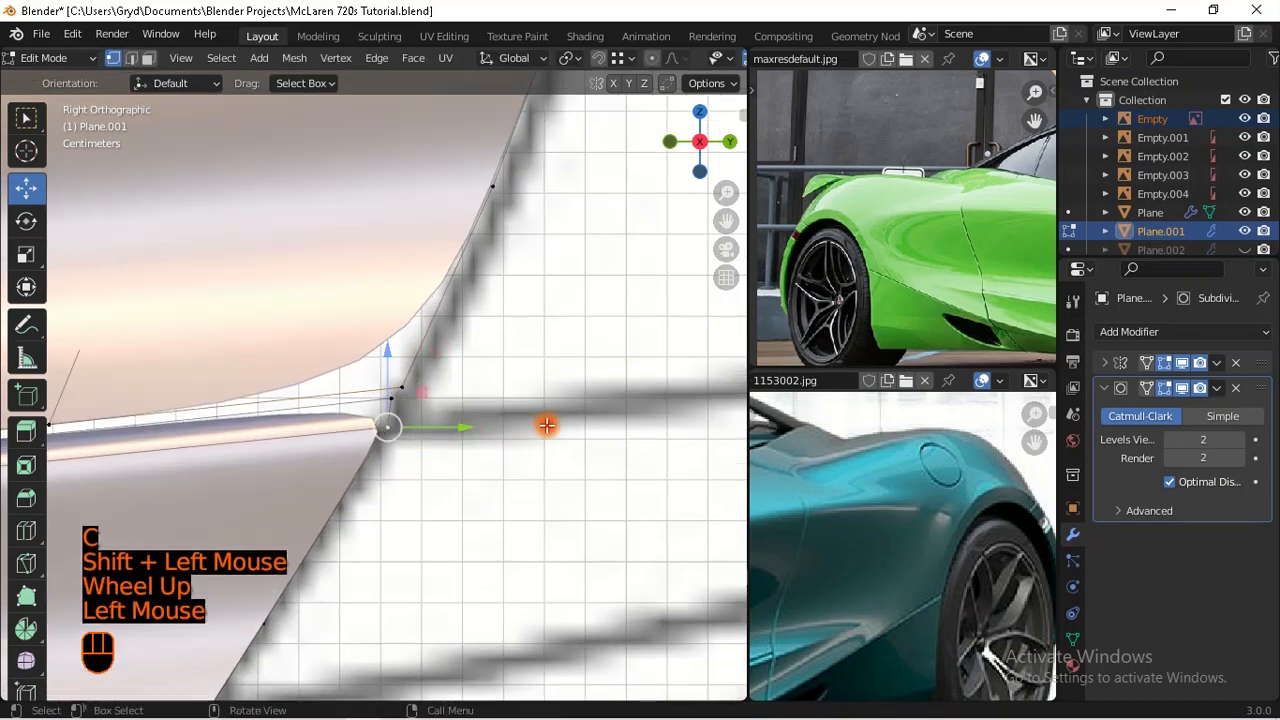
pyautogui.press('g')
pyautogui.press('g')
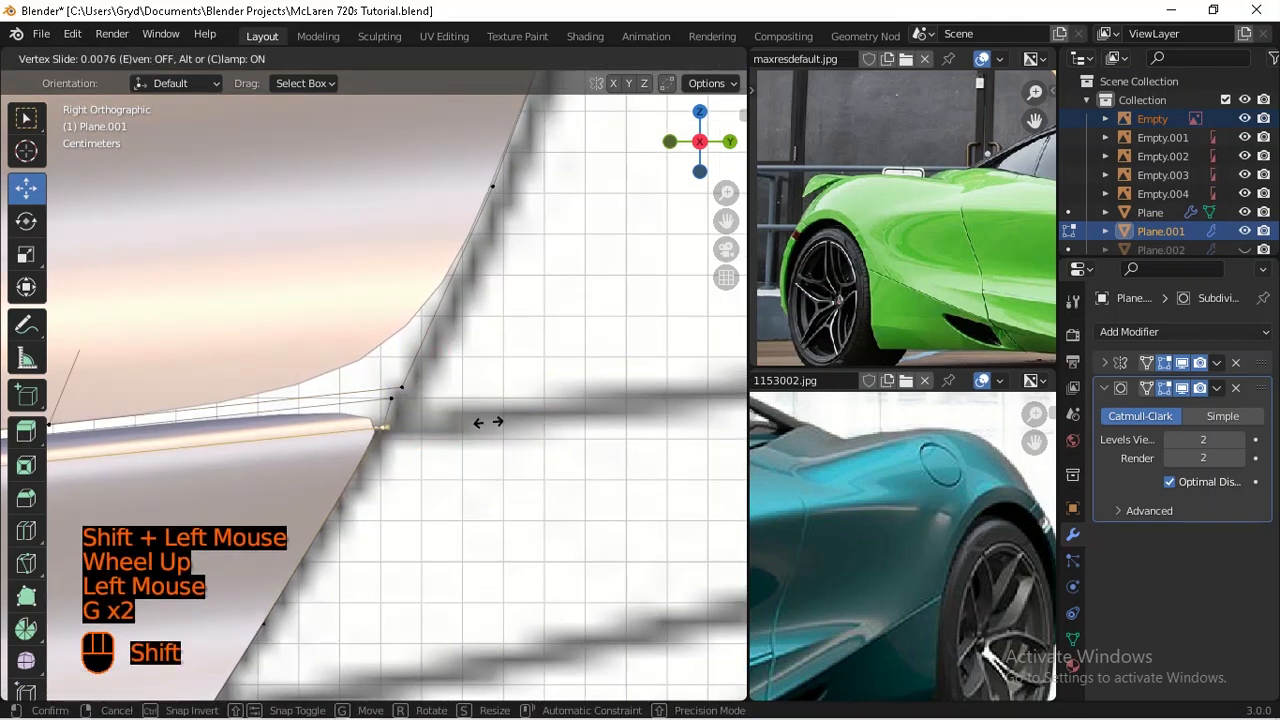
pyautogui.keyDown('shift'); pyautogui.click(488, 422); pyautogui.keyUp('shift')
pyautogui.press('g')
pyautogui.press('g')
pyautogui.press('c')
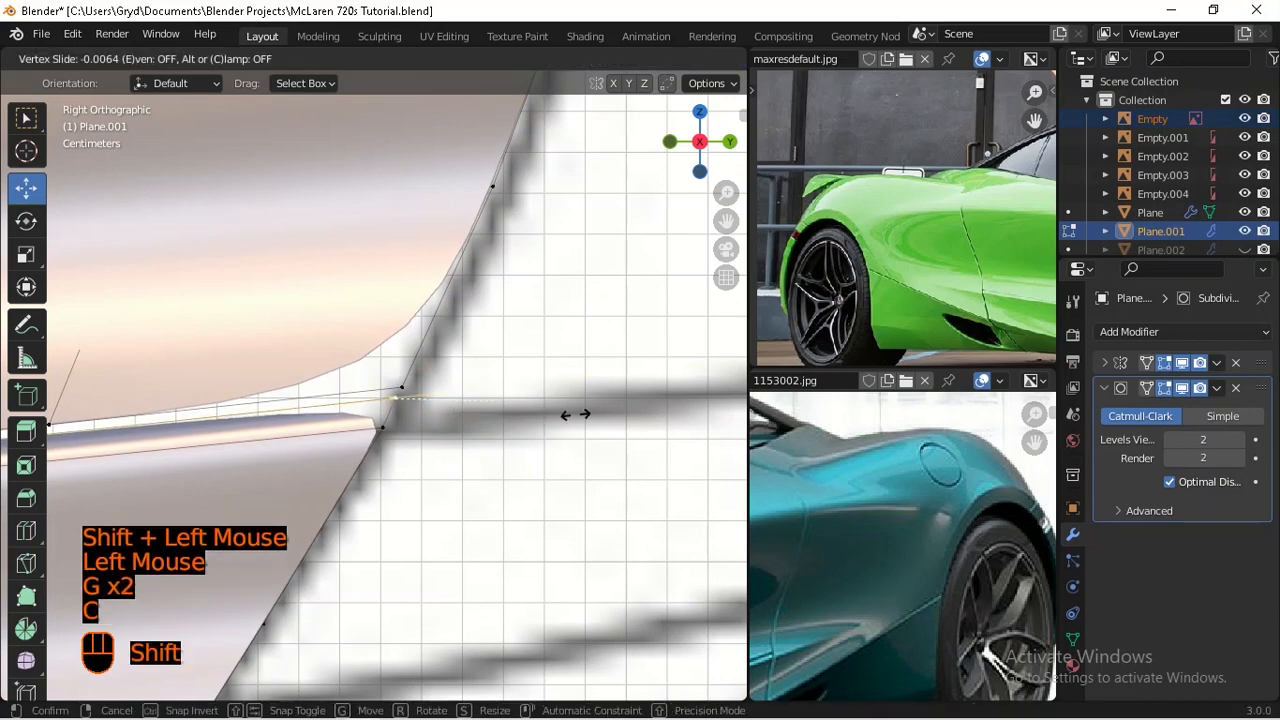
pyautogui.keyDown('shift'); pyautogui.click(591, 417); pyautogui.keyUp('shift')
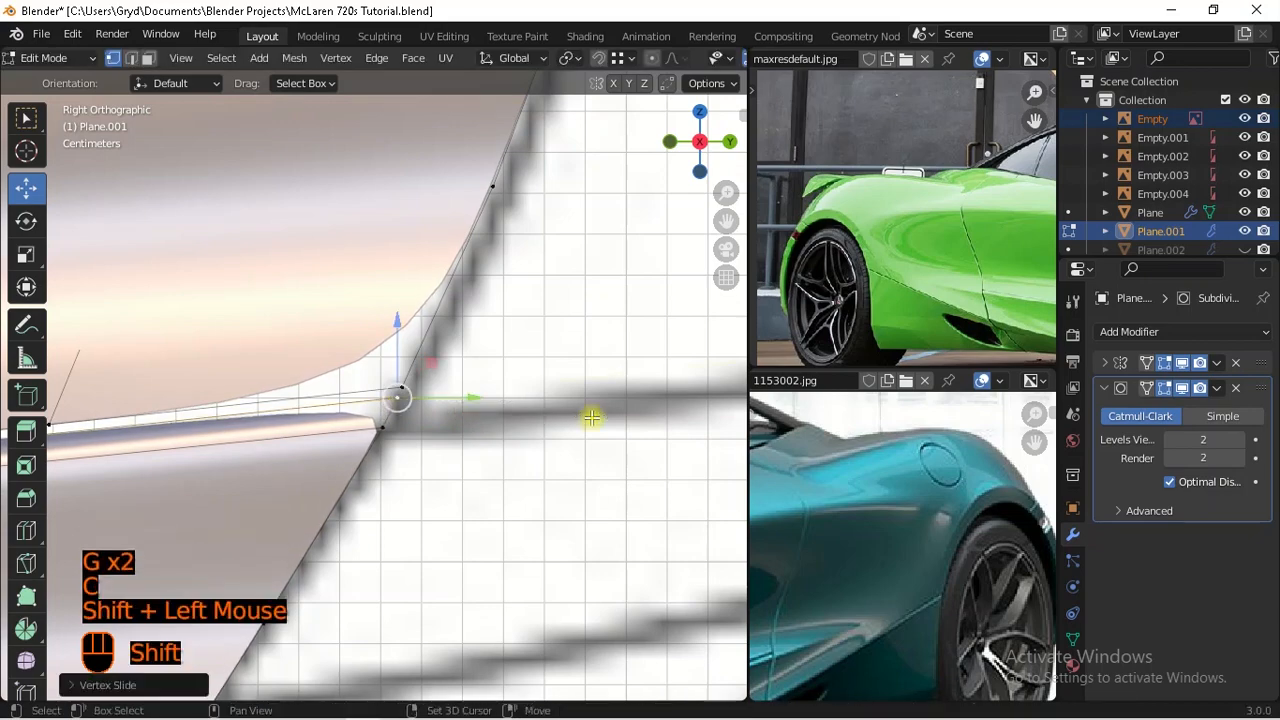
# Step: Check the corner between door and lower panel outside mesh editing, and return to editing
pyautogui.scroll(-3, 588, 440)
pyautogui.scroll(1, 586, 458)
pyautogui.click(586, 460)
pyautogui.press('Tab')
pyautogui.scroll(-2, 566, 480)
pyautogui.press('Tab')
pyautogui.scroll(1, 489, 460)
pyautogui.scroll(-1, 482, 445)
pyautogui.scroll(3, 476, 415)
# Step: Connect the door's lower rear corner vertex to the vertex just below it with an edge
pyautogui.moveTo(490, 345); pyautogui.dragTo(451, 394)
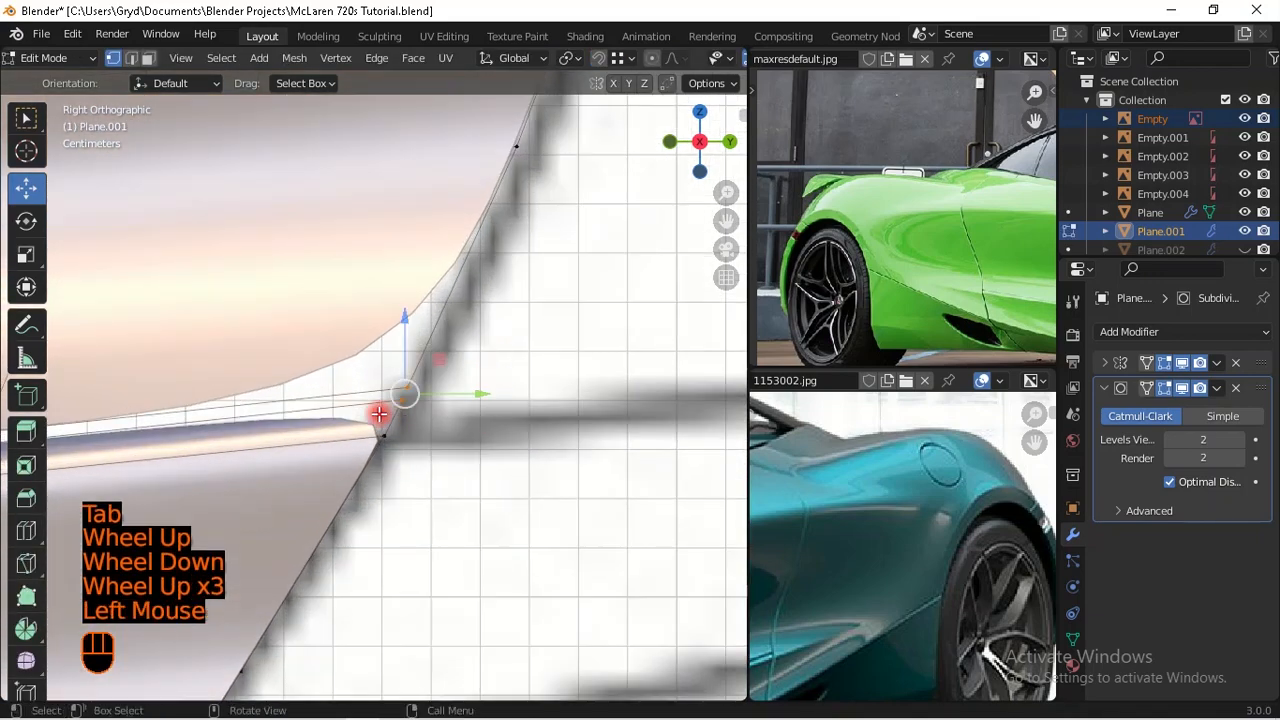
pyautogui.scroll(2, 431, 440)
pyautogui.press('f')
pyautogui.scroll(-2, 449, 446)
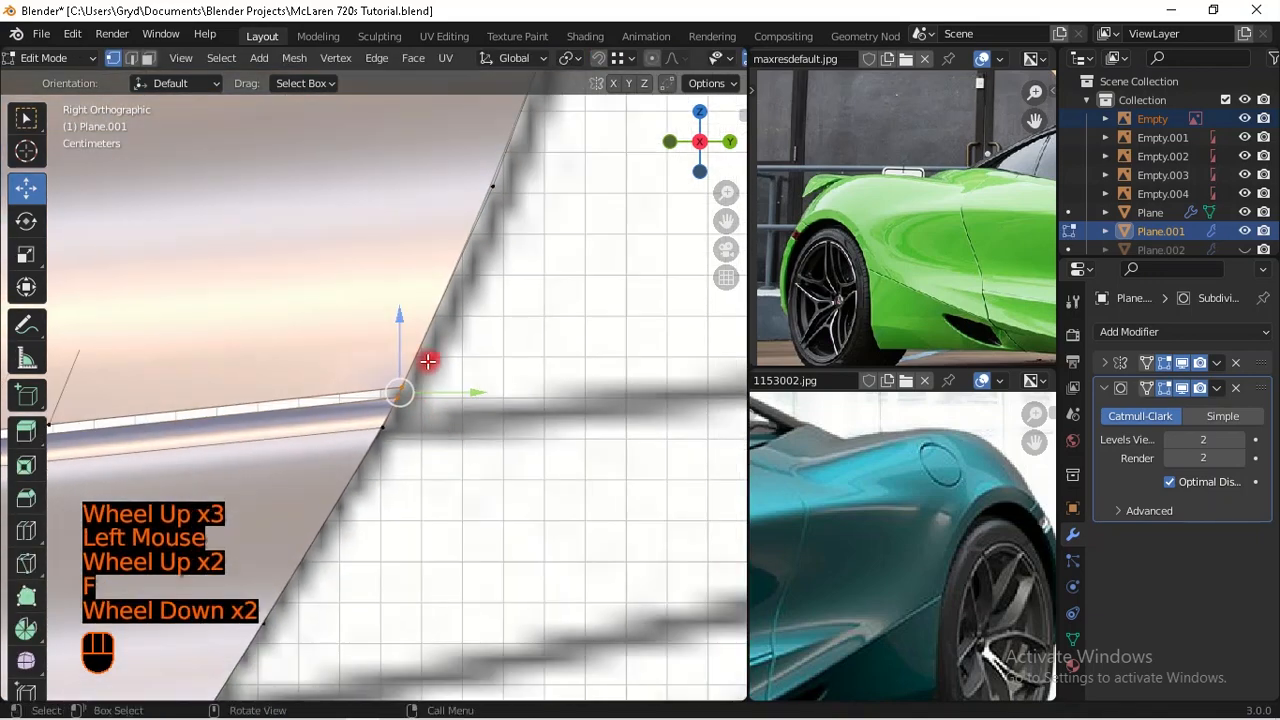
pyautogui.scroll(3, 428, 361)
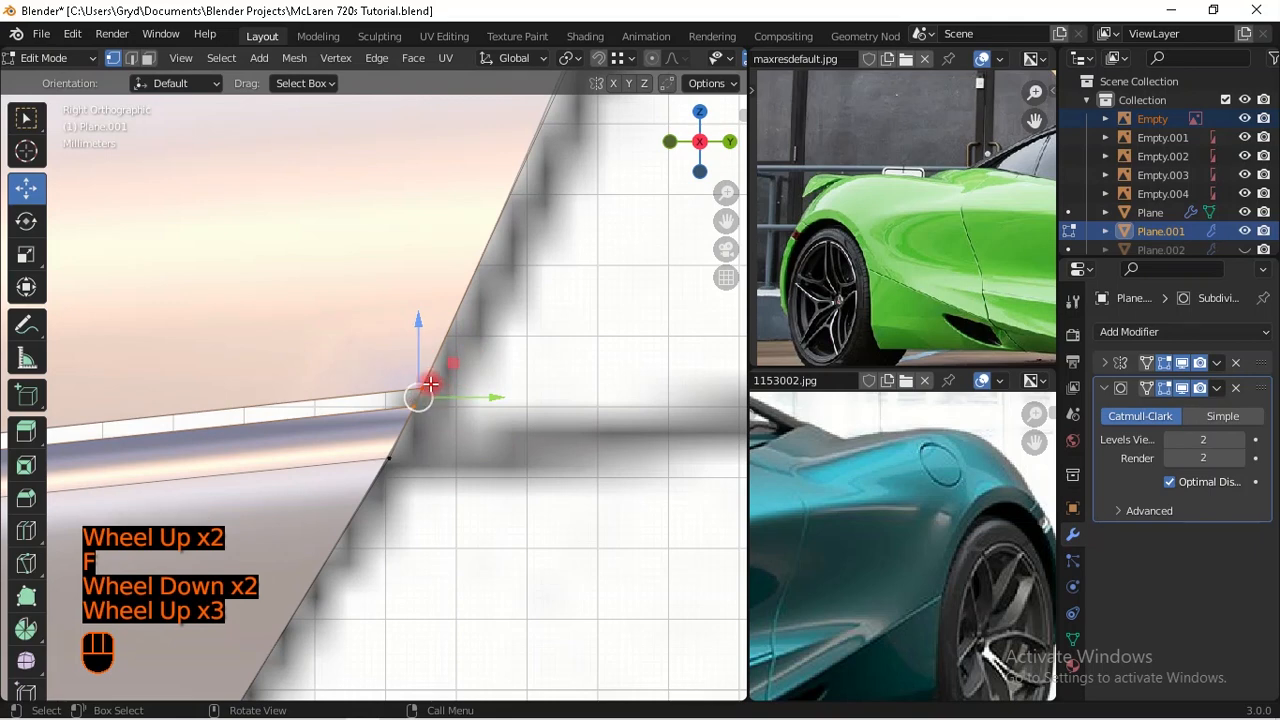
pyautogui.click(413, 408)
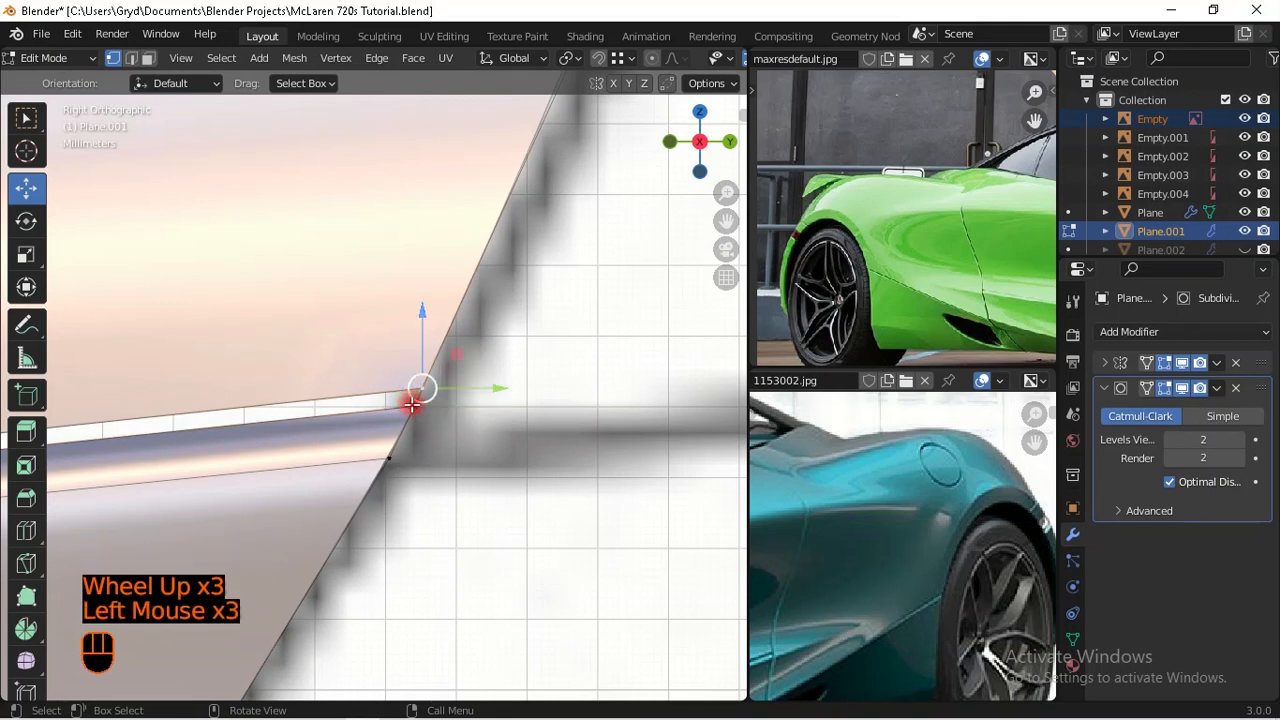
pyautogui.click(430, 379)
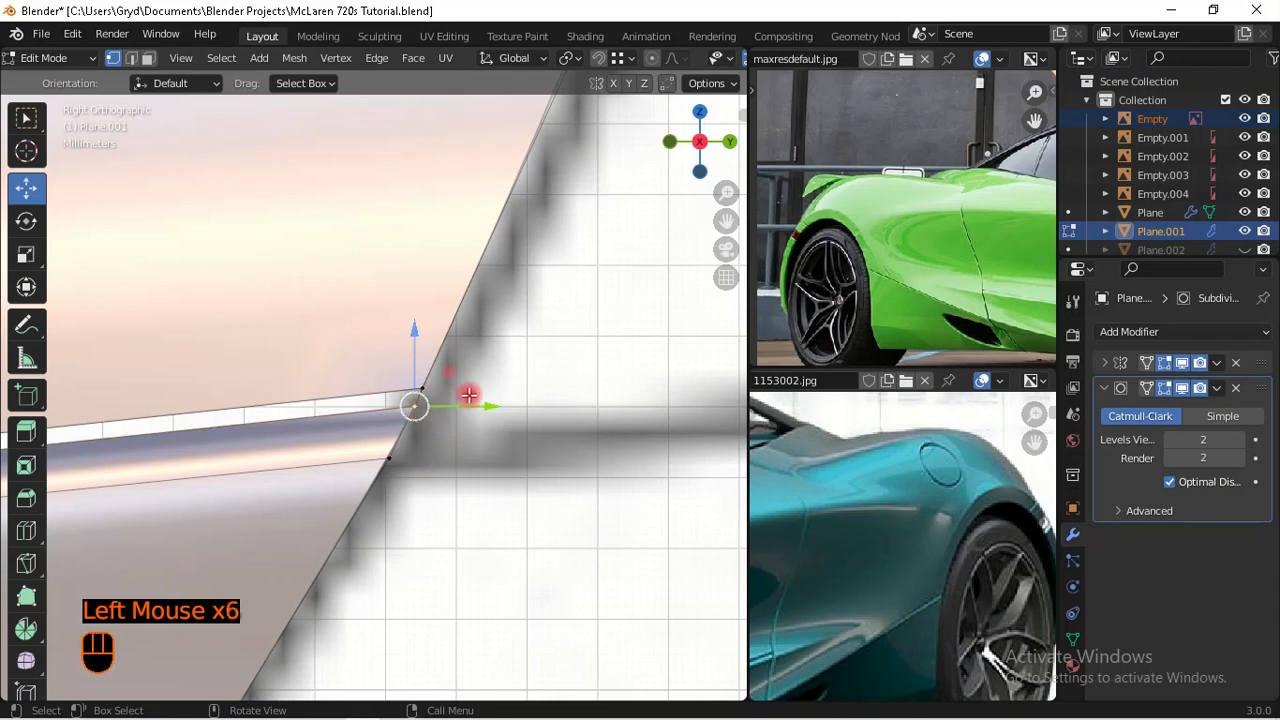
# Step: Extrude the lower panel's upper rear corner vertex along the upper blueprint crease line to that line's rear tip
pyautogui.scroll(-1, 469, 396)
pyautogui.scroll(-1, 420, 410)
pyautogui.keyDown('shift'); pyautogui.moveTo(434, 417); pyautogui.dragTo(296, 426, button='middle'); pyautogui.keyUp('shift')
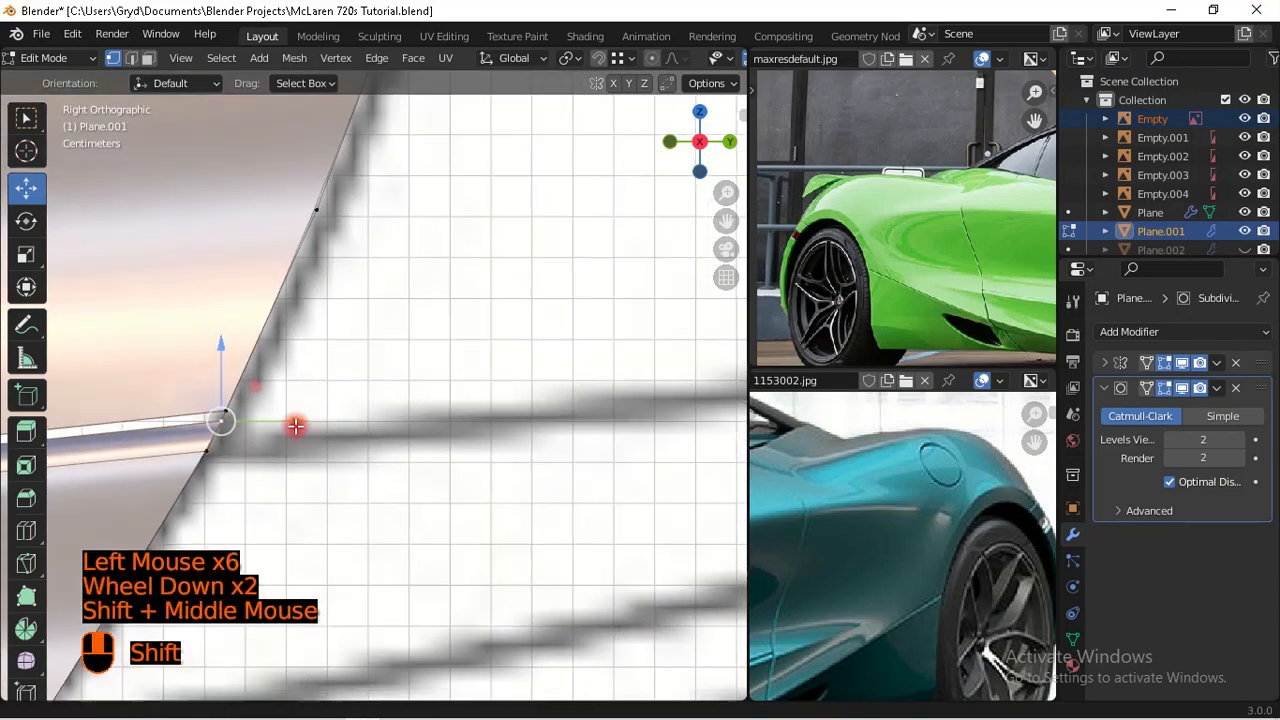
pyautogui.scroll(-1, 296, 425)
pyautogui.scroll(1, 240, 451)
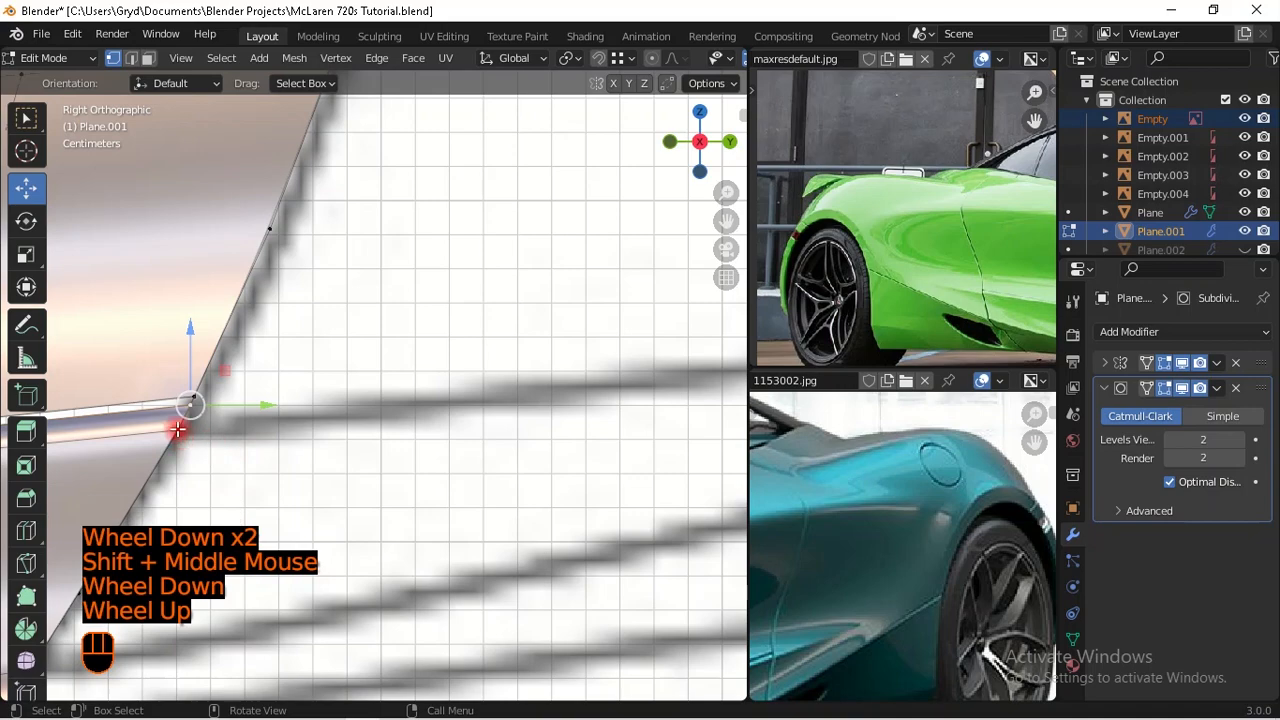
pyautogui.click(177, 429)
pyautogui.scroll(-2, 423, 386)
pyautogui.keyDown('shift'); pyautogui.moveTo(423, 386); pyautogui.dragTo(337, 389, button='middle'); pyautogui.keyUp('shift')
pyautogui.keyDown('shift'); pyautogui.scroll(-3, 458, 392); pyautogui.keyUp('shift')
pyautogui.keyDown('shift'); pyautogui.moveTo(458, 392); pyautogui.dragTo(409, 394, button='middle'); pyautogui.keyUp('shift')
pyautogui.scroll(2, 370, 410)
pyautogui.press('e')
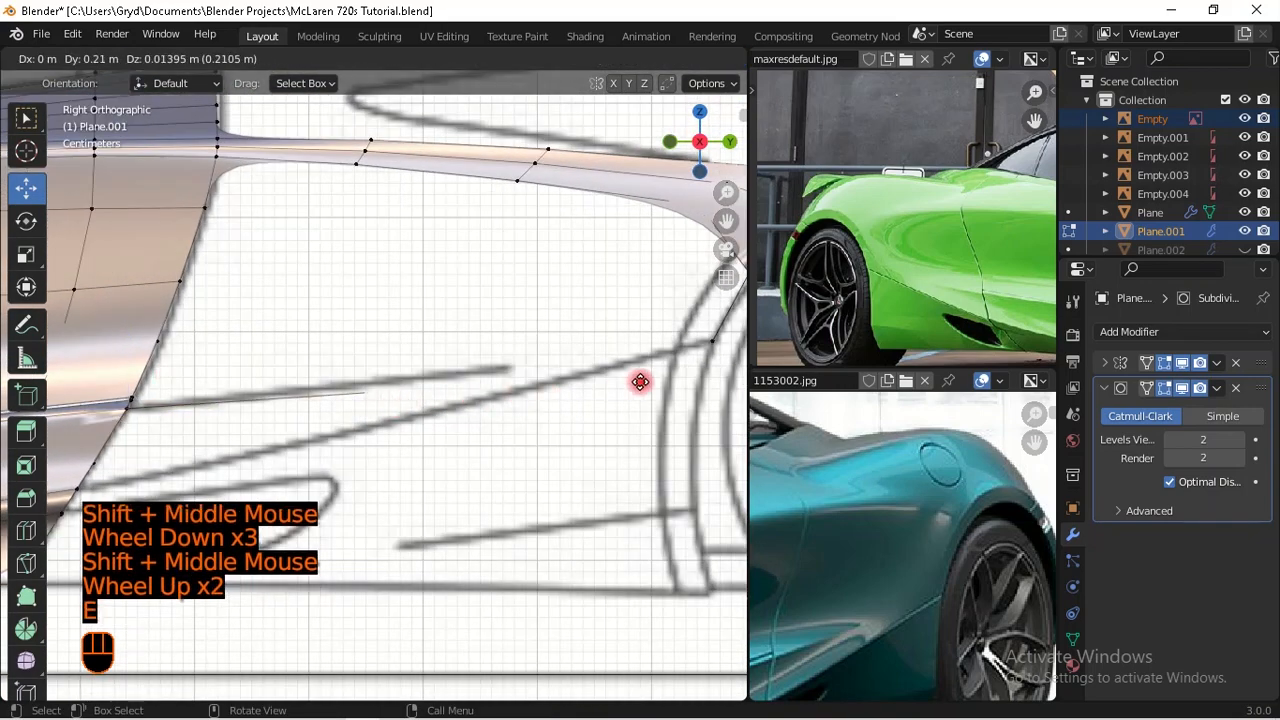
pyautogui.keyDown('shift'); pyautogui.click(520, 167); pyautogui.keyUp('shift')
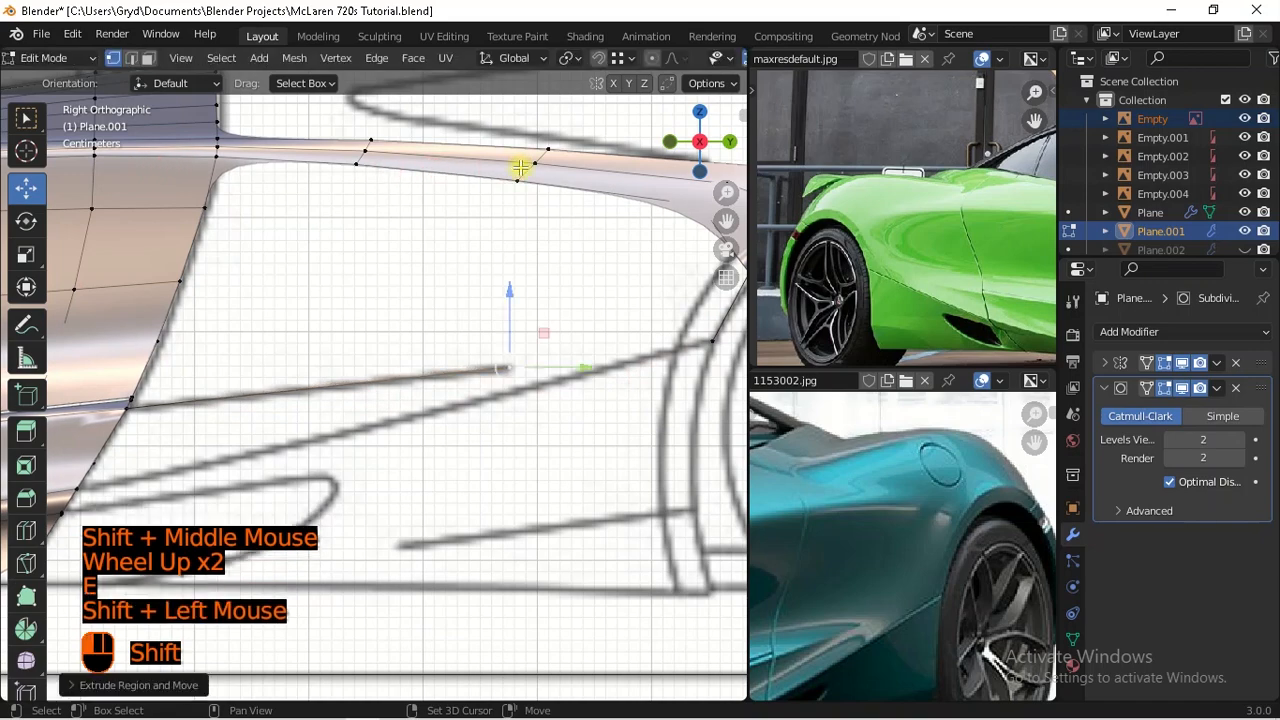
# Step: Extrude the lower panel's rear vertex at the start of the long blueprint line about 0.5 m toward the wheel arch
pyautogui.moveTo(534, 206)
pyautogui.keyDown('shift'); pyautogui.mouseDown(button='middle')
pyautogui.moveTo(520, 237)
pyautogui.moveTo(194, 343)
pyautogui.mouseUp(button='middle'); pyautogui.keyUp('shift')
pyautogui.click(168, 357)
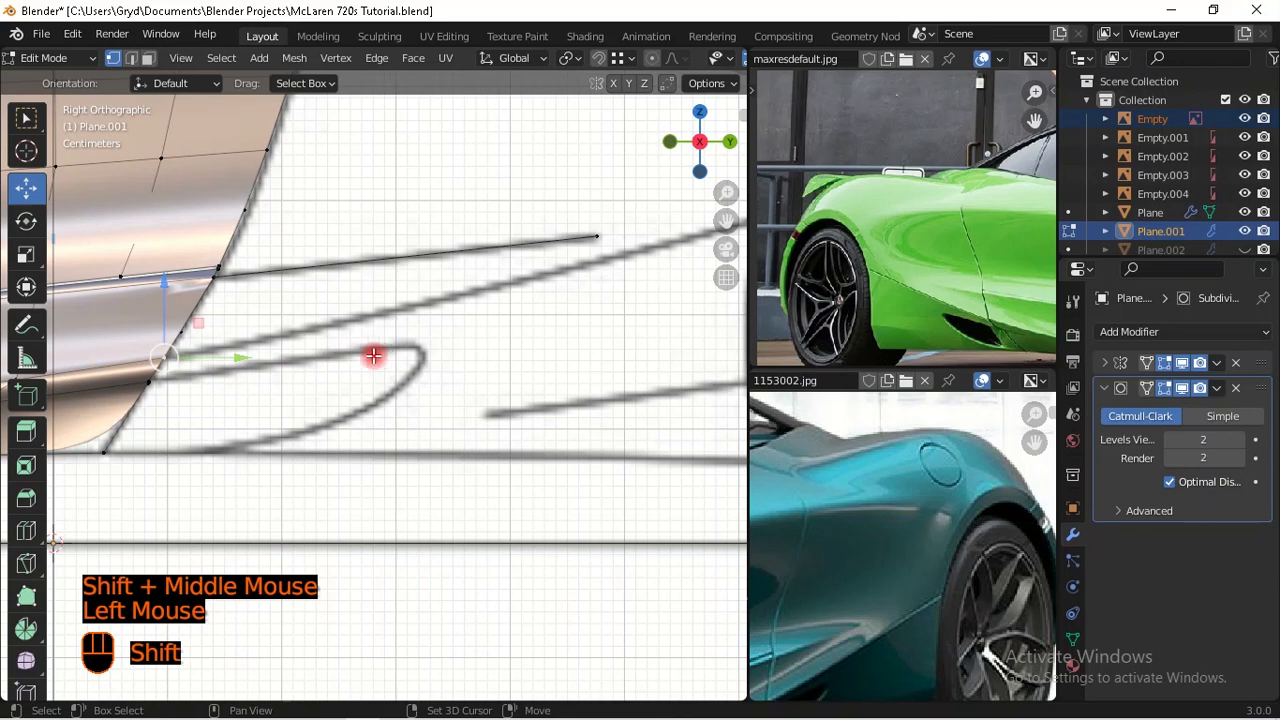
pyautogui.keyDown('shift'); pyautogui.moveTo(371, 354); pyautogui.dragTo(290, 344, button='middle'); pyautogui.keyUp('shift')
pyautogui.press('e')
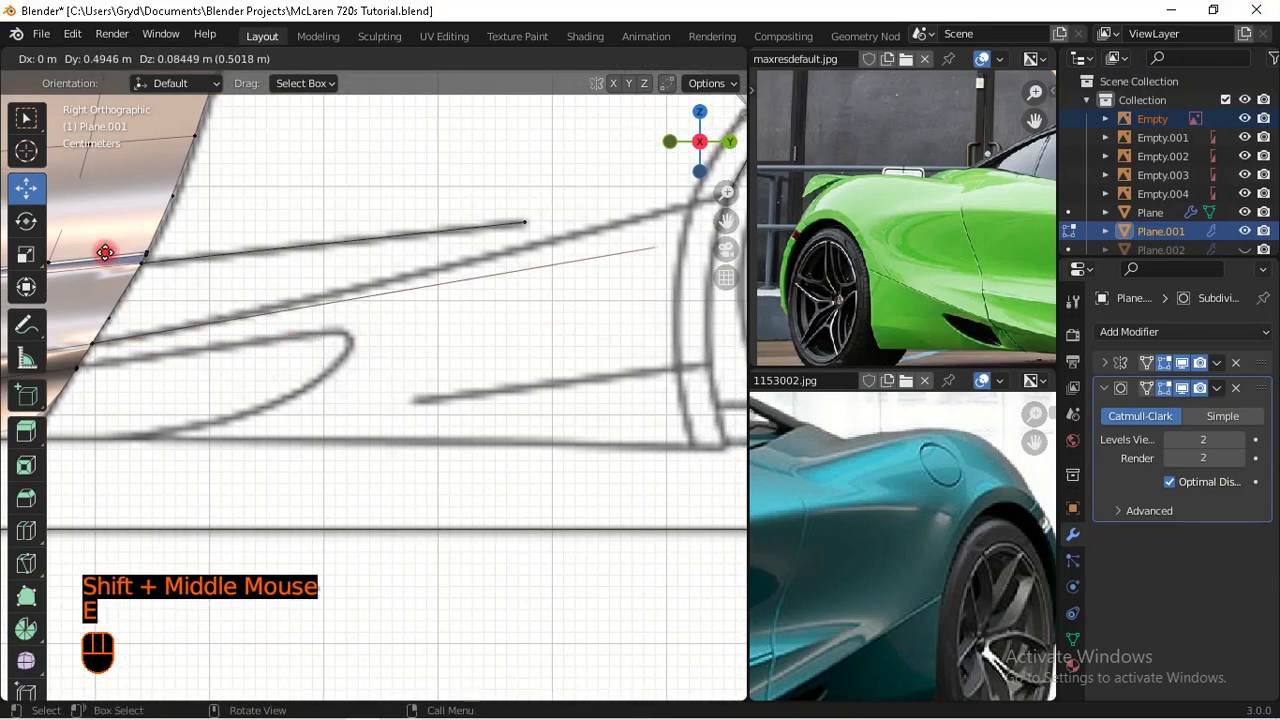
pyautogui.keyDown('shift'); pyautogui.click(446, 272); pyautogui.keyUp('shift')
# Step: Merge the new edge's end vertex with the lowest front wheel arch vertex, using At Last
pyautogui.moveTo(600, 226)
pyautogui.keyDown('shift'); pyautogui.mouseDown(button='middle')
pyautogui.moveTo(614, 223)
pyautogui.moveTo(409, 253)
pyautogui.mouseUp(button='middle'); pyautogui.keyUp('shift')
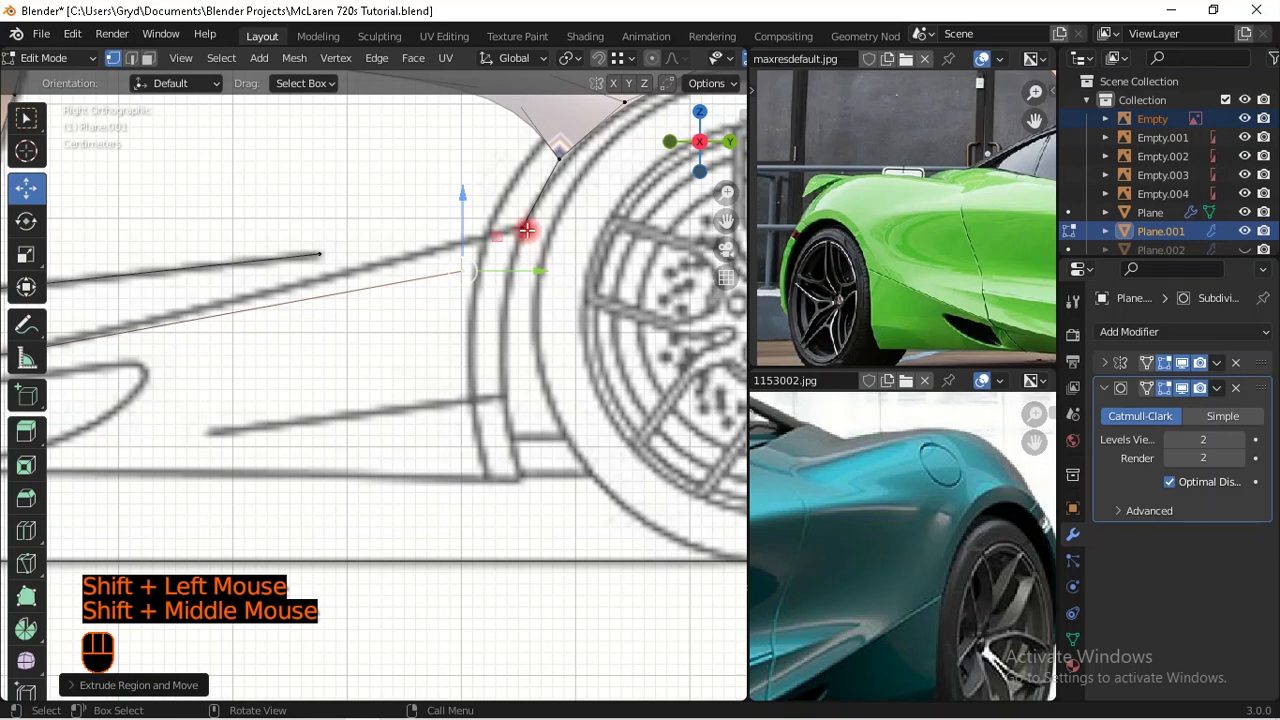
pyautogui.keyDown('shift'); pyautogui.moveTo(516, 280); pyautogui.dragTo(489, 298, button='middle'); pyautogui.keyUp('shift')
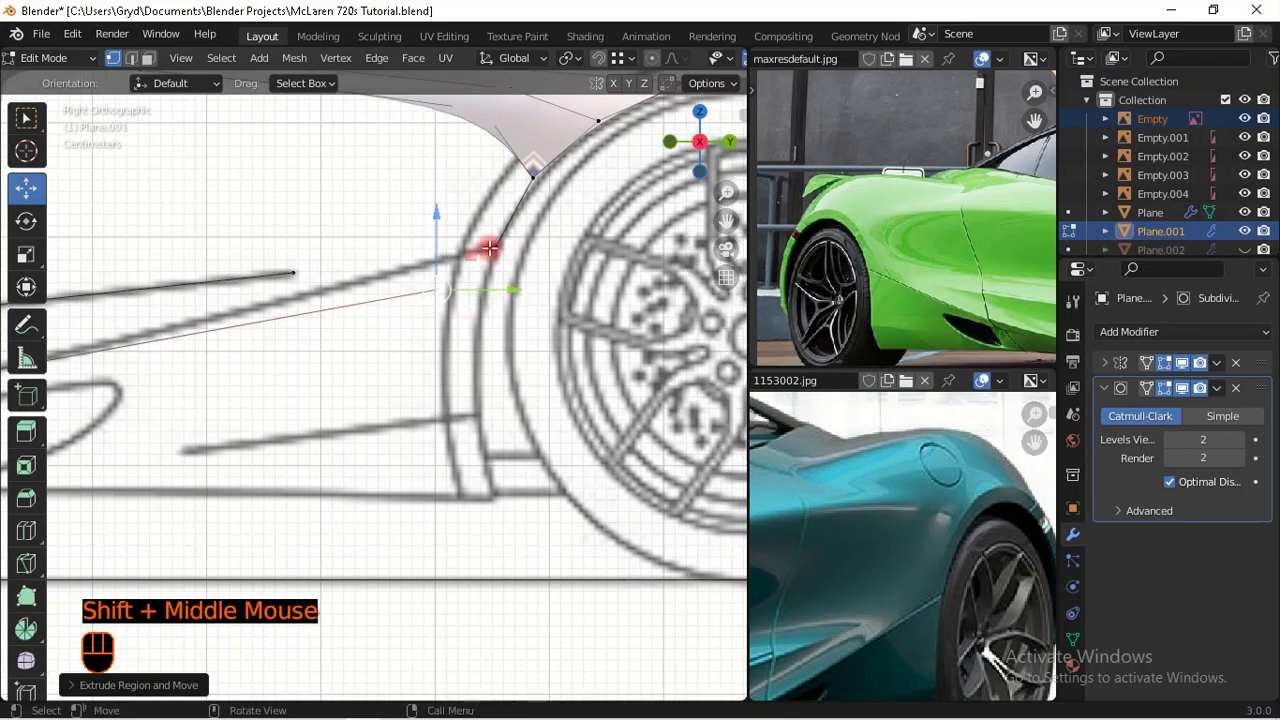
pyautogui.keyDown('shift'); pyautogui.click(498, 248); pyautogui.keyUp('shift')
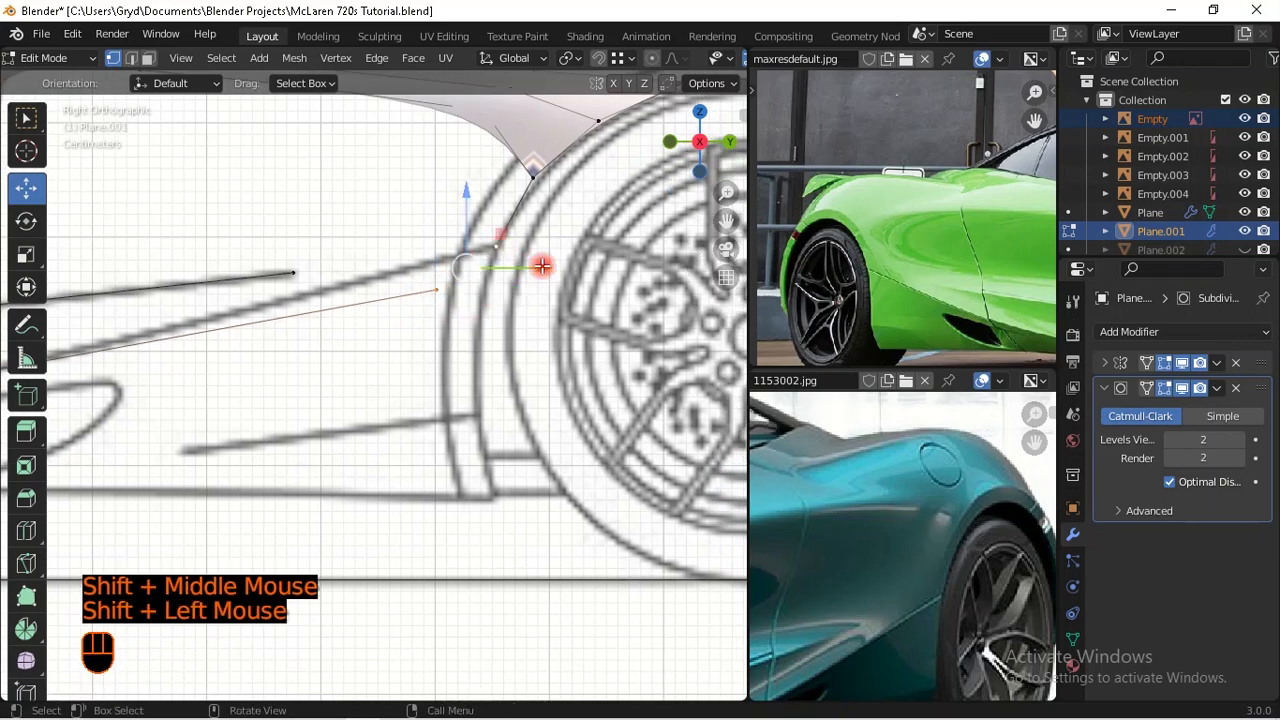
pyautogui.press('m')
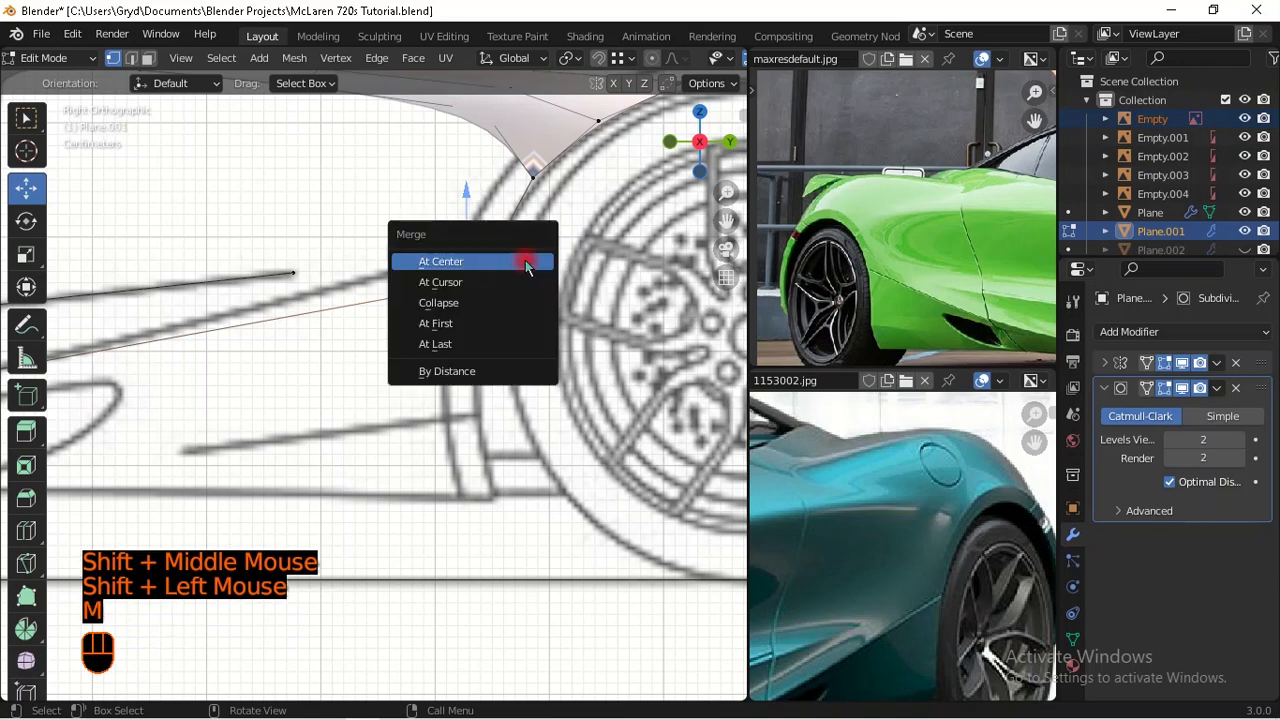
pyautogui.click(498, 344)
# Step: Add three evenly spaced cuts to the long edge between the lower panel and the wheel arch
pyautogui.keyDown('shift'); pyautogui.moveTo(429, 317); pyautogui.dragTo(557, 323, button='middle'); pyautogui.keyUp('shift')
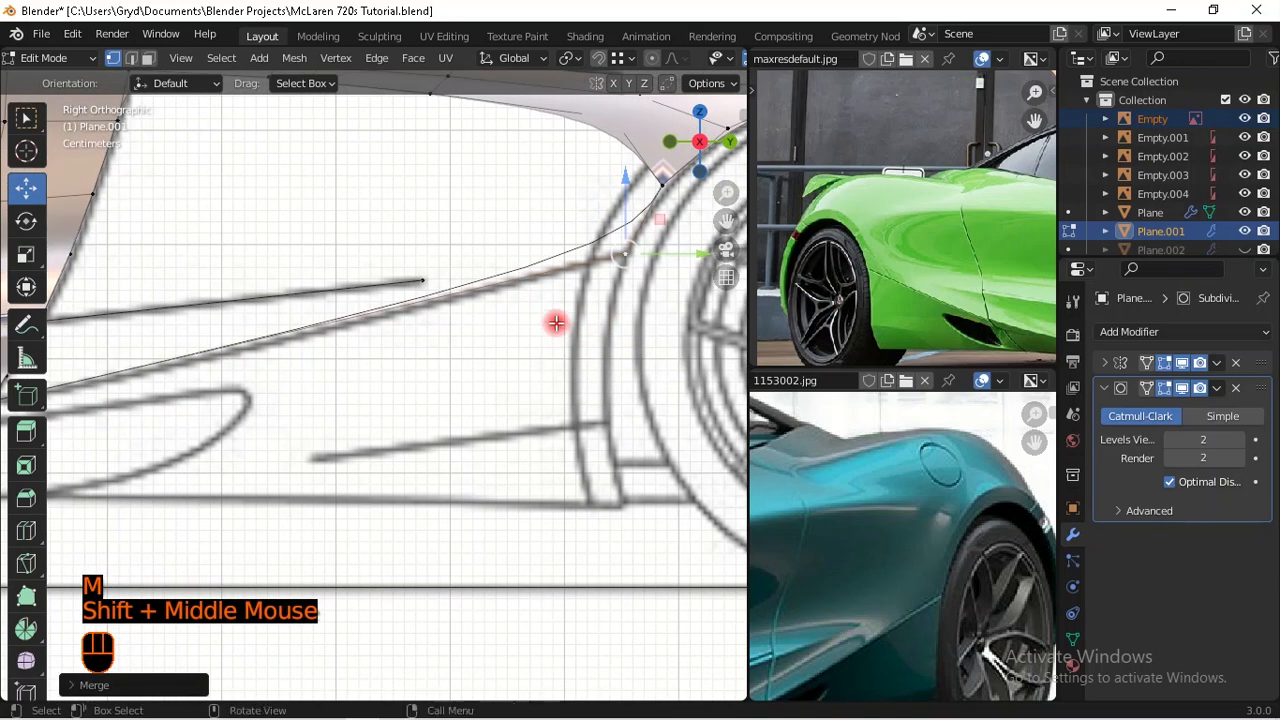
pyautogui.scroll(-1, 414, 343)
pyautogui.keyDown('shift'); pyautogui.scroll(1, 414, 343); pyautogui.keyUp('shift')
pyautogui.keyDown('shift'); pyautogui.moveTo(414, 343); pyautogui.dragTo(473, 327, button='middle'); pyautogui.keyUp('shift')
pyautogui.scroll(-1, 473, 327)
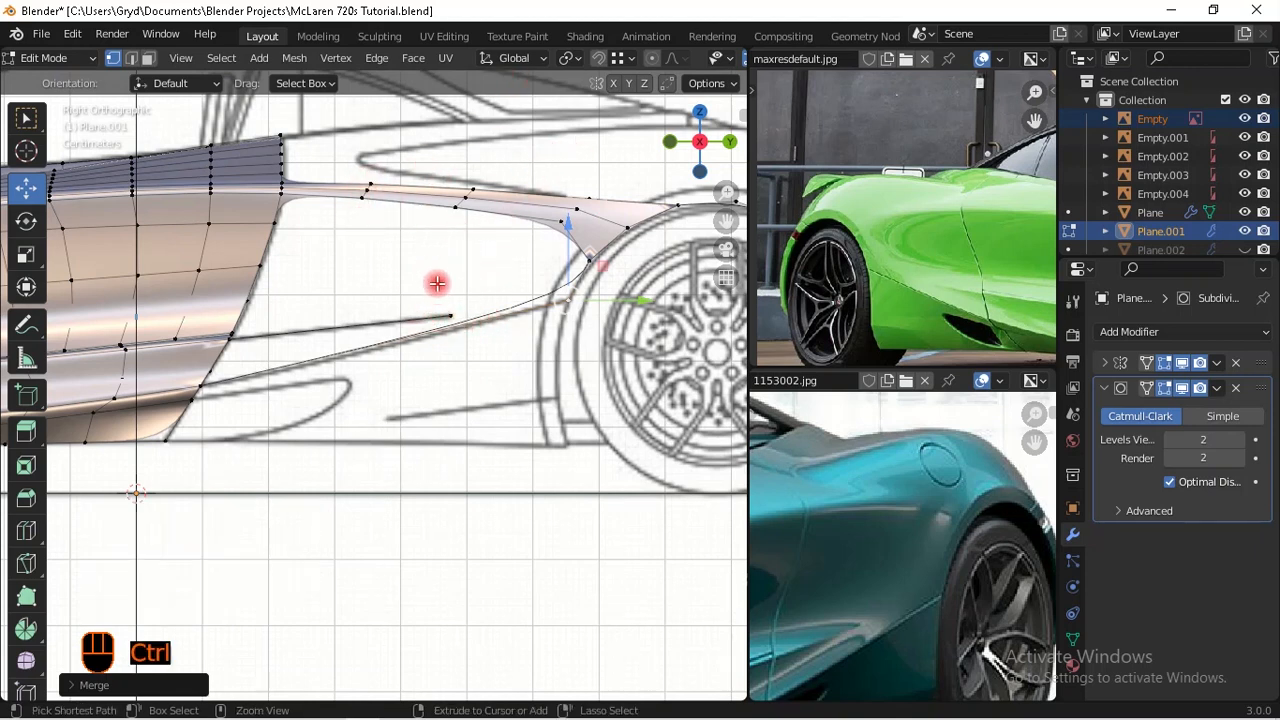
pyautogui.hotkey('ctrl', 'r')
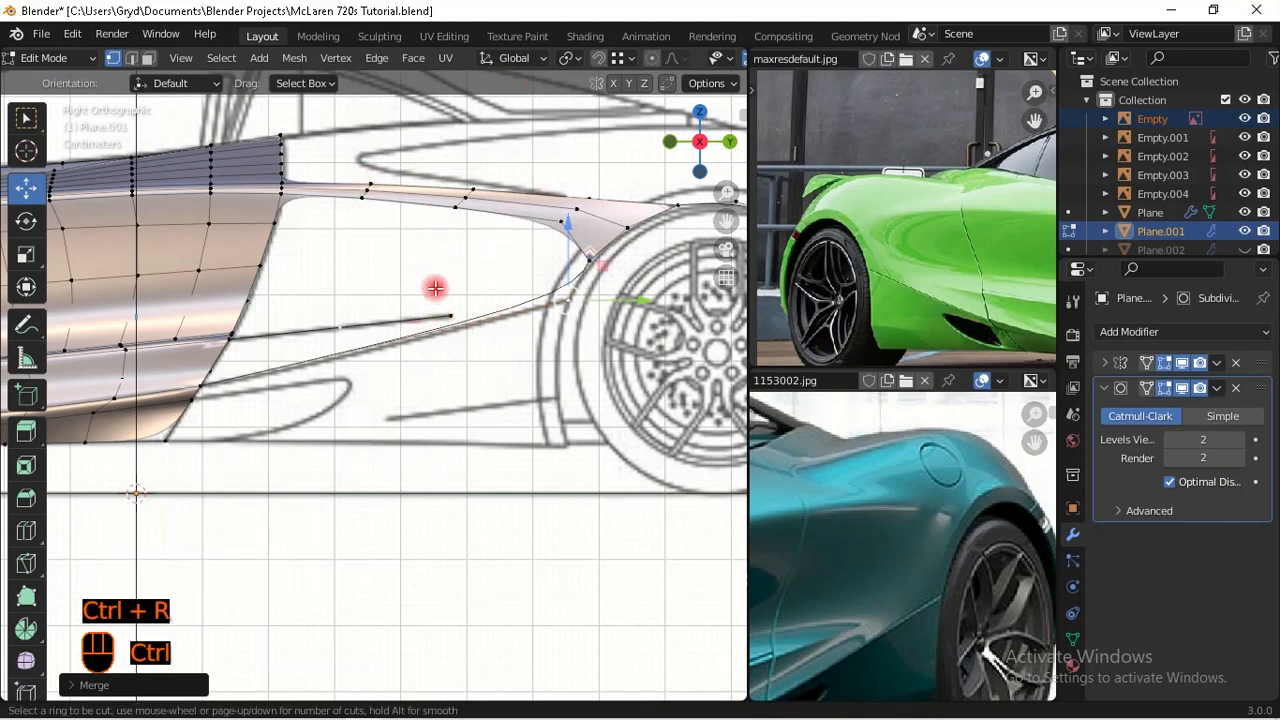
pyautogui.click(418, 335)
pyautogui.rightClick(423, 330)
pyautogui.scroll(2, 337, 374)
pyautogui.keyDown('shift'); pyautogui.moveTo(337, 374); pyautogui.dragTo(297, 368, button='middle'); pyautogui.keyUp('shift')
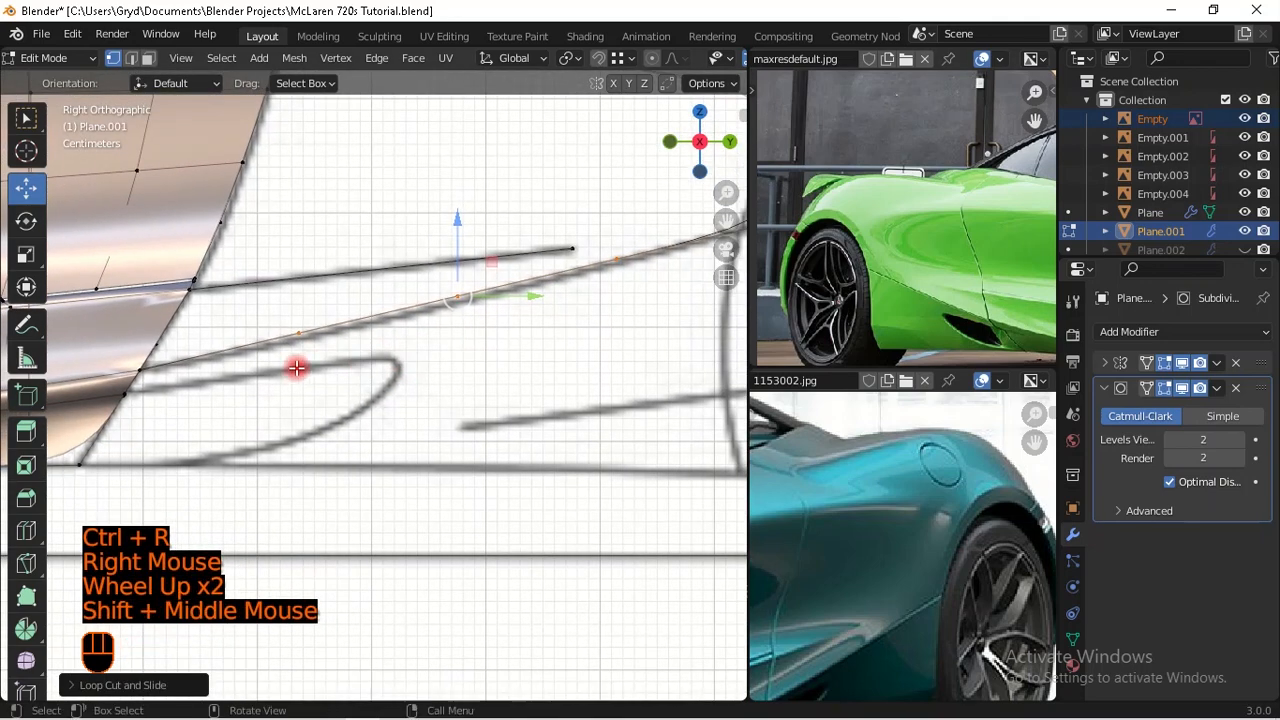
# Step: Move the three cut vertices of the long edge onto the blueprint line between the lower panel and the wheel arch
pyautogui.click(298, 335)
pyautogui.scroll(-2, 366, 312)
pyautogui.moveTo(321, 275); pyautogui.dragTo(391, 323)
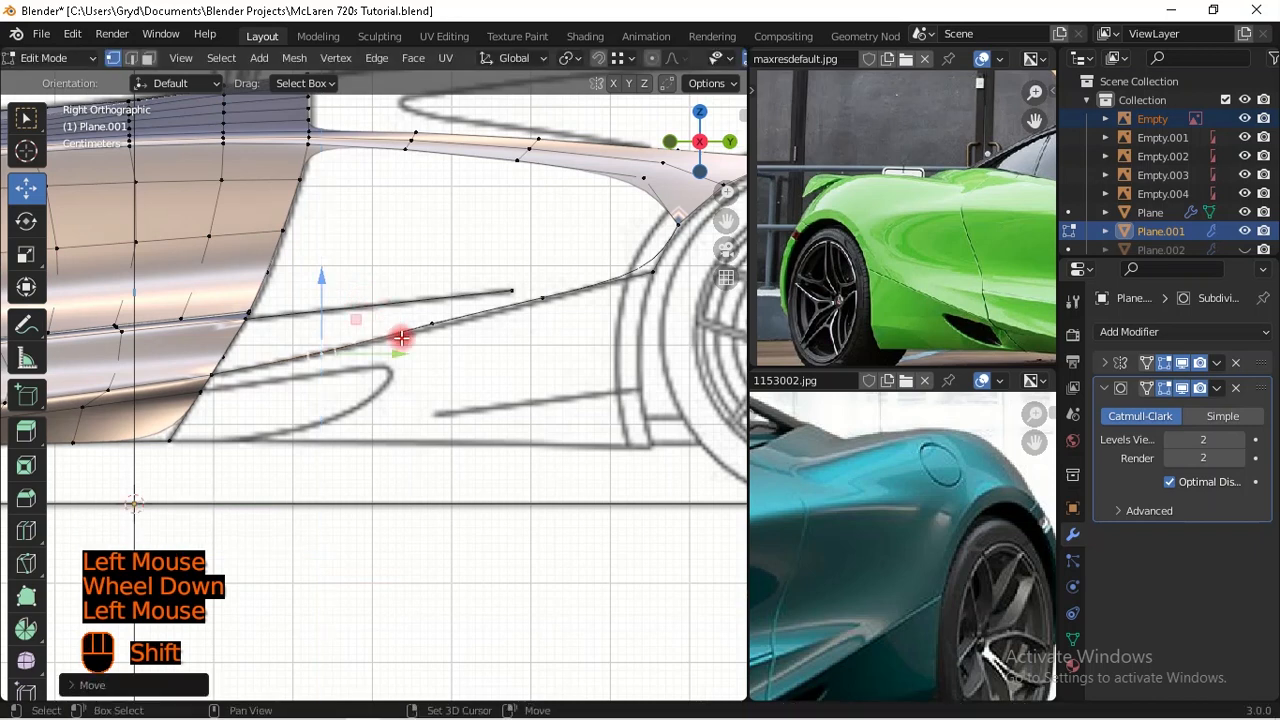
pyautogui.click(431, 324)
pyautogui.moveTo(429, 262); pyautogui.dragTo(464, 294)
pyautogui.click(542, 297)
pyautogui.keyDown('shift'); pyautogui.moveTo(553, 230); pyautogui.dragTo(566, 268); pyautogui.keyUp('shift')
# Step: Cut the edge segment closest to the wheel arch and slide the new vertex toward the arch
pyautogui.keyDown('shift'); pyautogui.moveTo(651, 280); pyautogui.dragTo(400, 400, button='middle'); pyautogui.keyUp('shift')
pyautogui.scroll(2, 380, 309)
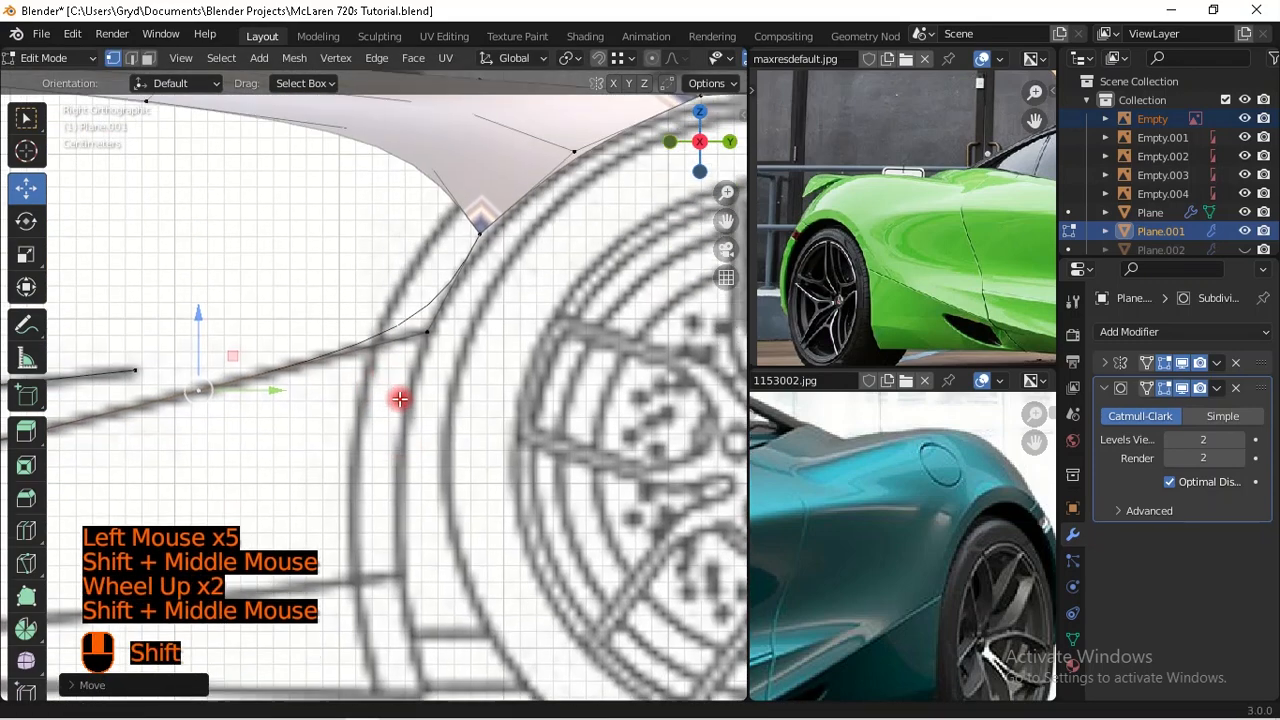
pyautogui.scroll(1, 389, 363)
pyautogui.hotkey('ctrl', 'r')
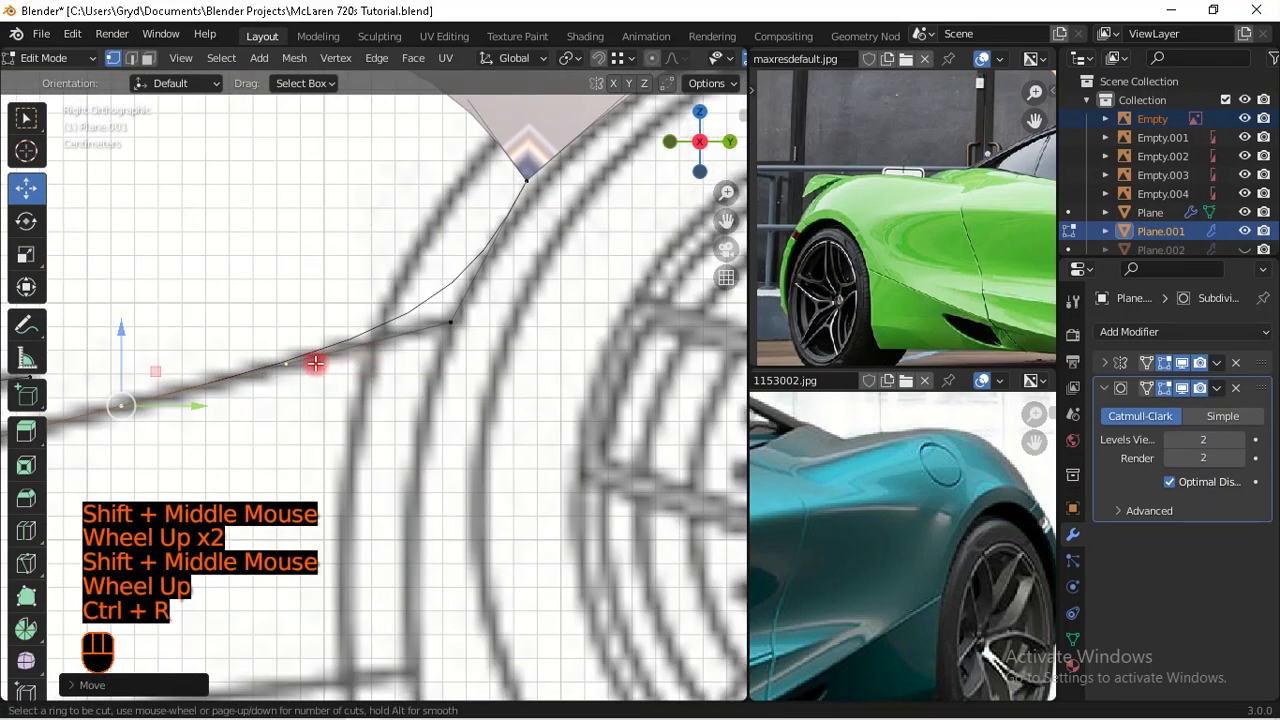
pyautogui.click(314, 360)
pyautogui.press('g')
pyautogui.press('g')
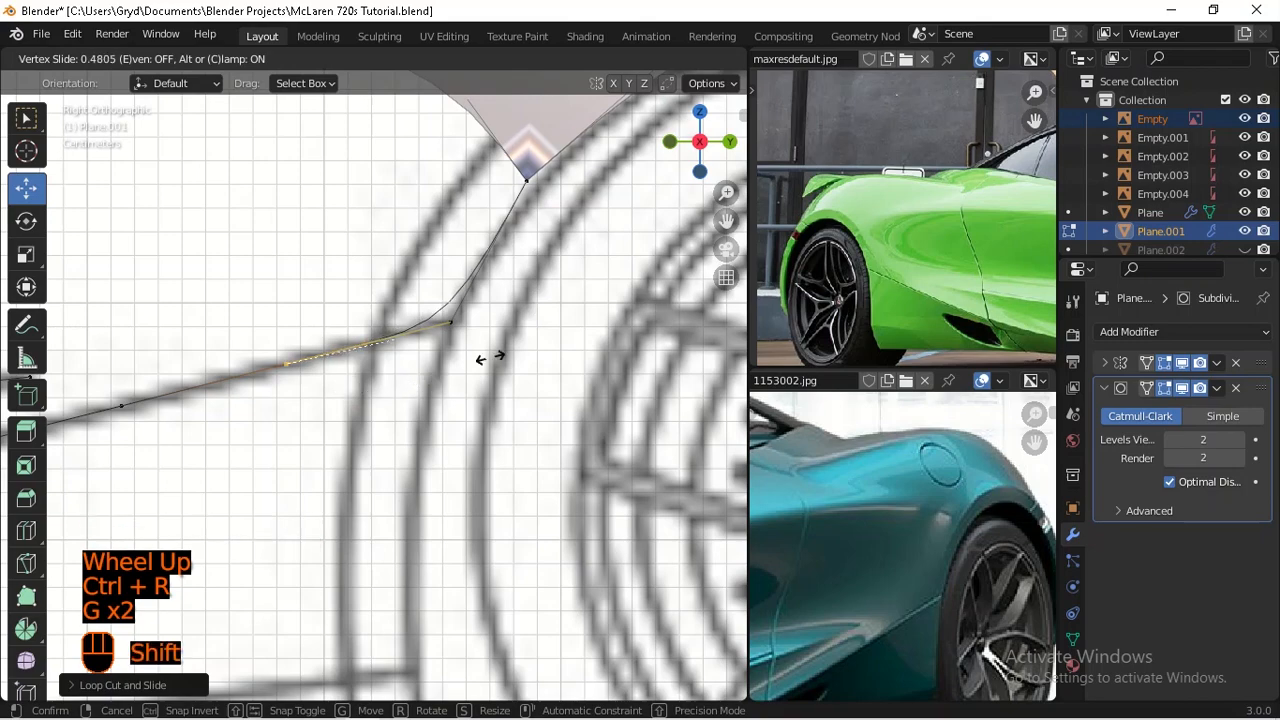
pyautogui.keyDown('shift'); pyautogui.click(490, 346); pyautogui.keyUp('shift')
# Step: Slide the same vertex again so it sits on the outer wheel arch line of the blueprint
pyautogui.scroll(-1, 412, 433)
pyautogui.keyDown('shift'); pyautogui.moveTo(514, 243); pyautogui.dragTo(423, 337, button='middle'); pyautogui.keyUp('shift')
pyautogui.keyDown('shift'); pyautogui.scroll(1, 344, 443); pyautogui.keyUp('shift')
pyautogui.scroll(2, 372, 418)
pyautogui.press('g')
pyautogui.press('g')
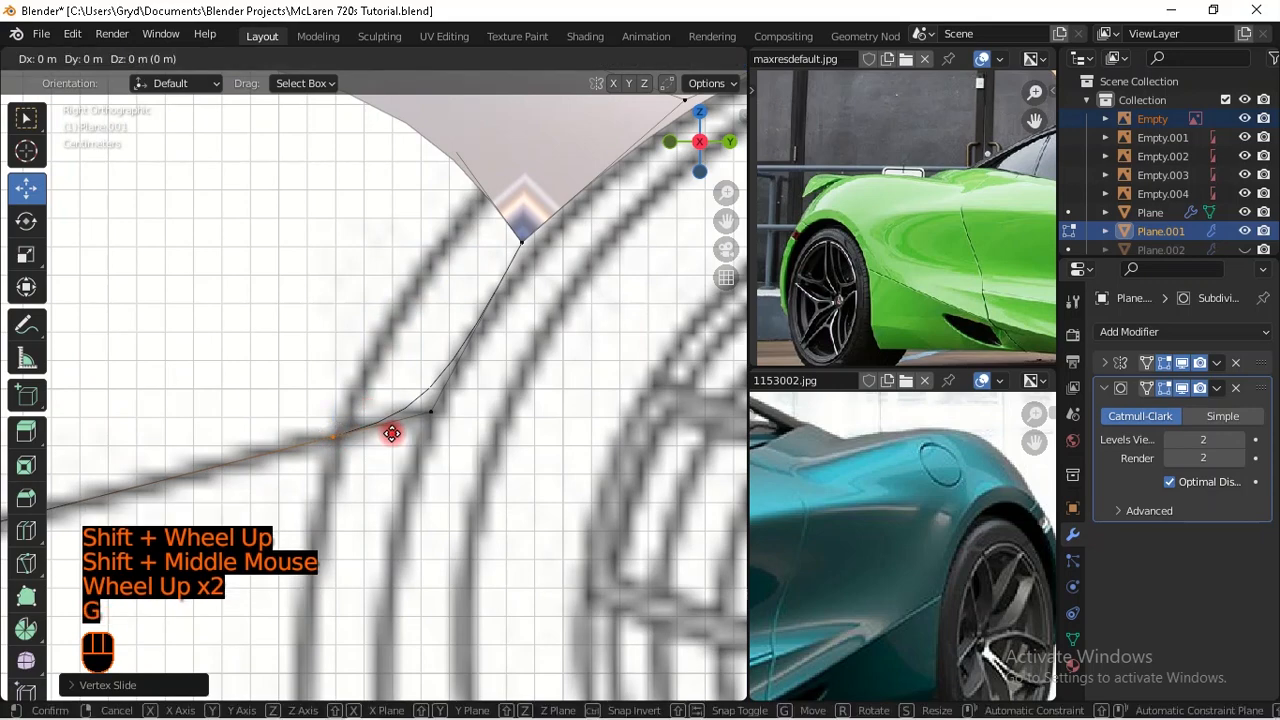
pyautogui.keyDown('shift'); pyautogui.click(343, 444); pyautogui.keyUp('shift')
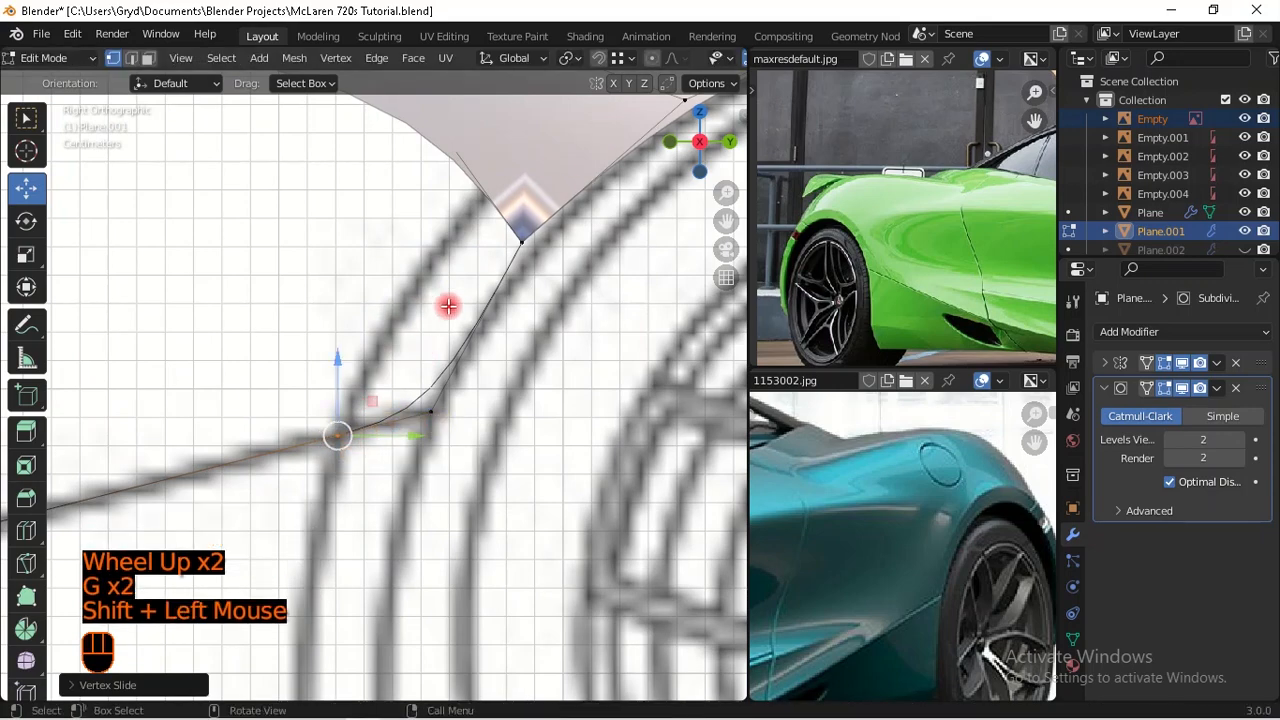
# Step: Add a loop cut across the fender panel beside the wheel arch and slide it to the outer arch line
pyautogui.scroll(-2, 514, 249)
pyautogui.keyDown('shift'); pyautogui.moveTo(514, 249); pyautogui.dragTo(398, 357, button='middle'); pyautogui.keyUp('shift')
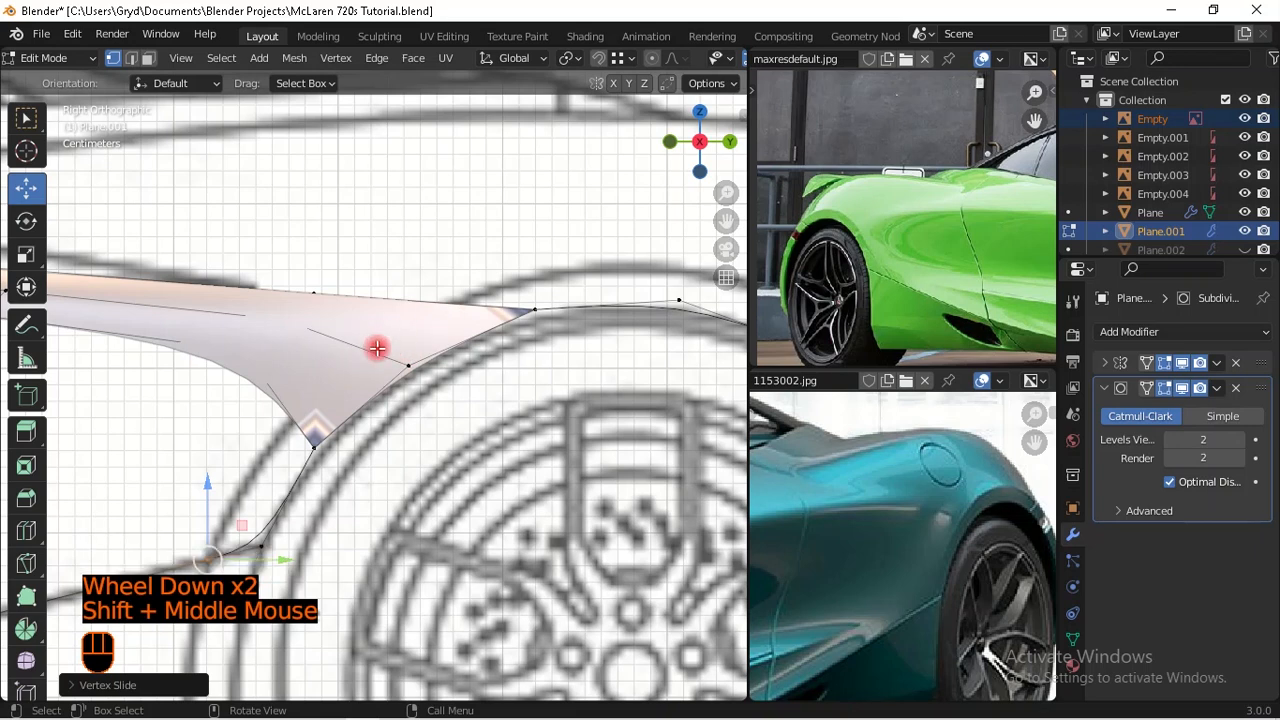
pyautogui.hotkey('ctrl', 'r')
pyautogui.click(372, 350)
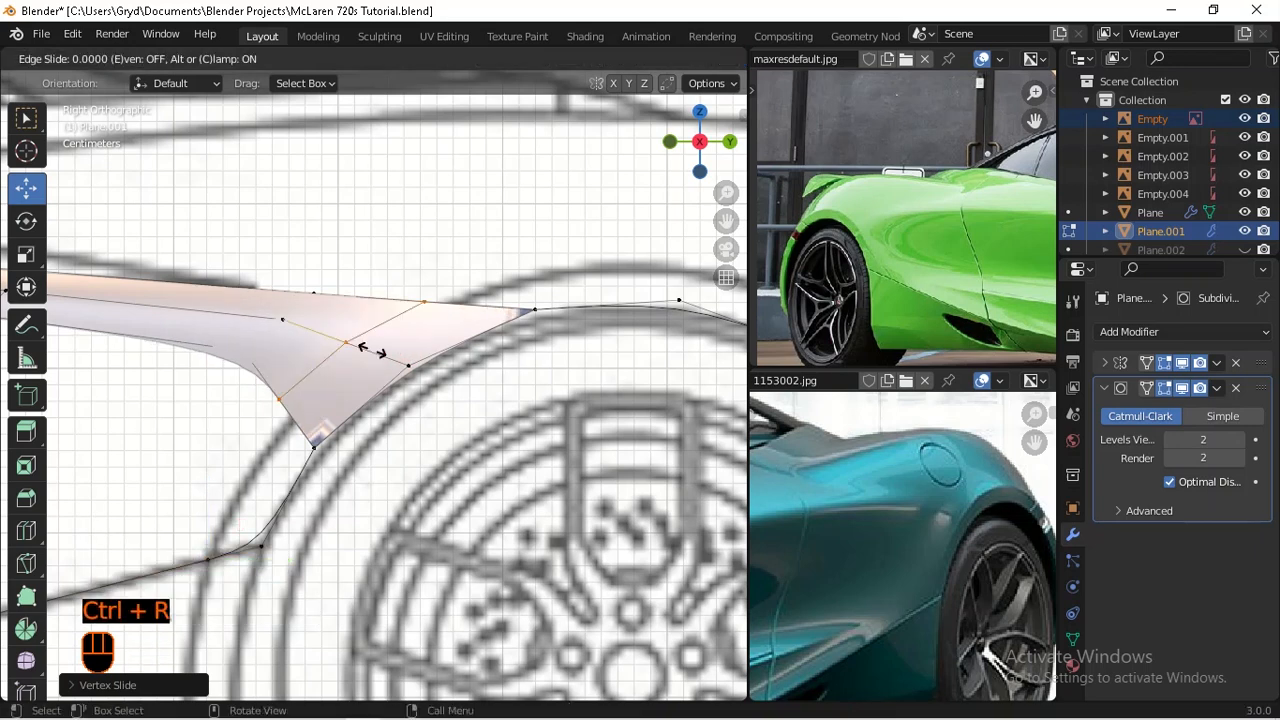
pyautogui.press('shift')
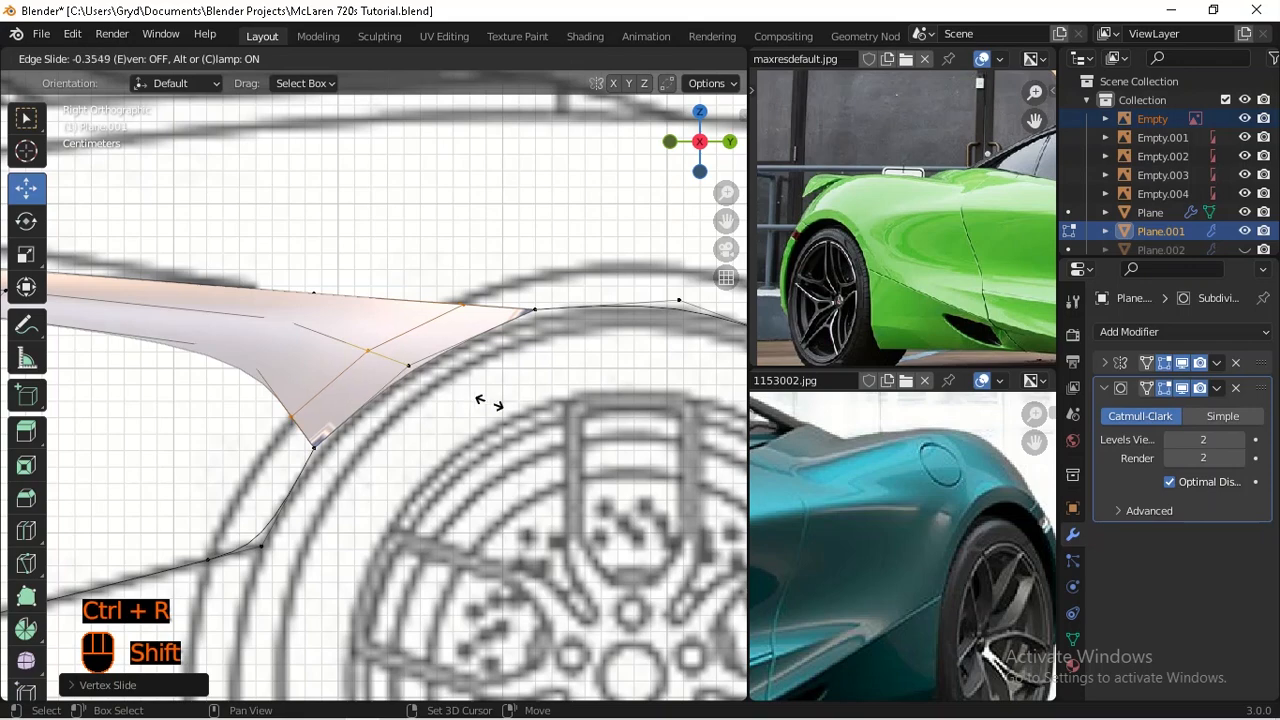
pyautogui.keyDown('shift'); pyautogui.click(449, 351); pyautogui.keyUp('shift')
# Step: In wireframe shading, slide the new loop's upper and lower end vertices onto the outer wheel arch line
pyautogui.hotkey('shift', 'z')
pyautogui.scroll(1, 443, 322)
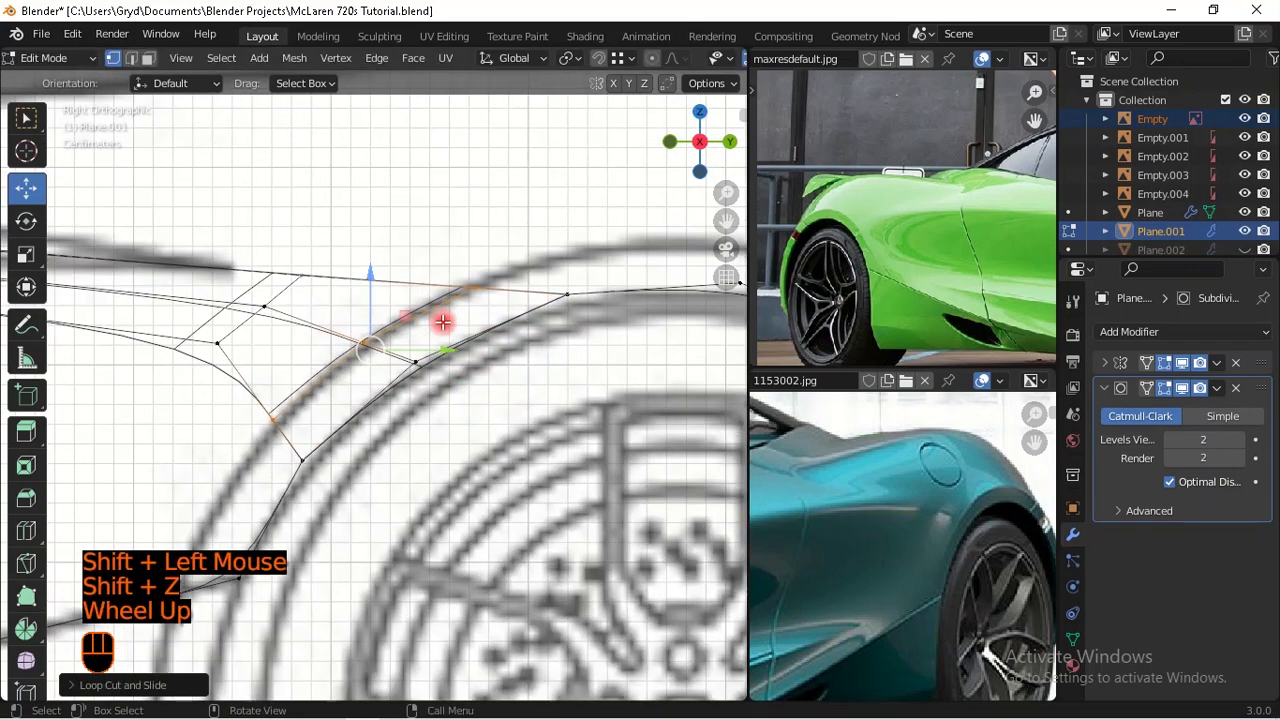
pyautogui.click(488, 290)
pyautogui.press('g')
pyautogui.press('g')
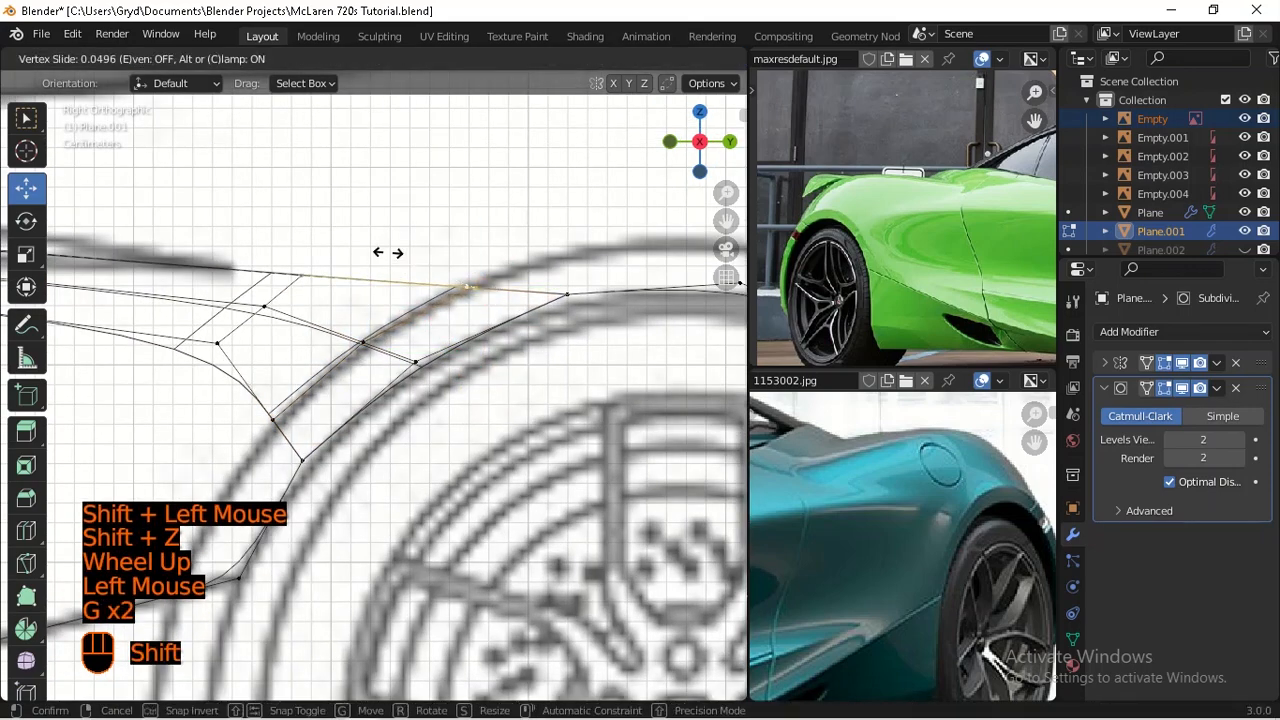
pyautogui.keyDown('shift'); pyautogui.click(330, 228); pyautogui.keyUp('shift')
pyautogui.click(284, 410)
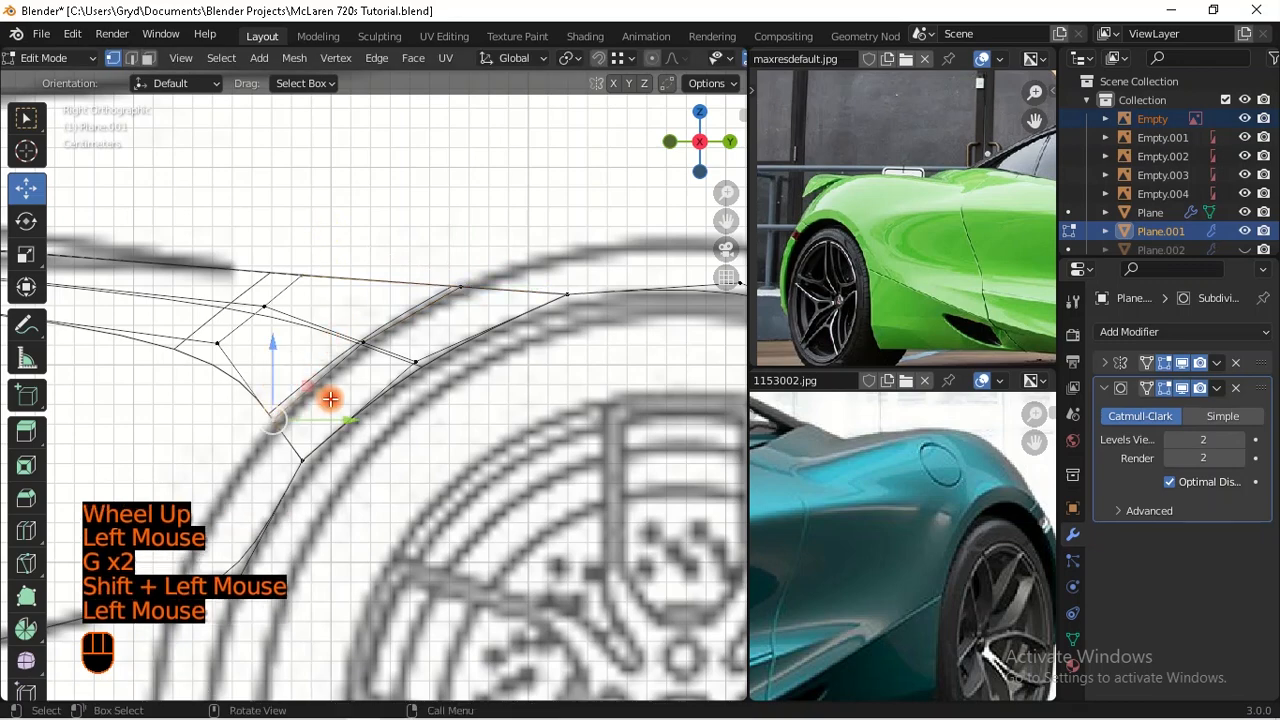
pyautogui.press('g')
pyautogui.press('g')
pyautogui.keyDown('shift'); pyautogui.click(340, 420); pyautogui.keyUp('shift')
# Step: Fill the gap between the lower end of the fender panel and the lowest wheel arch edge with a face
pyautogui.keyDown('shift'); pyautogui.moveTo(340, 420); pyautogui.dragTo(465, 375, button='middle'); pyautogui.keyUp('shift')
pyautogui.keyDown('ctrl'); pyautogui.click(470, 372); pyautogui.keyUp('ctrl')
pyautogui.press('f')
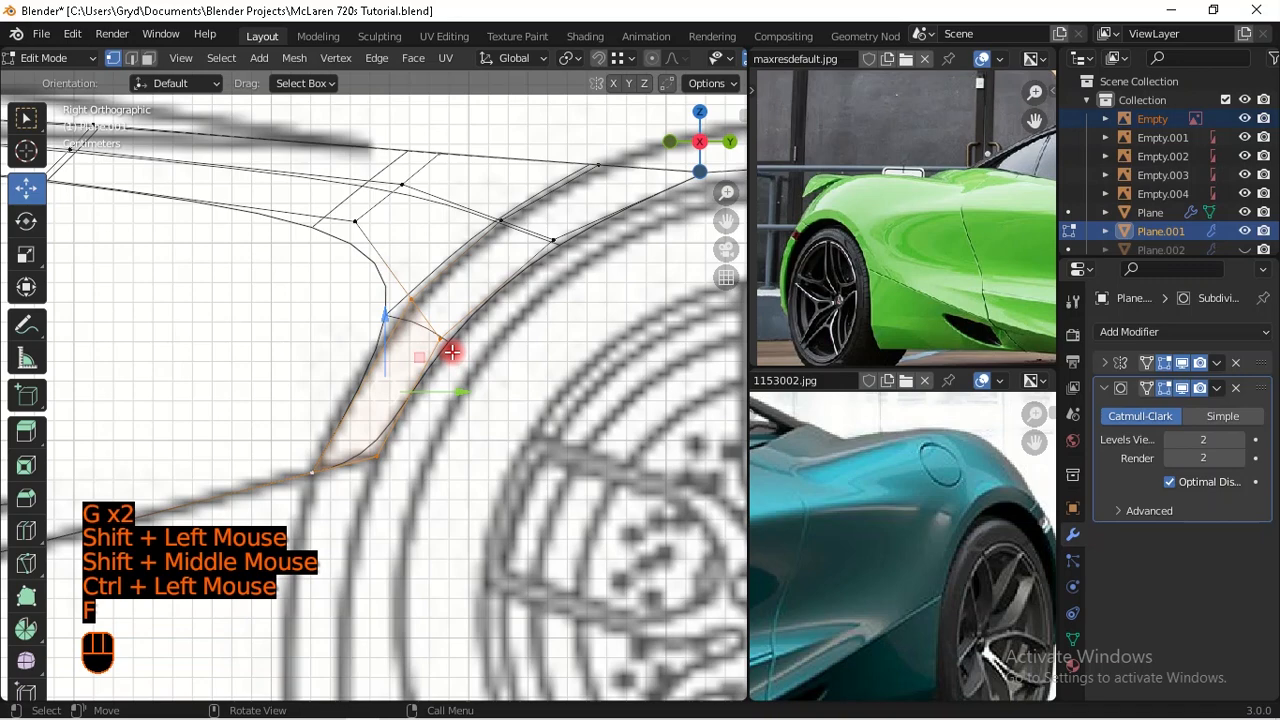
pyautogui.scroll(-2, 449, 349)
pyautogui.hotkey('shift', 'z')
# Step: Select the outer arch loop and all wheel arch edge vertices and flatten them along X with a scale of 0
pyautogui.click(525, 230)
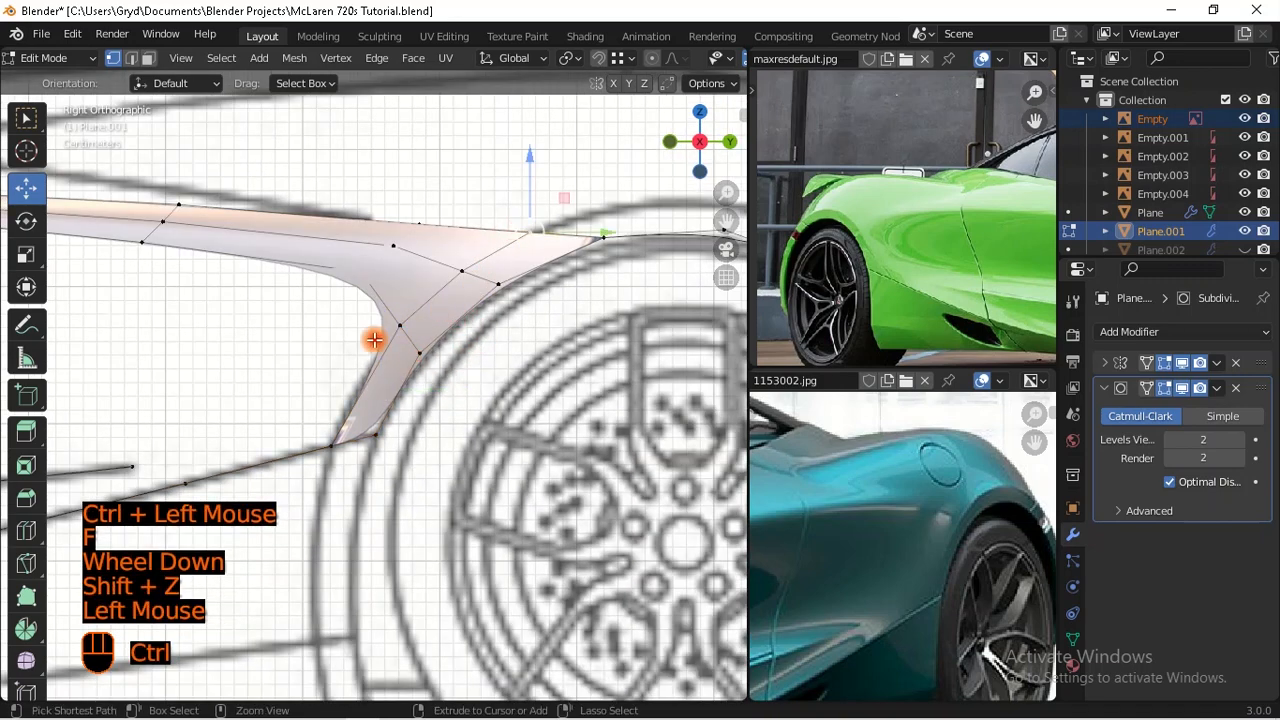
pyautogui.keyDown('ctrl'); pyautogui.click(338, 420); pyautogui.keyUp('ctrl')
pyautogui.keyDown('ctrl'); pyautogui.click(396, 358); pyautogui.keyUp('ctrl')
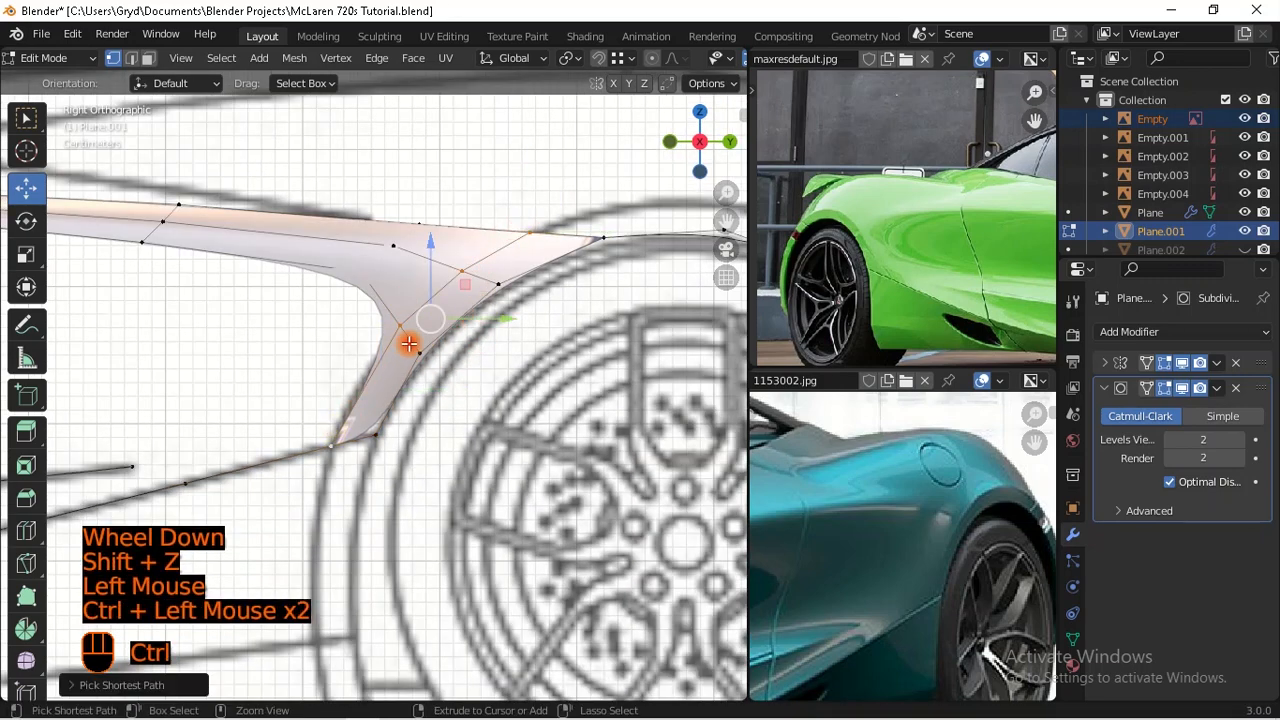
pyautogui.doubleClick(457, 359)
pyautogui.moveTo(457, 359); pyautogui.dragTo(349, 354, button='middle')
pyautogui.scroll(-1, 526, 391)
pyautogui.doubleClick(428, 296)
pyautogui.scroll(1, 451, 331)
pyautogui.keyDown('shift'); pyautogui.click(343, 395); pyautogui.keyUp('shift')
pyautogui.keyDown('shift'); pyautogui.click(362, 300); pyautogui.keyUp('shift')
pyautogui.keyDown('shift'); pyautogui.click(380, 251); pyautogui.keyUp('shift')
pyautogui.keyDown('shift'); pyautogui.click(473, 173); pyautogui.keyUp('shift')
pyautogui.keyDown('shift'); pyautogui.moveTo(534, 134); pyautogui.dragTo(531, 266, button='middle'); pyautogui.keyUp('shift')
pyautogui.scroll(-1, 560, 275)
pyautogui.keyDown('shift'); pyautogui.click(543, 272); pyautogui.keyUp('shift')
pyautogui.keyDown('shift'); pyautogui.click(546, 277); pyautogui.keyUp('shift')
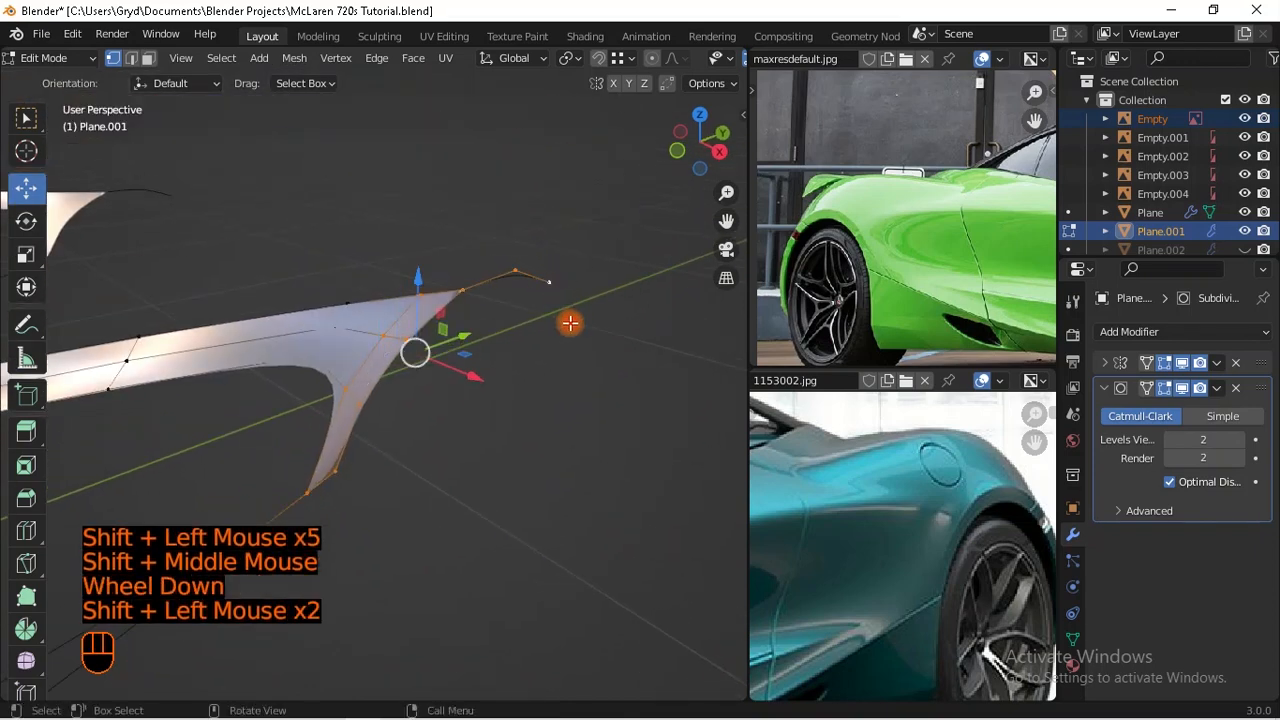
pyautogui.press('s')
pyautogui.press('x')
pyautogui.press('KP_0')
pyautogui.click(553, 310)
# Step: Shift the flattened wheel arch vertices slightly in the top view and check the smoothed surface in Object Mode
pyautogui.moveTo(553, 310); pyautogui.dragTo(563, 335, button='middle')
pyautogui.press('KP_7')
pyautogui.scroll(3, 480, 380)
pyautogui.keyDown('shift'); pyautogui.scroll(1, 417, 346); pyautogui.keyUp('shift')
pyautogui.keyDown('shift'); pyautogui.moveTo(417, 346); pyautogui.dragTo(471, 379, button='middle'); pyautogui.keyUp('shift')
pyautogui.moveTo(492, 415)
pyautogui.mouseDown()
pyautogui.moveTo(504, 412)
pyautogui.moveTo(494, 434)
pyautogui.mouseUp()
pyautogui.moveTo(494, 434); pyautogui.dragTo(429, 437, button='middle')
pyautogui.press('Tab')
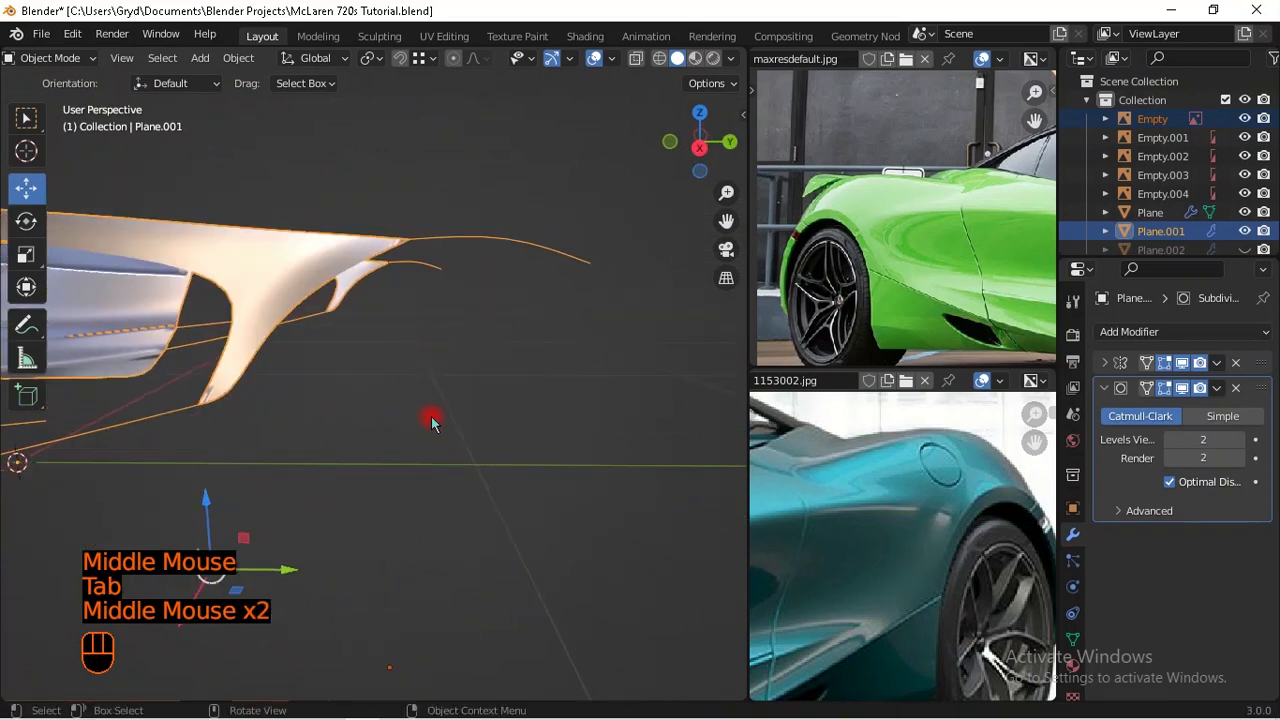
pyautogui.scroll(2, 400, 354)
pyautogui.press('Tab')
pyautogui.scroll(-1, 411, 311)
pyautogui.moveTo(411, 311); pyautogui.dragTo(386, 300, button='middle')
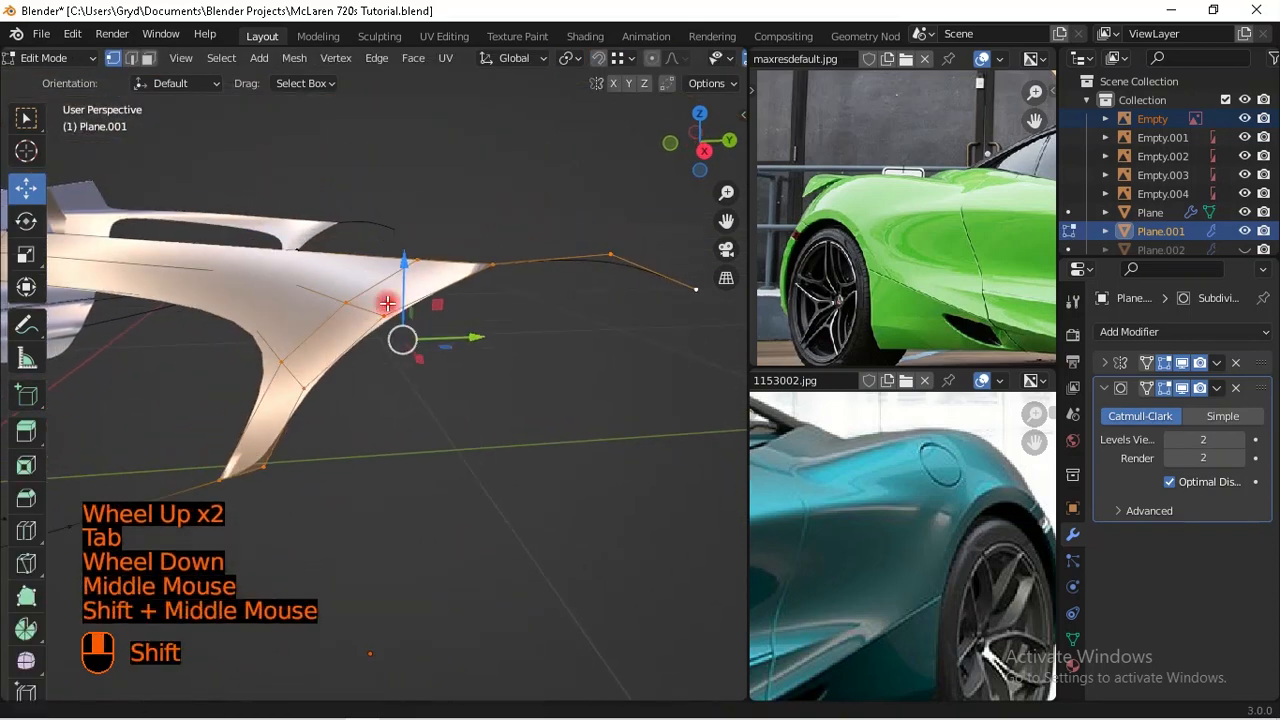
# Step: Try an extra loop cut through the wheel arch panel and undo it
pyautogui.scroll(1, 363, 303)
pyautogui.hotkey('ctrl', 'r')
pyautogui.moveTo(362, 287); pyautogui.dragTo(365, 321)
pyautogui.press('Tab')
pyautogui.moveTo(365, 321); pyautogui.dragTo(354, 380, button='middle')
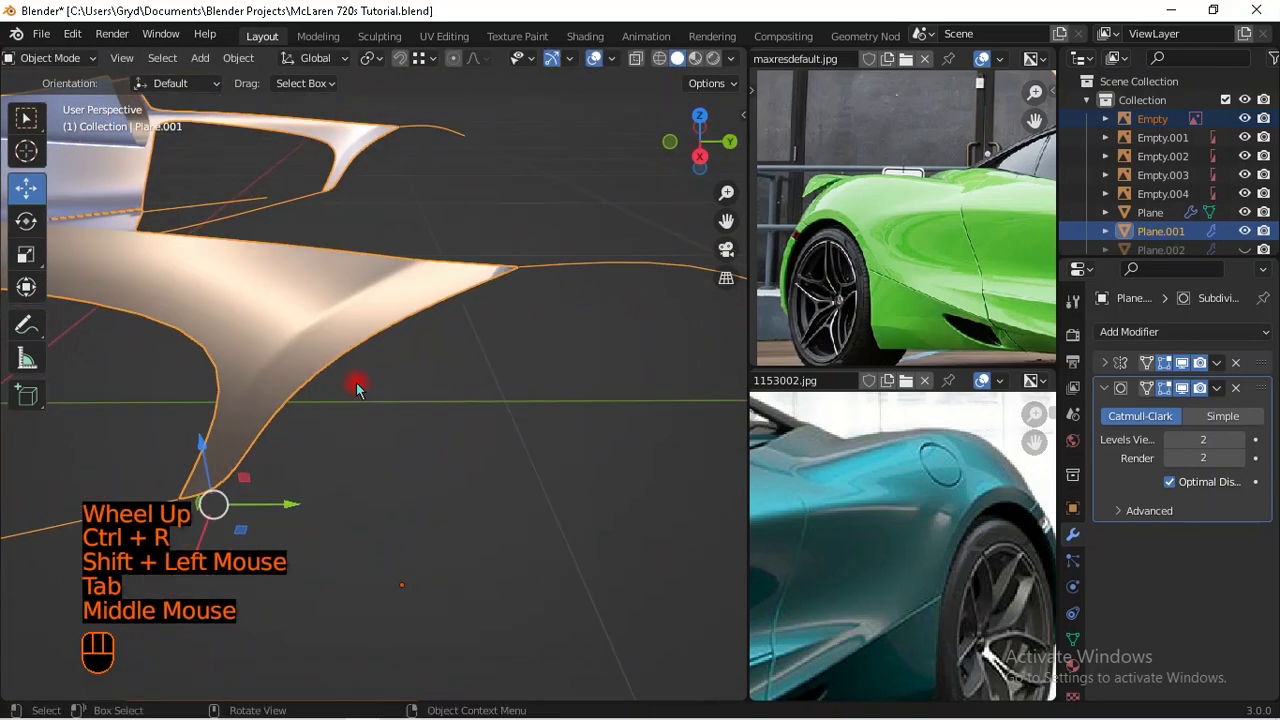
pyautogui.hotkey('ctrl', 'z')
pyautogui.hotkey('ctrl', 'z')
pyautogui.scroll(-1, 368, 342)
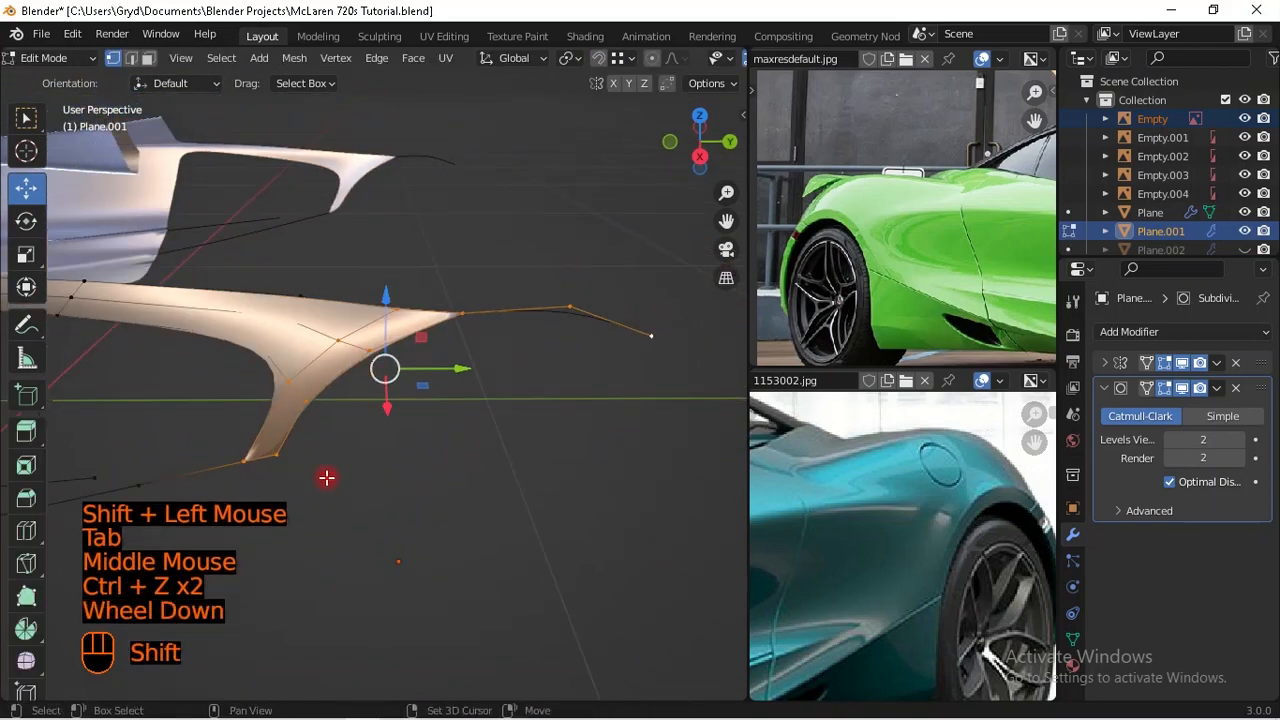
# Step: Examine the open area between the door's rear edge, the crease lines and the wheel arch against the side blueprint
pyautogui.keyDown('shift'); pyautogui.moveTo(326, 477); pyautogui.dragTo(417, 397, button='middle'); pyautogui.keyUp('shift')
pyautogui.press('KP_3')
pyautogui.click(406, 451)
pyautogui.keyDown('shift'); pyautogui.moveTo(406, 451); pyautogui.dragTo(434, 389, button='middle'); pyautogui.keyUp('shift')
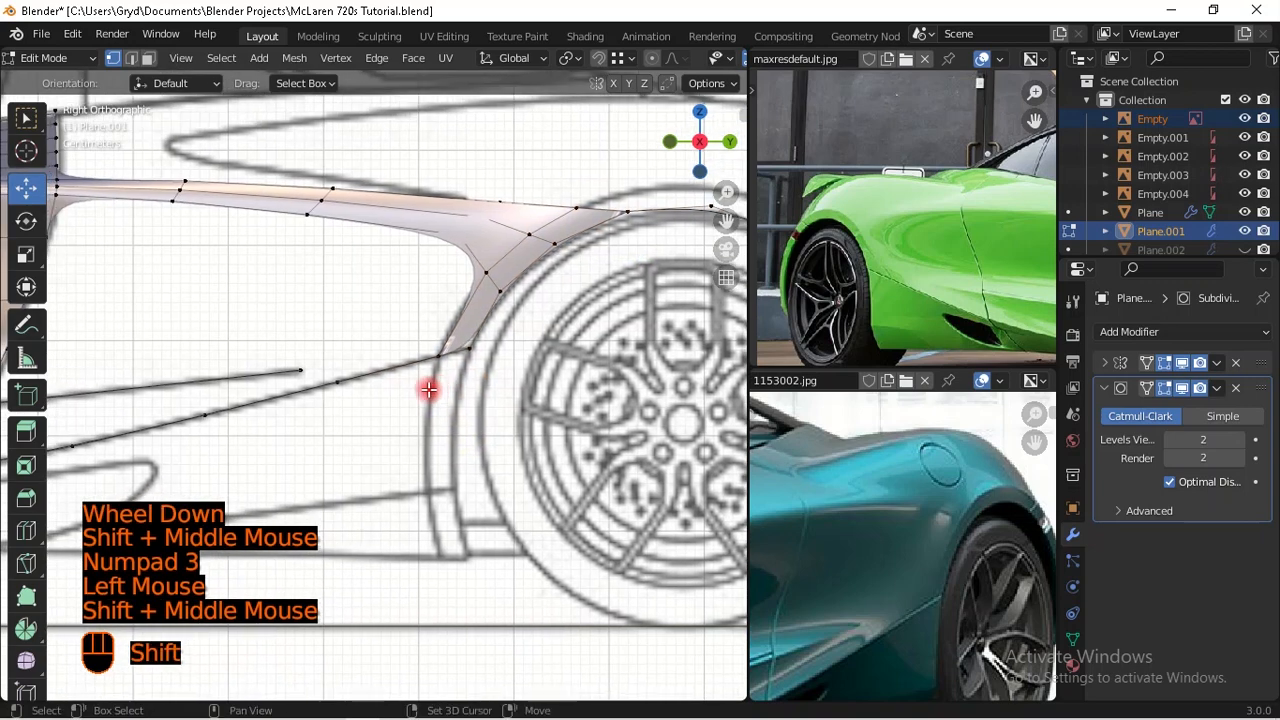
pyautogui.scroll(1, 409, 338)
pyautogui.scroll(-2, 452, 272)
pyautogui.keyDown('shift'); pyautogui.moveTo(449, 260); pyautogui.dragTo(570, 313, button='middle'); pyautogui.keyUp('shift')
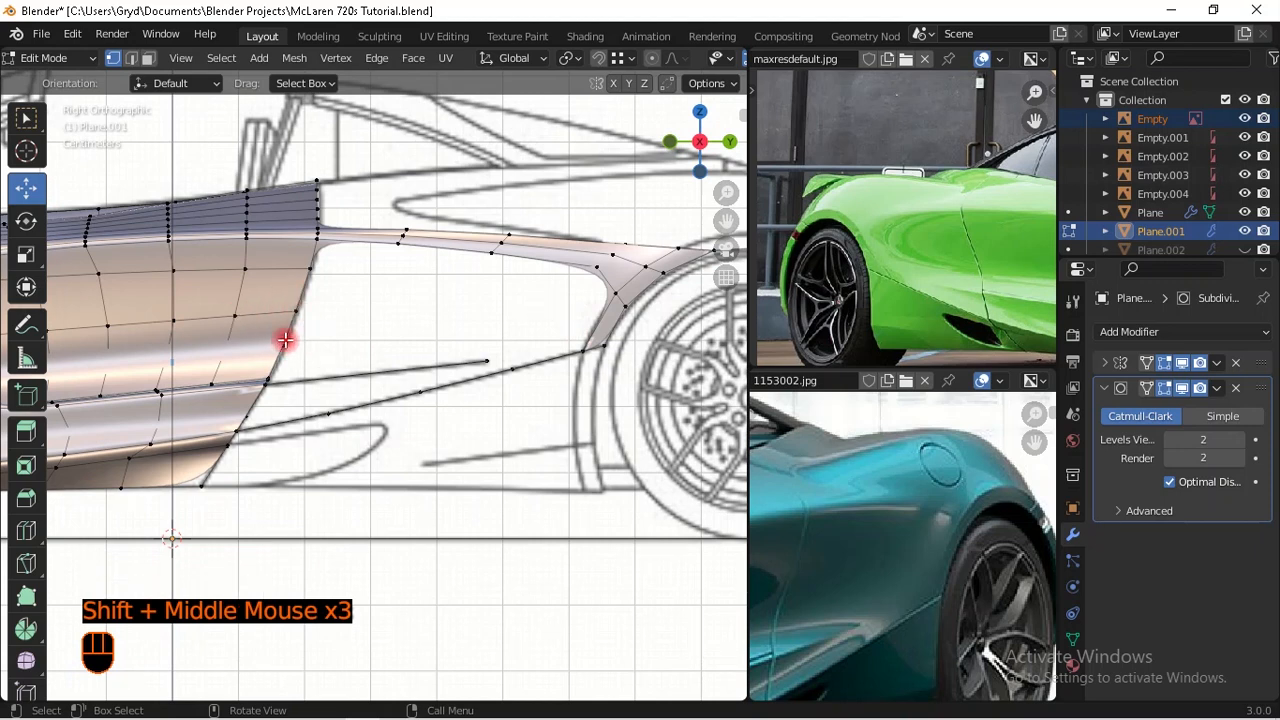
pyautogui.click(306, 294)
pyautogui.click(297, 326)
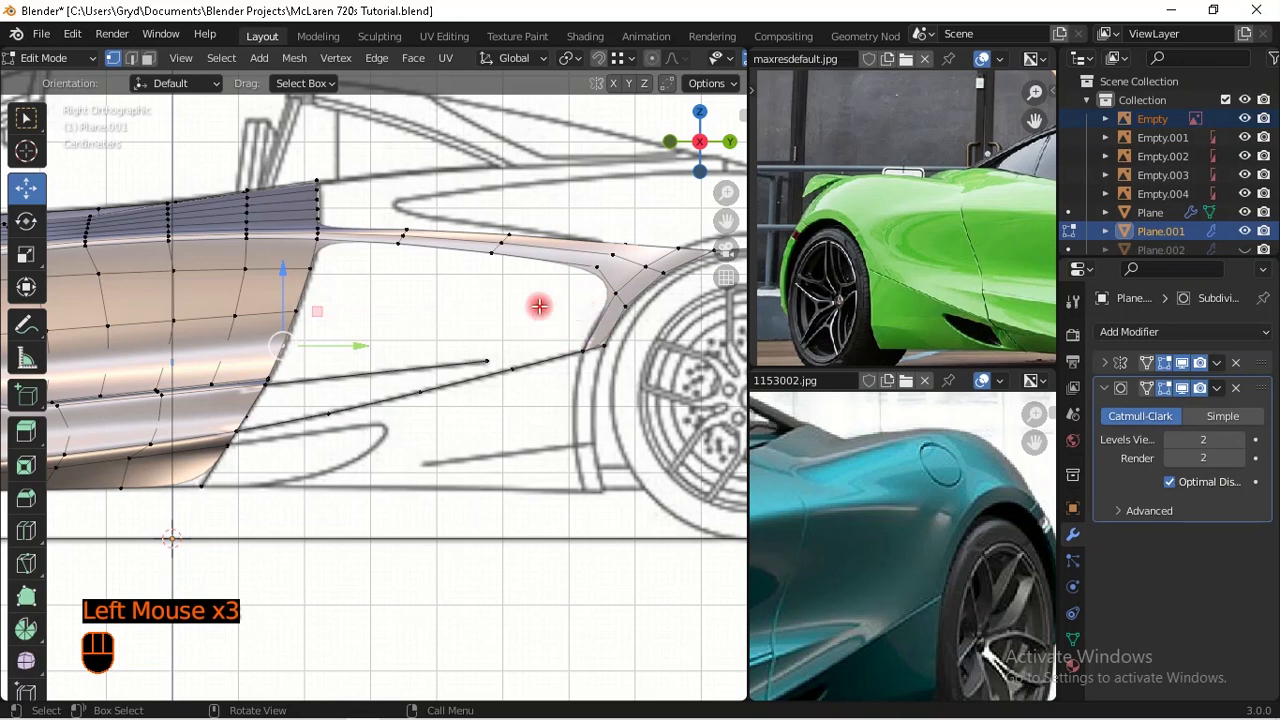
pyautogui.scroll(-2, 440, 302)
pyautogui.keyDown('shift'); pyautogui.moveTo(440, 302); pyautogui.dragTo(443, 354, button='middle'); pyautogui.keyUp('shift')
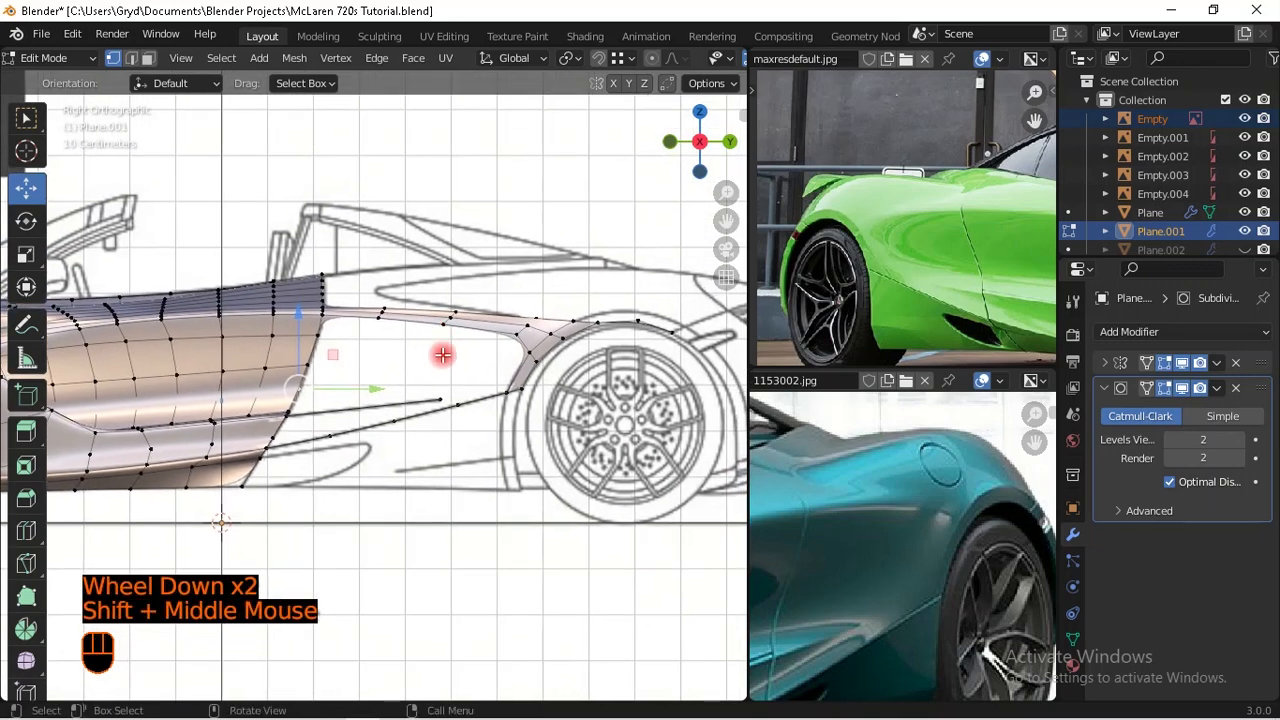
pyautogui.scroll(1, 371, 337)
pyautogui.keyDown('shift'); pyautogui.scroll(1, 367, 337); pyautogui.keyUp('shift')
pyautogui.keyDown('shift'); pyautogui.moveTo(367, 337); pyautogui.dragTo(369, 273, button='middle'); pyautogui.keyUp('shift')
pyautogui.scroll(1, 332, 331)
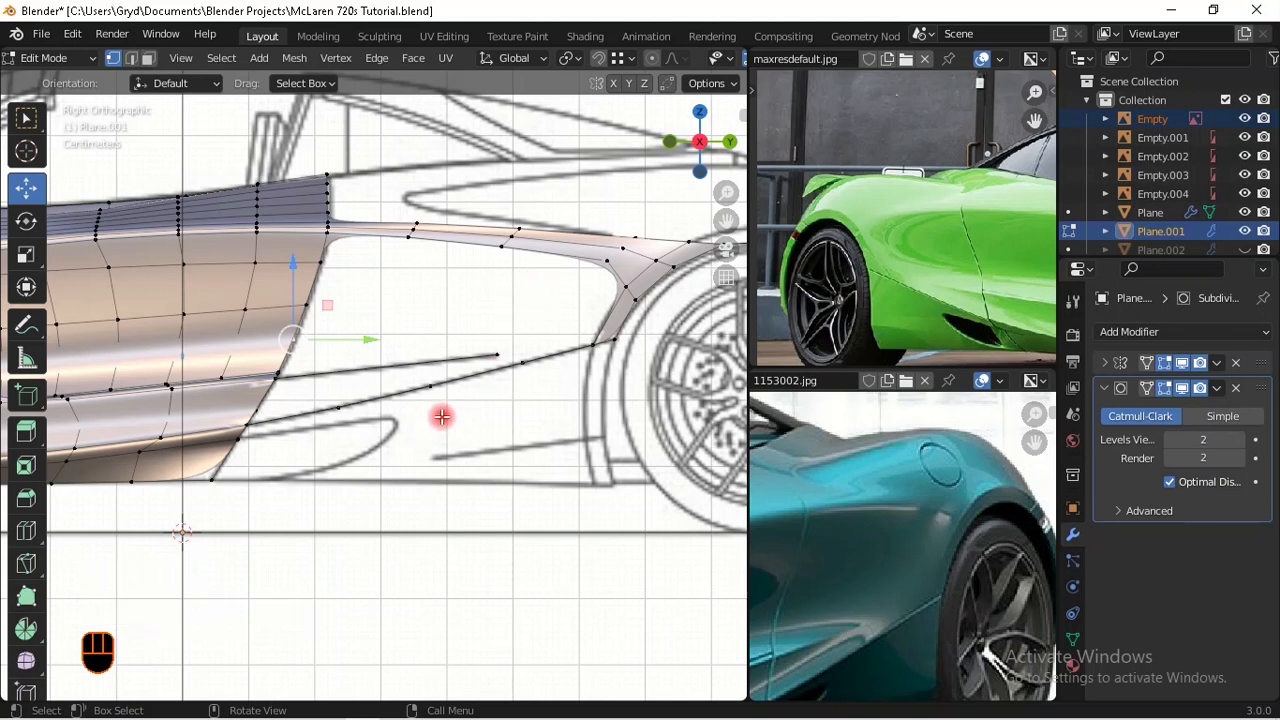
# Step: Annotate the planned surface flow from the door's rear edge toward the wheel arch and down past the crease lines
pyautogui.click(27, 338)
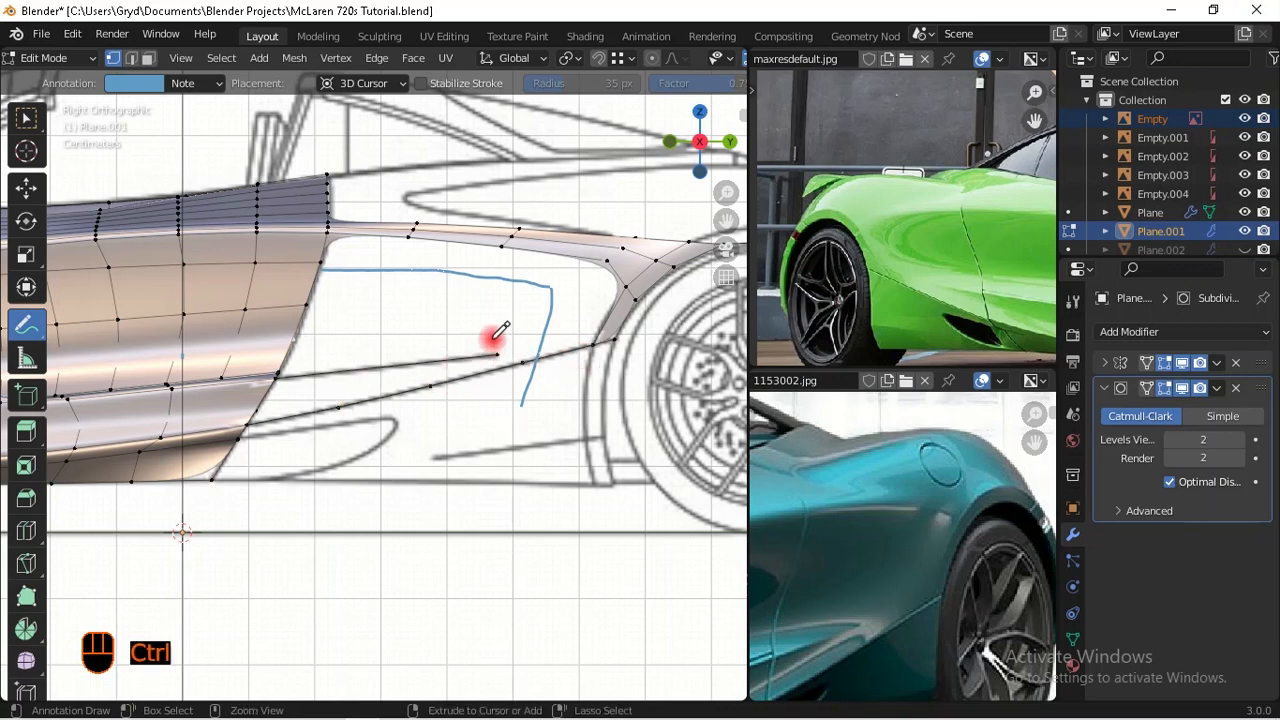
pyautogui.hotkey('ctrl', 'z')
pyautogui.hotkey('ctrl', 'z')
pyautogui.scroll(-2, 441, 348)
pyautogui.hotkey('ctrl', 'z')
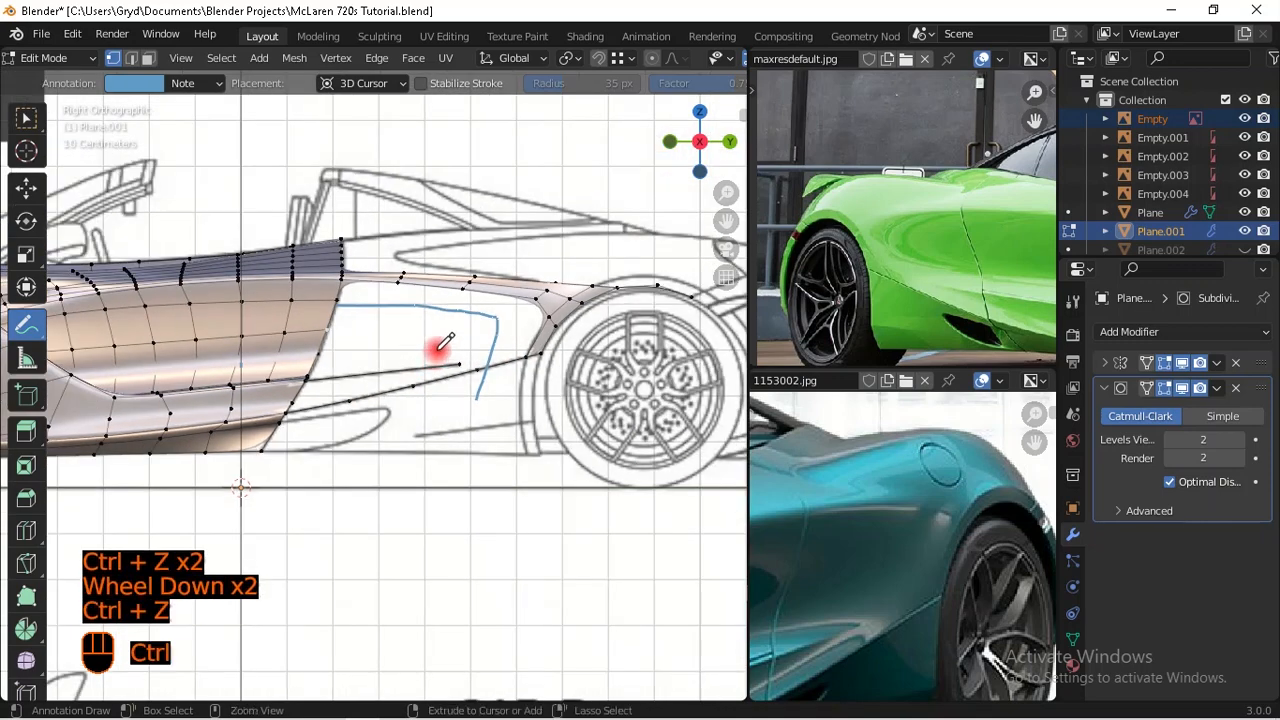
pyautogui.hotkey('ctrl', 'z')
pyautogui.hotkey('ctrl', 'shift', 'z')
pyautogui.hotkey('ctrl', 'shift', 'z')
pyautogui.hotkey('ctrl', 'shift', 'z')
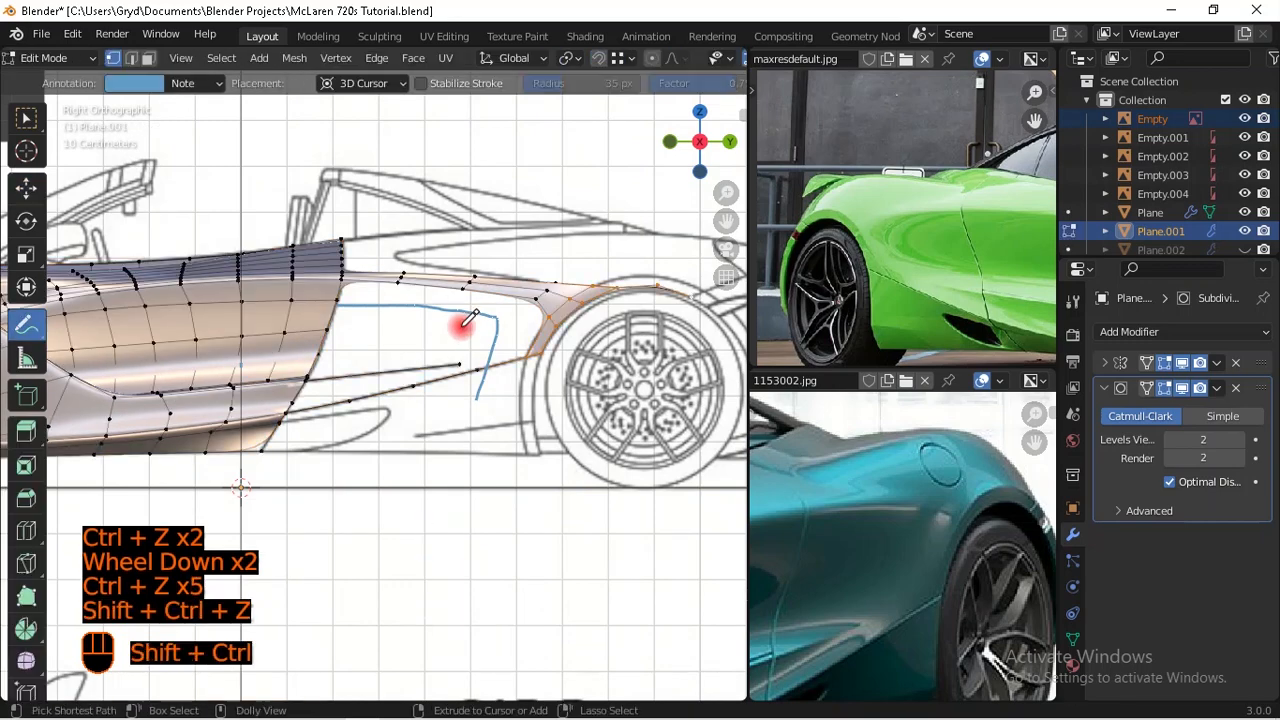
# Step: Erase the annotation strokes and return to the Move tool
pyautogui.scroll(-1, 495, 333)
pyautogui.moveTo(500, 330); pyautogui.dragTo(78, 280, button='middle')
pyautogui.moveTo(35, 335)
pyautogui.mouseDown()
pyautogui.moveTo(80, 330)
pyautogui.moveTo(143, 449)
pyautogui.mouseUp()
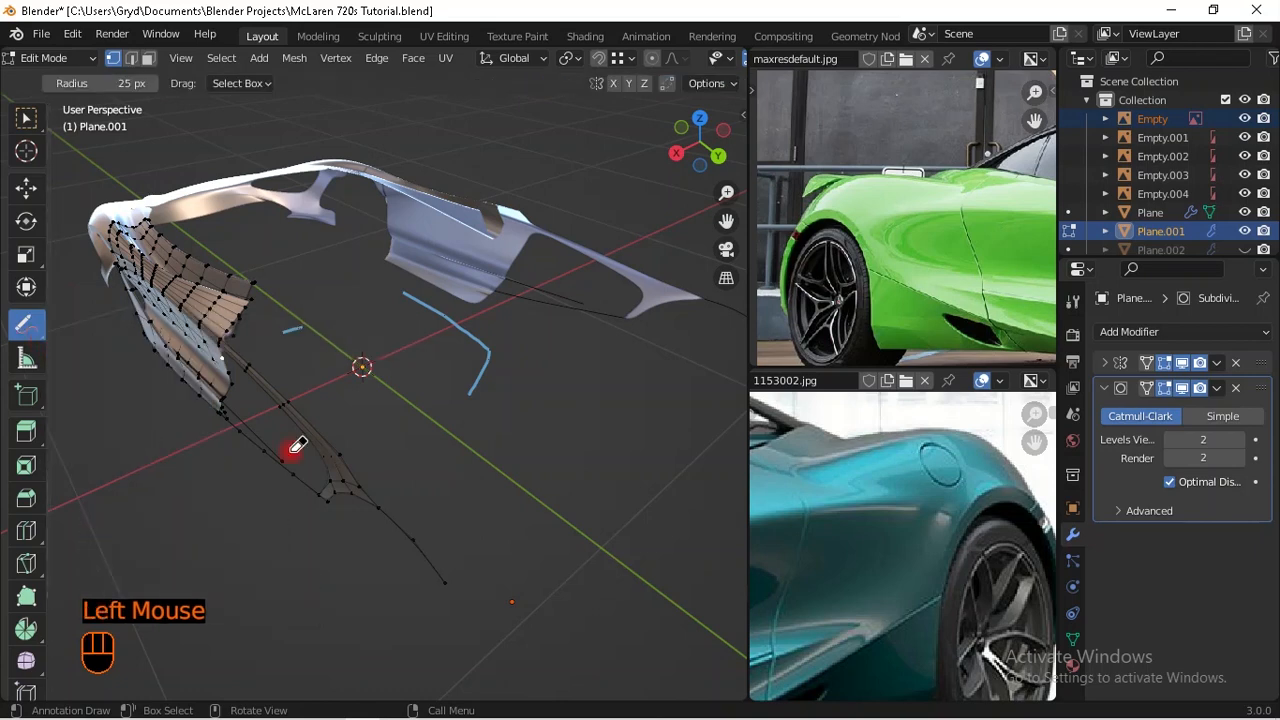
pyautogui.moveTo(517, 357); pyautogui.dragTo(484, 360)
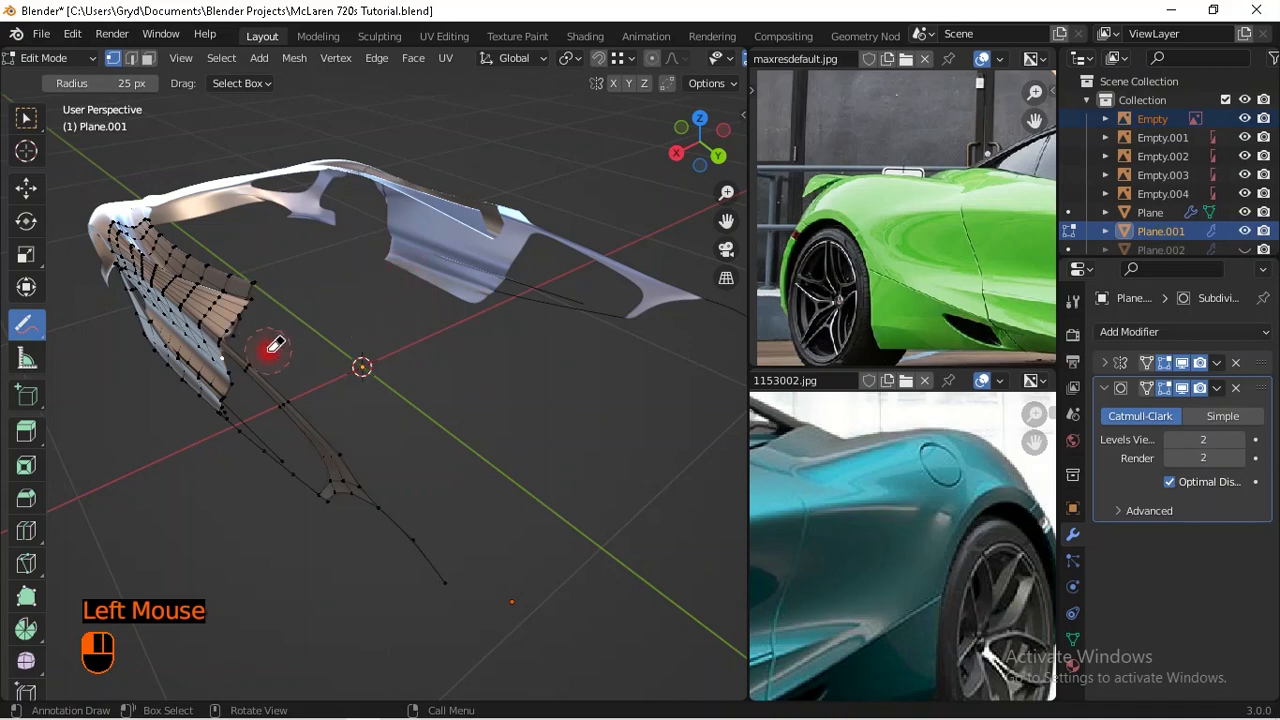
pyautogui.moveTo(245, 380); pyautogui.dragTo(90, 338, button='middle')
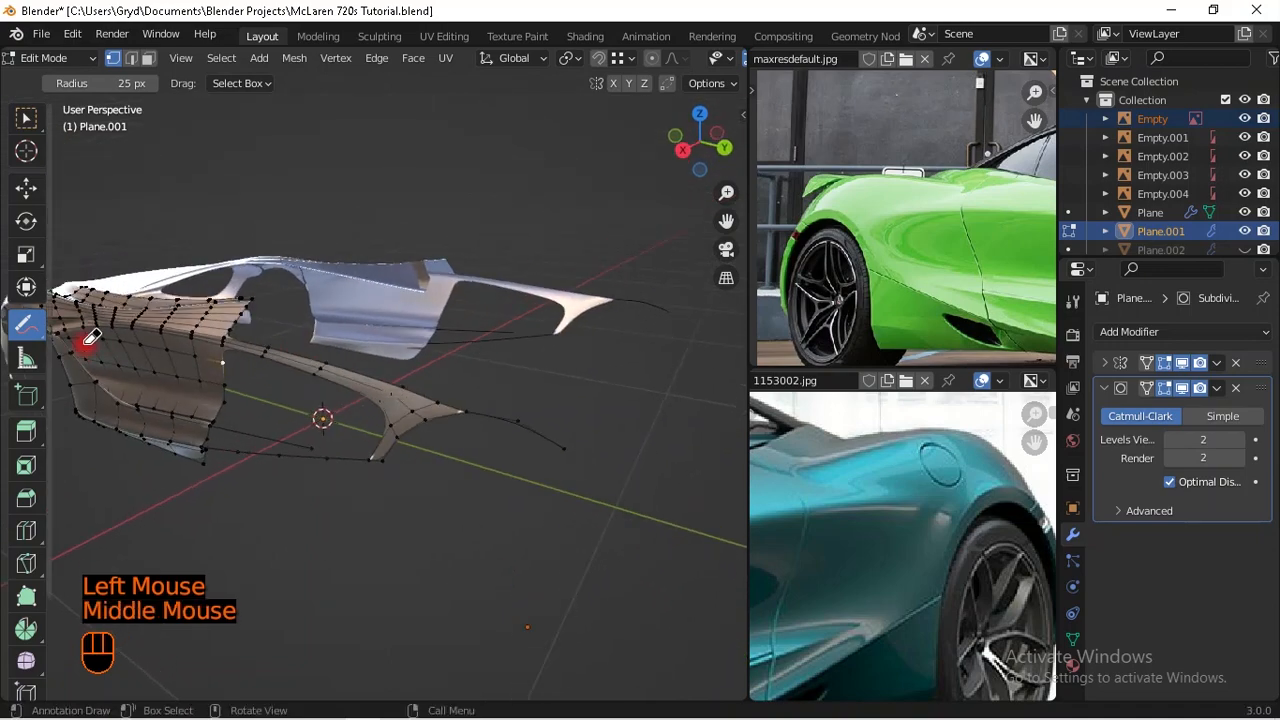
pyautogui.click(30, 325)
pyautogui.click(26, 187)
# Step: Examine the rear fender from several angles and compare the area behind the door with the blueprint and the teal car photo
pyautogui.moveTo(300, 385); pyautogui.dragTo(368, 379, button='middle')
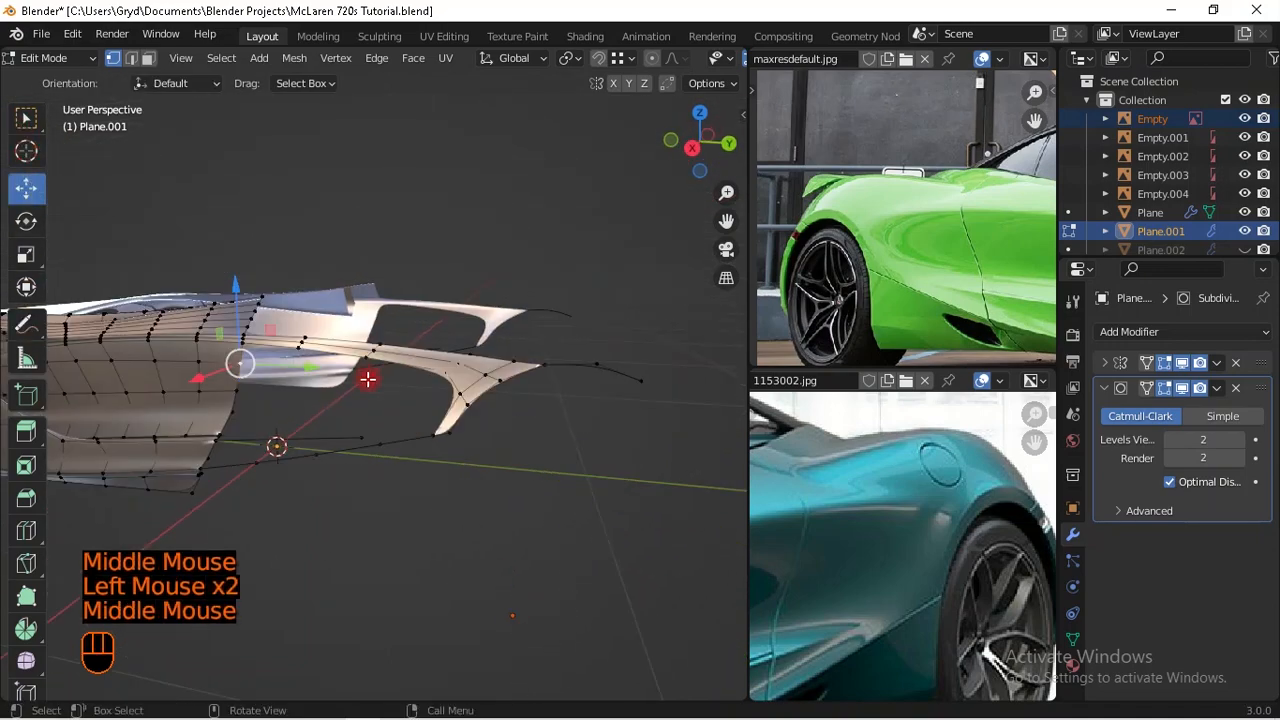
pyautogui.press('KP_3')
pyautogui.scroll(2, 454, 389)
pyautogui.scroll(1, 394, 400)
pyautogui.keyDown('shift'); pyautogui.moveTo(454, 389); pyautogui.dragTo(429, 306, button='middle'); pyautogui.keyUp('shift')
pyautogui.scroll(-1, 400, 358)
pyautogui.moveTo(517, 306); pyautogui.dragTo(537, 409, button='middle')
pyautogui.keyDown('shift'); pyautogui.scroll(1, 543, 437); pyautogui.keyUp('shift')
pyautogui.scroll(-1, 523, 323)
pyautogui.moveTo(523, 323); pyautogui.dragTo(483, 239, button='middle')
pyautogui.moveTo(487, 240); pyautogui.dragTo(473, 329, button='middle')
pyautogui.scroll(-1, 489, 294)
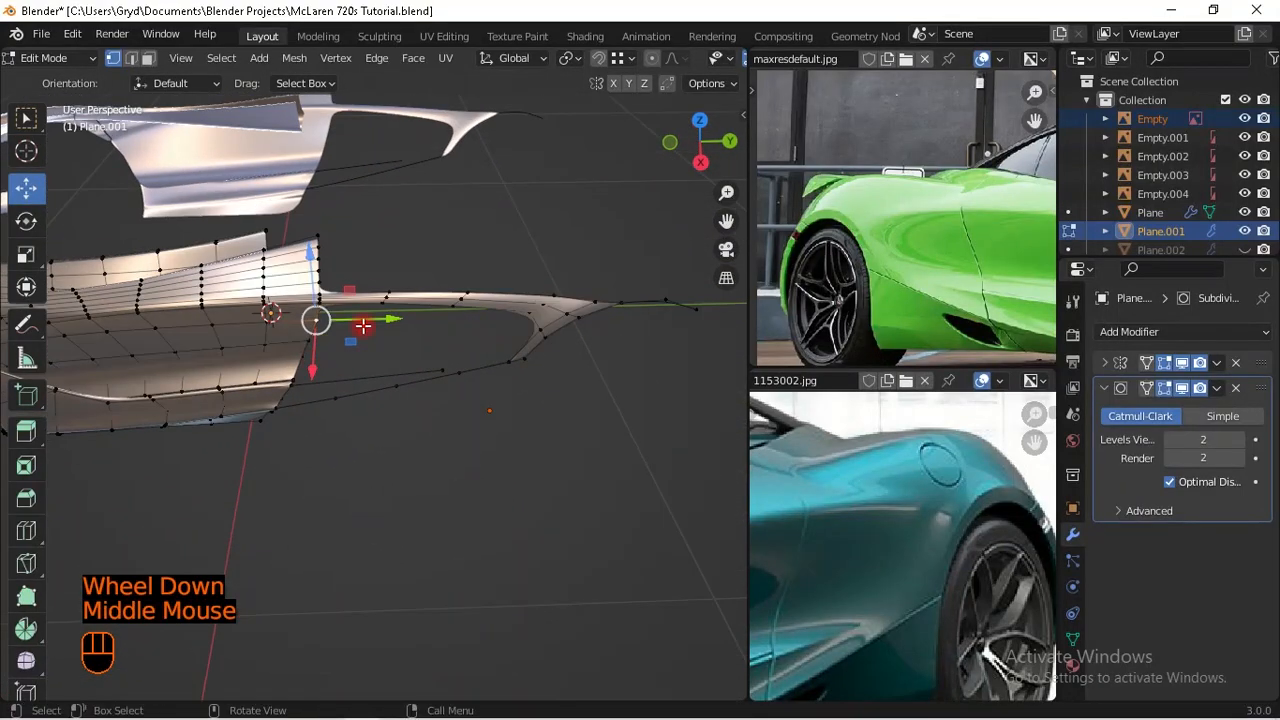
pyautogui.press('KP_3')
pyautogui.moveTo(414, 389); pyautogui.dragTo(427, 347, button='middle')
pyautogui.scroll(2, 374, 363)
pyautogui.moveTo(916, 458); pyautogui.dragTo(851, 522, button='middle')
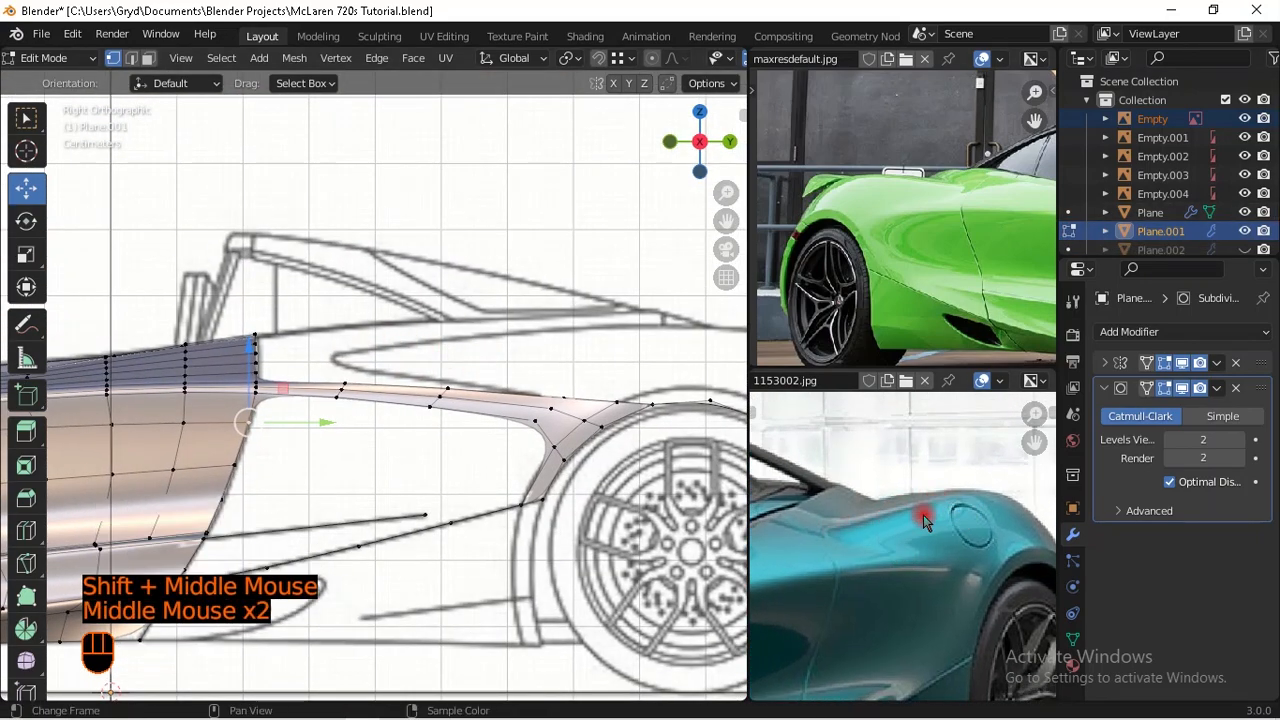
pyautogui.keyDown('shift'); pyautogui.moveTo(373, 333); pyautogui.dragTo(431, 343, button='middle'); pyautogui.keyUp('shift')
pyautogui.click(429, 406)
pyautogui.scroll(1, 429, 406)
pyautogui.scroll(2, 346, 368)
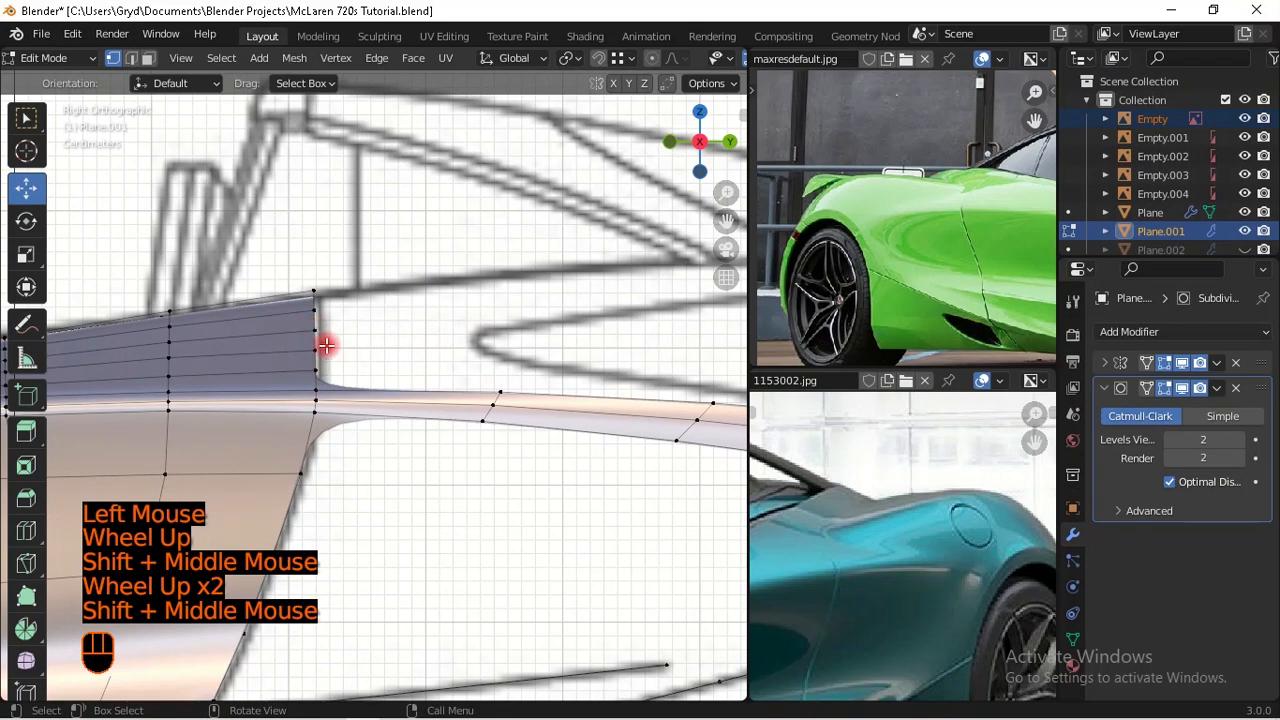
# Step: Extrude the upper edge segment at the door's rear edge rearward about 0.12 m to the blueprint's crease tip
pyautogui.moveTo(349, 357); pyautogui.dragTo(409, 349, button='middle')
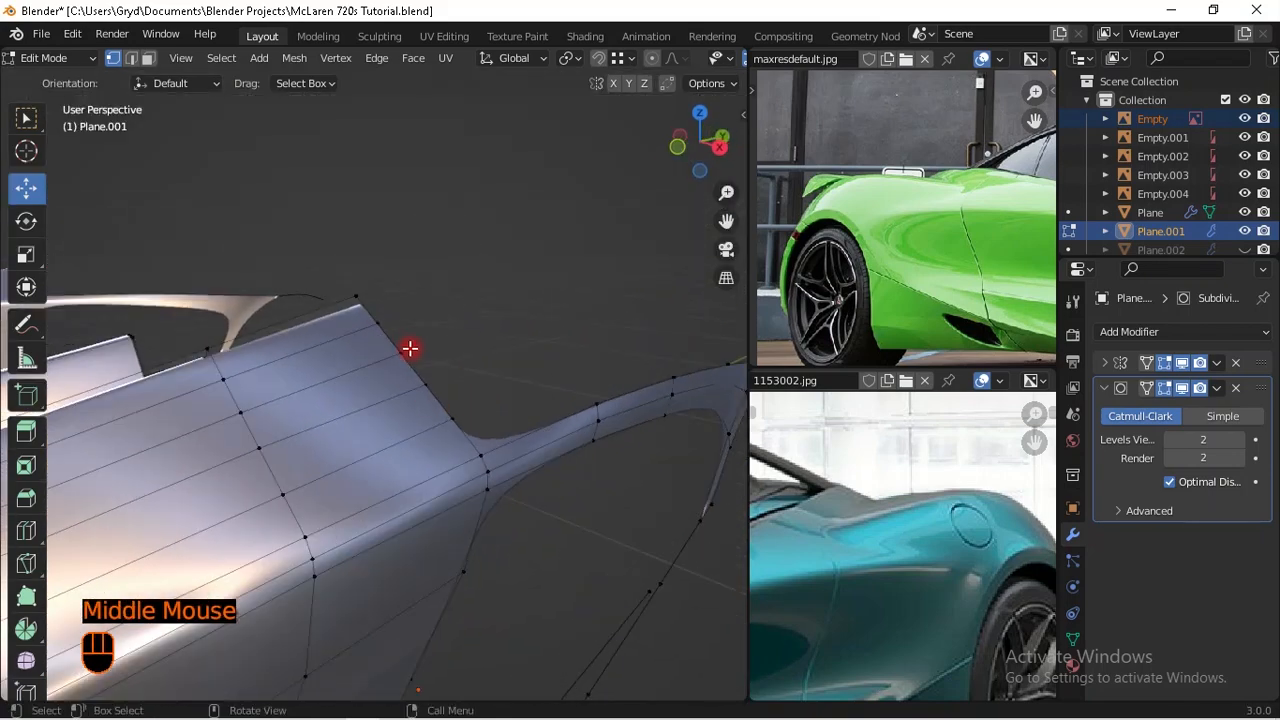
pyautogui.press('KP_3')
pyautogui.scroll(-1, 409, 334)
pyautogui.keyDown('shift'); pyautogui.moveTo(486, 337); pyautogui.dragTo(478, 336, button='middle'); pyautogui.keyUp('shift')
pyautogui.scroll(2, 323, 331)
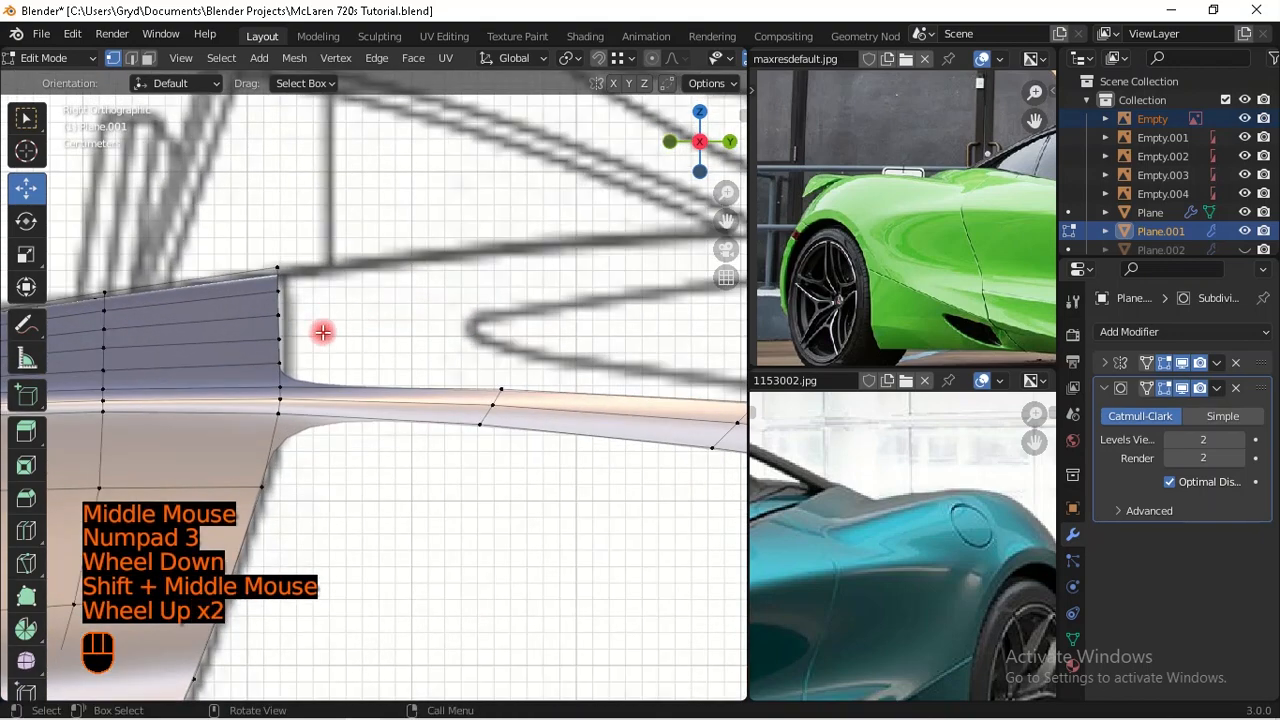
pyautogui.moveTo(303, 307); pyautogui.dragTo(266, 340)
pyautogui.scroll(-2, 354, 323)
pyautogui.press('e')
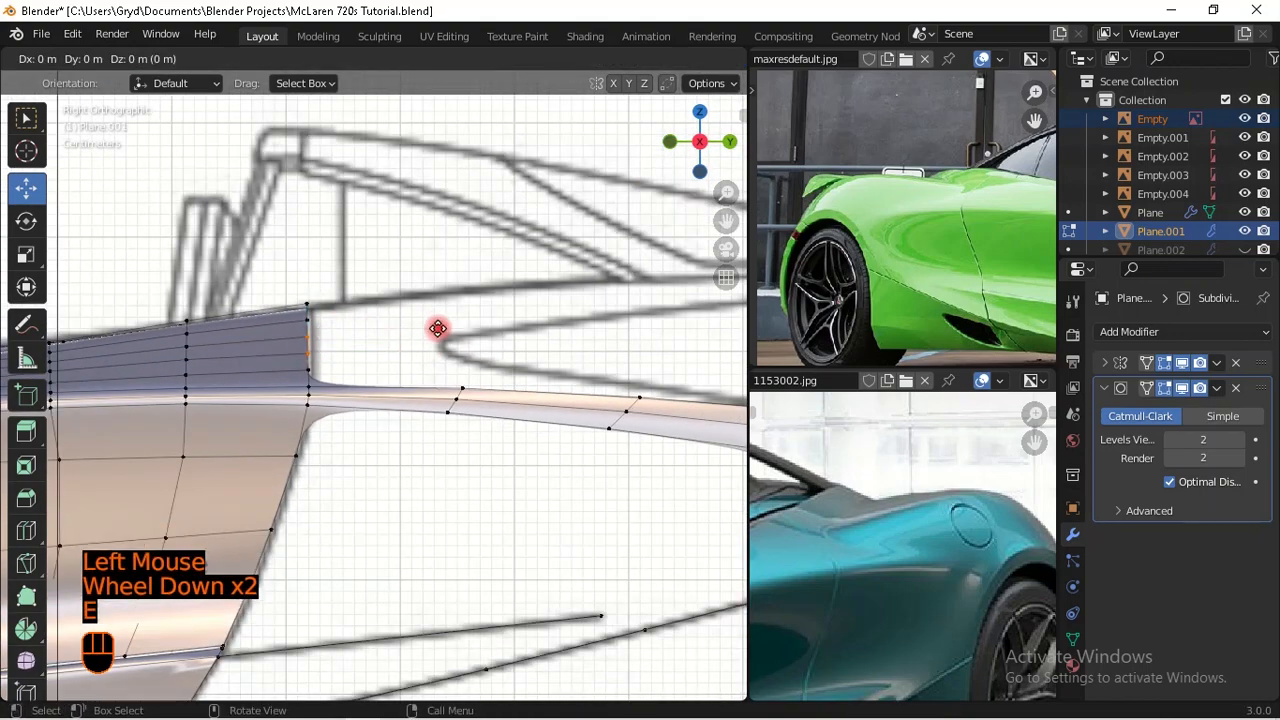
pyautogui.press('shift')
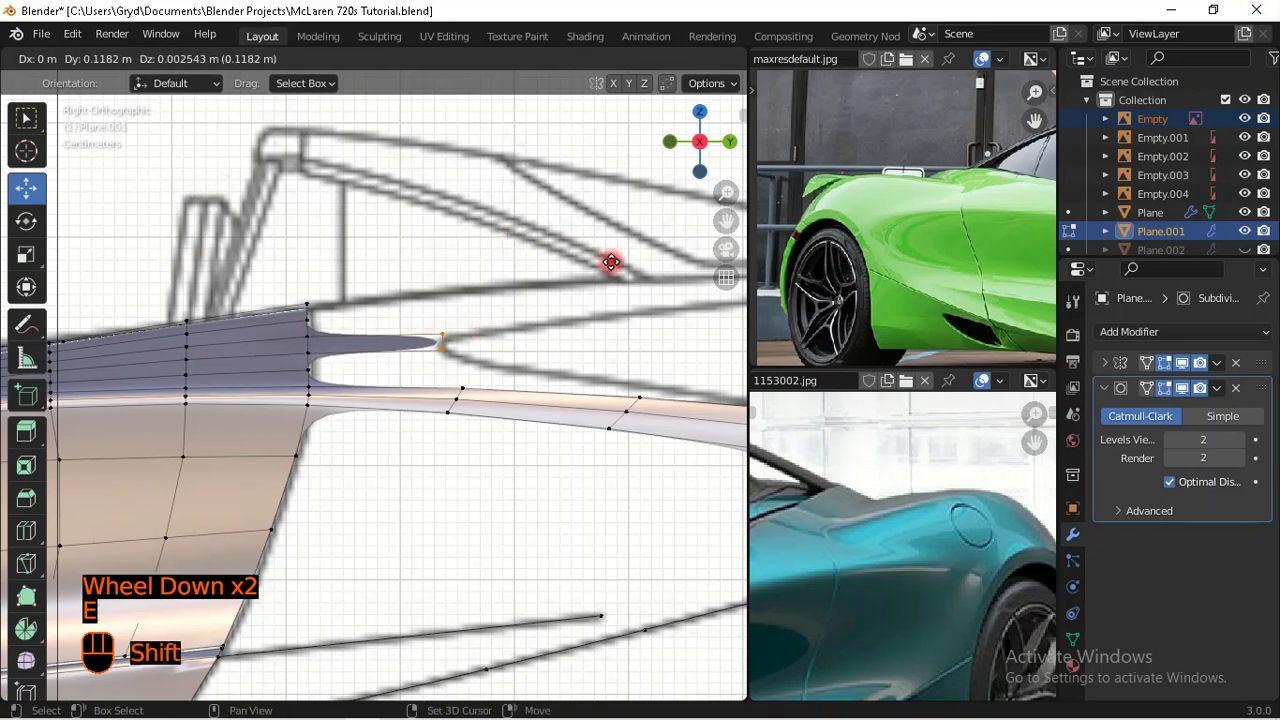
pyautogui.keyDown('shift'); pyautogui.click(636, 263); pyautogui.keyUp('shift')
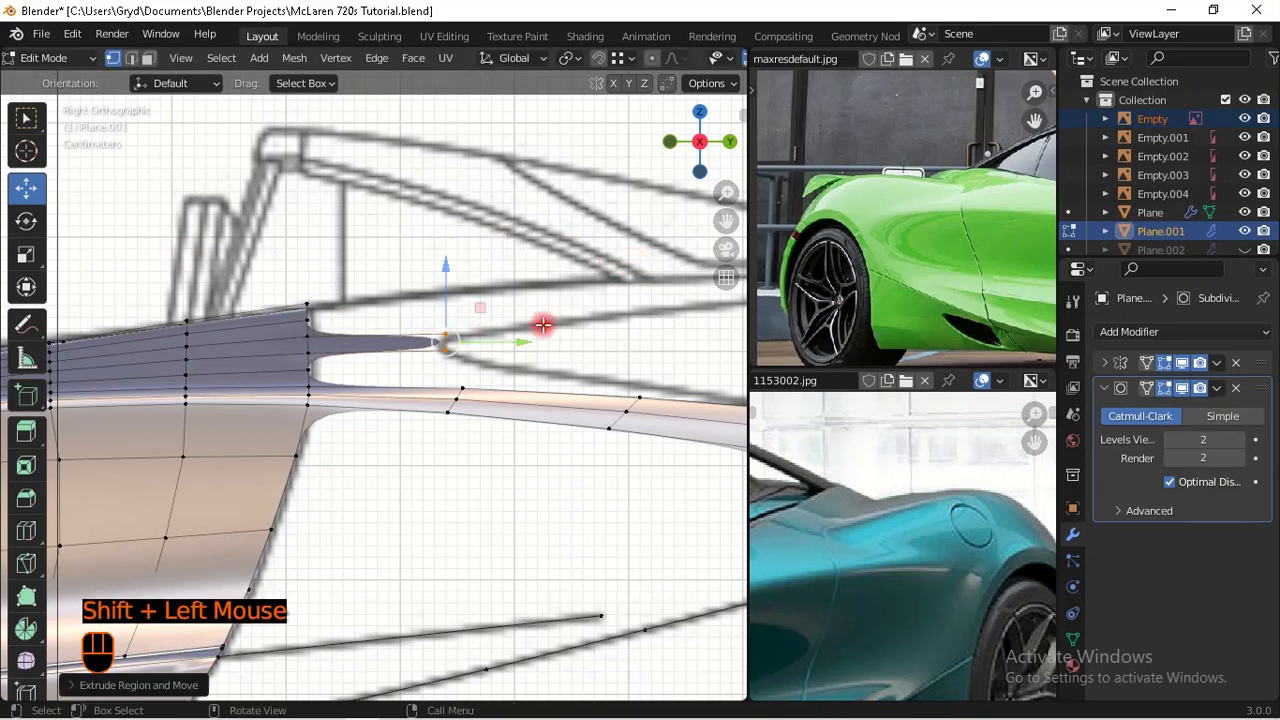
# Step: Move the extruded strip's end edge inward in the top view to meet the tip of the blueprint's pointed outline
pyautogui.press('KP_7')
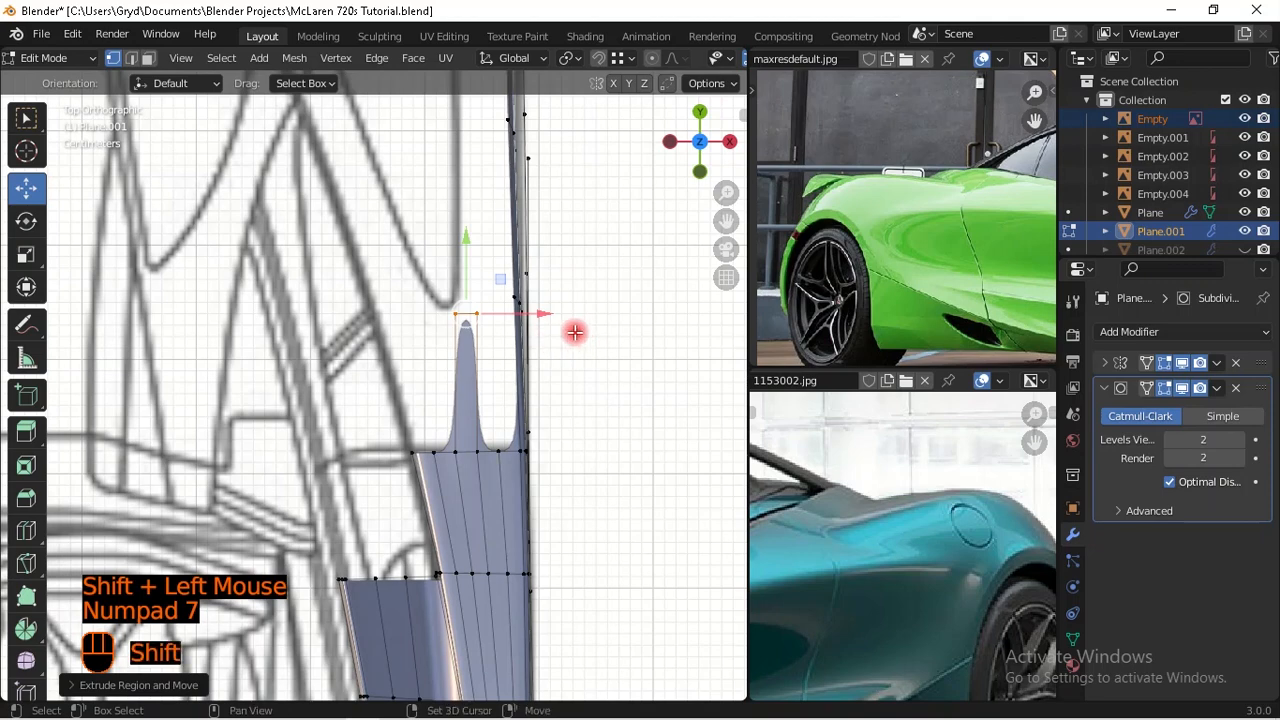
pyautogui.keyDown('shift'); pyautogui.moveTo(571, 334); pyautogui.dragTo(521, 305, button='middle'); pyautogui.keyUp('shift')
pyautogui.keyDown('shift'); pyautogui.moveTo(511, 300); pyautogui.dragTo(485, 289); pyautogui.keyUp('shift')
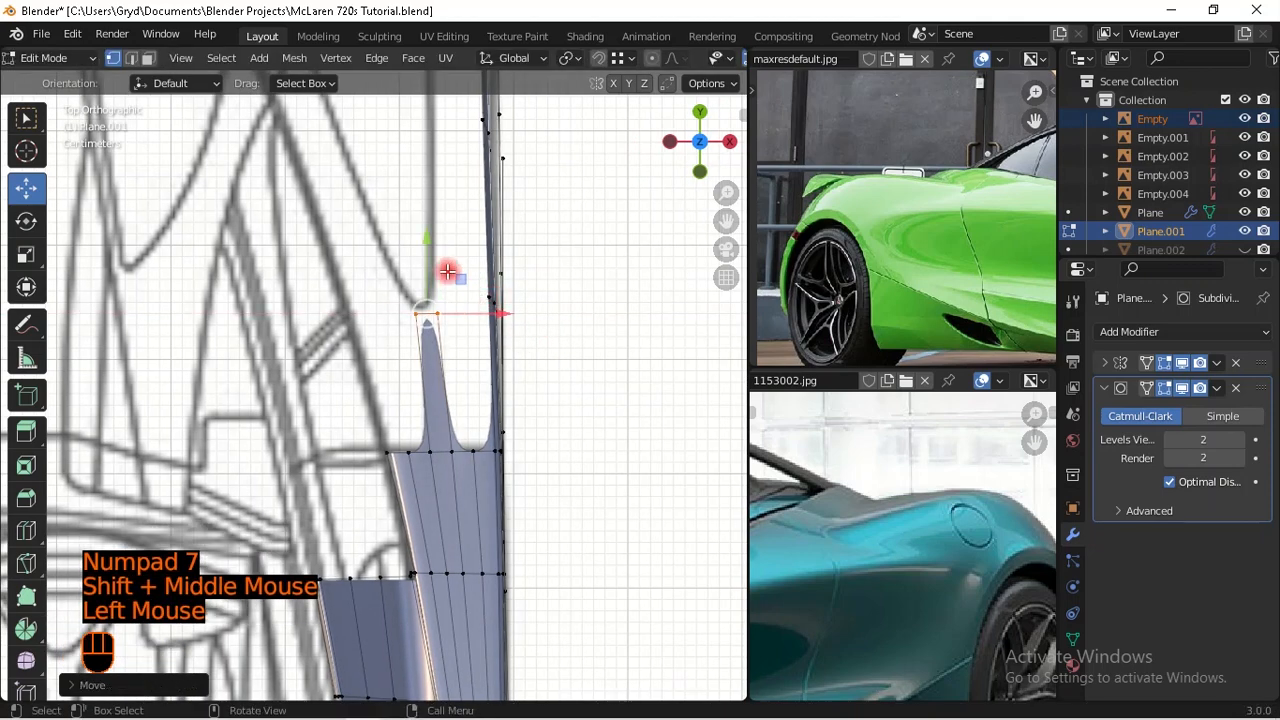
# Step: Annotate the body's shoulder slope over the front-view wireframe, erase the strokes and return to the Move tool
pyautogui.moveTo(506, 320); pyautogui.dragTo(540, 371, button='middle')
pyautogui.press('KP_1')
pyautogui.scroll(2, 540, 350)
pyautogui.hotkey('shift', 'z')
pyautogui.scroll(2, 543, 317)
pyautogui.keyDown('shift'); pyautogui.moveTo(543, 317); pyautogui.dragTo(333, 303, button='middle'); pyautogui.keyUp('shift')
pyautogui.scroll(1, 391, 314)
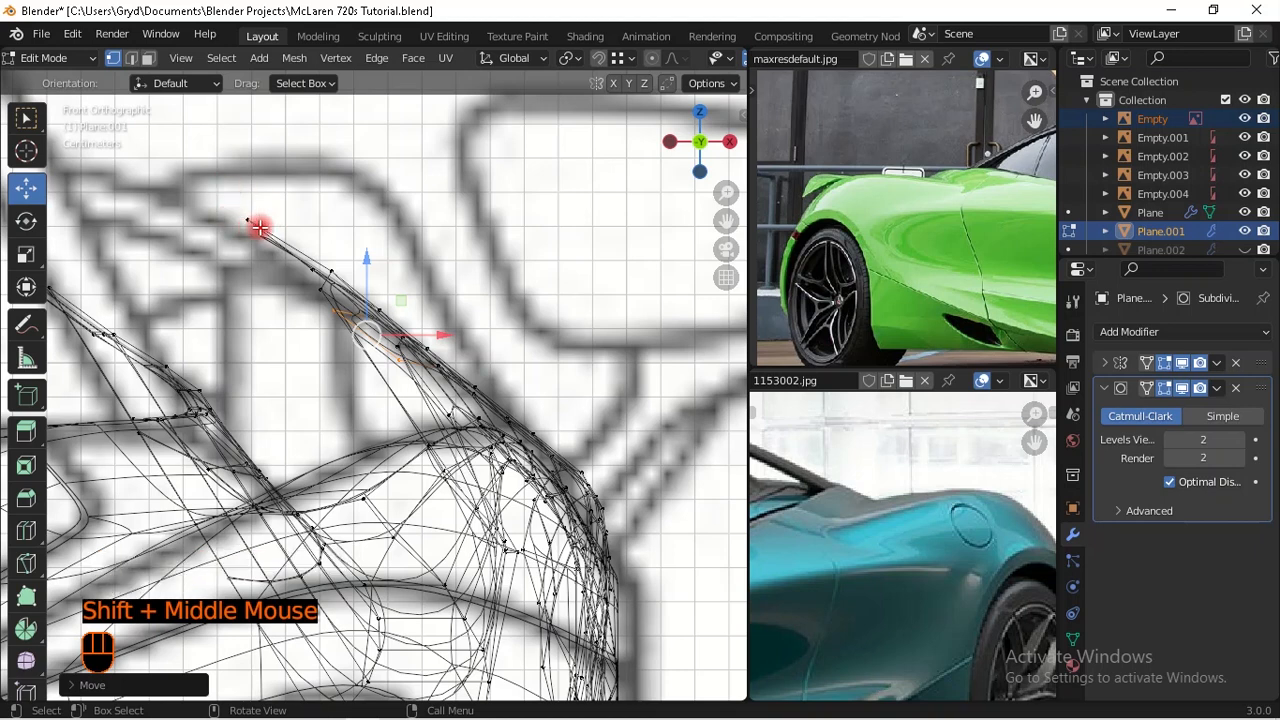
pyautogui.click(24, 330)
pyautogui.moveTo(24, 330); pyautogui.dragTo(100, 331)
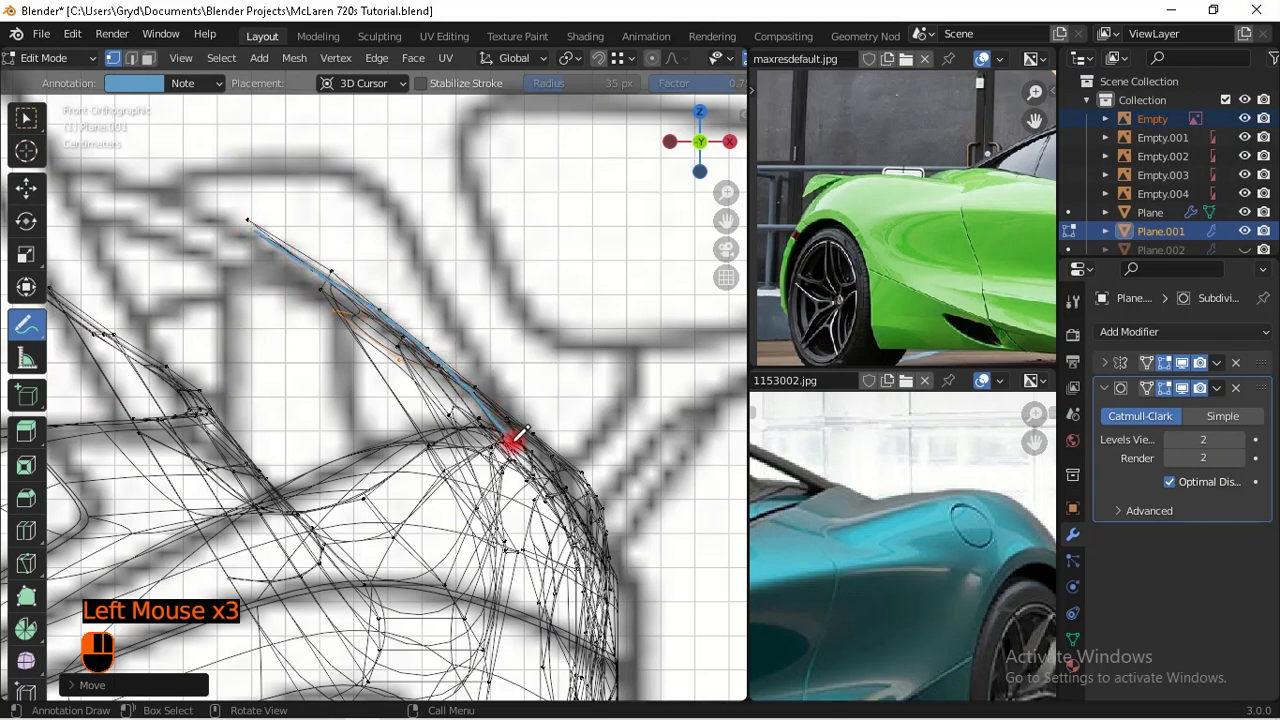
pyautogui.moveTo(512, 438); pyautogui.dragTo(510, 440)
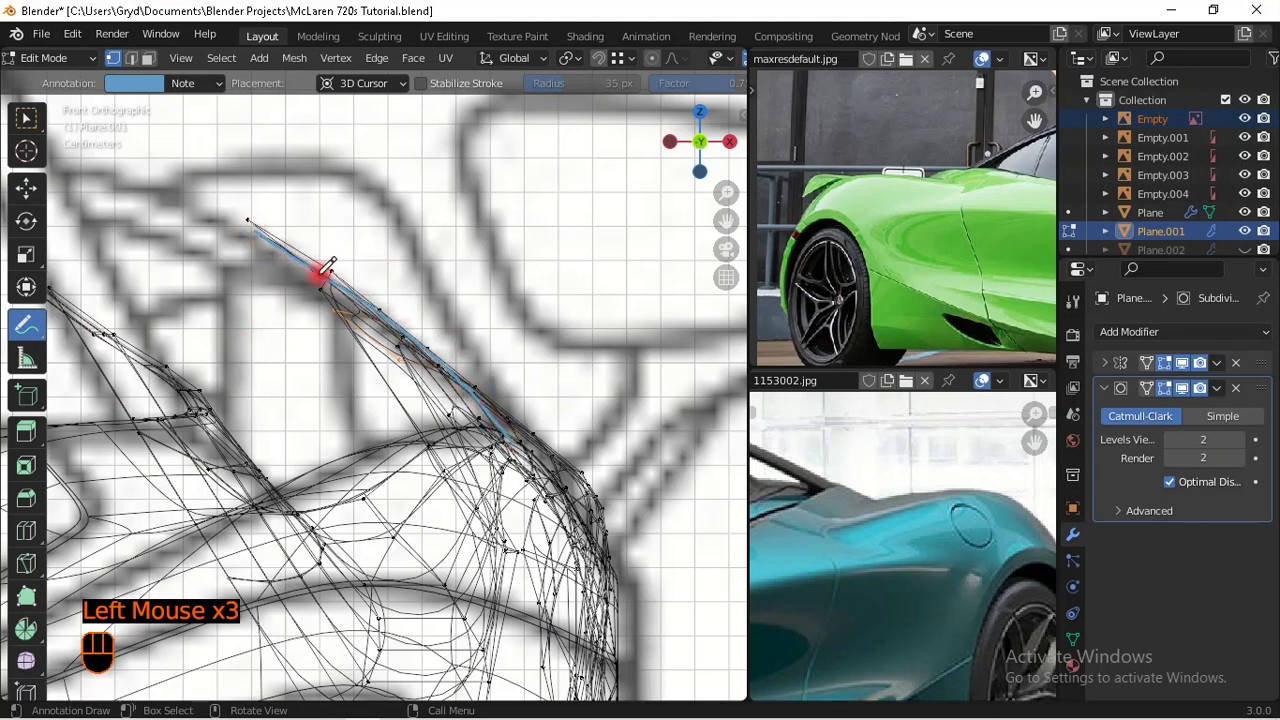
pyautogui.click(28, 324)
pyautogui.moveTo(28, 324); pyautogui.dragTo(137, 424)
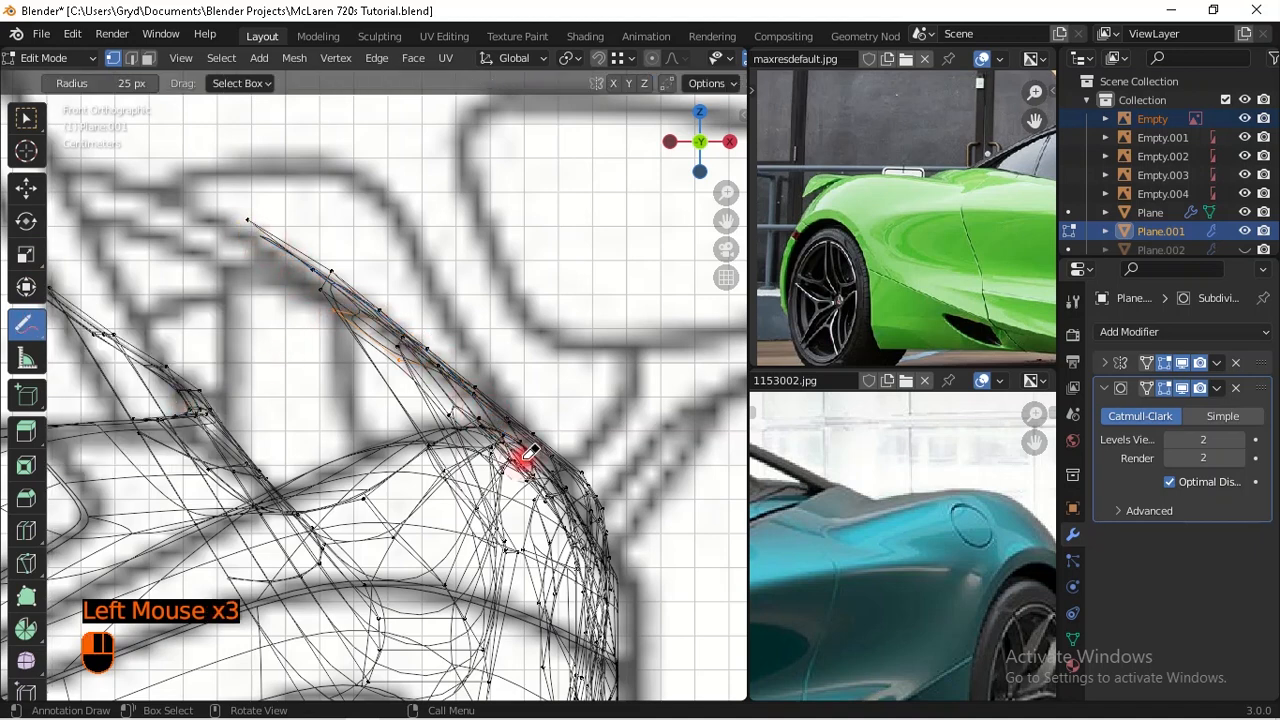
pyautogui.click(26, 187)
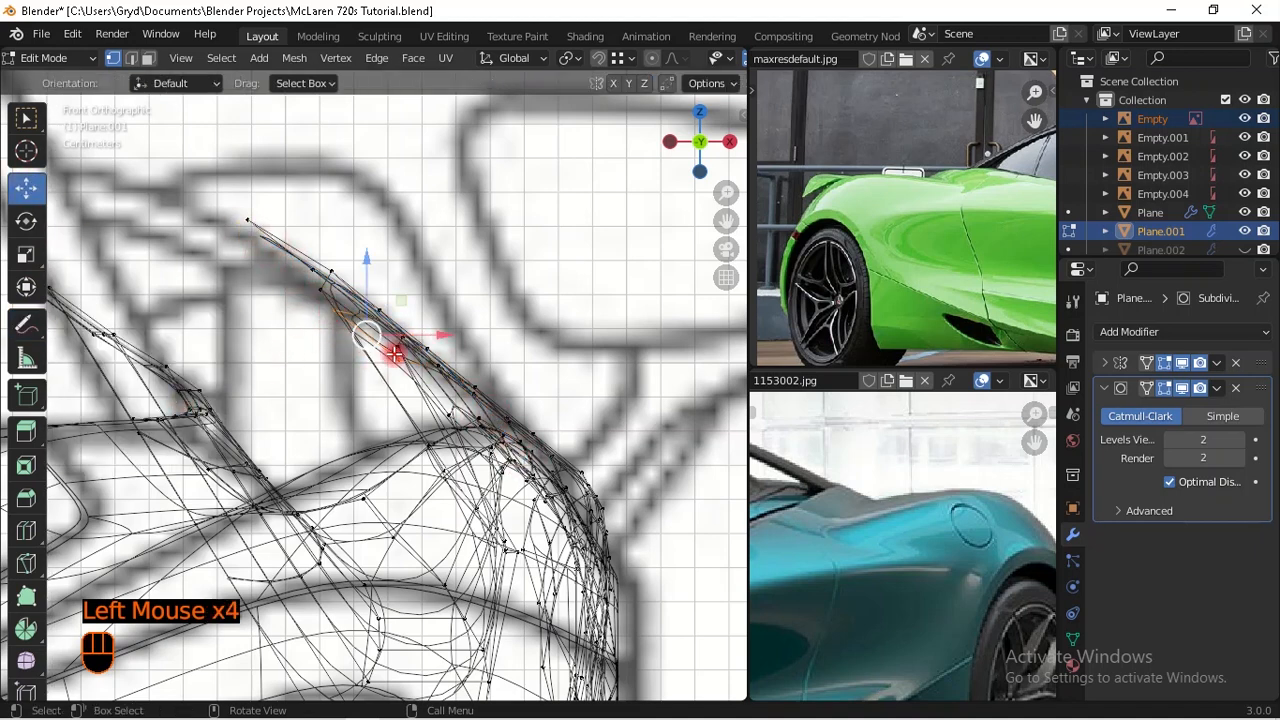
# Step: Move the strip's end edge up and outward in the front view to line up with the shoulder slope
pyautogui.scroll(2, 366, 334)
pyautogui.press('g')
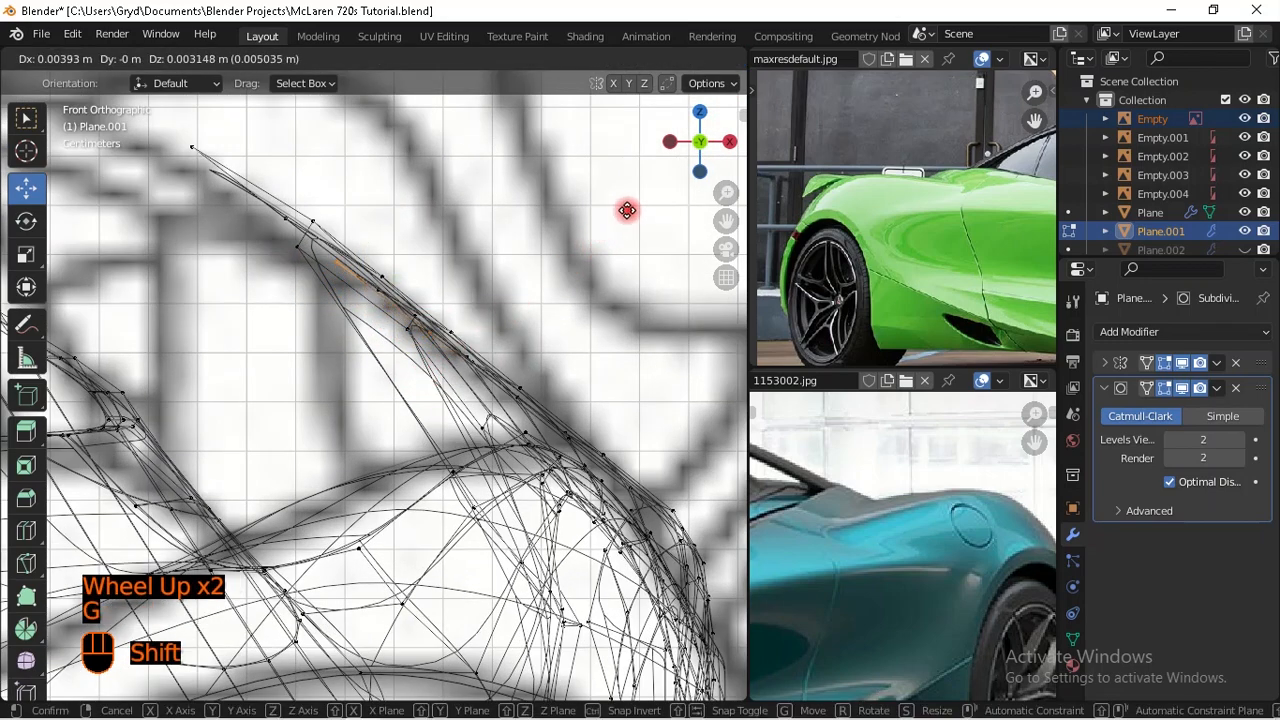
pyautogui.keyDown('shift'); pyautogui.click(400, 261); pyautogui.keyUp('shift')
# Step: Examine the extruded strip against the side and top blueprints, and check its shaded surface in Object Mode
pyautogui.scroll(-2, 384, 295)
pyautogui.scroll(1, 384, 295)
pyautogui.moveTo(384, 295); pyautogui.dragTo(600, 363, button='middle')
pyautogui.press('KP_3')
pyautogui.scroll(-2, 590, 364)
pyautogui.scroll(1, 518, 350)
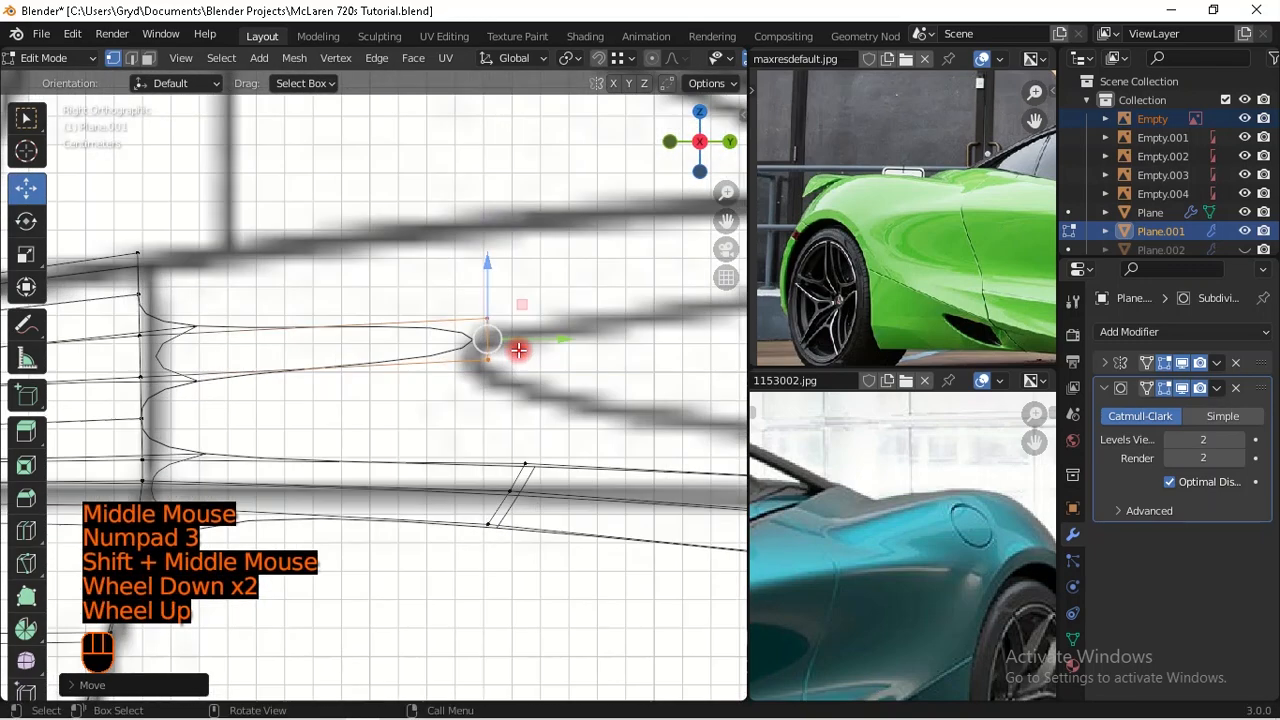
pyautogui.press('KP_7')
pyautogui.scroll(-1, 505, 322)
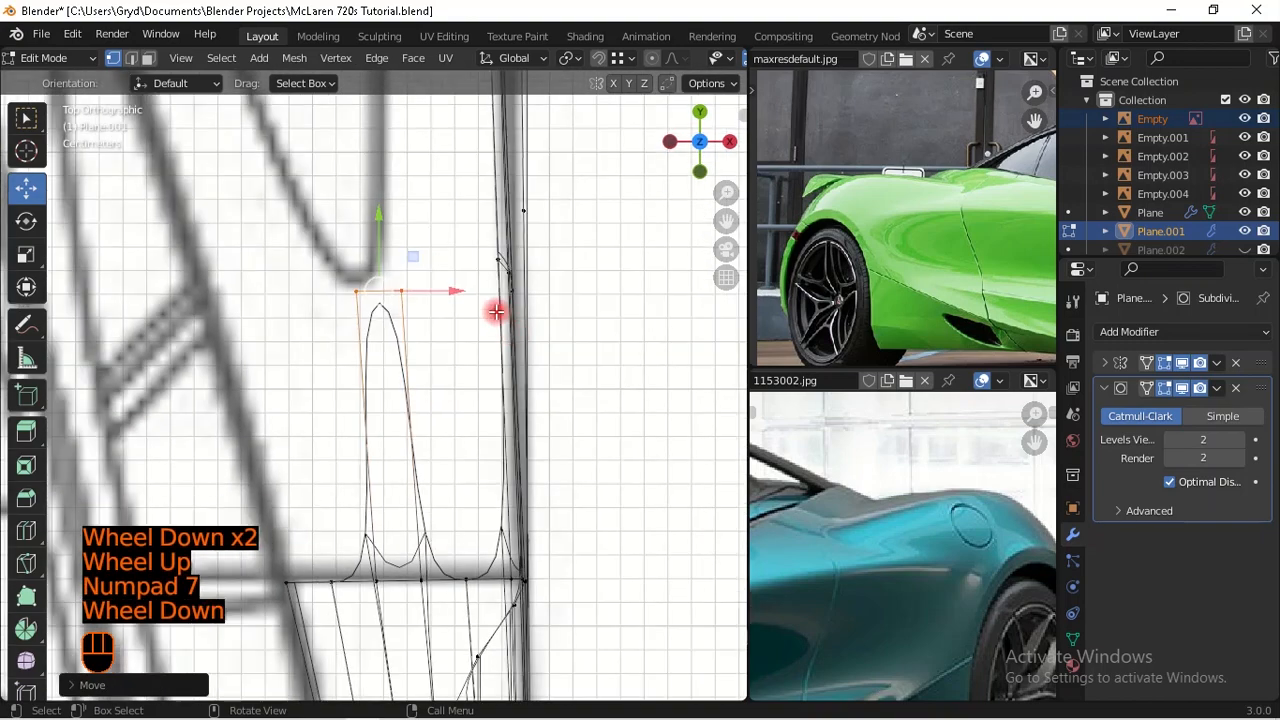
pyautogui.moveTo(490, 299)
pyautogui.mouseDown(button='middle')
pyautogui.moveTo(509, 303)
pyautogui.moveTo(509, 206)
pyautogui.moveTo(600, 366)
pyautogui.moveTo(389, 363)
pyautogui.moveTo(323, 480)
pyautogui.moveTo(254, 486)
pyautogui.moveTo(387, 461)
pyautogui.moveTo(400, 365)
pyautogui.moveTo(477, 431)
pyautogui.moveTo(391, 429)
pyautogui.moveTo(412, 422)
pyautogui.mouseUp(button='middle')
pyautogui.hotkey('shift', 'z')
pyautogui.scroll(-2, 598, 390)
pyautogui.press('Tab')
pyautogui.moveTo(412, 422); pyautogui.dragTo(474, 418, button='middle')
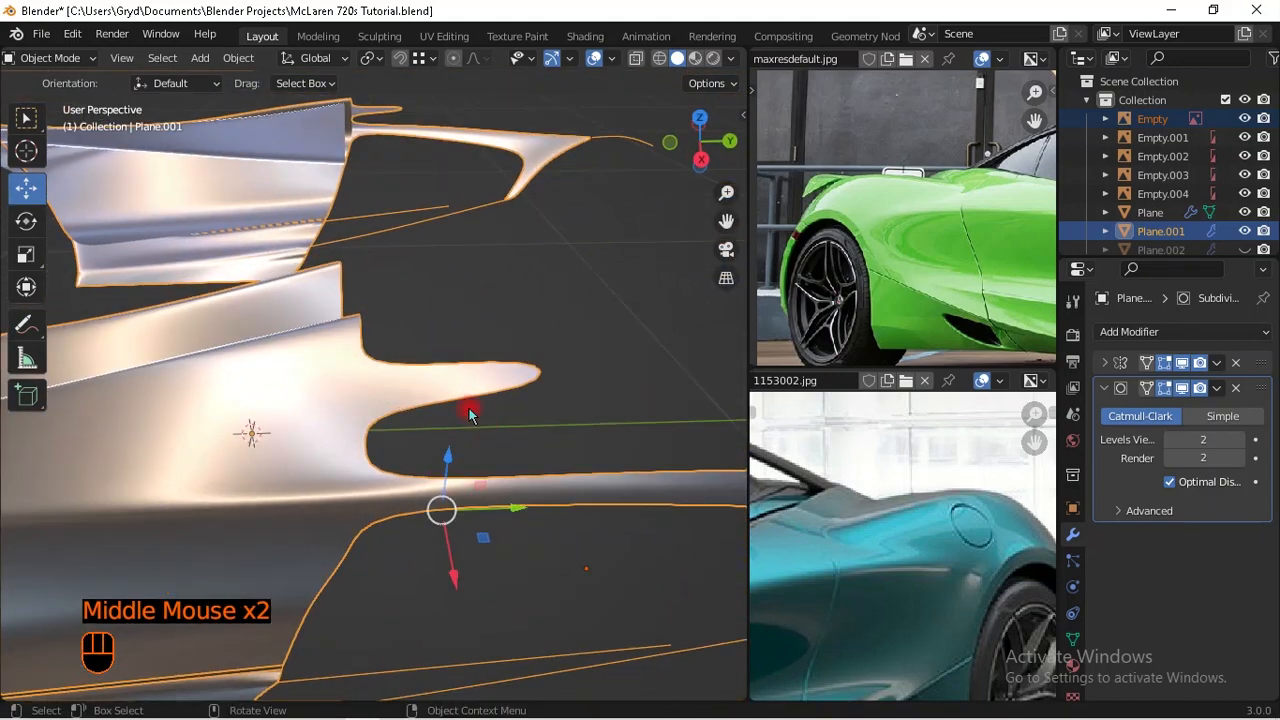
# Step: Return to Edit Mode and annotate the upper crease line running rearward from the strip's tip in the side view
pyautogui.press('KP_3')
pyautogui.keyDown('shift'); pyautogui.moveTo(517, 363); pyautogui.dragTo(443, 380, button='middle'); pyautogui.keyUp('shift')
pyautogui.press('Tab')
pyautogui.scroll(-1, 453, 381)
pyautogui.scroll(-2, 531, 389)
pyautogui.keyDown('shift'); pyautogui.moveTo(531, 389); pyautogui.dragTo(437, 371, button='middle'); pyautogui.keyUp('shift')
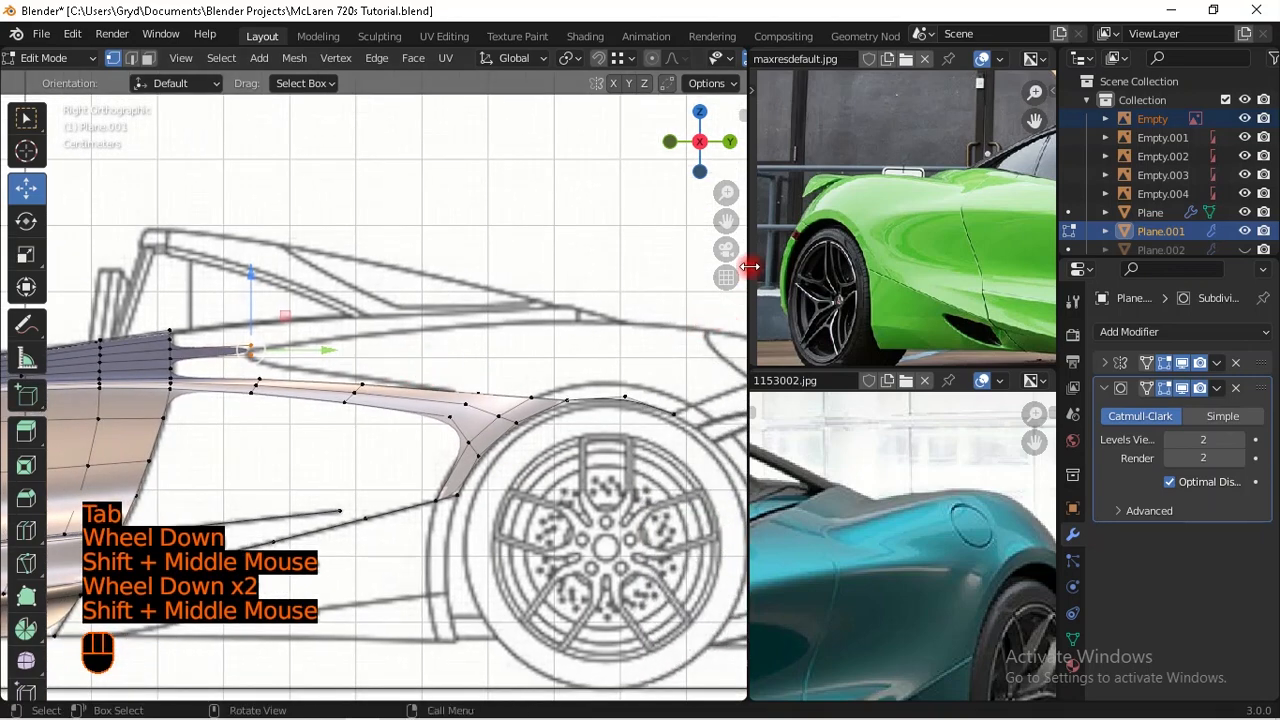
pyautogui.scroll(1, 383, 369)
pyautogui.keyDown('shift'); pyautogui.moveTo(383, 369); pyautogui.dragTo(400, 317, button='middle'); pyautogui.keyUp('shift')
pyautogui.scroll(-1, 189, 271)
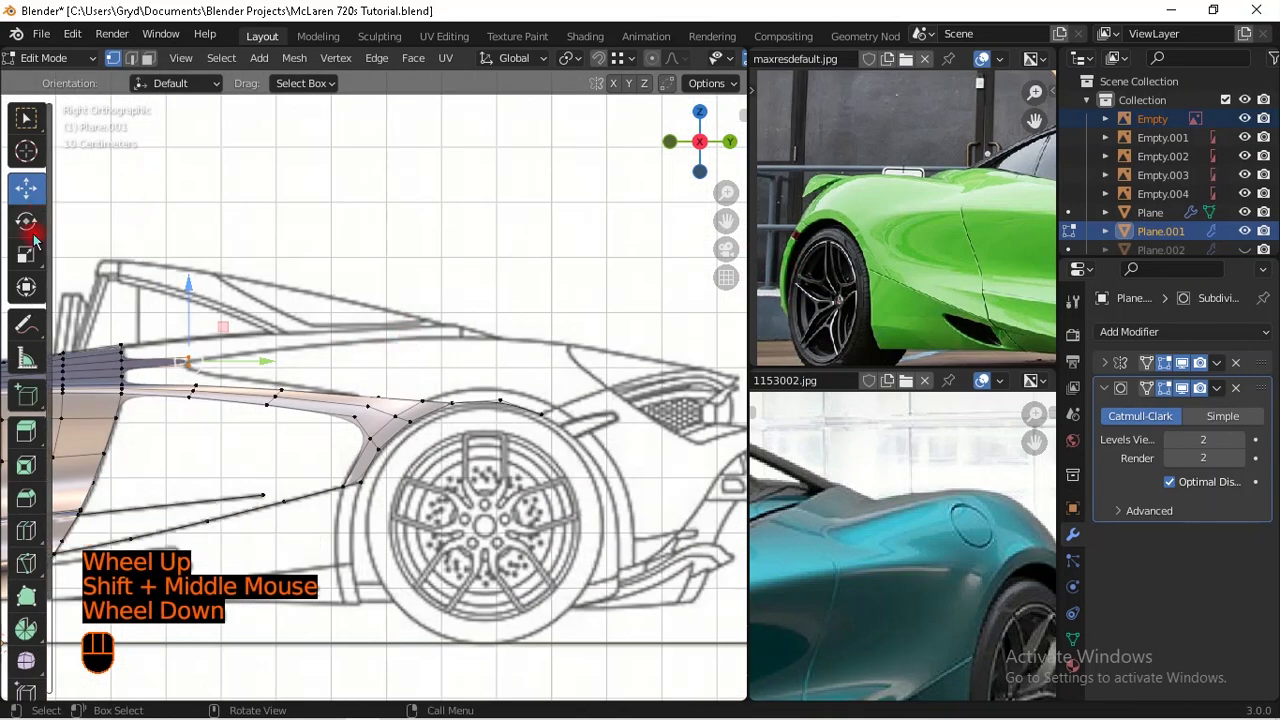
pyautogui.moveTo(26, 324); pyautogui.dragTo(105, 329)
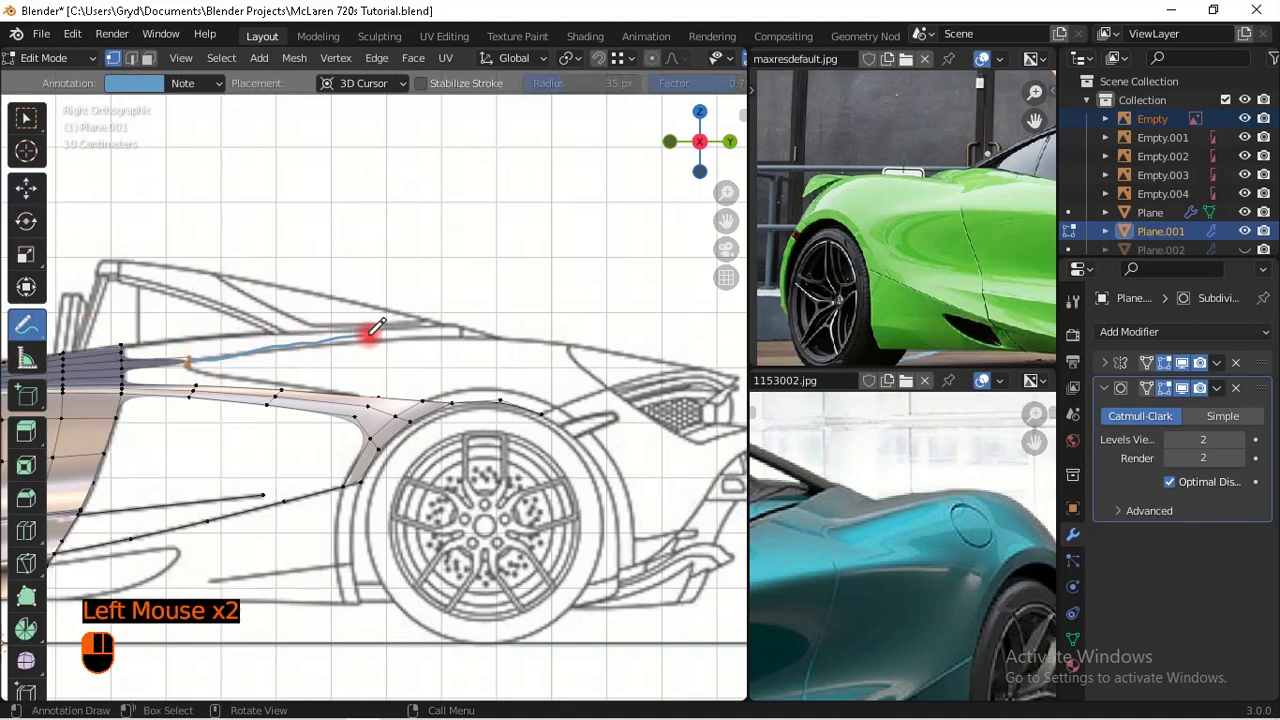
# Step: Annotate the inner and outer blueprint lines that run rearward from the strip's tip in the top view
pyautogui.moveTo(503, 344); pyautogui.dragTo(386, 380, button='middle')
pyautogui.press('KP_7')
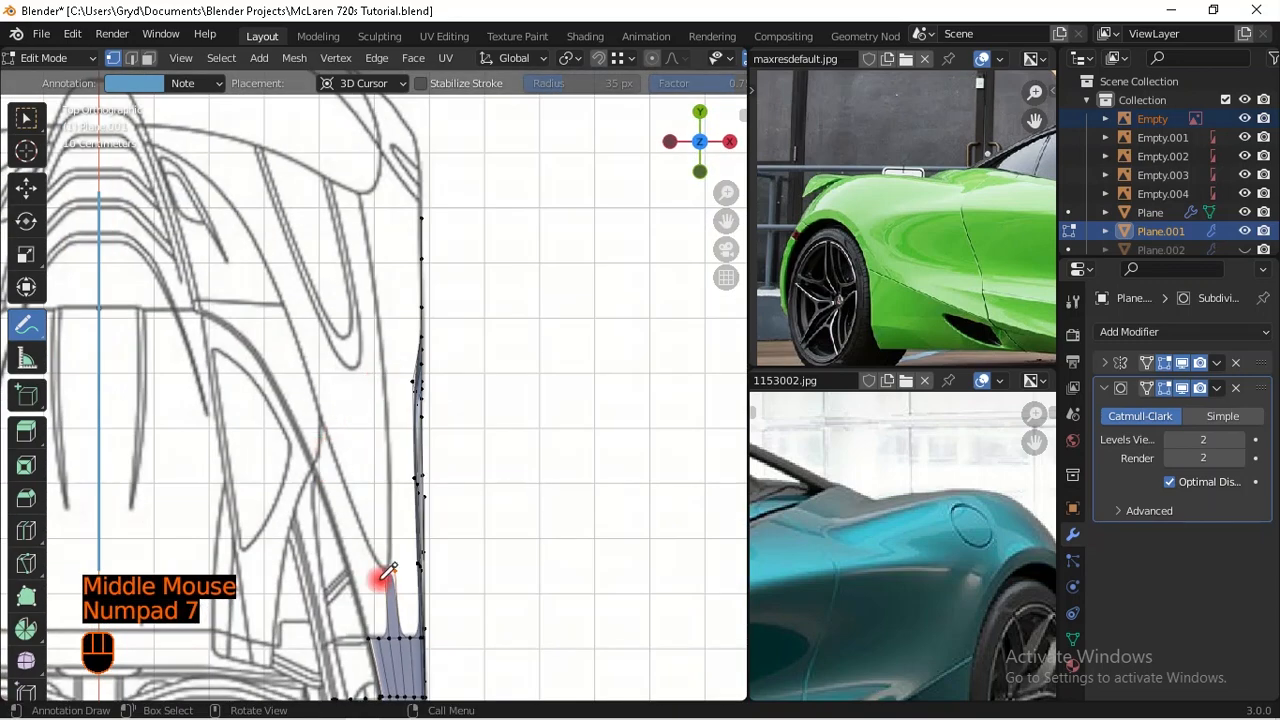
pyautogui.moveTo(390, 563); pyautogui.dragTo(344, 476)
pyautogui.moveTo(308, 366); pyautogui.dragTo(271, 258)
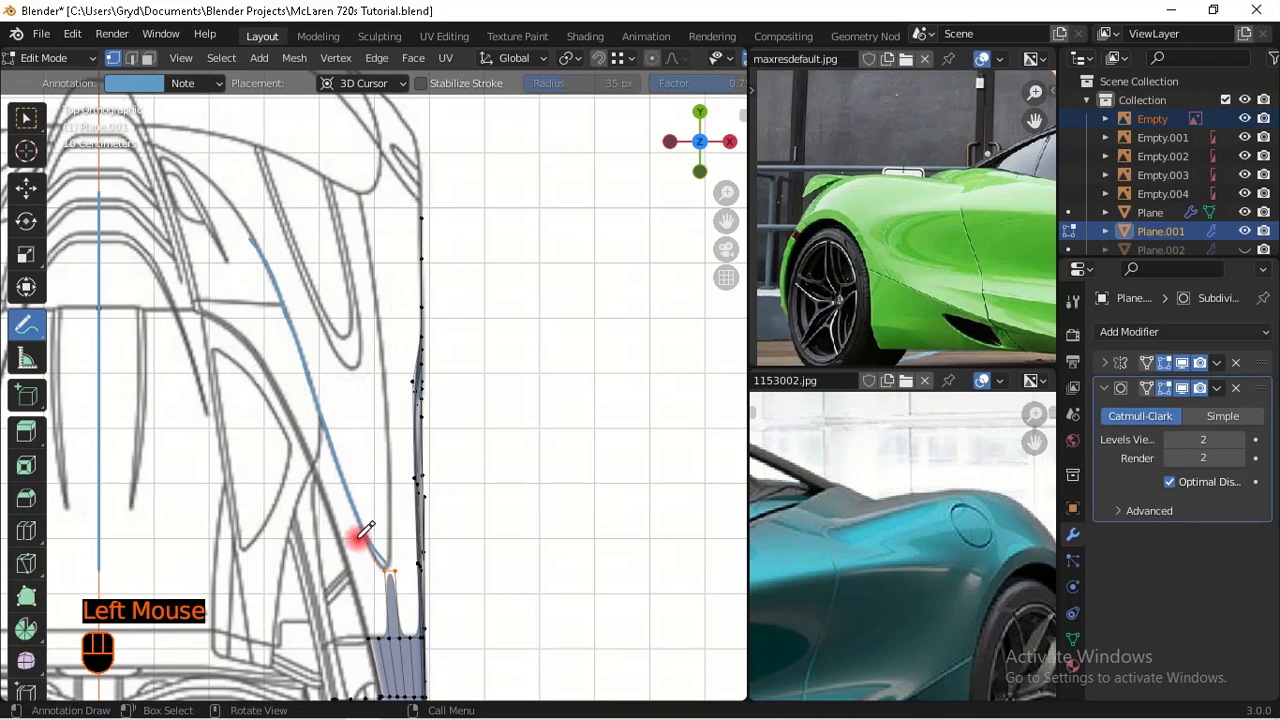
pyautogui.press('KP_3')
pyautogui.press('KP_7')
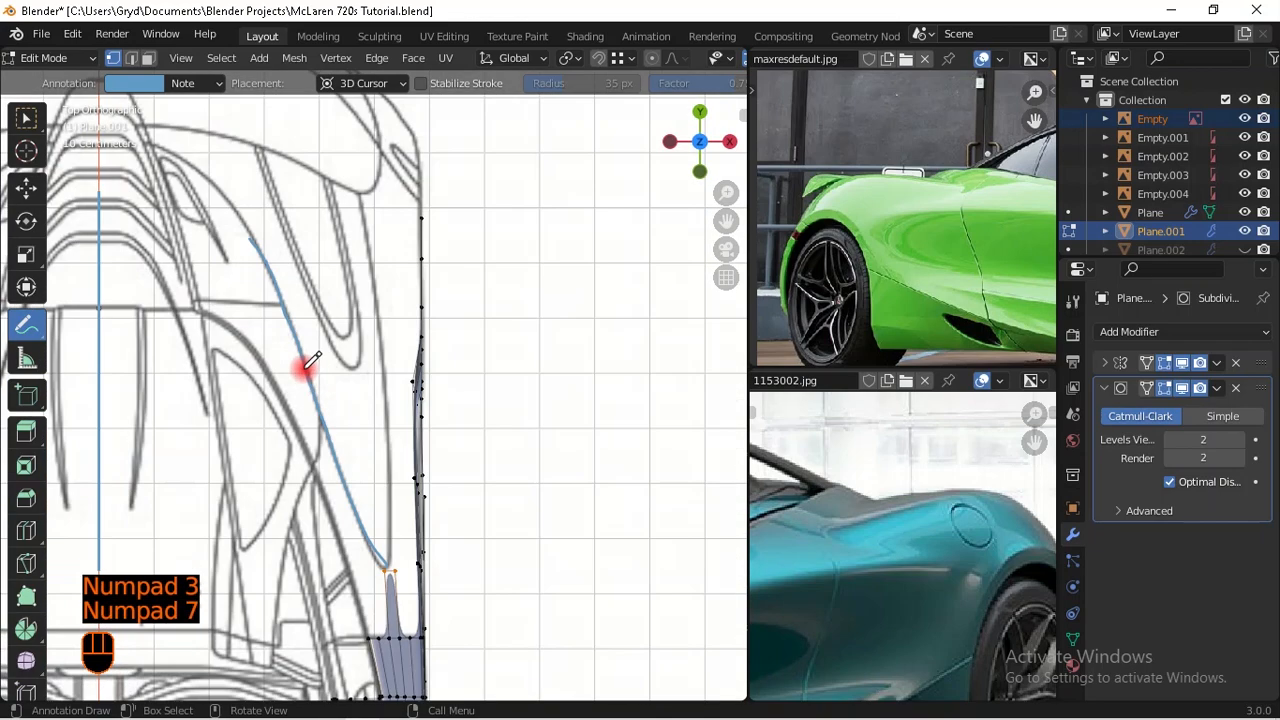
pyautogui.moveTo(388, 569); pyautogui.dragTo(396, 466)
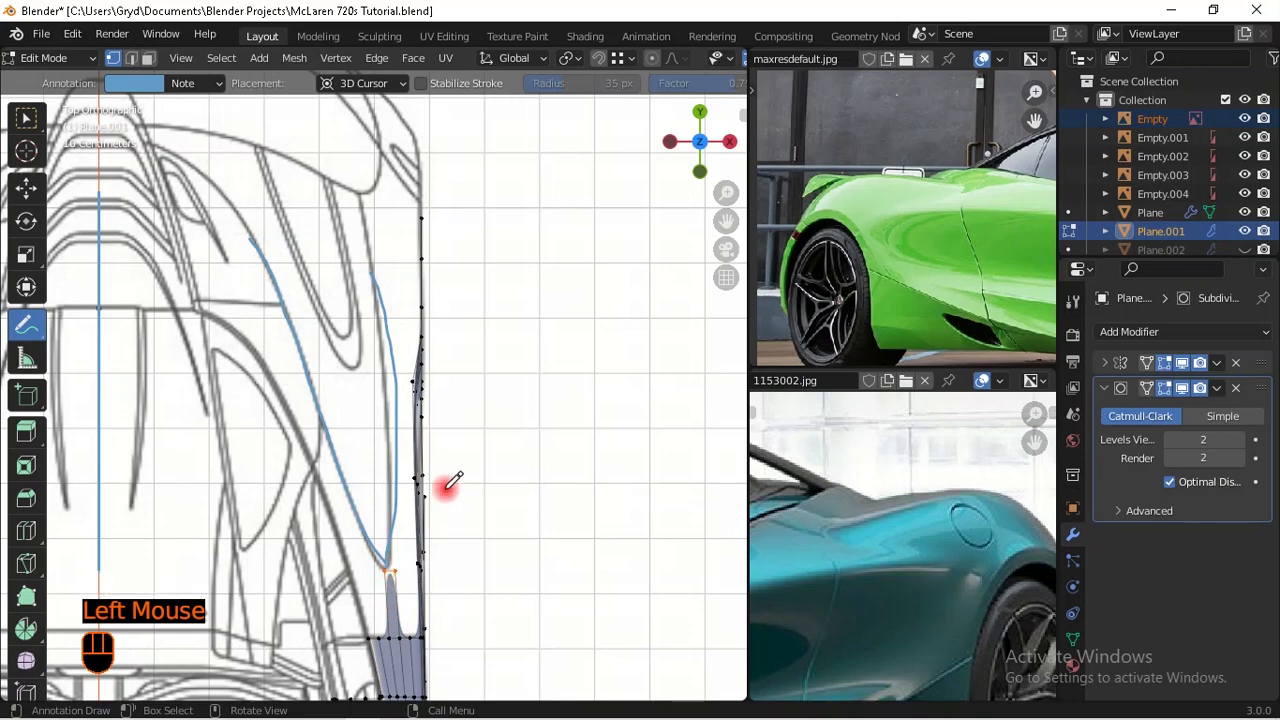
# Step: Erase all the annotation strokes around the fender and return to the Move tool in the top view
pyautogui.scroll(-2, 443, 490)
pyautogui.moveTo(443, 491); pyautogui.dragTo(180, 333, button='middle')
pyautogui.moveTo(20, 318); pyautogui.dragTo(128, 428)
pyautogui.moveTo(208, 312)
pyautogui.mouseDown()
pyautogui.moveTo(266, 290)
pyautogui.moveTo(437, 273)
pyautogui.mouseUp()
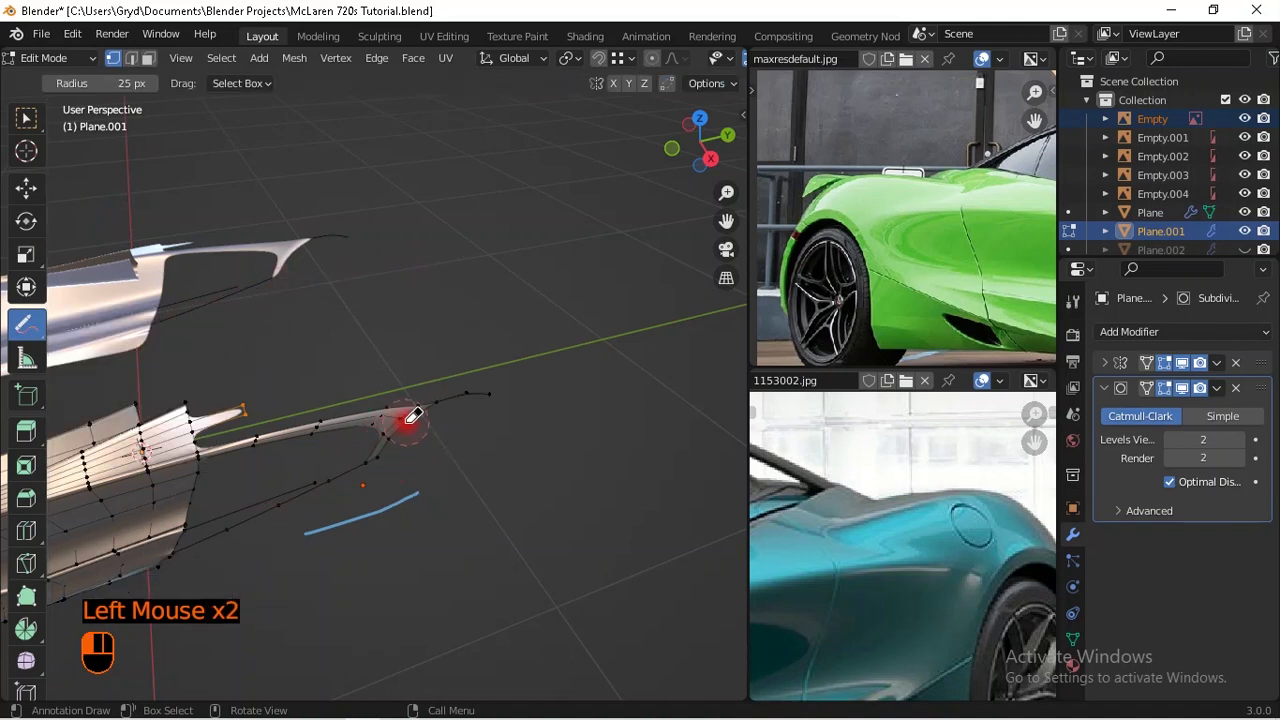
pyautogui.moveTo(25, 343); pyautogui.dragTo(86, 329)
pyautogui.scroll(-2, 318, 403)
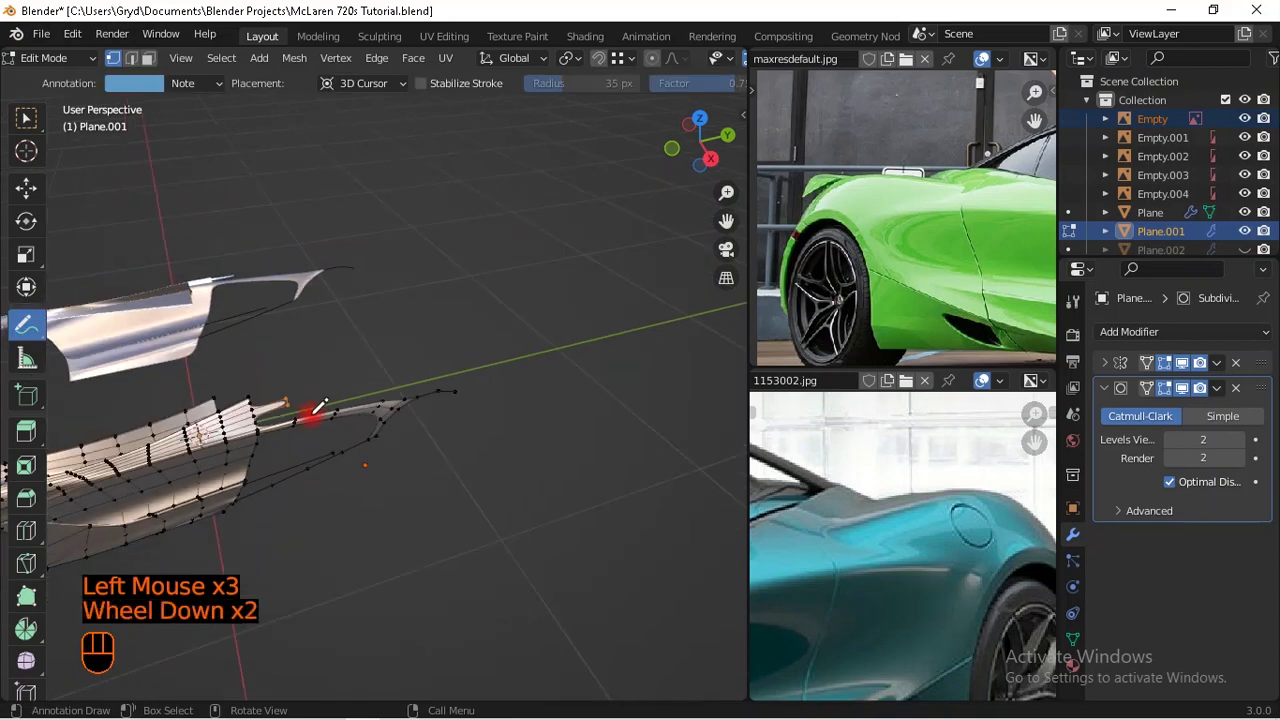
pyautogui.press('KP_7')
pyautogui.scroll(1, 446, 420)
pyautogui.scroll(2, 374, 383)
pyautogui.keyDown('shift'); pyautogui.moveTo(446, 420); pyautogui.dragTo(438, 382, button='middle'); pyautogui.keyUp('shift')
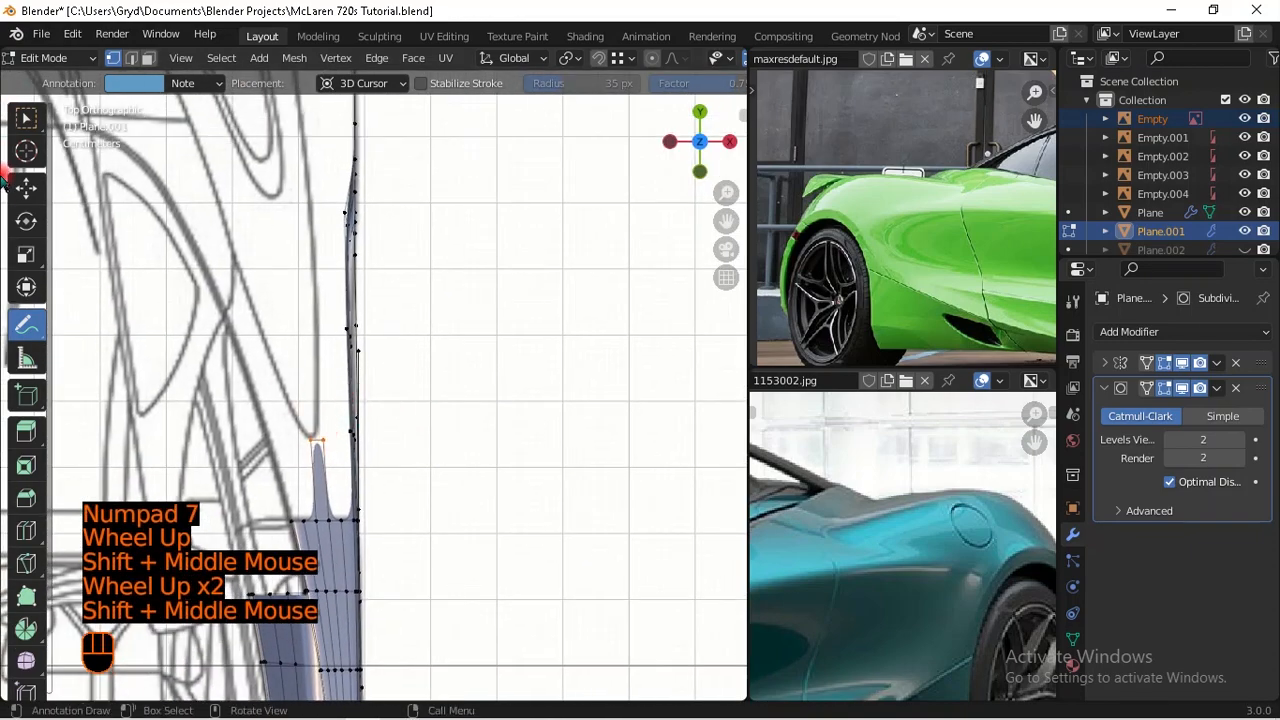
pyautogui.click(26, 187)
# Step: Select the outer vertex at the extruded strip's tip and frame the outer blueprint line behind it in the top view
pyautogui.scroll(2, 363, 370)
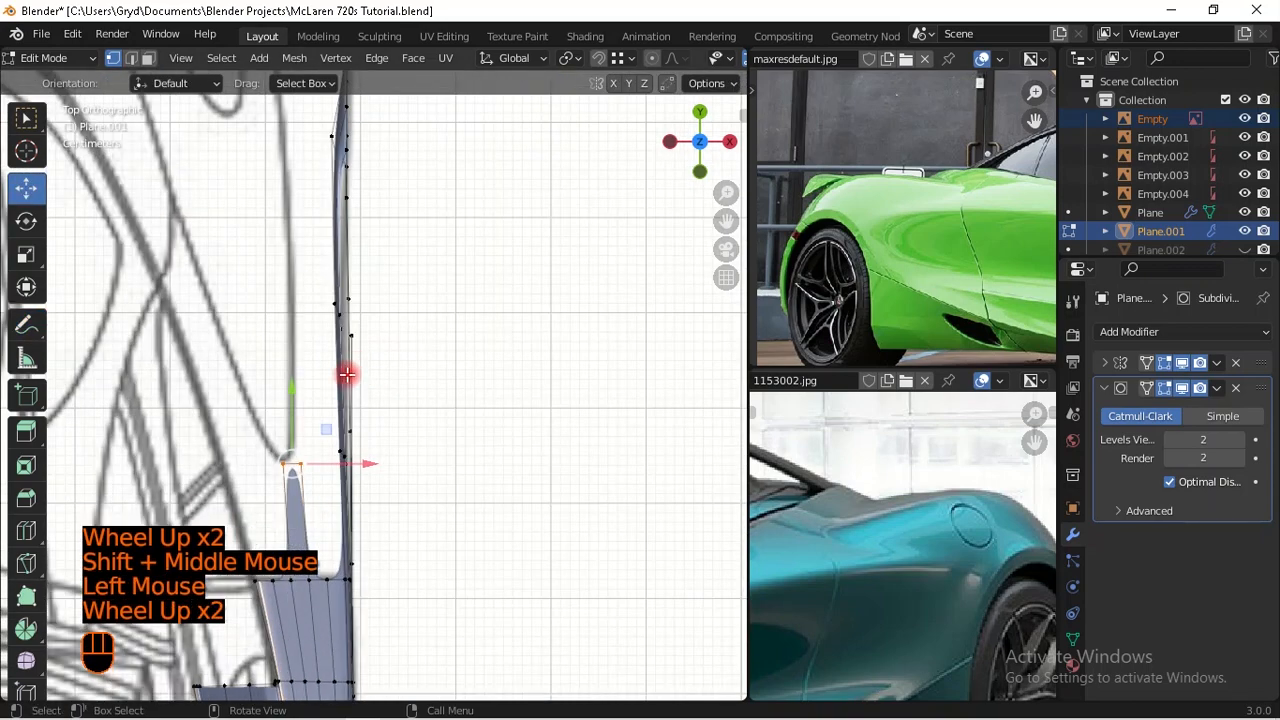
pyautogui.scroll(1, 346, 371)
pyautogui.keyDown('shift'); pyautogui.moveTo(429, 366); pyautogui.dragTo(394, 228, button='middle'); pyautogui.keyUp('shift')
pyautogui.click(360, 481)
pyautogui.click(360, 481)
pyautogui.scroll(-1, 414, 400)
pyautogui.click(414, 574)
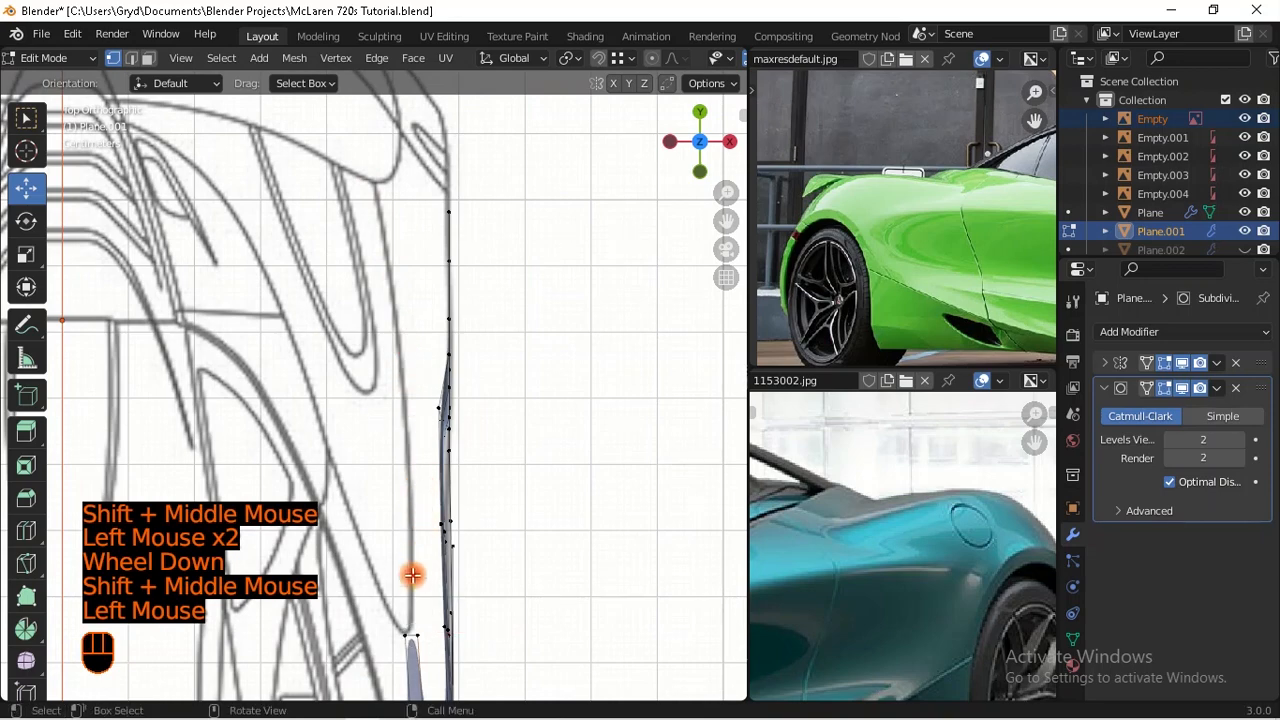
pyautogui.keyDown('shift'); pyautogui.moveTo(460, 574); pyautogui.dragTo(374, 466, button='middle'); pyautogui.keyUp('shift')
pyautogui.click(372, 466)
pyautogui.keyDown('shift'); pyautogui.moveTo(417, 374); pyautogui.dragTo(349, 400, button='middle'); pyautogui.keyUp('shift')
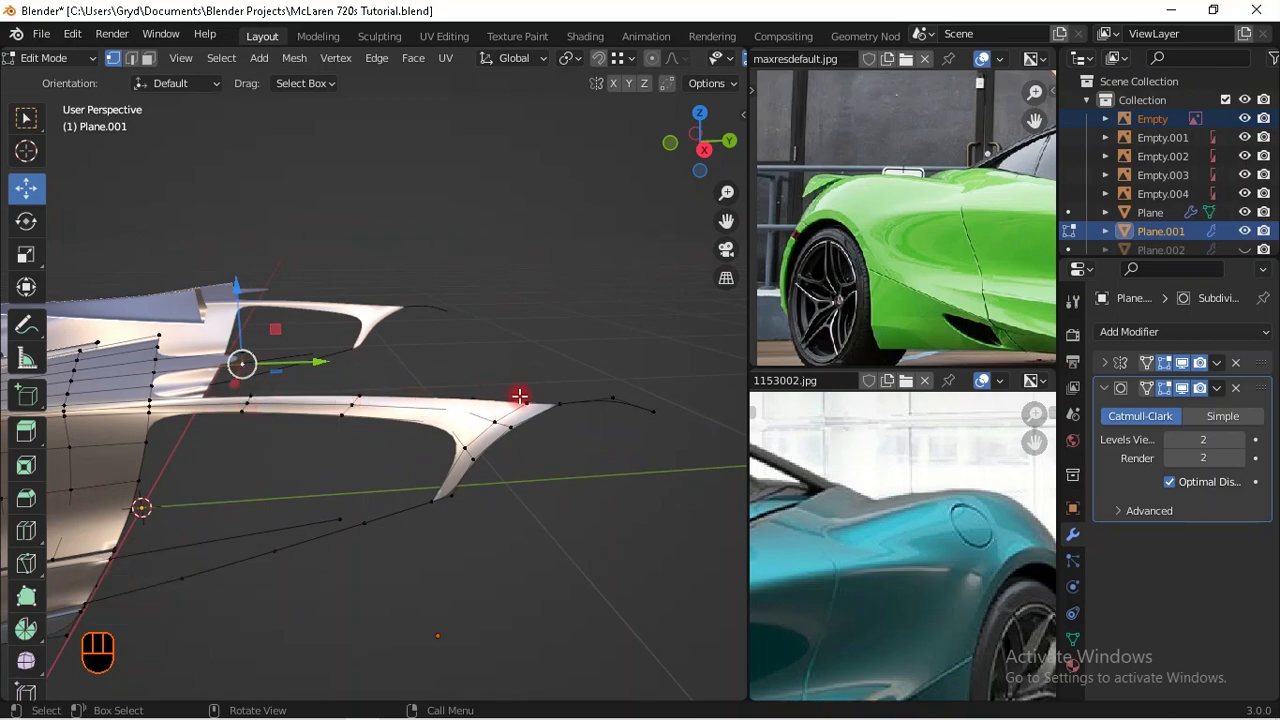
pyautogui.press('KP_7')
pyautogui.scroll(1, 459, 414)
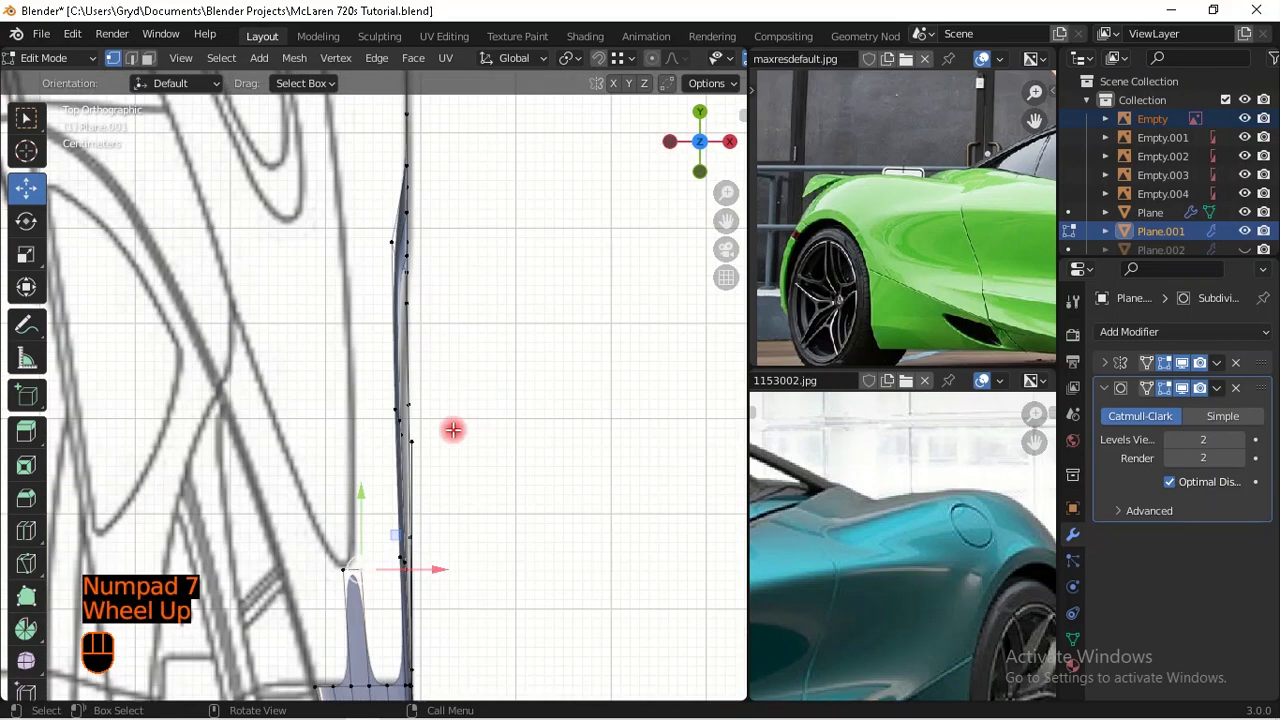
pyautogui.keyDown('shift'); pyautogui.moveTo(431, 491); pyautogui.dragTo(397, 443, button='middle'); pyautogui.keyUp('shift')
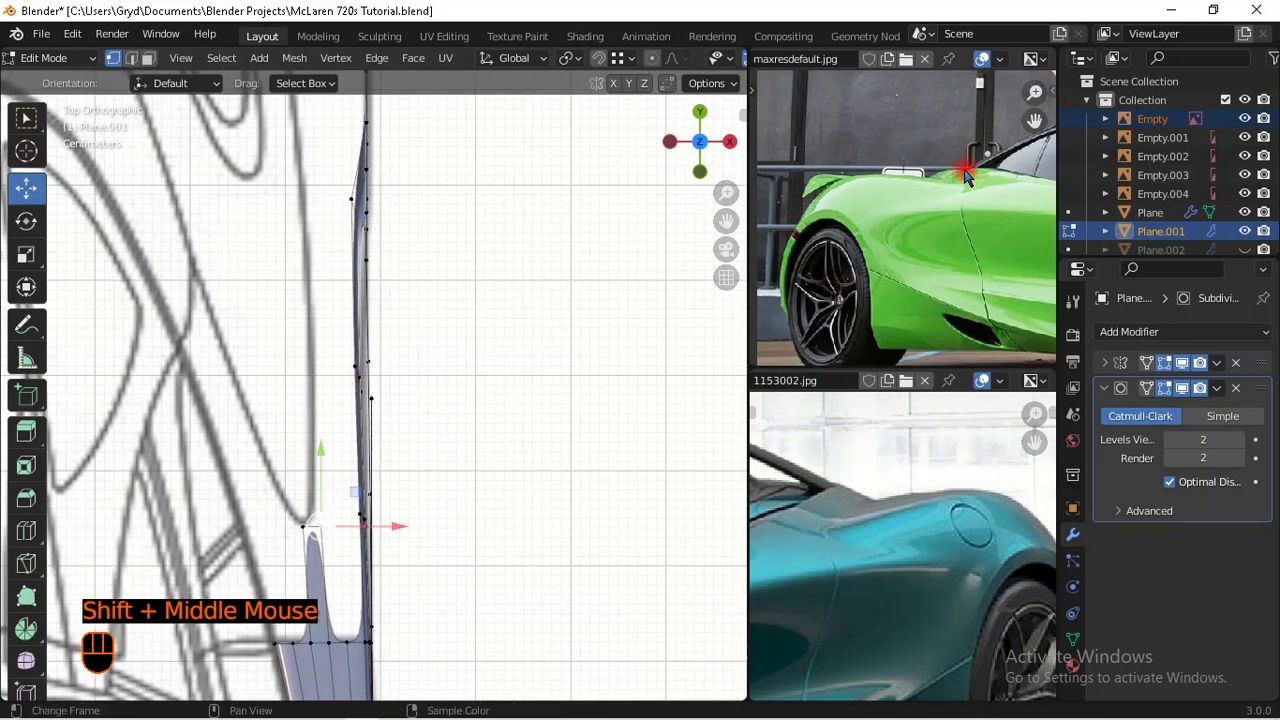
# Step: Change the 1153002.jpg reference area into a 3D Viewport showing the strip's tip in the right side view
pyautogui.scroll(5, 860, 388)
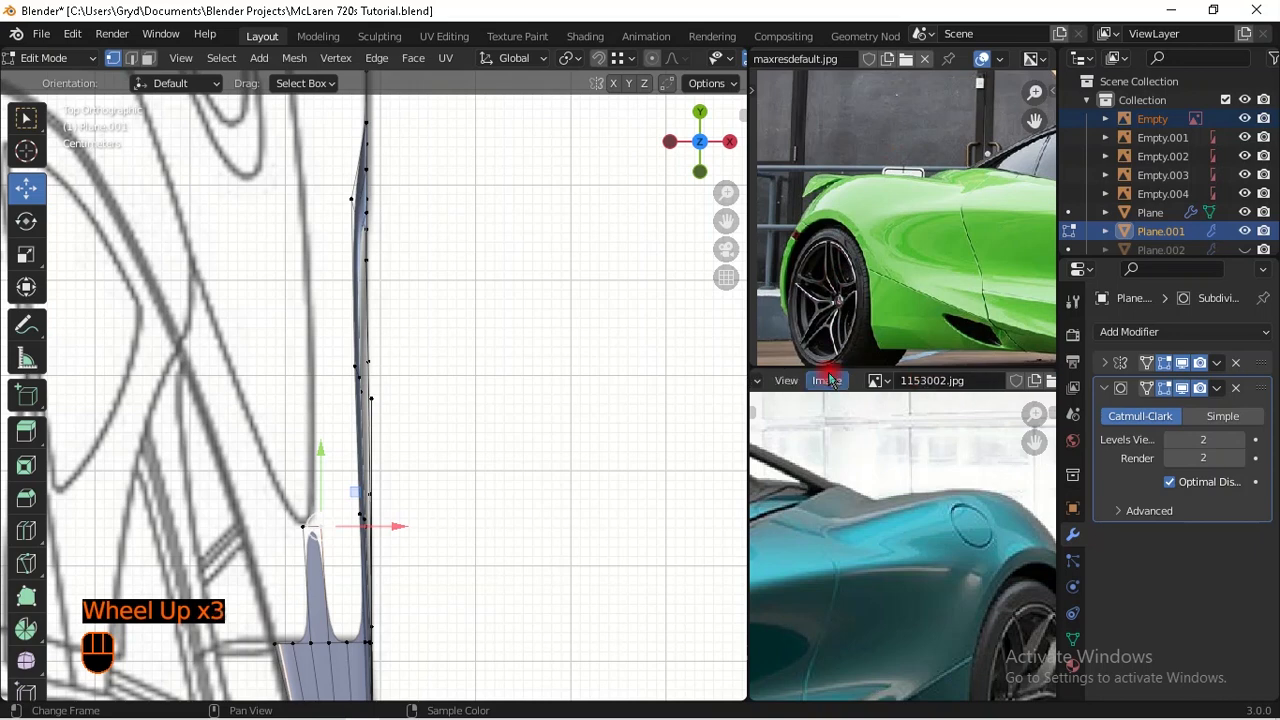
pyautogui.click(781, 382)
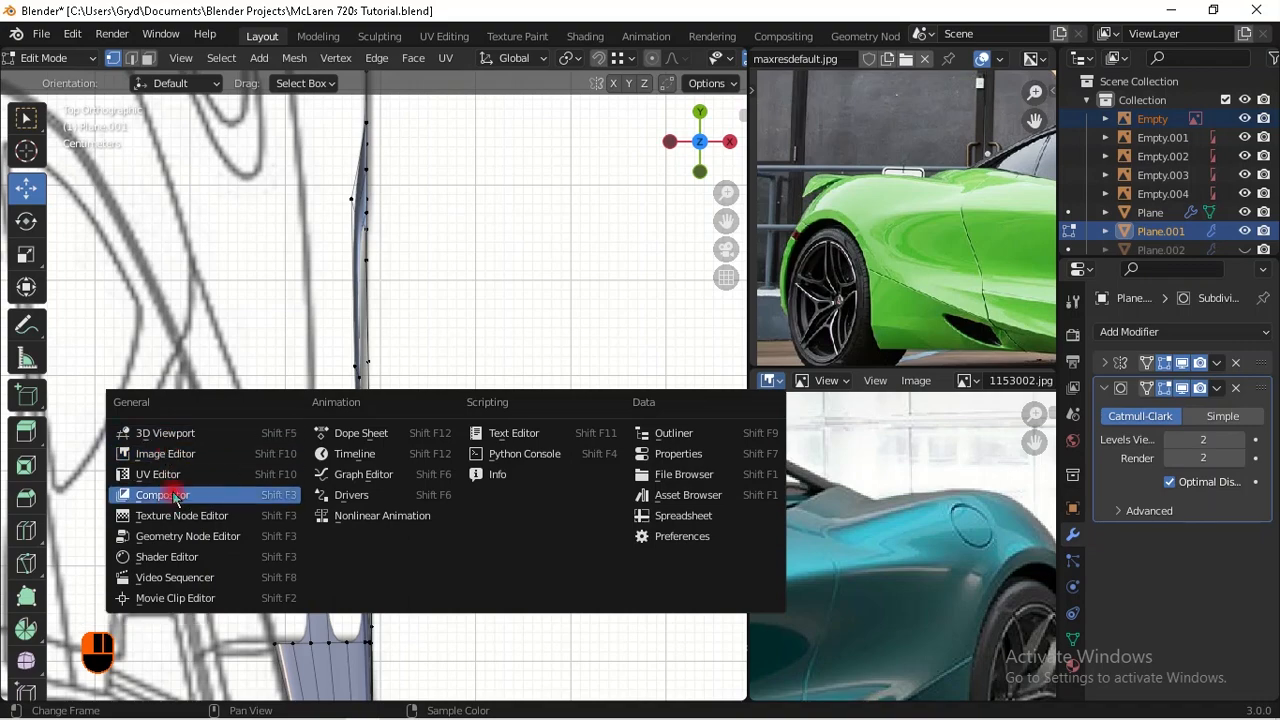
pyautogui.click(166, 434)
pyautogui.scroll(2, 975, 522)
pyautogui.keyDown('shift'); pyautogui.moveTo(975, 522); pyautogui.dragTo(876, 519, button='middle'); pyautogui.keyUp('shift')
pyautogui.scroll(2, 923, 537)
pyautogui.scroll(2, 876, 519)
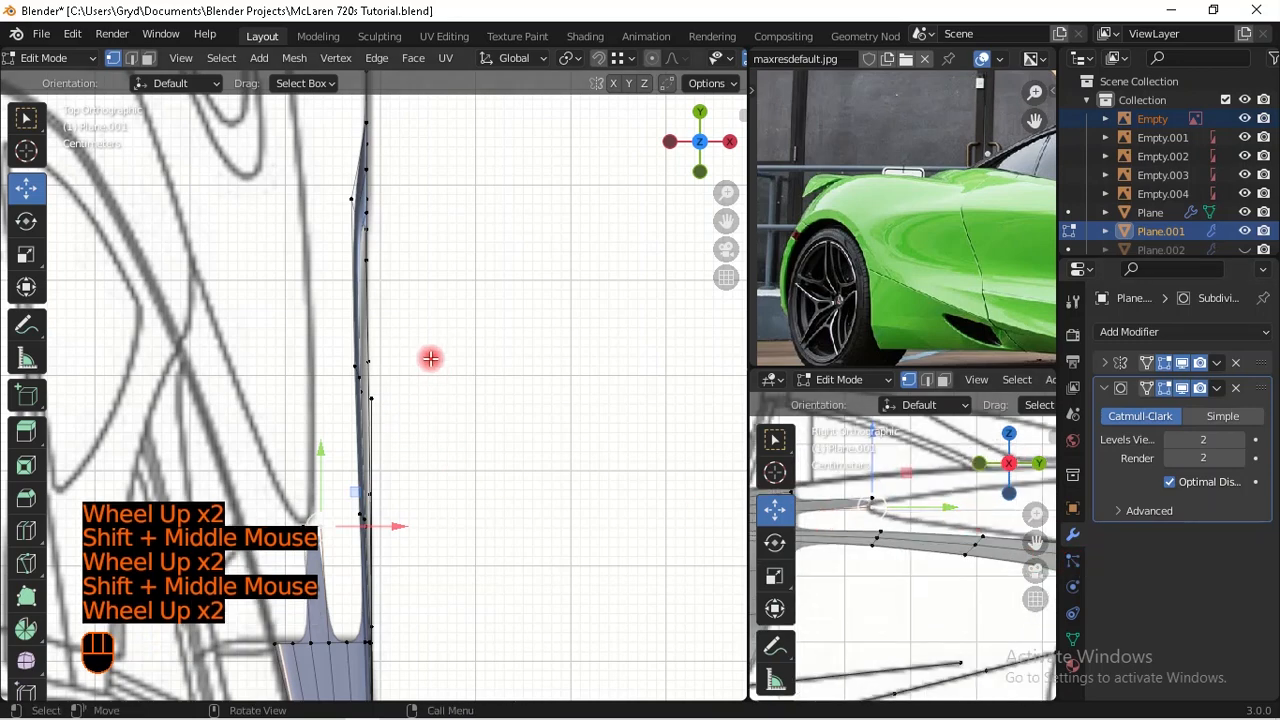
# Step: Extrude the strip's outer tip vertex about 0.17 m rearward along the outer blueprint line in the top view
pyautogui.keyDown('shift'); pyautogui.moveTo(430, 358); pyautogui.dragTo(484, 438, button='middle'); pyautogui.keyUp('shift')
pyautogui.press('e')
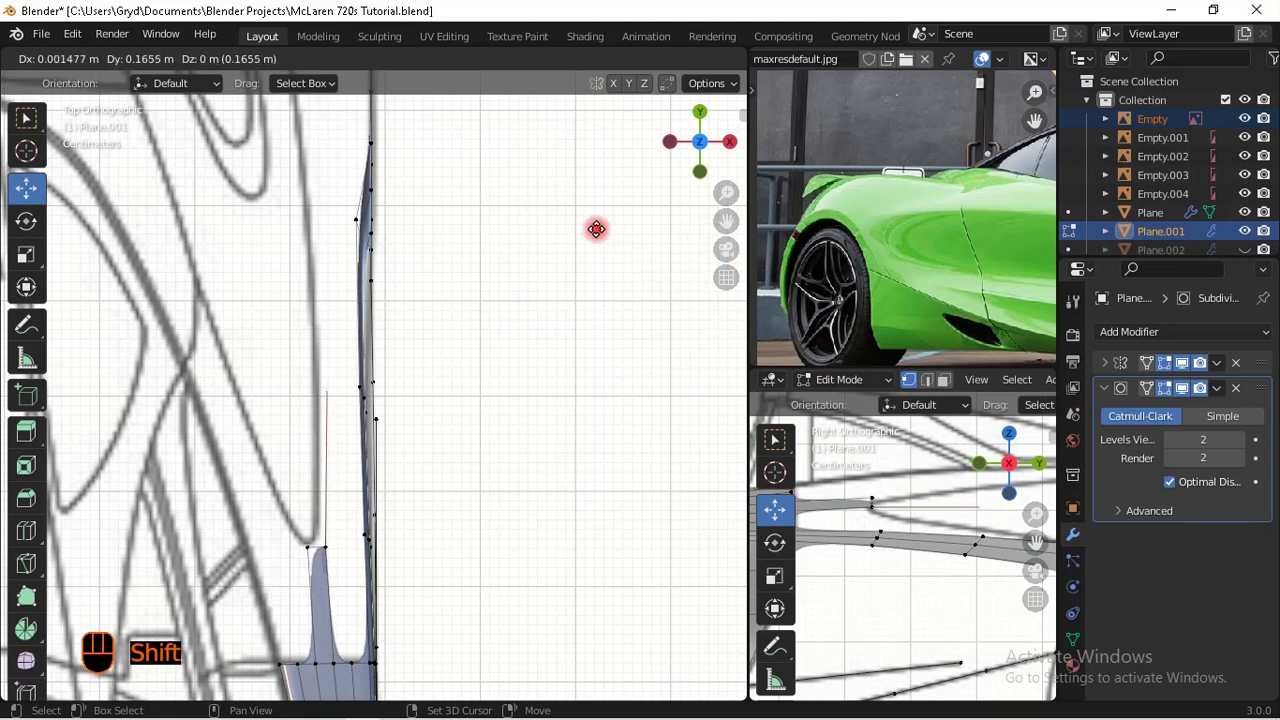
pyautogui.keyDown('shift'); pyautogui.click(500, 207); pyautogui.keyUp('shift')
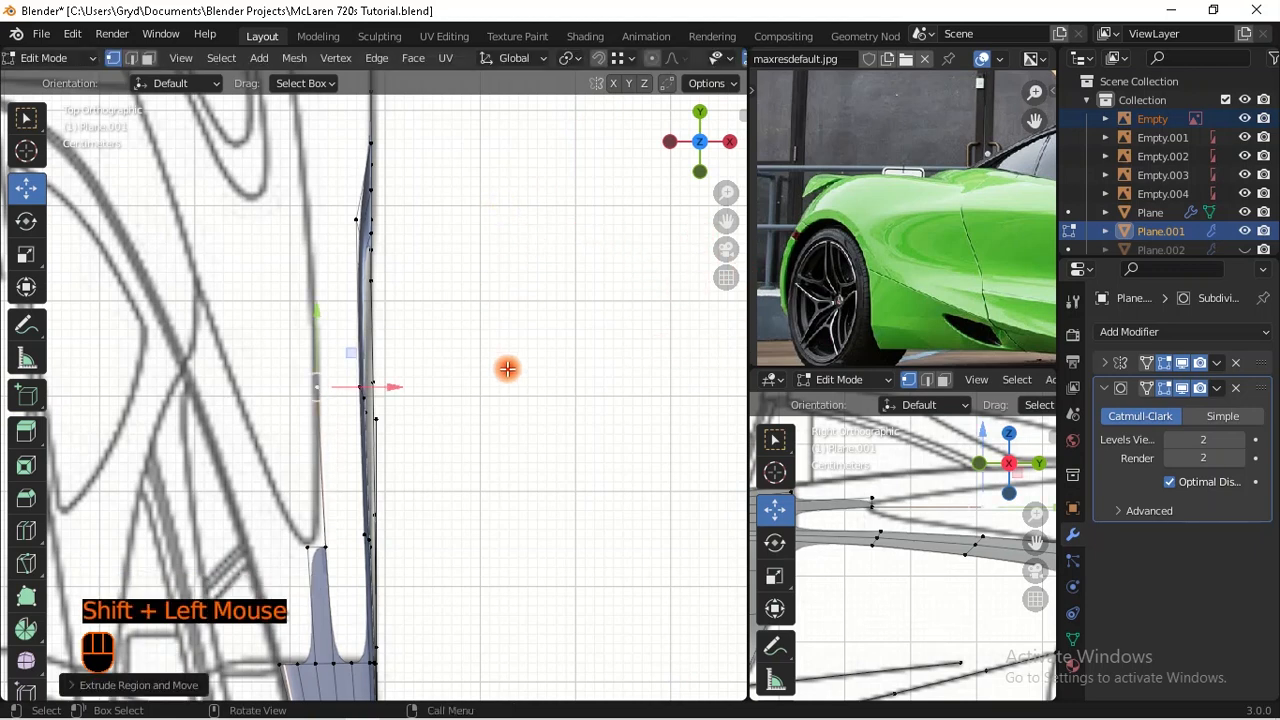
# Step: Select the strip's tip and nudge it slightly inward and up in the front view, with wireframe shading on
pyautogui.keyDown('shift'); pyautogui.moveTo(508, 366); pyautogui.dragTo(413, 597, button='middle'); pyautogui.keyUp('shift')
pyautogui.click(314, 572)
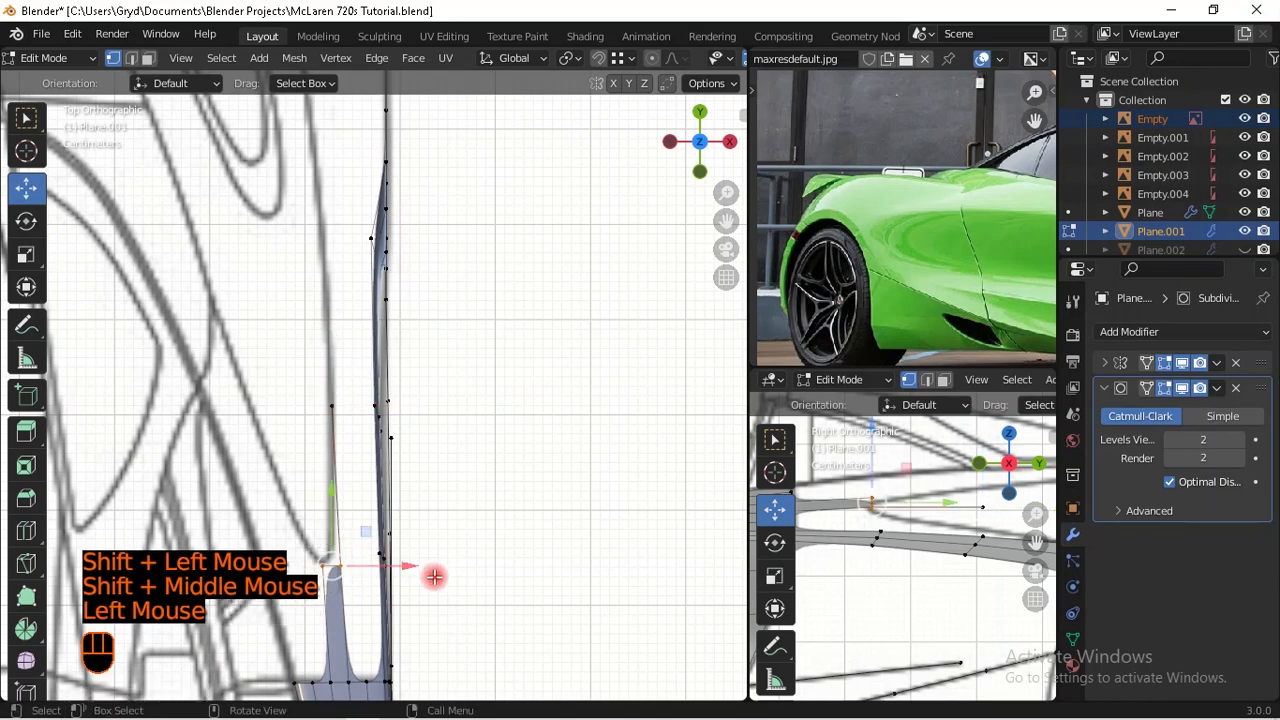
pyautogui.press('KP_1')
pyautogui.scroll(2, 457, 337)
pyautogui.keyDown('shift'); pyautogui.moveTo(457, 337); pyautogui.dragTo(449, 443, button='middle'); pyautogui.keyUp('shift')
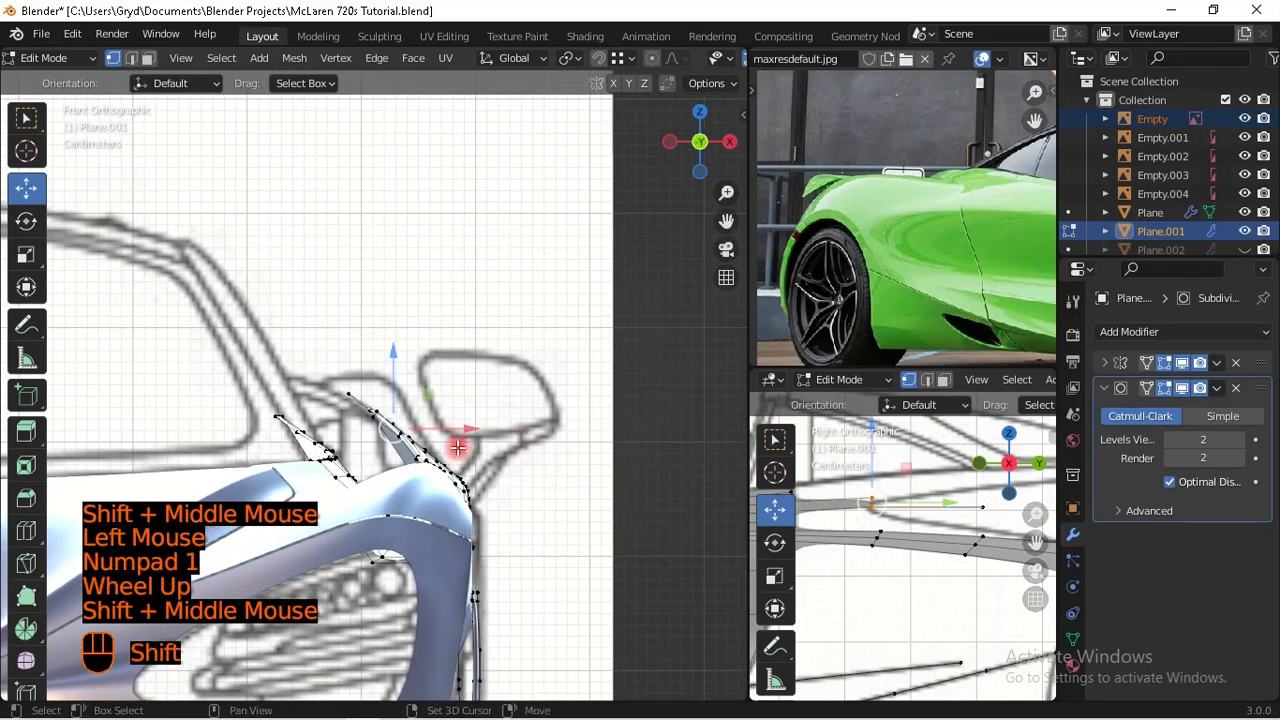
pyautogui.hotkey('shift', 'z')
pyautogui.scroll(2, 483, 456)
pyautogui.scroll(4, 485, 458)
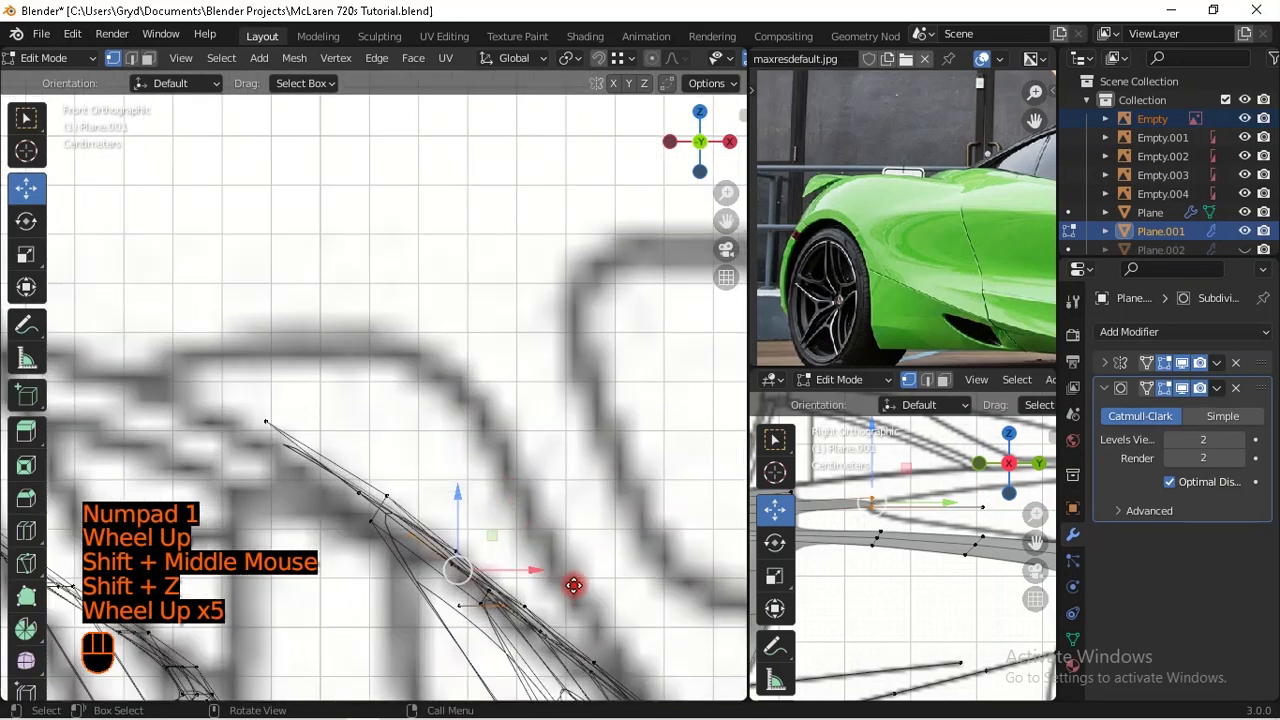
pyautogui.press('g')
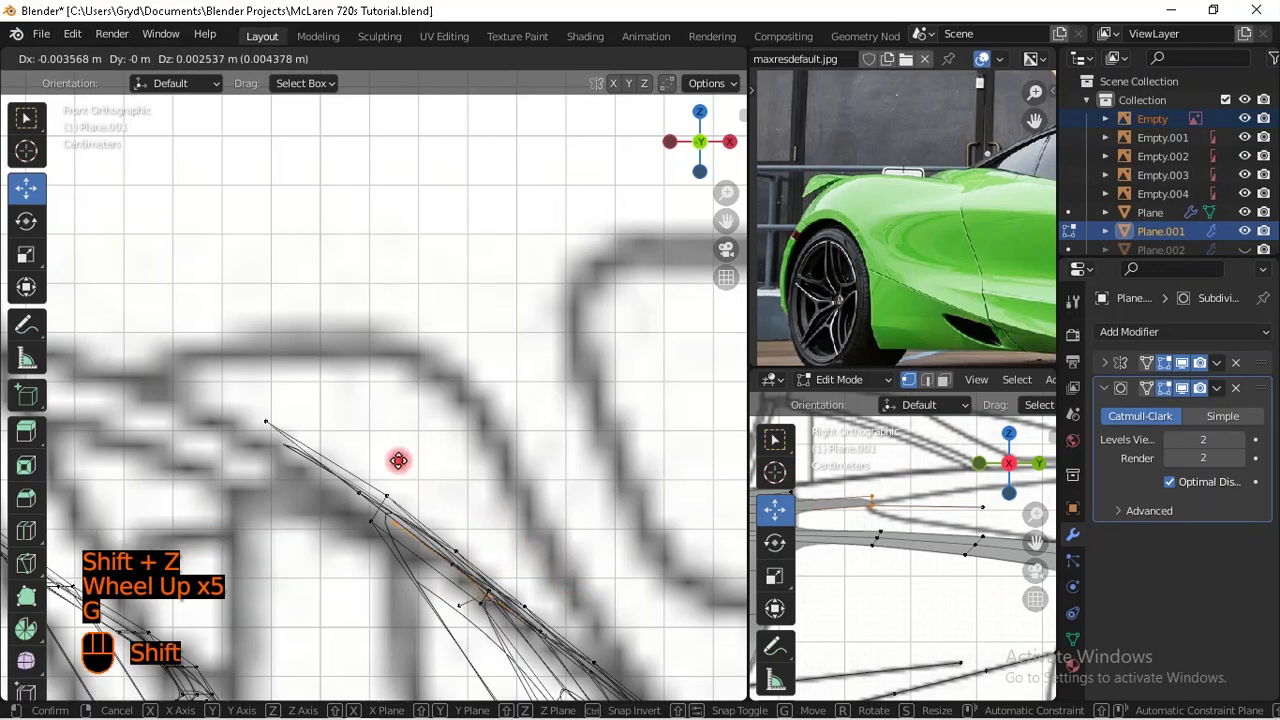
pyautogui.keyDown('shift'); pyautogui.click(434, 457); pyautogui.keyUp('shift')
# Step: Extrude the line's rear end vertex further rearward in the top view and reposition the new vertex on the blueprint line
pyautogui.press('KP_7')
pyautogui.scroll(-2, 497, 519)
pyautogui.scroll(-2, 497, 519)
pyautogui.keyDown('shift'); pyautogui.moveTo(500, 526); pyautogui.dragTo(398, 442, button='middle'); pyautogui.keyUp('shift')
pyautogui.scroll(-1, 434, 394)
pyautogui.click(384, 377)
pyautogui.keyDown('shift'); pyautogui.moveTo(456, 329); pyautogui.dragTo(514, 463, button='middle'); pyautogui.keyUp('shift')
pyautogui.press('e')
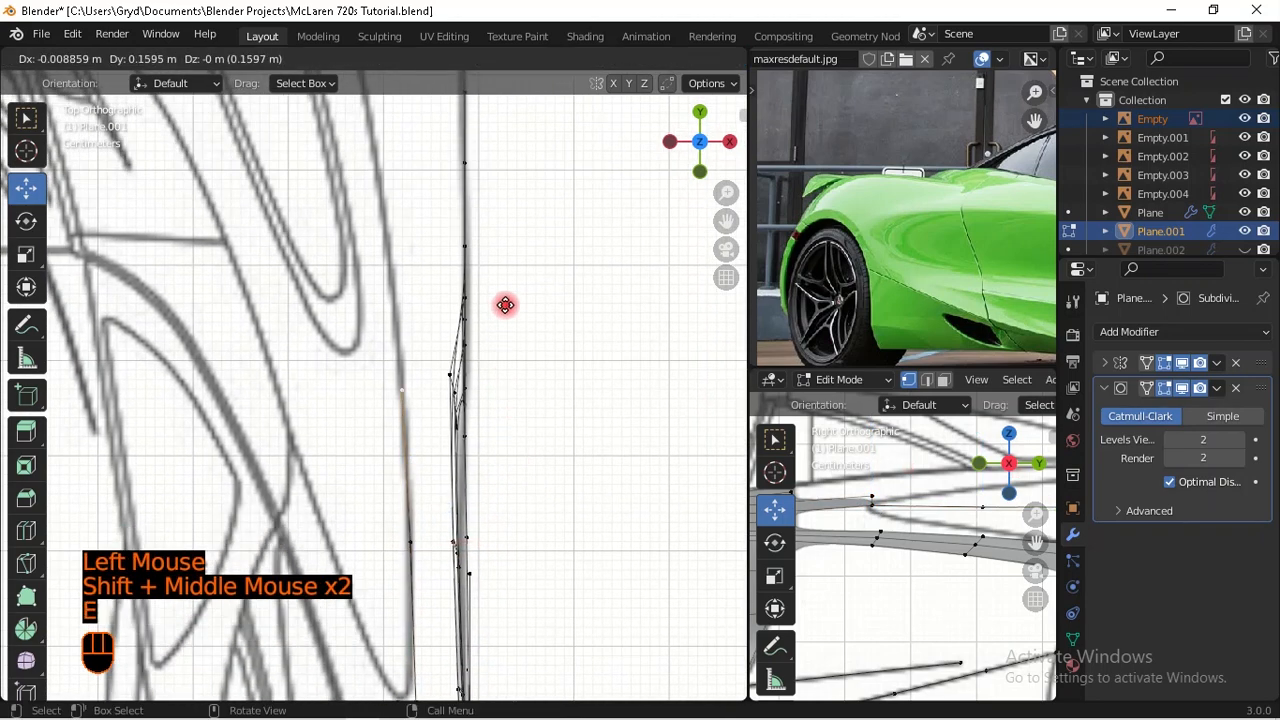
pyautogui.keyDown('shift'); pyautogui.click(631, 224); pyautogui.keyUp('shift')
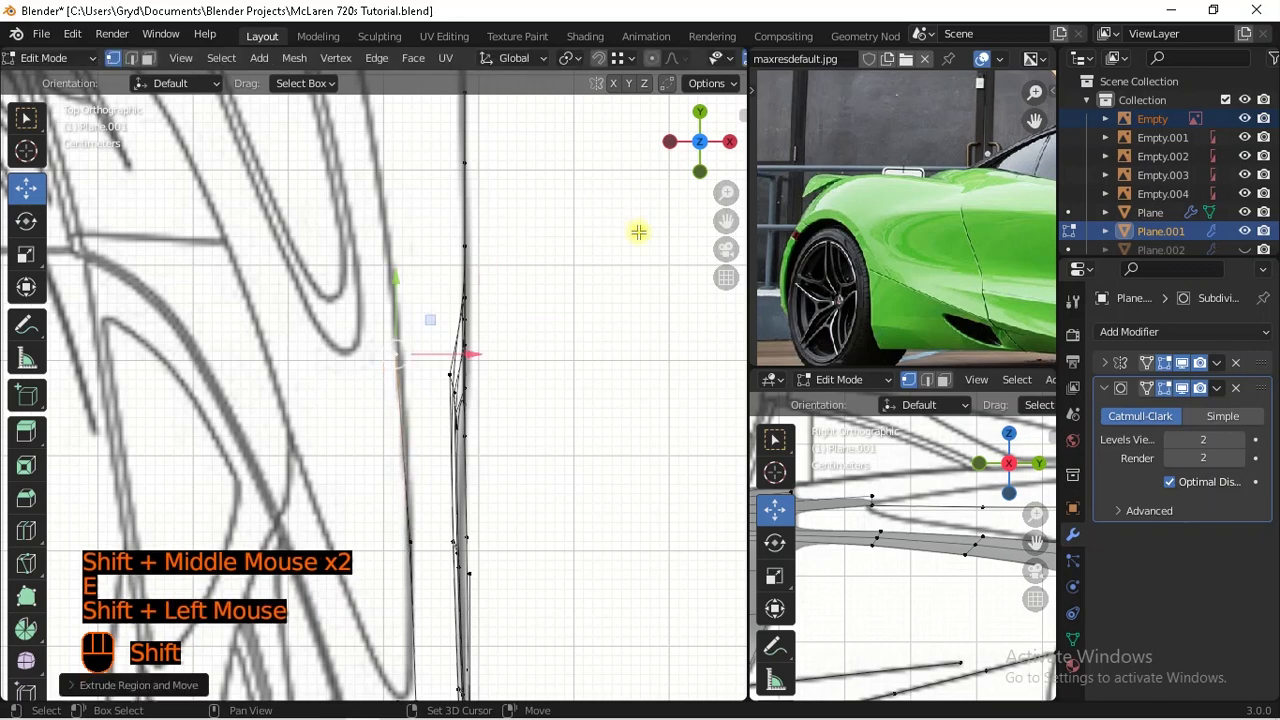
pyautogui.moveTo(990, 560)
pyautogui.keyDown('shift'); pyautogui.mouseDown(button='middle')
pyautogui.moveTo(816, 546)
pyautogui.moveTo(771, 557)
pyautogui.moveTo(826, 566)
pyautogui.mouseUp(button='middle'); pyautogui.keyUp('shift')
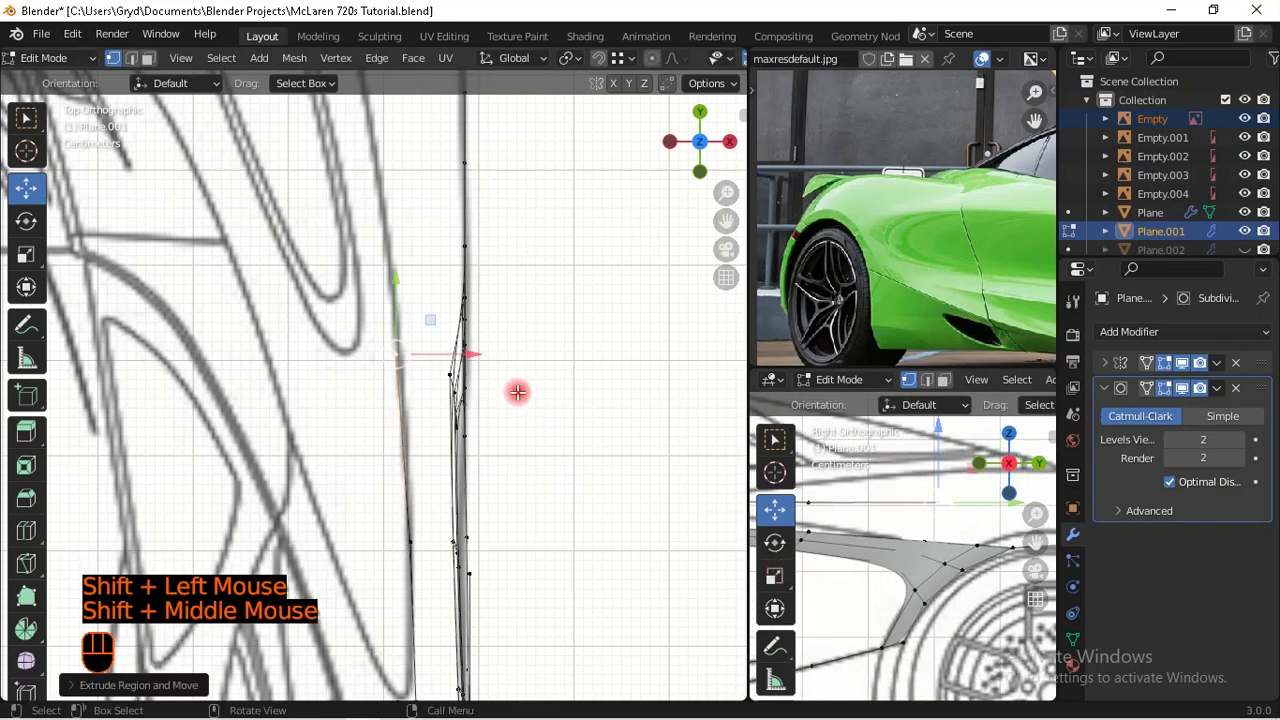
pyautogui.press('g')
pyautogui.keyDown('shift'); pyautogui.click(517, 502); pyautogui.keyUp('shift')
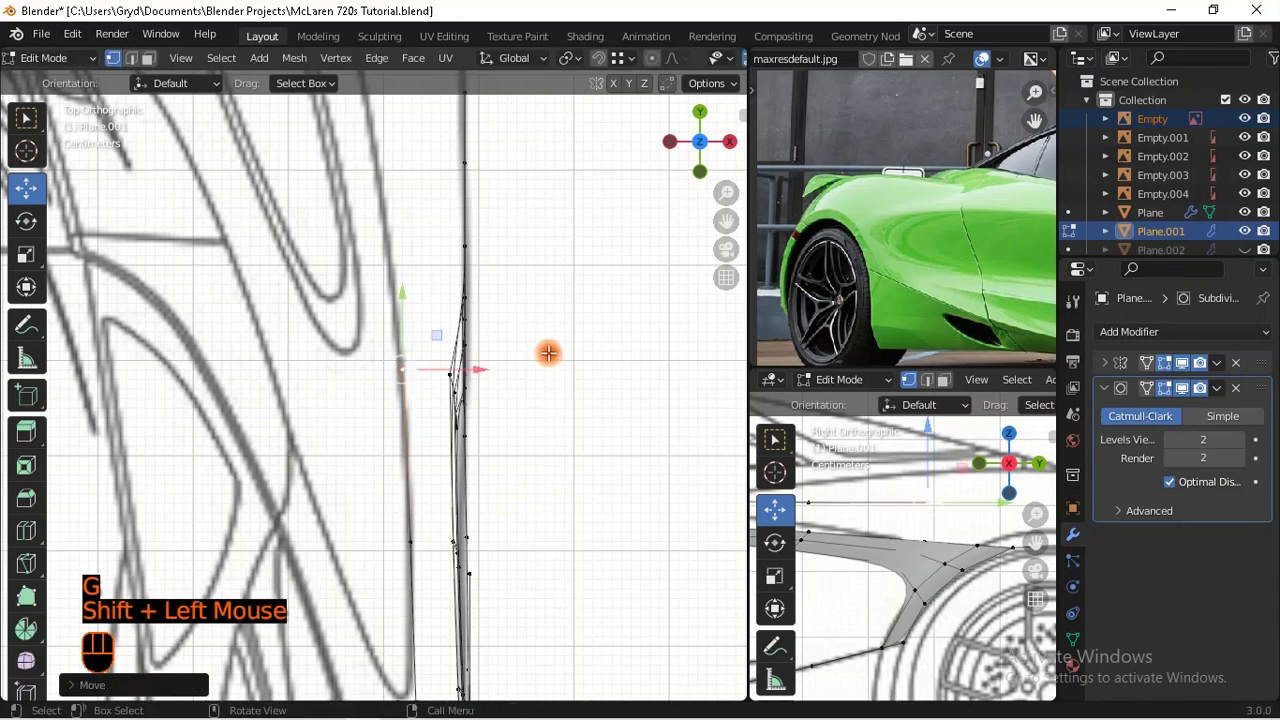
# Step: Extrude two more segments rearward from the line's end, following the outer blueprint line in the top view
pyautogui.keyDown('shift'); pyautogui.moveTo(549, 354); pyautogui.dragTo(594, 560, button='middle'); pyautogui.keyUp('shift')
pyautogui.press('e')
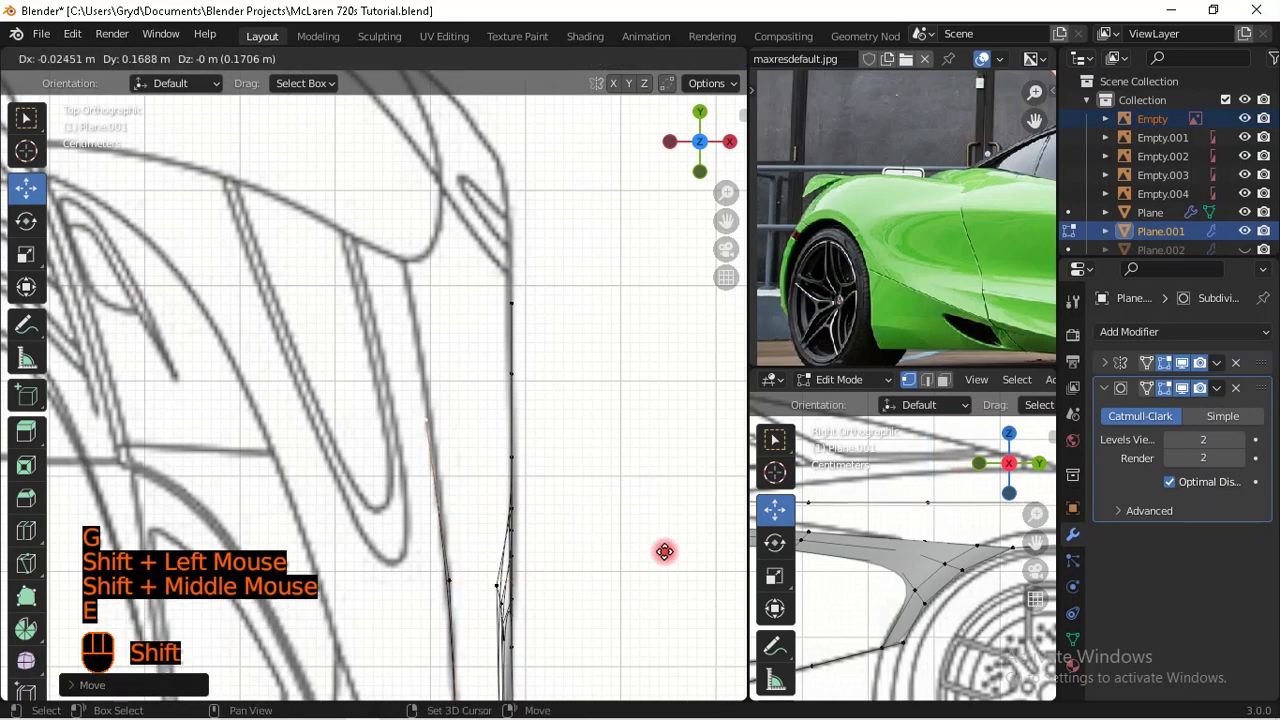
pyautogui.keyDown('shift'); pyautogui.click(62, 532); pyautogui.keyUp('shift')
pyautogui.press('e')
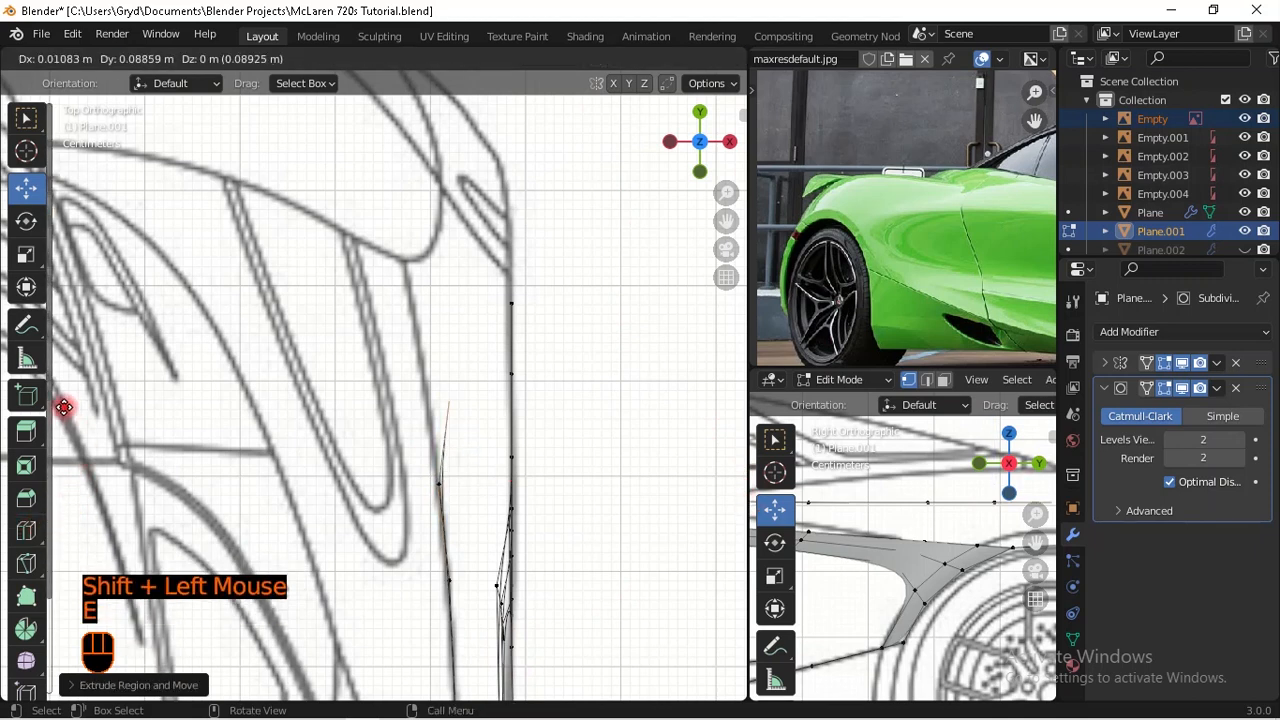
pyautogui.keyDown('shift'); pyautogui.click(671, 535); pyautogui.keyUp('shift')
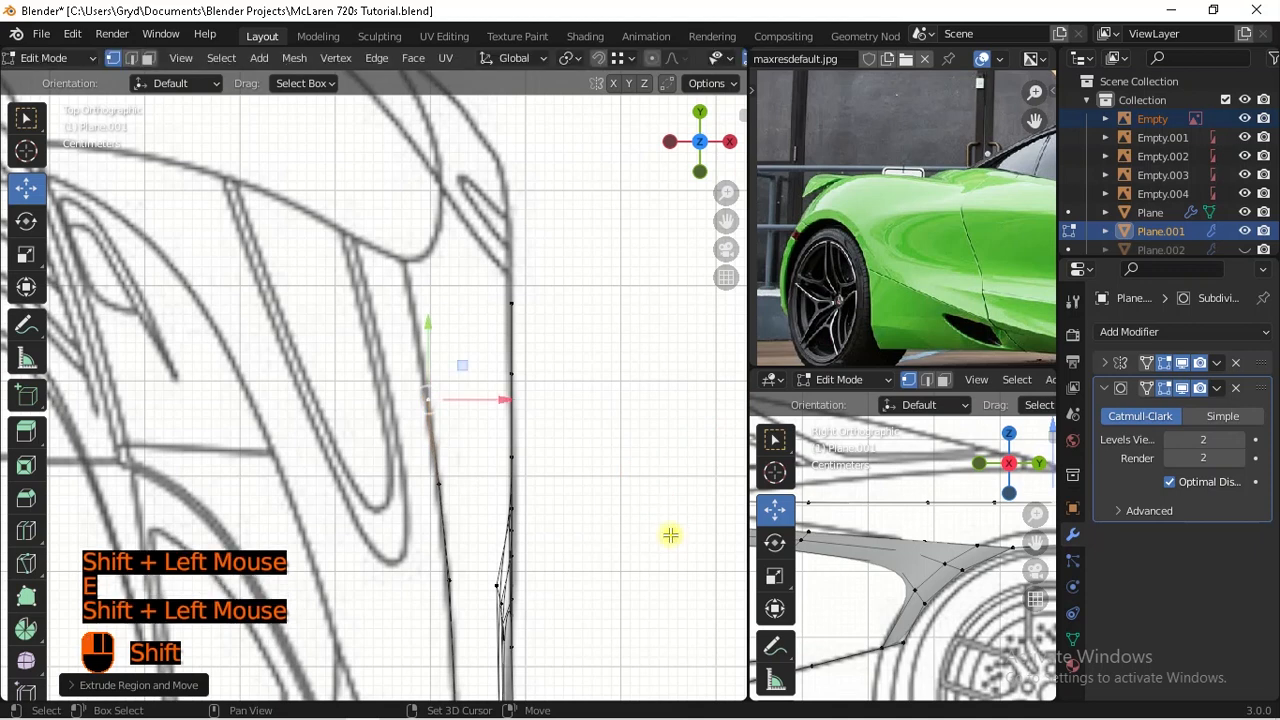
# Step: Extrude the line to the blueprint corner at the rear and add a vertex midway along this last segment
pyautogui.keyDown('shift'); pyautogui.moveTo(870, 560); pyautogui.dragTo(781, 513, button='middle'); pyautogui.keyUp('shift')
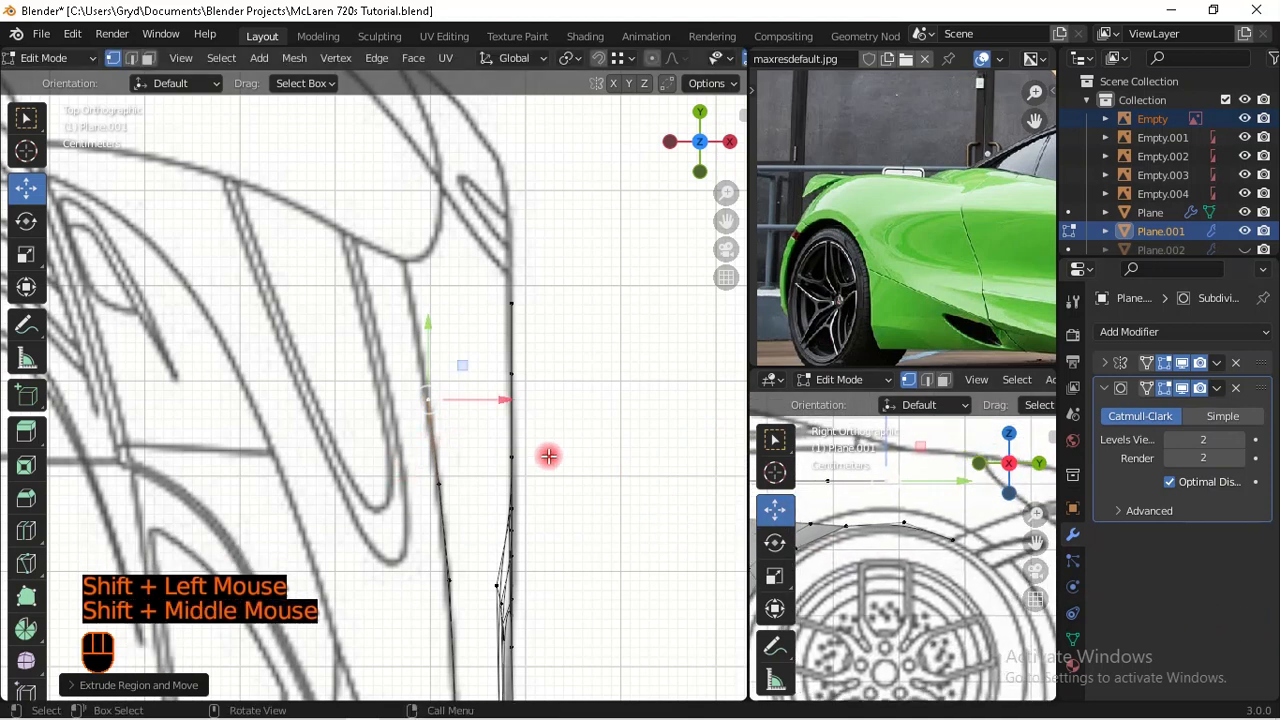
pyautogui.press('e')
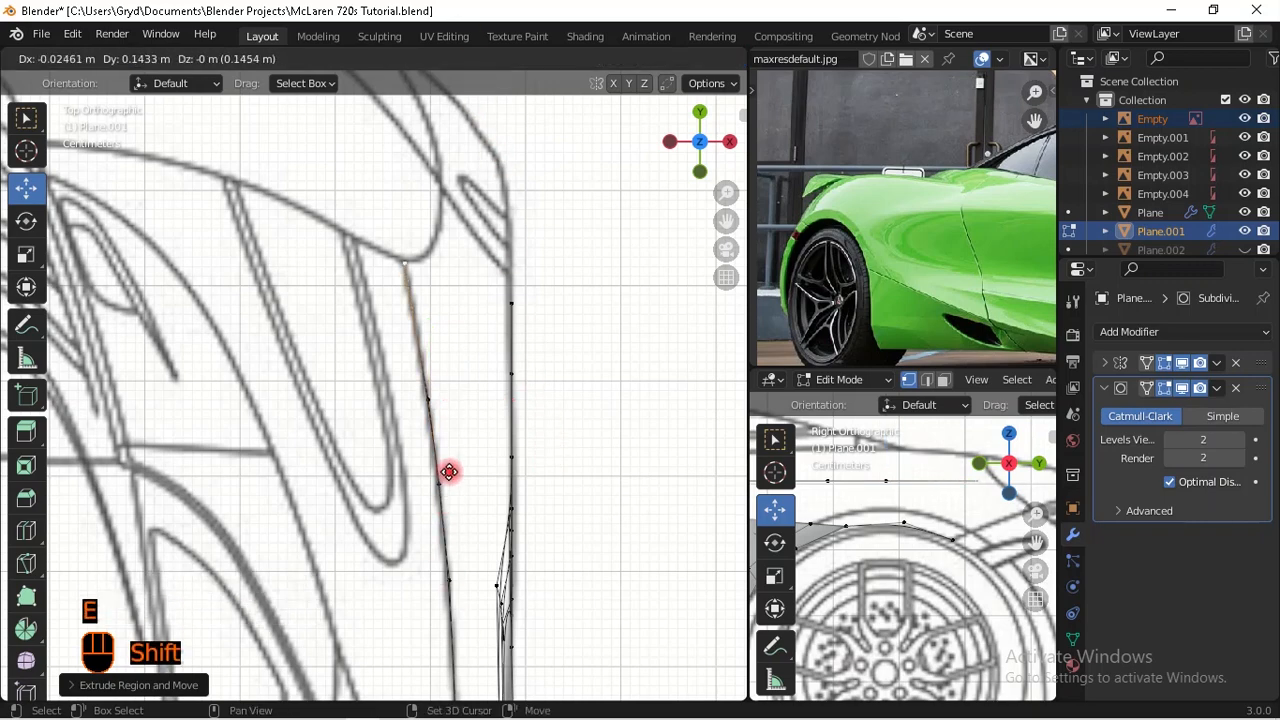
pyautogui.keyDown('shift'); pyautogui.click(443, 406); pyautogui.keyUp('shift')
pyautogui.hotkey('ctrl', 'r')
# Step: Select the line vertex beside the front of the wheel arch and shift it sideways onto the blueprint line
pyautogui.scroll(2, 499, 352)
pyautogui.keyDown('shift'); pyautogui.moveTo(499, 352); pyautogui.dragTo(420, 360, button='middle'); pyautogui.keyUp('shift')
pyautogui.click(439, 441)
pyautogui.scroll(-3, 497, 433)
pyautogui.scroll(1, 462, 472)
pyautogui.click(395, 467)
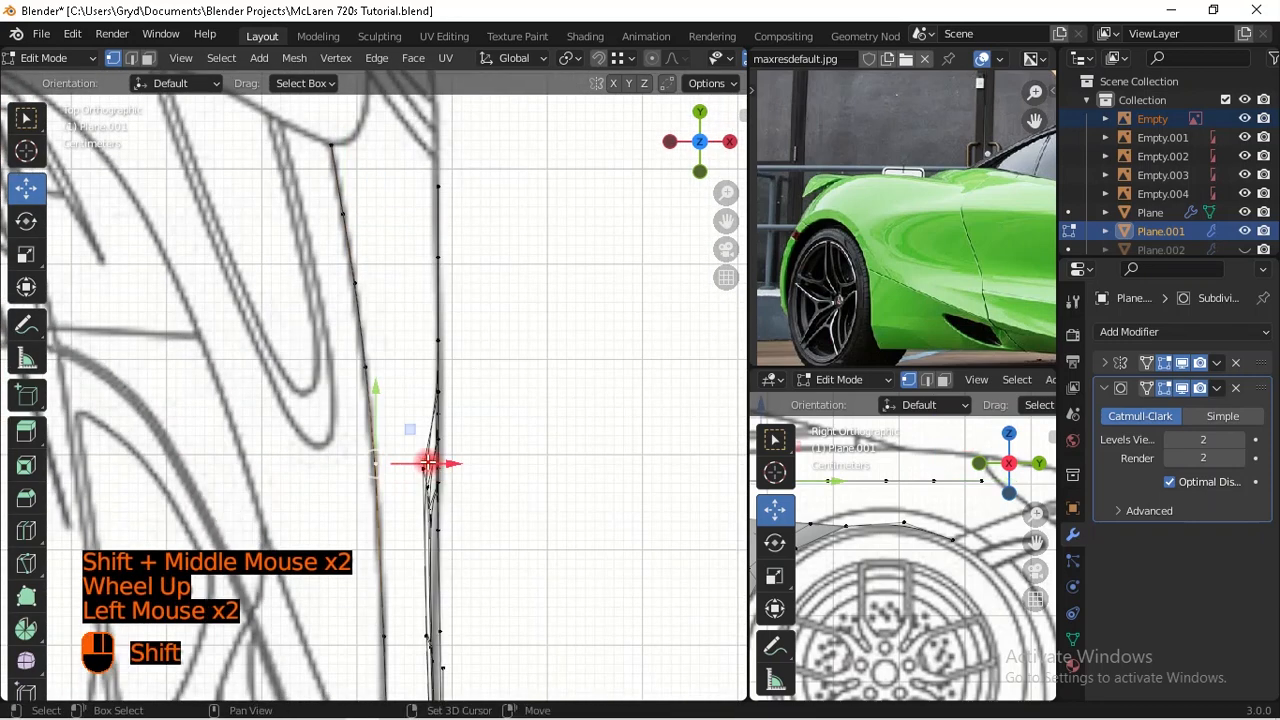
pyautogui.moveTo(446, 457); pyautogui.dragTo(472, 470)
# Step: Change the right side view area back into an Image Editor showing 1153002.jpg
pyautogui.click(785, 385)
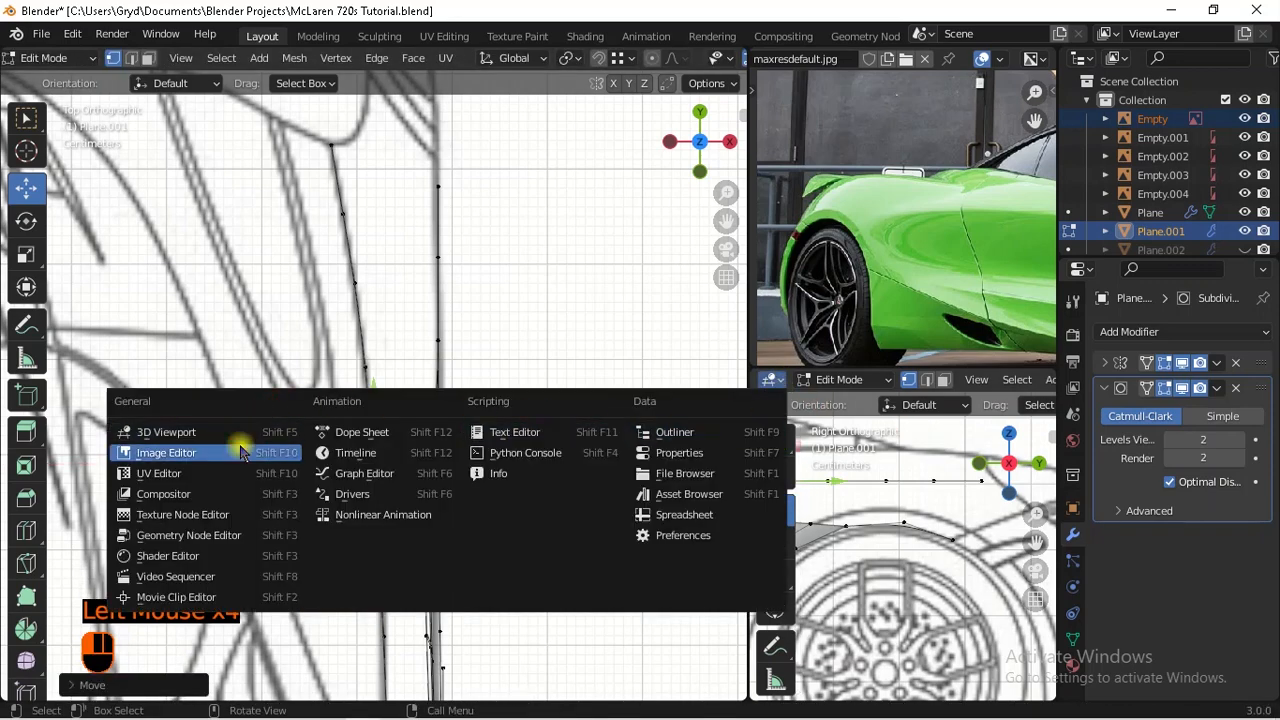
pyautogui.click(171, 449)
# Step: Slide the strip's outer tip vertex along its edge onto the blueprint line in the top view
pyautogui.scroll(-2, 907, 555)
pyautogui.keyDown('shift'); pyautogui.moveTo(379, 395); pyautogui.dragTo(385, 425, button='middle'); pyautogui.keyUp('shift')
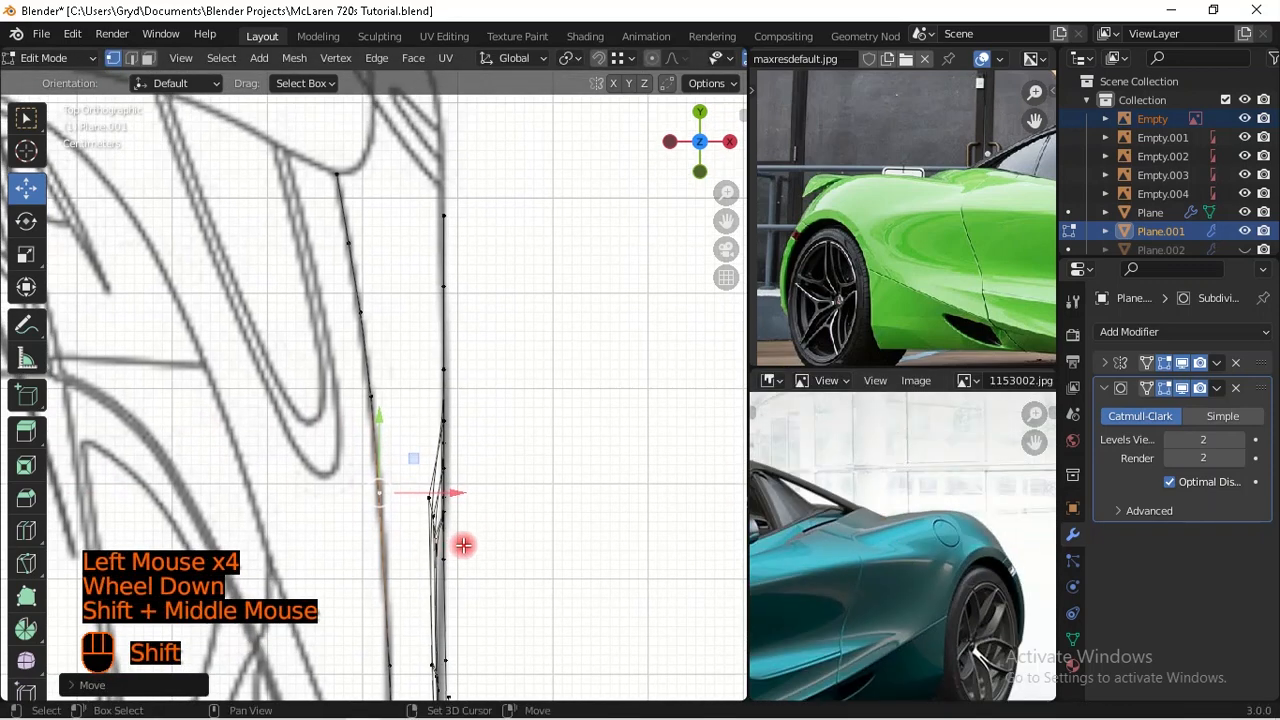
pyautogui.keyDown('shift'); pyautogui.moveTo(460, 546); pyautogui.dragTo(440, 266, button='middle'); pyautogui.keyUp('shift')
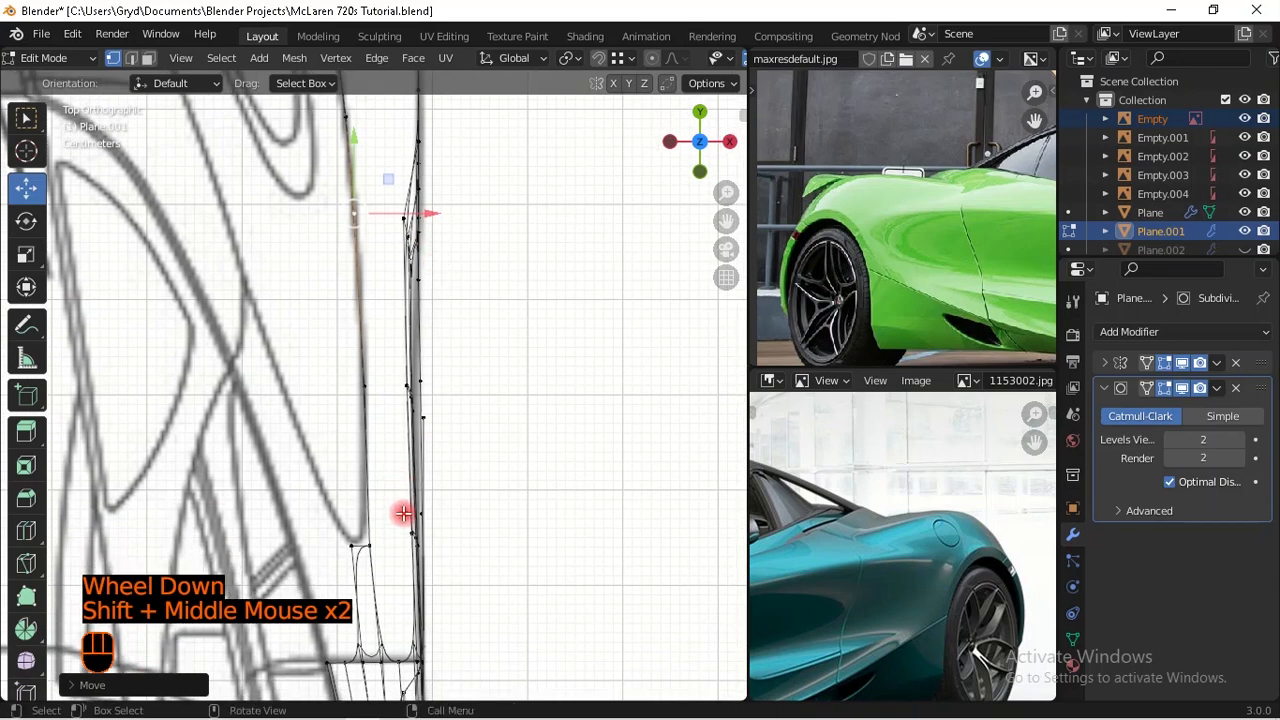
pyautogui.keyDown('shift'); pyautogui.moveTo(415, 562); pyautogui.dragTo(391, 523, button='middle'); pyautogui.keyUp('shift')
pyautogui.scroll(2, 385, 520)
pyautogui.click(333, 560)
pyautogui.keyDown('shift'); pyautogui.moveTo(425, 562); pyautogui.dragTo(502, 519, button='middle'); pyautogui.keyUp('shift')
pyautogui.press('g')
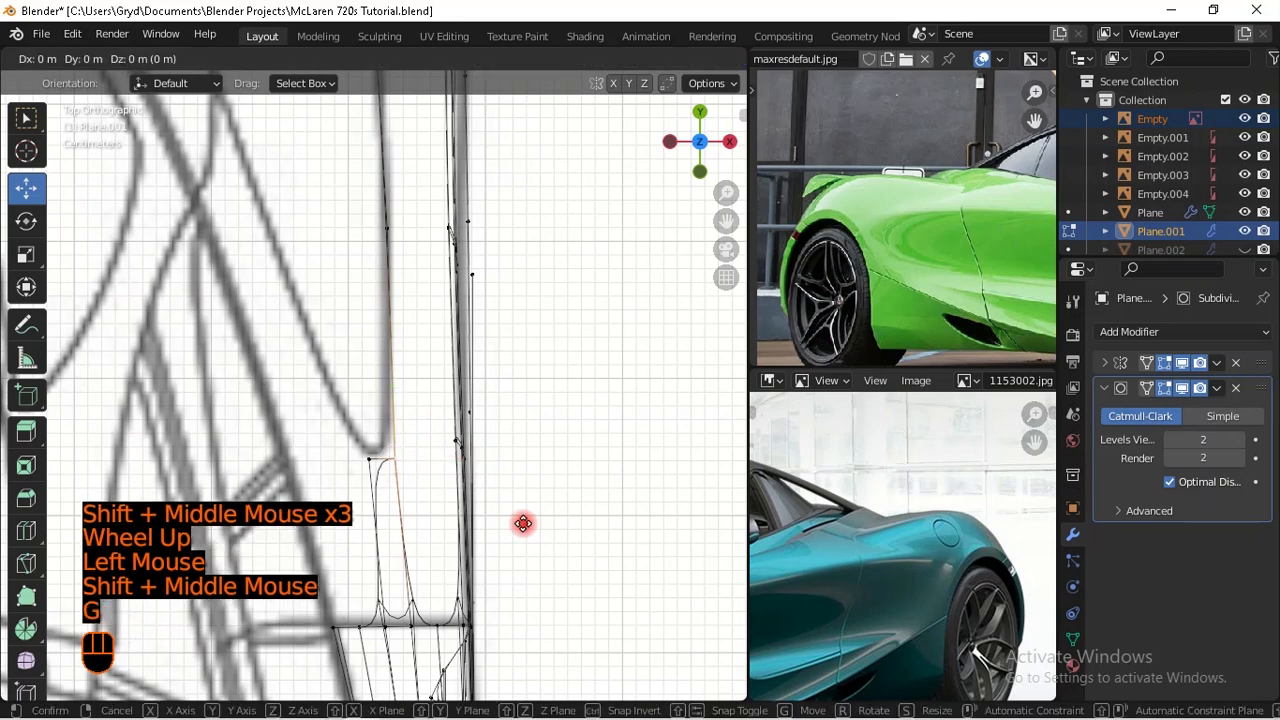
pyautogui.press('g')
pyautogui.keyDown('shift'); pyautogui.click(455, 518); pyautogui.keyUp('shift')
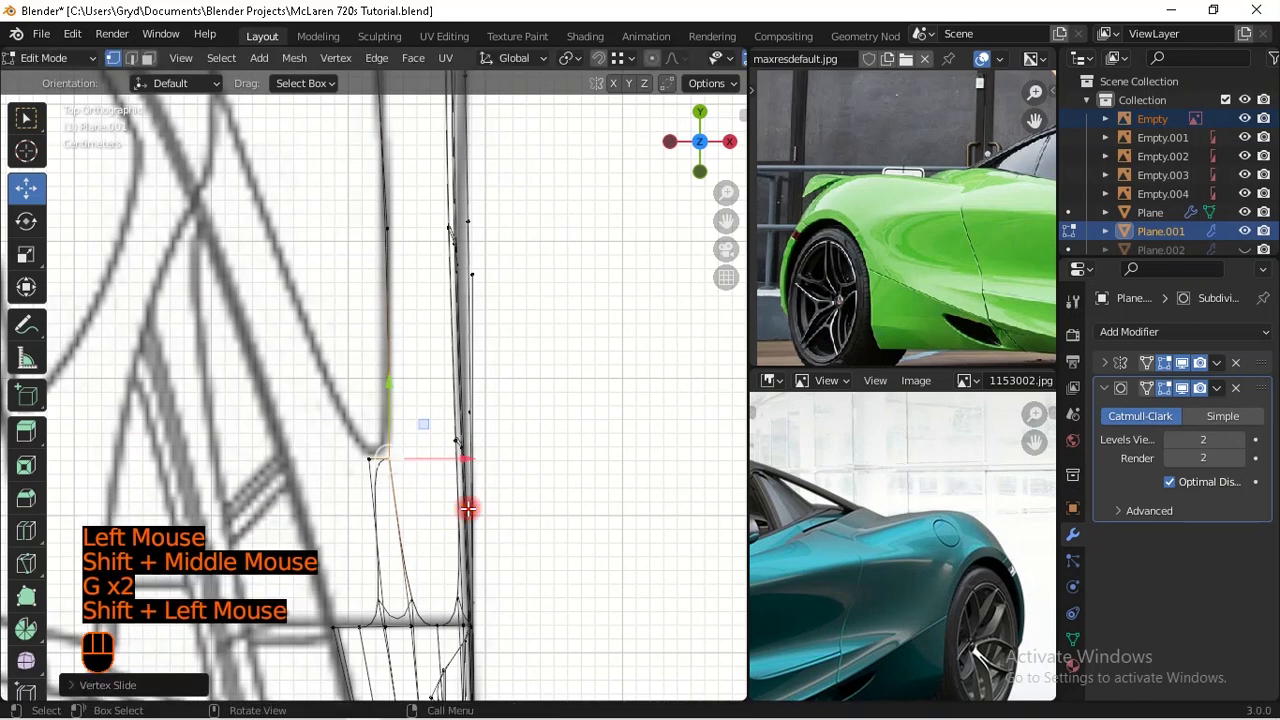
# Step: Raise the first three vertices behind the strip's tip onto the blueprint's upper fender line in the right side view
pyautogui.press('KP_3')
pyautogui.scroll(-2, 469, 511)
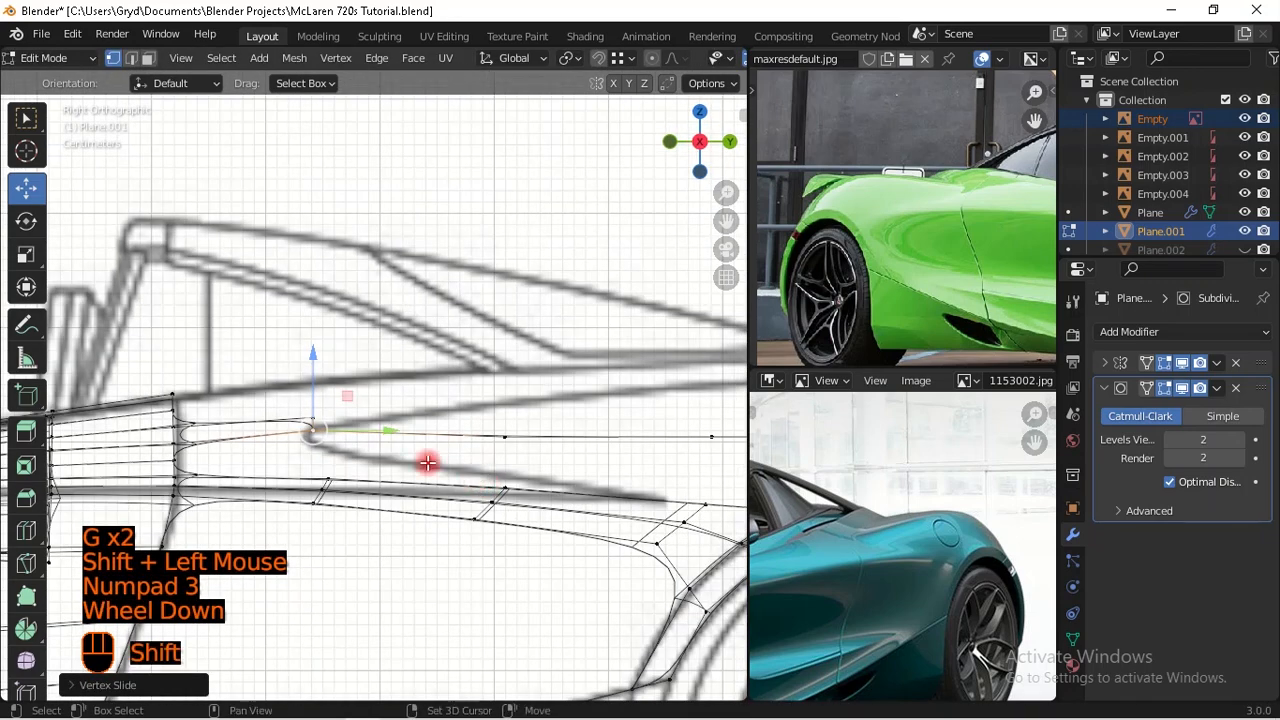
pyautogui.keyDown('shift'); pyautogui.moveTo(429, 460); pyautogui.dragTo(360, 432, button='middle'); pyautogui.keyUp('shift')
pyautogui.click(397, 428)
pyautogui.keyDown('shift'); pyautogui.moveTo(400, 377); pyautogui.dragTo(387, 242); pyautogui.keyUp('shift')
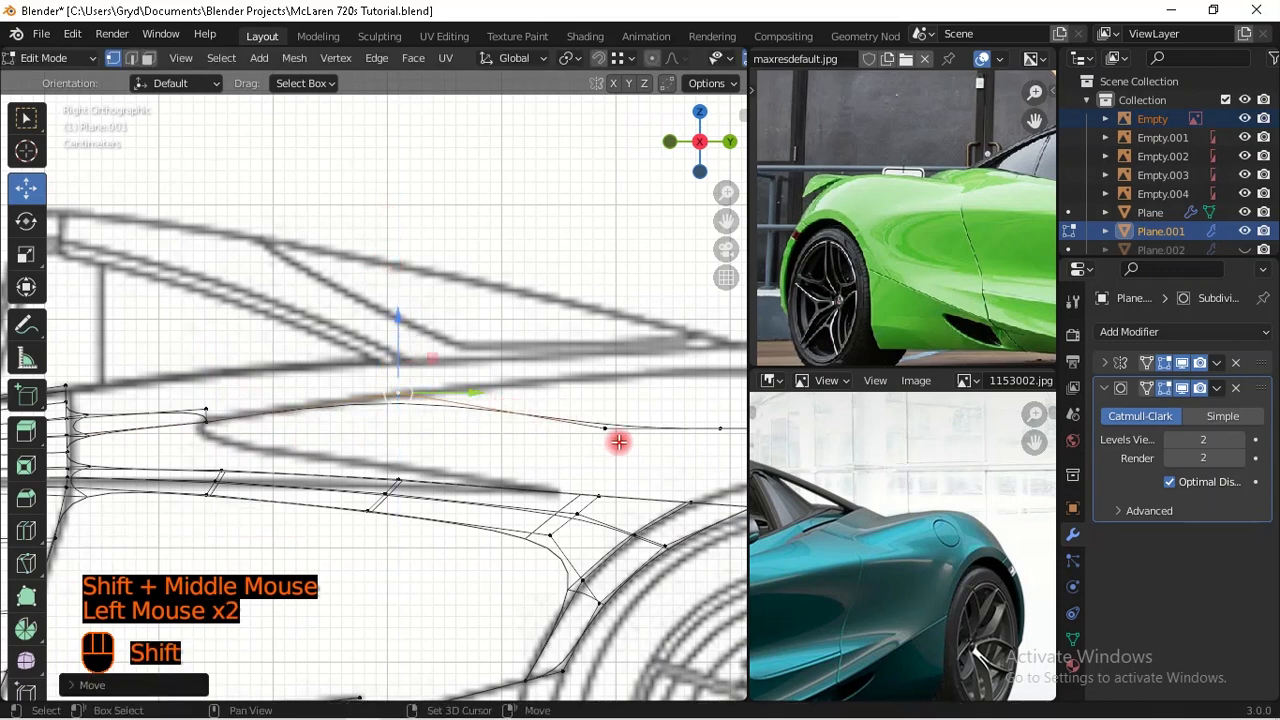
pyautogui.keyDown('shift'); pyautogui.moveTo(617, 440); pyautogui.dragTo(503, 394, button='middle'); pyautogui.keyUp('shift')
pyautogui.click(480, 382)
pyautogui.keyDown('shift'); pyautogui.moveTo(477, 346); pyautogui.dragTo(512, 247); pyautogui.keyUp('shift')
pyautogui.keyDown('shift'); pyautogui.moveTo(512, 247); pyautogui.dragTo(408, 370, button='middle'); pyautogui.keyUp('shift')
pyautogui.click(406, 383)
pyautogui.keyDown('shift'); pyautogui.moveTo(412, 318); pyautogui.dragTo(414, 674); pyautogui.keyUp('shift')
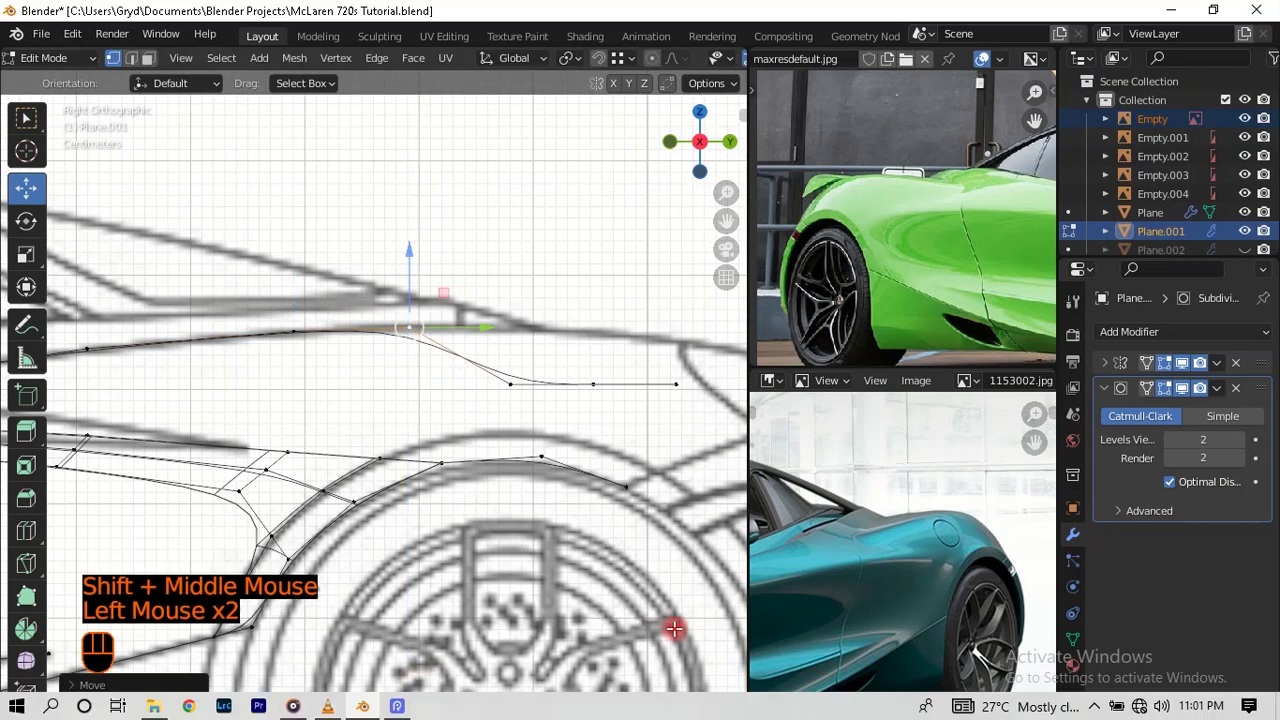
# Step: Raise the remaining rear vertices of the line onto the upper fender line and fine-tune the second-to-last one
pyautogui.keyDown('shift'); pyautogui.moveTo(636, 607); pyautogui.dragTo(423, 360, button='middle'); pyautogui.keyUp('shift')
pyautogui.click(423, 362)
pyautogui.moveTo(429, 297); pyautogui.dragTo(546, 494)
pyautogui.click(501, 379)
pyautogui.keyDown('shift'); pyautogui.moveTo(508, 350); pyautogui.dragTo(535, 110); pyautogui.keyUp('shift')
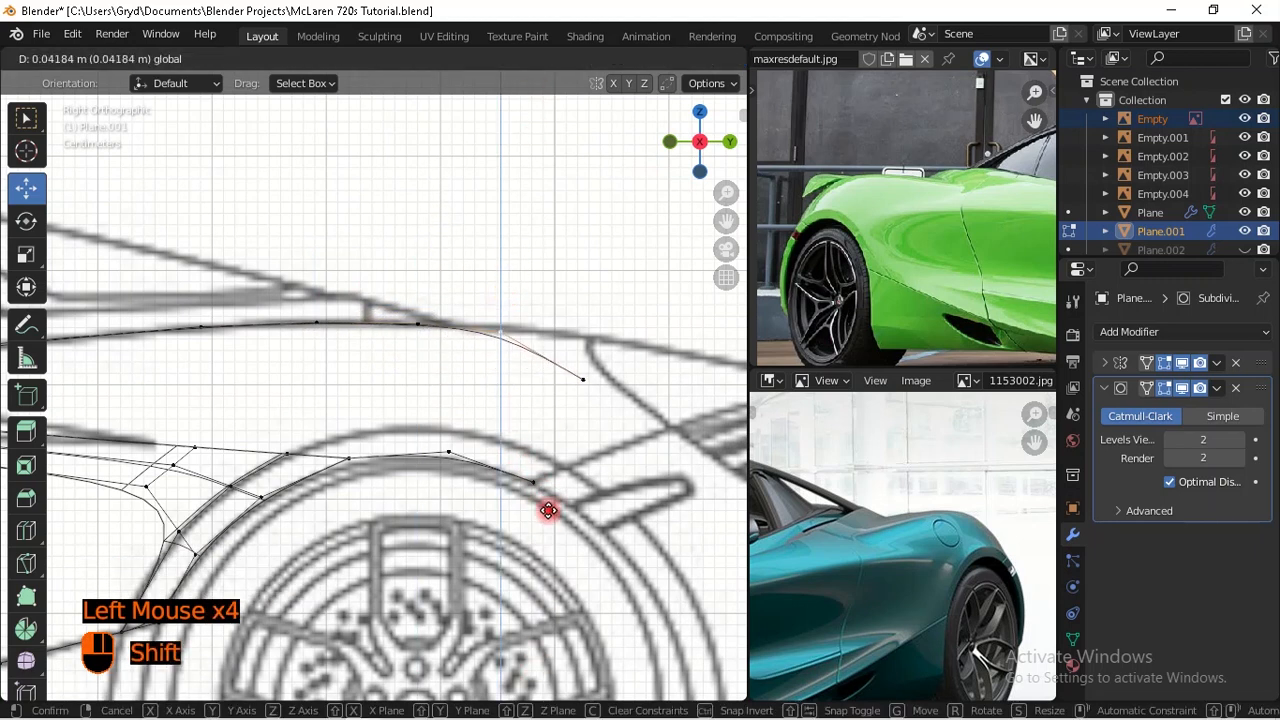
pyautogui.keyDown('shift'); pyautogui.moveTo(548, 481); pyautogui.dragTo(548, 481); pyautogui.keyUp('shift')
pyautogui.click(589, 384)
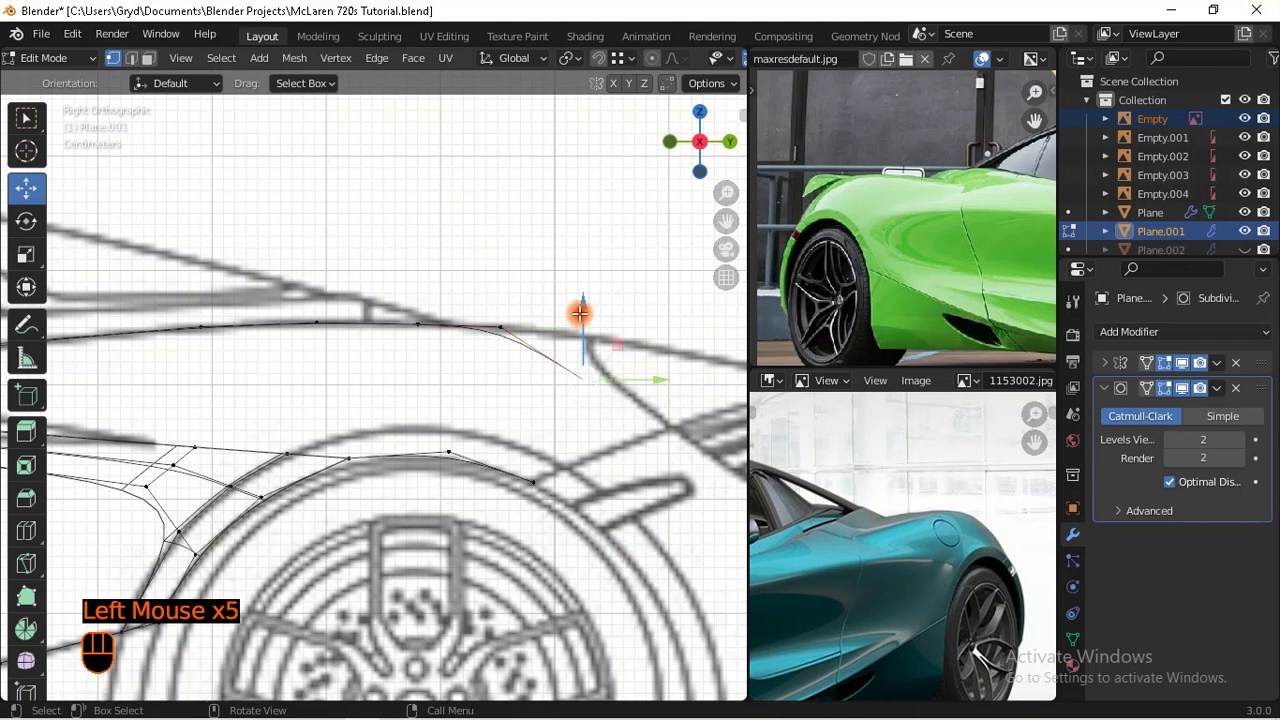
pyautogui.keyDown('shift'); pyautogui.moveTo(580, 309); pyautogui.dragTo(612, 210); pyautogui.keyUp('shift')
pyautogui.keyDown('shift'); pyautogui.moveTo(620, 547); pyautogui.dragTo(622, 549); pyautogui.keyUp('shift')
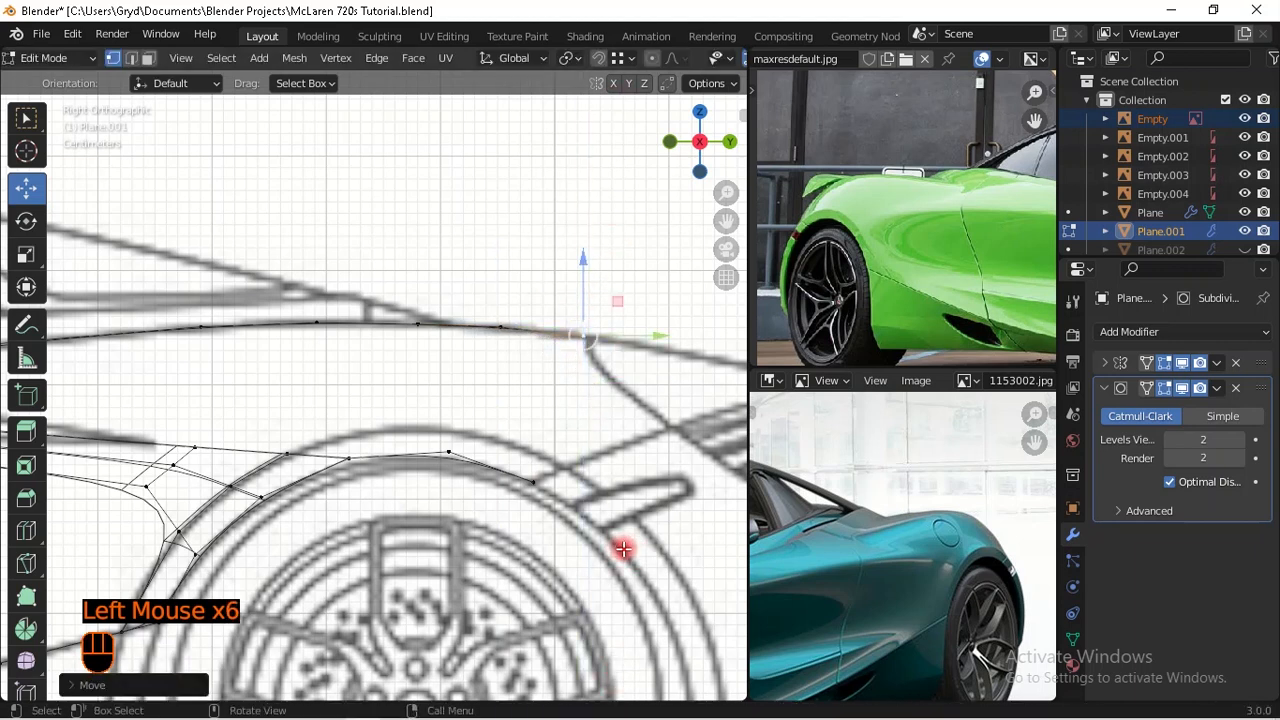
pyautogui.click(505, 327)
pyautogui.keyDown('shift'); pyautogui.moveTo(500, 276); pyautogui.dragTo(522, 270); pyautogui.keyUp('shift')
# Step: Turn wireframe shading off and examine the extruded fender line against the door and wheel arch in perspective
pyautogui.scroll(-1, 457, 320)
pyautogui.keyDown('shift'); pyautogui.moveTo(443, 357); pyautogui.dragTo(500, 390, button='middle'); pyautogui.keyUp('shift')
pyautogui.moveTo(500, 390); pyautogui.dragTo(672, 456, button='middle')
pyautogui.scroll(-2, 640, 450)
pyautogui.hotkey('shift', 'z')
pyautogui.moveTo(574, 446)
pyautogui.mouseDown(button='middle')
pyautogui.moveTo(594, 400)
pyautogui.moveTo(461, 454)
pyautogui.moveTo(363, 437)
pyautogui.moveTo(343, 500)
pyautogui.moveTo(402, 451)
pyautogui.mouseUp(button='middle')
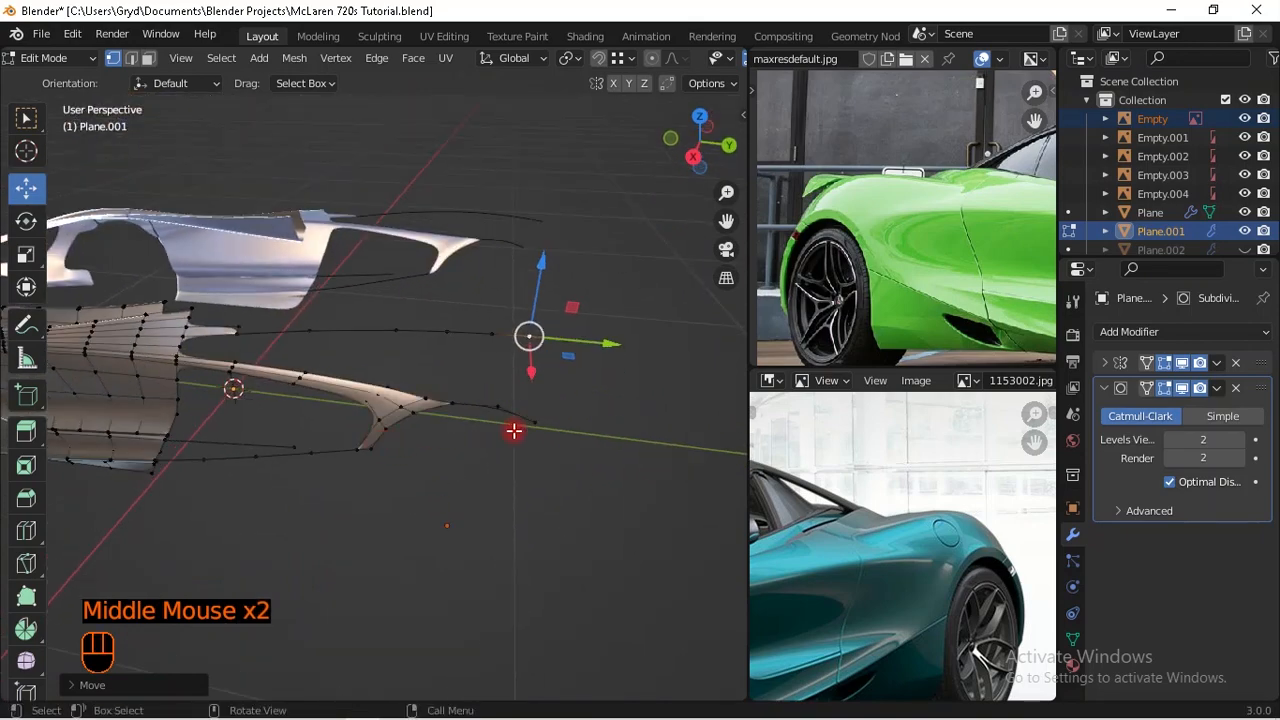
# Step: Extrude the upper vertex ahead of the wheel arch forward twice, about 0.17 m each, along the lower blueprint crease in side view
pyautogui.press('KP_3')
pyautogui.moveTo(351, 386)
pyautogui.keyDown('shift'); pyautogui.mouseDown(button='middle')
pyautogui.moveTo(223, 391)
pyautogui.moveTo(349, 374)
pyautogui.mouseUp(button='middle'); pyautogui.keyUp('shift')
pyautogui.scroll(1, 223, 391)
pyautogui.scroll(1, 278, 332)
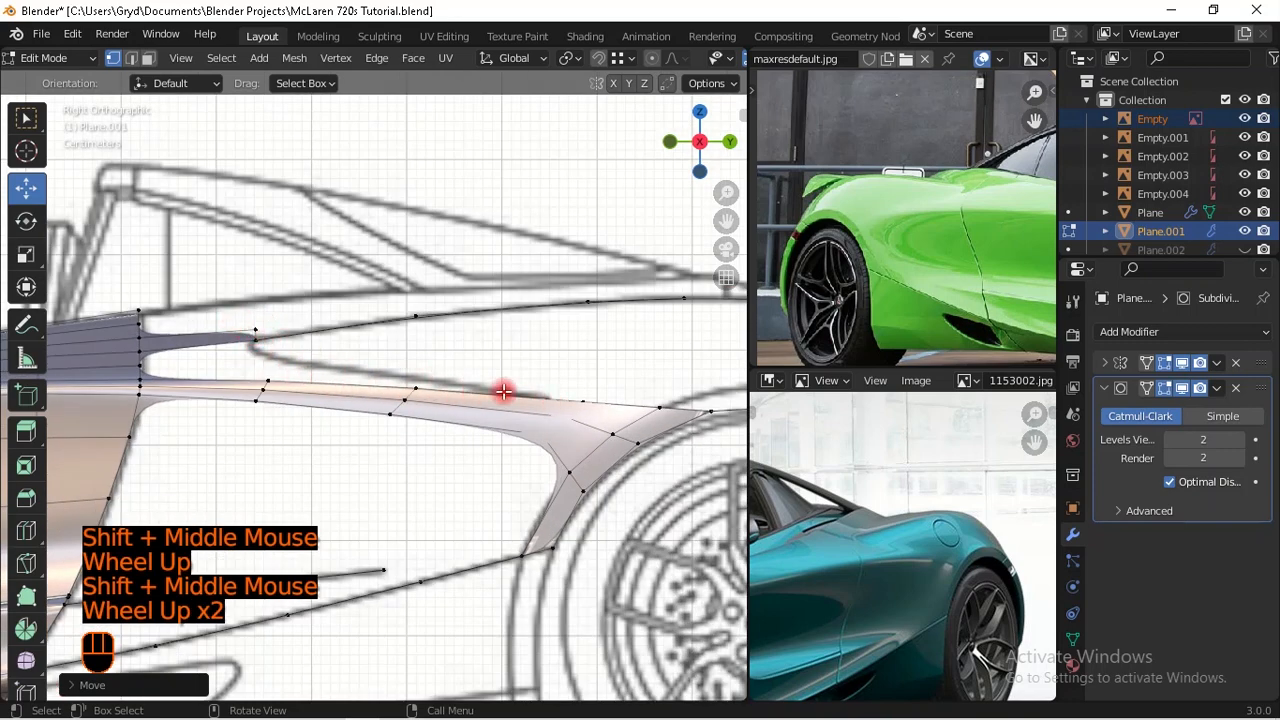
pyautogui.click(584, 402)
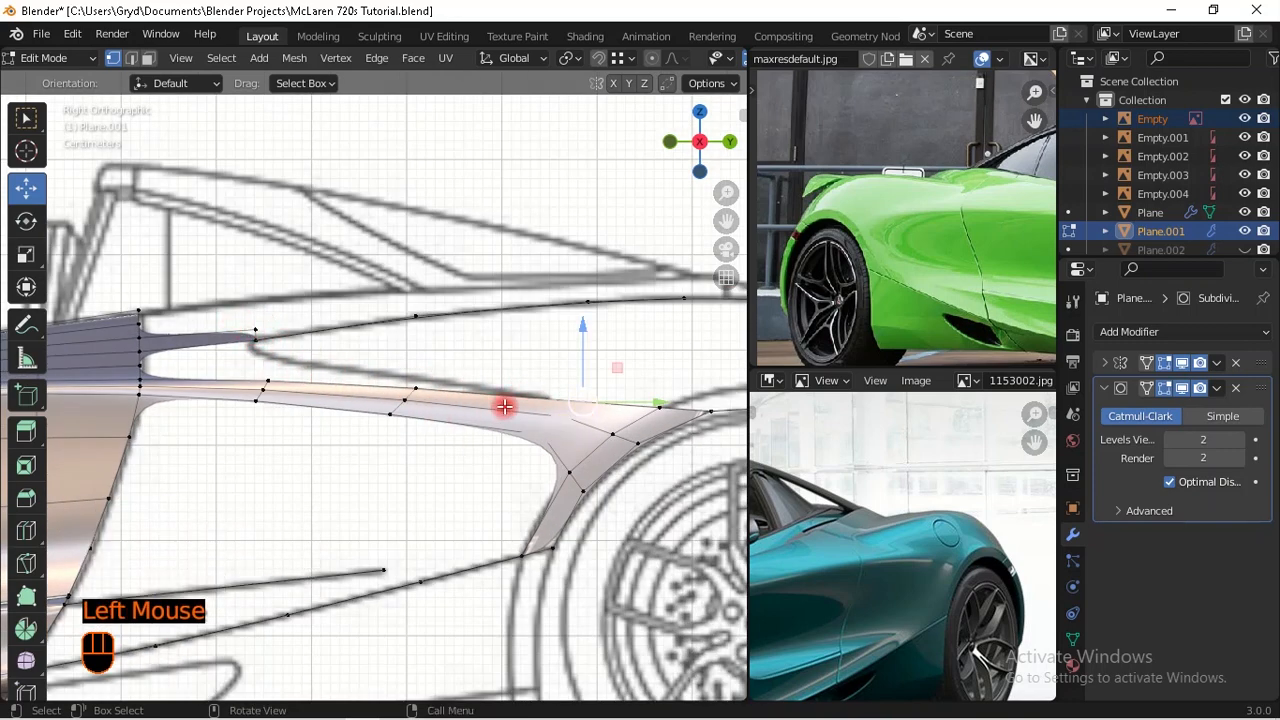
pyautogui.press('e')
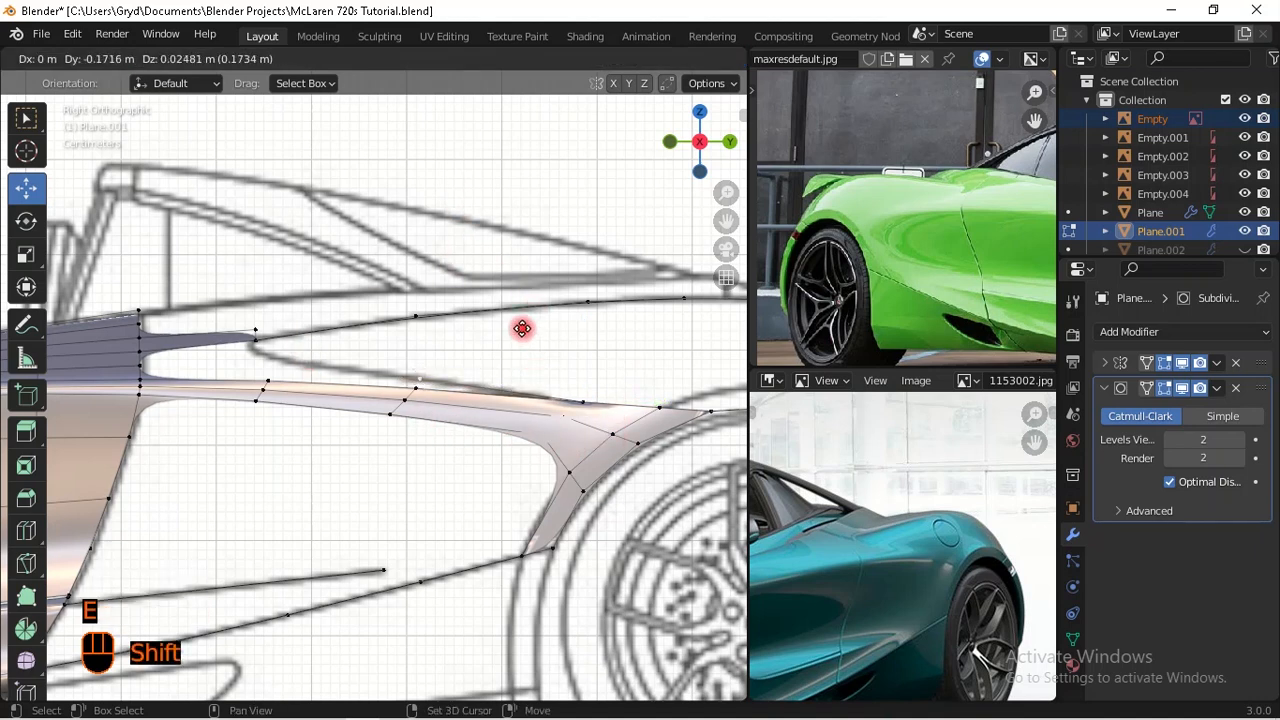
pyautogui.keyDown('shift'); pyautogui.click(517, 380); pyautogui.keyUp('shift')
pyautogui.press('e')
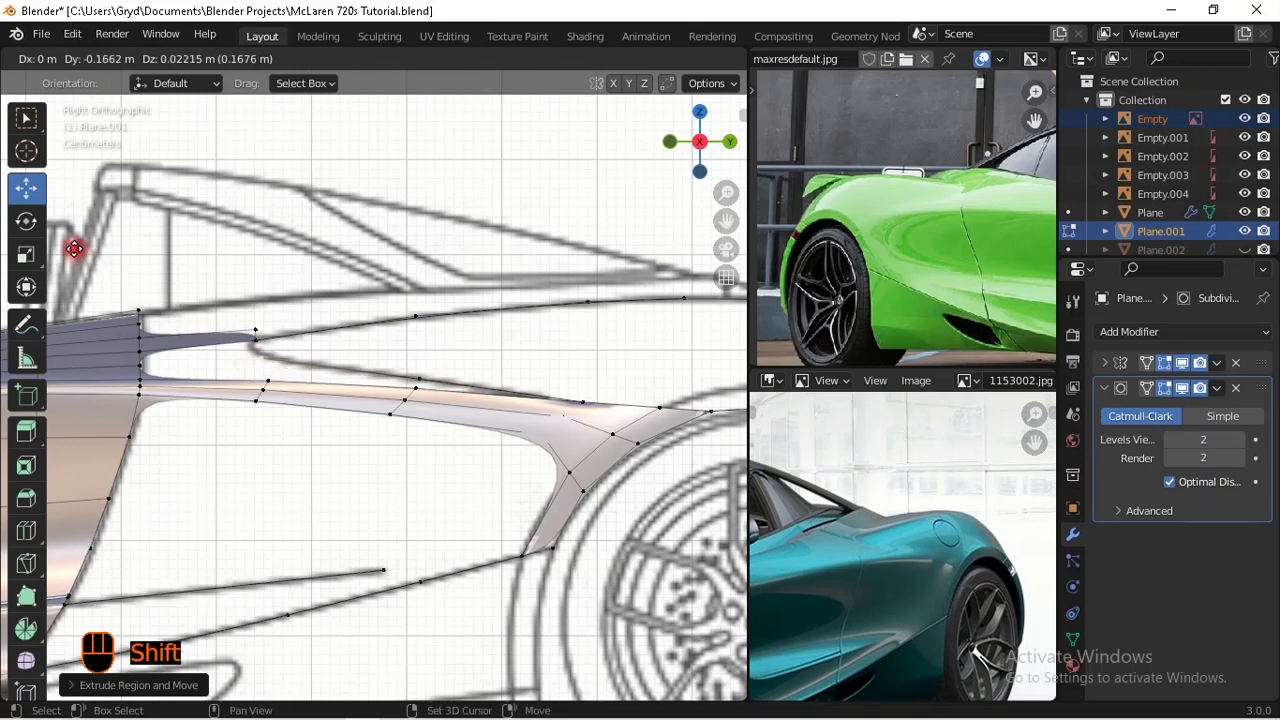
pyautogui.keyDown('shift'); pyautogui.click(177, 294); pyautogui.keyUp('shift')
# Step: Join the front end of the lower crease line to the strip's lower tip vertex with an edge
pyautogui.scroll(2, 386, 366)
pyautogui.keyDown('shift'); pyautogui.moveTo(386, 366); pyautogui.dragTo(429, 403, button='middle'); pyautogui.keyUp('shift')
pyautogui.scroll(2, 411, 410)
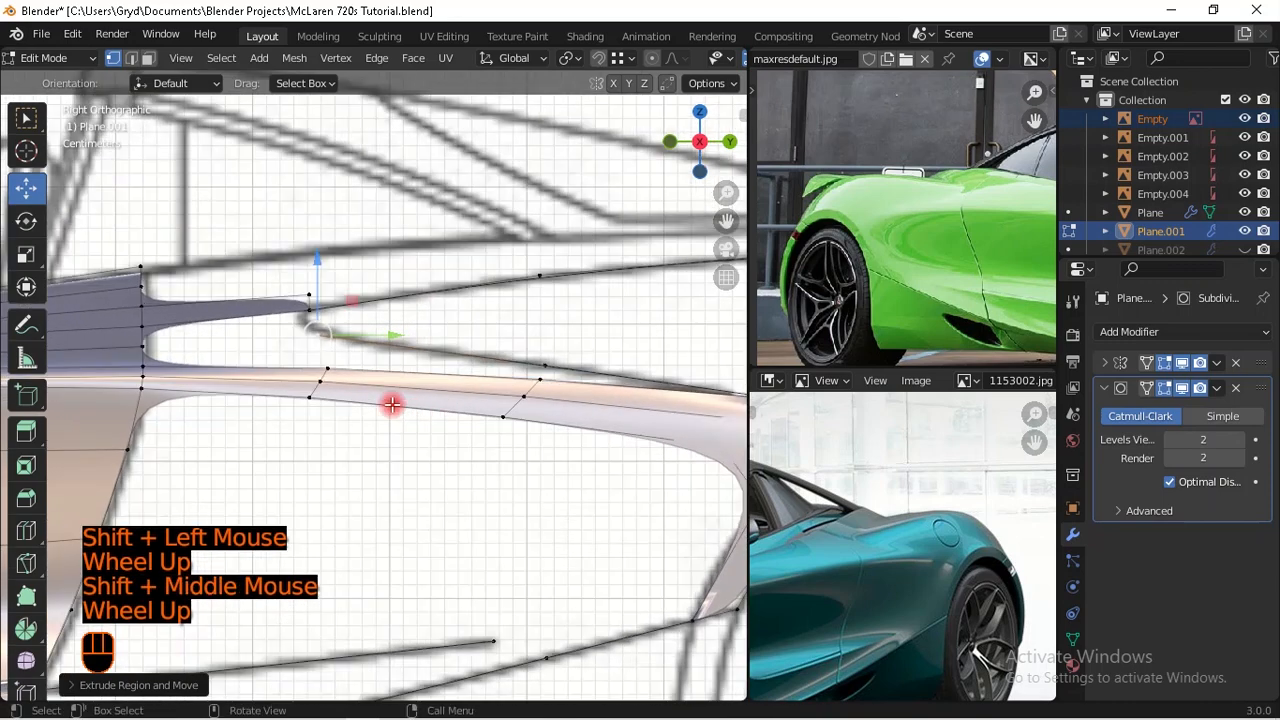
pyautogui.keyDown('shift'); pyautogui.moveTo(368, 371); pyautogui.dragTo(398, 385, button='middle'); pyautogui.keyUp('shift')
pyautogui.keyDown('shift'); pyautogui.click(351, 334); pyautogui.keyUp('shift')
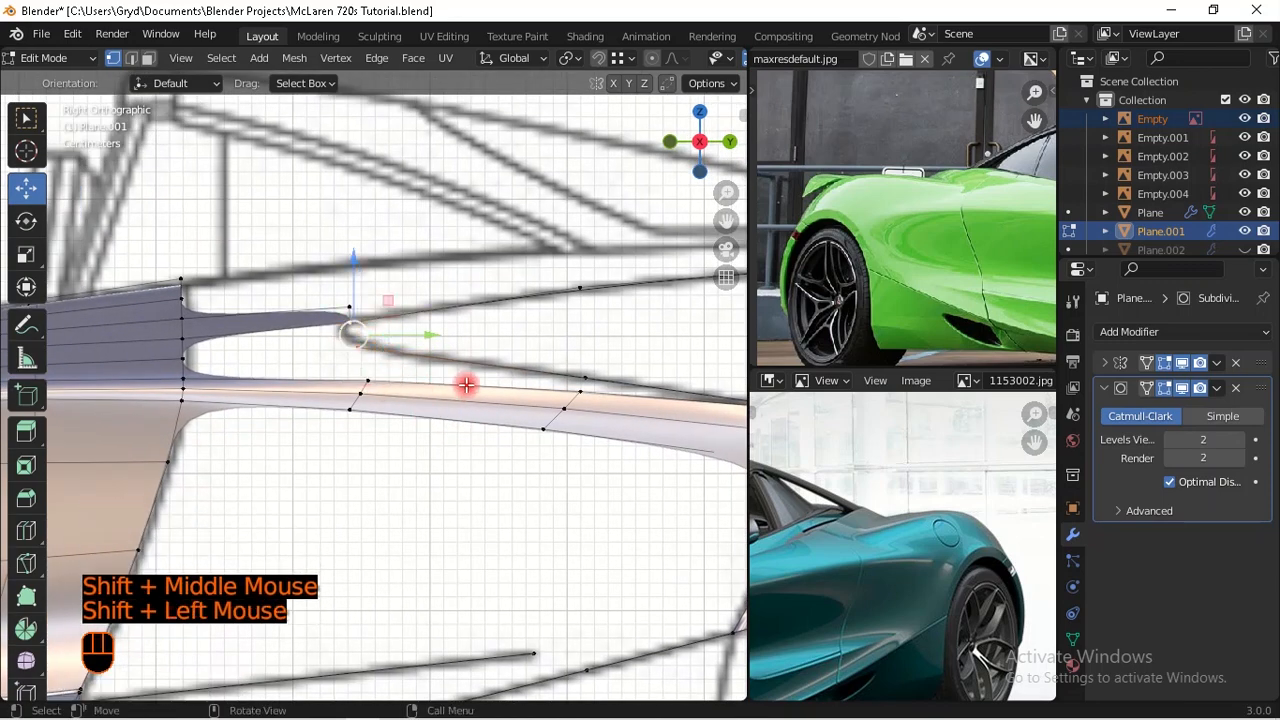
pyautogui.scroll(2, 471, 390)
pyautogui.press('f')
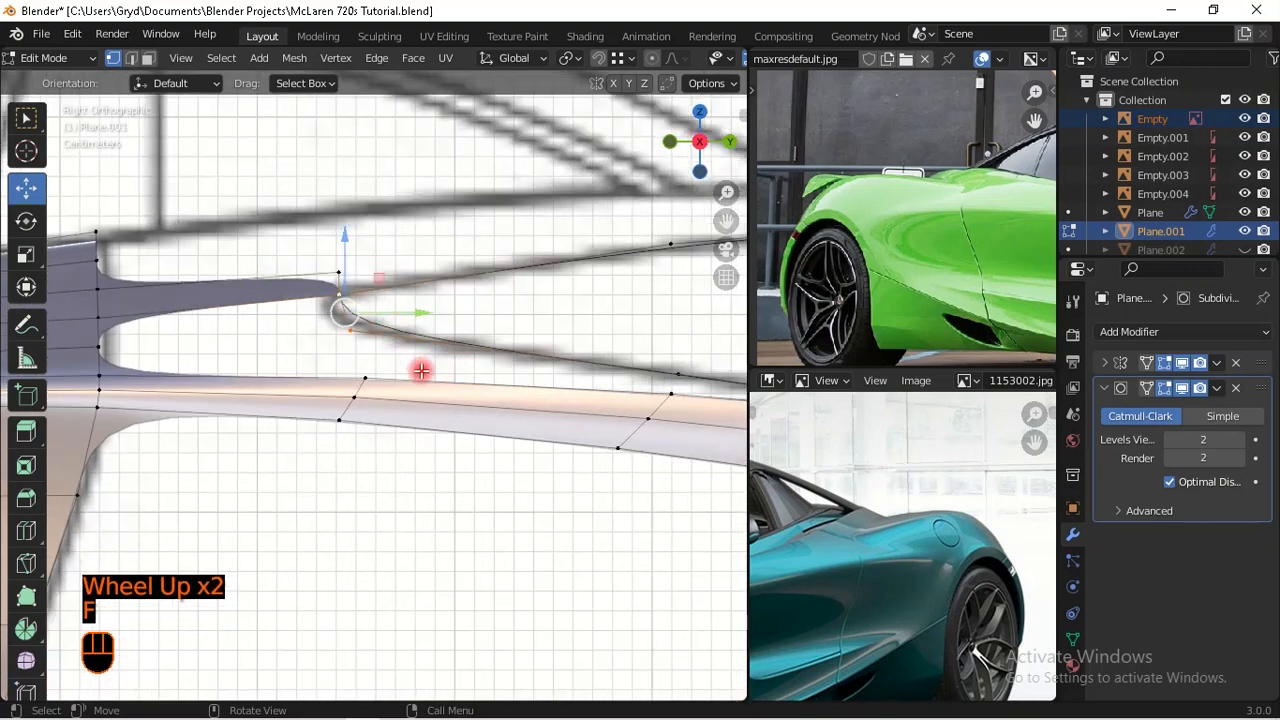
# Step: Move the front vertex of the lower crease line inward along X in top view
pyautogui.scroll(-1, 500, 369)
pyautogui.keyDown('shift'); pyautogui.moveTo(574, 371); pyautogui.dragTo(330, 374, button='middle'); pyautogui.keyUp('shift')
pyautogui.moveTo(330, 374); pyautogui.dragTo(467, 401, button='middle')
pyautogui.scroll(-1, 436, 375)
pyautogui.press('KP_7')
pyautogui.keyDown('shift'); pyautogui.moveTo(480, 463); pyautogui.dragTo(392, 289, button='middle'); pyautogui.keyUp('shift')
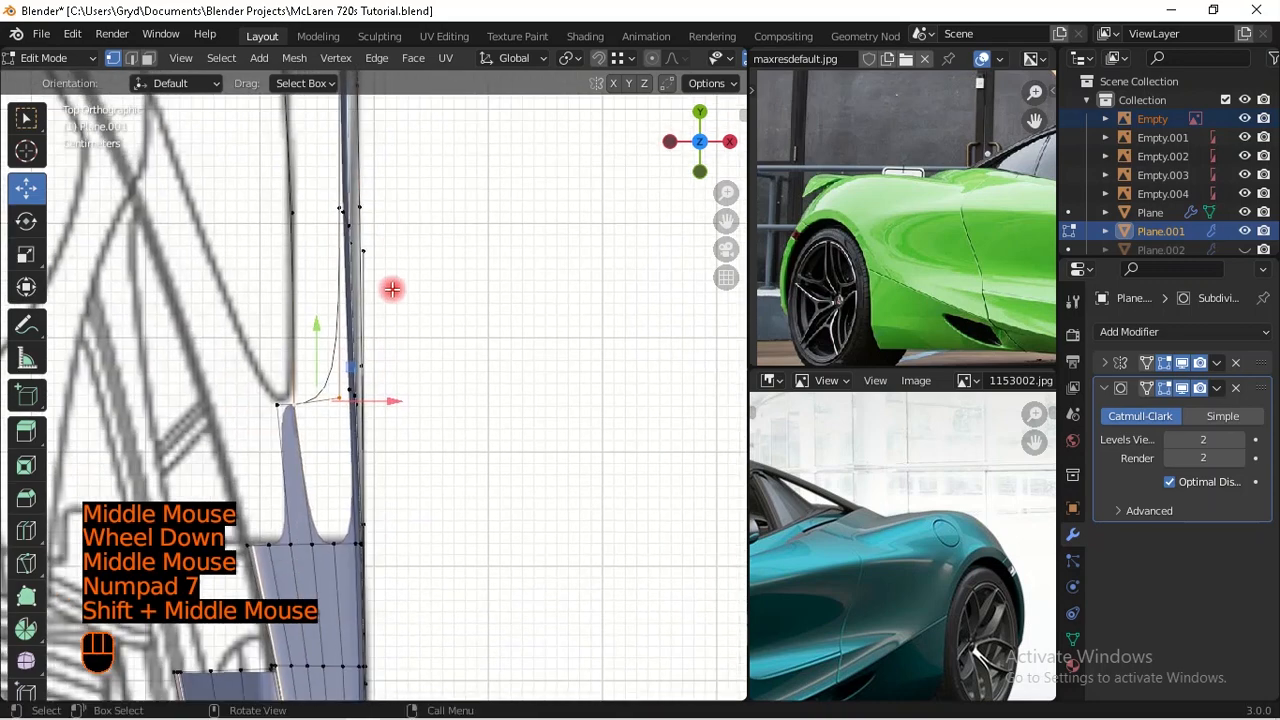
pyautogui.click(409, 414)
pyautogui.moveTo(398, 401); pyautogui.dragTo(346, 380)
# Step: Fill the first two faces of the gap between the strip tip and the fender edge, using vertex paths picked on both sides
pyautogui.moveTo(346, 380); pyautogui.dragTo(263, 354, button='middle')
pyautogui.click(263, 354)
pyautogui.keyDown('ctrl'); pyautogui.click(385, 334); pyautogui.keyUp('ctrl')
pyautogui.moveTo(385, 334); pyautogui.dragTo(343, 334, button='middle')
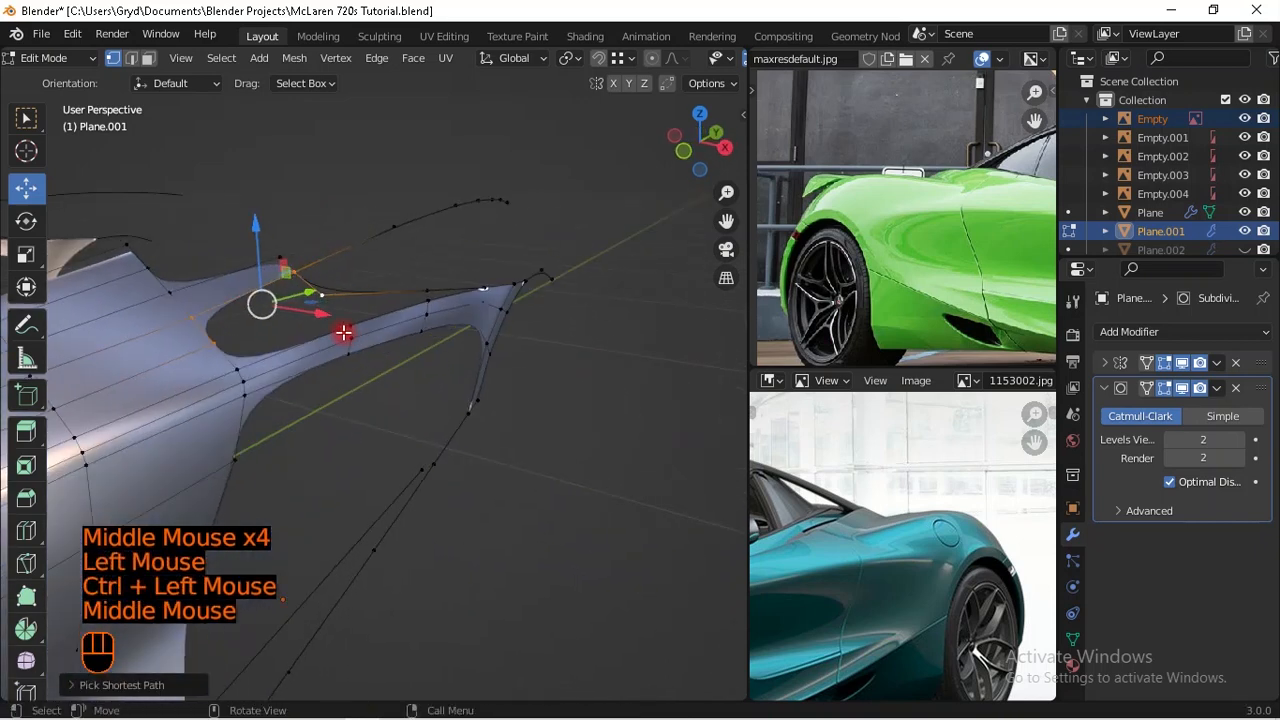
pyautogui.press('f')
pyautogui.click(345, 318)
pyautogui.keyDown('ctrl'); pyautogui.click(389, 317); pyautogui.keyUp('ctrl')
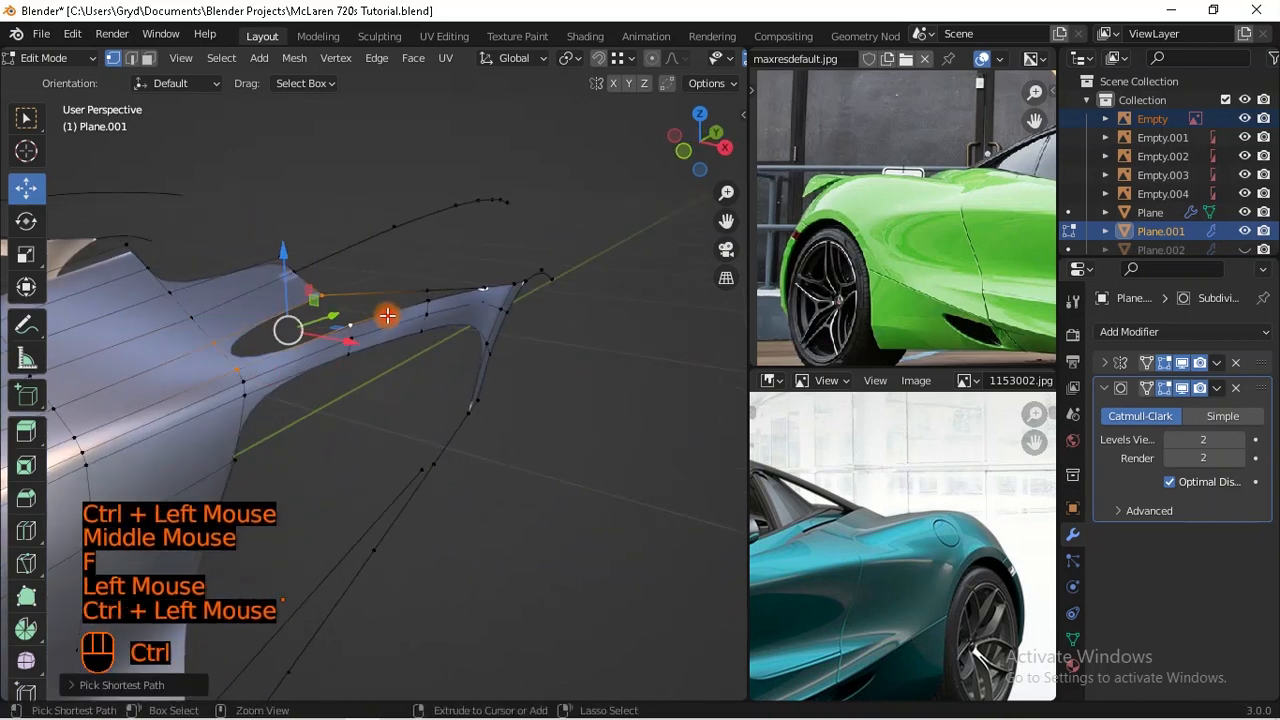
pyautogui.moveTo(389, 317); pyautogui.dragTo(357, 331, button='middle')
pyautogui.press('f')
# Step: Fill the remaining faces of the gap back along the lower fender strip and check the surface in Object Mode
pyautogui.moveTo(434, 351); pyautogui.dragTo(140, 318, button='middle')
pyautogui.scroll(2, 277, 309)
pyautogui.keyDown('shift'); pyautogui.moveTo(277, 309); pyautogui.dragTo(607, 485, button='middle'); pyautogui.keyUp('shift')
pyautogui.scroll(2, 337, 363)
pyautogui.scroll(-1, 607, 485)
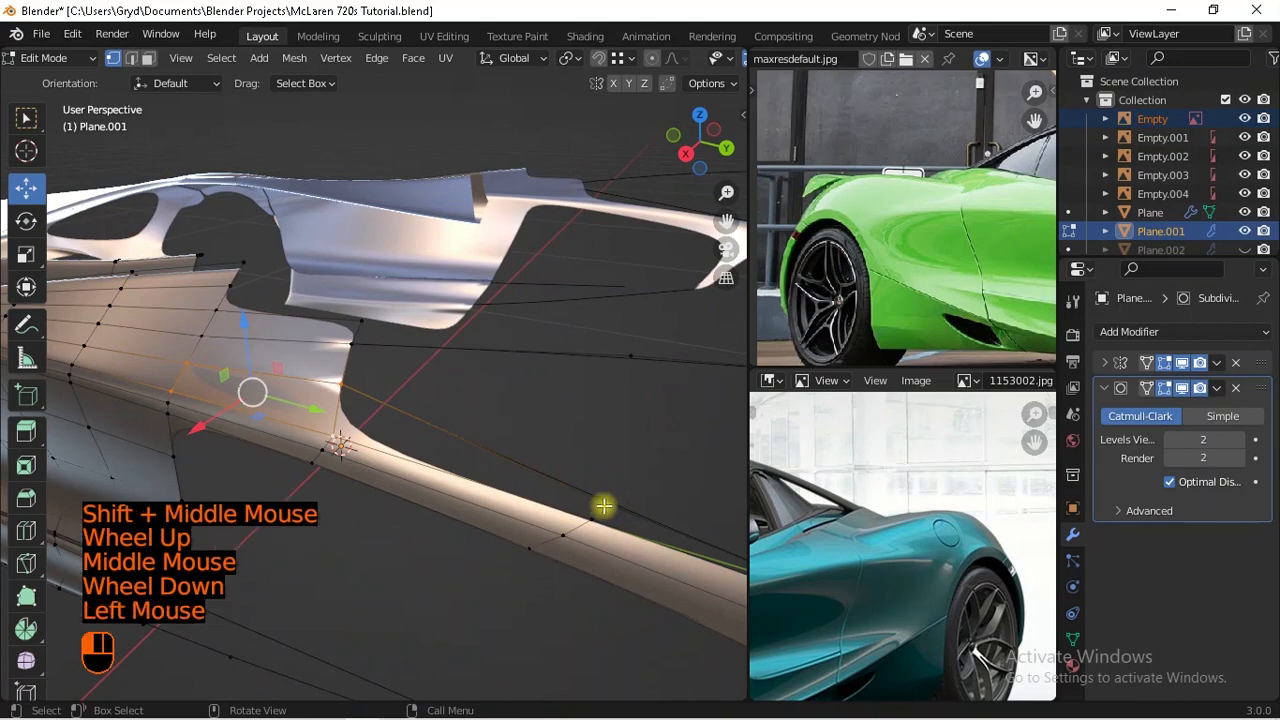
pyautogui.keyDown('ctrl'); pyautogui.click(603, 507); pyautogui.keyUp('ctrl')
pyautogui.keyDown('shift'); pyautogui.moveTo(594, 557); pyautogui.dragTo(334, 354, button='middle'); pyautogui.keyUp('shift')
pyautogui.scroll(-1, 550, 477)
pyautogui.press('f')
pyautogui.click(336, 358)
pyautogui.keyDown('ctrl'); pyautogui.keyDown('shift'); pyautogui.click(217, 355); pyautogui.keyUp('shift'); pyautogui.keyUp('ctrl')
pyautogui.keyDown('shift'); pyautogui.moveTo(217, 355); pyautogui.dragTo(466, 463, button='middle'); pyautogui.keyUp('shift')
pyautogui.press('f')
pyautogui.press('Tab')
pyautogui.click(480, 418)
pyautogui.scroll(-2, 541, 401)
pyautogui.scroll(-1, 457, 460)
pyautogui.press('Tab')
pyautogui.scroll(1, 376, 410)
# Step: Extrude the panel's upper inner rear corner vertex about 0.33 m rearward along the blueprint line in top view
pyautogui.press('KP_7')
pyautogui.scroll(-1, 386, 357)
pyautogui.scroll(4, 390, 487)
pyautogui.scroll(-2, 451, 463)
pyautogui.scroll(1, 330, 327)
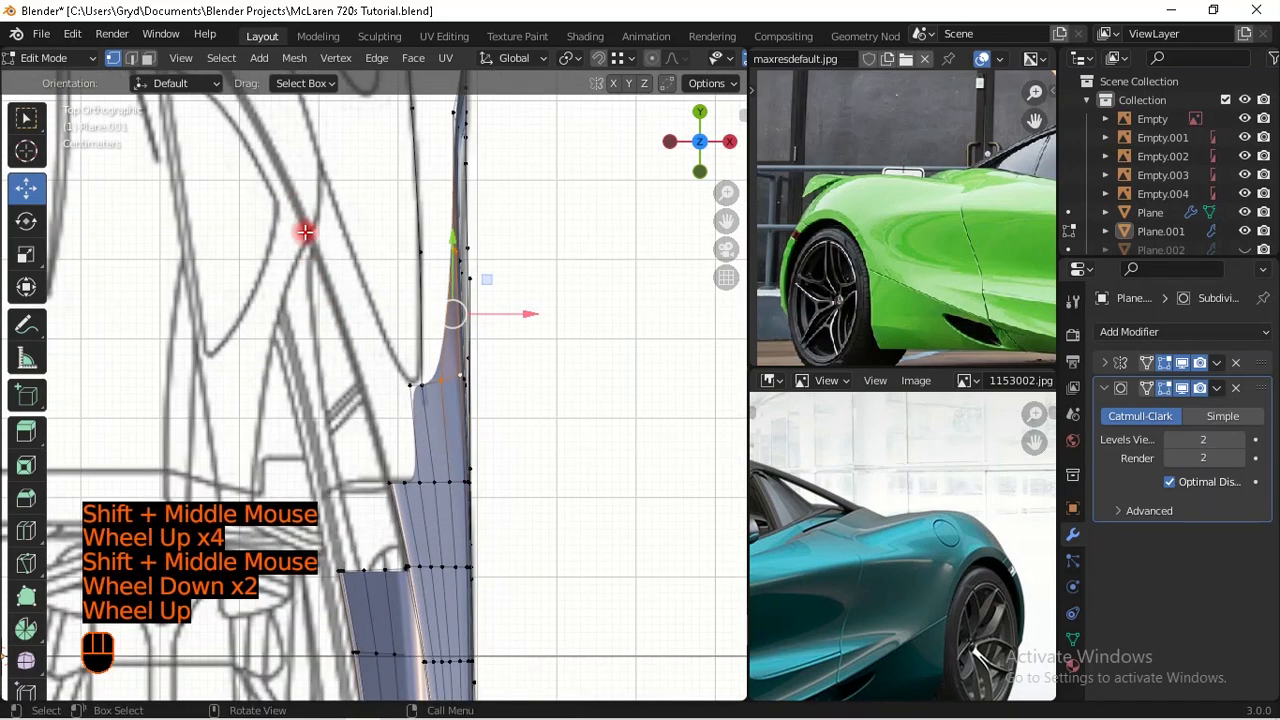
pyautogui.moveTo(311, 237); pyautogui.dragTo(322, 276)
pyautogui.moveTo(370, 459); pyautogui.dragTo(370, 459)
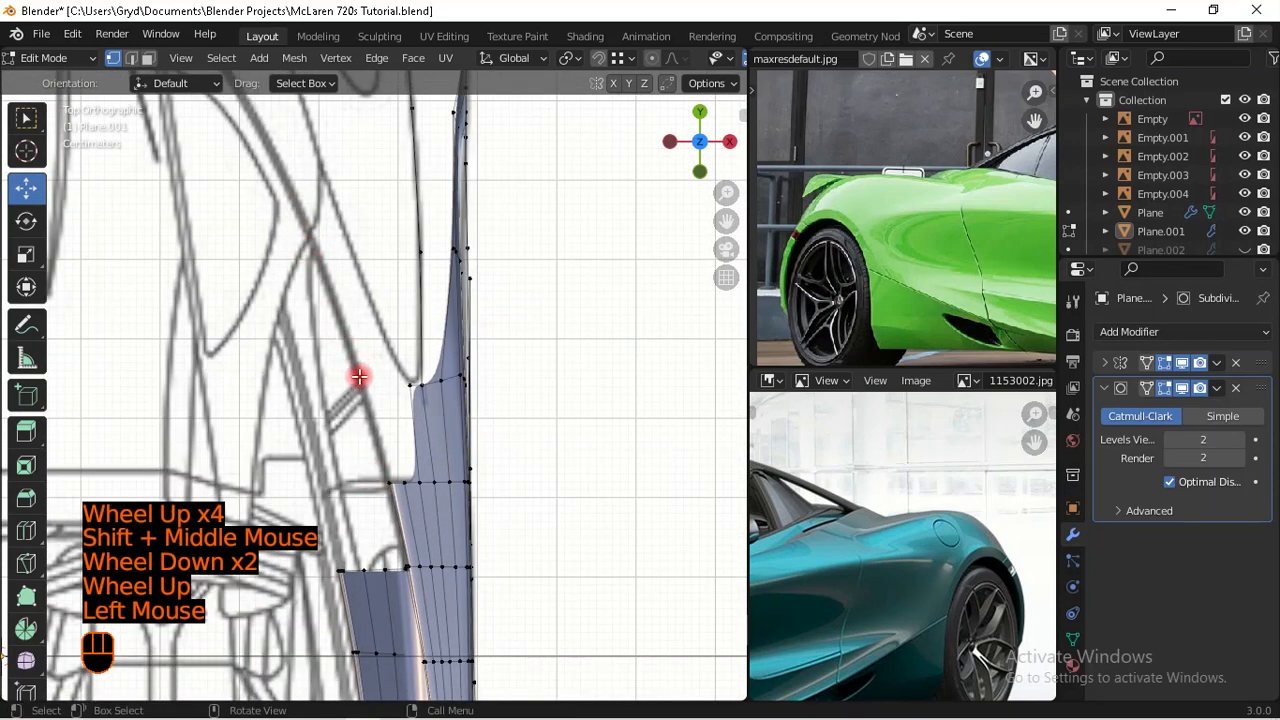
pyautogui.scroll(1, 394, 517)
pyautogui.click(395, 522)
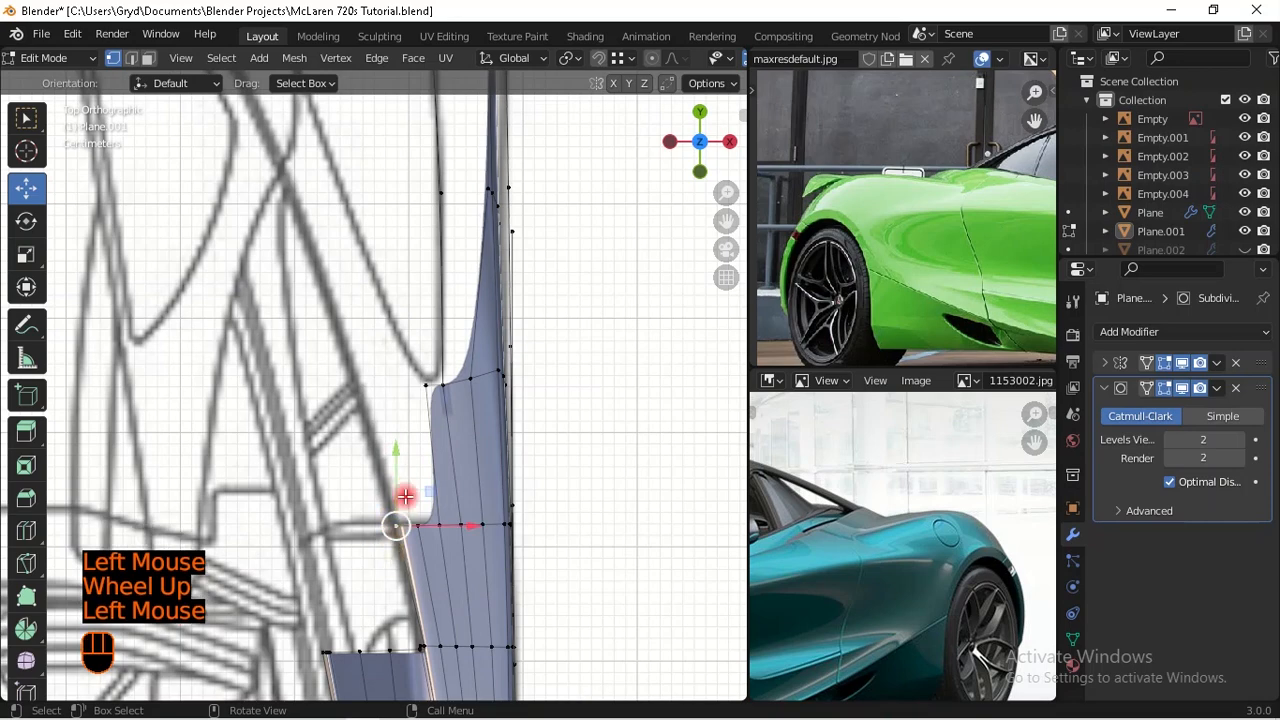
pyautogui.keyDown('shift'); pyautogui.moveTo(437, 400); pyautogui.dragTo(409, 463, button='middle'); pyautogui.keyUp('shift')
pyautogui.press('e')
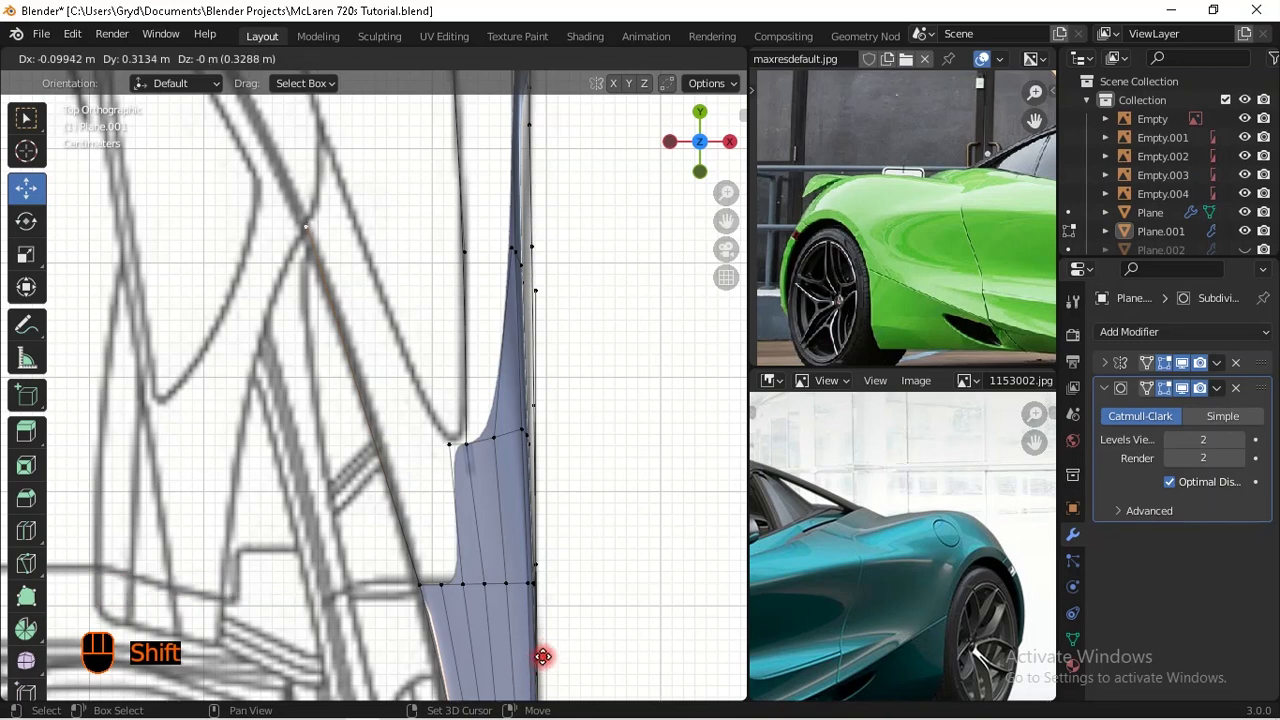
pyautogui.keyDown('shift'); pyautogui.click(543, 654); pyautogui.keyUp('shift')
pyautogui.scroll(-1, 463, 466)
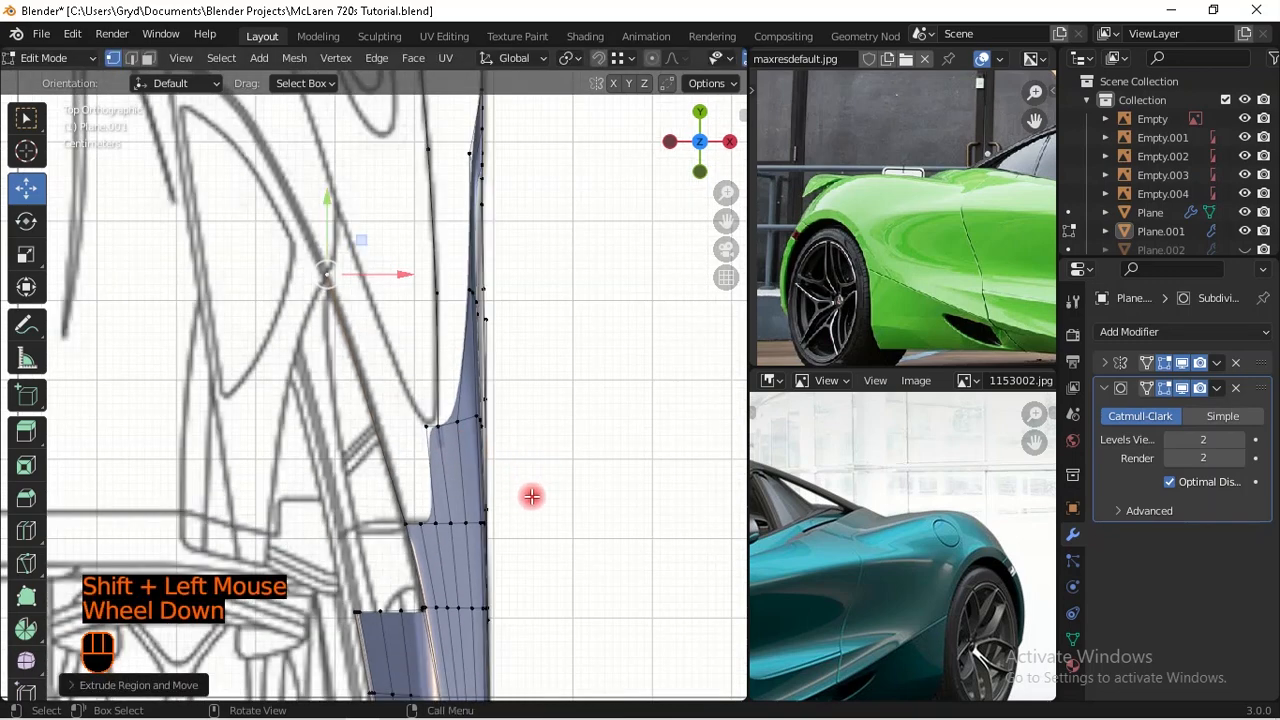
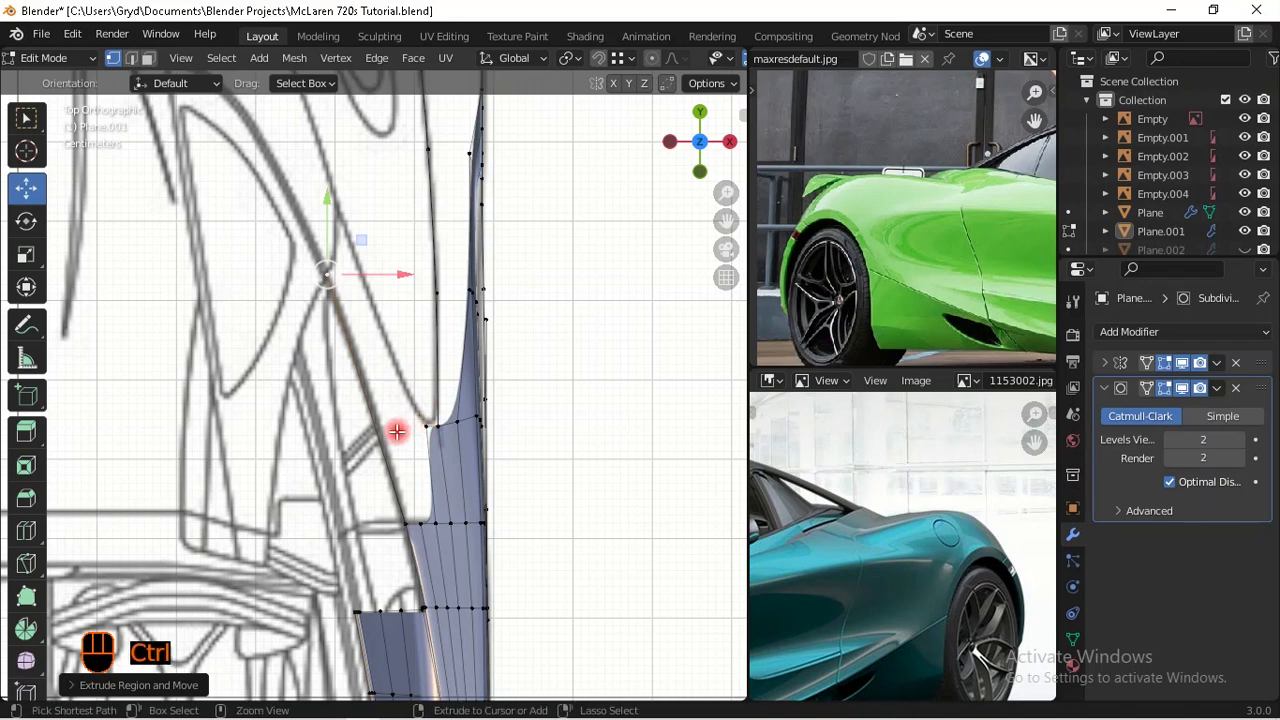
# Step: Add three cuts to the new edge and slide the frontmost cut vertex onto the blueprint curve
pyautogui.hotkey('ctrl', 'r')
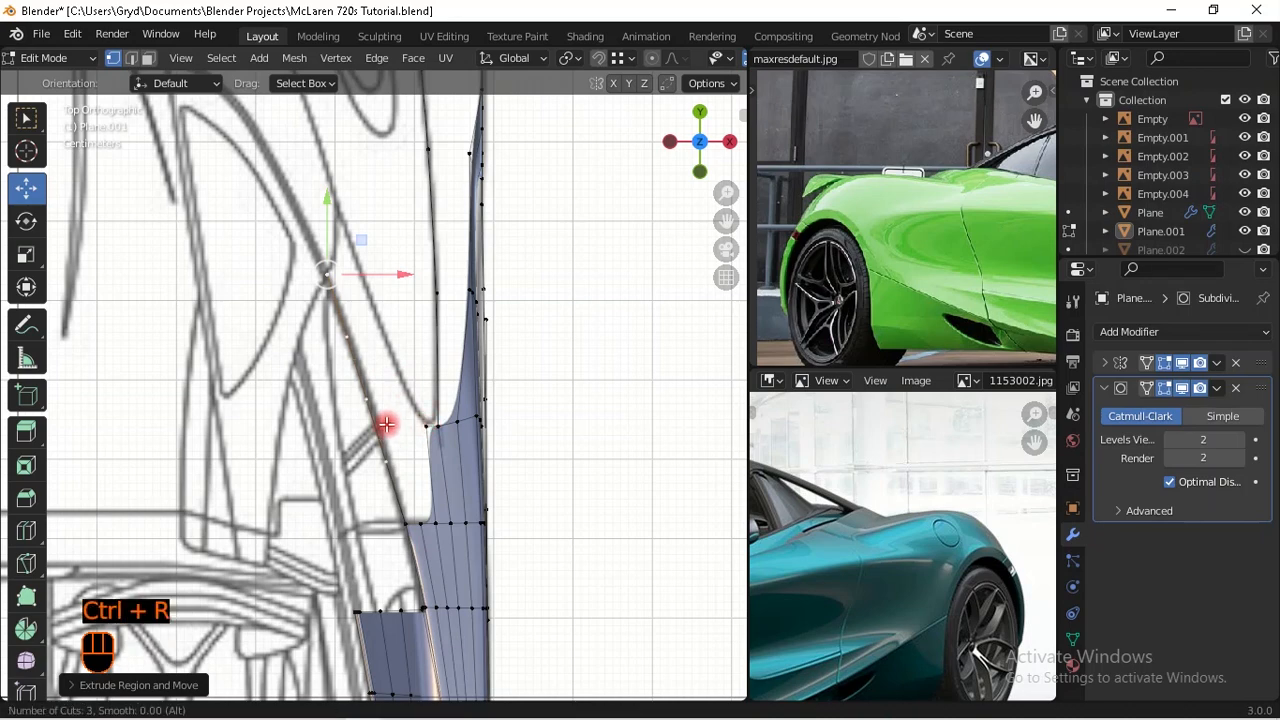
pyautogui.scroll(1, 386, 423)
pyautogui.click(390, 509)
pyautogui.keyDown('shift'); pyautogui.moveTo(435, 472); pyautogui.dragTo(449, 493); pyautogui.keyUp('shift')
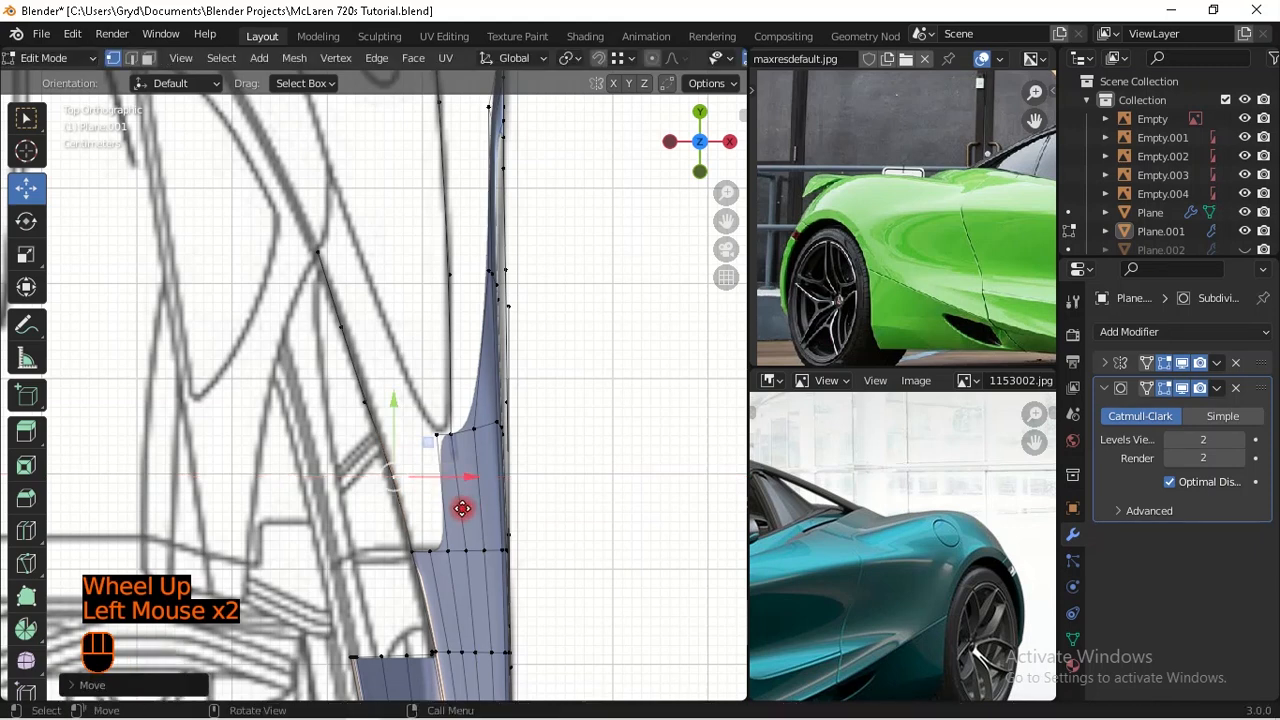
pyautogui.press('g')
pyautogui.press('g')
pyautogui.keyDown('shift'); pyautogui.rightClick(486, 500); pyautogui.keyUp('shift')
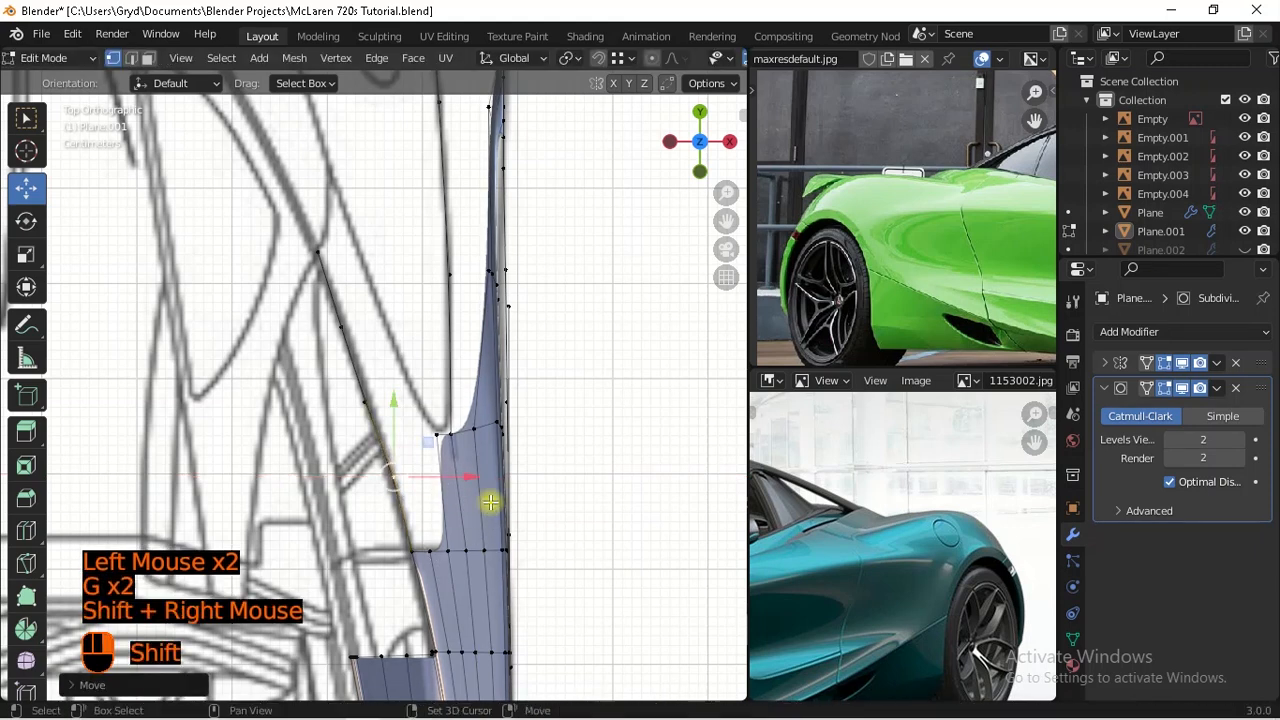
pyautogui.press('g')
pyautogui.press('g')
pyautogui.keyDown('shift'); pyautogui.click(434, 340); pyautogui.keyUp('shift')
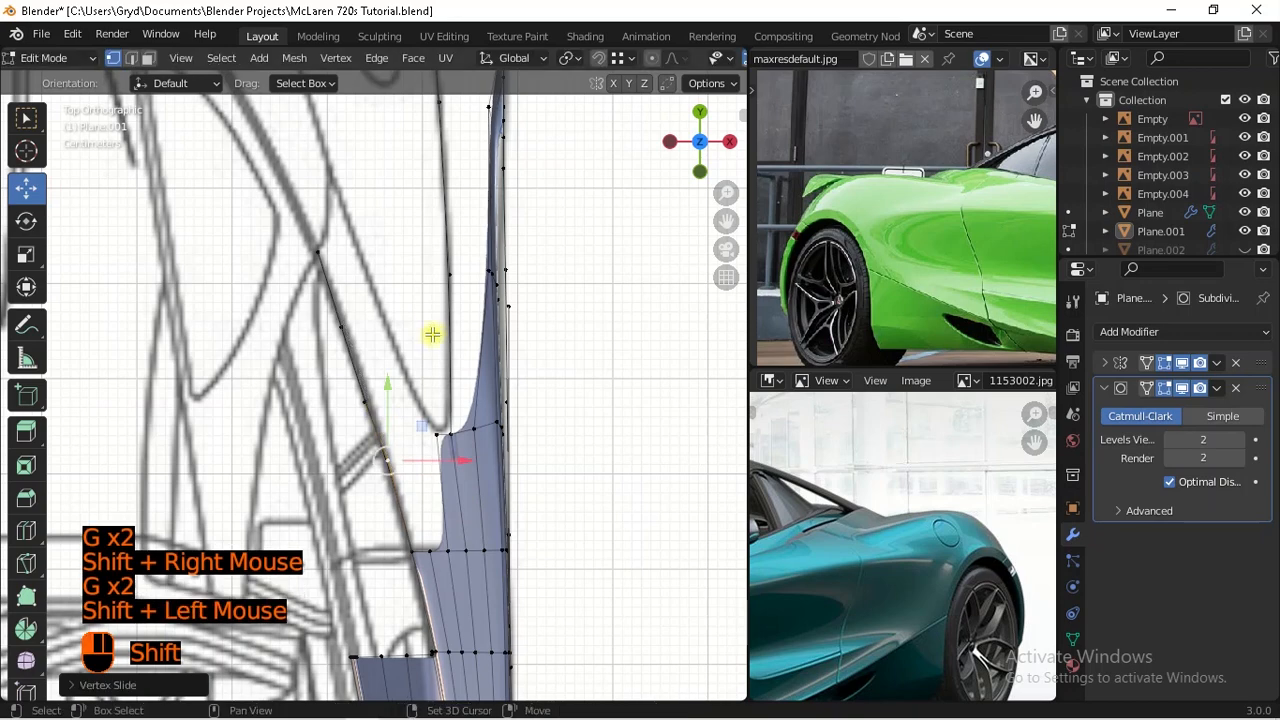
pyautogui.scroll(2, 431, 334)
pyautogui.moveTo(459, 480); pyautogui.dragTo(460, 499)
# Step: Slide and shift the middle and rear cut vertices so the edge follows the blueprint curve in top view
pyautogui.click(444, 499)
pyautogui.click(366, 400)
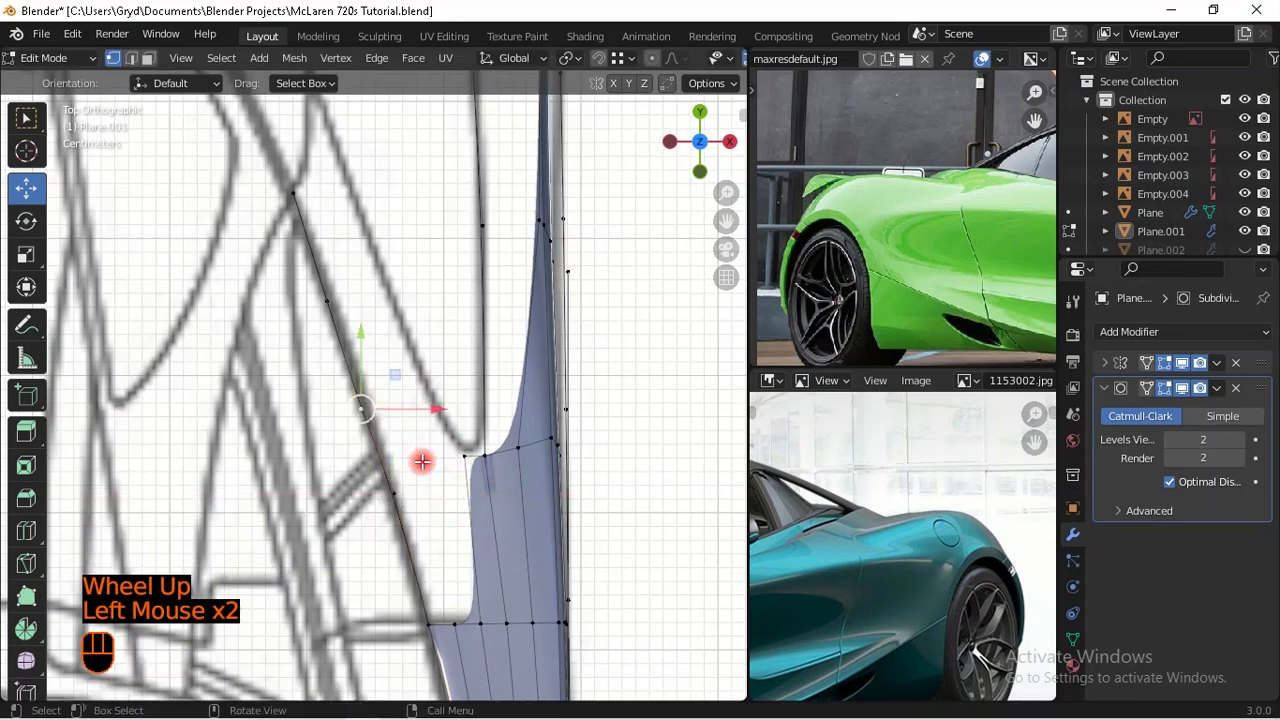
pyautogui.press('g')
pyautogui.press('g')
pyautogui.keyDown('shift'); pyautogui.click(390, 350); pyautogui.keyUp('shift')
pyautogui.moveTo(390, 350); pyautogui.dragTo(451, 380)
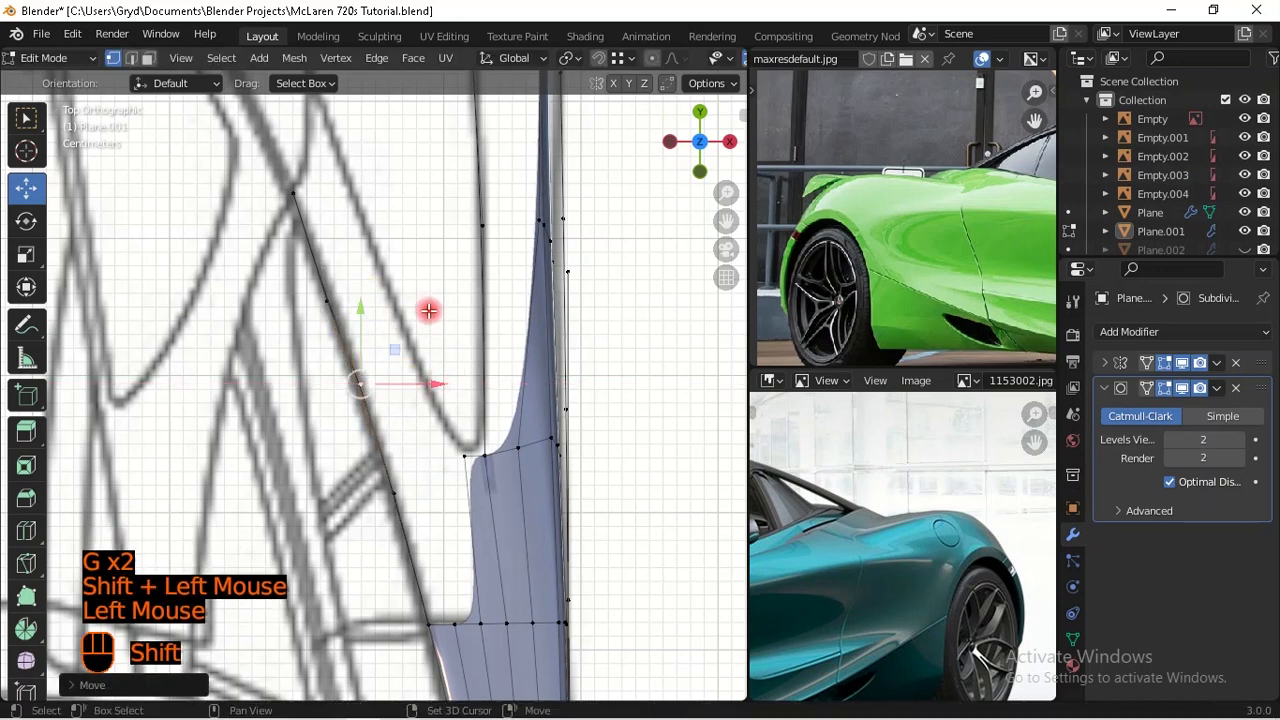
pyautogui.keyDown('shift'); pyautogui.moveTo(351, 311); pyautogui.dragTo(371, 429, button='middle'); pyautogui.keyUp('shift')
pyautogui.click(367, 425)
pyautogui.press('g')
pyautogui.press('g')
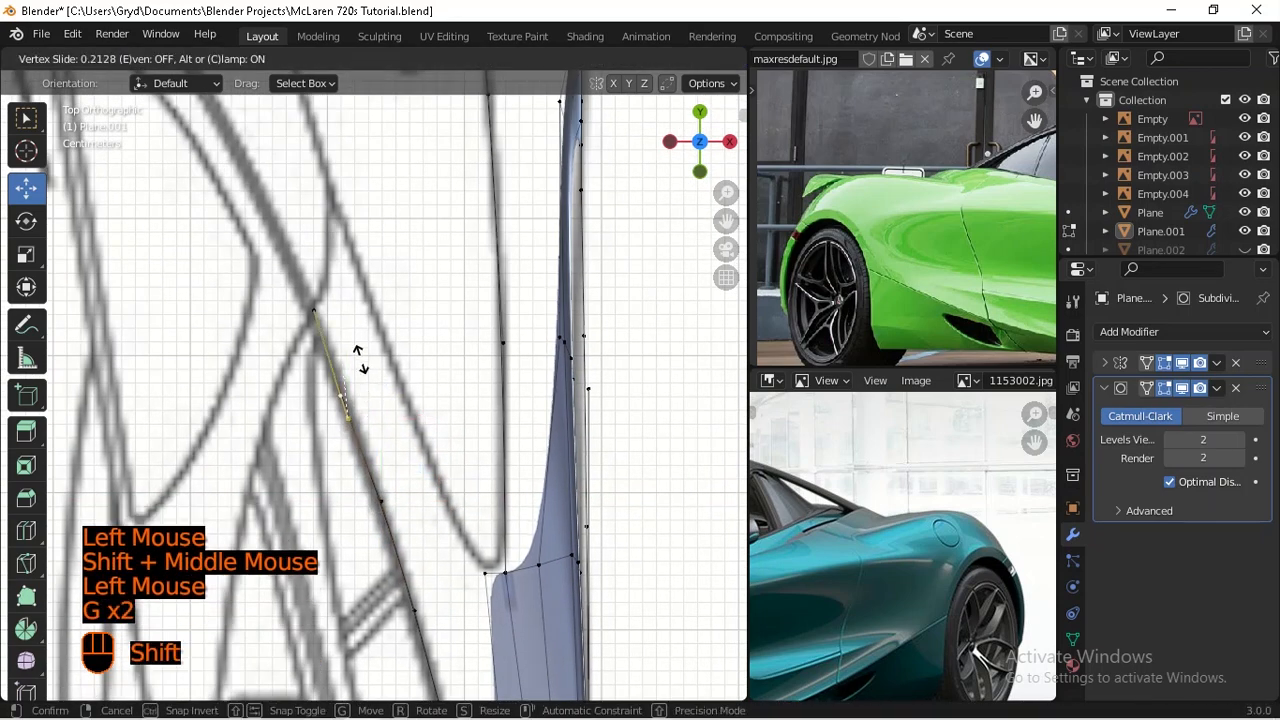
pyautogui.keyDown('shift'); pyautogui.click(389, 375); pyautogui.keyUp('shift')
pyautogui.moveTo(389, 375); pyautogui.dragTo(412, 404)
# Step: Raise the extruded line's vertices behind the panel corner toward the upper blueprint line in side view
pyautogui.scroll(-3, 426, 420)
pyautogui.moveTo(481, 515); pyautogui.dragTo(386, 446, button='middle')
pyautogui.click(367, 322)
pyautogui.keyDown('ctrl'); pyautogui.click(310, 502); pyautogui.keyUp('ctrl')
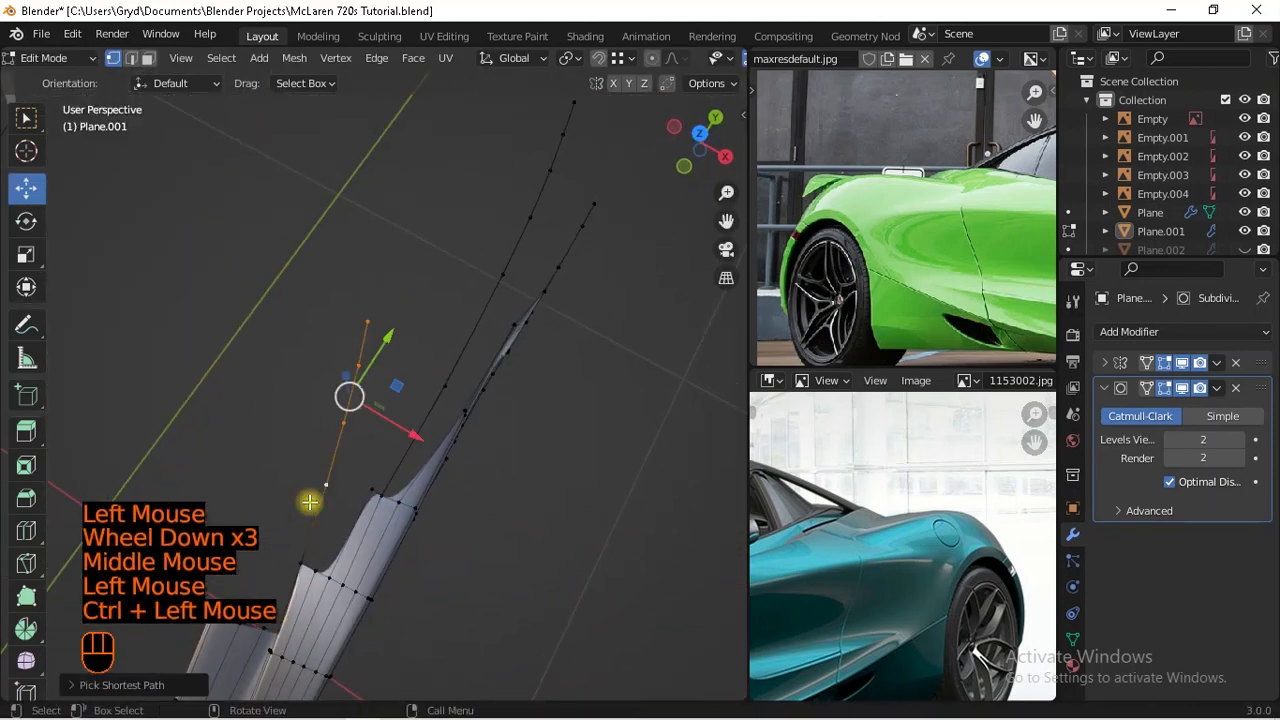
pyautogui.press('KP_3')
pyautogui.scroll(1, 326, 480)
pyautogui.keyDown('shift'); pyautogui.moveTo(326, 480); pyautogui.dragTo(558, 444, button='middle'); pyautogui.keyUp('shift')
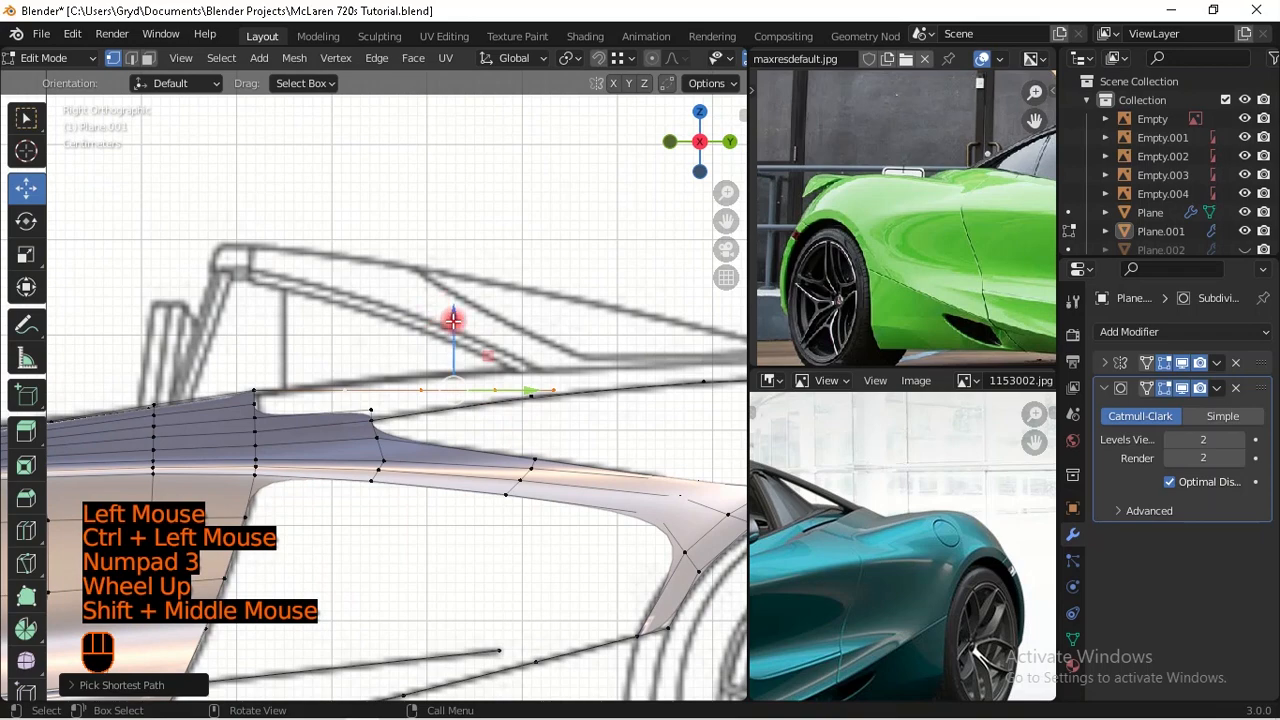
pyautogui.moveTo(452, 318); pyautogui.dragTo(463, 262)
pyautogui.scroll(1, 450, 288)
pyautogui.moveTo(494, 308); pyautogui.dragTo(580, 296)
# Step: Select the rear vertices of the extruded line and raise them further onto the upper blueprint line
pyautogui.keyDown('ctrl'); pyautogui.click(343, 434); pyautogui.keyUp('ctrl')
pyautogui.keyDown('ctrl'); pyautogui.click(531, 366); pyautogui.keyUp('ctrl')
pyautogui.keyDown('shift'); pyautogui.moveTo(545, 368); pyautogui.dragTo(465, 380, button='middle'); pyautogui.keyUp('shift')
pyautogui.keyDown('shift'); pyautogui.moveTo(516, 307); pyautogui.dragTo(530, 269); pyautogui.keyUp('shift')
# Step: Fine-tune the heights of the line's individual vertices along the upper blueprint line in side view
pyautogui.scroll(-1, 449, 332)
pyautogui.scroll(-1, 306, 382)
pyautogui.keyDown('shift'); pyautogui.moveTo(306, 382); pyautogui.dragTo(395, 390, button='middle'); pyautogui.keyUp('shift')
pyautogui.scroll(-1, 471, 377)
pyautogui.scroll(1, 395, 390)
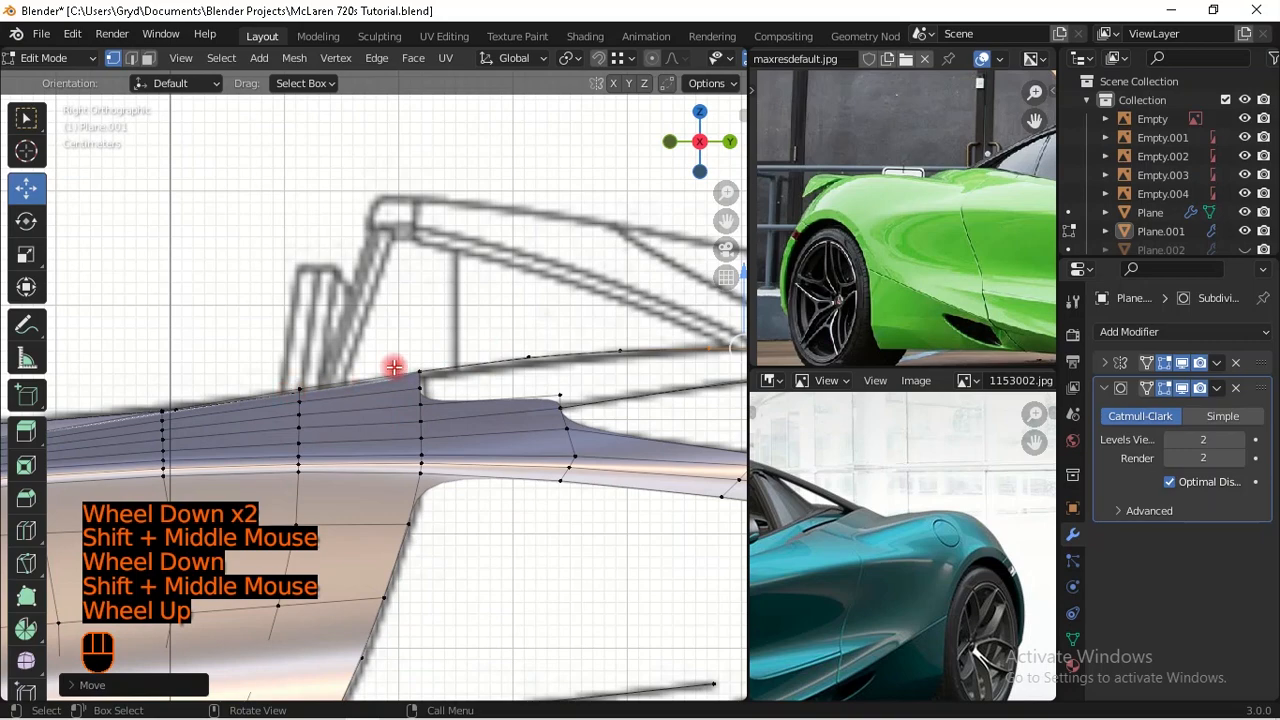
pyautogui.keyDown('shift'); pyautogui.moveTo(521, 346); pyautogui.dragTo(409, 380, button='middle'); pyautogui.keyUp('shift')
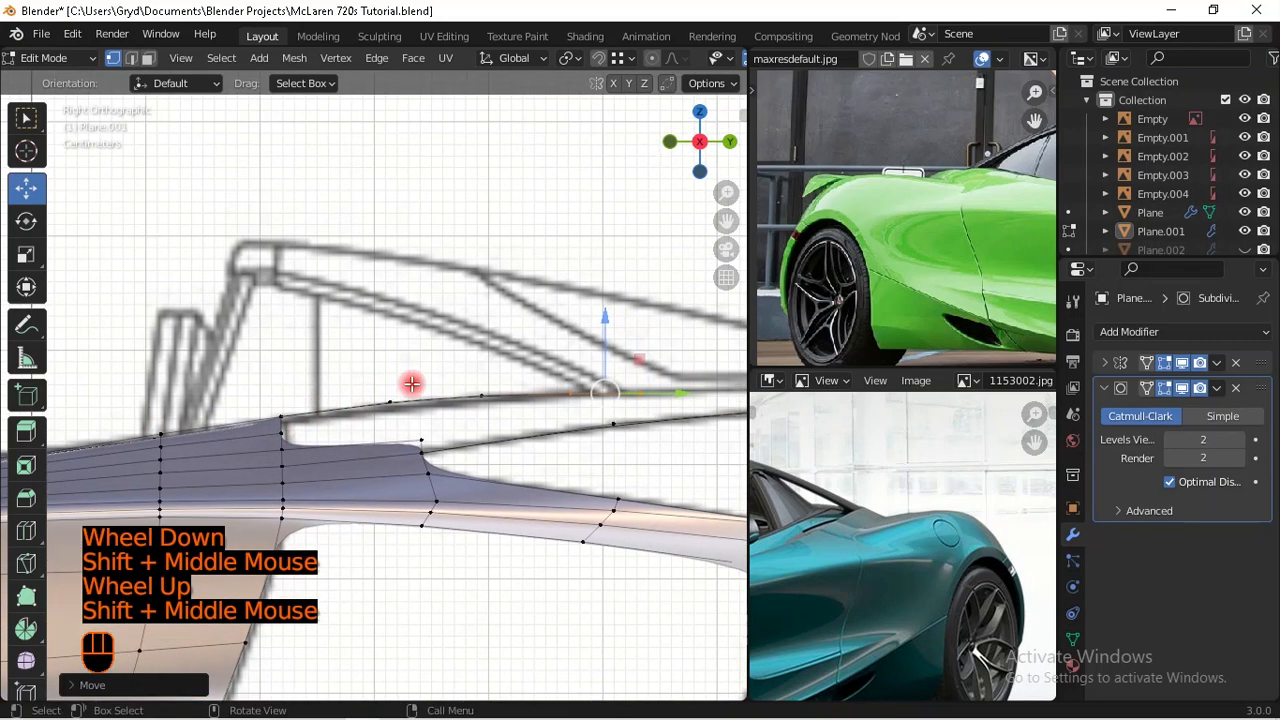
pyautogui.scroll(1, 409, 380)
pyautogui.keyDown('shift'); pyautogui.click(395, 400); pyautogui.keyUp('shift')
pyautogui.keyDown('shift'); pyautogui.moveTo(397, 329); pyautogui.dragTo(418, 338); pyautogui.keyUp('shift')
pyautogui.keyDown('shift'); pyautogui.click(425, 342); pyautogui.keyUp('shift')
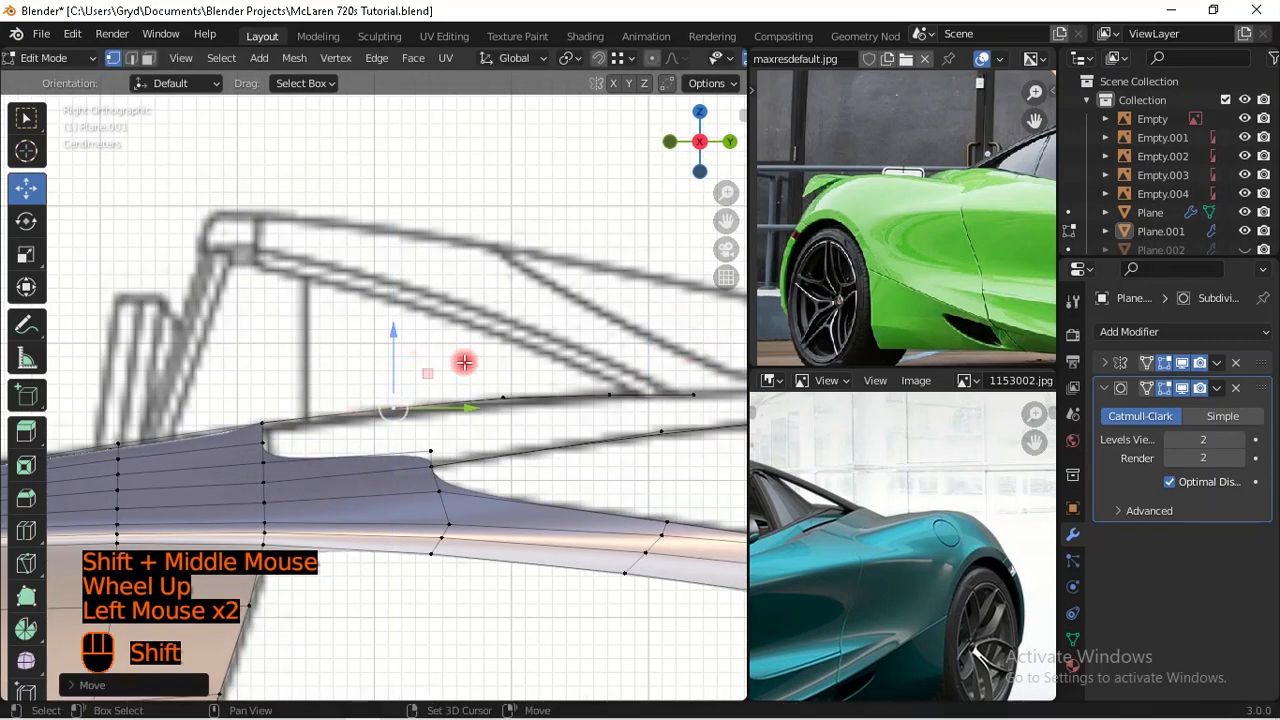
pyautogui.keyDown('shift'); pyautogui.moveTo(514, 310); pyautogui.dragTo(558, 340); pyautogui.keyUp('shift')
pyautogui.keyDown('shift'); pyautogui.moveTo(558, 340); pyautogui.dragTo(400, 345, button='middle'); pyautogui.keyUp('shift')
pyautogui.keyDown('shift'); pyautogui.click(523, 354); pyautogui.keyUp('shift')
pyautogui.moveTo(523, 354)
pyautogui.keyDown('shift'); pyautogui.mouseDown()
pyautogui.moveTo(529, 308)
pyautogui.moveTo(540, 340)
pyautogui.mouseUp(); pyautogui.keyUp('shift')
pyautogui.keyDown('shift'); pyautogui.rightClick(531, 348); pyautogui.keyUp('shift')
# Step: Extrude the filled strip's inner rear corner vertex about 0.07 m along the inner blueprint line in top view and nudge it into place
pyautogui.scroll(-2, 494, 366)
pyautogui.moveTo(494, 366); pyautogui.dragTo(465, 454, button='middle')
pyautogui.press('KP_7')
pyautogui.keyDown('shift'); pyautogui.moveTo(537, 523); pyautogui.dragTo(425, 483, button='middle'); pyautogui.keyUp('shift')
pyautogui.scroll(-4, 436, 491)
pyautogui.scroll(2, 425, 483)
pyautogui.click(451, 552)
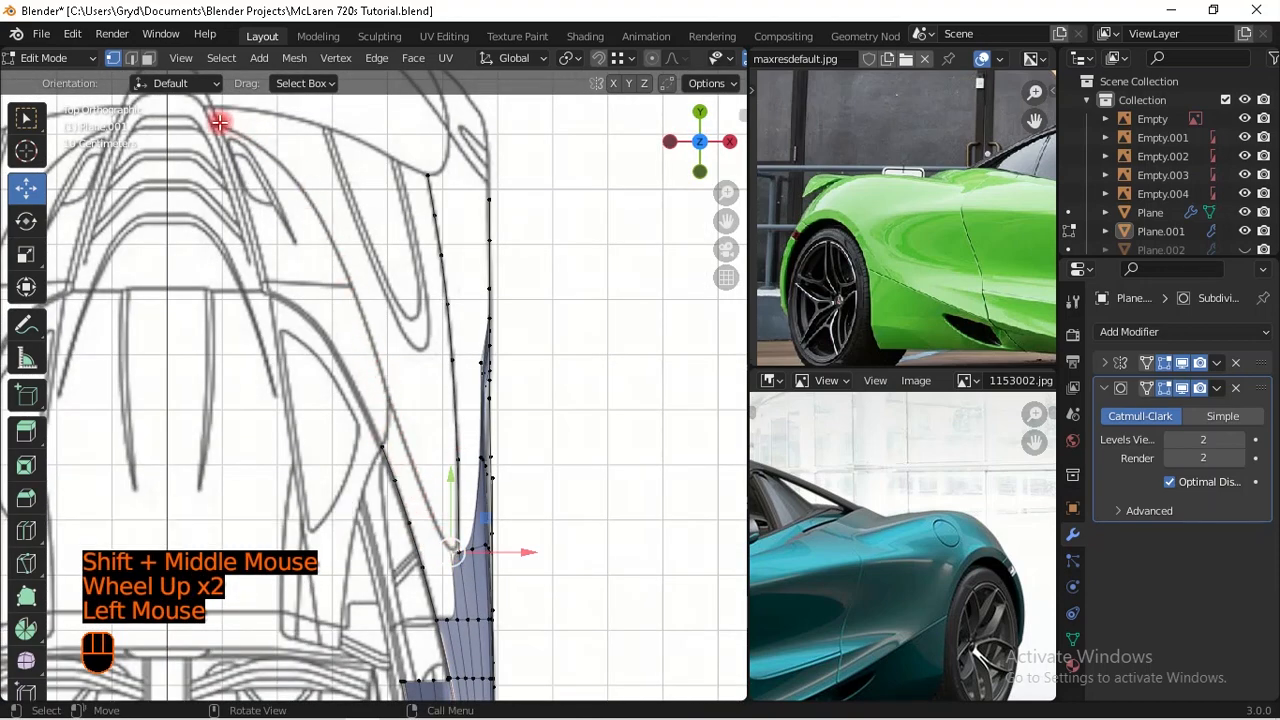
pyautogui.keyDown('shift'); pyautogui.moveTo(530, 496); pyautogui.dragTo(549, 463, button='middle'); pyautogui.keyUp('shift')
pyautogui.scroll(1, 414, 438)
pyautogui.press('e')
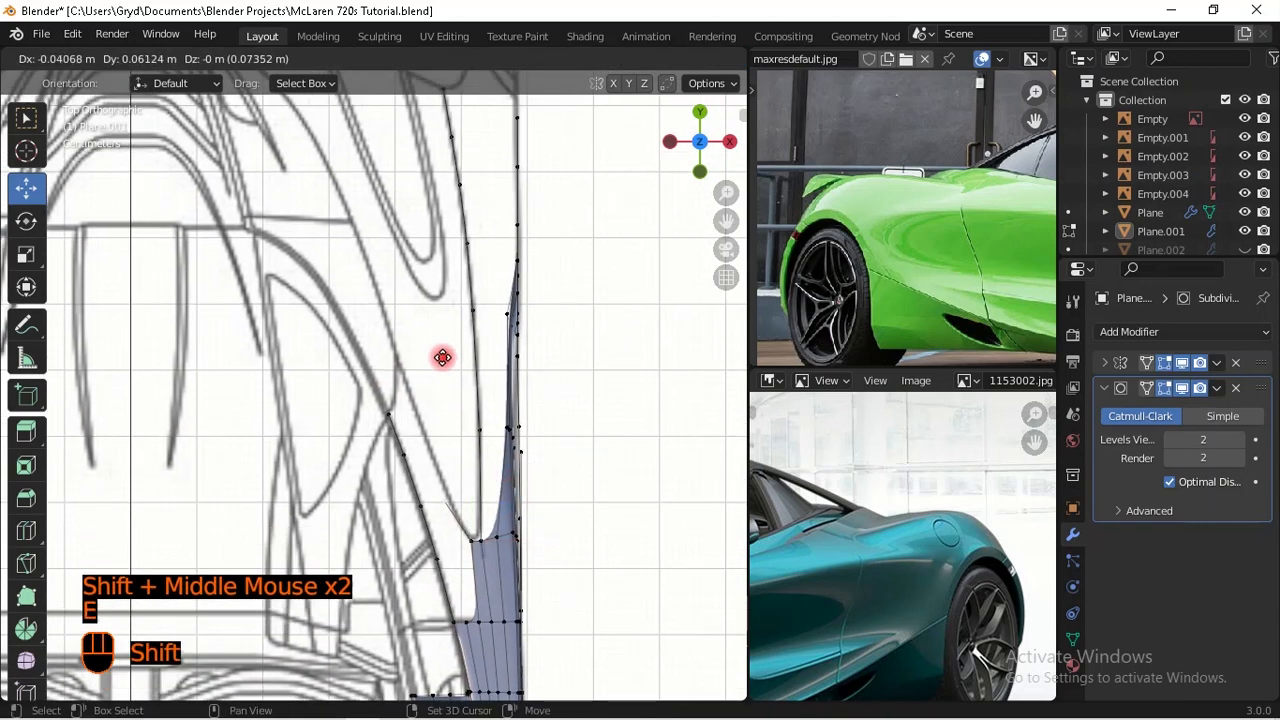
pyautogui.keyDown('shift'); pyautogui.click(491, 489); pyautogui.keyUp('shift')
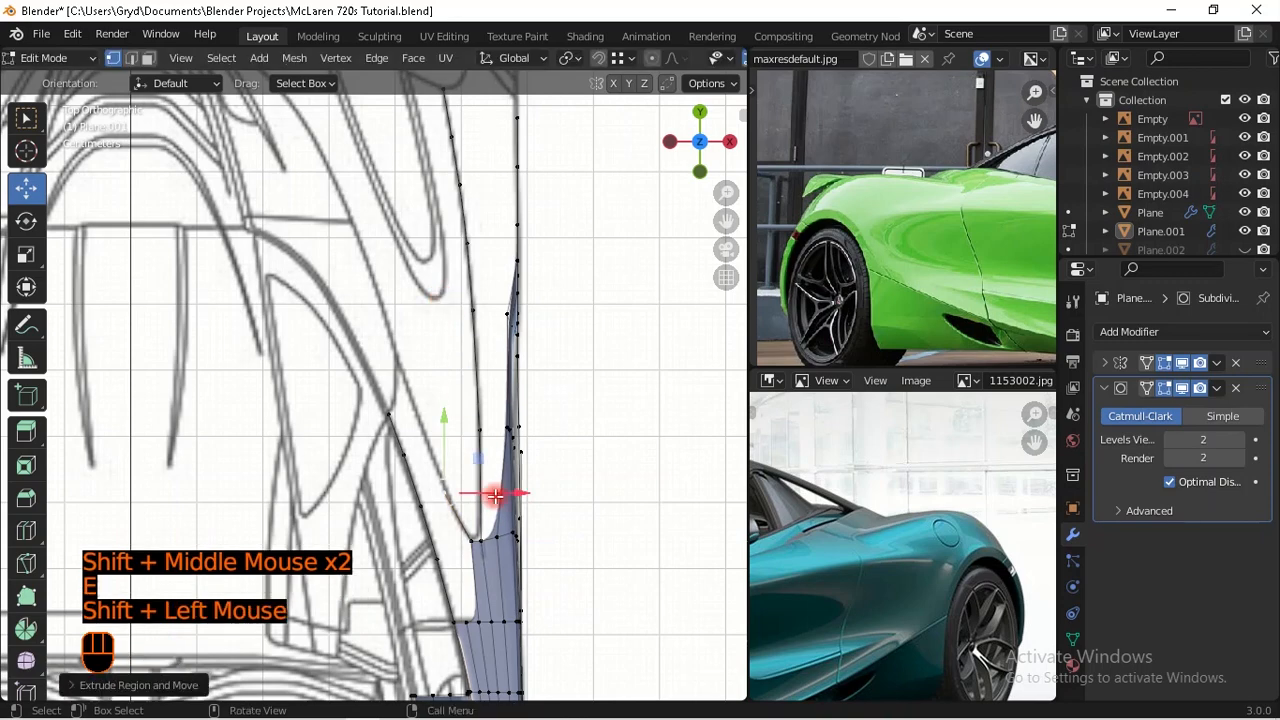
pyautogui.scroll(1, 514, 523)
pyautogui.keyDown('shift'); pyautogui.moveTo(514, 523); pyautogui.dragTo(480, 437, button='middle'); pyautogui.keyUp('shift')
pyautogui.scroll(1, 480, 437)
pyautogui.press('g')
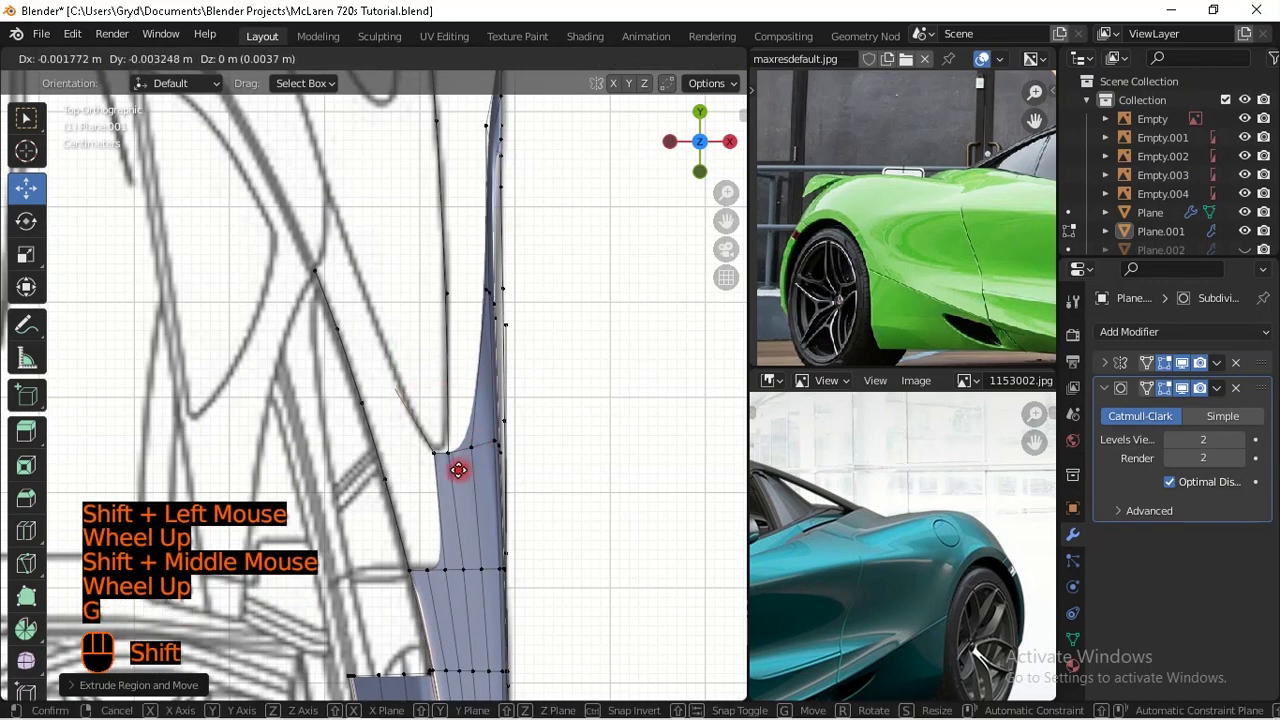
pyautogui.keyDown('shift'); pyautogui.click(457, 470); pyautogui.keyUp('shift')
# Step: Extrude the line's end vertex twice more along the inner blueprint line, the first time about 0.09 m
pyautogui.keyDown('shift'); pyautogui.moveTo(463, 357); pyautogui.dragTo(491, 409, button='middle'); pyautogui.keyUp('shift')
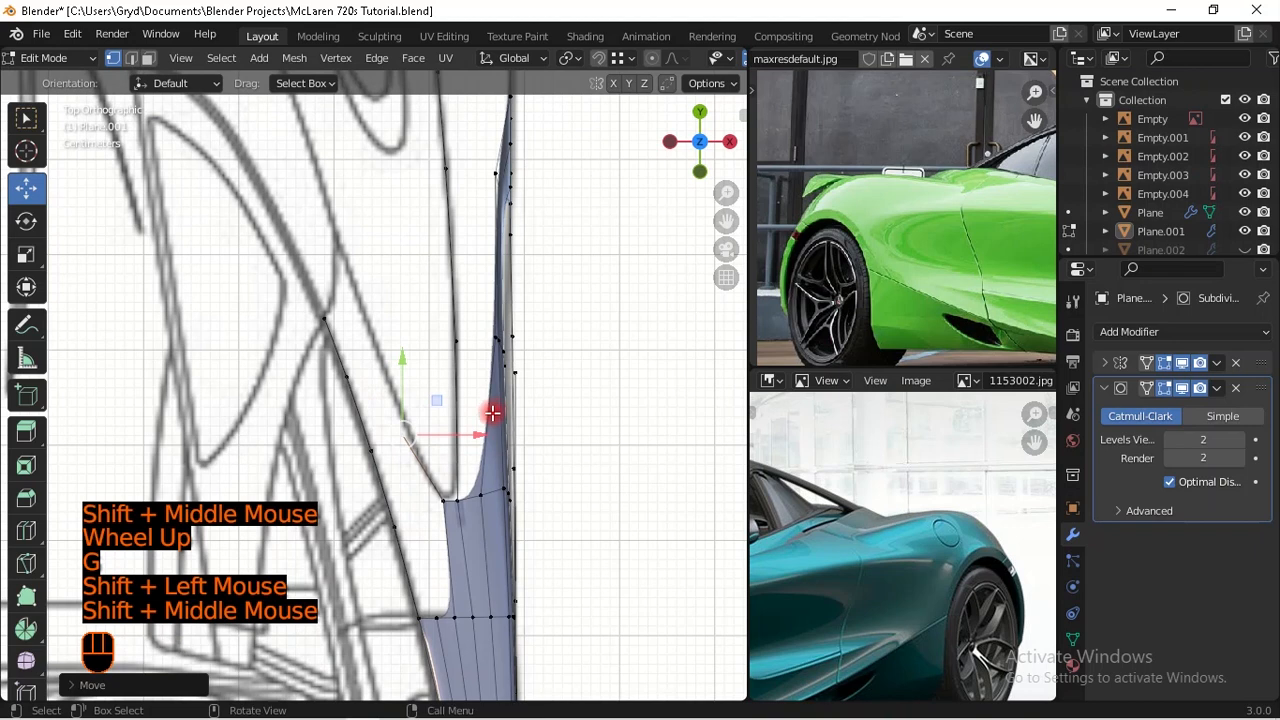
pyautogui.press('e')
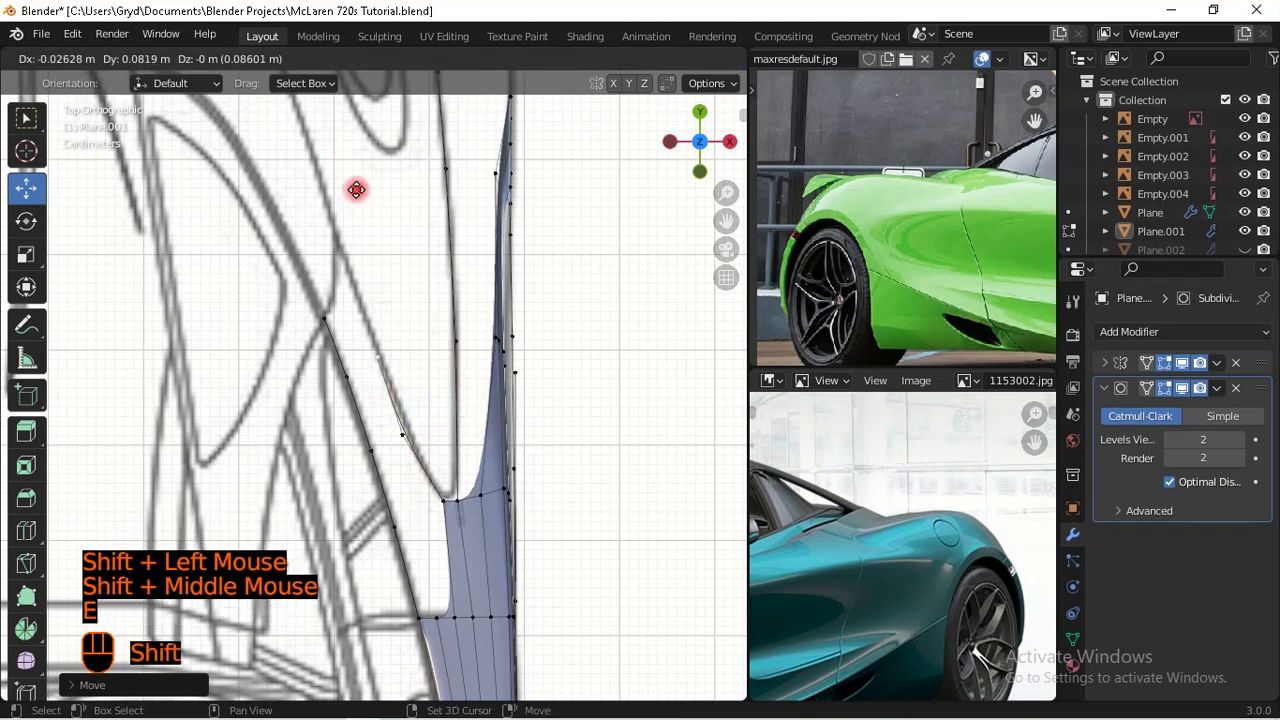
pyautogui.keyDown('shift'); pyautogui.click(361, 194); pyautogui.keyUp('shift')
pyautogui.press('e')
pyautogui.keyDown('shift'); pyautogui.click(378, 200); pyautogui.keyUp('shift')
pyautogui.scroll(-1, 402, 248)
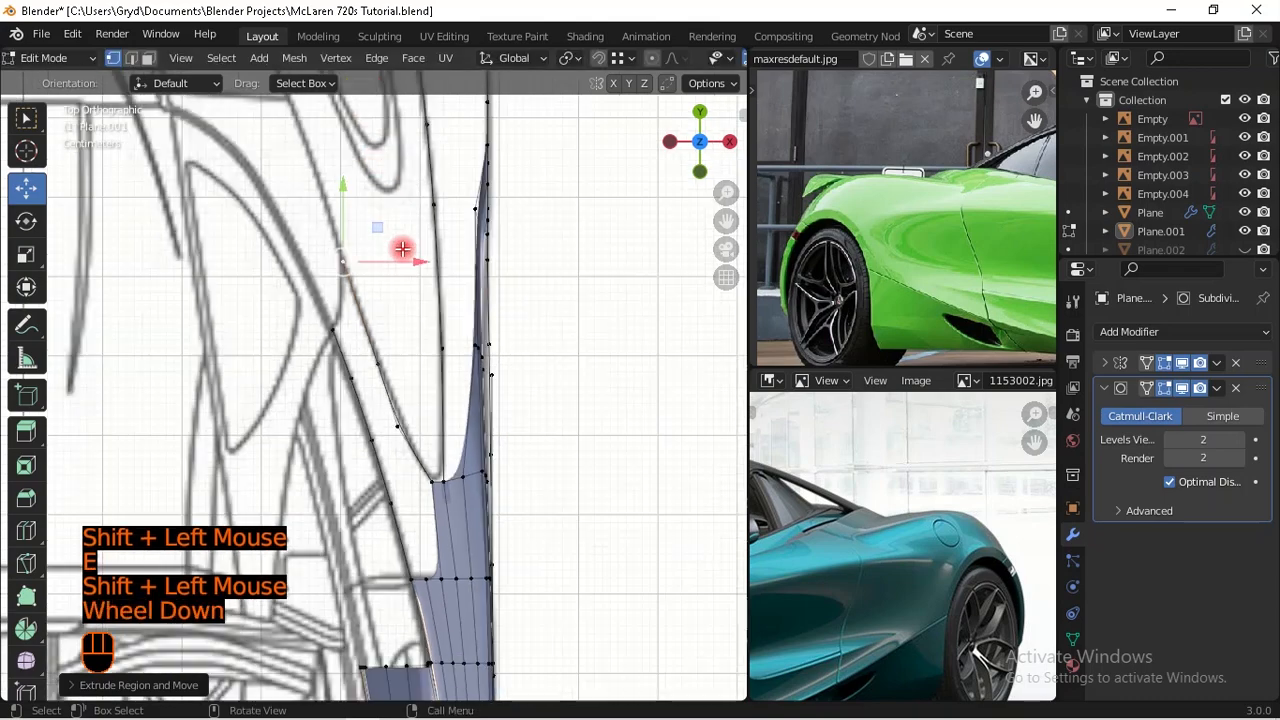
# Step: Select the newly extruded inner line's vertices and raise them slightly in side view
pyautogui.moveTo(548, 410); pyautogui.dragTo(347, 403, button='middle')
pyautogui.keyDown('ctrl'); pyautogui.click(400, 430); pyautogui.keyUp('ctrl')
pyautogui.press('KP_3')
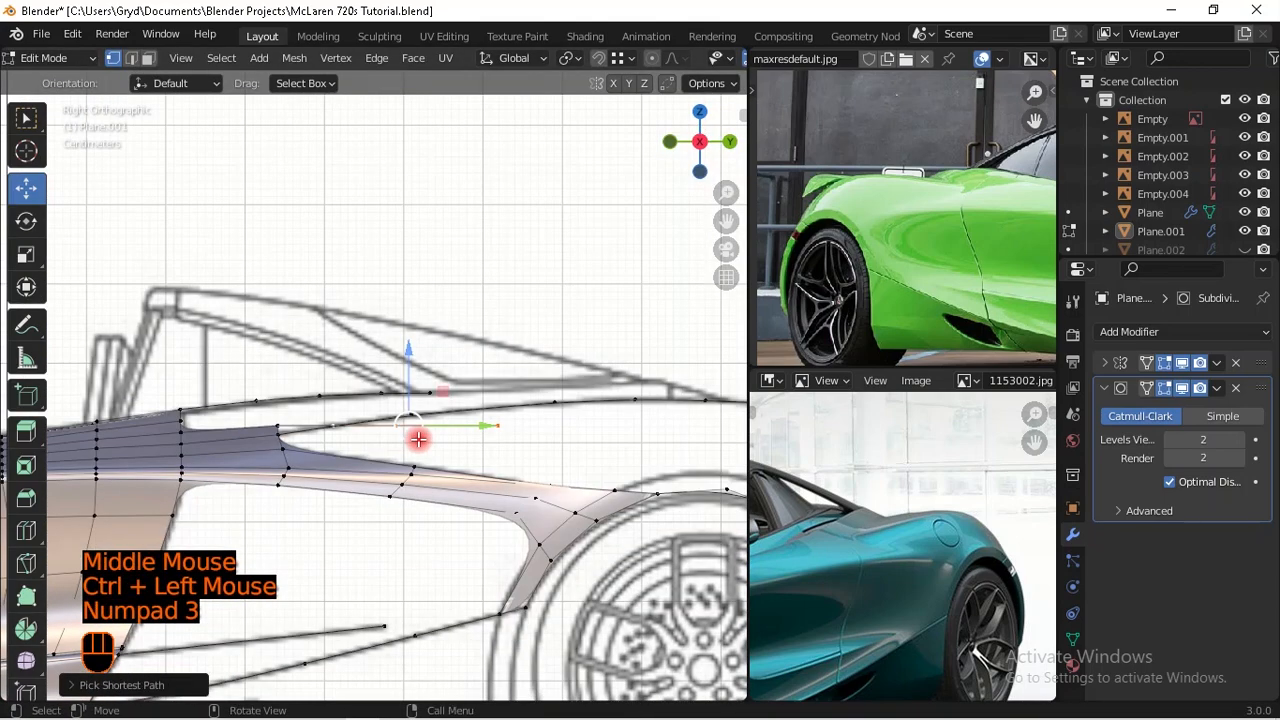
pyautogui.scroll(1, 430, 410)
pyautogui.moveTo(423, 392); pyautogui.dragTo(505, 495)
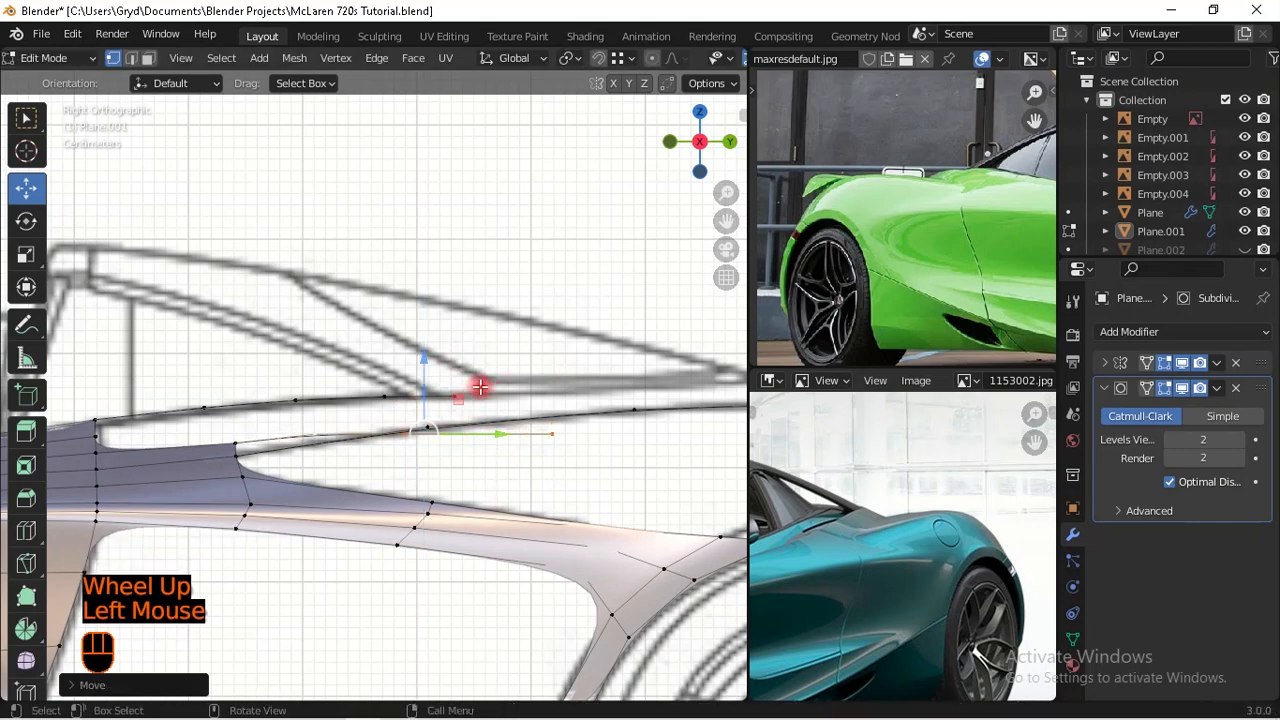
pyautogui.scroll(-2, 371, 451)
# Step: Try to mark the rear fender crease on the teal car's reference photo with an annotation stroke, and undo it
pyautogui.scroll(2, 855, 540)
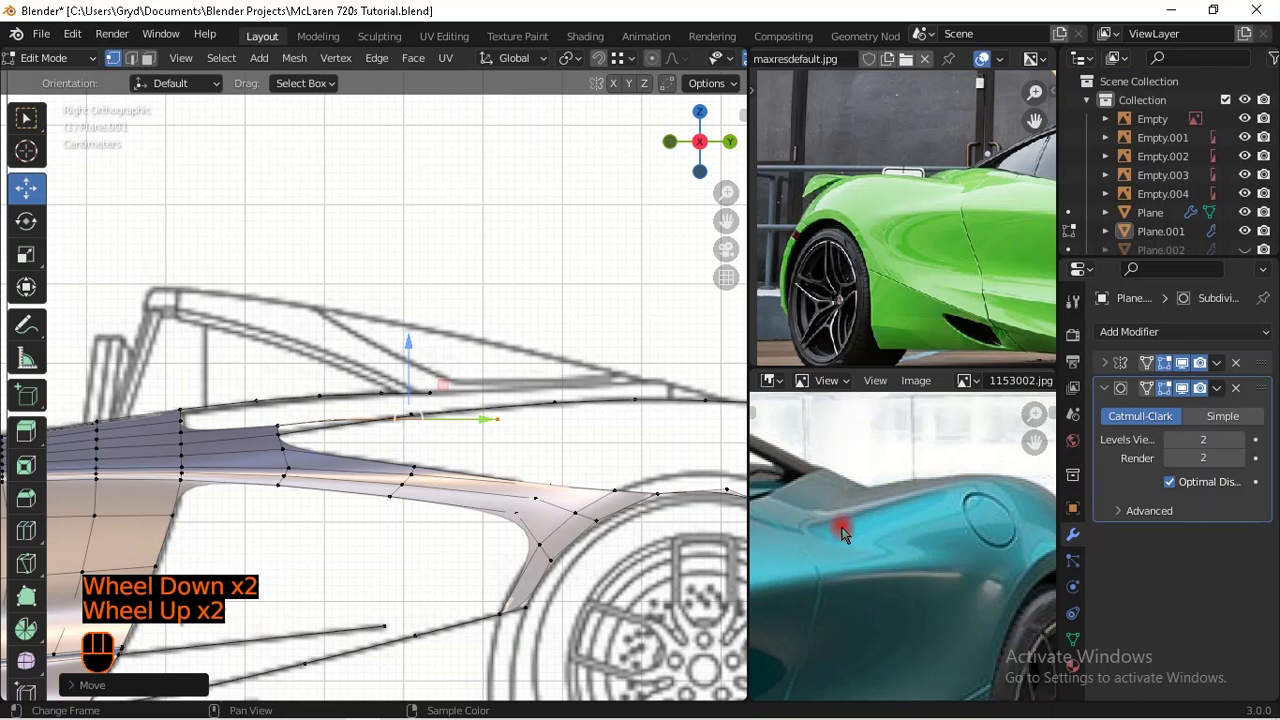
pyautogui.moveTo(840, 527); pyautogui.dragTo(885, 566, button='middle')
pyautogui.press('t')
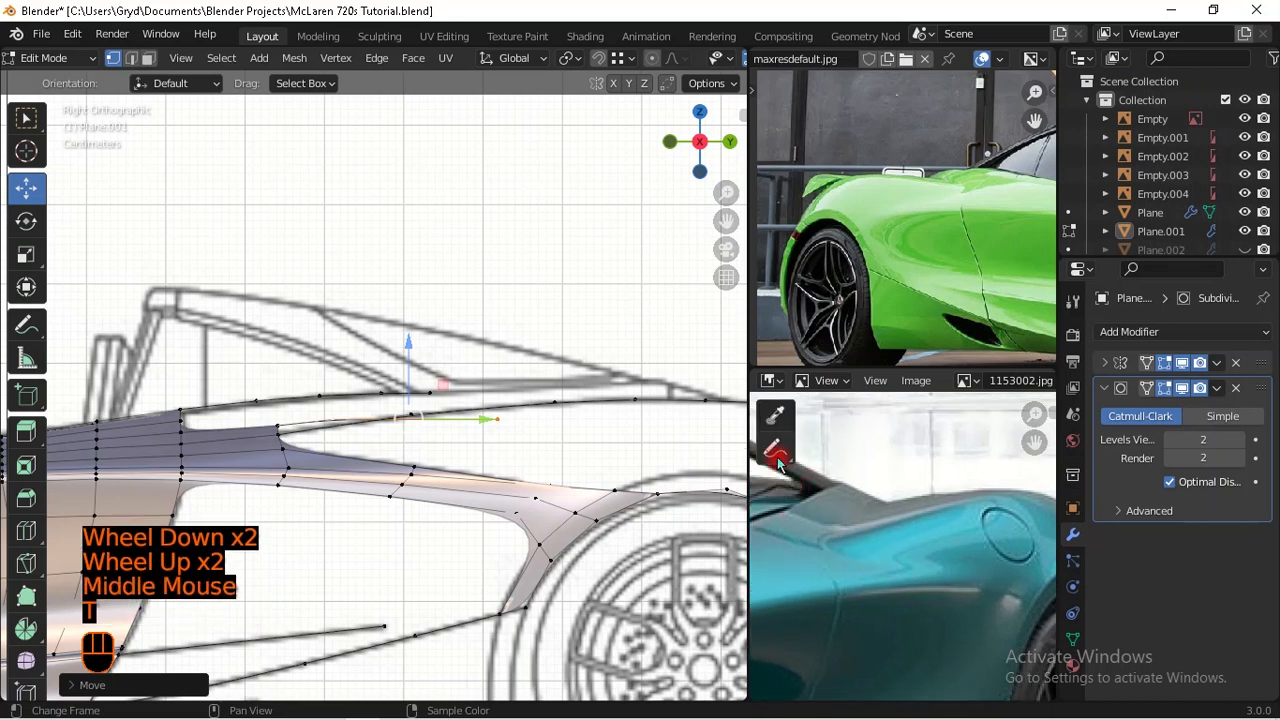
pyautogui.click(776, 447)
pyautogui.moveTo(823, 545); pyautogui.dragTo(846, 514)
pyautogui.press('ctrl')
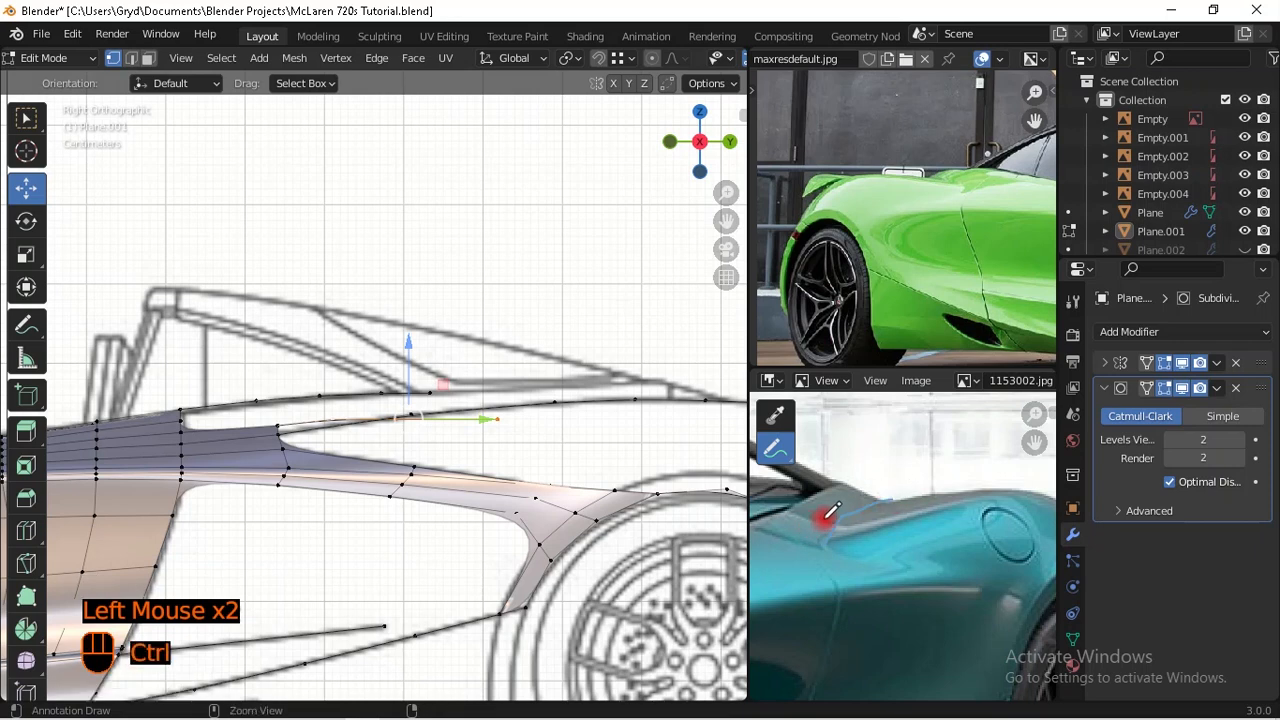
pyautogui.hotkey('ctrl', 'z')
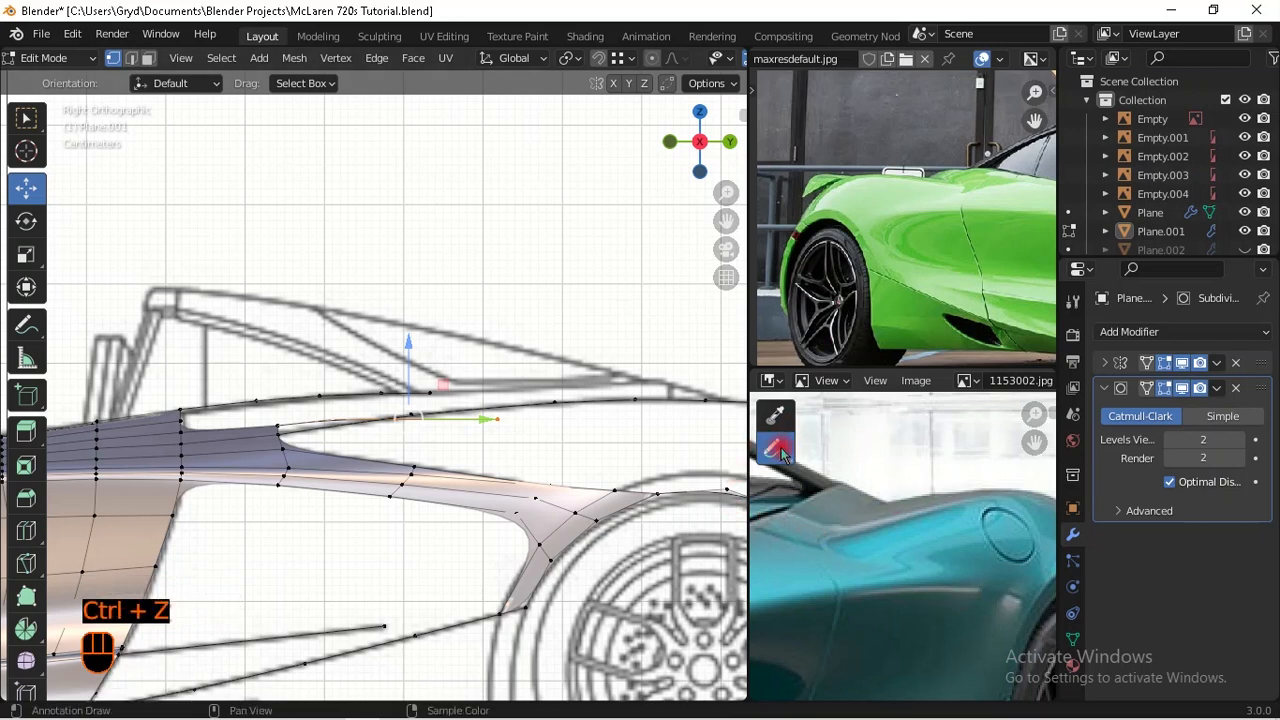
# Step: Switch the teal car's reference image from the Annotate tool to the Sample tool and reframe the photo on the rear fender
pyautogui.press('t')
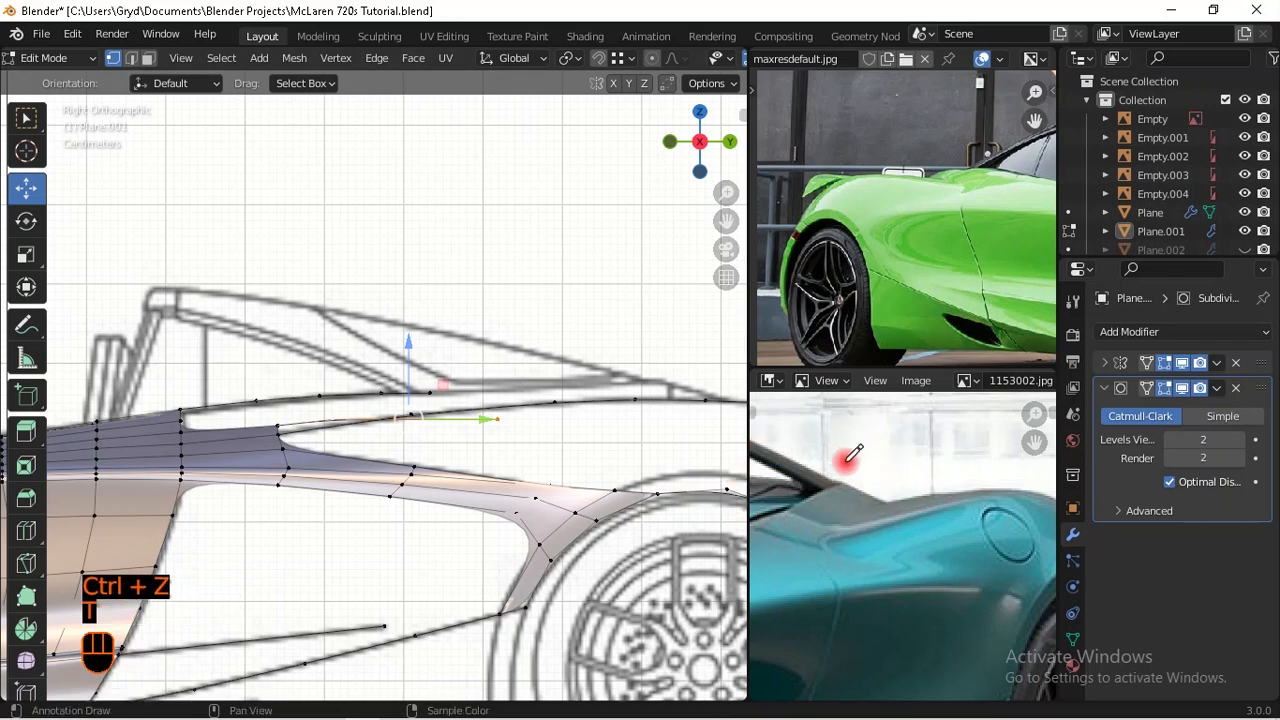
pyautogui.scroll(-2, 850, 475)
pyautogui.keyDown('shift'); pyautogui.moveTo(877, 503); pyautogui.dragTo(855, 490, button='middle'); pyautogui.keyUp('shift')
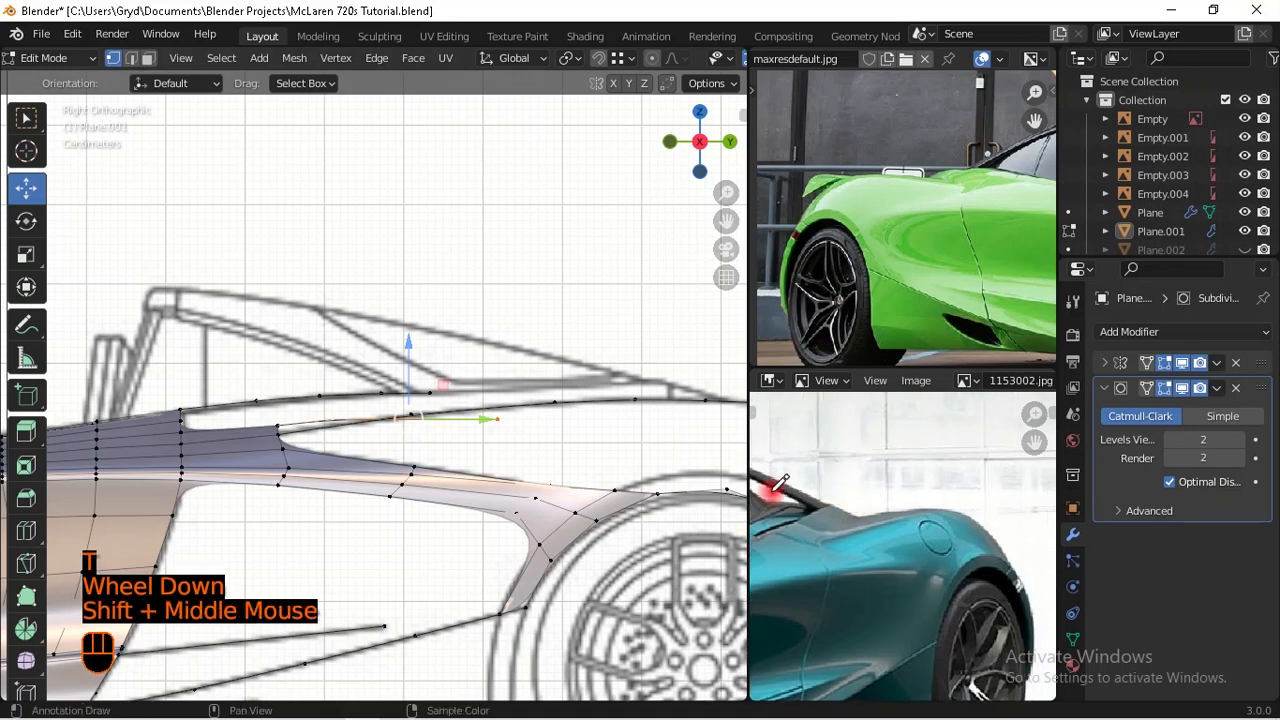
pyautogui.press('t')
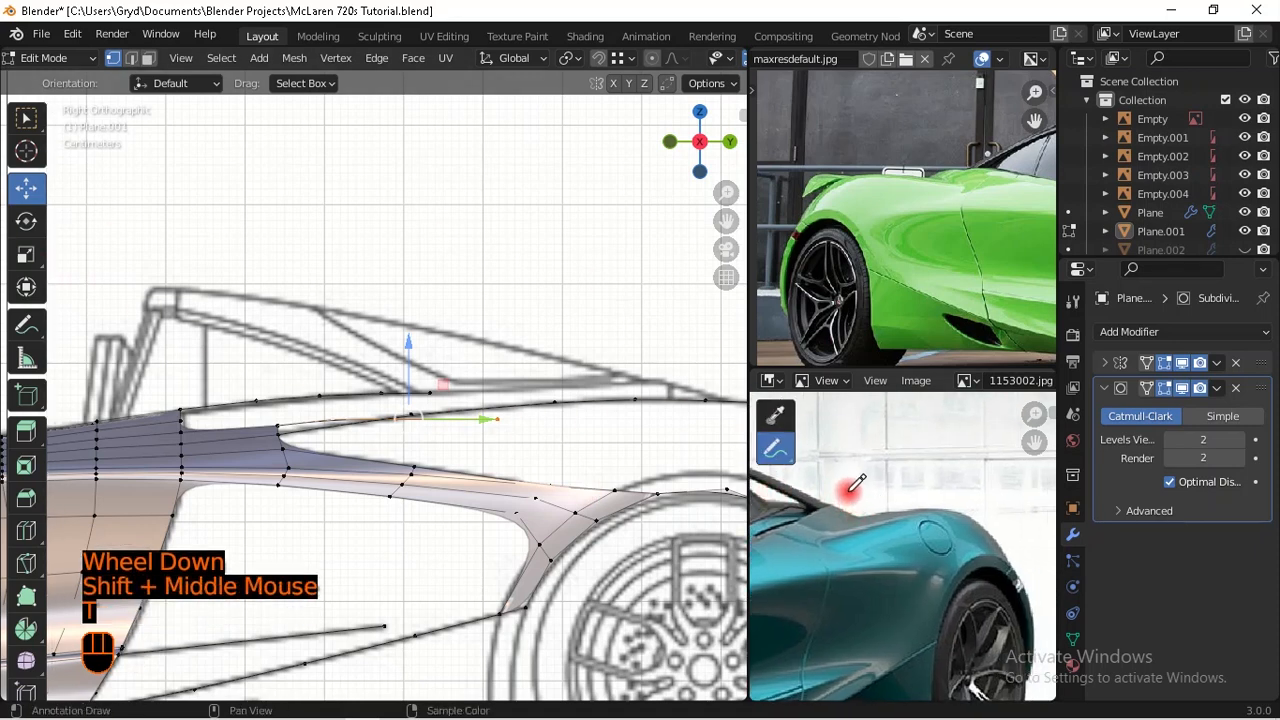
pyautogui.click(789, 427)
pyautogui.click(789, 427)
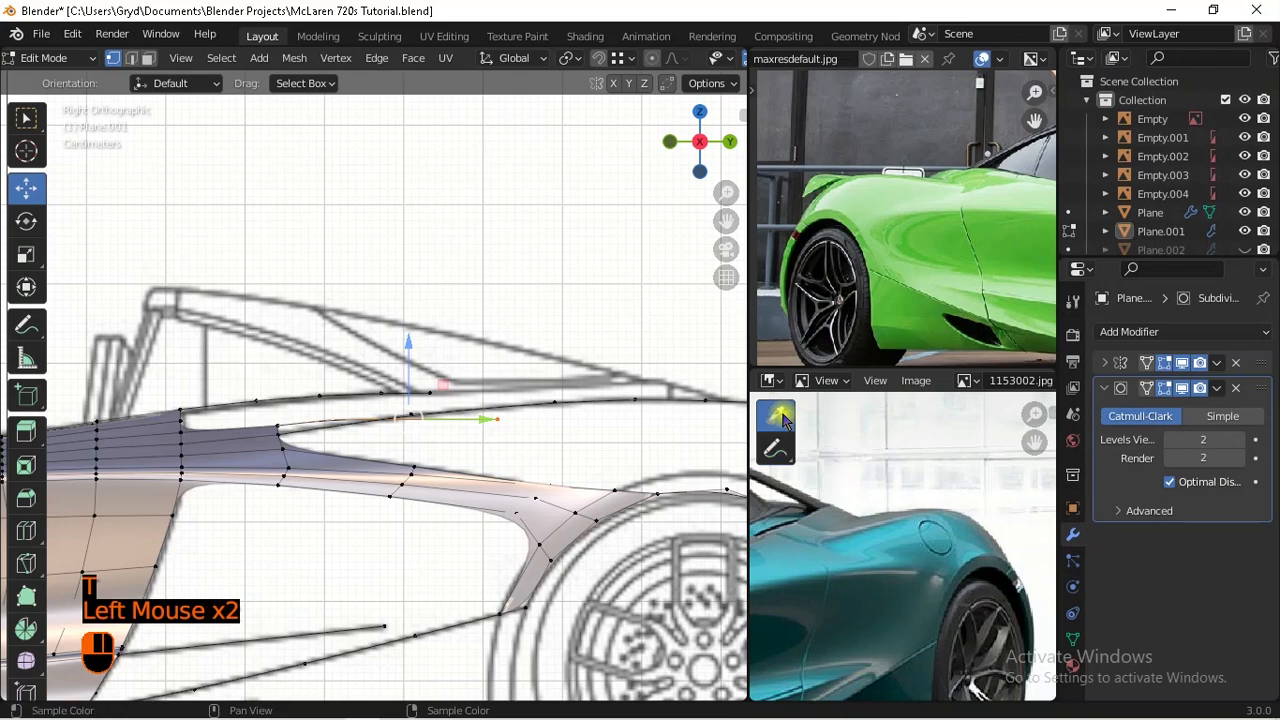
pyautogui.press('t')
pyautogui.moveTo(879, 585); pyautogui.dragTo(932, 579, button='middle')
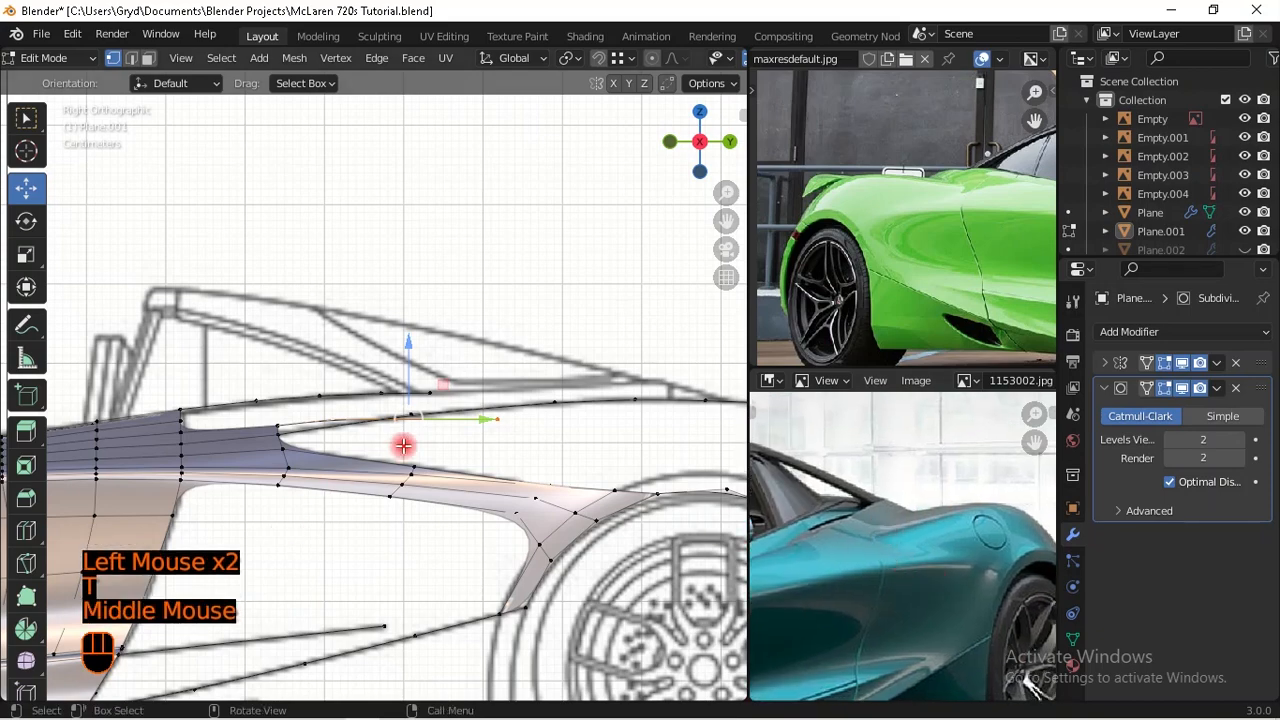
# Step: Adjust the inner line's selected vertices in side view in successive small moves, dropping the forward ones from the selection between moves
pyautogui.keyDown('shift'); pyautogui.moveTo(498, 437); pyautogui.dragTo(300, 415, button='middle'); pyautogui.keyUp('shift')
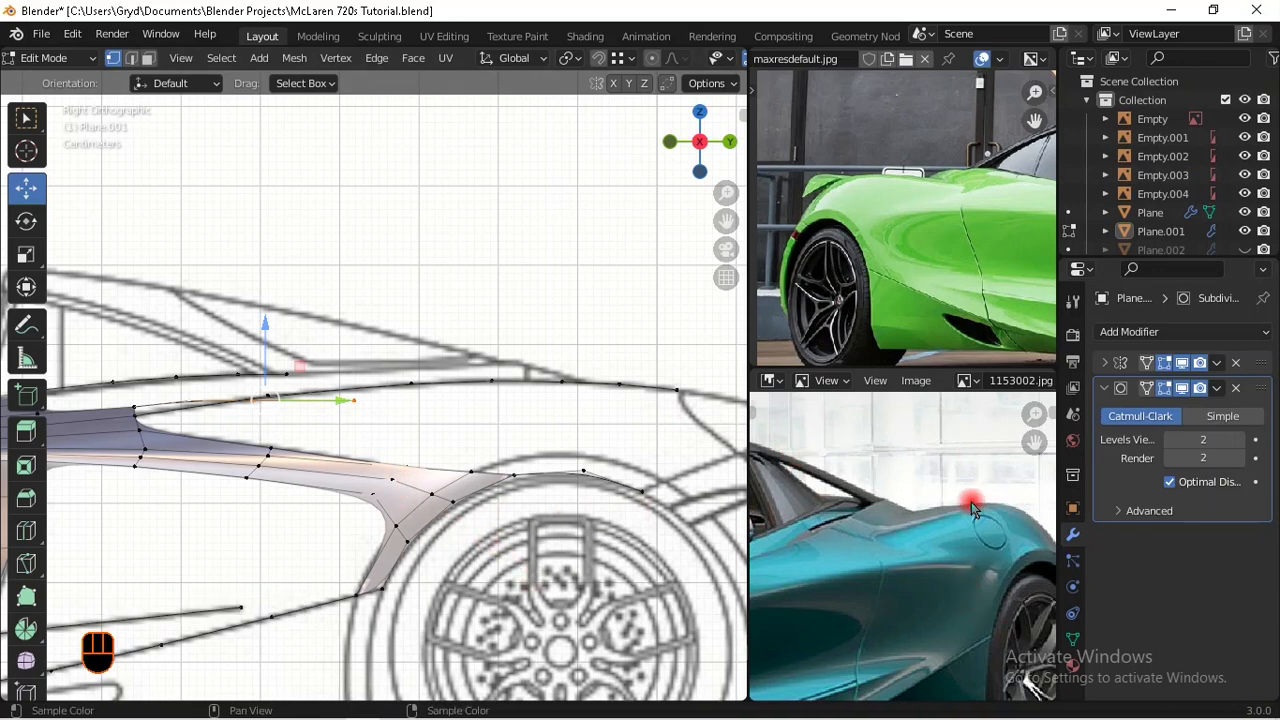
pyautogui.scroll(1, 272, 351)
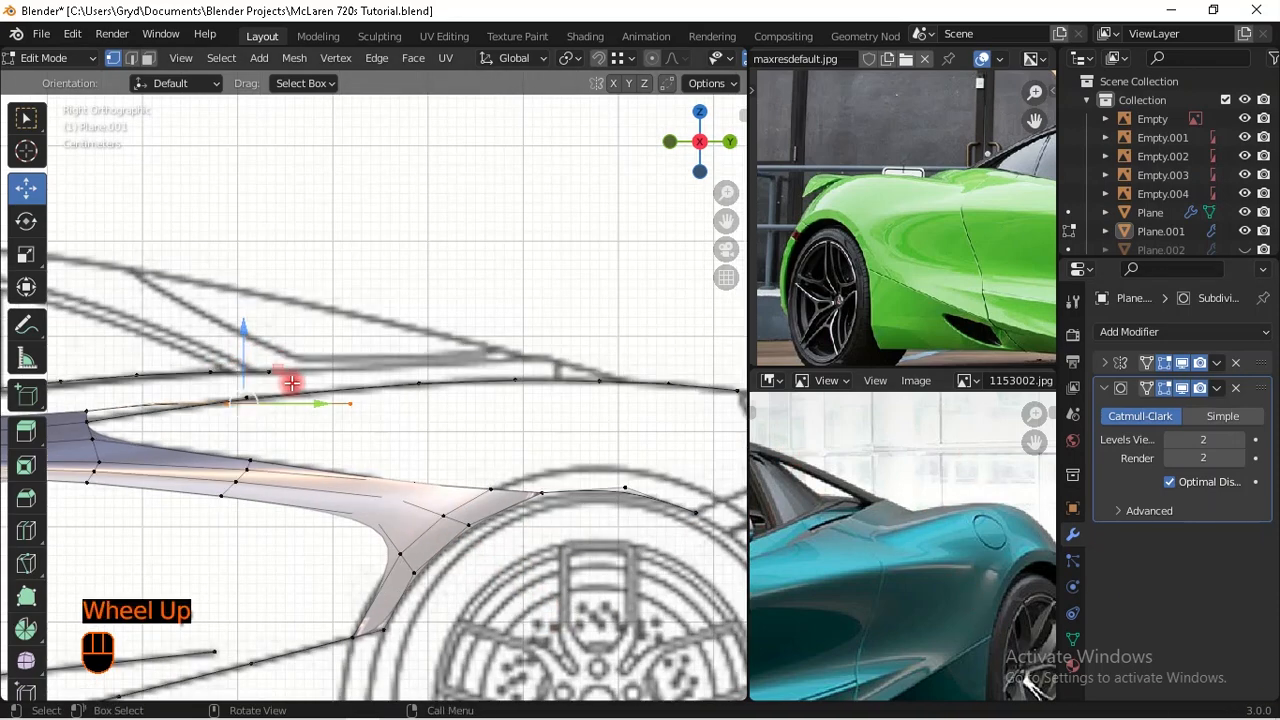
pyautogui.keyDown('shift'); pyautogui.moveTo(289, 380); pyautogui.dragTo(446, 386, button='middle'); pyautogui.keyUp('shift')
pyautogui.scroll(3, 442, 402)
pyautogui.moveTo(585, 322); pyautogui.dragTo(617, 350)
pyautogui.keyDown('ctrl'); pyautogui.moveTo(408, 335); pyautogui.dragTo(480, 420); pyautogui.keyUp('ctrl')
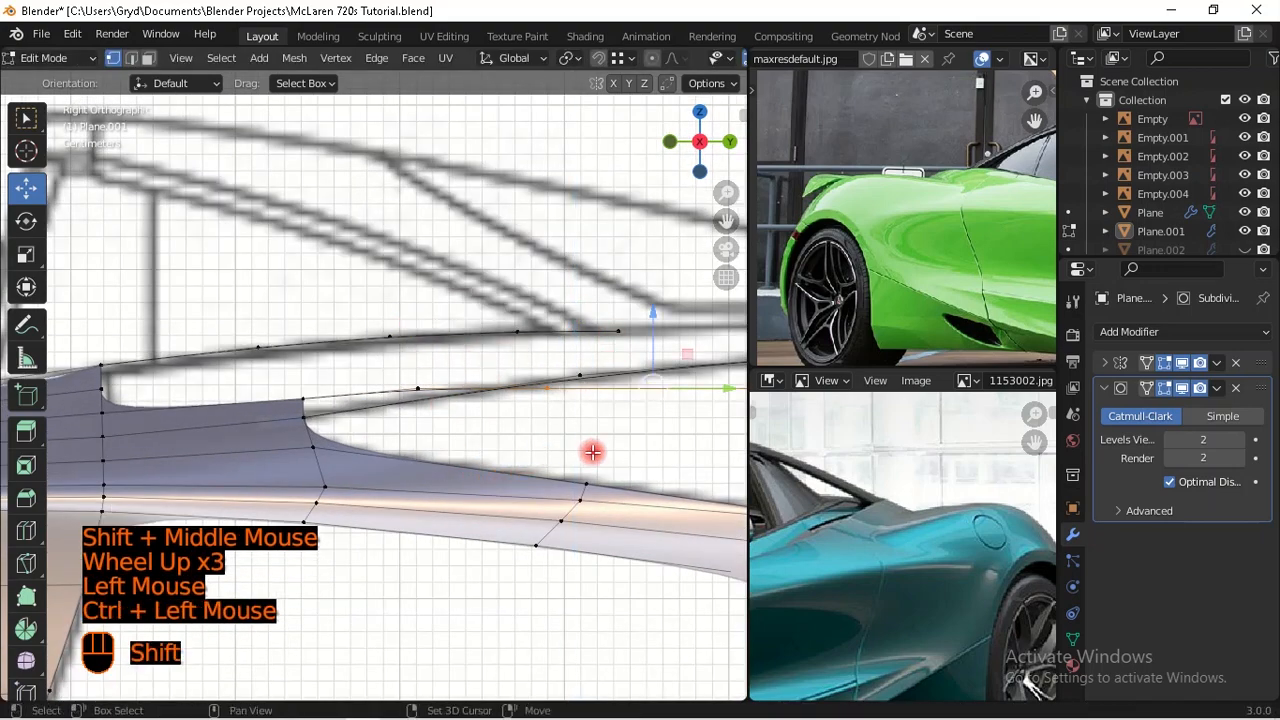
pyautogui.keyDown('shift'); pyautogui.moveTo(640, 366); pyautogui.dragTo(454, 337, button='middle'); pyautogui.keyUp('shift')
pyautogui.keyDown('shift'); pyautogui.moveTo(464, 299); pyautogui.dragTo(538, 255); pyautogui.keyUp('shift')
pyautogui.keyDown('ctrl'); pyautogui.moveTo(337, 309); pyautogui.dragTo(450, 400); pyautogui.keyUp('ctrl')
pyautogui.keyDown('shift'); pyautogui.moveTo(521, 447); pyautogui.dragTo(377, 415, button='middle'); pyautogui.keyUp('shift')
pyautogui.moveTo(434, 244); pyautogui.dragTo(486, 251)
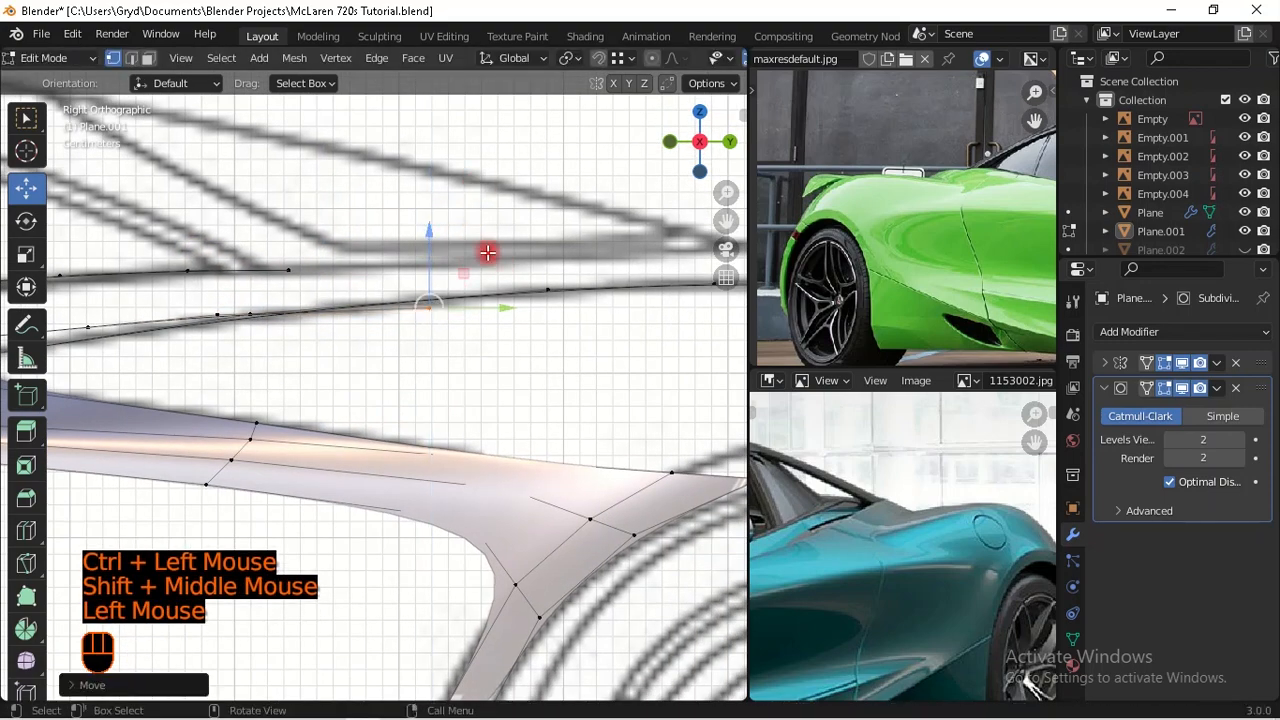
# Step: Extrude the inner line's end vertex about 0.15 m along the blueprint line in top view and pull it back about 0.02 m
pyautogui.scroll(-1, 486, 251)
pyautogui.moveTo(486, 251); pyautogui.dragTo(522, 321, button='middle')
pyautogui.scroll(-1, 522, 321)
pyautogui.press('KP_3')
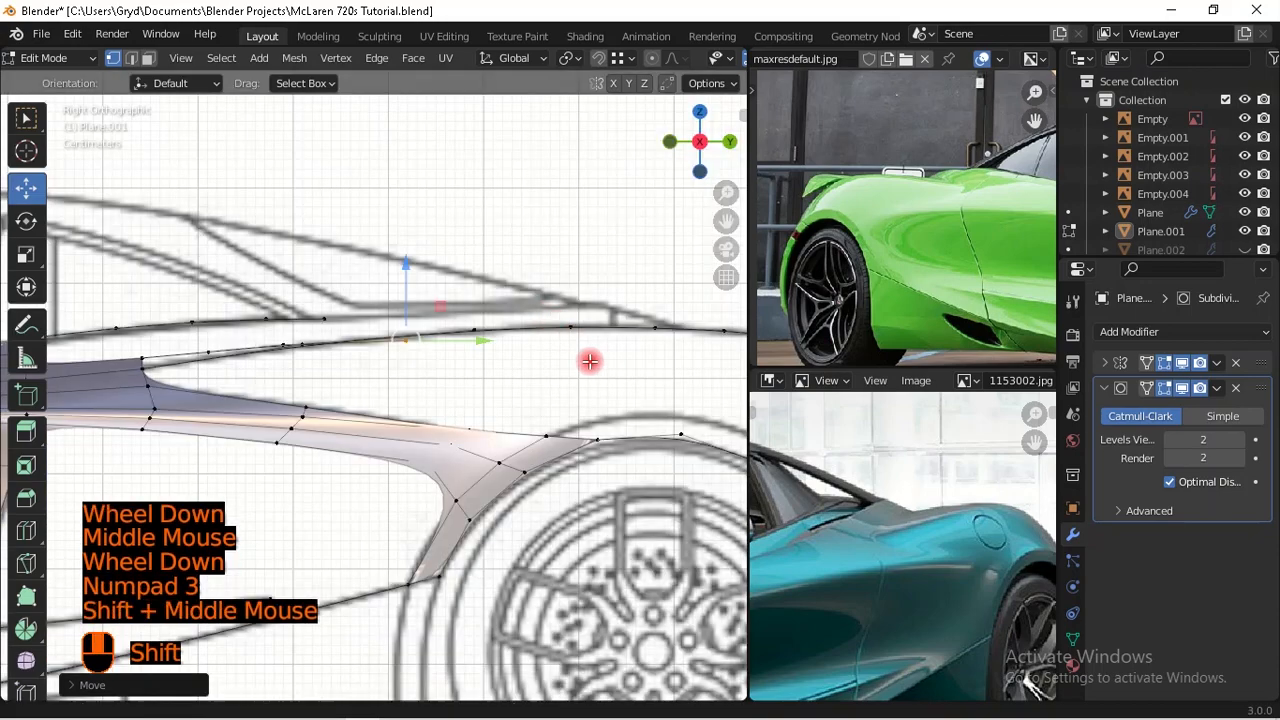
pyautogui.keyDown('shift'); pyautogui.moveTo(606, 360); pyautogui.dragTo(449, 343, button='middle'); pyautogui.keyUp('shift')
pyautogui.scroll(-2, 513, 398)
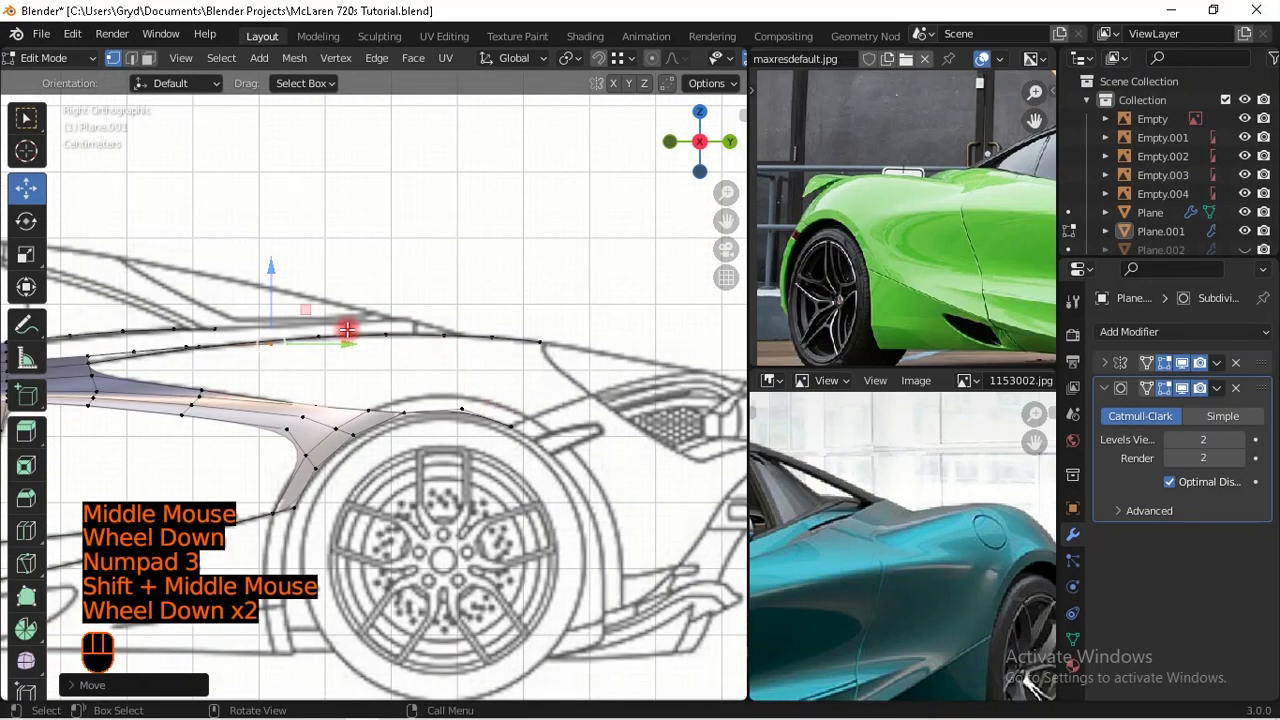
pyautogui.press('KP_7')
pyautogui.keyDown('shift'); pyautogui.moveTo(446, 470); pyautogui.dragTo(465, 449, button='middle'); pyautogui.keyUp('shift')
pyautogui.scroll(1, 477, 514)
pyautogui.press('e')
pyautogui.press('shift')
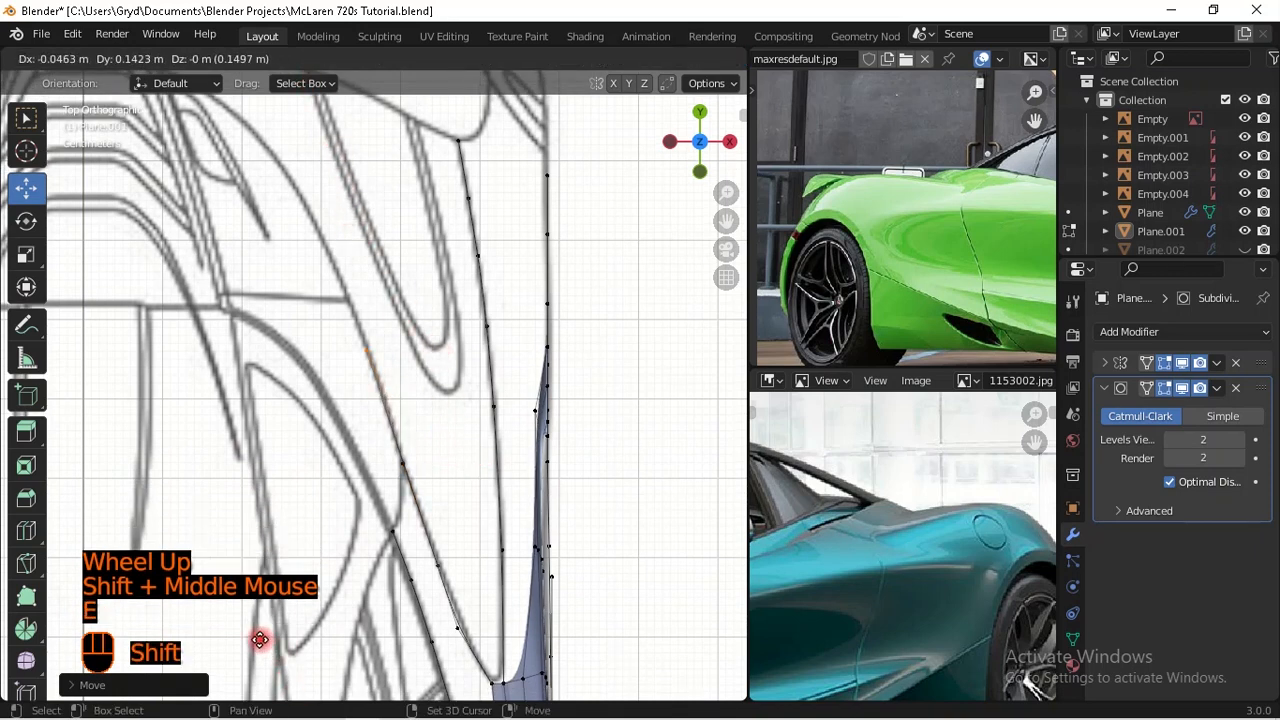
pyautogui.keyDown('shift'); pyautogui.click(268, 599); pyautogui.keyUp('shift')
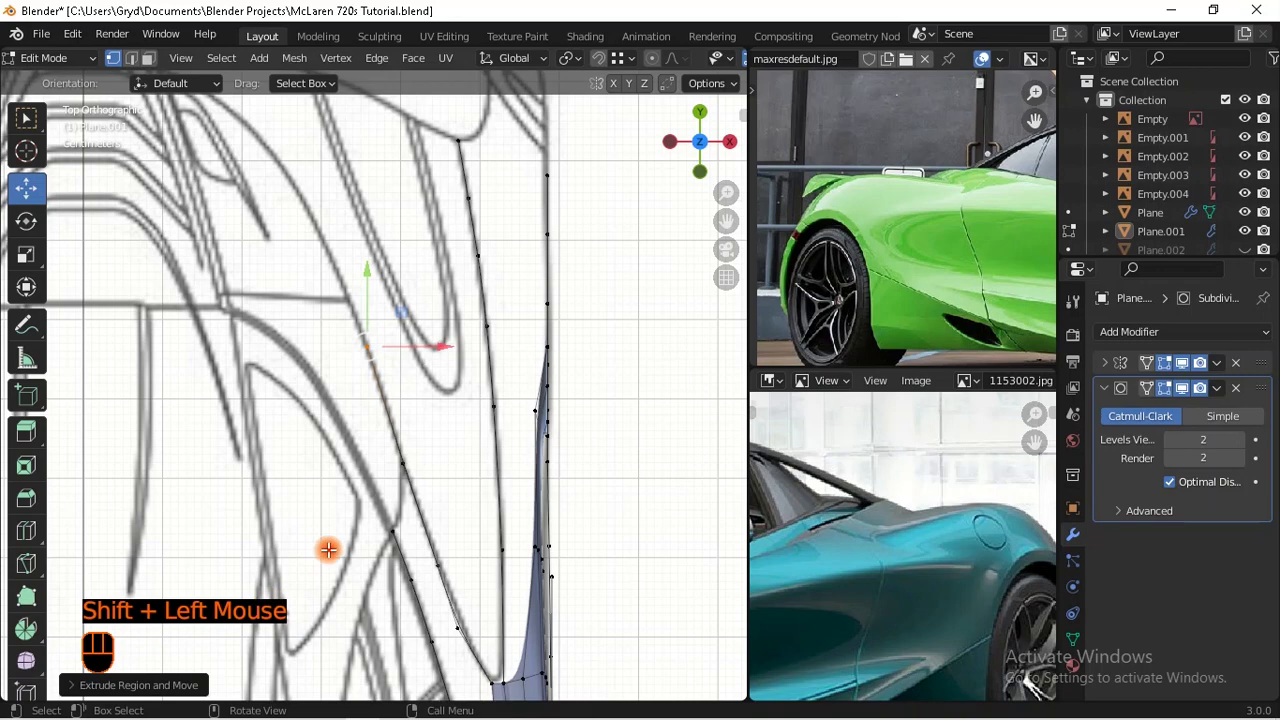
pyautogui.keyDown('shift'); pyautogui.moveTo(397, 383); pyautogui.dragTo(480, 457, button='middle'); pyautogui.keyUp('shift')
pyautogui.scroll(1, 469, 494)
pyautogui.scroll(-2, 480, 457)
pyautogui.scroll(1, 446, 457)
pyautogui.press('g')
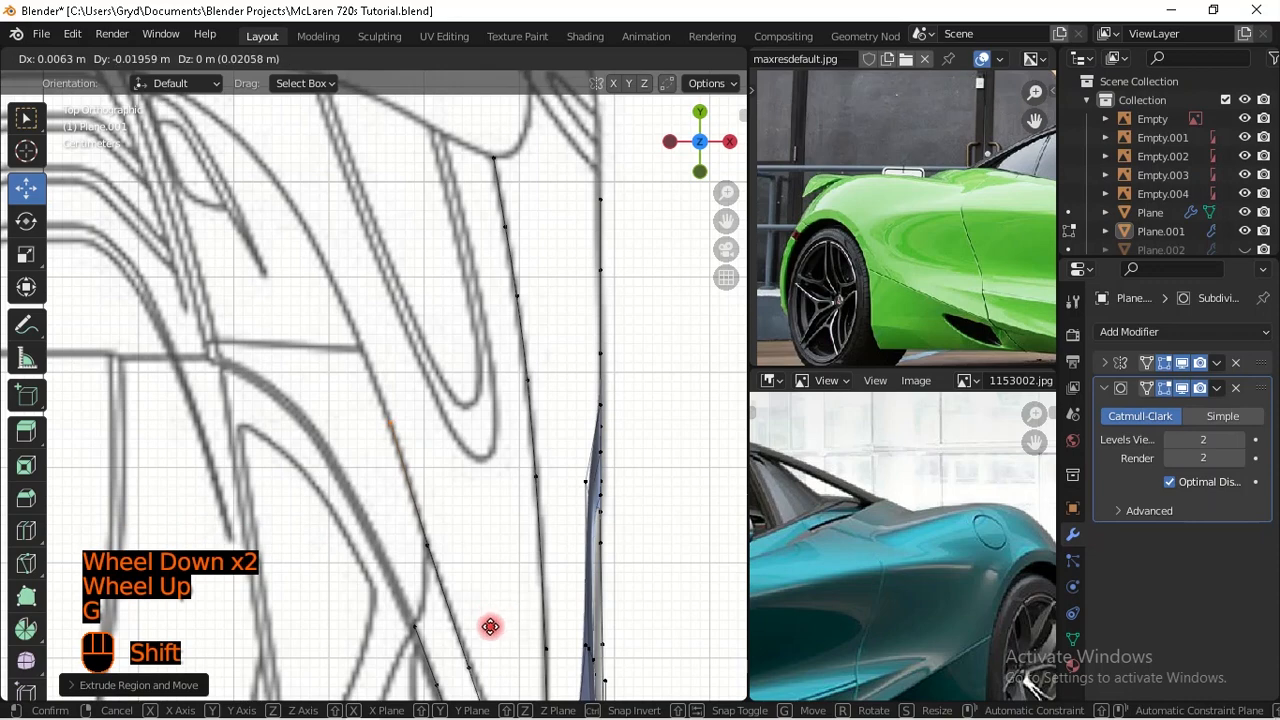
pyautogui.keyDown('shift'); pyautogui.click(410, 428); pyautogui.keyUp('shift')
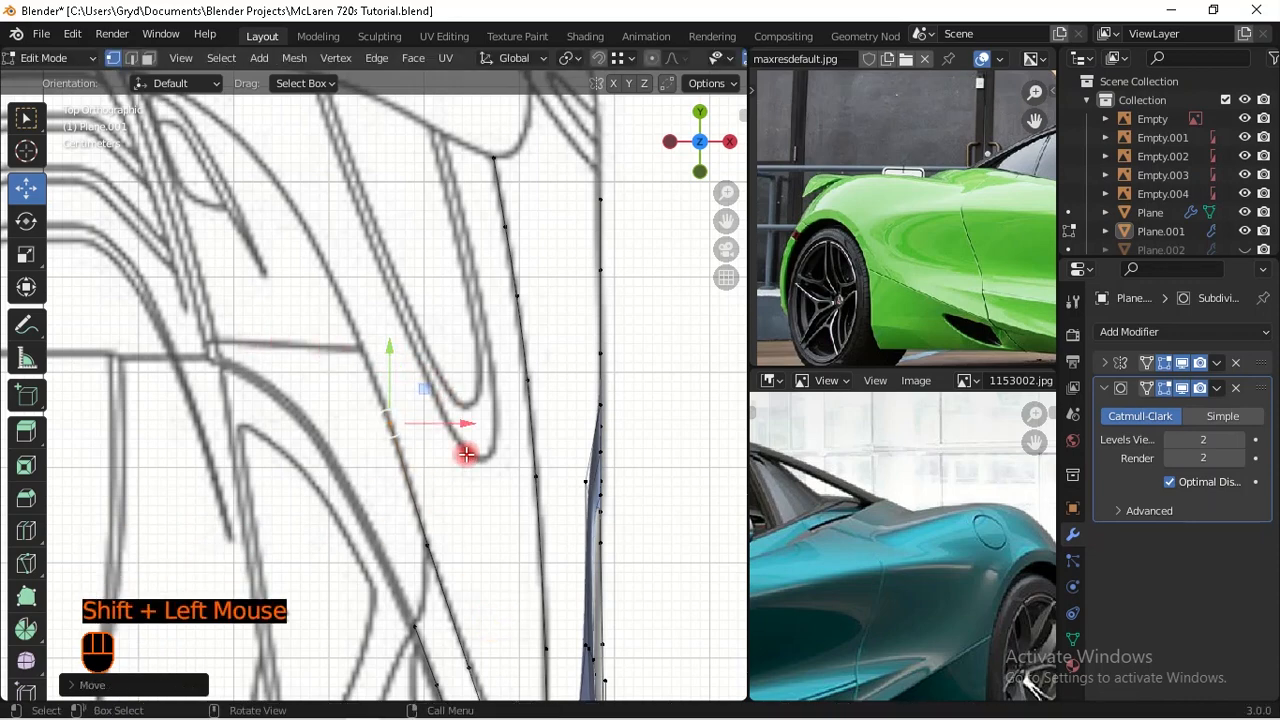
# Step: Extrude the end vertex three more times along the inner blueprint line, first about 0.09 m and last about 0.07 m
pyautogui.scroll(1, 466, 453)
pyautogui.press('e')
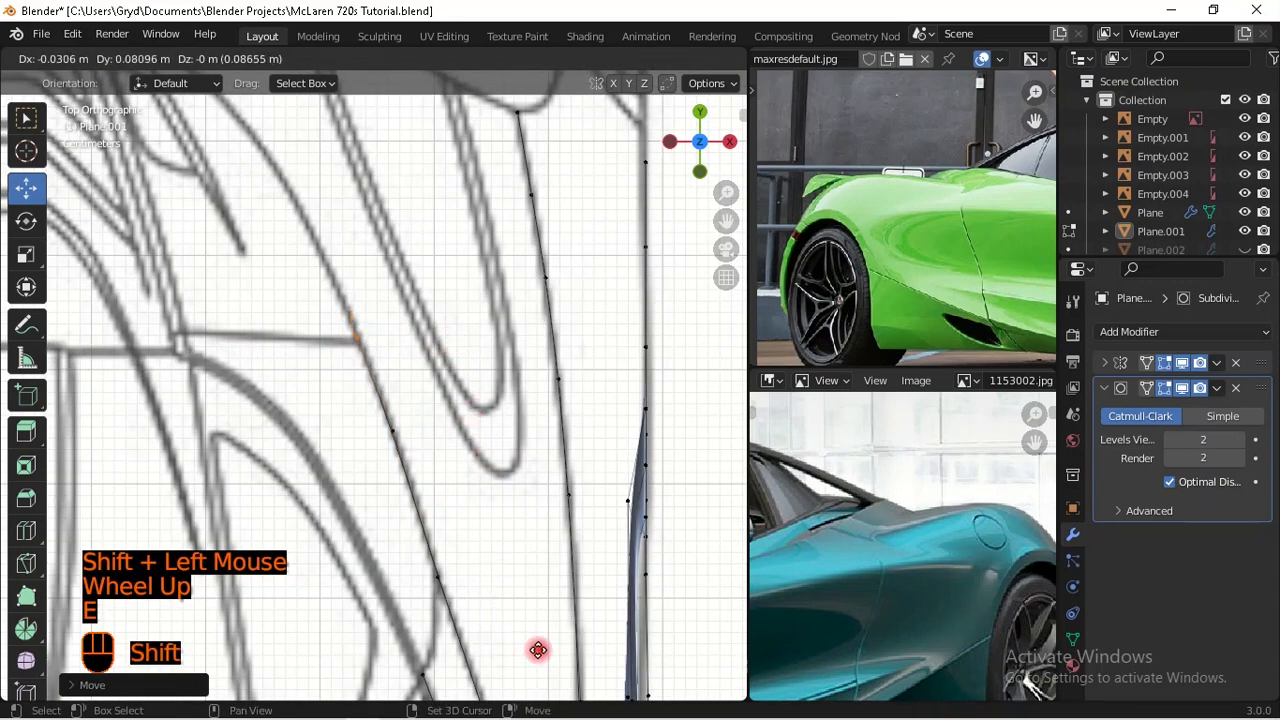
pyautogui.keyDown('shift'); pyautogui.click(523, 614); pyautogui.keyUp('shift')
pyautogui.moveTo(523, 614); pyautogui.dragTo(526, 451, button='middle')
pyautogui.press('KP_7')
pyautogui.keyDown('shift'); pyautogui.moveTo(520, 363); pyautogui.dragTo(586, 594, button='middle'); pyautogui.keyUp('shift')
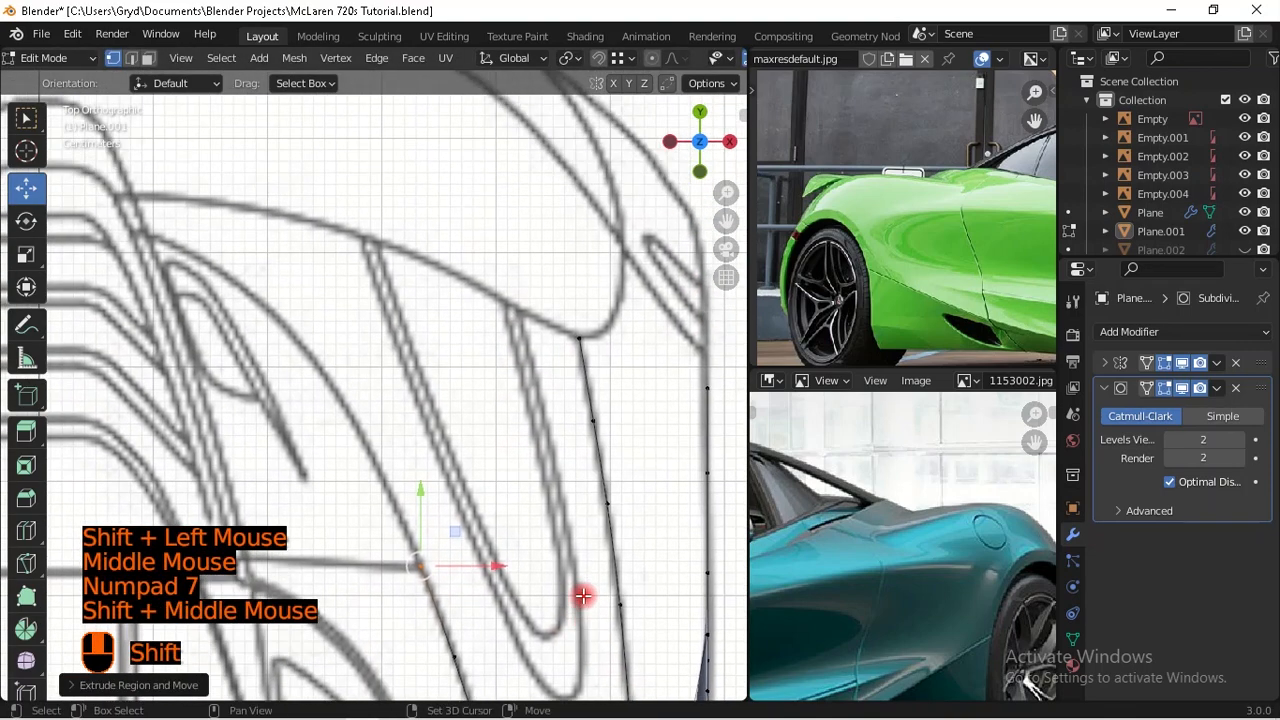
pyautogui.press('e')
pyautogui.keyDown('shift'); pyautogui.click(566, 426); pyautogui.keyUp('shift')
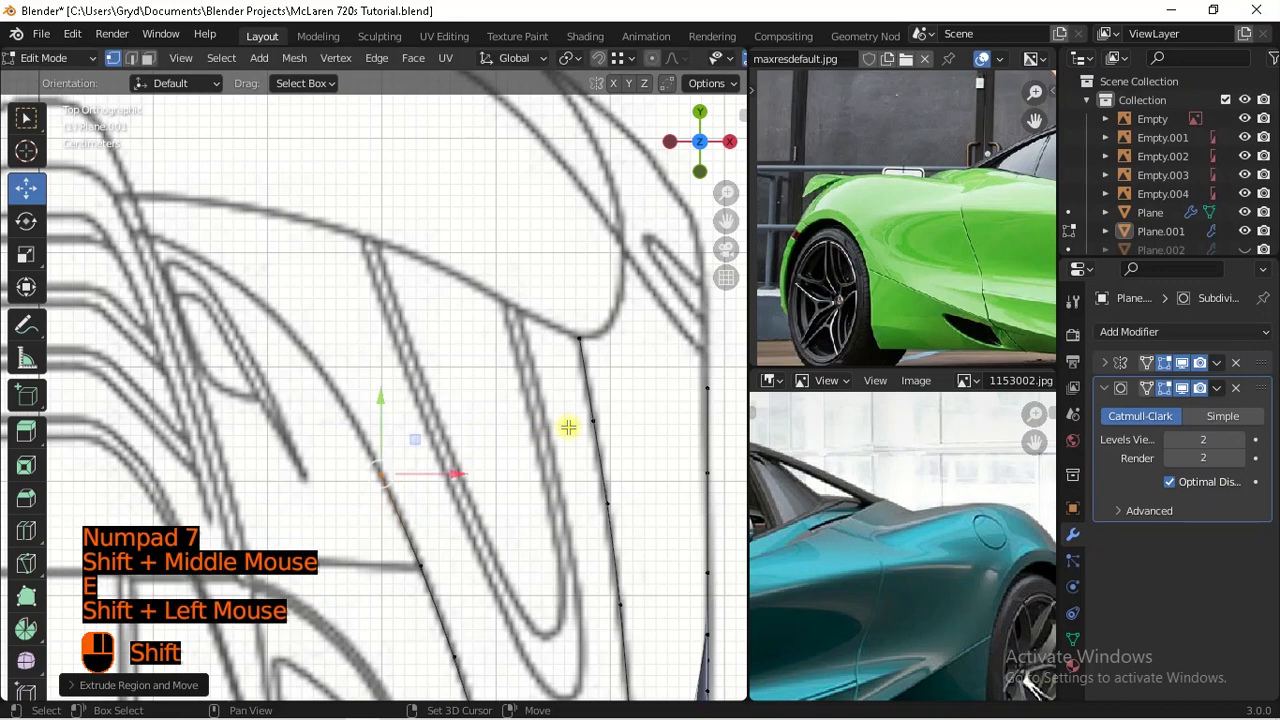
pyautogui.keyDown('shift'); pyautogui.moveTo(569, 426); pyautogui.dragTo(569, 480, button='middle'); pyautogui.keyUp('shift')
pyautogui.press('e')
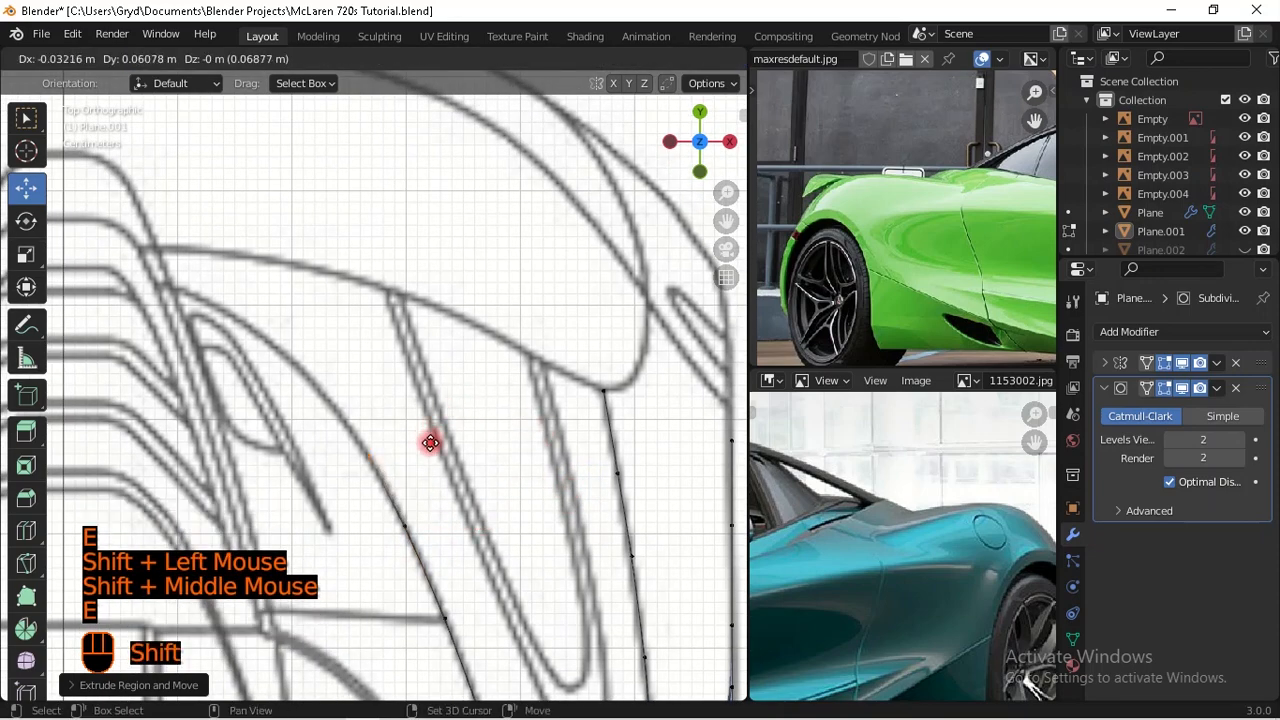
pyautogui.keyDown('shift'); pyautogui.click(437, 449); pyautogui.keyUp('shift')
# Step: Extrude four more vertices around the blueprint's inward curve, with shortening segments, up to the central engine cover's outline
pyautogui.press('e')
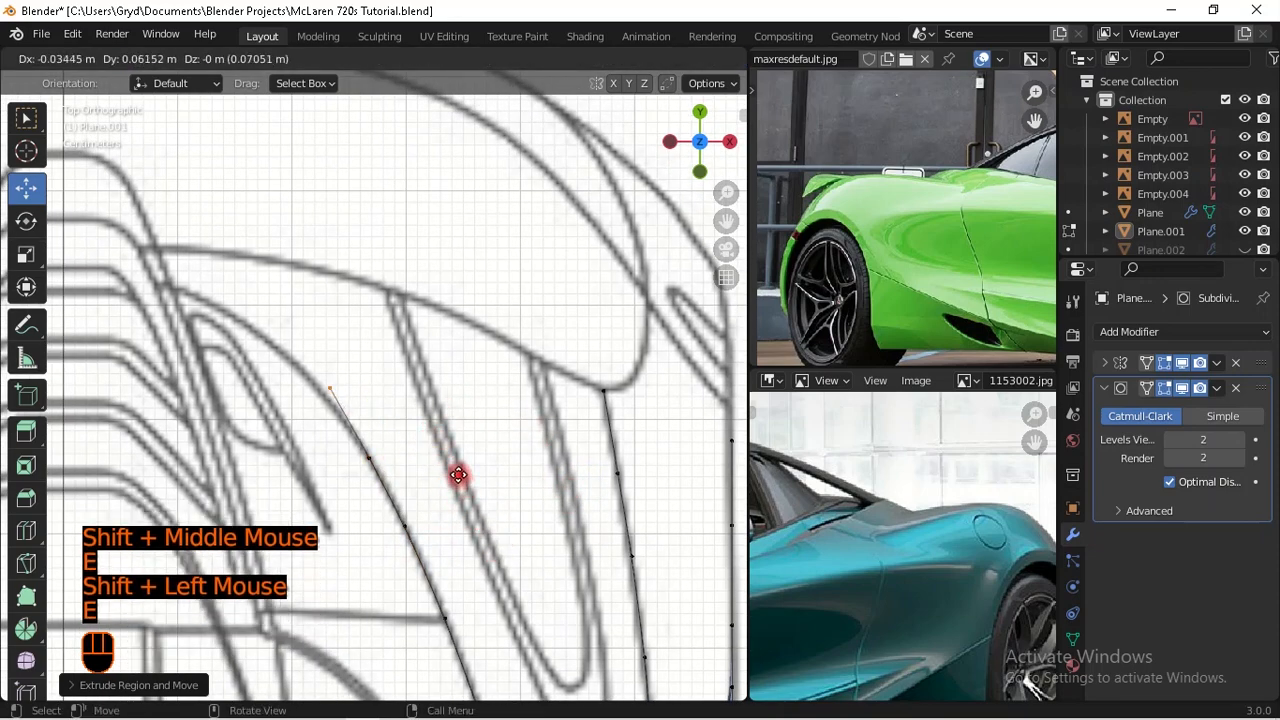
pyautogui.keyDown('shift'); pyautogui.click(384, 538); pyautogui.keyUp('shift')
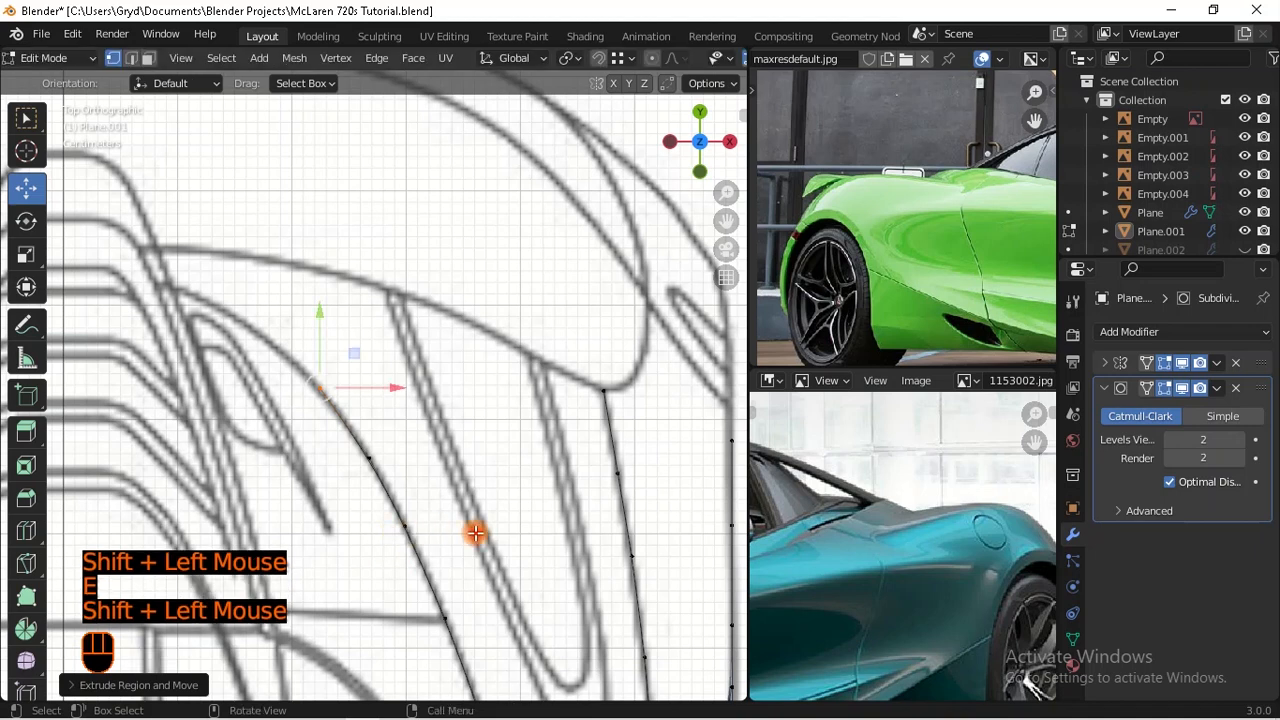
pyautogui.press('e')
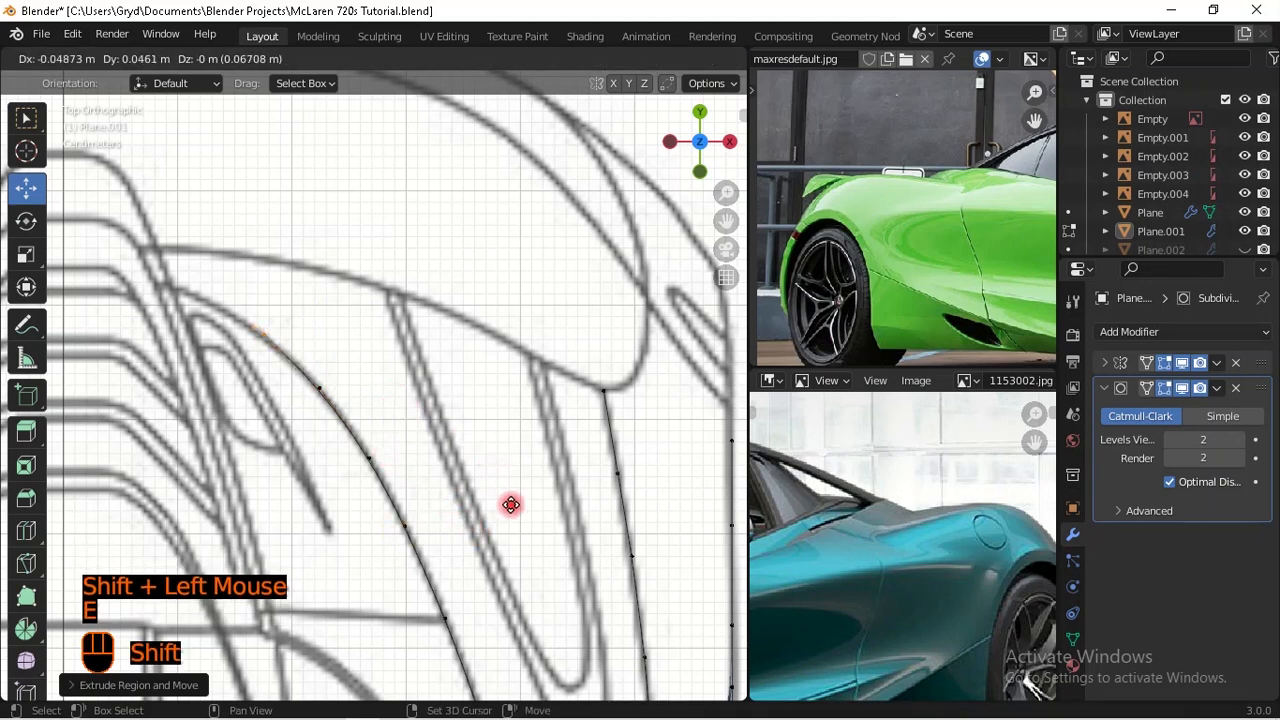
pyautogui.keyDown('shift'); pyautogui.click(509, 507); pyautogui.keyUp('shift')
pyautogui.press('e')
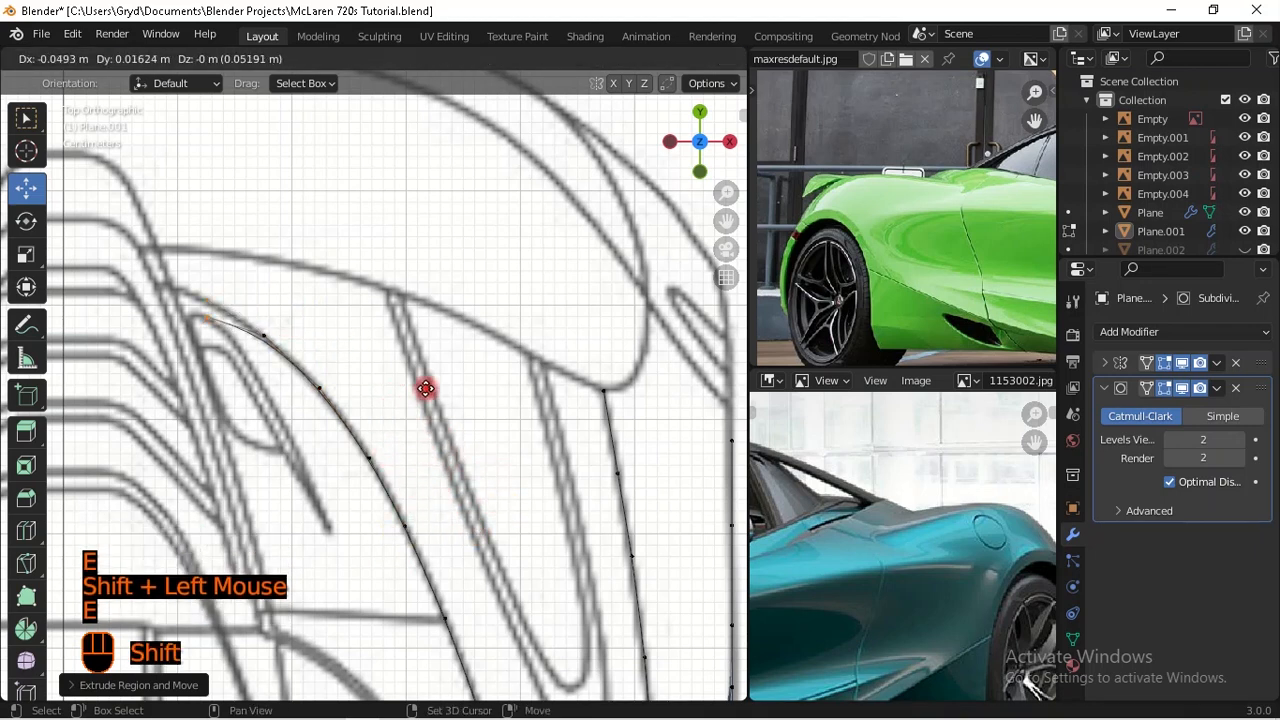
pyautogui.keyDown('shift'); pyautogui.click(517, 315); pyautogui.keyUp('shift')
pyautogui.keyDown('shift'); pyautogui.moveTo(517, 315); pyautogui.dragTo(509, 386, button='middle'); pyautogui.keyUp('shift')
pyautogui.press('e')
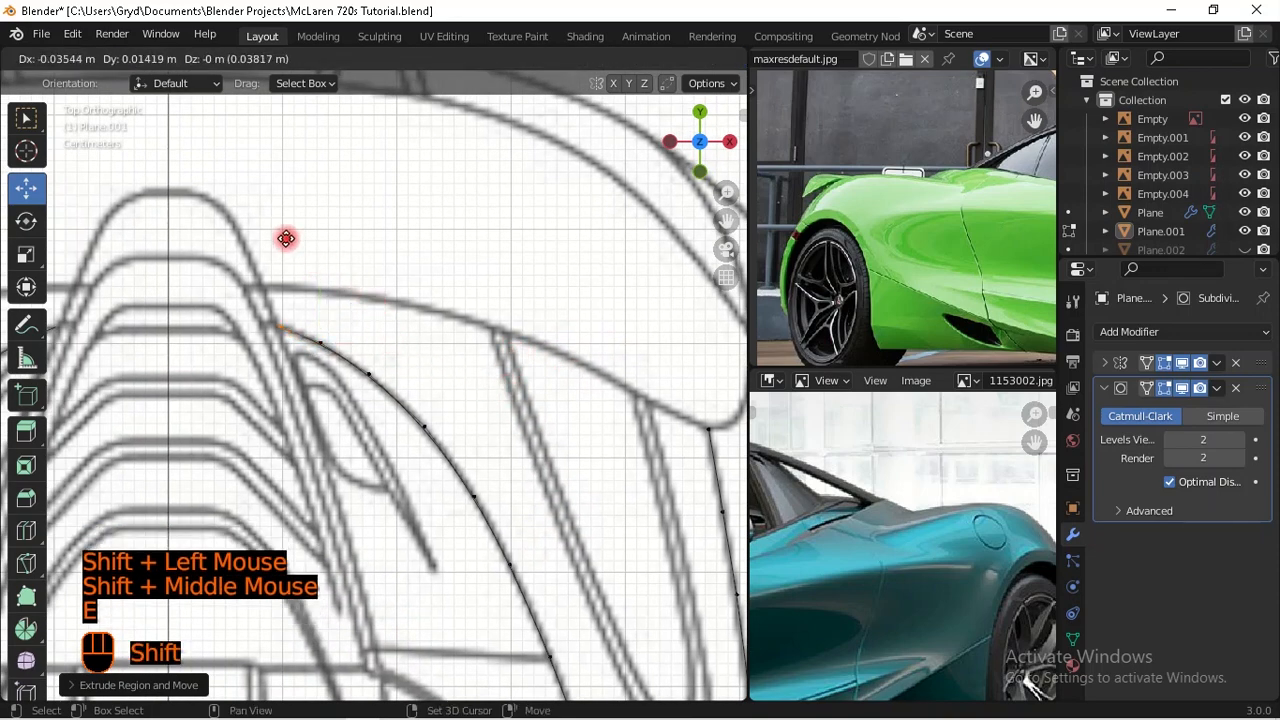
pyautogui.keyDown('shift'); pyautogui.click(268, 234); pyautogui.keyUp('shift')
# Step: Select the inner line's newly extruded rear vertices as a path and lower them slightly in side view
pyautogui.scroll(-2, 500, 317)
pyautogui.keyDown('shift'); pyautogui.moveTo(500, 317); pyautogui.dragTo(331, 331, button='middle'); pyautogui.keyUp('shift')
pyautogui.scroll(-2, 320, 297)
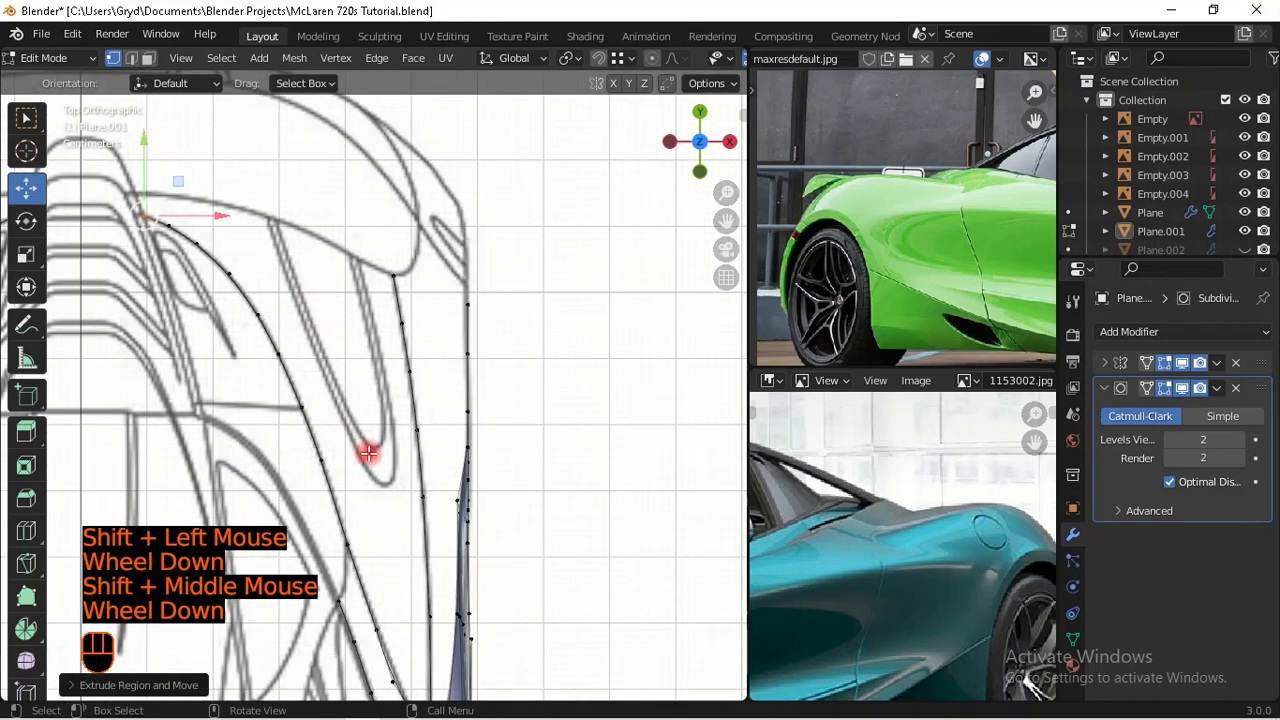
pyautogui.keyDown('ctrl'); pyautogui.click(400, 560); pyautogui.keyUp('ctrl')
pyautogui.keyDown('shift'); pyautogui.moveTo(400, 560); pyautogui.dragTo(303, 363, button='middle'); pyautogui.keyUp('shift')
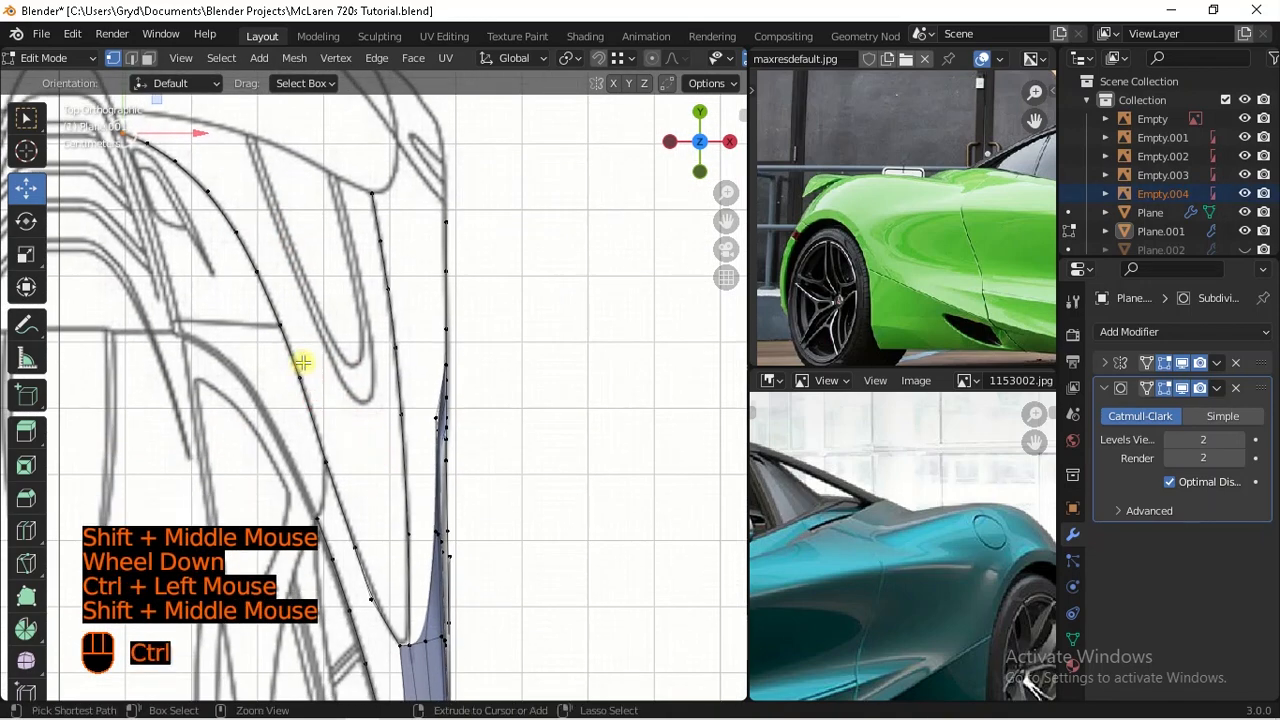
pyautogui.keyDown('ctrl'); pyautogui.click(306, 361); pyautogui.keyUp('ctrl')
pyautogui.click(177, 206)
pyautogui.keyDown('ctrl'); pyautogui.click(246, 203); pyautogui.keyUp('ctrl')
pyautogui.keyDown('shift'); pyautogui.moveTo(460, 462); pyautogui.dragTo(380, 397, button='middle'); pyautogui.keyUp('shift')
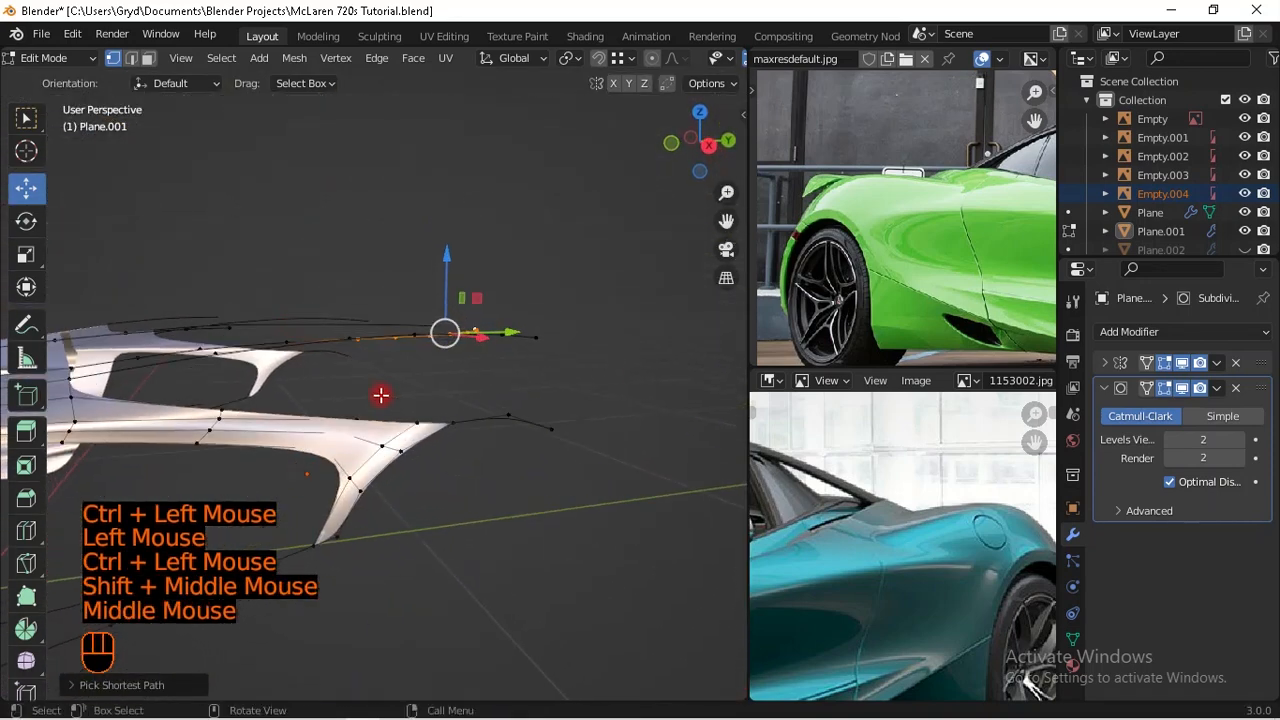
pyautogui.press('KP_3')
pyautogui.keyDown('shift'); pyautogui.moveTo(556, 383); pyautogui.dragTo(540, 396, button='middle'); pyautogui.keyUp('shift')
pyautogui.moveTo(514, 289); pyautogui.dragTo(528, 307)
pyautogui.keyDown('shift'); pyautogui.moveTo(592, 356); pyautogui.dragTo(498, 352, button='middle'); pyautogui.keyUp('shift')
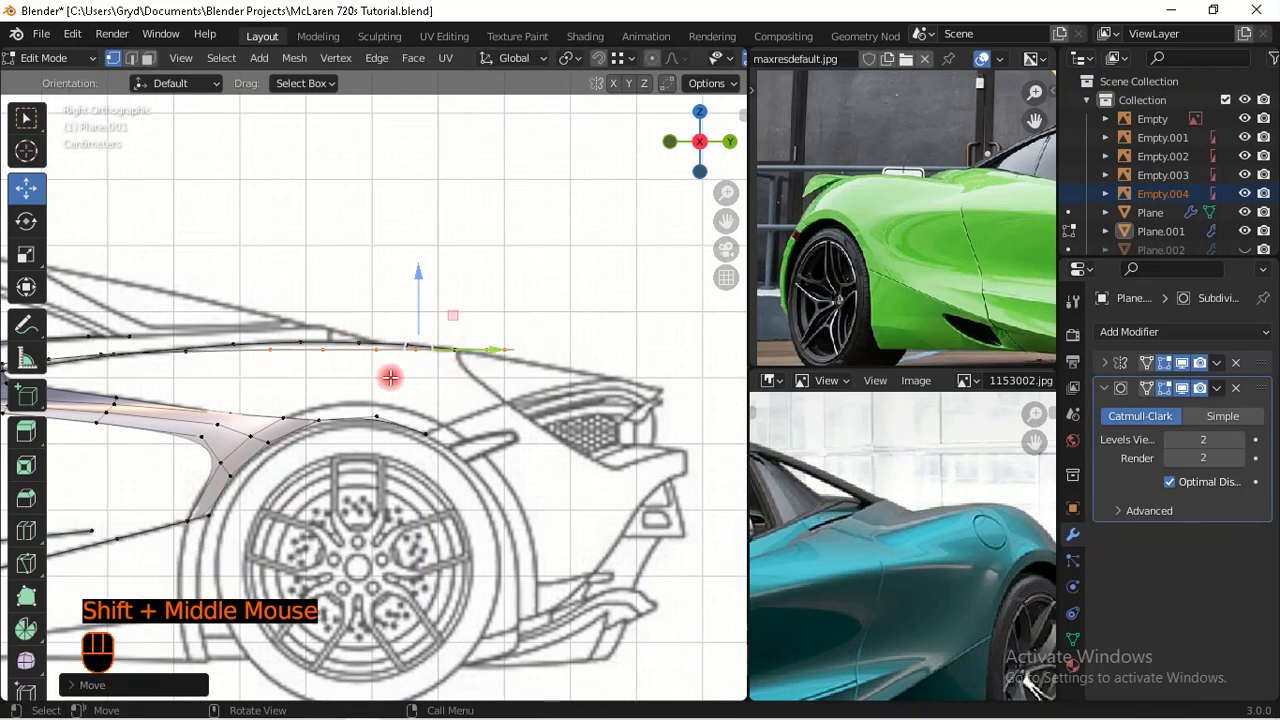
# Step: Hide the front body mesh Plane in Object Mode and resume editing Plane.001
pyautogui.press('ctrl+KP_1')
pyautogui.moveTo(471, 383); pyautogui.dragTo(646, 417, button='middle')
pyautogui.scroll(2, 485, 383)
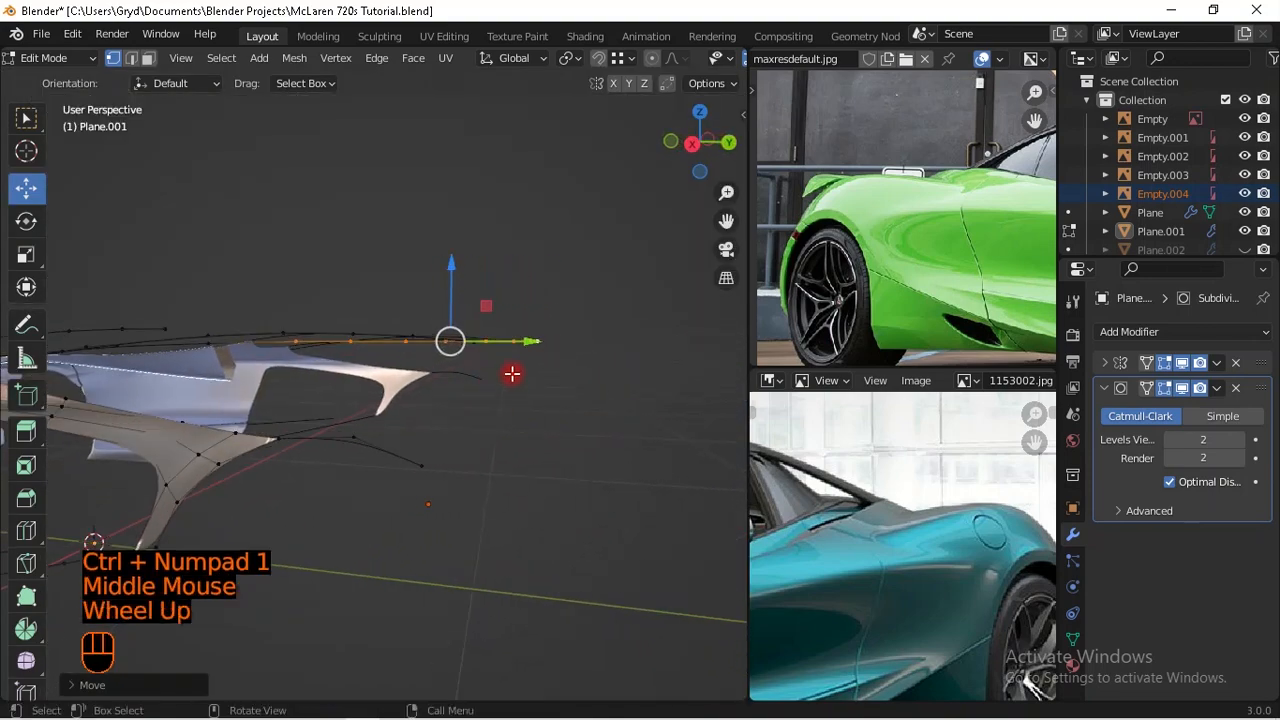
pyautogui.scroll(-2, 499, 401)
pyautogui.moveTo(374, 472); pyautogui.dragTo(475, 492, button='middle')
pyautogui.keyDown('shift'); pyautogui.moveTo(318, 458); pyautogui.dragTo(571, 443, button='middle'); pyautogui.keyUp('shift')
pyautogui.scroll(-2, 563, 447)
pyautogui.press('Tab')
pyautogui.keyDown('shift'); pyautogui.moveTo(446, 489); pyautogui.dragTo(566, 409, button='middle'); pyautogui.keyUp('shift')
pyautogui.scroll(-1, 520, 440)
pyautogui.click(430, 400)
pyautogui.keyDown('shift'); pyautogui.click(430, 400); pyautogui.keyUp('shift')
pyautogui.click(378, 420)
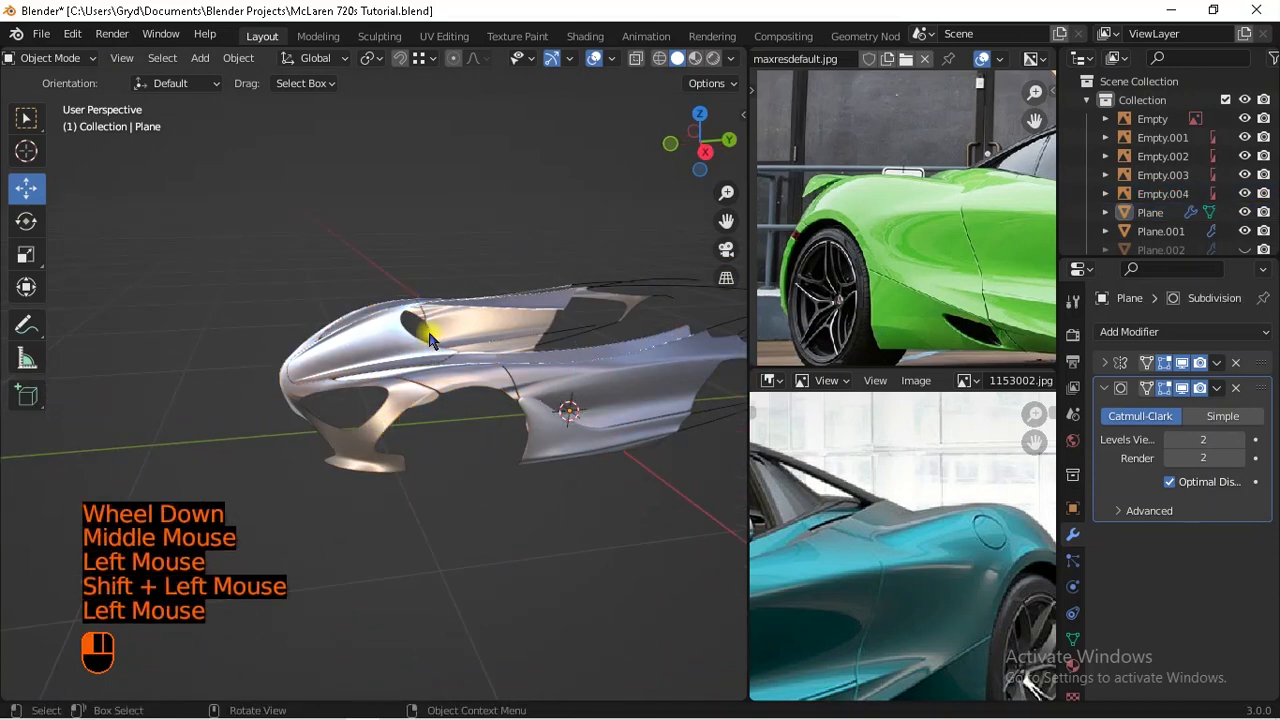
pyautogui.click(413, 388)
pyautogui.press('h')
pyautogui.keyDown('shift'); pyautogui.moveTo(594, 406); pyautogui.dragTo(500, 292, button='middle'); pyautogui.keyUp('shift')
pyautogui.press('Tab')
pyautogui.click(362, 450)
pyautogui.press('Tab')
# Step: Lower the inner line's rear vertices in stages in side view, deselecting the forward ones between moves so the line slopes down rearward
pyautogui.scroll(1, 486, 417)
pyautogui.press('KP_3')
pyautogui.scroll(1, 474, 377)
pyautogui.scroll(2, 451, 429)
pyautogui.scroll(1, 517, 374)
pyautogui.scroll(2, 469, 296)
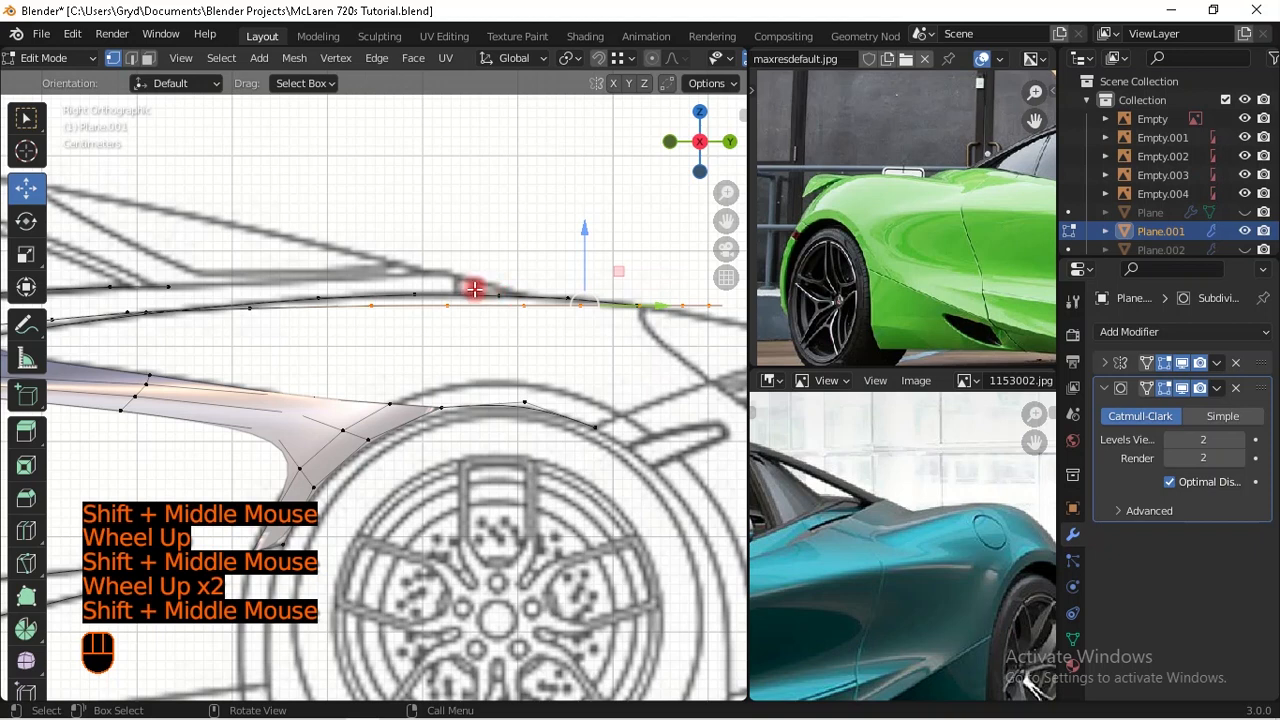
pyautogui.keyDown('shift'); pyautogui.moveTo(431, 278); pyautogui.dragTo(383, 278, button='middle'); pyautogui.keyUp('shift')
pyautogui.moveTo(530, 230); pyautogui.dragTo(583, 241)
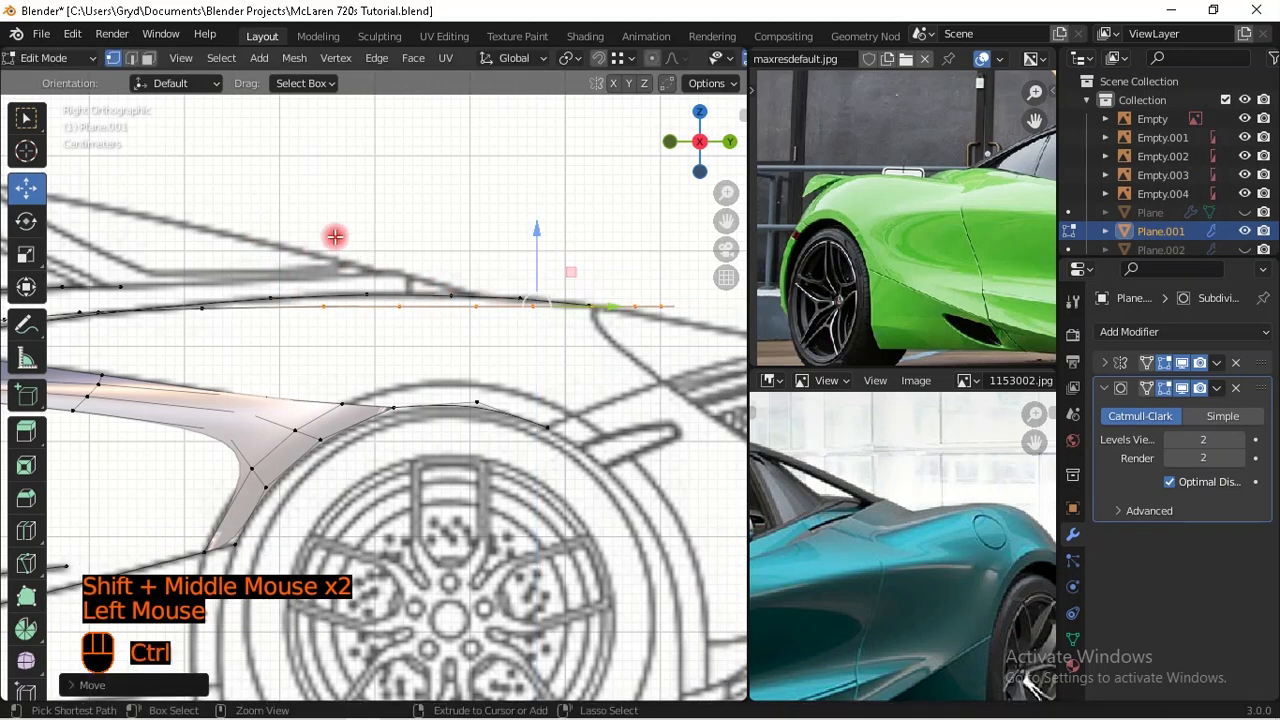
pyautogui.keyDown('ctrl'); pyautogui.moveTo(334, 237); pyautogui.dragTo(300, 330); pyautogui.keyUp('ctrl')
pyautogui.keyDown('shift'); pyautogui.moveTo(569, 243); pyautogui.dragTo(643, 235); pyautogui.keyUp('shift')
pyautogui.keyDown('ctrl'); pyautogui.moveTo(372, 270); pyautogui.dragTo(445, 386); pyautogui.keyUp('ctrl')
pyautogui.moveTo(594, 246); pyautogui.dragTo(630, 280)
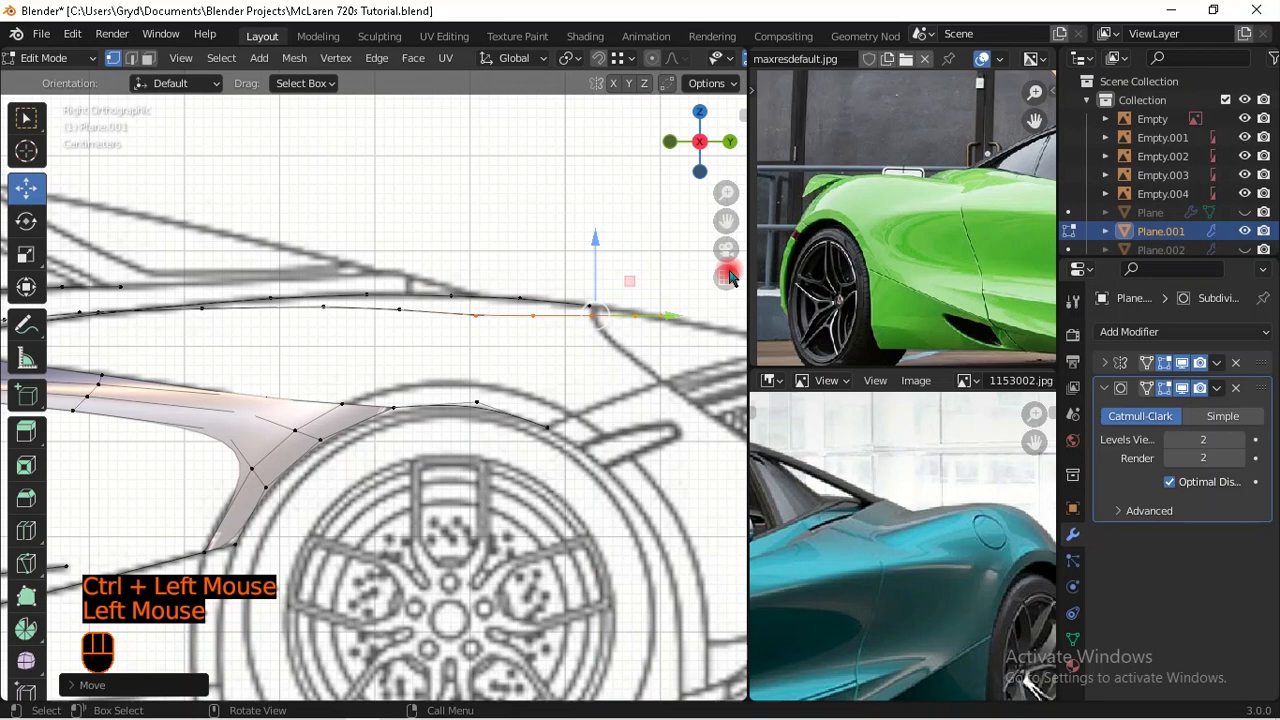
# Step: Continue the inner line's descent towards the tail-light outline by lowering progressively fewer of its rearmost vertices in side view
pyautogui.keyDown('shift'); pyautogui.moveTo(599, 240); pyautogui.dragTo(649, 226); pyautogui.keyUp('shift')
pyautogui.keyDown('ctrl'); pyautogui.moveTo(443, 266); pyautogui.dragTo(509, 344); pyautogui.keyUp('ctrl')
pyautogui.keyDown('shift'); pyautogui.moveTo(504, 374); pyautogui.dragTo(337, 354, button='middle'); pyautogui.keyUp('shift')
pyautogui.moveTo(455, 223)
pyautogui.mouseDown()
pyautogui.moveTo(509, 249)
pyautogui.moveTo(470, 237)
pyautogui.moveTo(478, 223)
pyautogui.mouseUp()
pyautogui.keyDown('ctrl'); pyautogui.moveTo(345, 290); pyautogui.dragTo(397, 326); pyautogui.keyUp('ctrl')
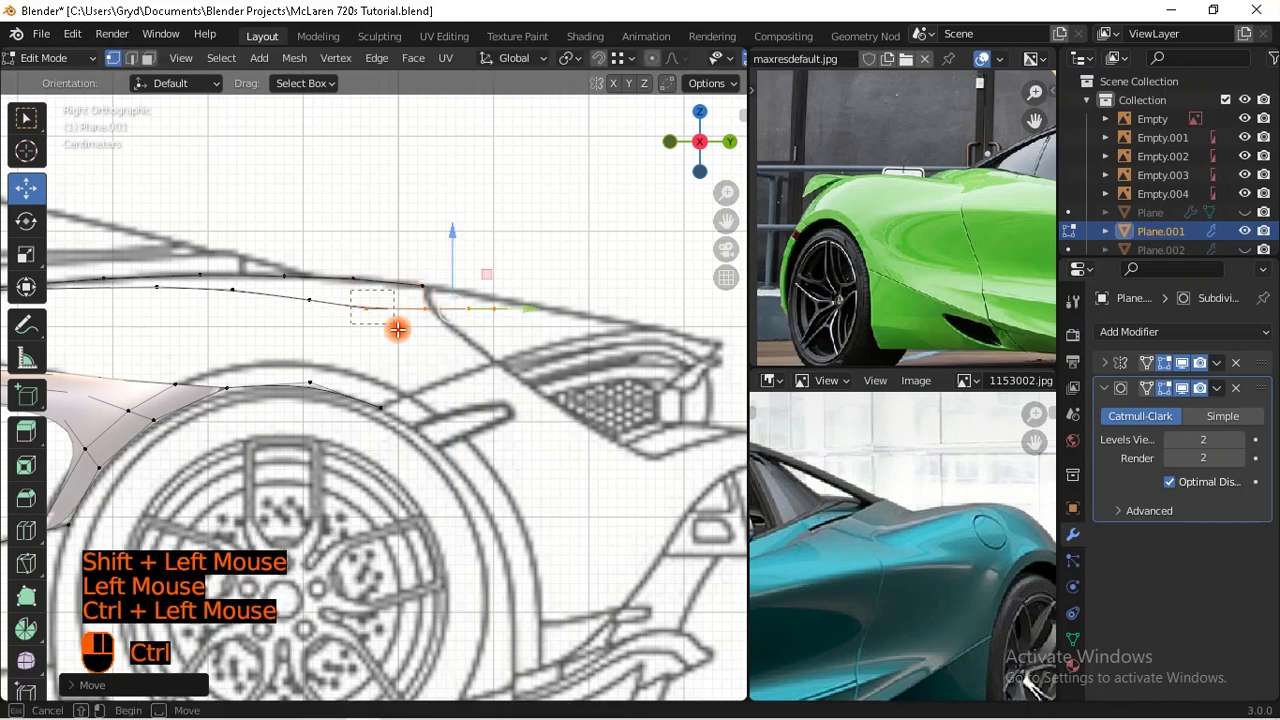
pyautogui.keyDown('shift'); pyautogui.moveTo(480, 223); pyautogui.dragTo(560, 344); pyautogui.keyUp('shift')
pyautogui.keyDown('ctrl'); pyautogui.moveTo(380, 308); pyautogui.dragTo(440, 336); pyautogui.keyUp('ctrl')
pyautogui.moveTo(491, 272); pyautogui.dragTo(536, 282)
pyautogui.keyDown('ctrl'); pyautogui.moveTo(423, 289); pyautogui.dragTo(477, 374); pyautogui.keyUp('ctrl')
# Step: Examine the inner line's rear slope from an orbited angle, the front and the side against the blueprint
pyautogui.moveTo(477, 374); pyautogui.dragTo(520, 360, button='middle')
pyautogui.scroll(-1, 552, 412)
pyautogui.press('KP_1')
pyautogui.scroll(1, 552, 375)
pyautogui.press('KP_3')
pyautogui.scroll(1, 466, 334)
pyautogui.click(450, 290)
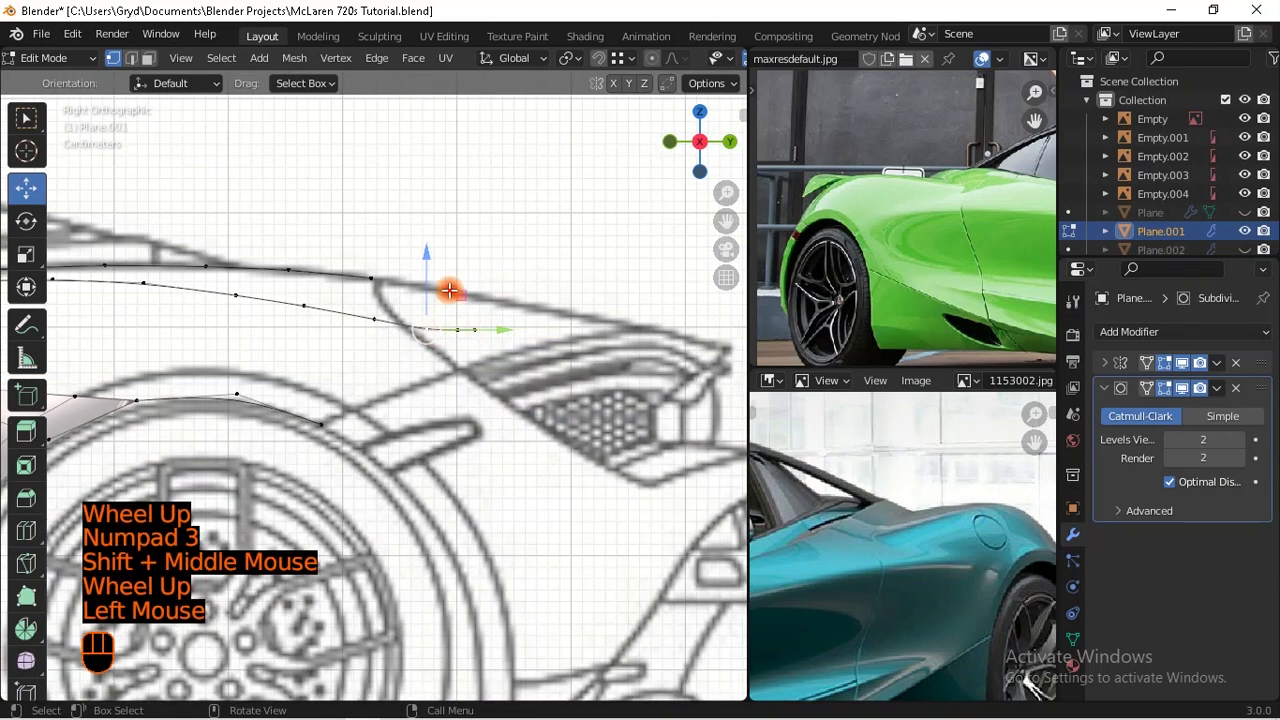
pyautogui.scroll(-1, 457, 289)
pyautogui.keyDown('shift'); pyautogui.moveTo(457, 289); pyautogui.dragTo(485, 317, button='middle'); pyautogui.keyUp('shift')
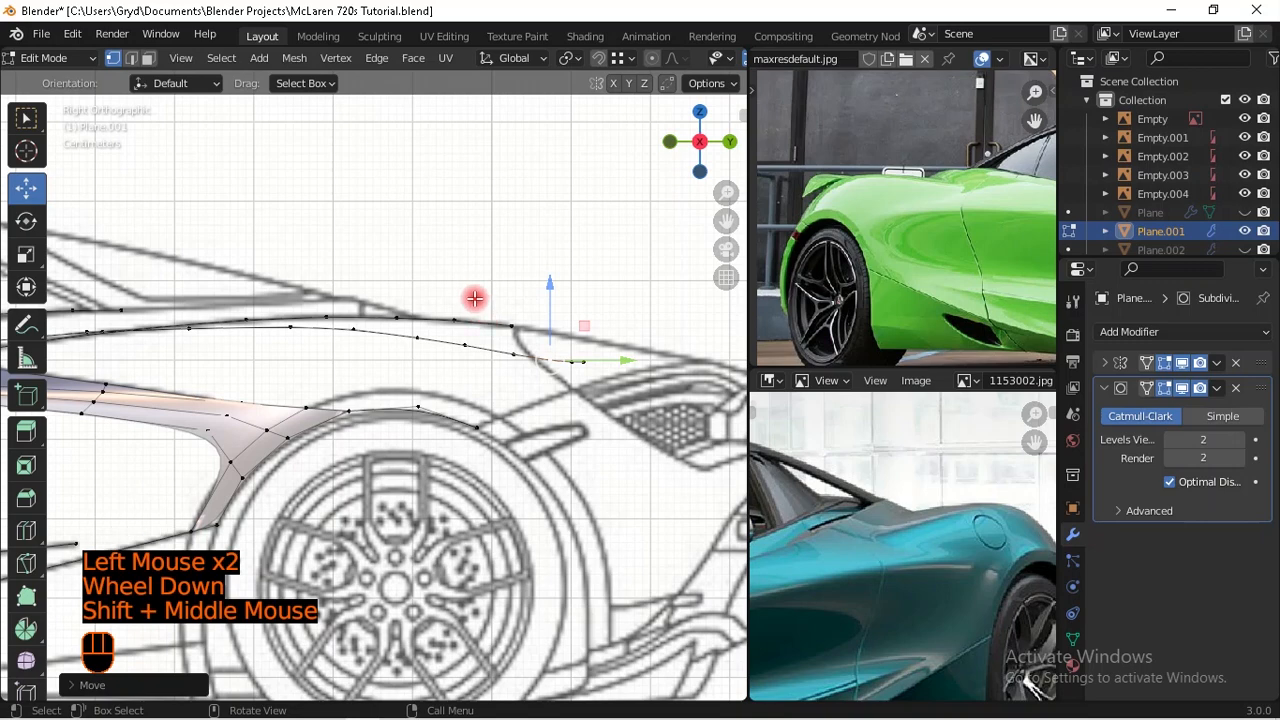
pyautogui.keyDown('shift'); pyautogui.moveTo(517, 343); pyautogui.dragTo(523, 346, button='middle'); pyautogui.keyUp('shift')
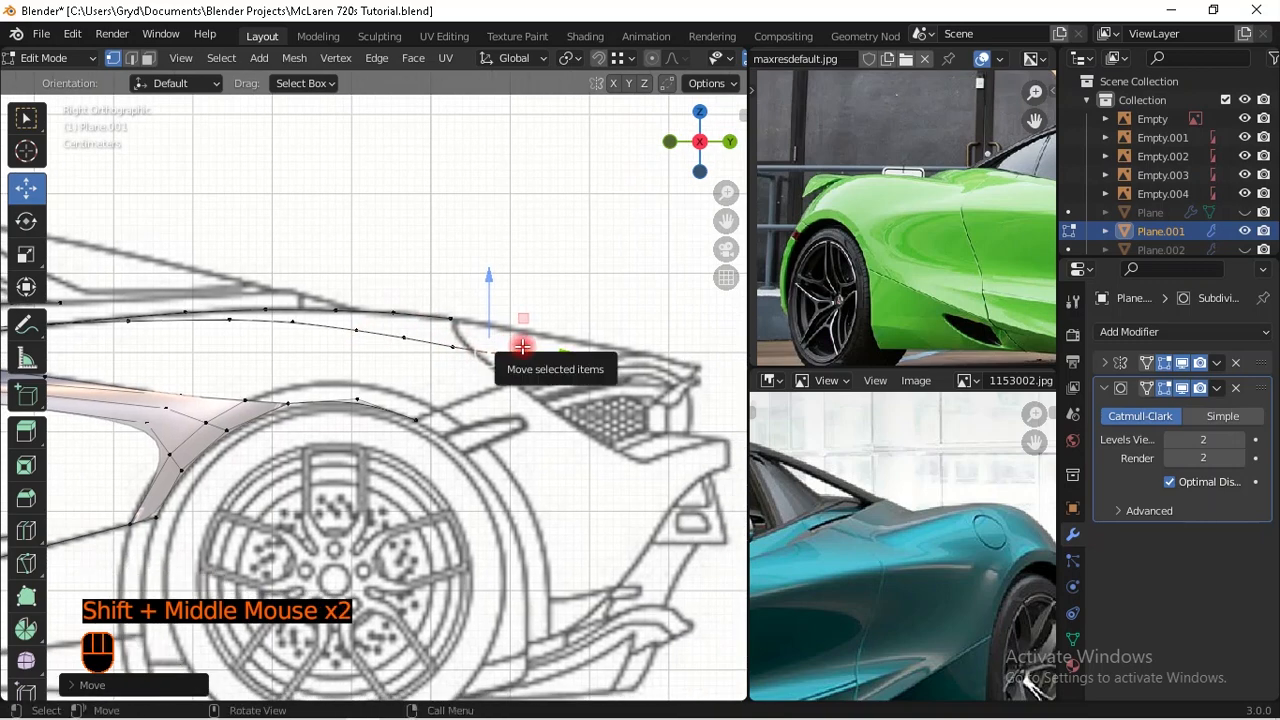
# Step: In back view, lower the inner line's third vertex from its centre end slightly to smooth the curve
pyautogui.press('ctrl+KP_1')
pyautogui.scroll(1, 500, 300)
pyautogui.keyDown('shift'); pyautogui.moveTo(486, 306); pyautogui.dragTo(10, 340, button='middle'); pyautogui.keyUp('shift')
pyautogui.scroll(1, 363, 320)
pyautogui.keyDown('shift'); pyautogui.moveTo(363, 320); pyautogui.dragTo(429, 309, button='middle'); pyautogui.keyUp('shift')
pyautogui.scroll(1, 537, 333)
pyautogui.scroll(1, 513, 332)
pyautogui.keyDown('shift'); pyautogui.moveTo(513, 332); pyautogui.dragTo(569, 320, button='middle'); pyautogui.keyUp('shift')
pyautogui.click(595, 325)
pyautogui.click(374, 295)
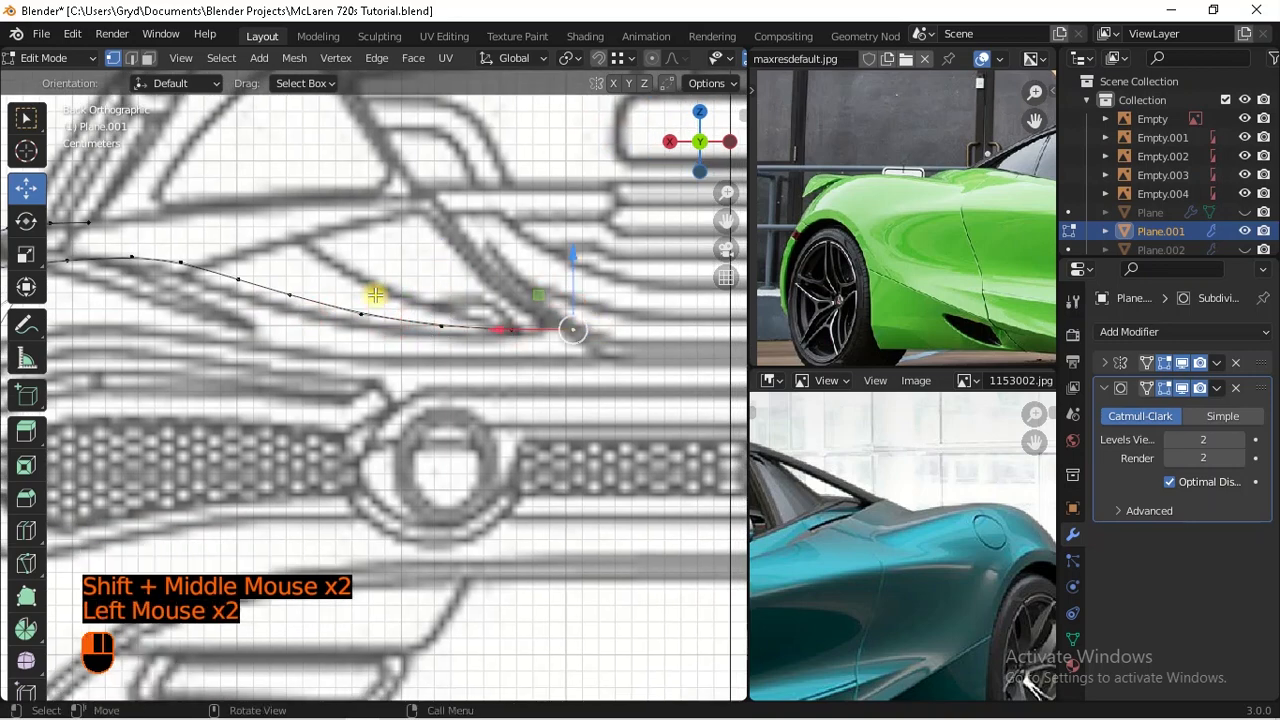
pyautogui.keyDown('shift'); pyautogui.moveTo(368, 317); pyautogui.dragTo(394, 323, button='middle'); pyautogui.keyUp('shift')
pyautogui.click(459, 328)
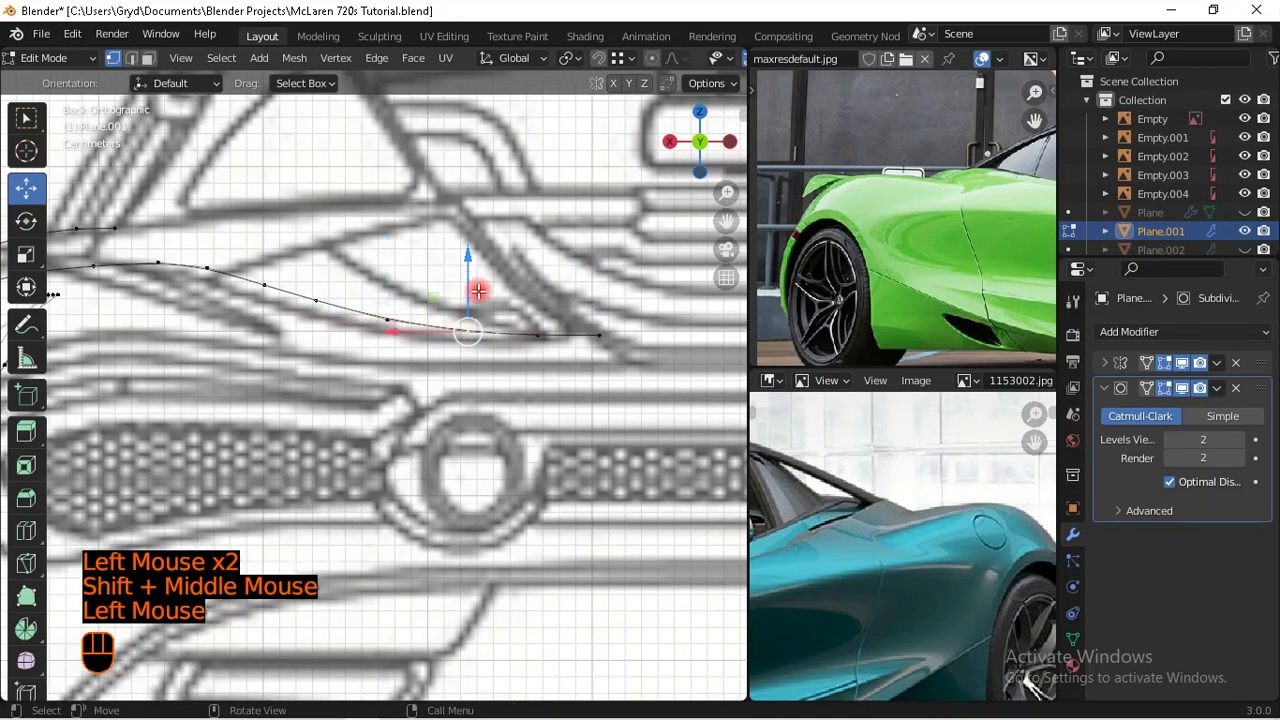
pyautogui.keyDown('shift'); pyautogui.moveTo(479, 289); pyautogui.dragTo(553, 334); pyautogui.keyUp('shift')
# Step: Lower the inner line's last two vertices near the car's centre slightly in back view
pyautogui.click(550, 334)
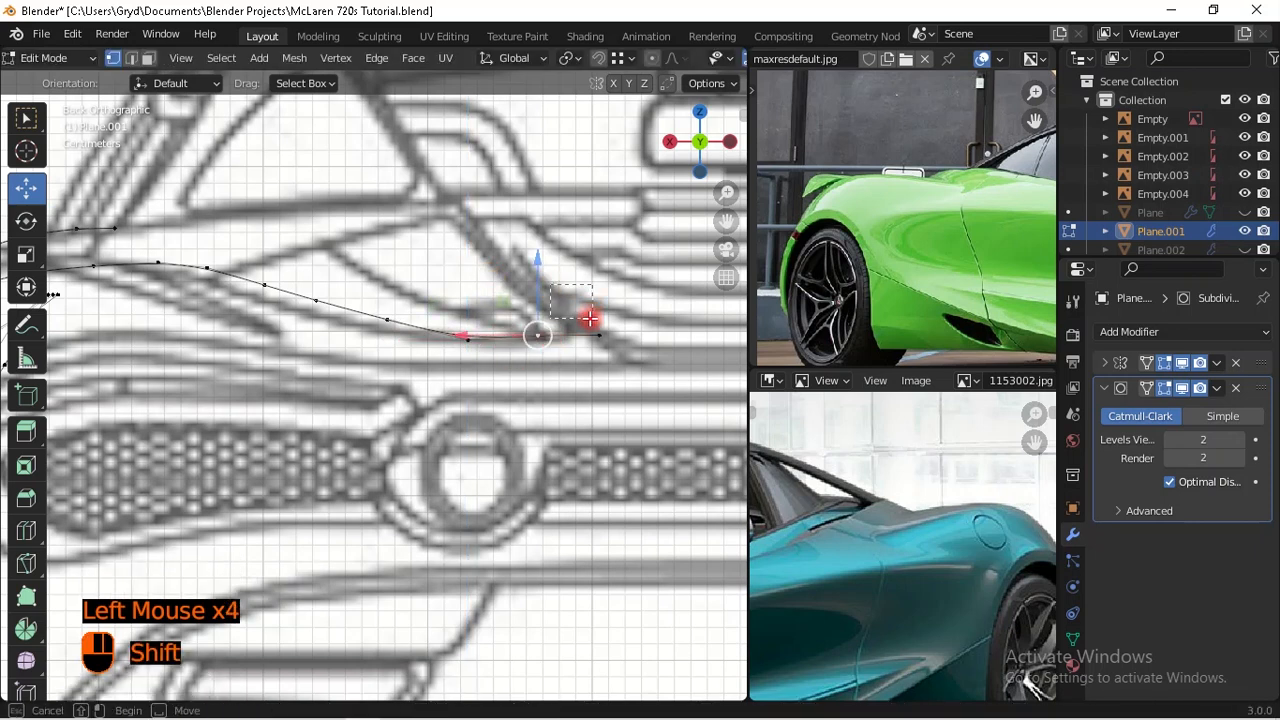
pyautogui.hotkey('ctrl', 'z')
pyautogui.moveTo(548, 270); pyautogui.dragTo(548, 269)
pyautogui.click(572, 290)
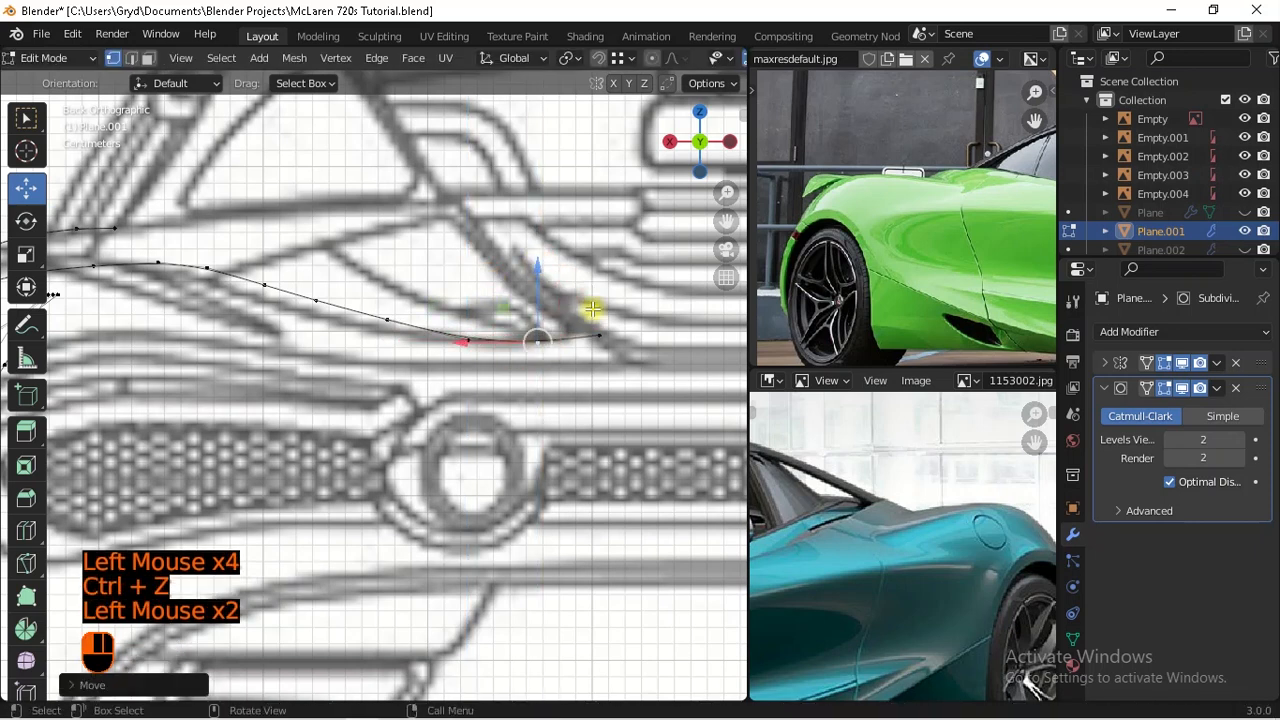
pyautogui.click(594, 290)
pyautogui.keyDown('shift'); pyautogui.moveTo(613, 281); pyautogui.dragTo(614, 267); pyautogui.keyUp('shift')
# Step: Lower the next three inner-line vertices outward one by one in back view to even out the slope
pyautogui.click(411, 319)
pyautogui.keyDown('shift'); pyautogui.moveTo(463, 321); pyautogui.dragTo(529, 322, button='middle'); pyautogui.keyUp('shift')
pyautogui.click(469, 321)
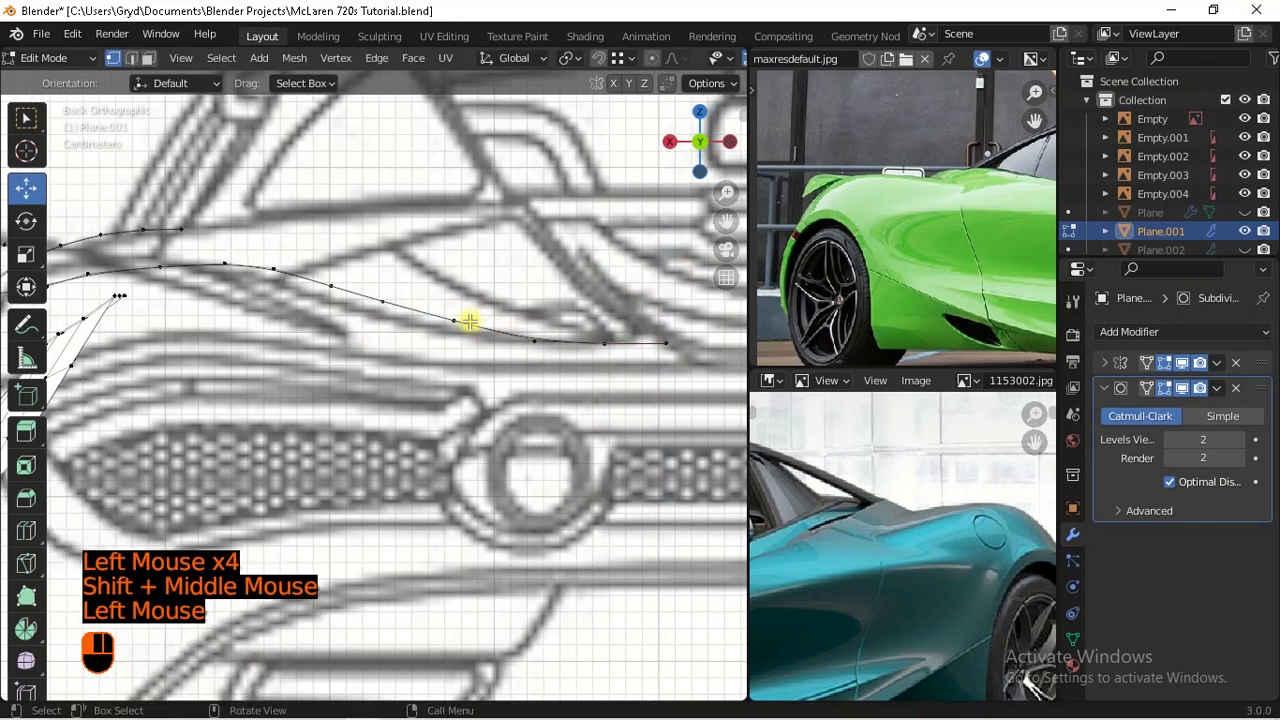
pyautogui.keyDown('shift'); pyautogui.moveTo(458, 248); pyautogui.dragTo(362, 294); pyautogui.keyUp('shift')
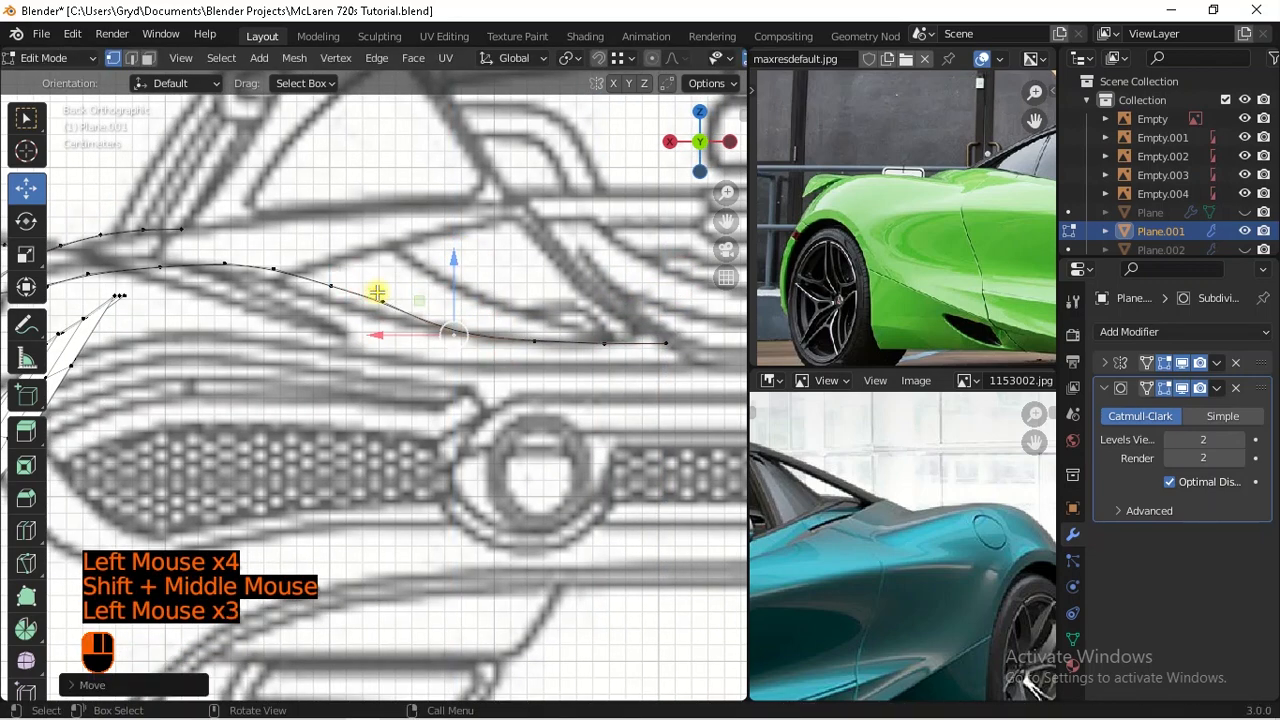
pyautogui.click(381, 299)
pyautogui.keyDown('shift'); pyautogui.moveTo(386, 243); pyautogui.dragTo(343, 218); pyautogui.keyUp('shift')
pyautogui.click(331, 286)
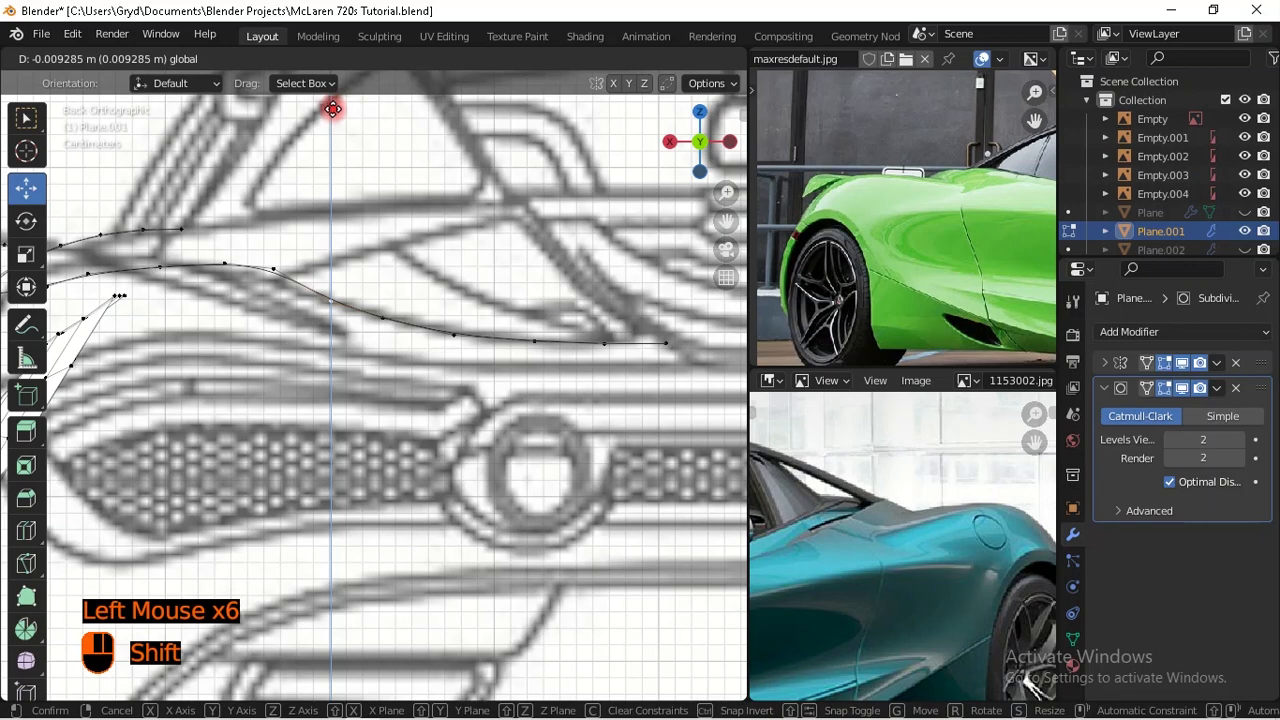
pyautogui.keyDown('shift'); pyautogui.moveTo(332, 109); pyautogui.dragTo(331, 128); pyautogui.keyUp('shift')
# Step: Lower the two inner-line vertices near the fender's crest slightly in back view to soften the bend
pyautogui.click(273, 256)
pyautogui.keyDown('shift'); pyautogui.moveTo(290, 267); pyautogui.dragTo(343, 308, button='middle'); pyautogui.keyUp('shift')
pyautogui.keyDown('shift'); pyautogui.moveTo(327, 229); pyautogui.dragTo(368, 259); pyautogui.keyUp('shift')
pyautogui.moveTo(375, 342); pyautogui.dragTo(372, 340)
pyautogui.keyDown('shift'); pyautogui.moveTo(271, 314); pyautogui.dragTo(309, 337, button='middle'); pyautogui.keyUp('shift')
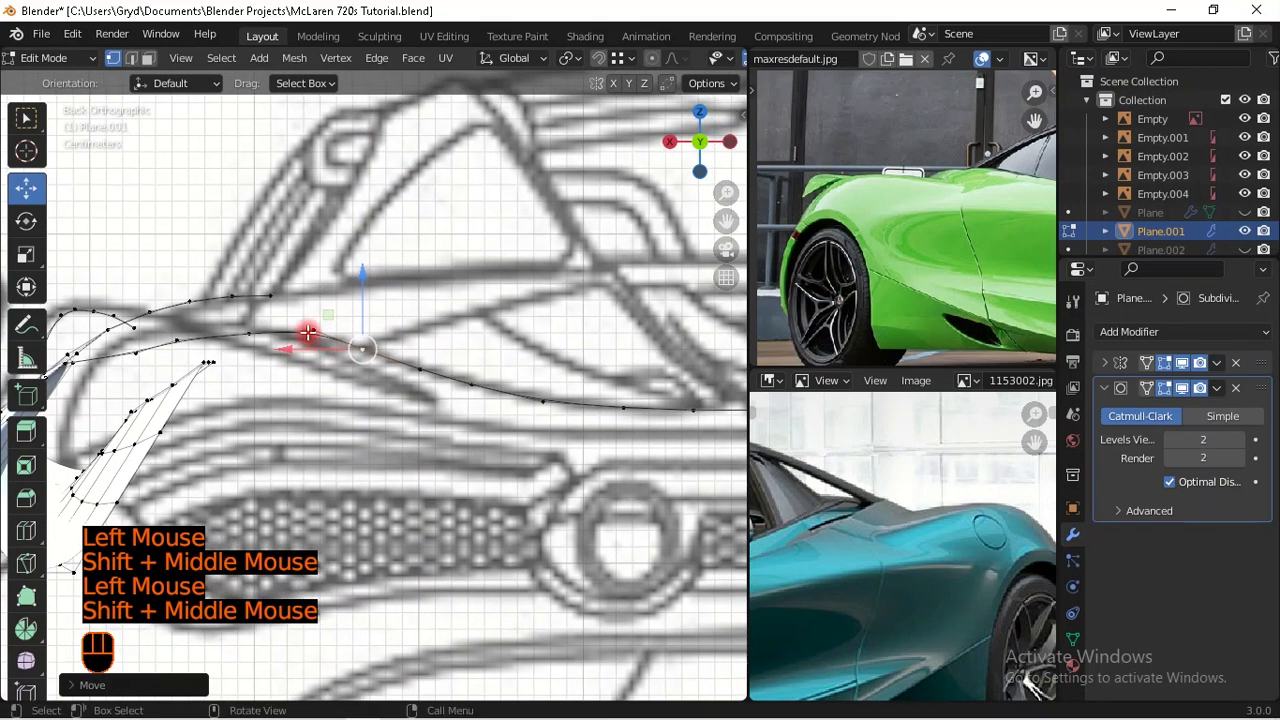
pyautogui.click(311, 333)
pyautogui.click(330, 280)
pyautogui.keyDown('shift'); pyautogui.moveTo(330, 280); pyautogui.dragTo(329, 337); pyautogui.keyUp('shift')
# Step: Fine-tune the heights of two inner-line vertices in side view so the line falls smoothly rearward
pyautogui.scroll(-2, 330, 340)
pyautogui.moveTo(330, 340); pyautogui.dragTo(355, 395, button='middle')
pyautogui.scroll(1, 368, 383)
pyautogui.moveTo(293, 359); pyautogui.dragTo(380, 423, button='middle')
pyautogui.press('KP_3')
pyautogui.scroll(-1, 389, 385)
pyautogui.keyDown('shift'); pyautogui.moveTo(391, 380); pyautogui.dragTo(363, 278, button='middle'); pyautogui.keyUp('shift')
pyautogui.moveTo(363, 277); pyautogui.dragTo(400, 324)
pyautogui.scroll(-1, 400, 325)
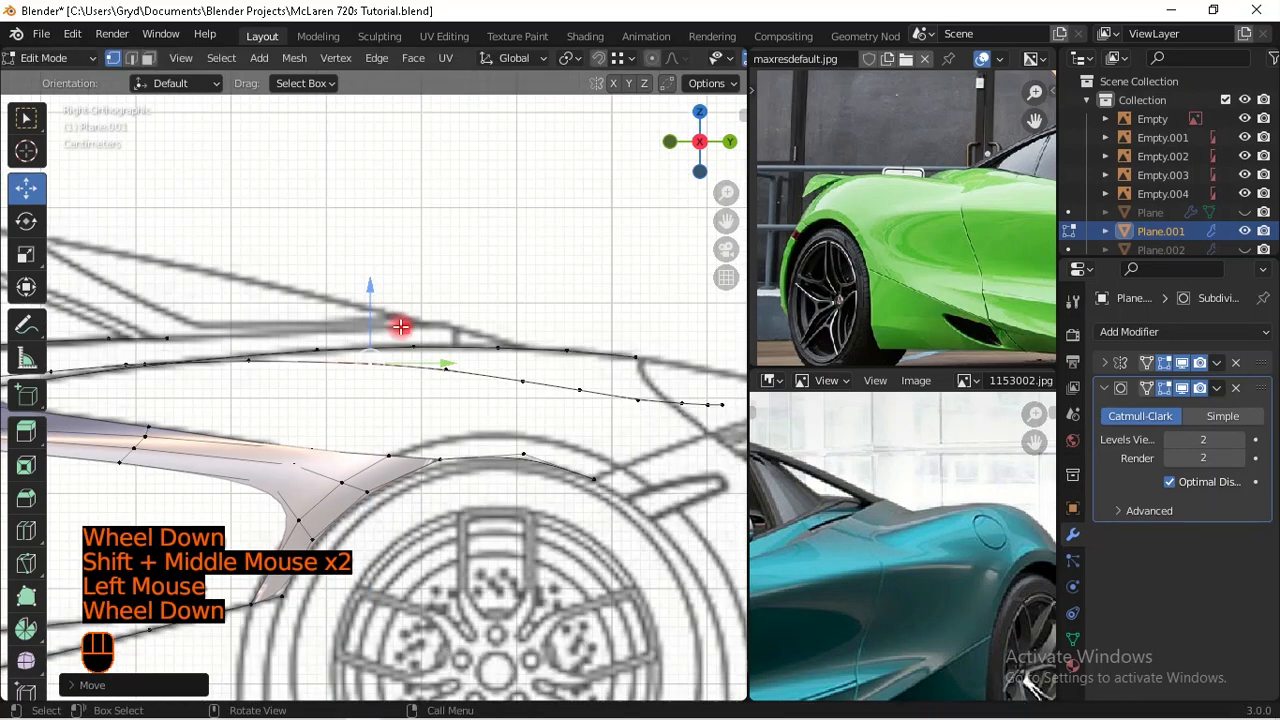
pyautogui.click(586, 381)
pyautogui.click(585, 380)
pyautogui.moveTo(585, 318); pyautogui.dragTo(619, 341)
# Step: Examine the fender's crease curves in Object Mode from several angles and against the top-view blueprint
pyautogui.keyDown('shift'); pyautogui.moveTo(320, 389); pyautogui.dragTo(449, 443, button='middle'); pyautogui.keyUp('shift')
pyautogui.scroll(-1, 406, 357)
pyautogui.scroll(-1, 374, 420)
pyautogui.moveTo(374, 420); pyautogui.dragTo(525, 490, button='middle')
pyautogui.scroll(-1, 381, 428)
pyautogui.scroll(1, 371, 463)
pyautogui.press('Tab')
pyautogui.press('Tab')
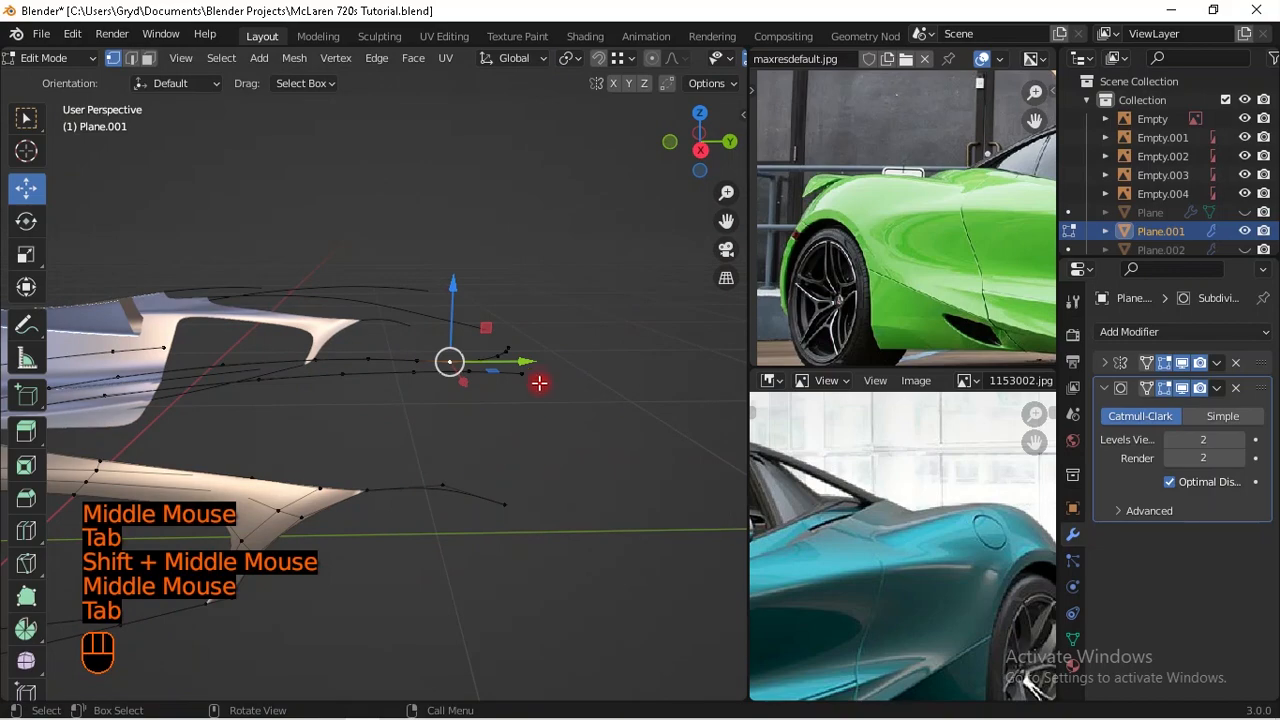
pyautogui.click(522, 372)
pyautogui.moveTo(523, 374); pyautogui.dragTo(120, 400, button='middle')
pyautogui.press('Tab')
pyautogui.moveTo(560, 420); pyautogui.dragTo(477, 278, button='middle')
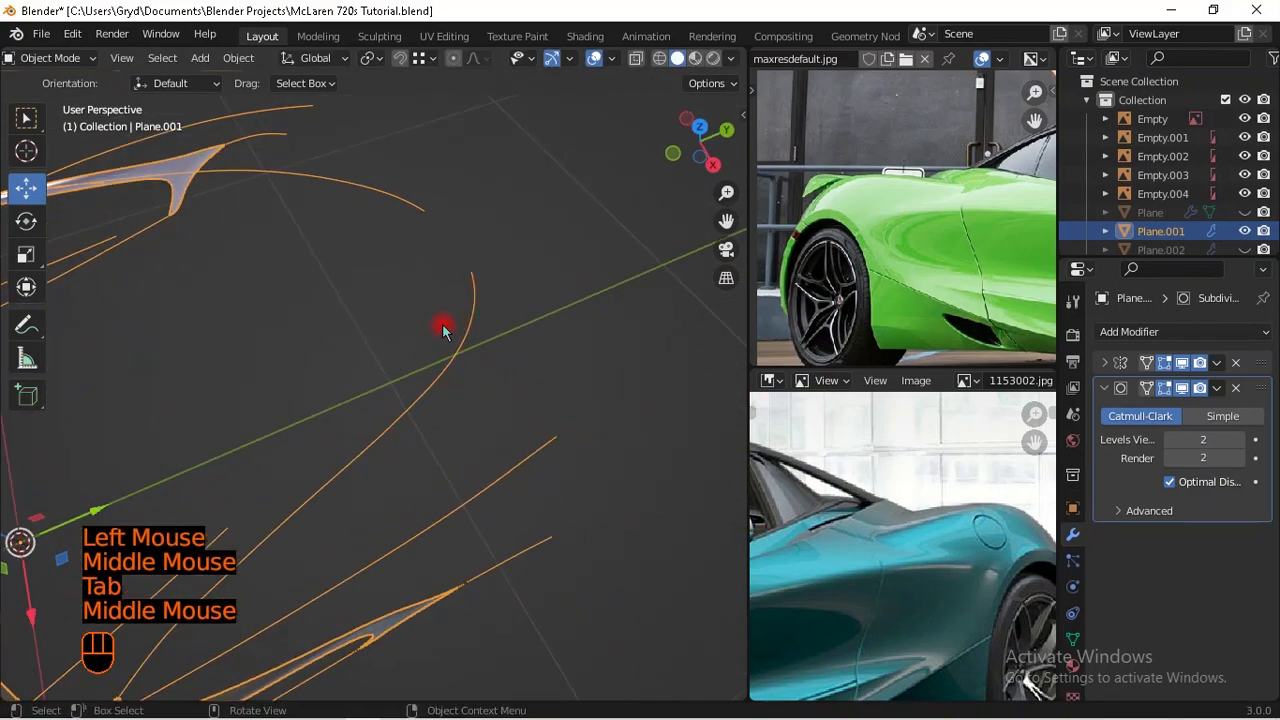
pyautogui.moveTo(421, 421); pyautogui.dragTo(484, 426, button='middle')
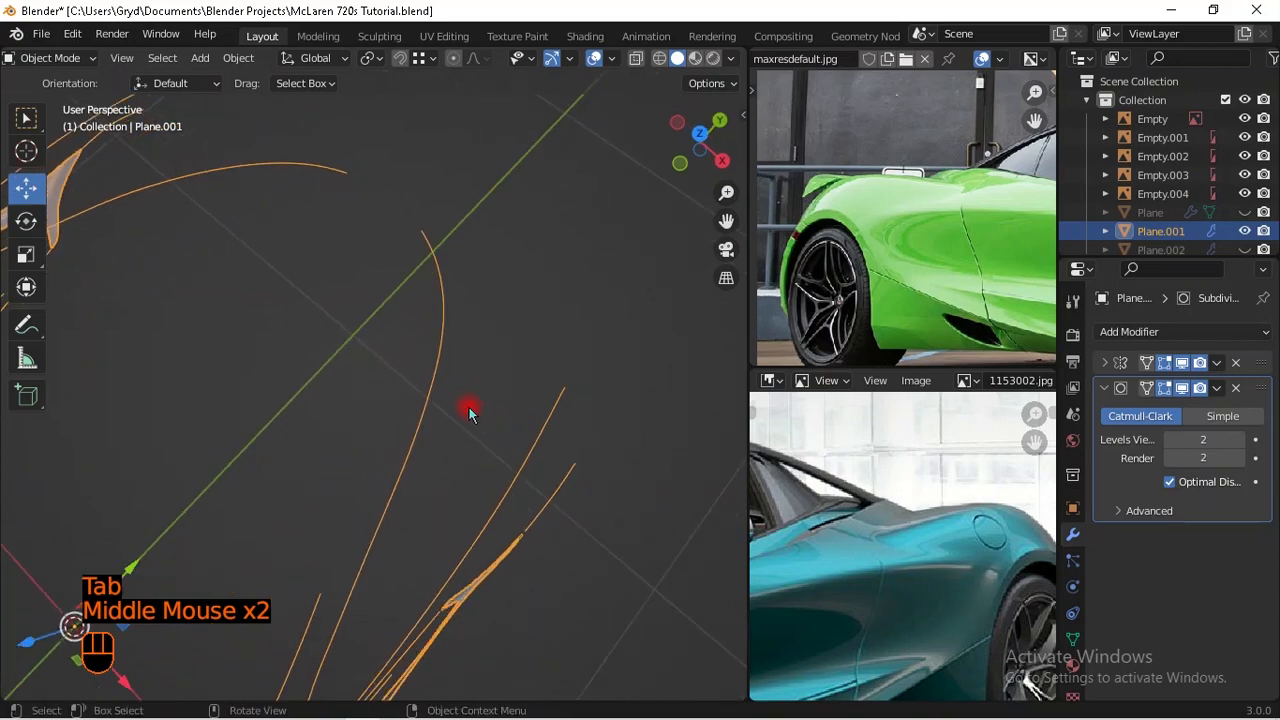
pyautogui.press('KP_7')
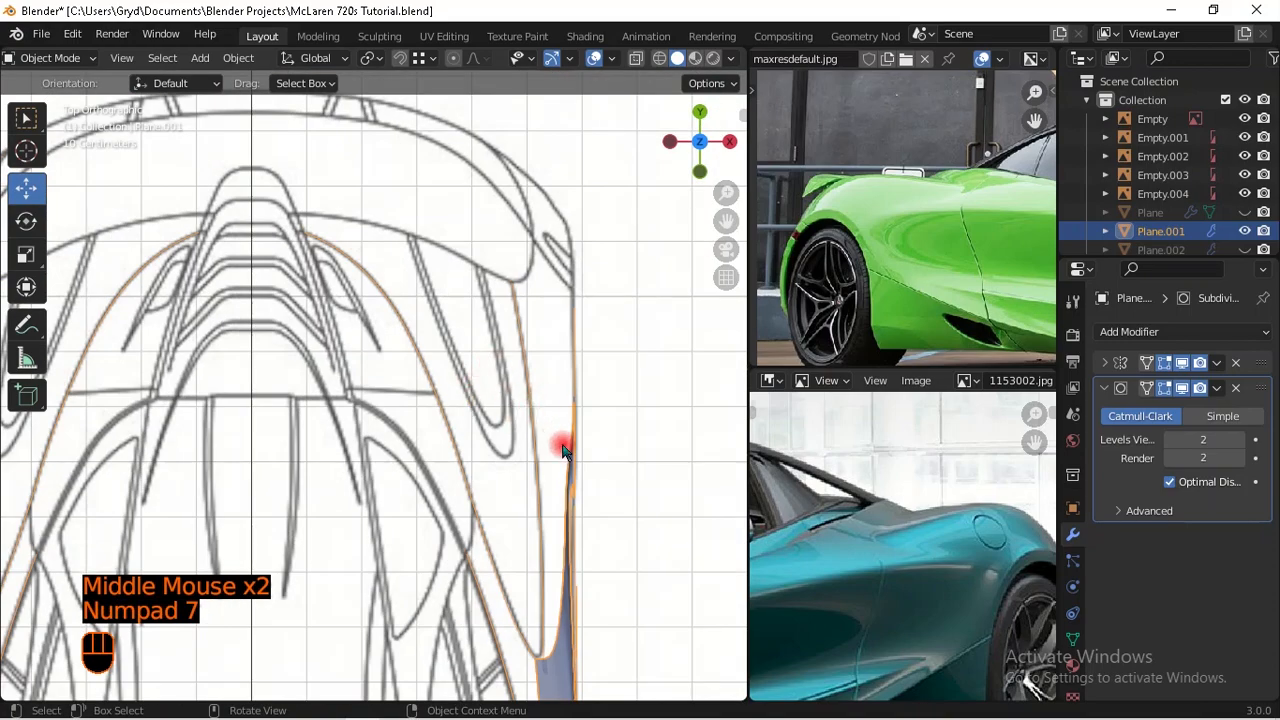
pyautogui.moveTo(562, 450); pyautogui.dragTo(486, 403, button='middle')
pyautogui.moveTo(523, 489); pyautogui.dragTo(457, 377, button='middle')
# Step: Extrude the upper line's rear end vertex down along the blueprint's rear panel outline in side view, and reselect the corner vertex
pyautogui.press('KP_3')
pyautogui.scroll(1, 512, 438)
pyautogui.press('Tab')
pyautogui.scroll(1, 460, 370)
pyautogui.moveTo(477, 294); pyautogui.dragTo(626, 370, button='middle')
pyautogui.press('KP_3')
pyautogui.scroll(2, 517, 366)
pyautogui.keyDown('shift'); pyautogui.moveTo(517, 366); pyautogui.dragTo(480, 340, button='middle'); pyautogui.keyUp('shift')
pyautogui.scroll(1, 477, 342)
pyautogui.press('e')
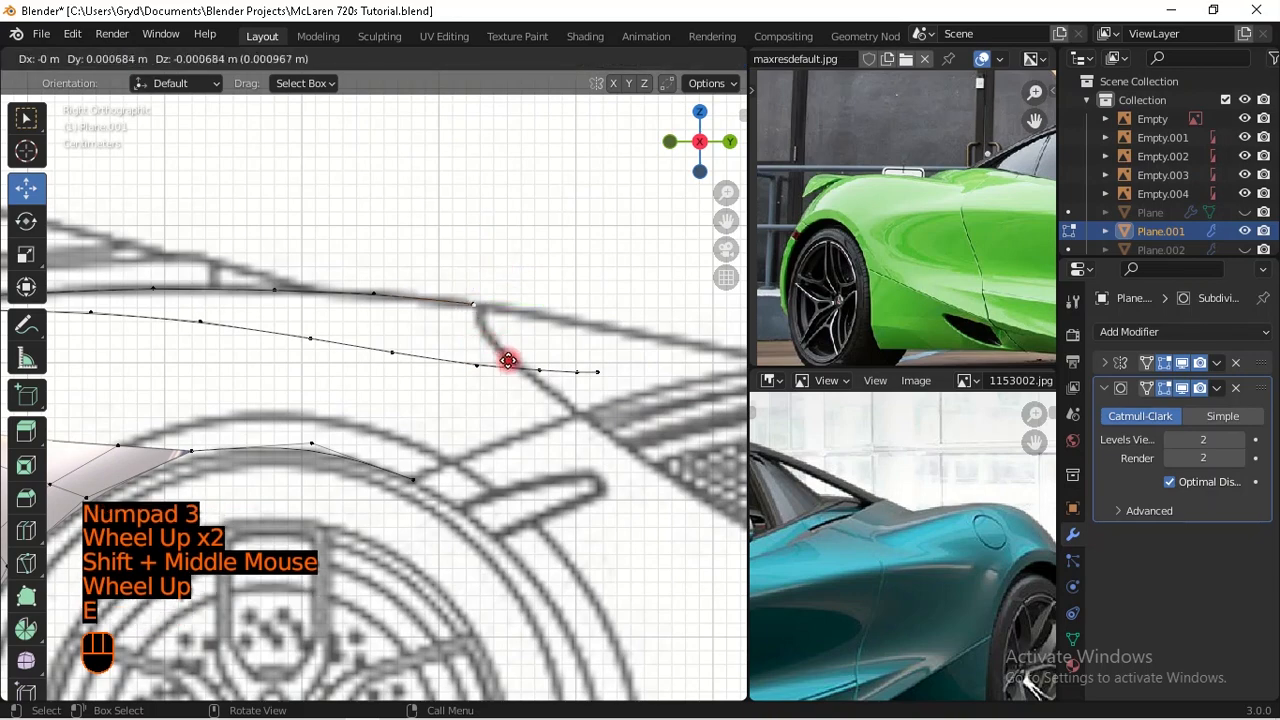
pyautogui.keyDown('shift'); pyautogui.click(491, 298); pyautogui.keyUp('shift')
pyautogui.click(543, 320)
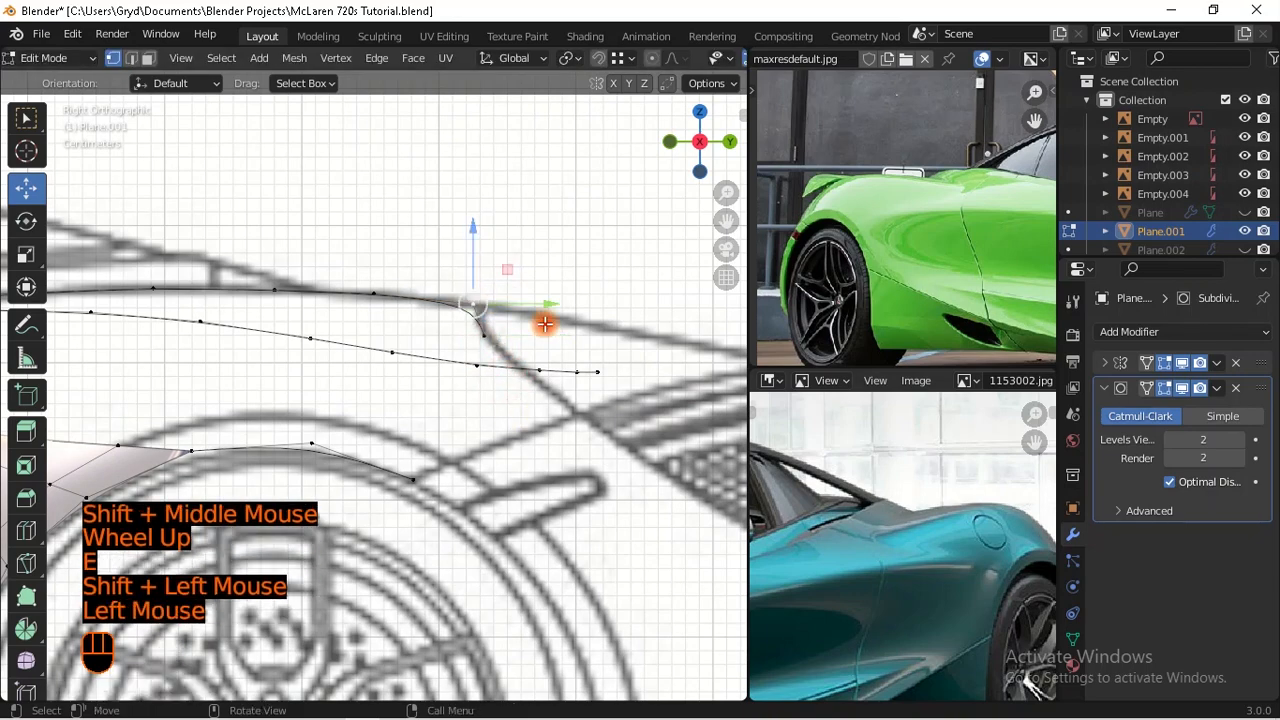
# Step: Move the two vertices at the rear corner of the shoulder line onto the blueprint's corner curve
pyautogui.scroll(1, 543, 323)
pyautogui.press('g')
pyautogui.press('shift')
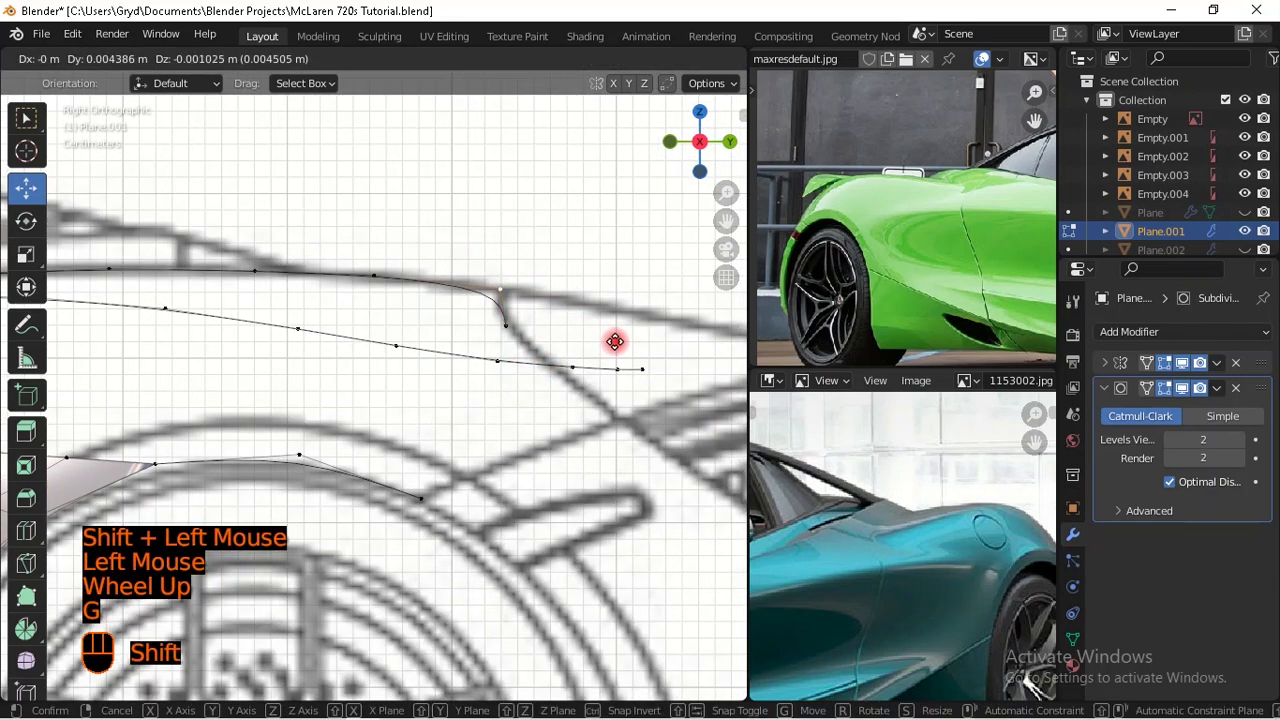
pyautogui.keyDown('shift'); pyautogui.click(537, 343); pyautogui.keyUp('shift')
pyautogui.click(537, 337)
pyautogui.scroll(-1, 543, 344)
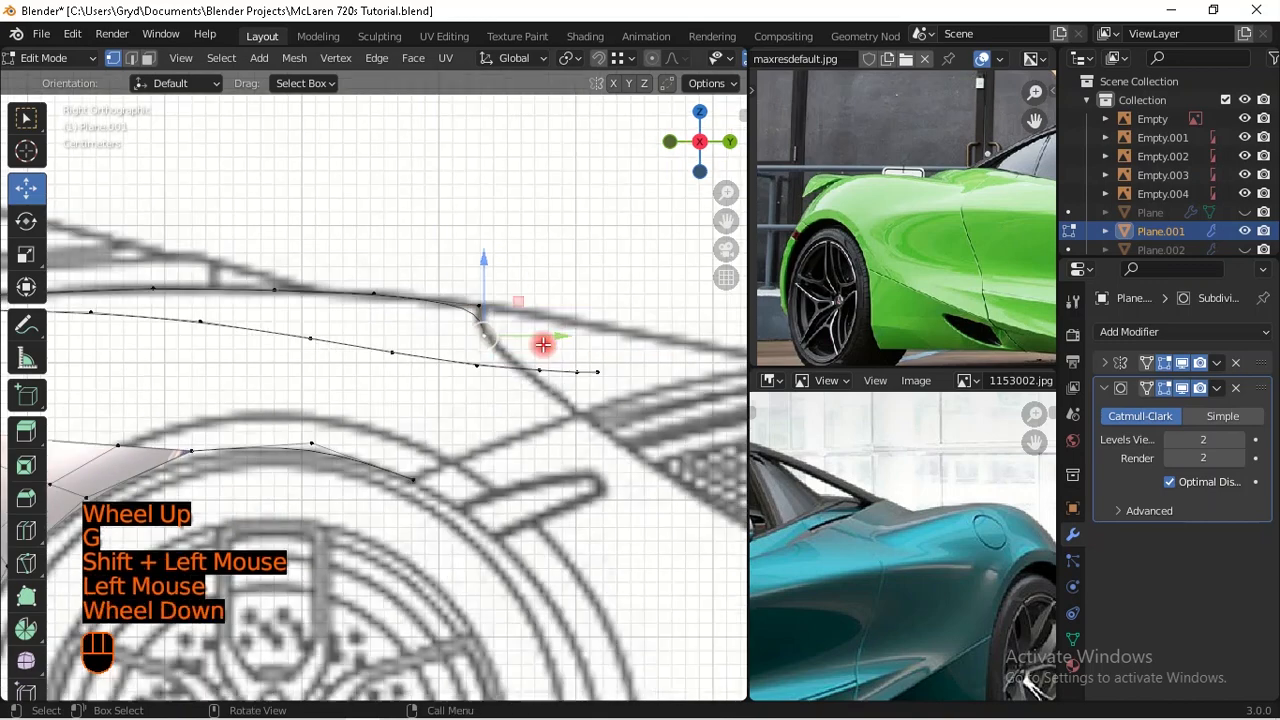
pyautogui.press('g')
pyautogui.press('shift')
pyautogui.keyDown('shift'); pyautogui.click(537, 343); pyautogui.keyUp('shift')
# Step: Extrude the lower corner vertex about 0.08 m along the blueprint's slanted rear line and adjust it to the light's edge
pyautogui.keyDown('shift'); pyautogui.moveTo(537, 343); pyautogui.dragTo(494, 349, button='middle'); pyautogui.keyUp('shift')
pyautogui.press('e')
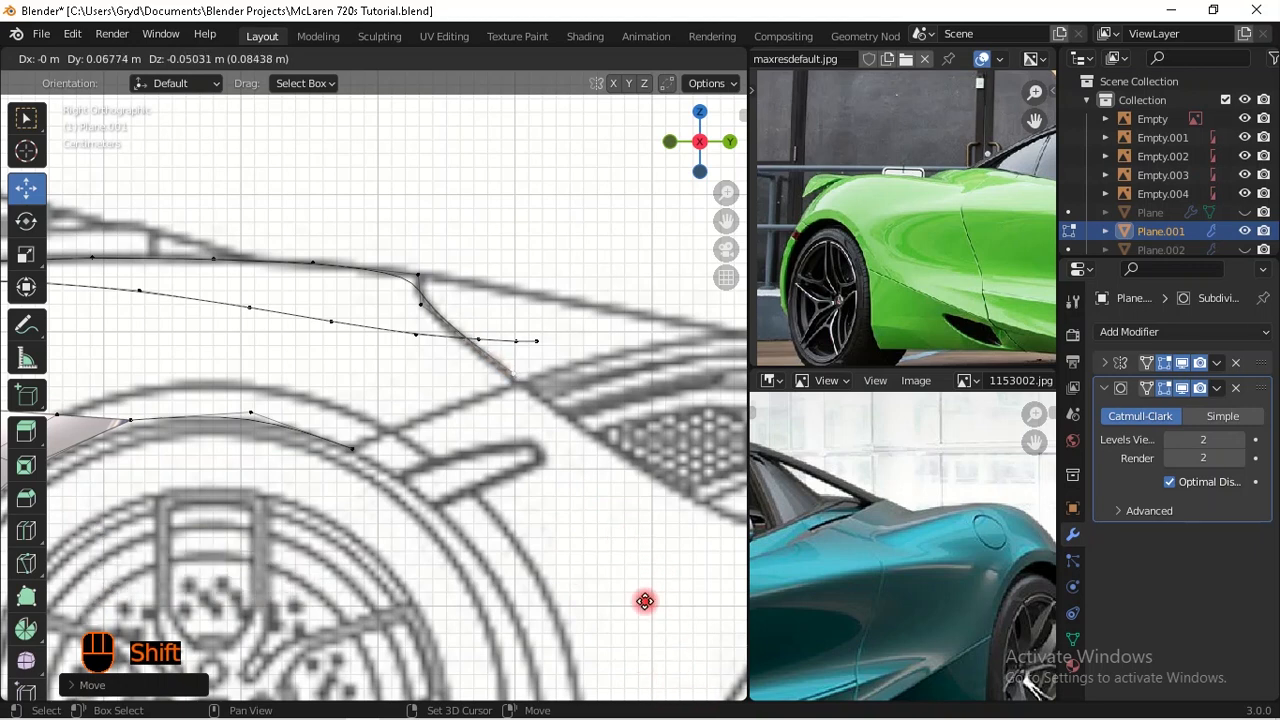
pyautogui.keyDown('shift'); pyautogui.click(654, 626); pyautogui.keyUp('shift')
pyautogui.press('g')
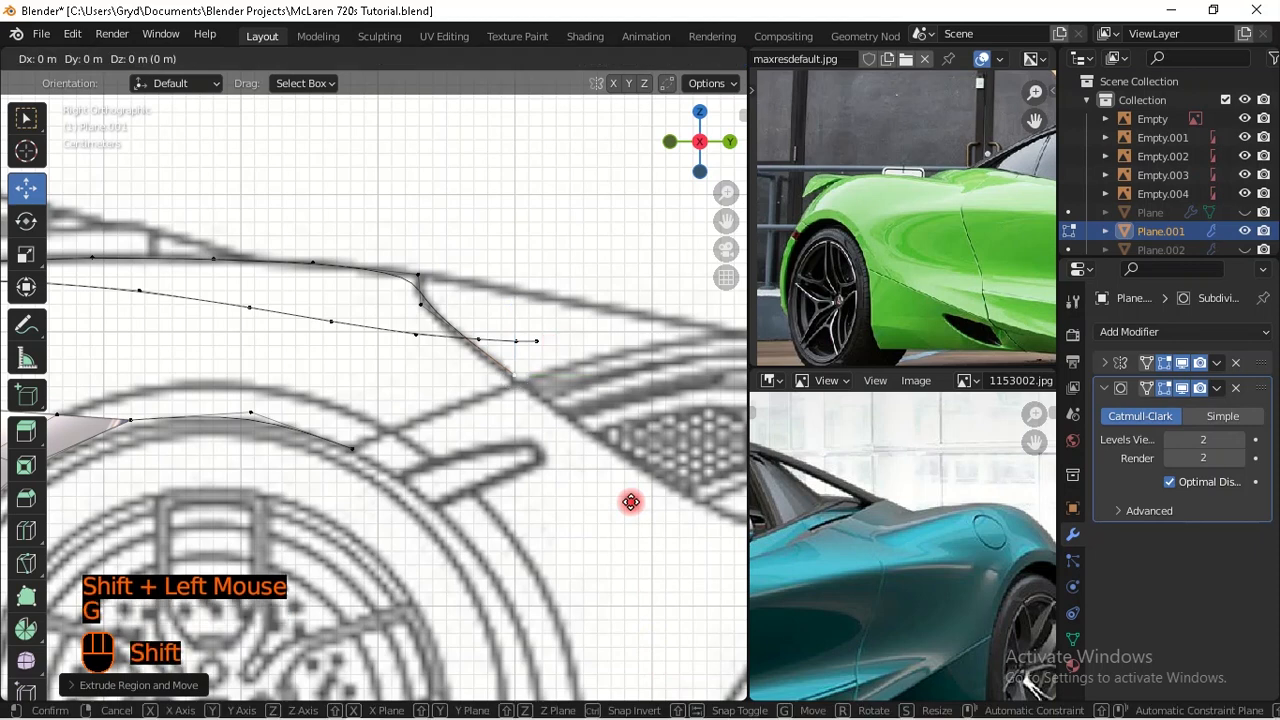
pyautogui.keyDown('shift'); pyautogui.click(652, 581); pyautogui.keyUp('shift')
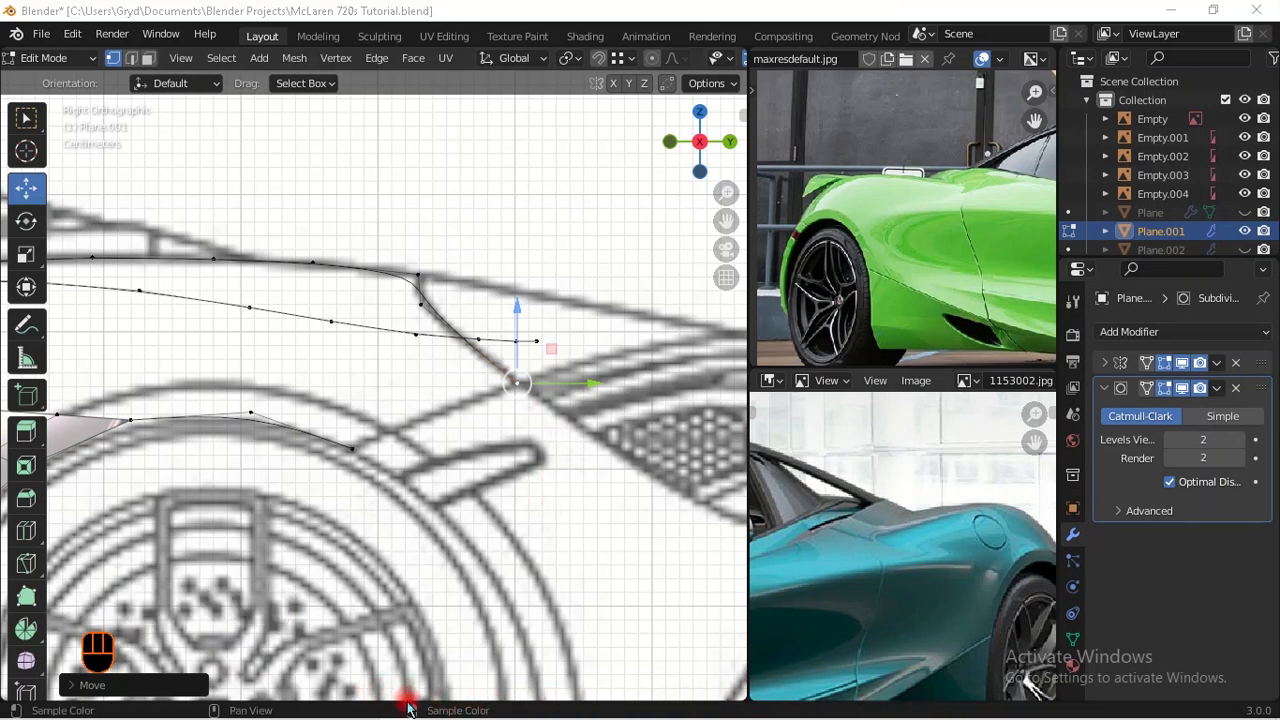
# Step: Align the rear-corner vertices of the shoulder line with the fender outline of the blueprint in top view
pyautogui.scroll(-2, 523, 421)
pyautogui.moveTo(523, 421); pyautogui.dragTo(368, 416, button='middle')
pyautogui.scroll(-1, 509, 394)
pyautogui.keyDown('shift'); pyautogui.click(530, 390); pyautogui.keyUp('shift')
pyautogui.press('KP_7')
pyautogui.scroll(1, 423, 380)
pyautogui.moveTo(423, 380); pyautogui.dragTo(540, 404)
pyautogui.keyDown('shift'); pyautogui.click(396, 422); pyautogui.keyUp('shift')
pyautogui.moveTo(463, 351); pyautogui.dragTo(590, 392)
pyautogui.scroll(2, 405, 390)
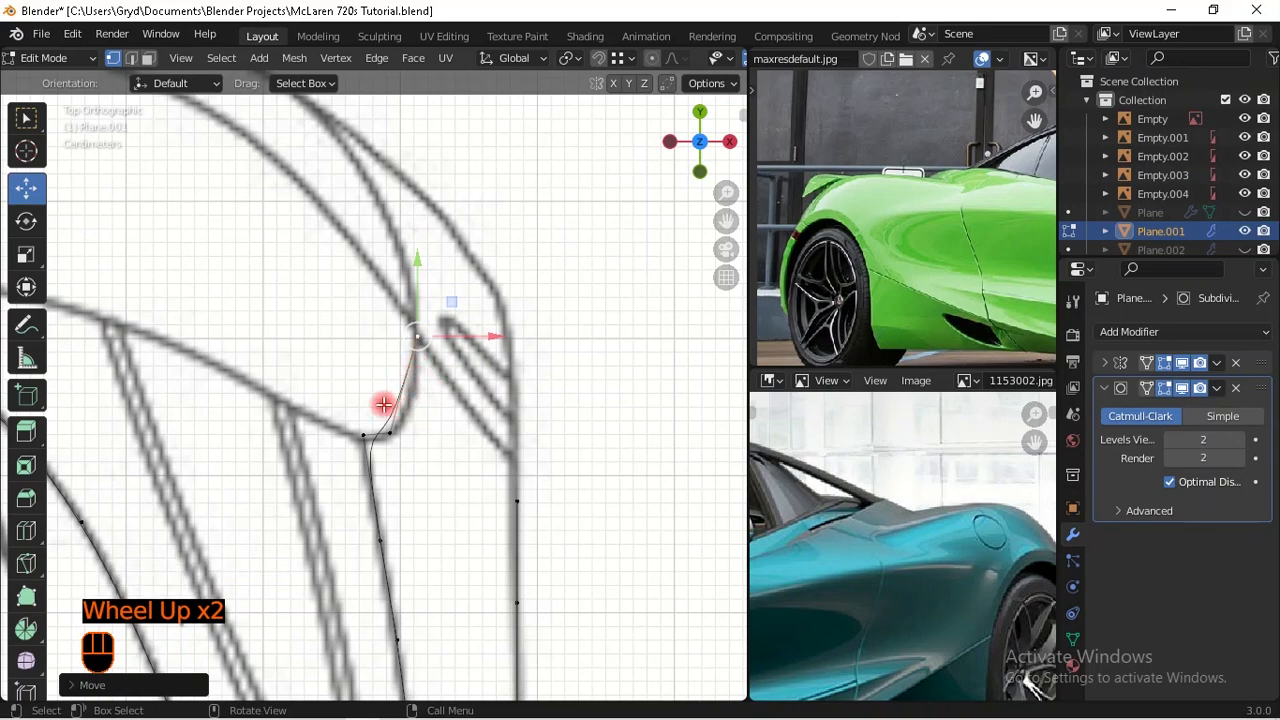
# Step: Fill the first face between the shoulder line and the side panel behind the door
pyautogui.scroll(-1, 388, 420)
pyautogui.scroll(-1, 386, 271)
pyautogui.keyDown('shift'); pyautogui.moveTo(391, 437); pyautogui.dragTo(494, 401, button='middle'); pyautogui.keyUp('shift')
pyautogui.scroll(-1, 508, 218)
pyautogui.scroll(1, 420, 437)
pyautogui.click(407, 378)
pyautogui.keyDown('ctrl'); pyautogui.click(486, 443); pyautogui.keyUp('ctrl')
pyautogui.press('f')
# Step: Fill the successive faces rearward between the shoulder line and the wheel-arch edge of the rear fender
pyautogui.keyDown('ctrl'); pyautogui.moveTo(165, 287); pyautogui.dragTo(251, 394); pyautogui.keyUp('ctrl')
pyautogui.keyDown('shift'); pyautogui.moveTo(470, 385); pyautogui.dragTo(393, 387, button='middle'); pyautogui.keyUp('shift')
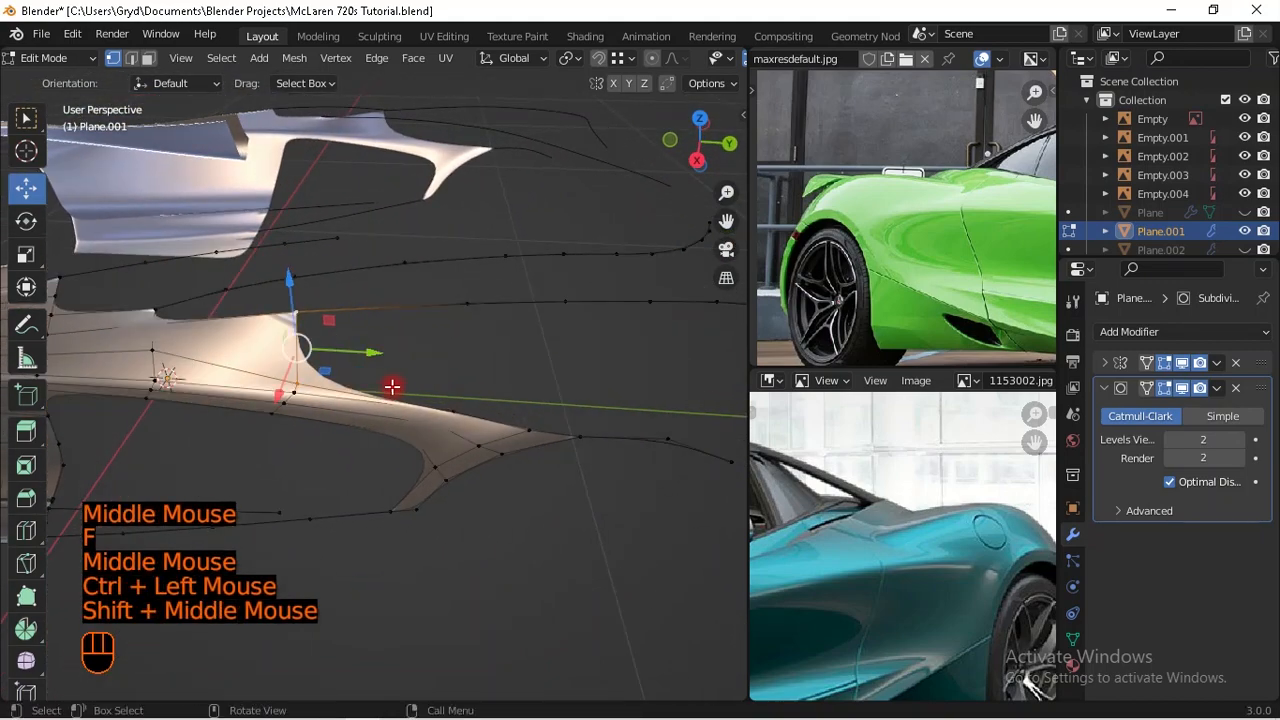
pyautogui.scroll(-2, 469, 383)
pyautogui.press('f')
pyautogui.press('f')
pyautogui.moveTo(583, 431); pyautogui.dragTo(623, 517, button='middle')
pyautogui.press('f')
pyautogui.press('f')
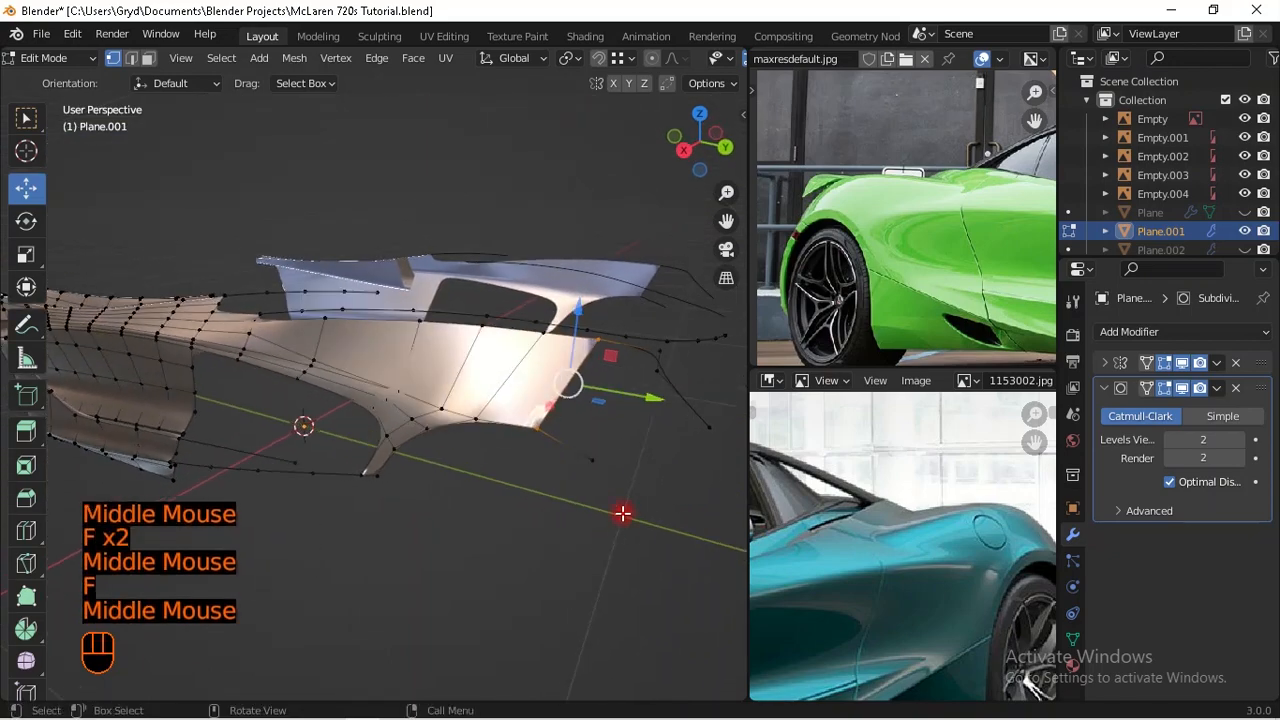
# Step: Undo the last two face fills on the rear fender
pyautogui.press('KP_3')
pyautogui.keyDown('shift'); pyautogui.moveTo(686, 431); pyautogui.dragTo(443, 423, button='middle'); pyautogui.keyUp('shift')
pyautogui.scroll(1, 449, 334)
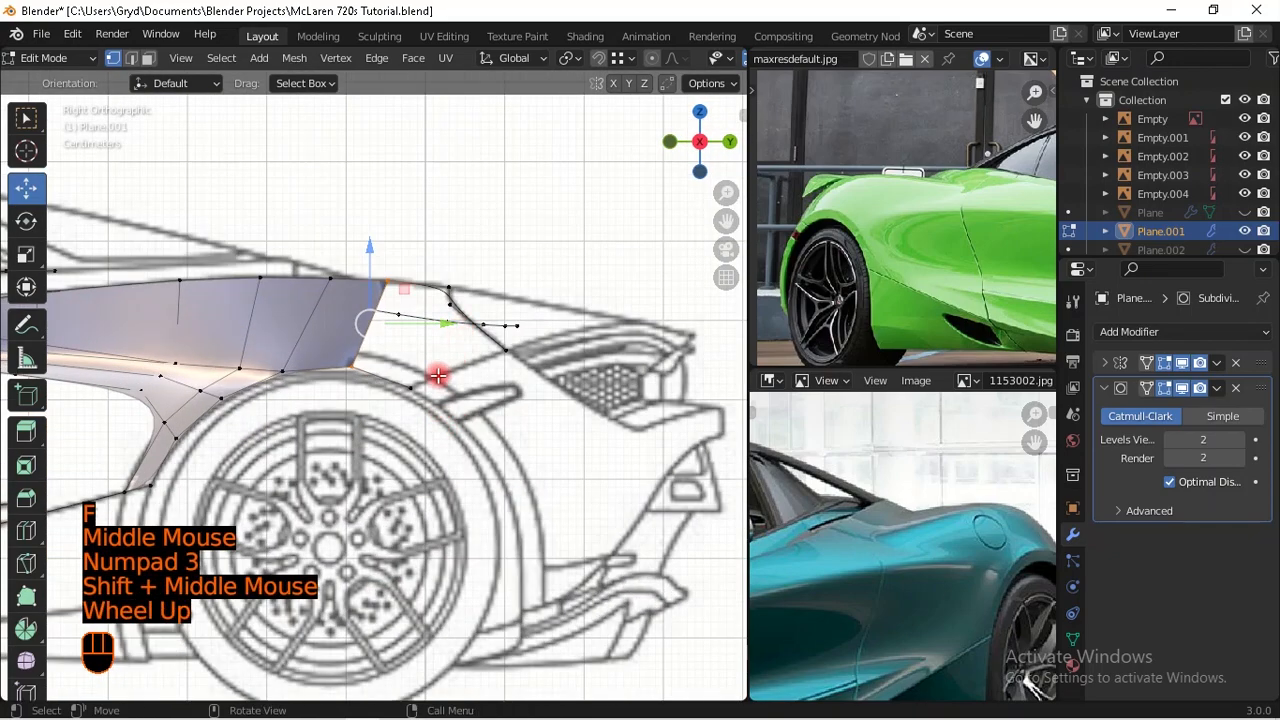
pyautogui.scroll(1, 435, 368)
pyautogui.press('ctrl')
pyautogui.hotkey('ctrl', 'z')
pyautogui.hotkey('ctrl', 'z')
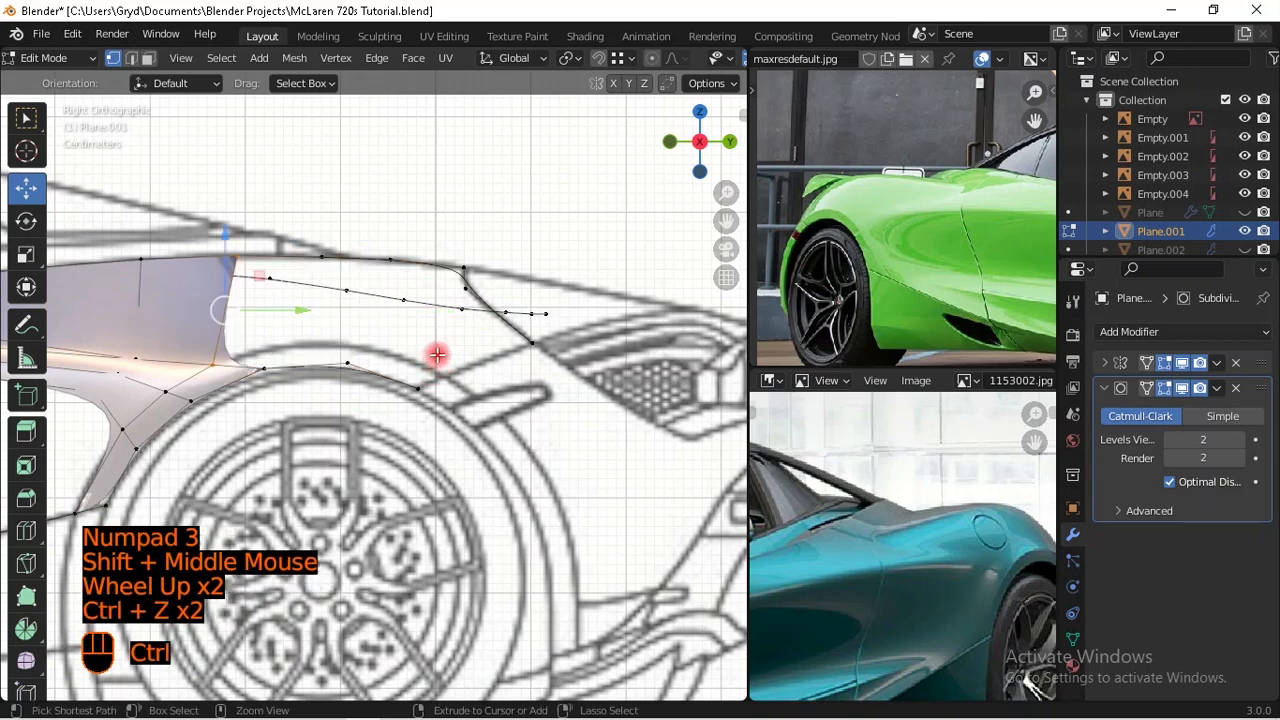
# Step: Extrude the rear end vertex of the wheel-arch edge slightly outward, then about 0.1 m forward above the arch
pyautogui.scroll(1, 303, 366)
pyautogui.keyDown('shift'); pyautogui.moveTo(303, 366); pyautogui.dragTo(206, 374, button='middle'); pyautogui.keyUp('shift')
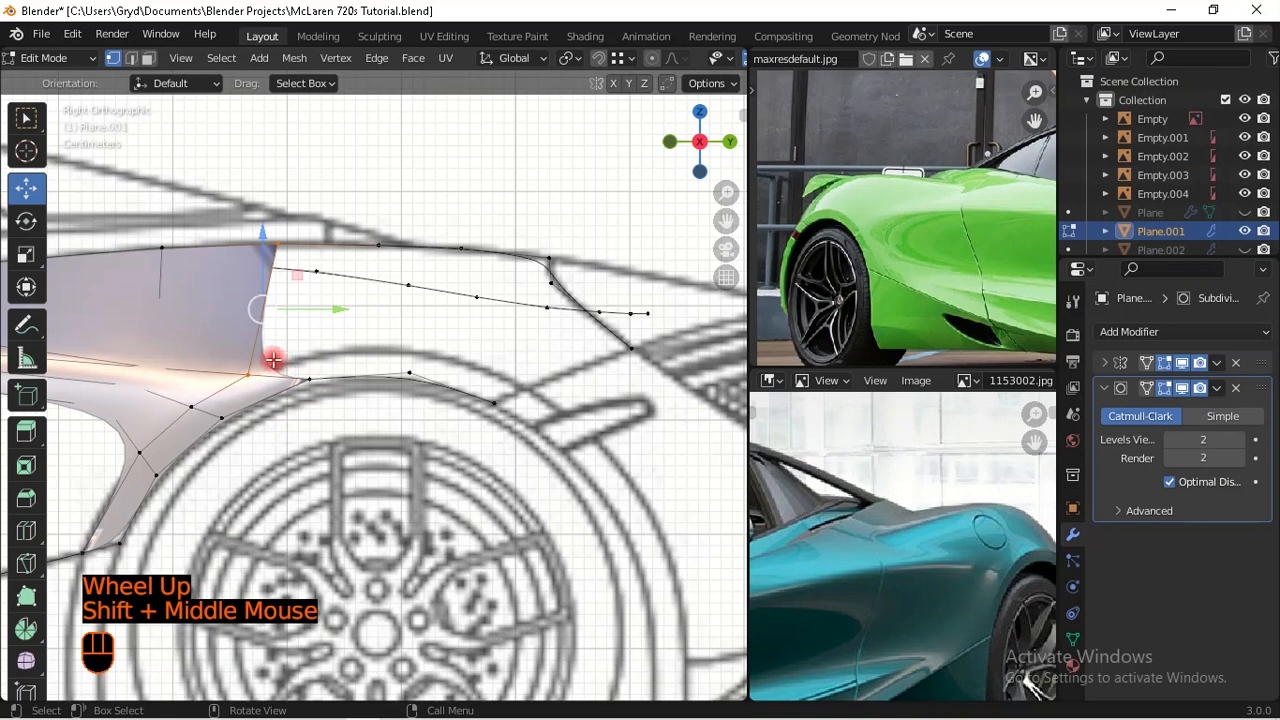
pyautogui.scroll(2, 389, 371)
pyautogui.click(557, 410)
pyautogui.keyDown('shift'); pyautogui.moveTo(560, 409); pyautogui.dragTo(595, 473, button='middle'); pyautogui.keyUp('shift')
pyautogui.press('e')
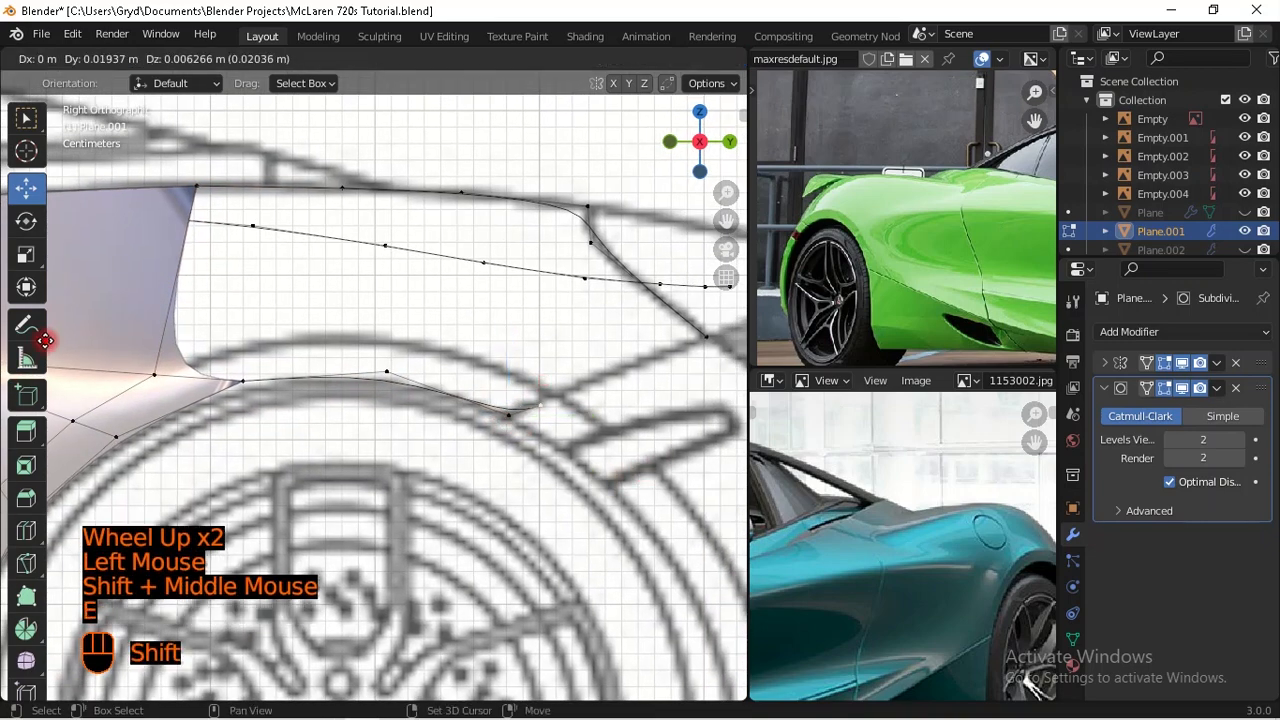
pyautogui.keyDown('shift'); pyautogui.moveTo(127, 264); pyautogui.dragTo(45, 261); pyautogui.keyUp('shift')
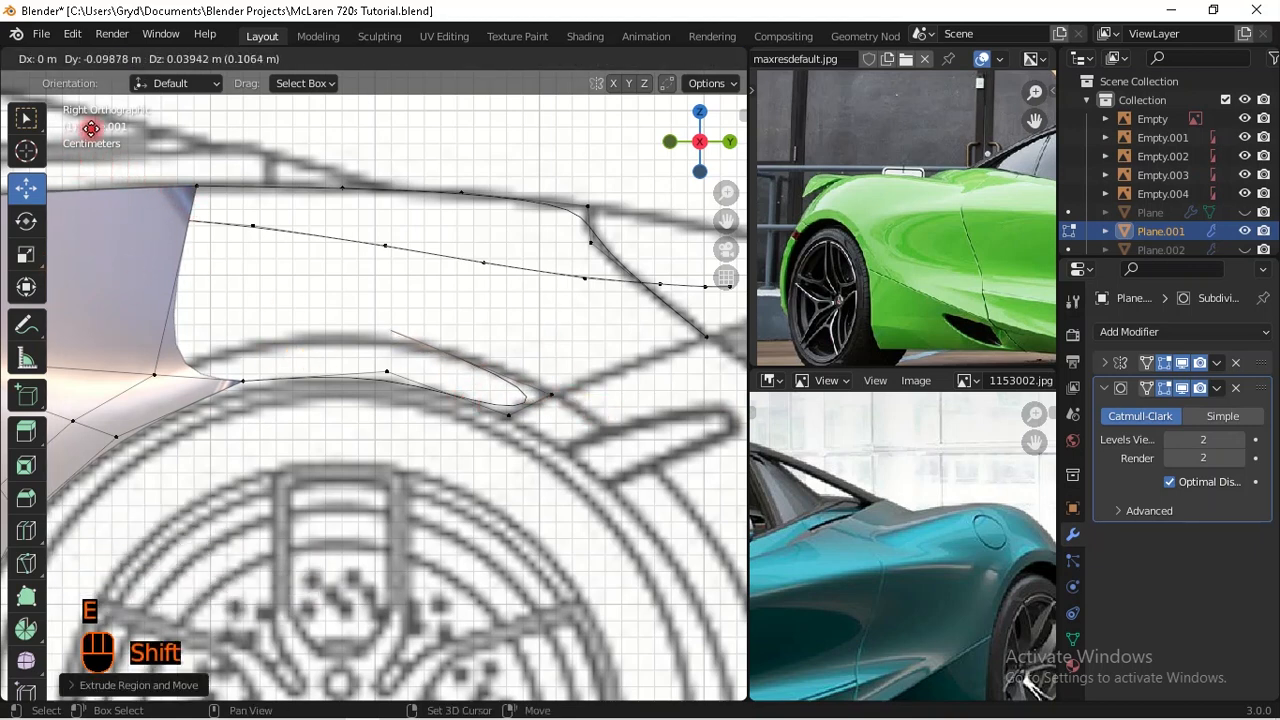
pyautogui.keyDown('shift'); pyautogui.click(86, 140); pyautogui.keyUp('shift')
# Step: Extrude the upper arch vertex forward along the blueprint's arch line and join it to the side panel's lower corner with an edge
pyautogui.keyDown('shift'); pyautogui.moveTo(400, 329); pyautogui.dragTo(455, 351, button='middle'); pyautogui.keyUp('shift')
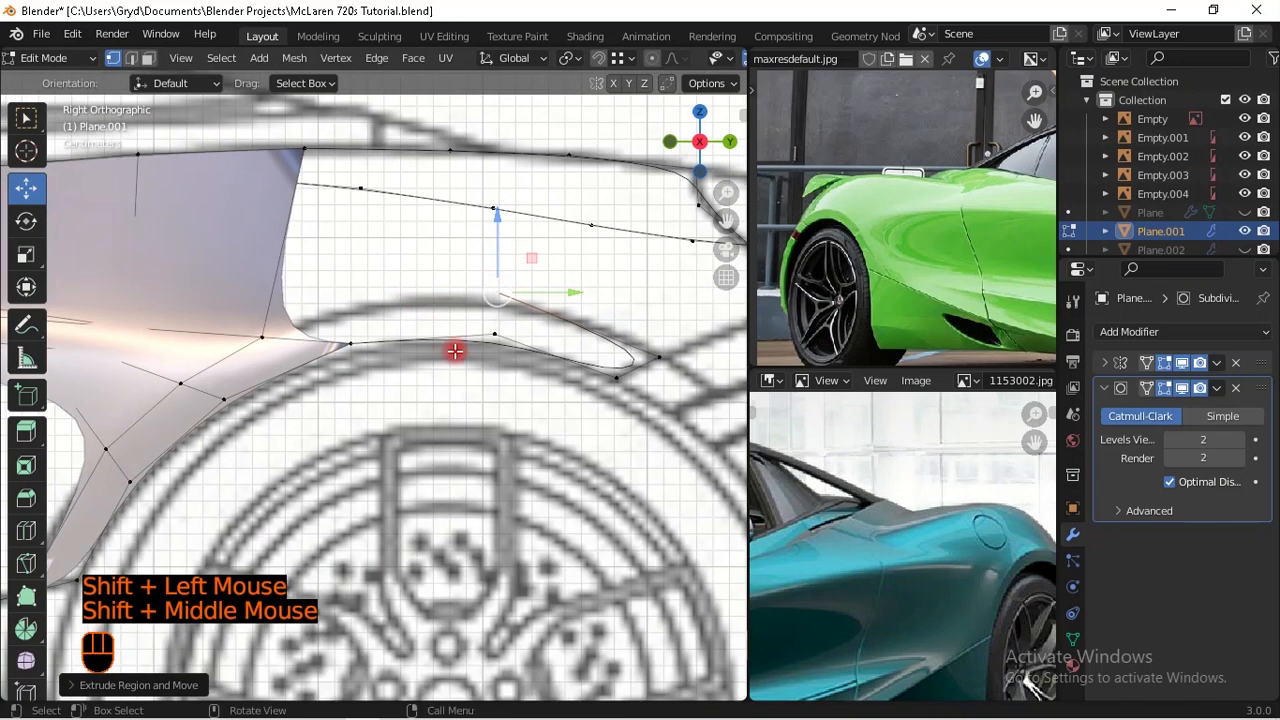
pyautogui.keyDown('shift'); pyautogui.click(488, 292); pyautogui.keyUp('shift')
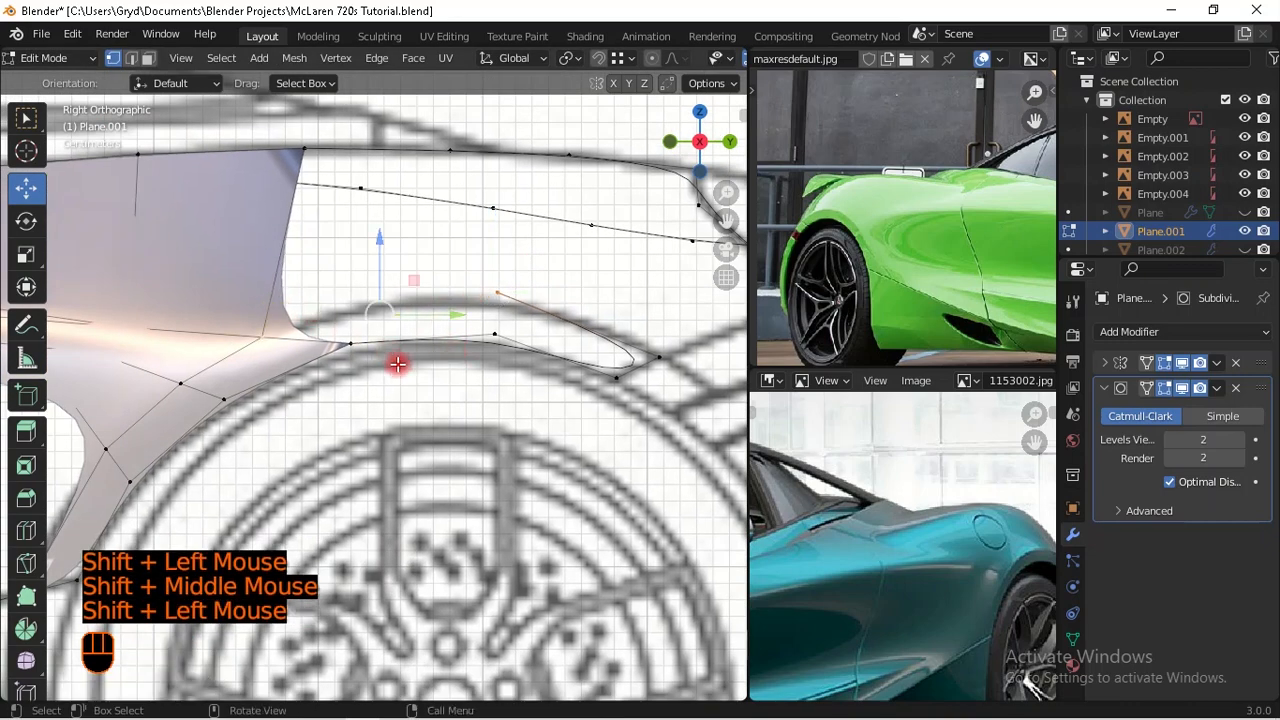
pyautogui.click(539, 269)
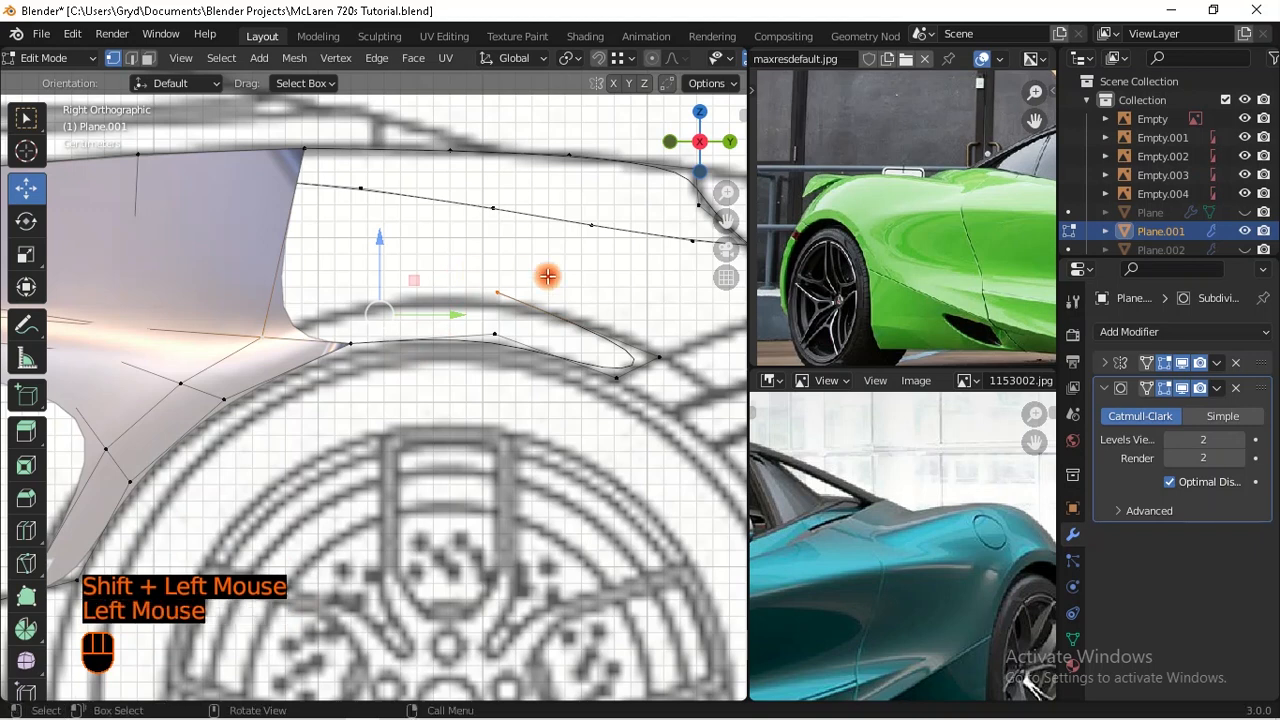
pyautogui.press('e')
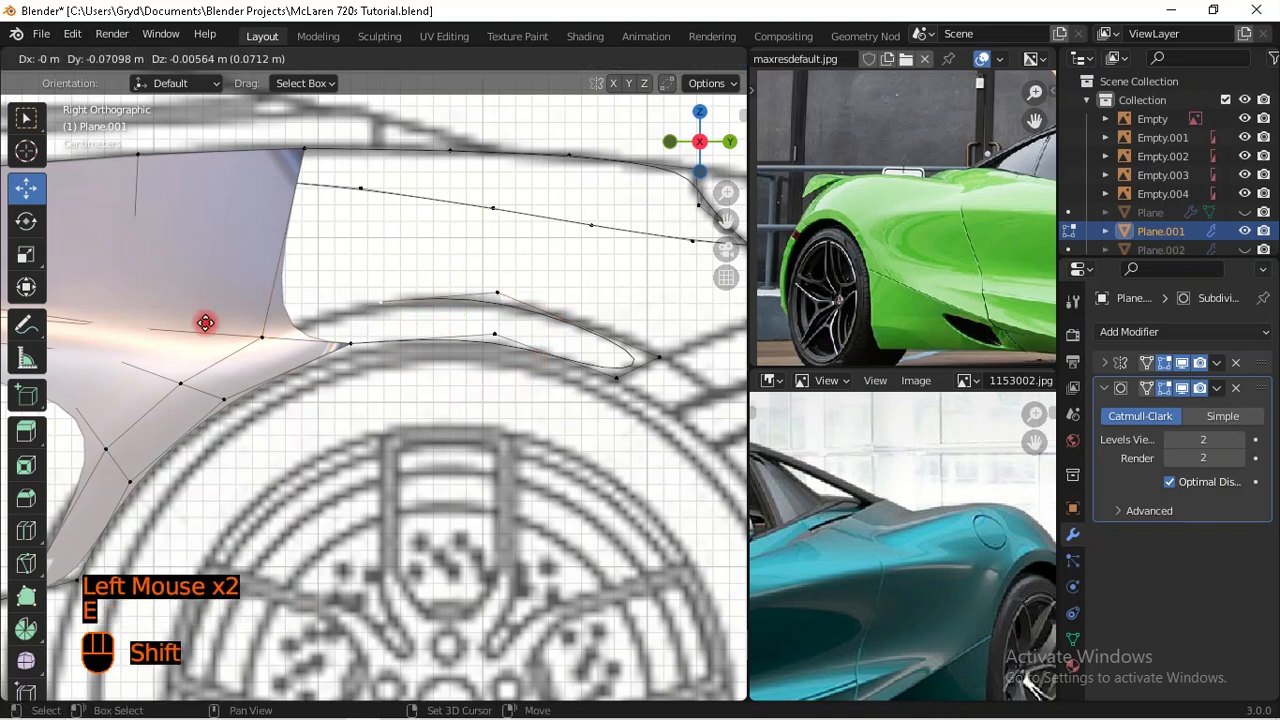
pyautogui.keyDown('shift'); pyautogui.click(99, 332); pyautogui.keyUp('shift')
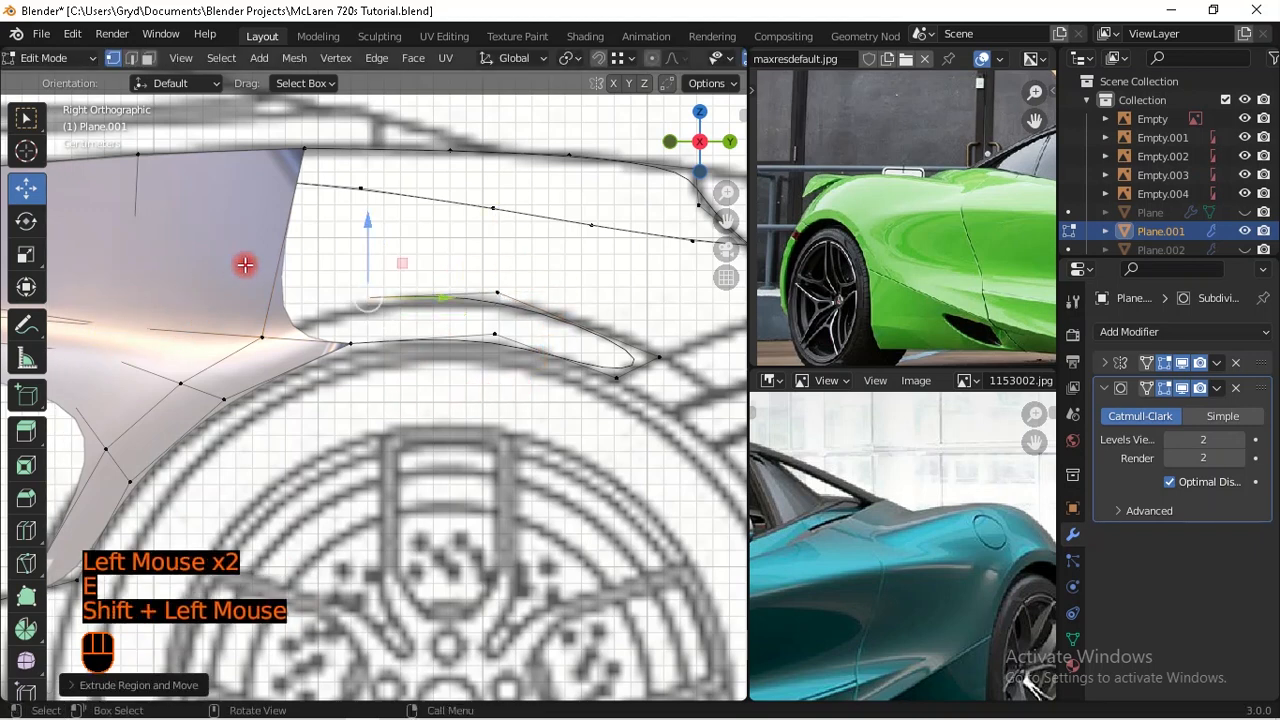
pyautogui.keyDown('shift'); pyautogui.click(261, 336); pyautogui.keyUp('shift')
pyautogui.press('f')
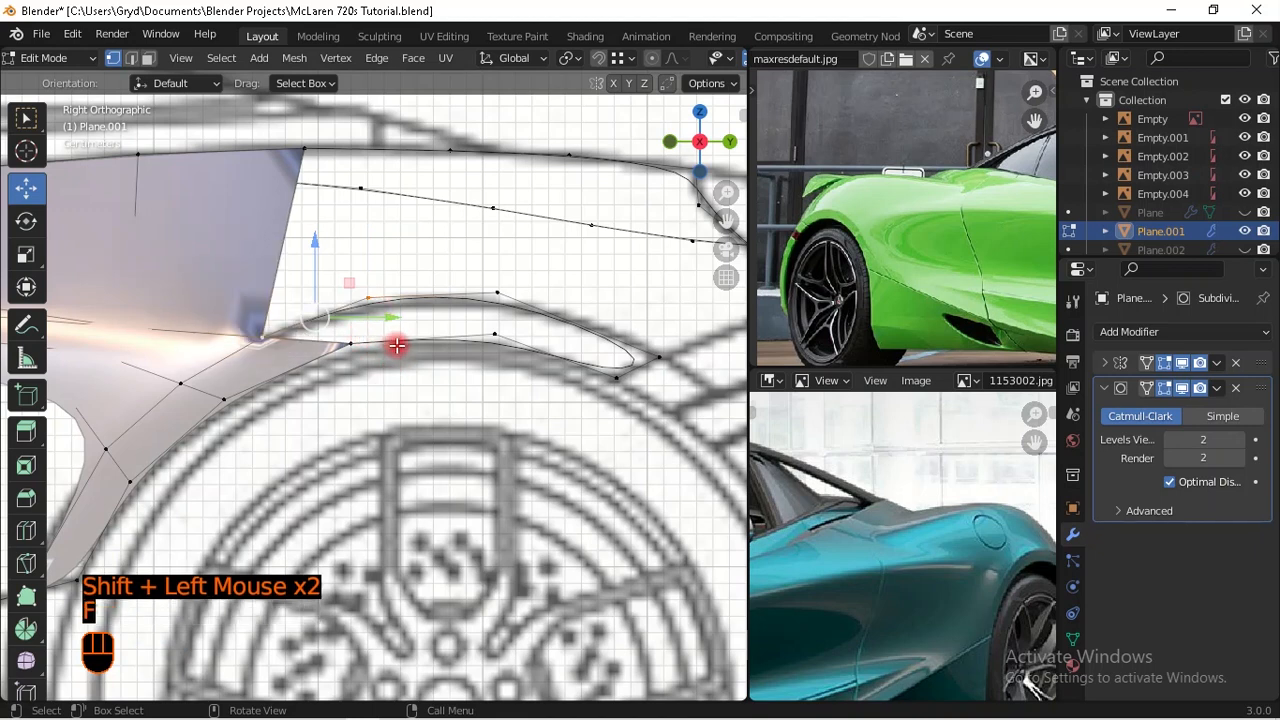
# Step: Slide the two vertices on the inner wheel-arch edge along their edges to follow the blueprint arch
pyautogui.click(371, 360)
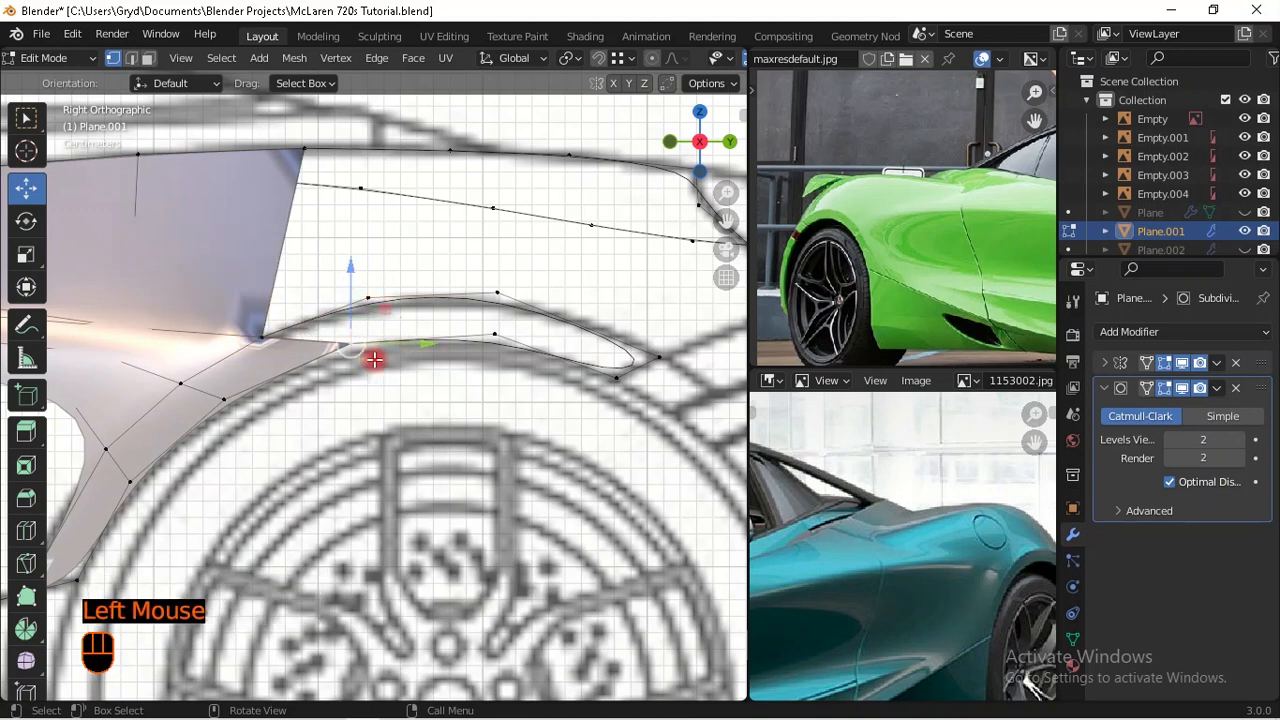
pyautogui.press('g')
pyautogui.press('g')
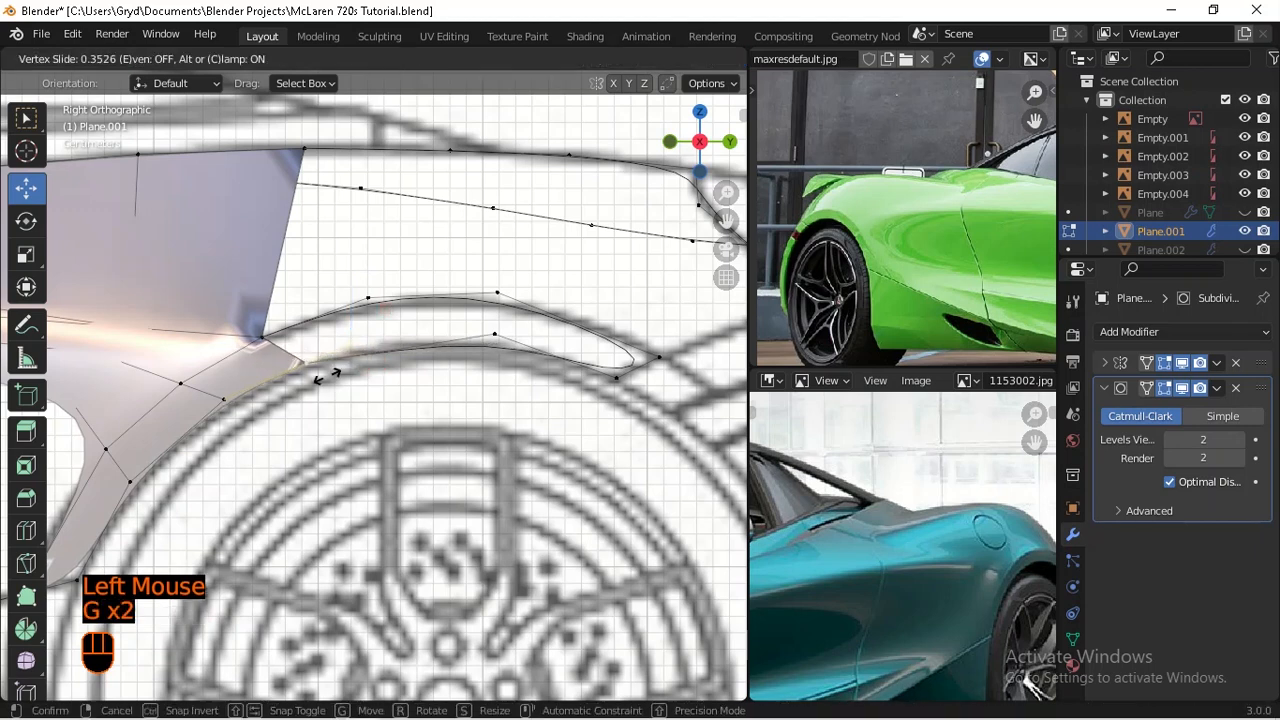
pyautogui.click(325, 375)
pyautogui.click(512, 341)
pyautogui.press('g')
pyautogui.press('g')
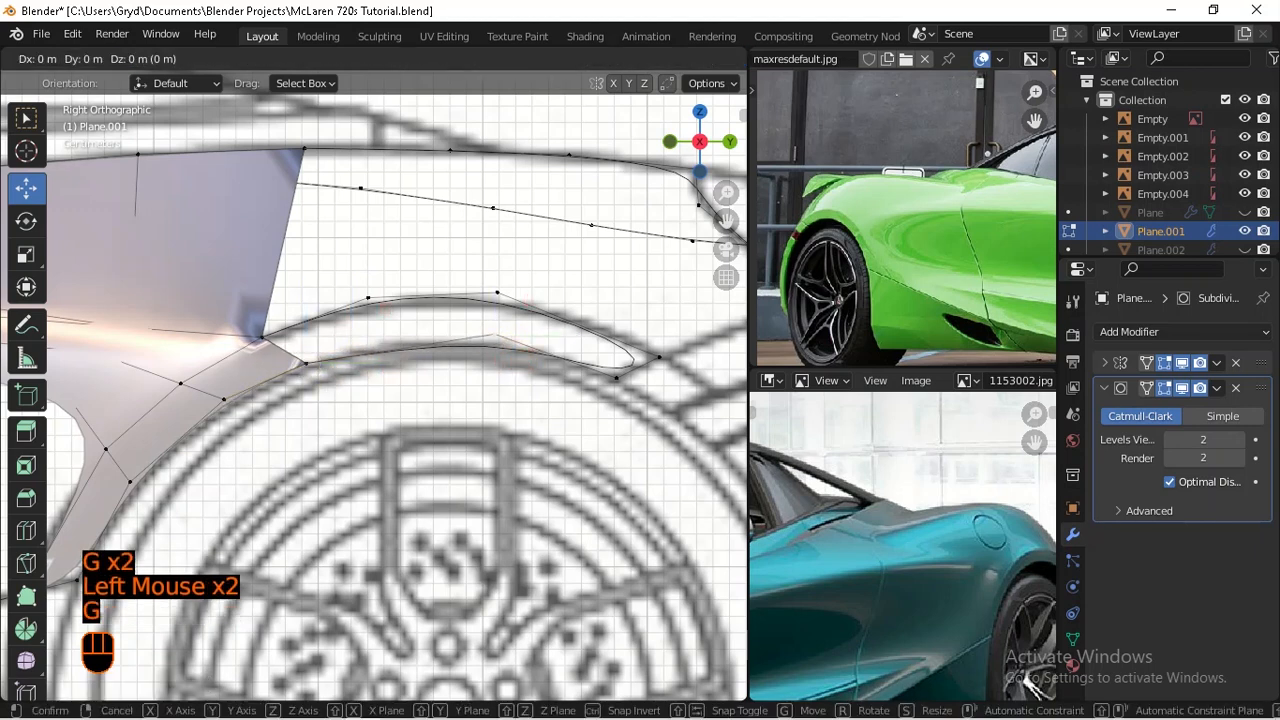
pyautogui.keyDown('shift'); pyautogui.click(458, 377); pyautogui.keyUp('shift')
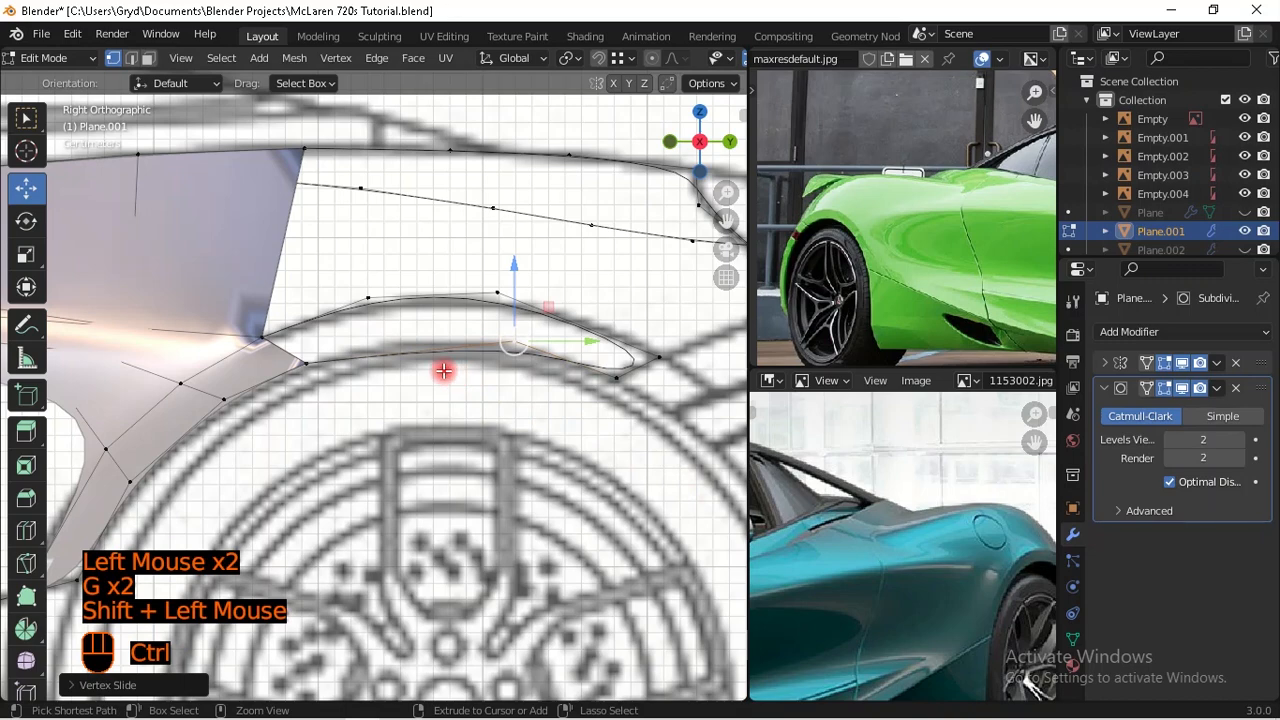
# Step: Add a vertex to the long inner wheel-arch edge with a loop cut and raise it onto the blueprint curve
pyautogui.hotkey('ctrl', 'r')
pyautogui.click(443, 370)
pyautogui.press('g')
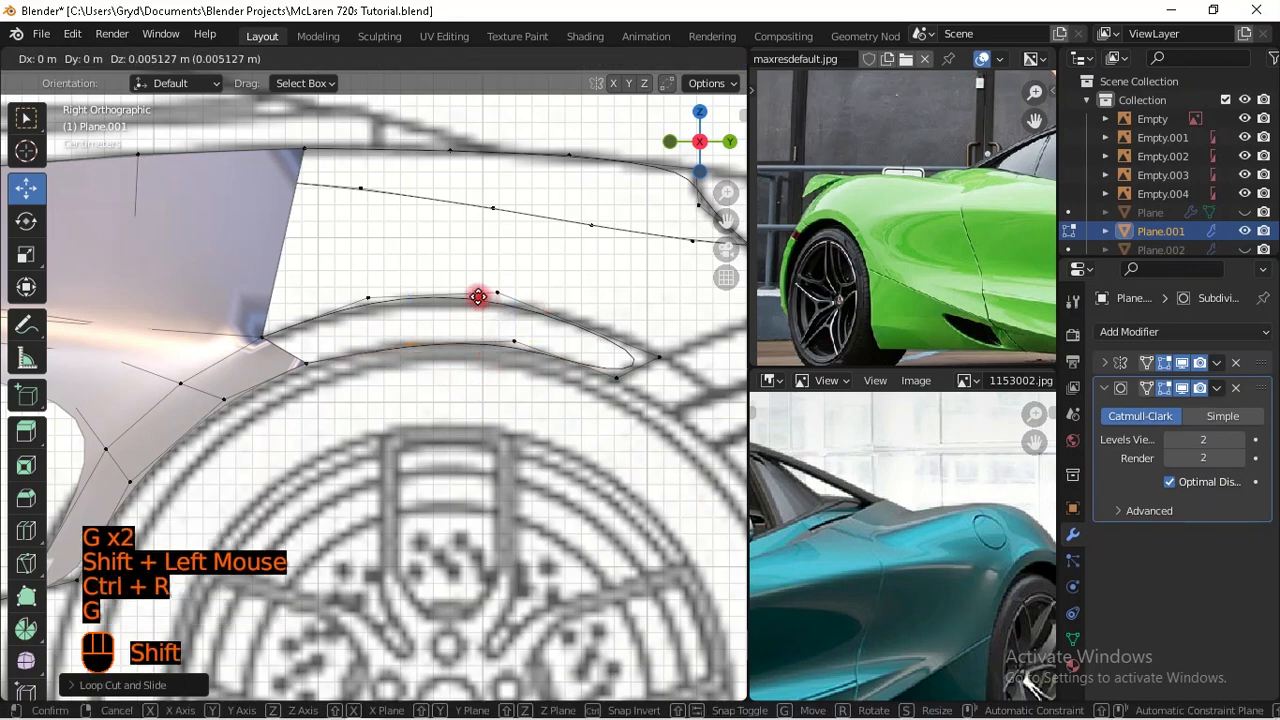
pyautogui.keyDown('shift'); pyautogui.click(416, 281); pyautogui.keyUp('shift')
pyautogui.scroll(-2, 409, 320)
pyautogui.scroll(2, 406, 303)
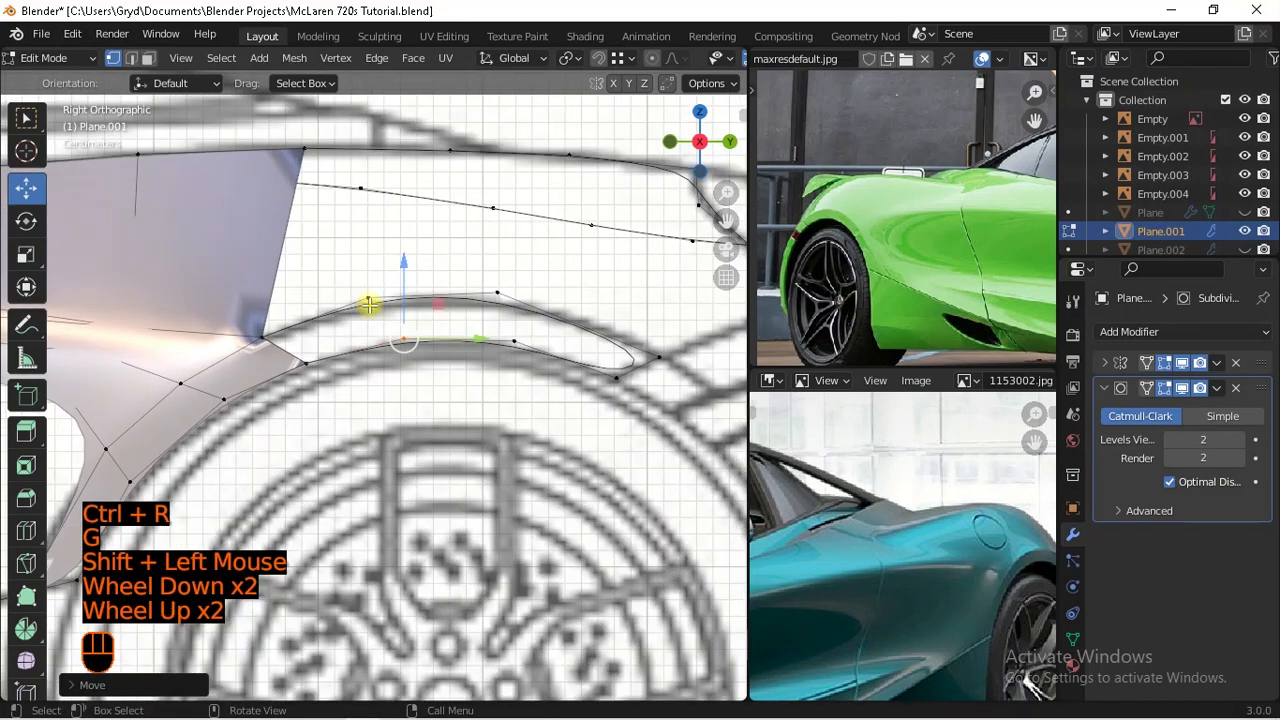
# Step: Move the two vertices of the outer wheel-arch line to match the blueprint's arch curve
pyautogui.click(410, 316)
pyautogui.press('g')
pyautogui.press('shift')
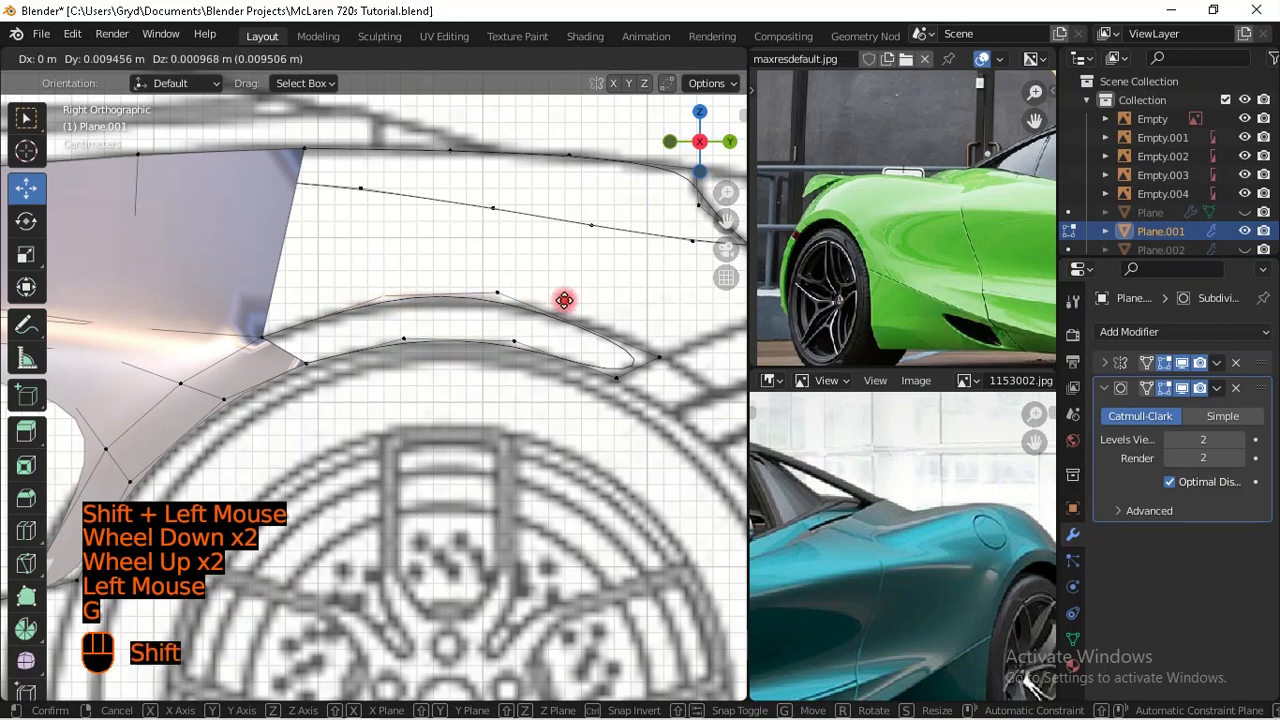
pyautogui.keyDown('shift'); pyautogui.click(509, 291); pyautogui.keyUp('shift')
pyautogui.click(505, 292)
pyautogui.press('g')
pyautogui.press('shift')
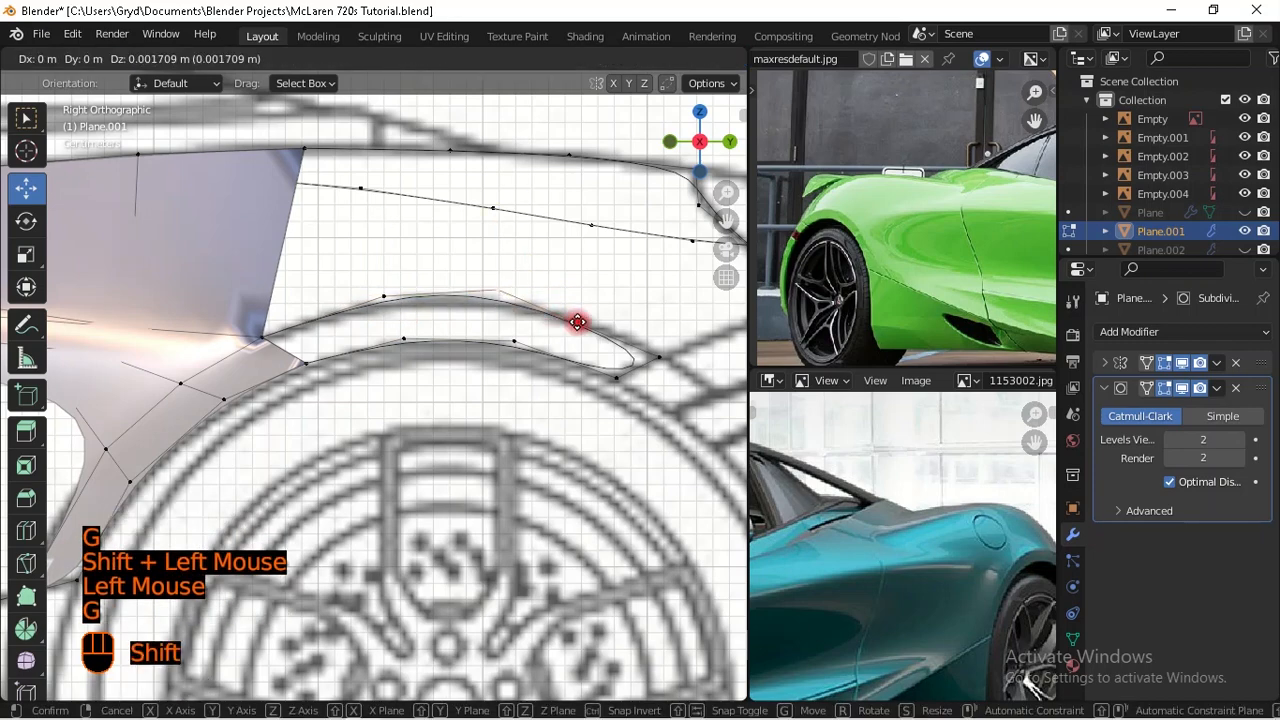
pyautogui.keyDown('shift'); pyautogui.click(212, 416); pyautogui.keyUp('shift')
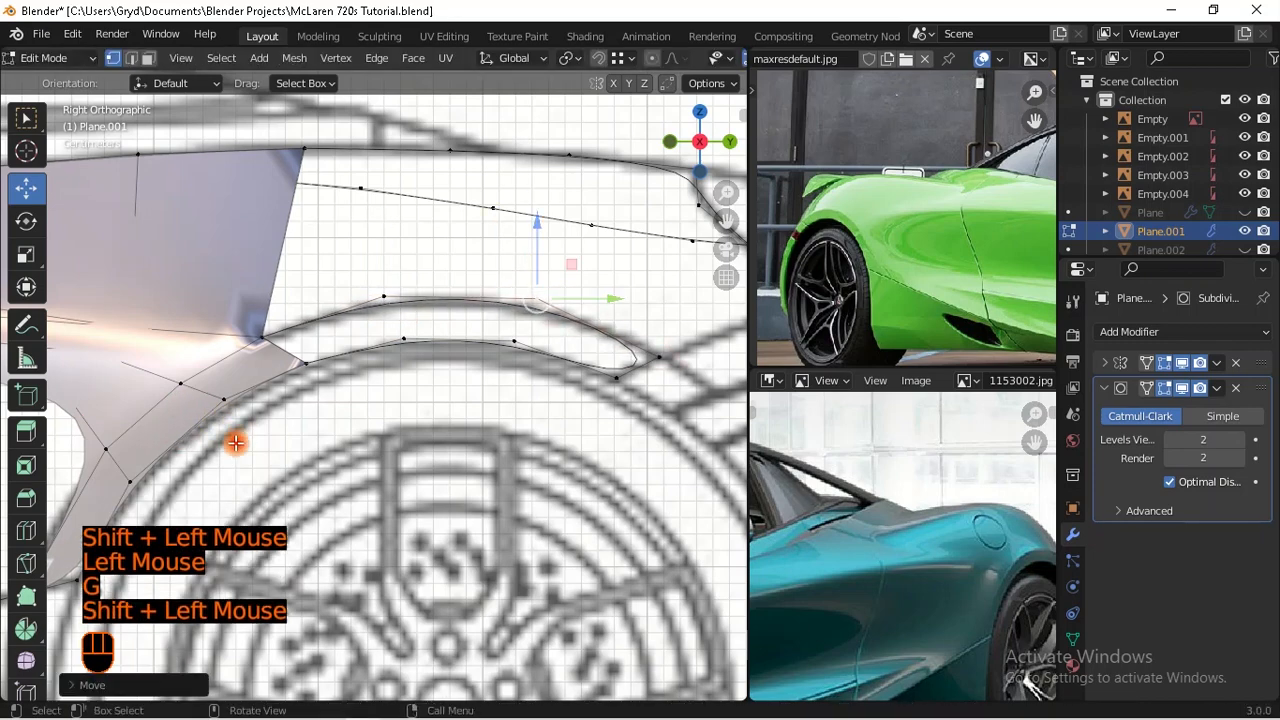
# Step: Fill the faces between the inner and outer wheel-arch lines from the rear end forward to the side panel
pyautogui.keyDown('ctrl'); pyautogui.click(532, 353); pyautogui.keyUp('ctrl')
pyautogui.press('f')
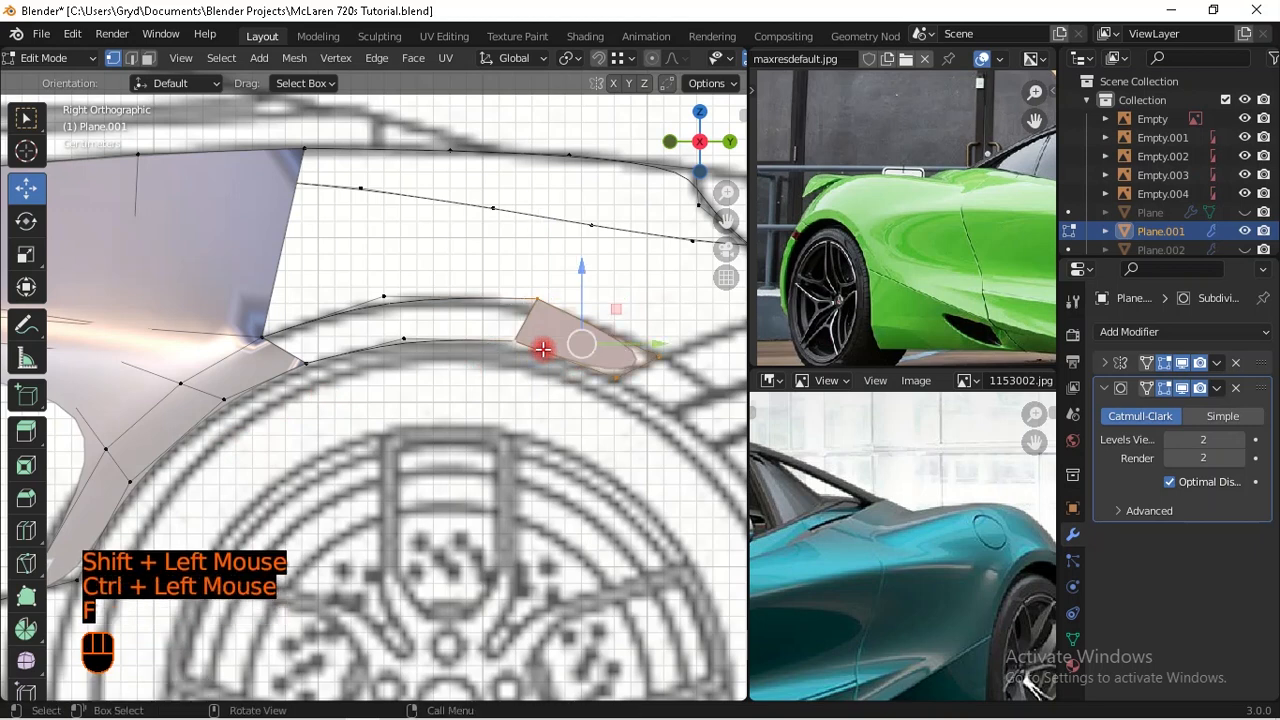
pyautogui.keyDown('ctrl'); pyautogui.click(536, 299); pyautogui.keyUp('ctrl')
pyautogui.press('g')
pyautogui.rightClick(571, 357)
pyautogui.press('f')
pyautogui.press('f')
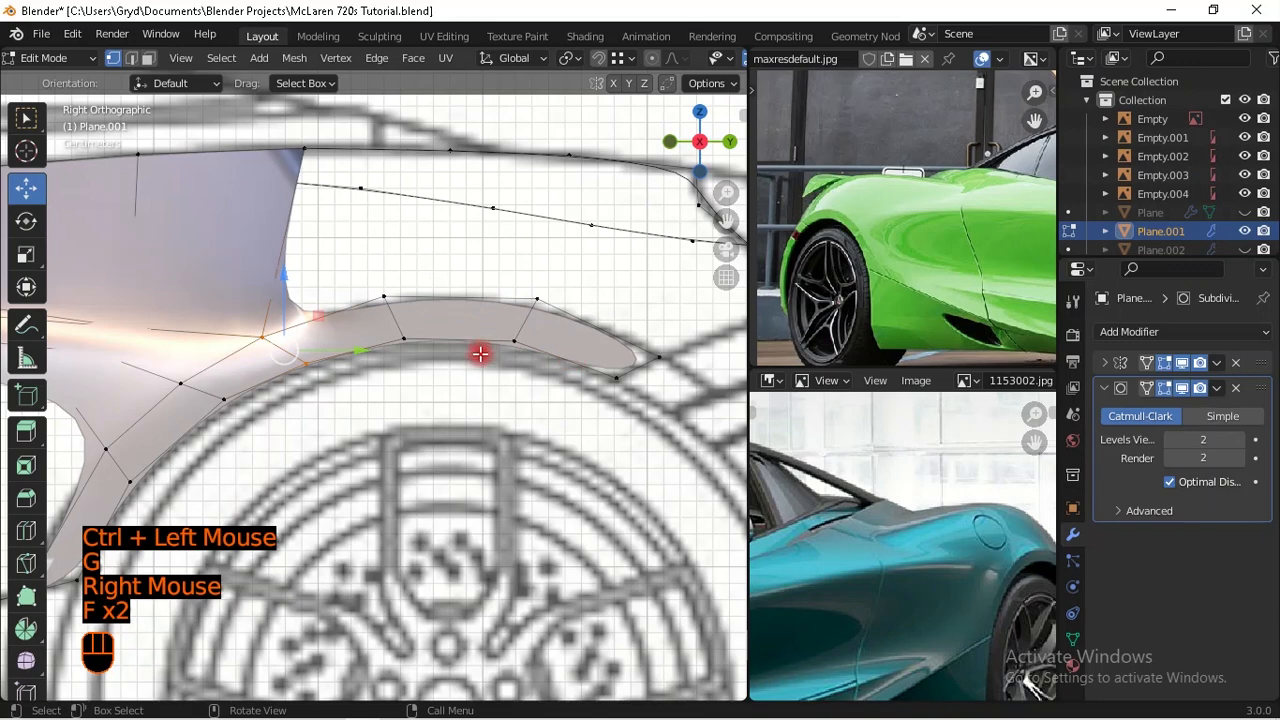
# Step: Slide the inner wheel-arch vertex ahead of the new strip slightly along its edge to even out the curve
pyautogui.keyDown('shift'); pyautogui.moveTo(475, 370); pyautogui.dragTo(431, 333, button='middle'); pyautogui.keyUp('shift')
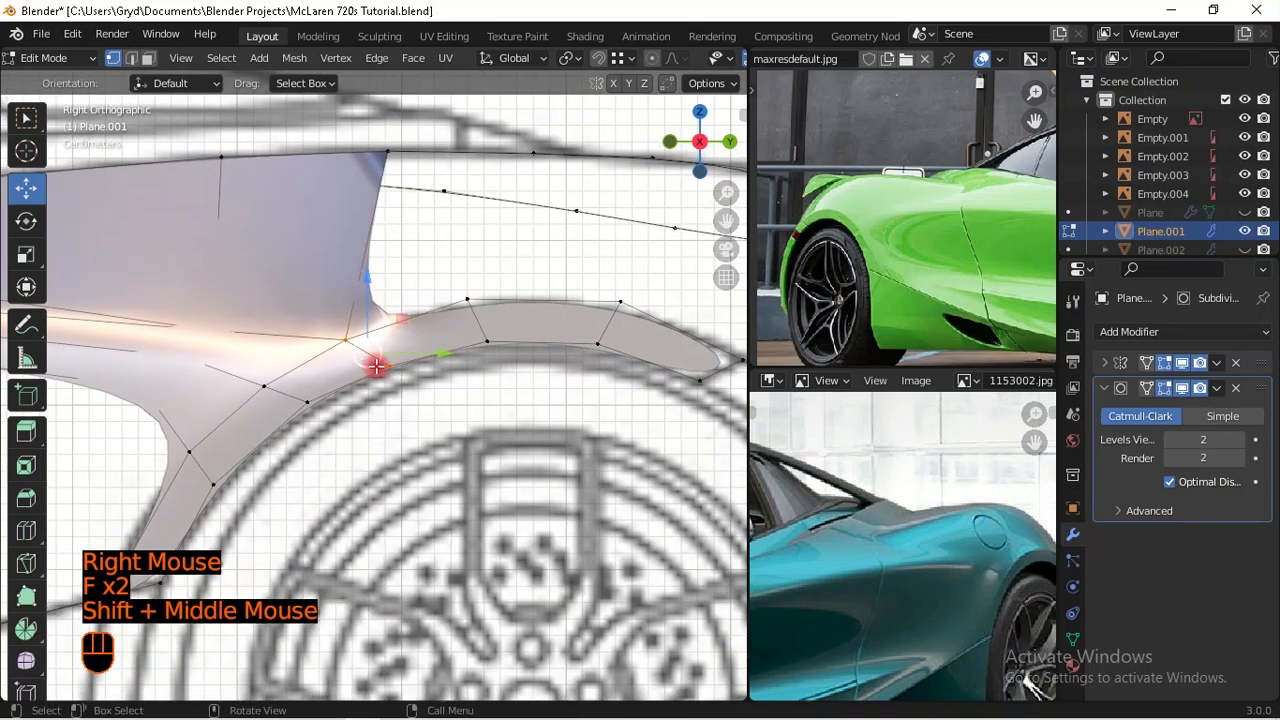
pyautogui.moveTo(376, 366); pyautogui.dragTo(478, 374)
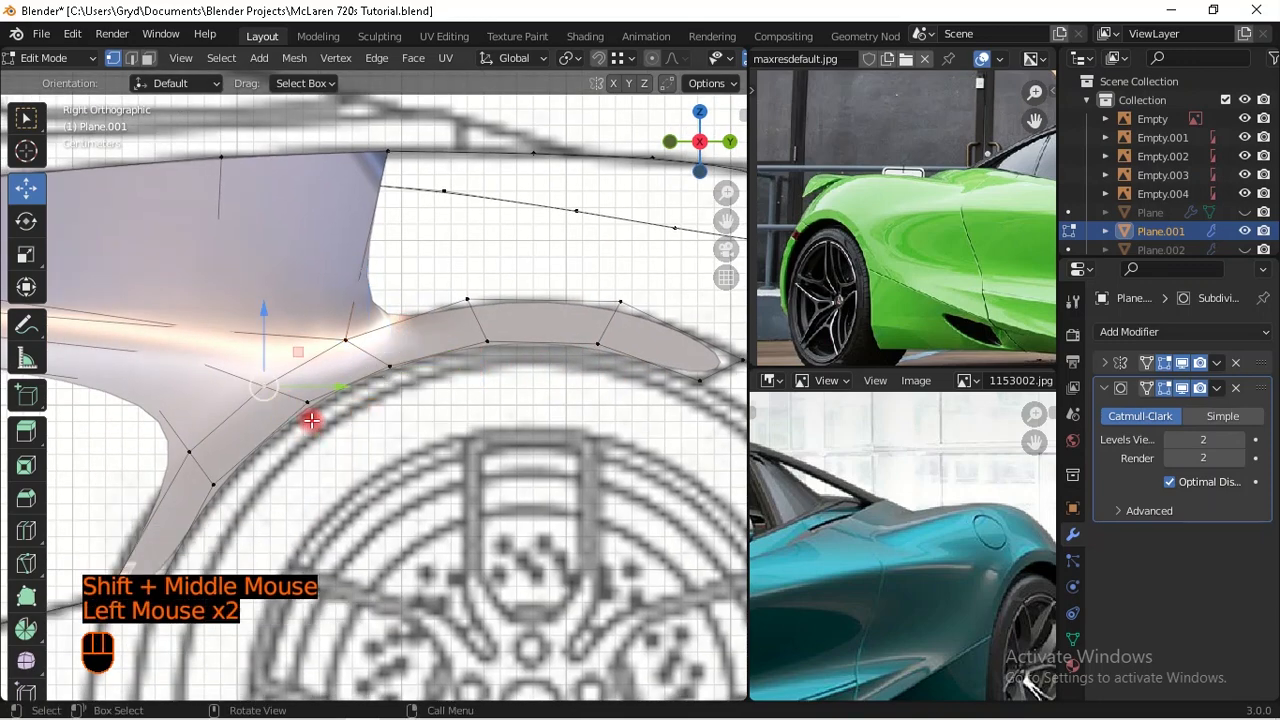
pyautogui.press('g')
pyautogui.press('g')
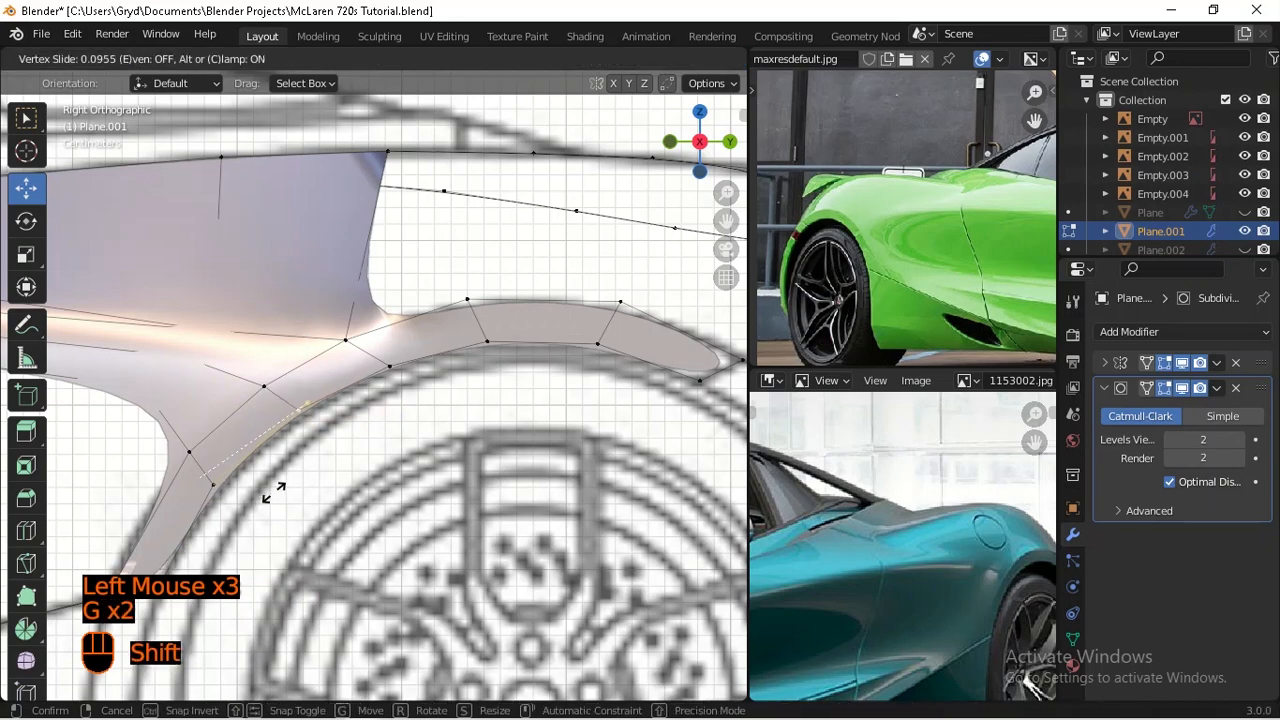
pyautogui.keyDown('shift'); pyautogui.click(430, 378); pyautogui.keyUp('shift')
# Step: Fill the faces between the upper fender line and the inner wheel-arch line, working from the side panel toward the rear
pyautogui.scroll(-2, 430, 378)
pyautogui.keyDown('shift'); pyautogui.moveTo(430, 378); pyautogui.dragTo(403, 434, button='middle'); pyautogui.keyUp('shift')
pyautogui.scroll(-1, 386, 329)
pyautogui.press('KP_3')
pyautogui.click(332, 297)
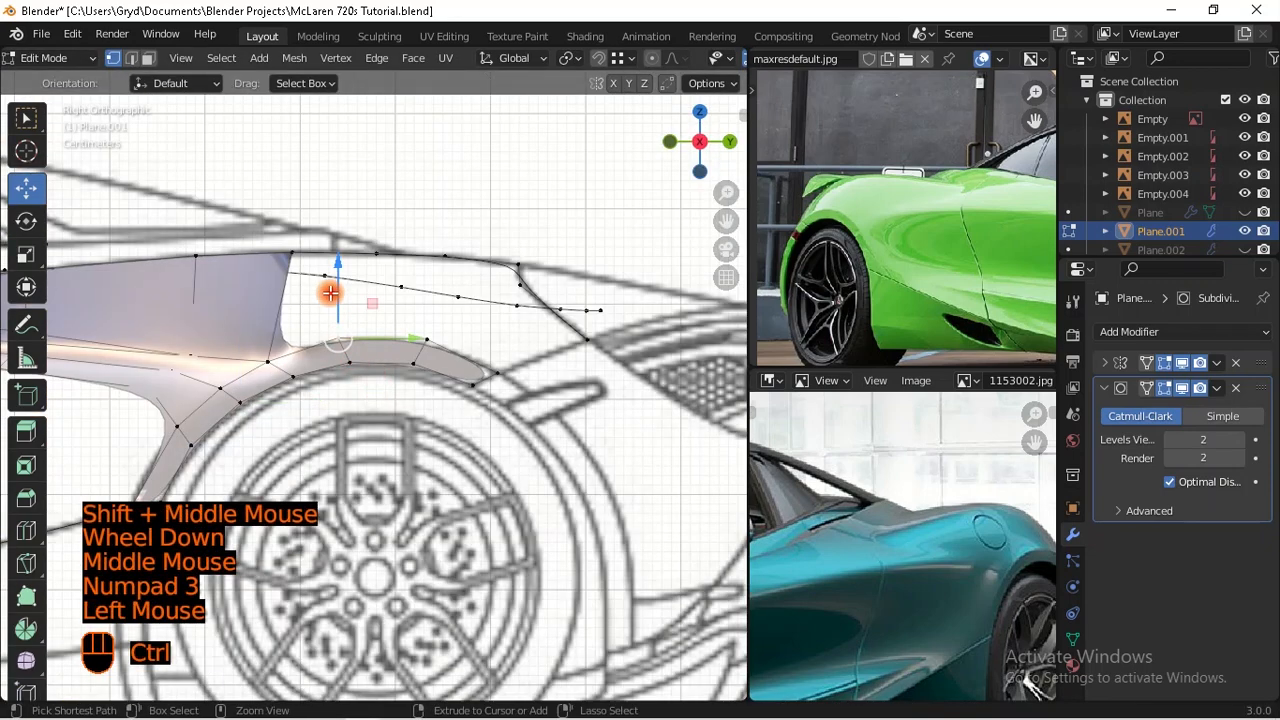
pyautogui.keyDown('ctrl'); pyautogui.click(336, 292); pyautogui.keyUp('ctrl')
pyautogui.hotkey('ctrl', 'z')
pyautogui.keyDown('ctrl'); pyautogui.click(384, 252); pyautogui.keyUp('ctrl')
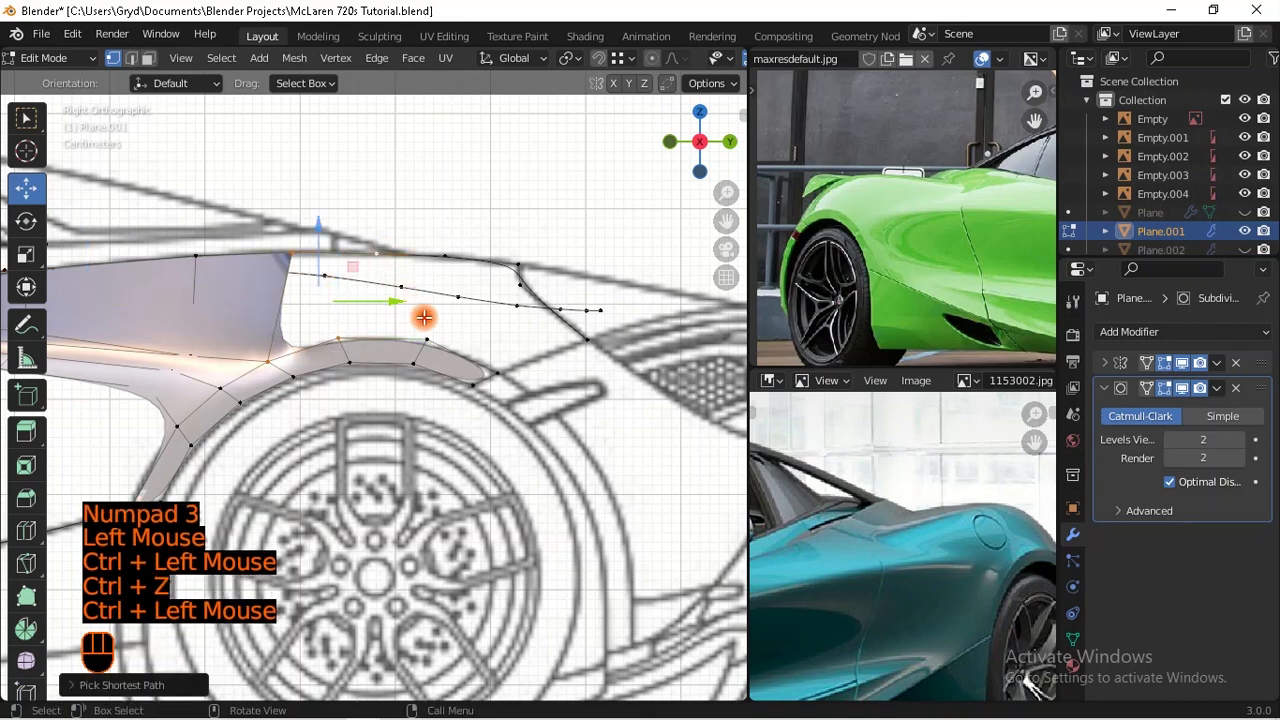
pyautogui.scroll(2, 424, 317)
pyautogui.press('f')
pyautogui.keyDown('ctrl'); pyautogui.click(232, 194); pyautogui.keyUp('ctrl')
pyautogui.keyDown('shift'); pyautogui.moveTo(286, 400); pyautogui.dragTo(329, 394, button='middle'); pyautogui.keyUp('shift')
pyautogui.press('f')
# Step: Add a vertex in the middle of the fender's rear outline edge with a loop cut
pyautogui.keyDown('shift'); pyautogui.moveTo(447, 413); pyautogui.dragTo(480, 323, button='middle'); pyautogui.keyUp('shift')
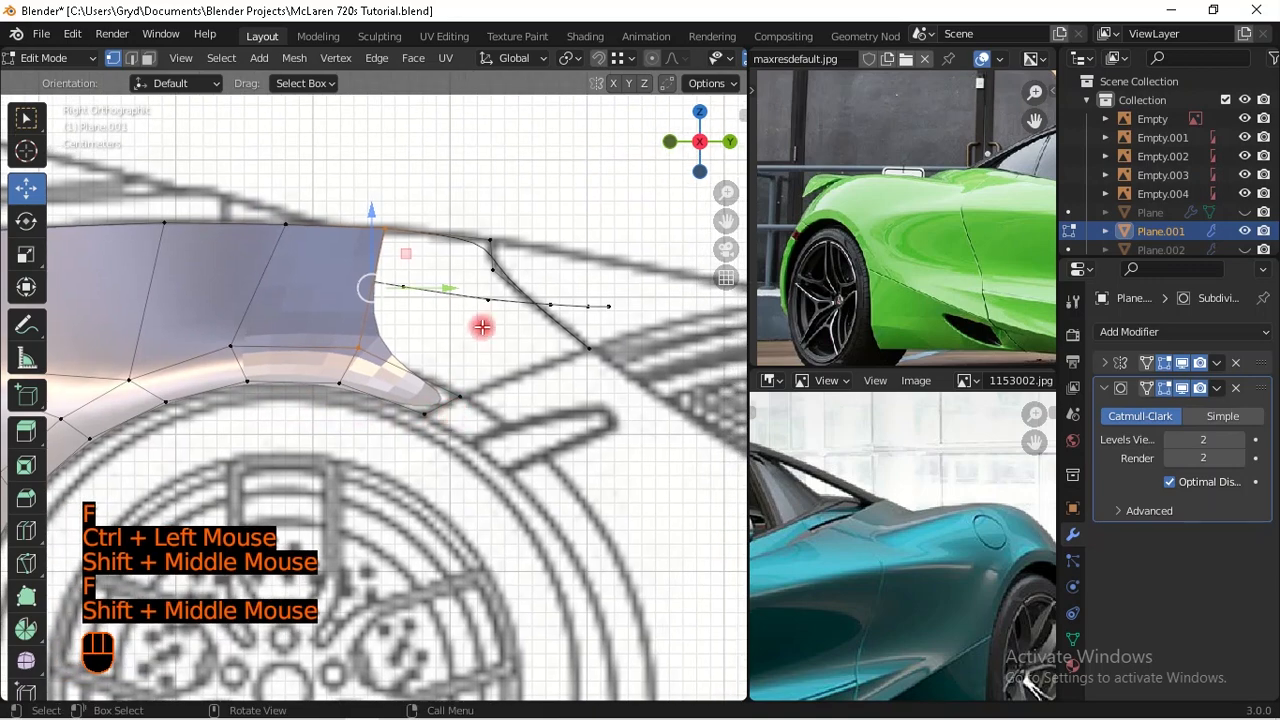
pyautogui.scroll(-1, 472, 331)
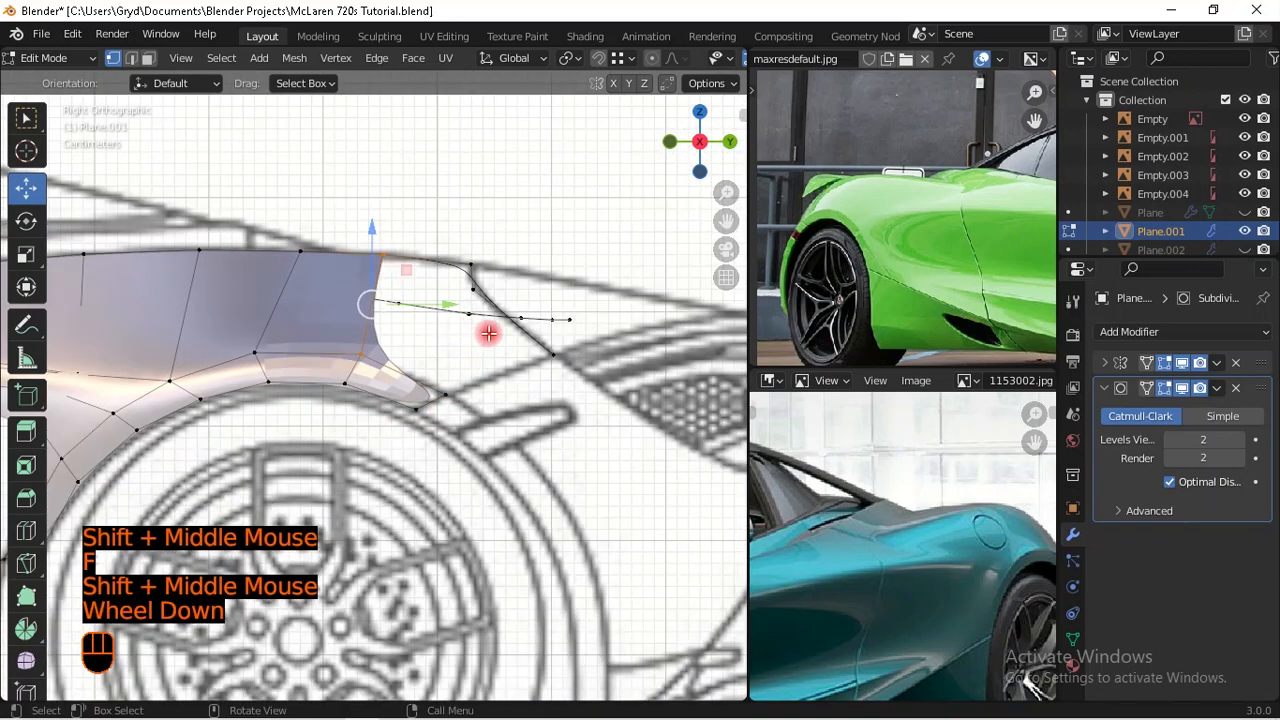
pyautogui.scroll(1, 500, 324)
pyautogui.scroll(1, 529, 335)
pyautogui.moveTo(531, 314); pyautogui.dragTo(509, 359, button='middle')
pyautogui.scroll(-2, 546, 434)
pyautogui.hotkey('ctrl', 'r')
pyautogui.click(506, 350)
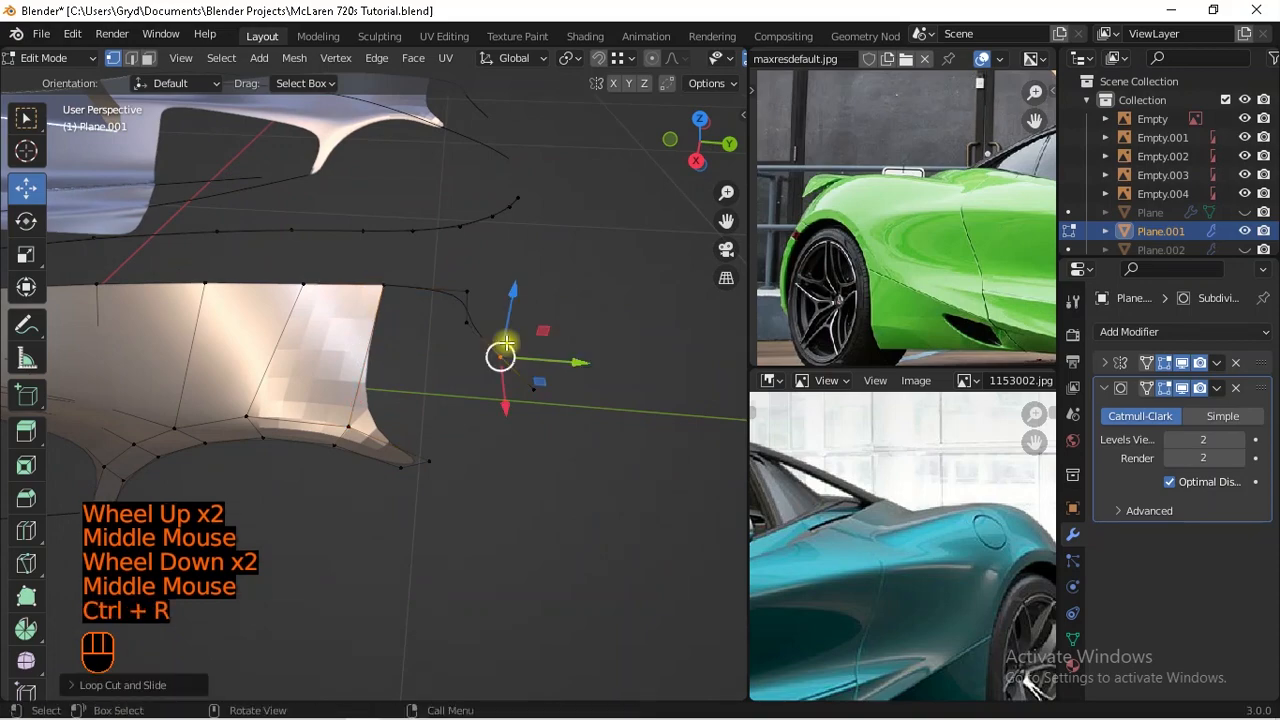
# Step: Move and slide the new rear outline vertex onto the blueprint curve in the top view, and align it in the side view
pyautogui.press('KP_7')
pyautogui.keyDown('shift'); pyautogui.moveTo(526, 226); pyautogui.dragTo(440, 326, button='middle'); pyautogui.keyUp('shift')
pyautogui.scroll(1, 440, 326)
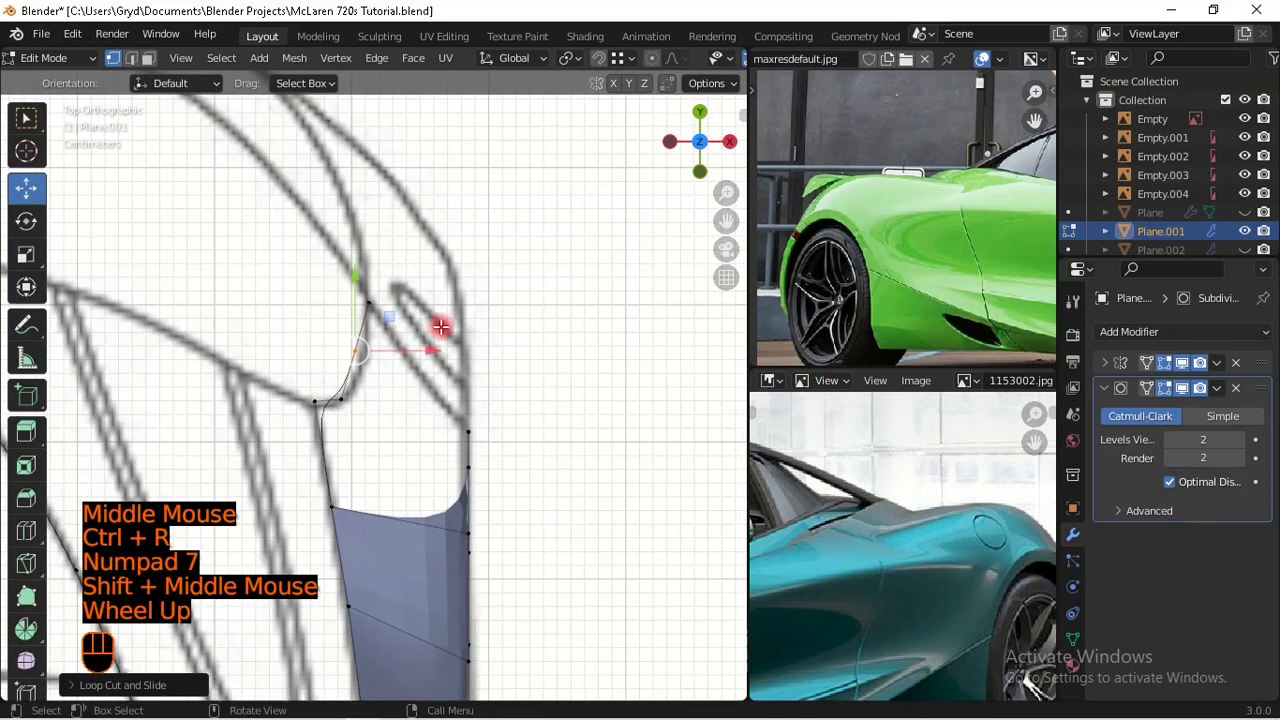
pyautogui.keyDown('shift'); pyautogui.moveTo(414, 354); pyautogui.dragTo(497, 386); pyautogui.keyUp('shift')
pyautogui.press('g')
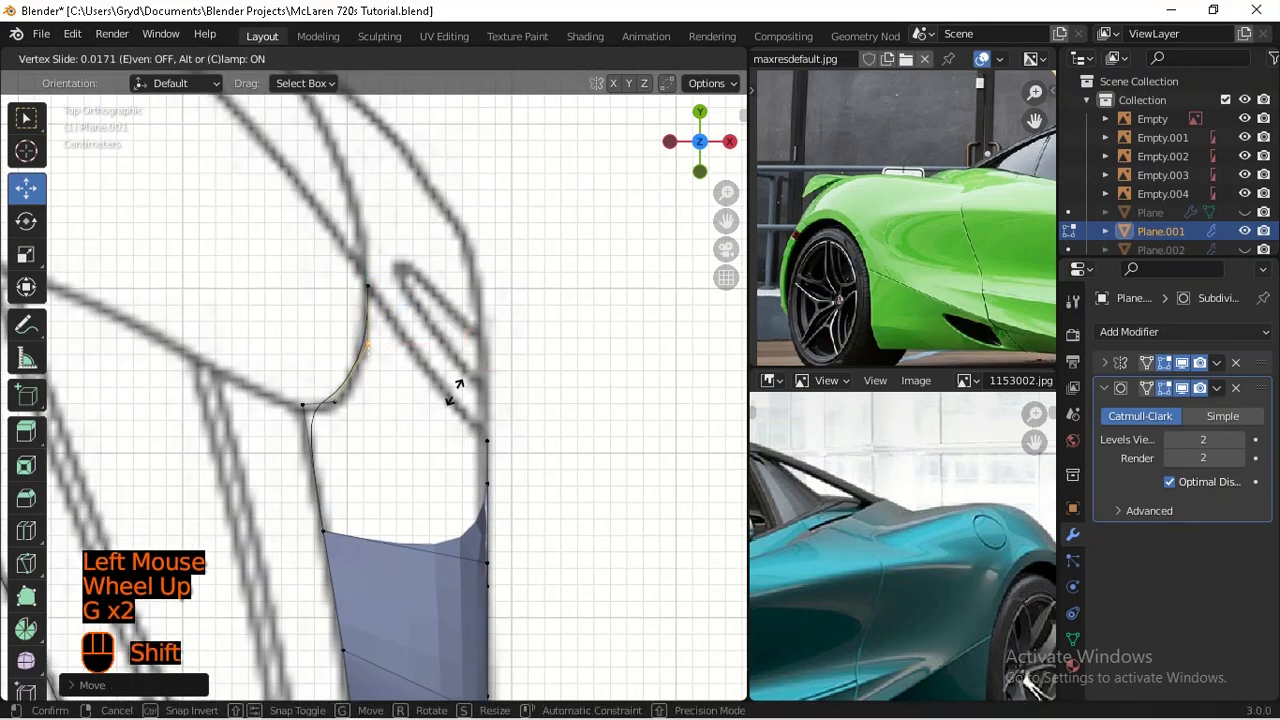
pyautogui.keyDown('shift'); pyautogui.click(416, 494); pyautogui.keyUp('shift')
pyautogui.moveTo(431, 356); pyautogui.dragTo(438, 356)
pyautogui.press('KP_3')
pyautogui.scroll(1, 451, 266)
pyautogui.click(468, 263)
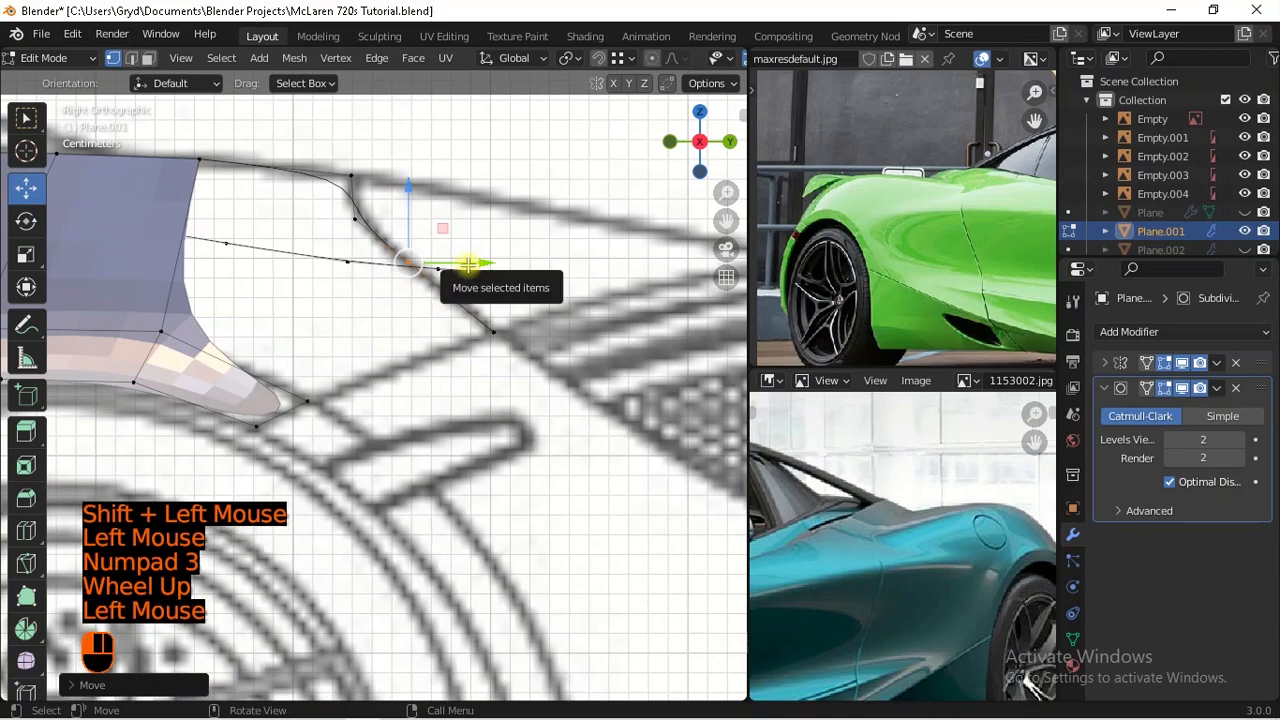
pyautogui.moveTo(466, 265); pyautogui.dragTo(409, 243)
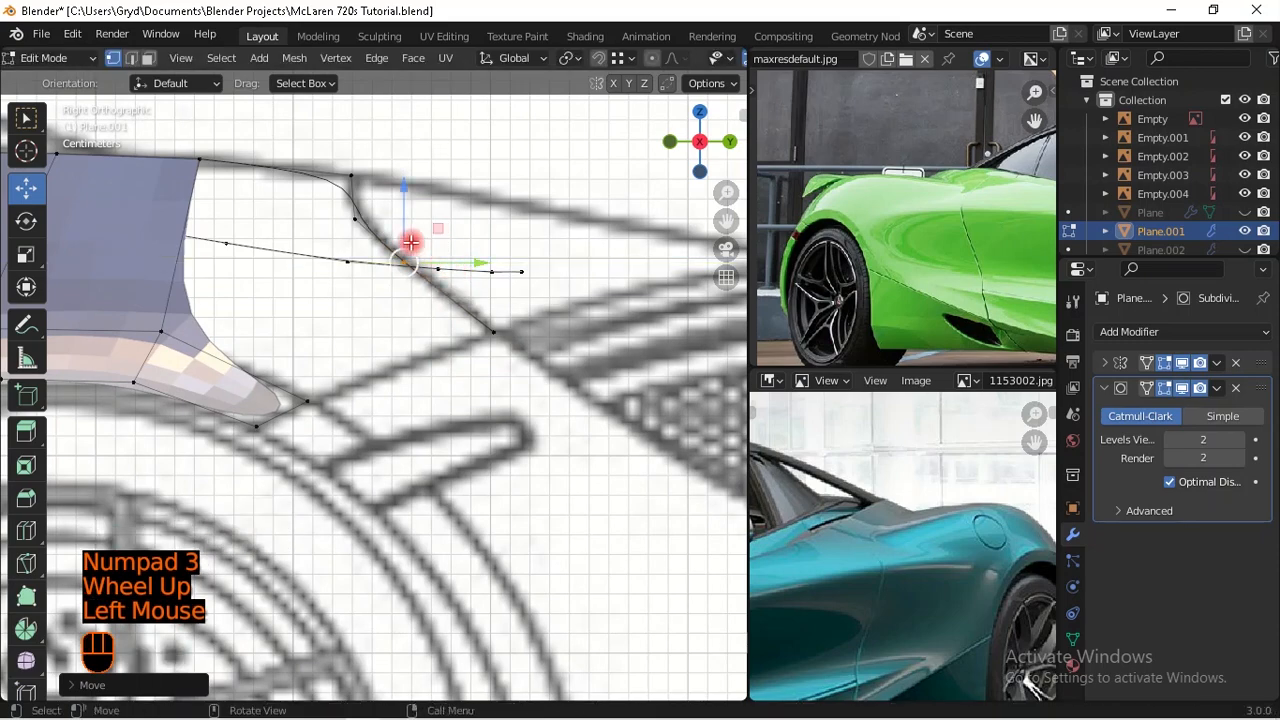
# Step: Connect the rear end of the wheel arch to the lower tip of the fender's rear outline with an edge
pyautogui.scroll(-1, 400, 234)
pyautogui.keyDown('shift'); pyautogui.moveTo(400, 234); pyautogui.dragTo(386, 260, button='middle'); pyautogui.keyUp('shift')
pyautogui.scroll(-1, 469, 273)
pyautogui.scroll(-1, 469, 273)
pyautogui.moveTo(469, 273); pyautogui.dragTo(539, 509, button='middle')
pyautogui.scroll(-1, 389, 334)
pyautogui.scroll(-1, 441, 395)
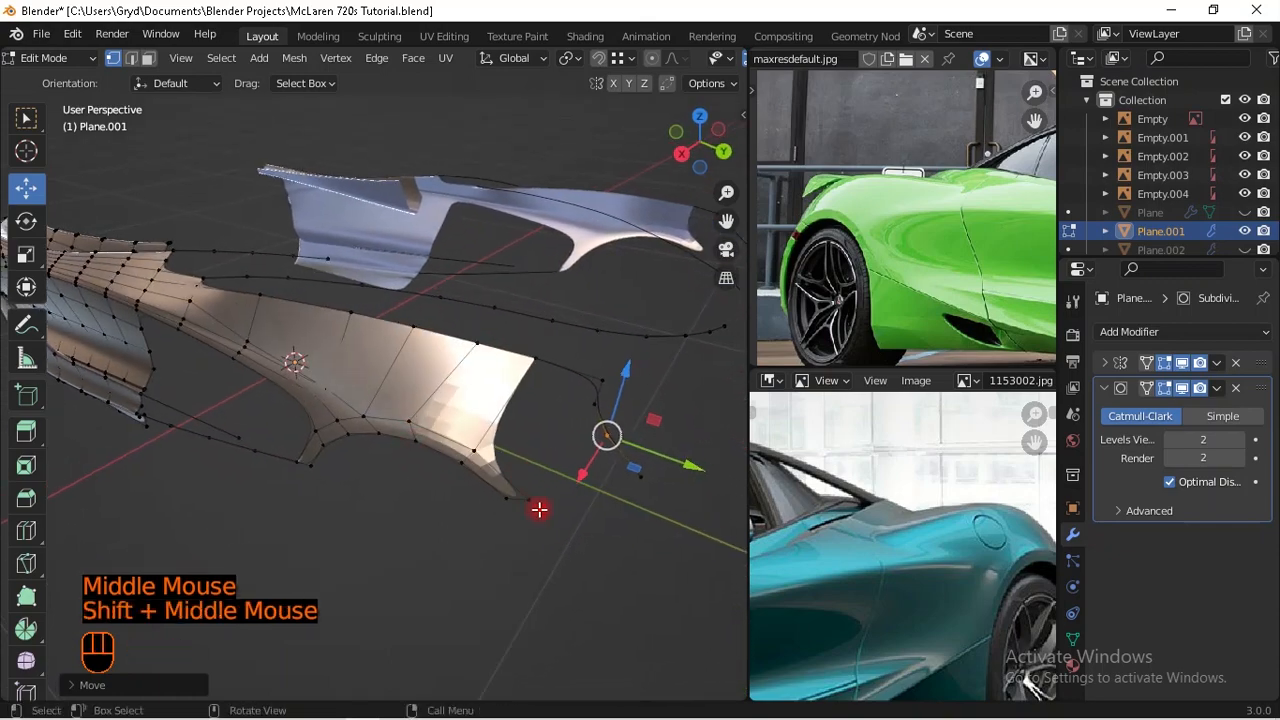
pyautogui.press('KP_3')
pyautogui.keyDown('shift'); pyautogui.moveTo(594, 403); pyautogui.dragTo(389, 409, button='middle'); pyautogui.keyUp('shift')
pyautogui.scroll(1, 389, 409)
pyautogui.scroll(1, 443, 323)
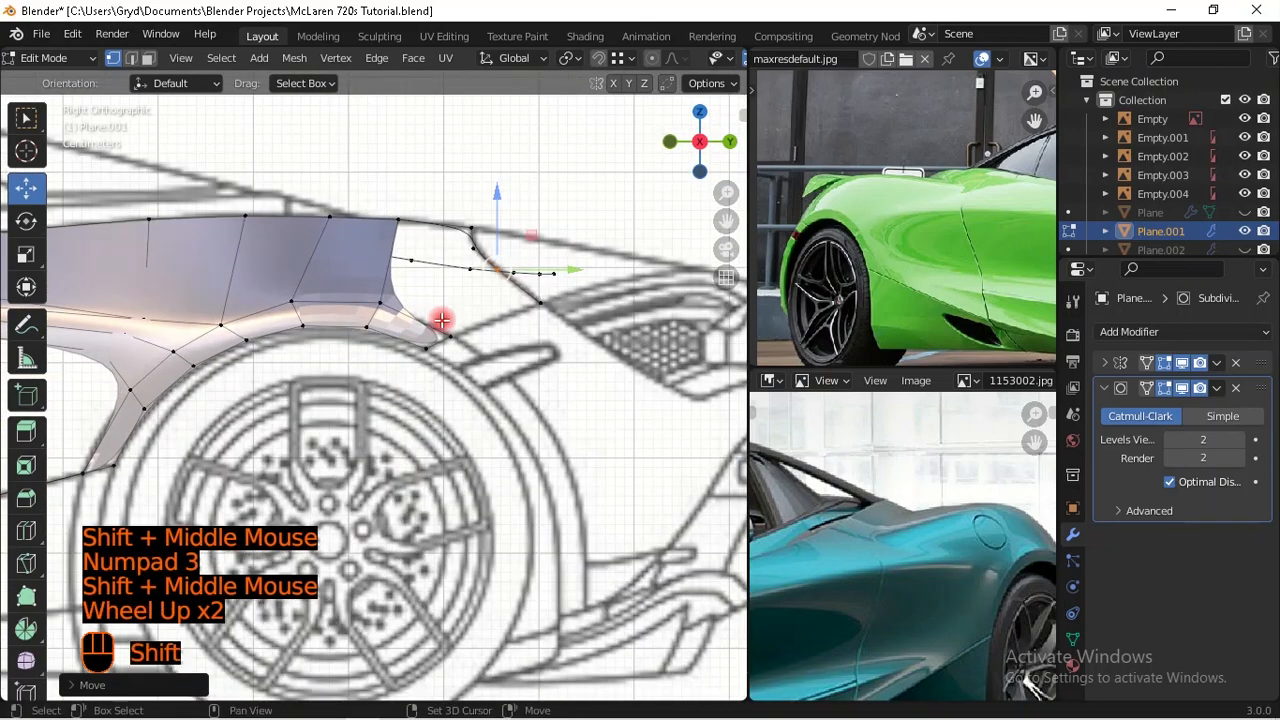
pyautogui.keyDown('shift'); pyautogui.moveTo(443, 323); pyautogui.dragTo(391, 432, button='middle'); pyautogui.keyUp('shift')
pyautogui.scroll(1, 391, 432)
pyautogui.click(404, 450)
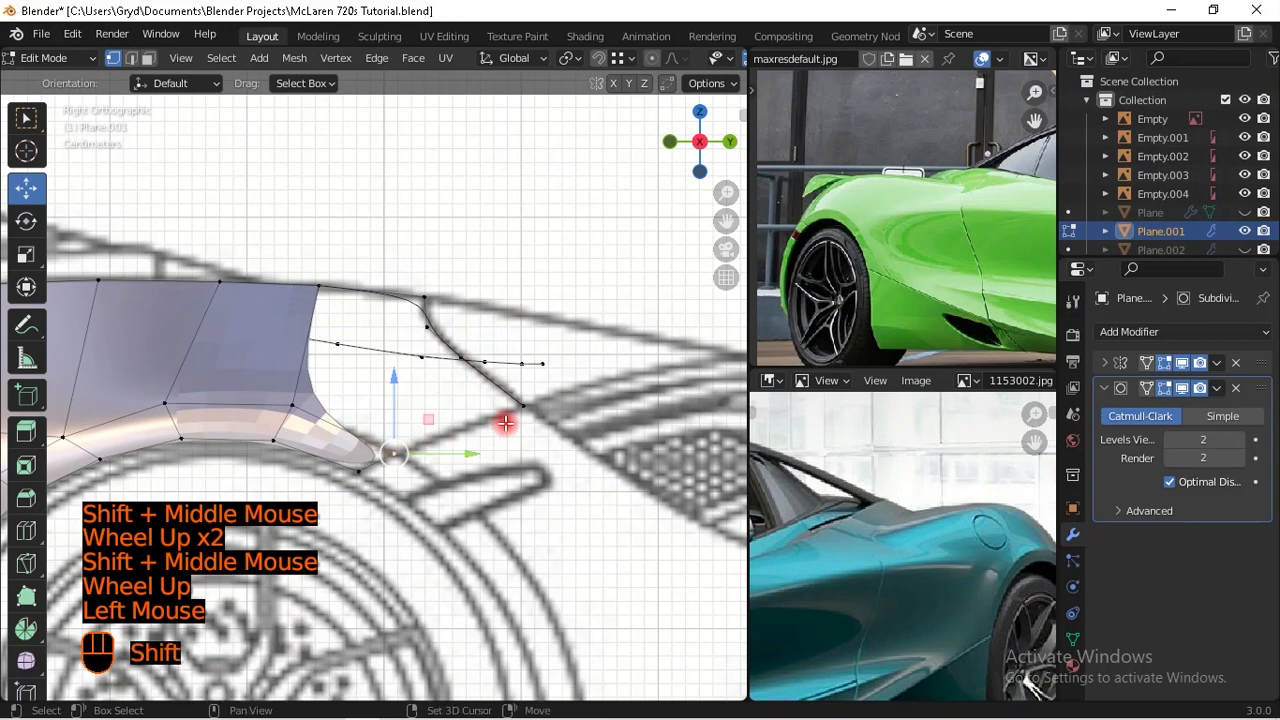
pyautogui.keyDown('shift'); pyautogui.click(530, 405); pyautogui.keyUp('shift')
pyautogui.press('f')
pyautogui.moveTo(519, 406); pyautogui.dragTo(446, 452, button='middle')
pyautogui.scroll(-2, 469, 457)
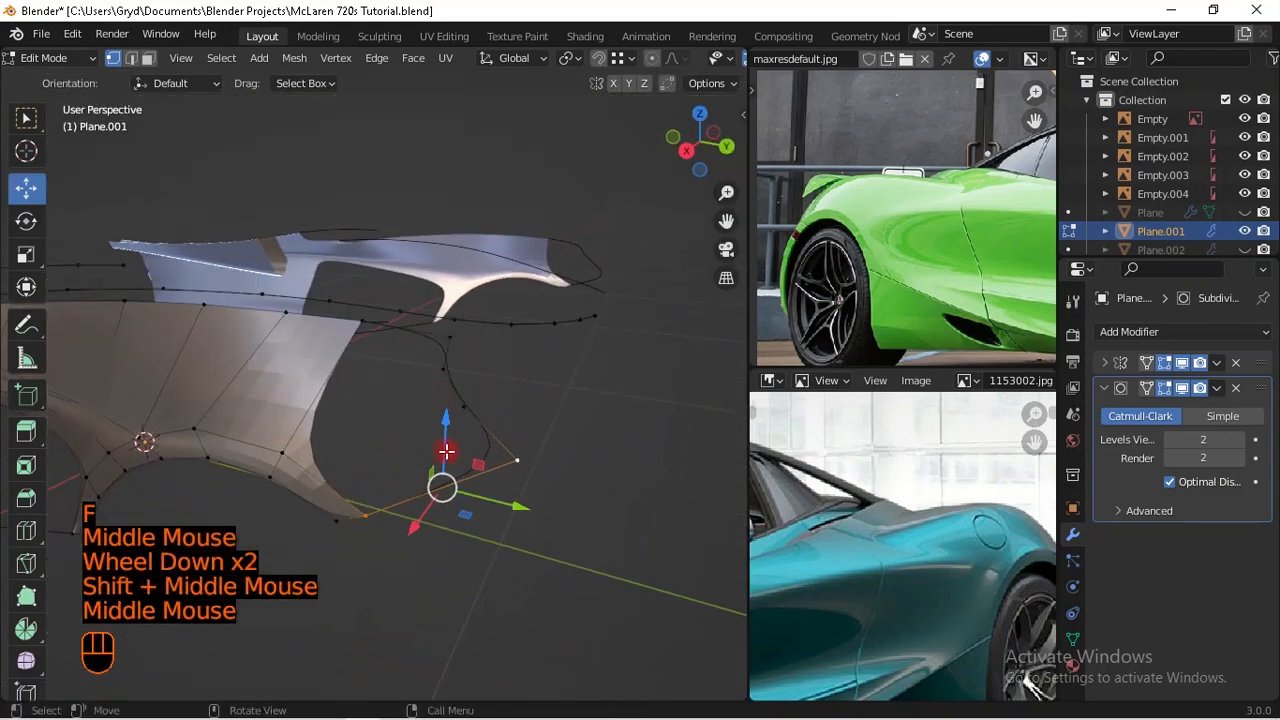
# Step: Cut a new edge with the Knife tool from the side panel's ridge vertex to the next crossing edge behind it
pyautogui.moveTo(422, 389); pyautogui.dragTo(334, 384, button='middle')
pyautogui.keyDown('shift'); pyautogui.moveTo(361, 497); pyautogui.dragTo(464, 457, button='middle'); pyautogui.keyUp('shift')
pyautogui.moveTo(403, 498); pyautogui.dragTo(376, 417, button='middle')
pyautogui.keyDown('shift'); pyautogui.scroll(-1, 403, 451); pyautogui.keyUp('shift')
pyautogui.scroll(-1, 403, 451)
pyautogui.scroll(-2, 366, 400)
pyautogui.scroll(1, 398, 421)
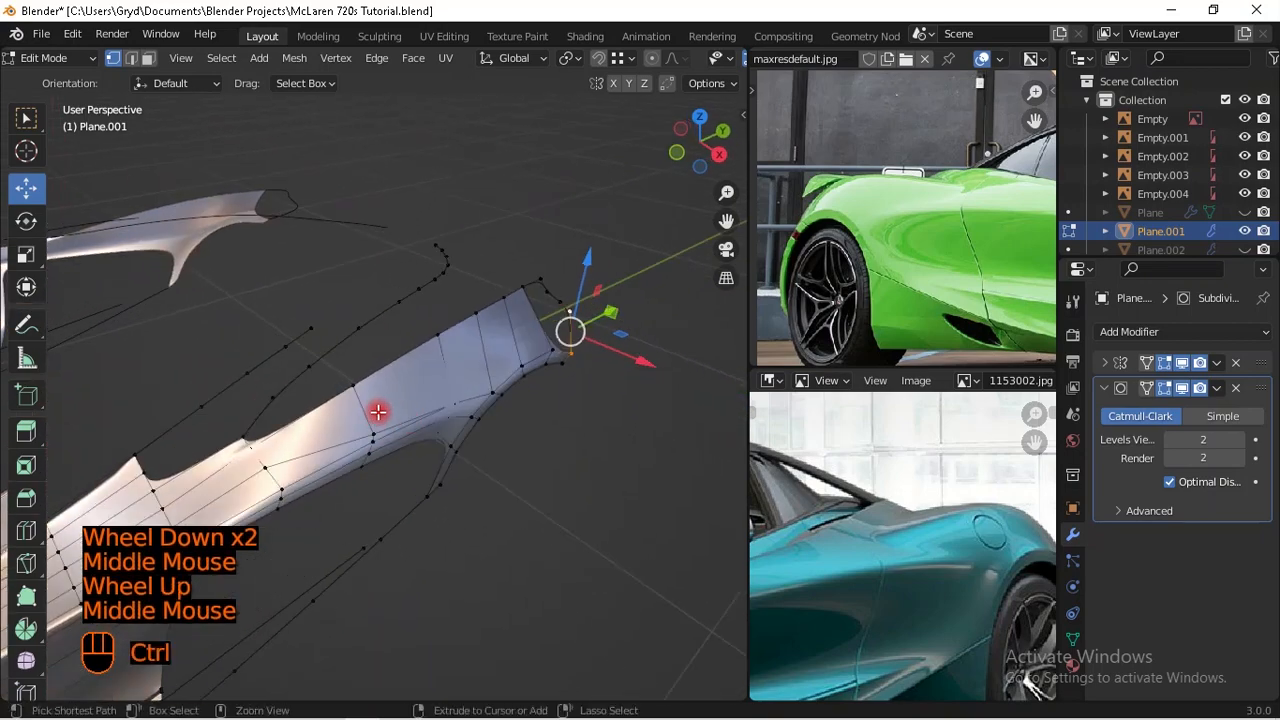
pyautogui.hotkey('ctrl', 'r')
pyautogui.scroll(1, 457, 373)
pyautogui.moveTo(409, 414)
pyautogui.keyDown('shift'); pyautogui.mouseDown(button='middle')
pyautogui.moveTo(451, 411)
pyautogui.moveTo(426, 412)
pyautogui.mouseUp(button='middle'); pyautogui.keyUp('shift')
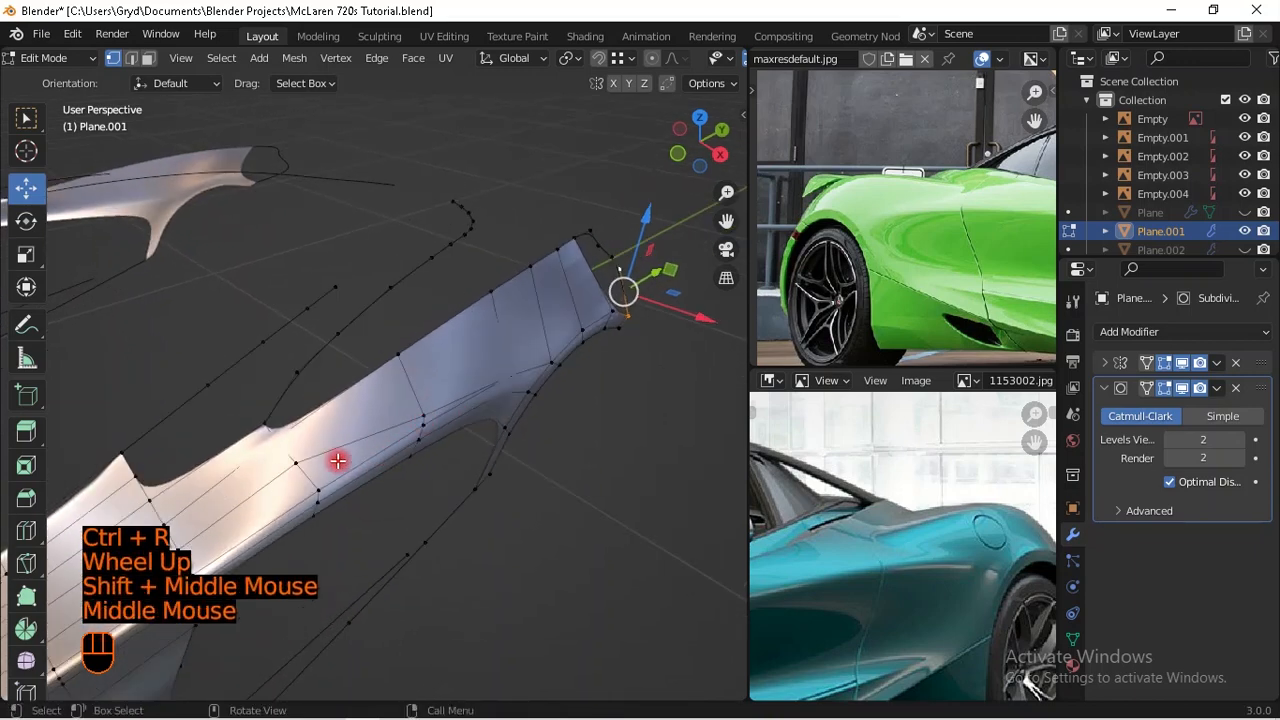
pyautogui.press('k')
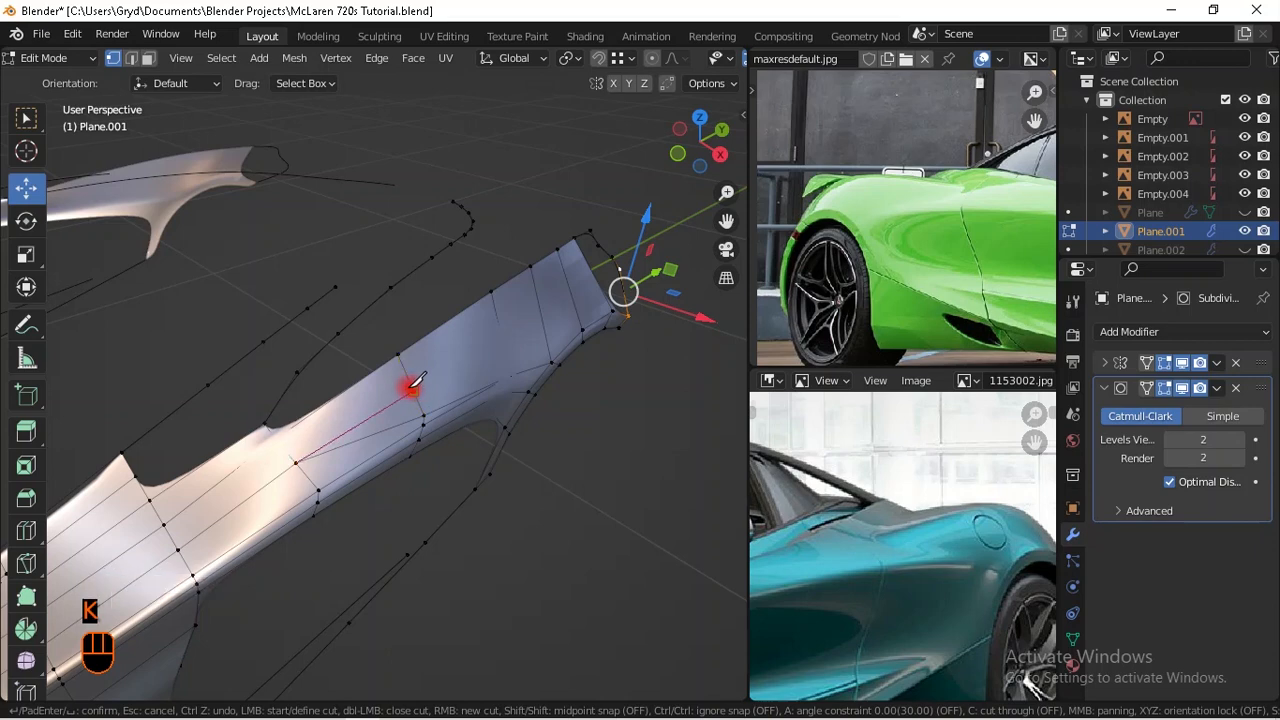
pyautogui.press('Return')
# Step: Add a lengthwise loop cut through the rear fender faces and connect its front vertex to the end of the knife cut
pyautogui.moveTo(454, 423); pyautogui.dragTo(357, 395, button='middle')
pyautogui.hotkey('ctrl', 'r')
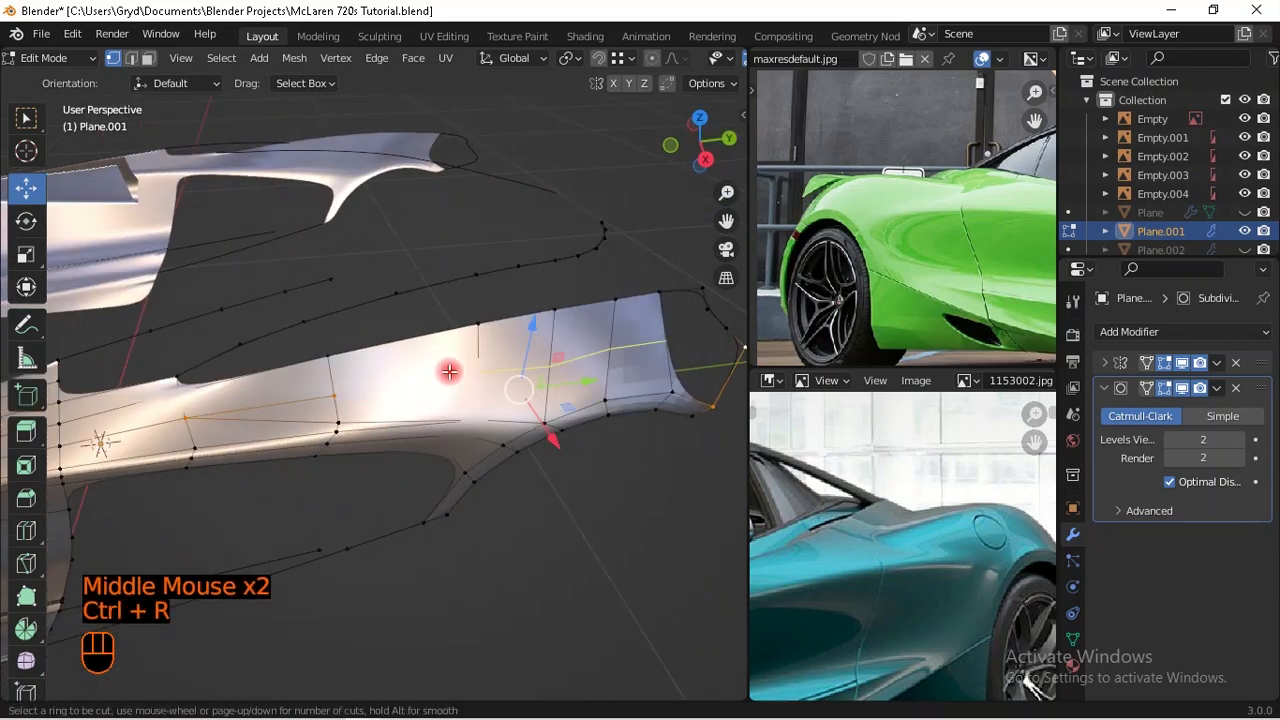
pyautogui.rightClick(436, 361)
pyautogui.click(458, 377)
pyautogui.keyDown('shift'); pyautogui.click(528, 389); pyautogui.keyUp('shift')
pyautogui.keyDown('shift'); pyautogui.moveTo(528, 389); pyautogui.dragTo(486, 423, button='middle'); pyautogui.keyUp('shift')
pyautogui.press('j')
# Step: Slide the front vertex of the lengthwise loop along its crossing edge to even out the line
pyautogui.scroll(1, 457, 391)
pyautogui.click(464, 391)
pyautogui.press('g')
pyautogui.press('g')
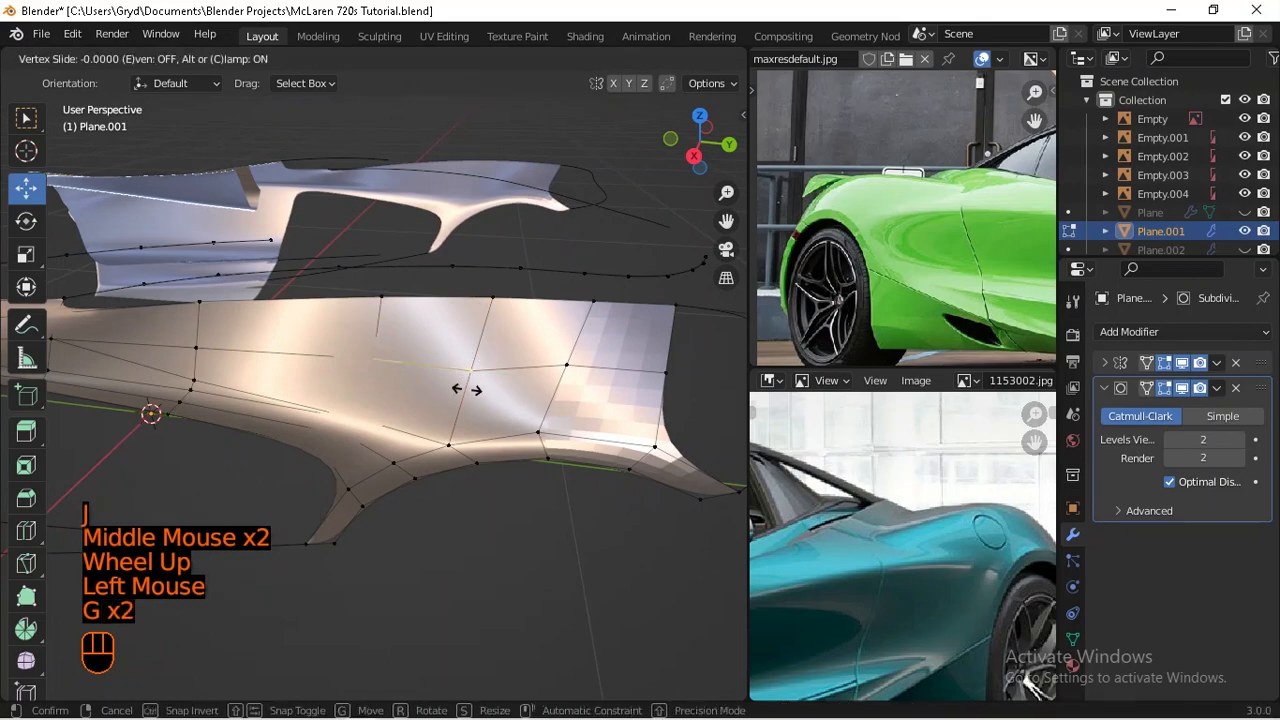
pyautogui.keyDown('shift'); pyautogui.click(510, 322); pyautogui.keyUp('shift')
# Step: Push the selected vertex of the lengthwise loop near the fender's rear outward by about 0.005 m with Shrink/Fatten
pyautogui.moveTo(510, 322); pyautogui.dragTo(437, 332, button='middle')
pyautogui.scroll(1, 503, 346)
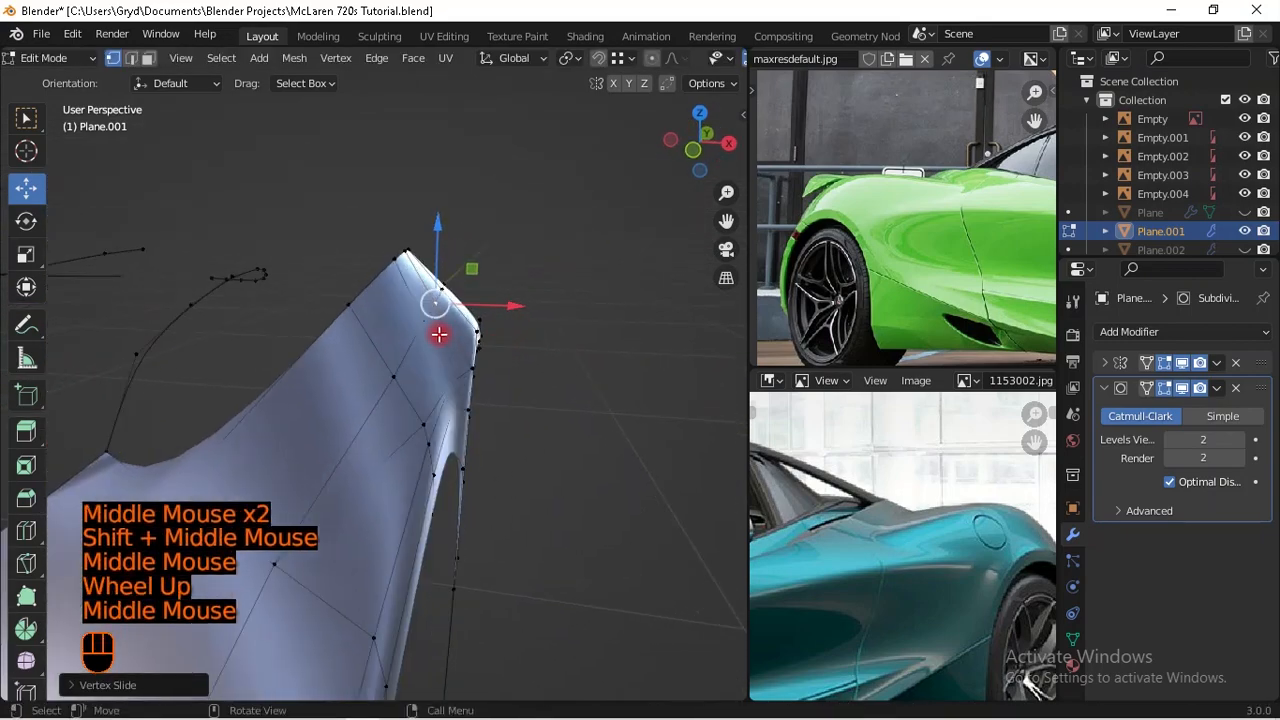
pyautogui.click(437, 332)
pyautogui.moveTo(486, 397); pyautogui.dragTo(479, 376, button='middle')
pyautogui.hotkey('alt', 's')
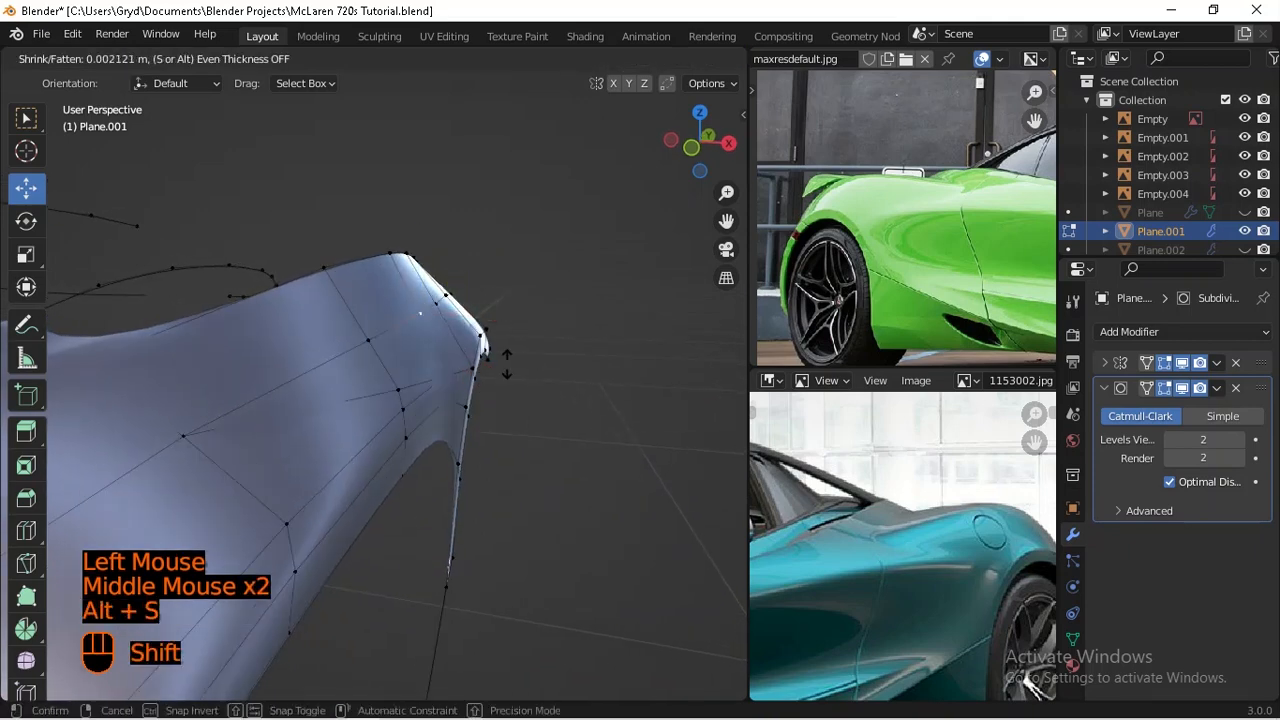
pyautogui.keyDown('shift'); pyautogui.rightClick(507, 362); pyautogui.keyUp('shift')
pyautogui.moveTo(509, 363)
pyautogui.mouseDown(button='middle')
pyautogui.moveTo(531, 366)
pyautogui.moveTo(506, 363)
pyautogui.mouseUp(button='middle')
pyautogui.scroll(1, 531, 366)
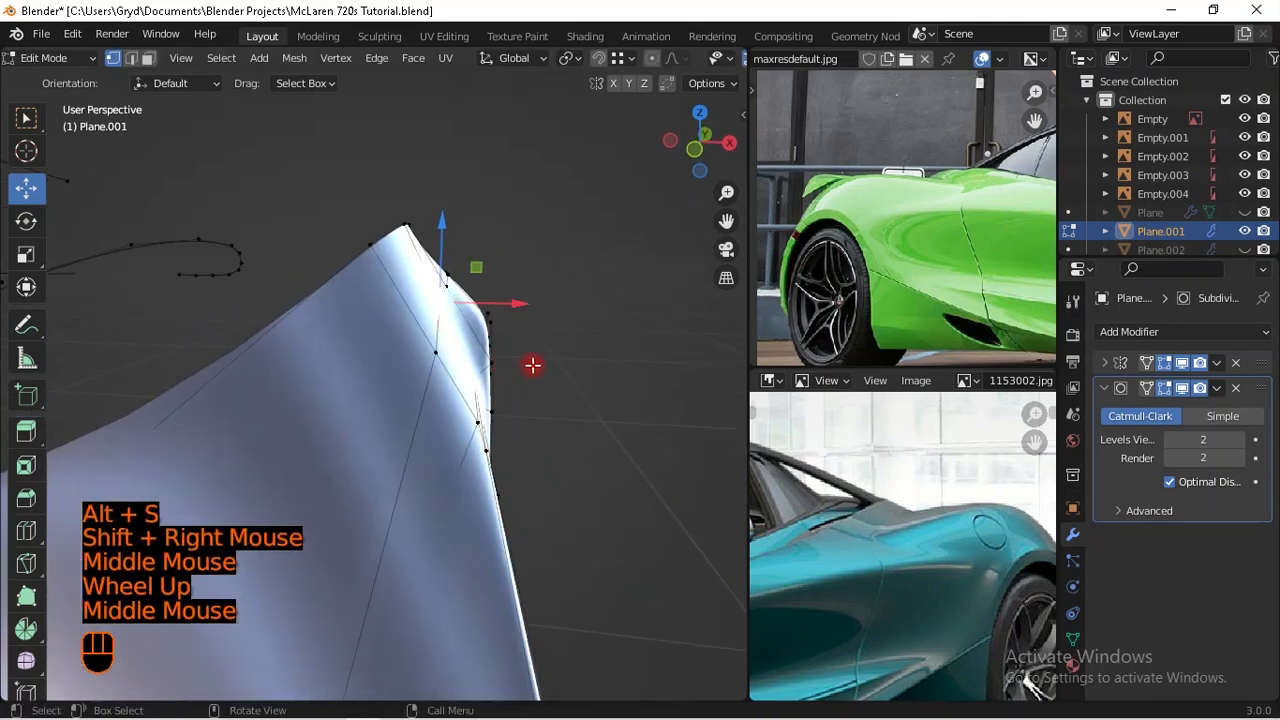
pyautogui.hotkey('alt', 's')
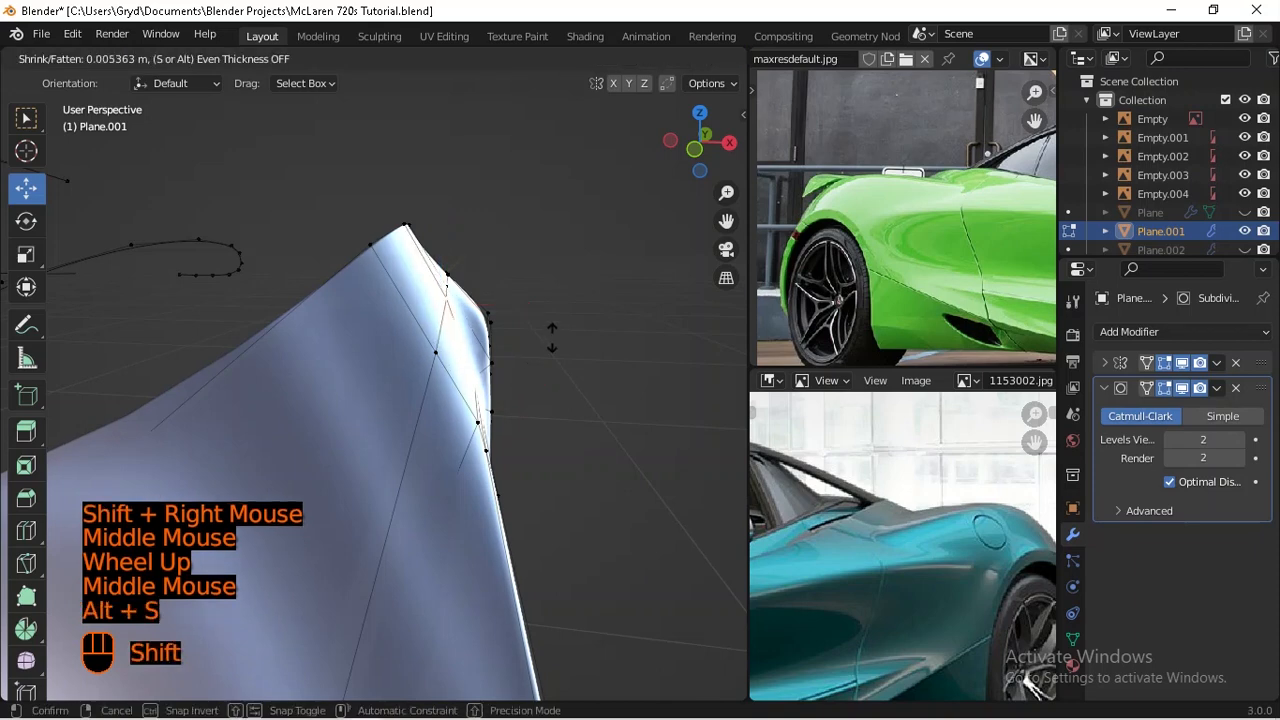
pyautogui.keyDown('shift'); pyautogui.click(559, 325); pyautogui.keyUp('shift')
# Step: Push the neighbouring vertex of the lengthwise loop outward by about 0.003 m with Shrink/Fatten
pyautogui.moveTo(549, 337); pyautogui.dragTo(457, 356, button='middle')
pyautogui.scroll(1, 434, 371)
pyautogui.click(412, 344)
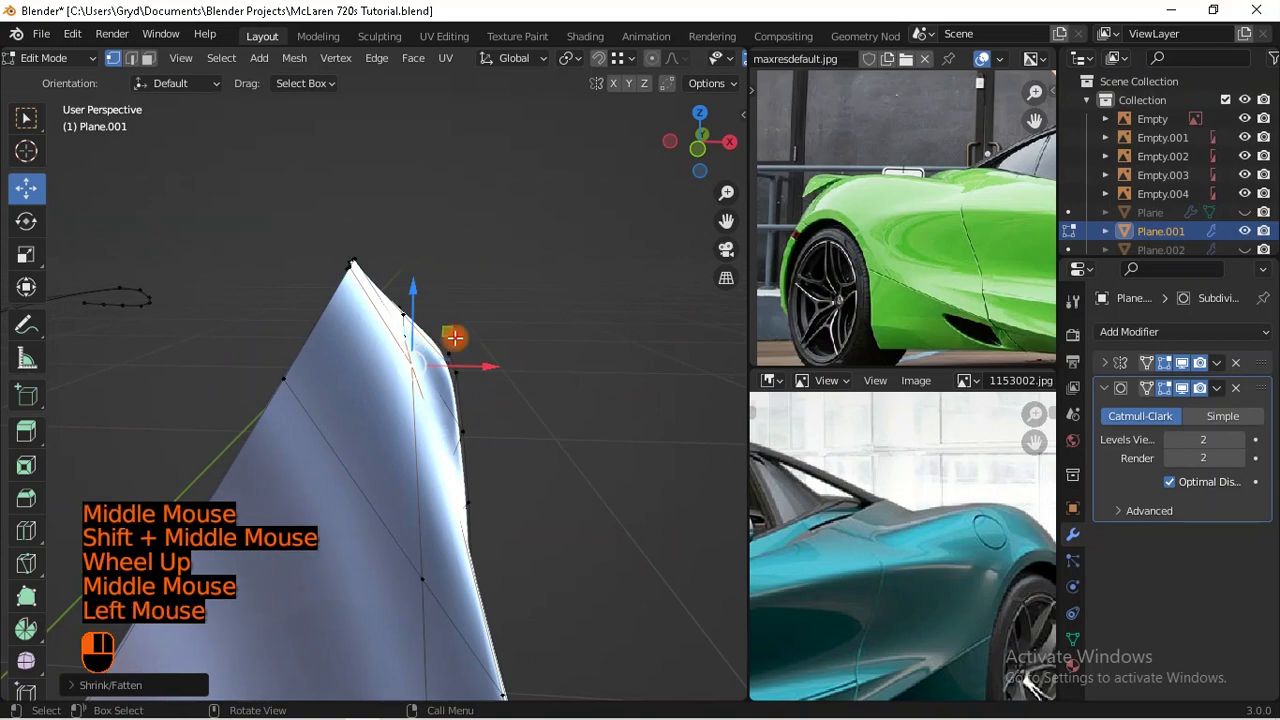
pyautogui.hotkey('alt', 's')
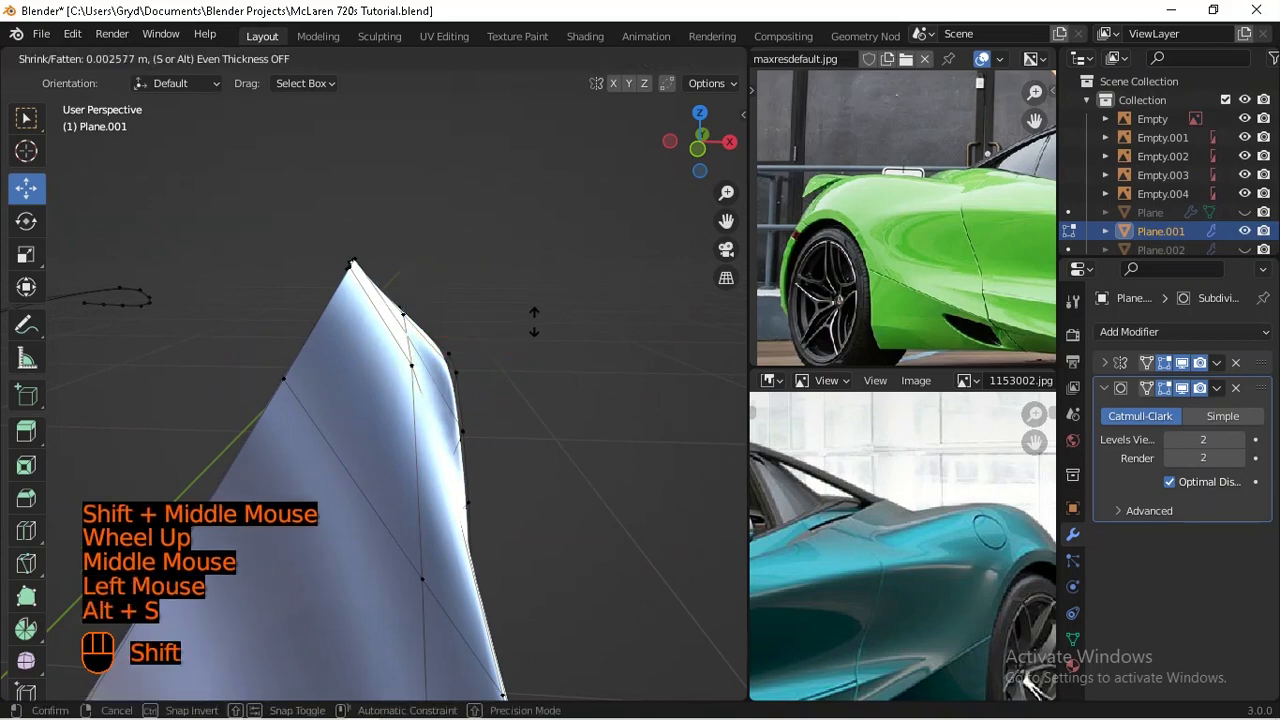
pyautogui.keyDown('shift'); pyautogui.click(536, 312); pyautogui.keyUp('shift')
# Step: Fill the two upper faces between the fender's open rear edge and the rear outline
pyautogui.scroll(-2, 500, 391)
pyautogui.moveTo(500, 391); pyautogui.dragTo(271, 437, button='middle')
pyautogui.keyDown('shift'); pyautogui.moveTo(591, 429); pyautogui.dragTo(494, 423, button='middle'); pyautogui.keyUp('shift')
pyautogui.moveTo(494, 375); pyautogui.dragTo(554, 414, button='middle')
pyautogui.click(500, 360)
pyautogui.keyDown('ctrl'); pyautogui.click(435, 332); pyautogui.keyUp('ctrl')
pyautogui.moveTo(470, 385); pyautogui.dragTo(506, 413, button='middle')
pyautogui.press('f')
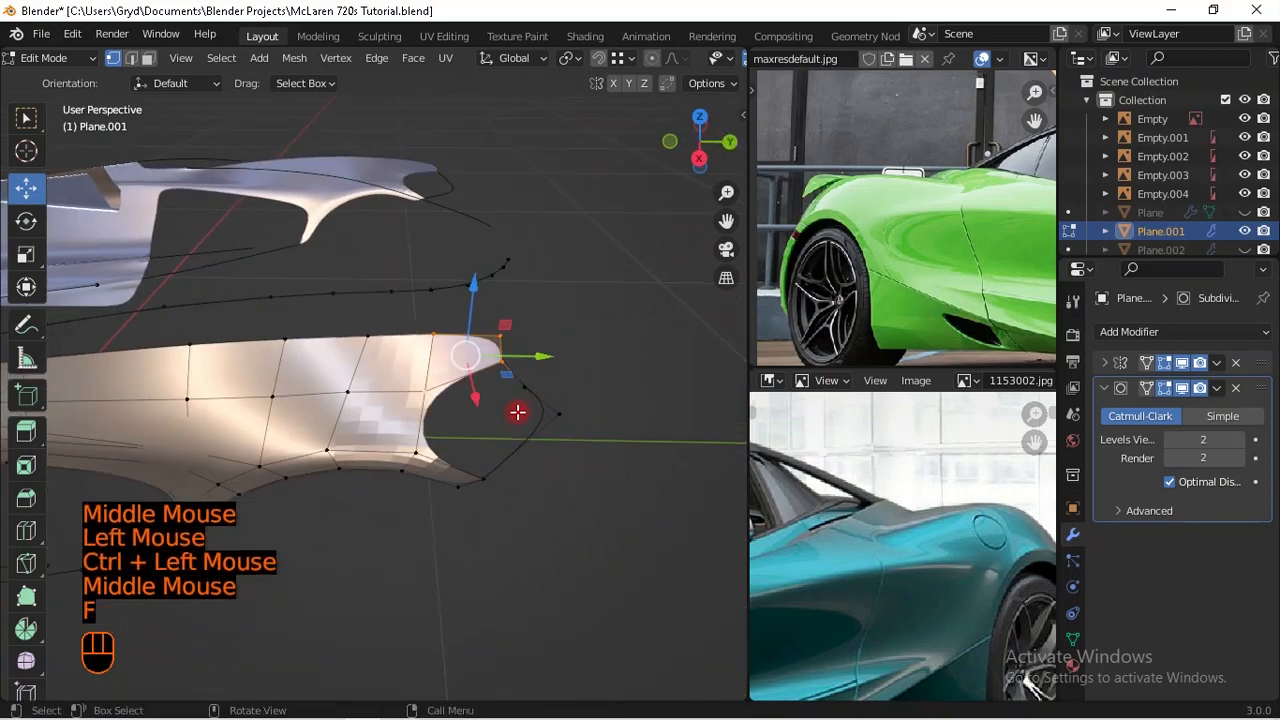
pyautogui.keyDown('ctrl'); pyautogui.click(491, 443); pyautogui.keyUp('ctrl')
pyautogui.scroll(1, 614, 434)
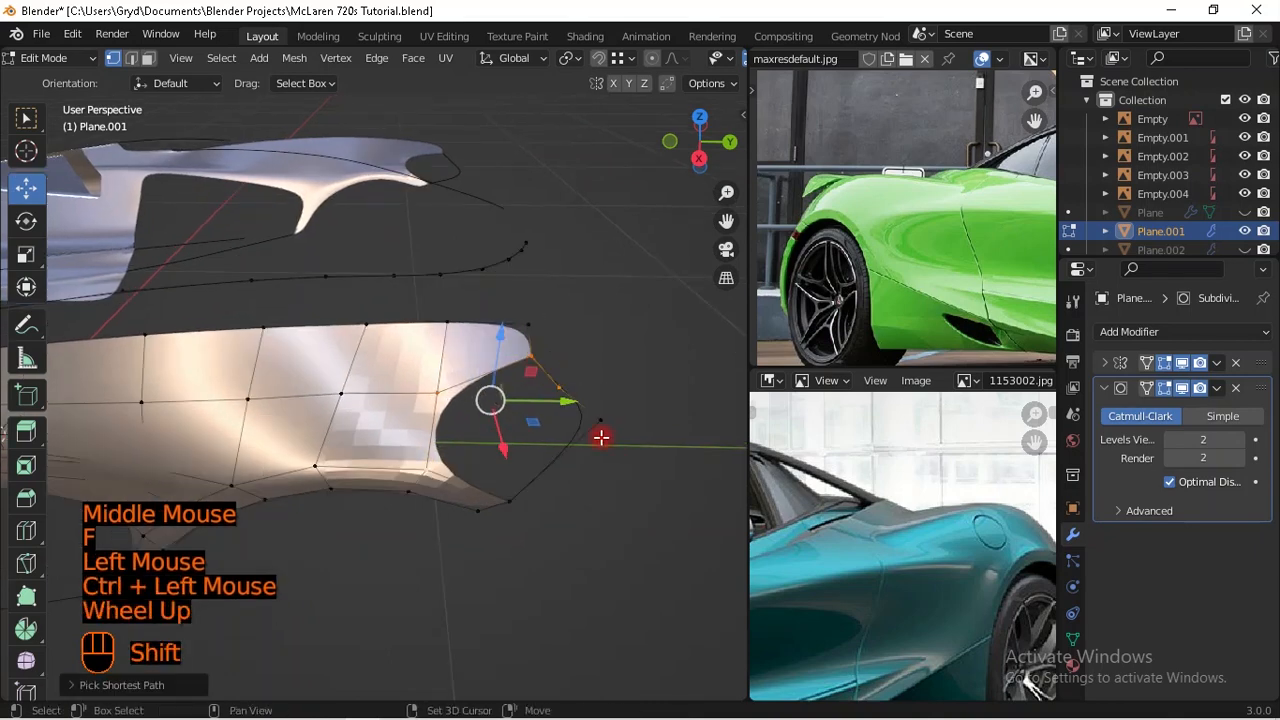
pyautogui.keyDown('shift'); pyautogui.moveTo(614, 434); pyautogui.dragTo(529, 434, button='middle'); pyautogui.keyUp('shift')
pyautogui.press('f')
# Step: Fill the remaining opening between the fender's rear edge and the lower rear outline down to the wheel arch's end
pyautogui.click(449, 507)
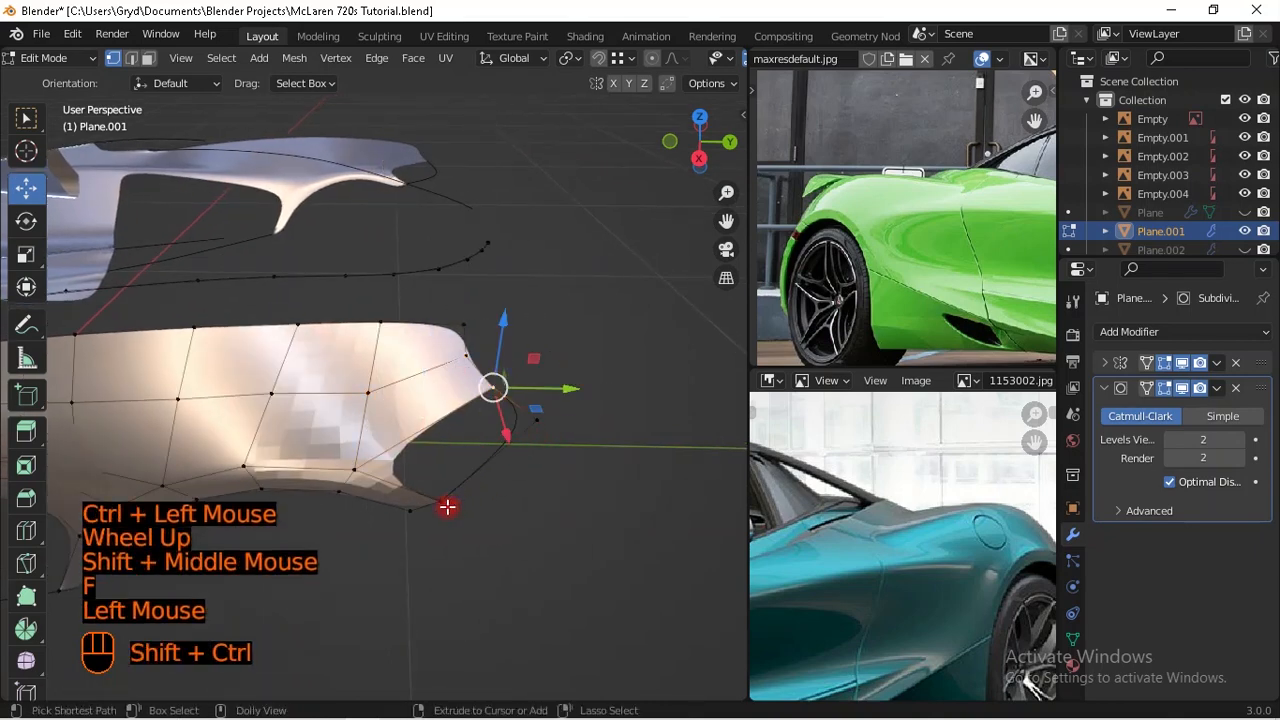
pyautogui.keyDown('ctrl'); pyautogui.keyDown('shift'); pyautogui.click(459, 502); pyautogui.keyUp('shift'); pyautogui.keyUp('ctrl')
pyautogui.moveTo(459, 502); pyautogui.dragTo(423, 409, button='middle')
pyautogui.press('f')
# Step: Apply smooth shading to the fender in Object Mode and return to Edit Mode
pyautogui.scroll(-1, 483, 452)
pyautogui.press('Tab')
pyautogui.rightClick(409, 366)
pyautogui.moveTo(505, 453); pyautogui.dragTo(432, 430, button='middle')
pyautogui.press('Tab')
# Step: Slide the upper ridge vertex ahead of the wheel arch up its crossing edge onto the knife-cut vertex above
pyautogui.scroll(-2, 486, 434)
pyautogui.moveTo(432, 430); pyautogui.dragTo(536, 384, button='middle')
pyautogui.scroll(1, 403, 414)
pyautogui.scroll(1, 406, 412)
pyautogui.scroll(1, 403, 408)
pyautogui.click(468, 334)
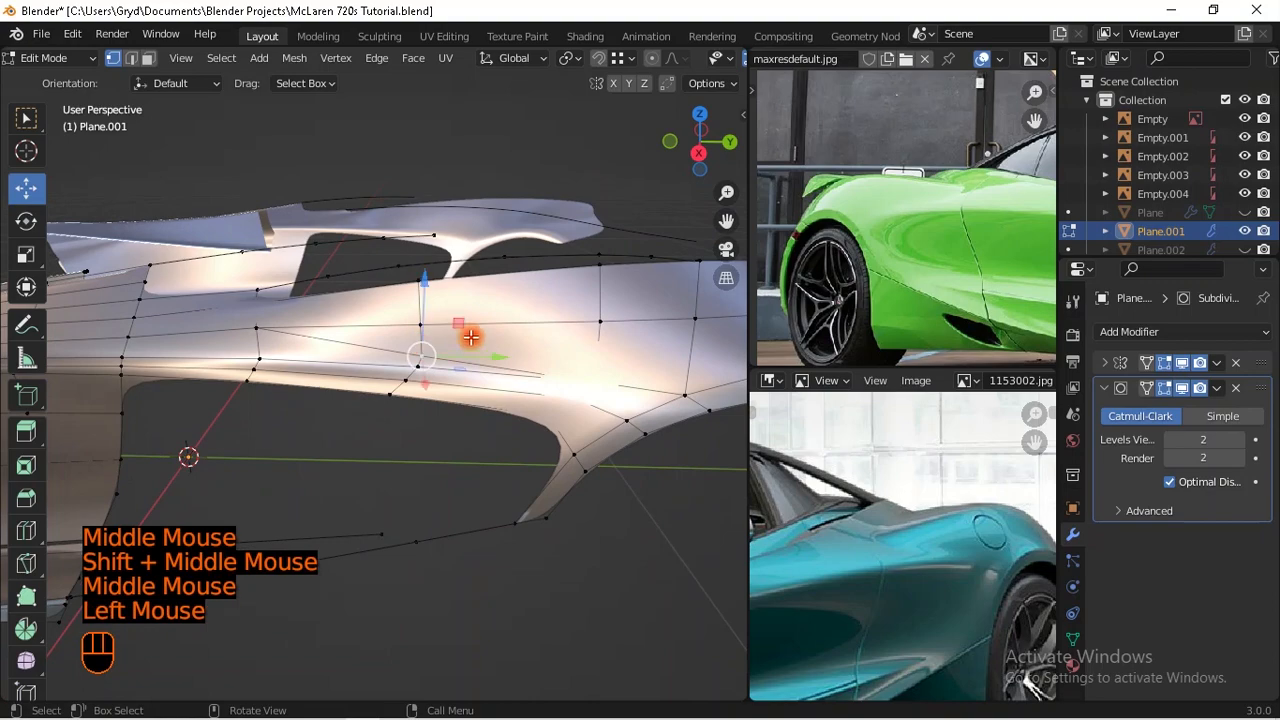
pyautogui.moveTo(468, 334); pyautogui.dragTo(522, 378, button='middle')
pyautogui.scroll(1, 522, 378)
pyautogui.press('g')
pyautogui.press('g')
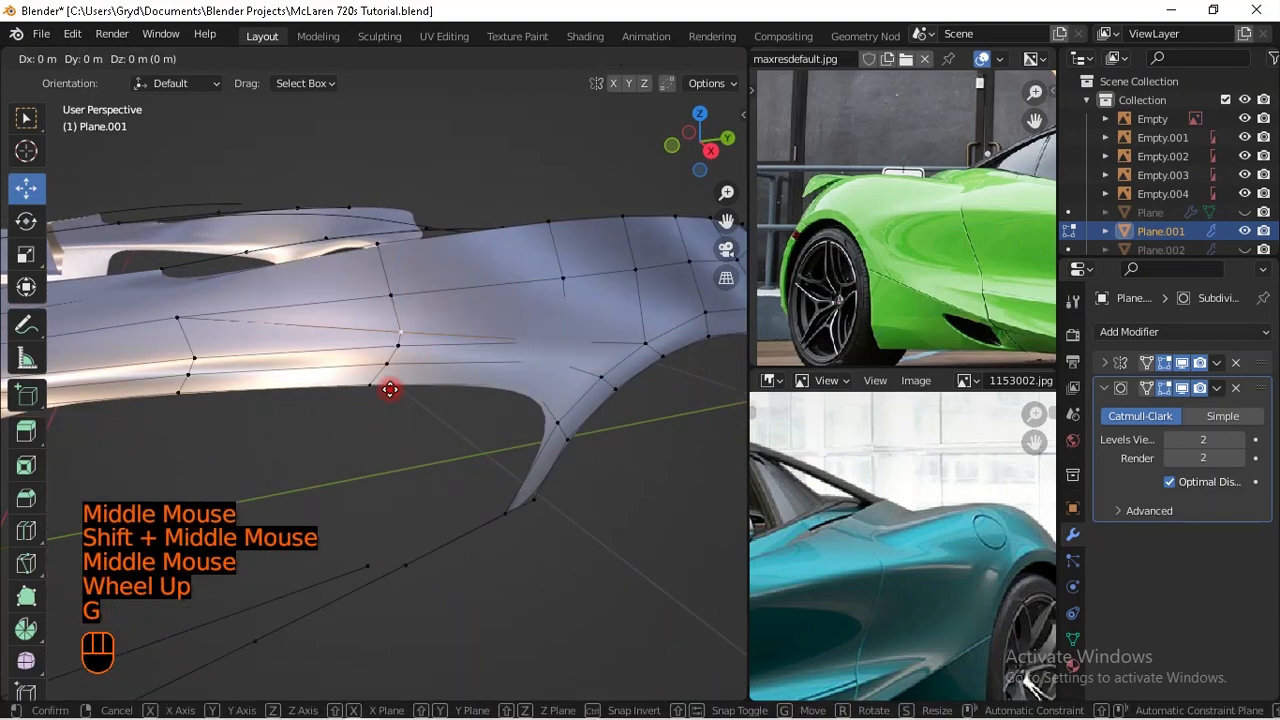
pyautogui.click(390, 280)
pyautogui.moveTo(390, 280); pyautogui.dragTo(432, 349, button='middle')
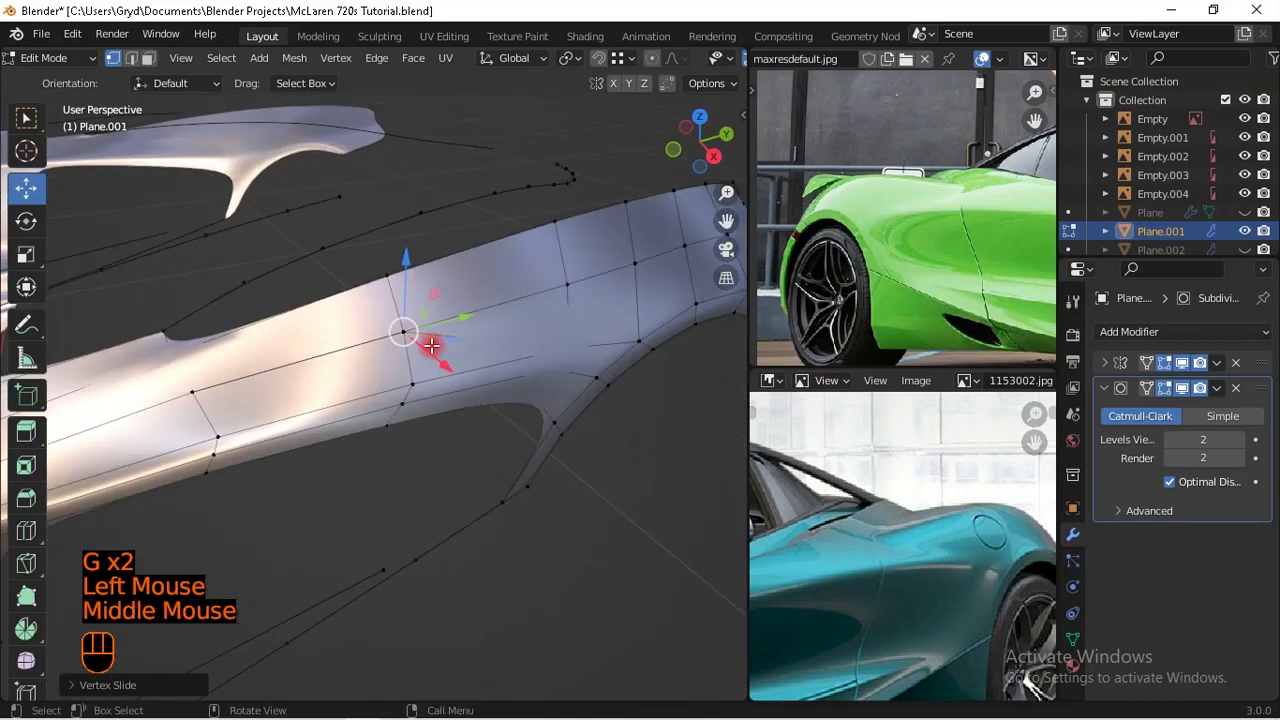
# Step: Merge the overlapping vertices of the whole fender mesh by distance
pyautogui.press('a')
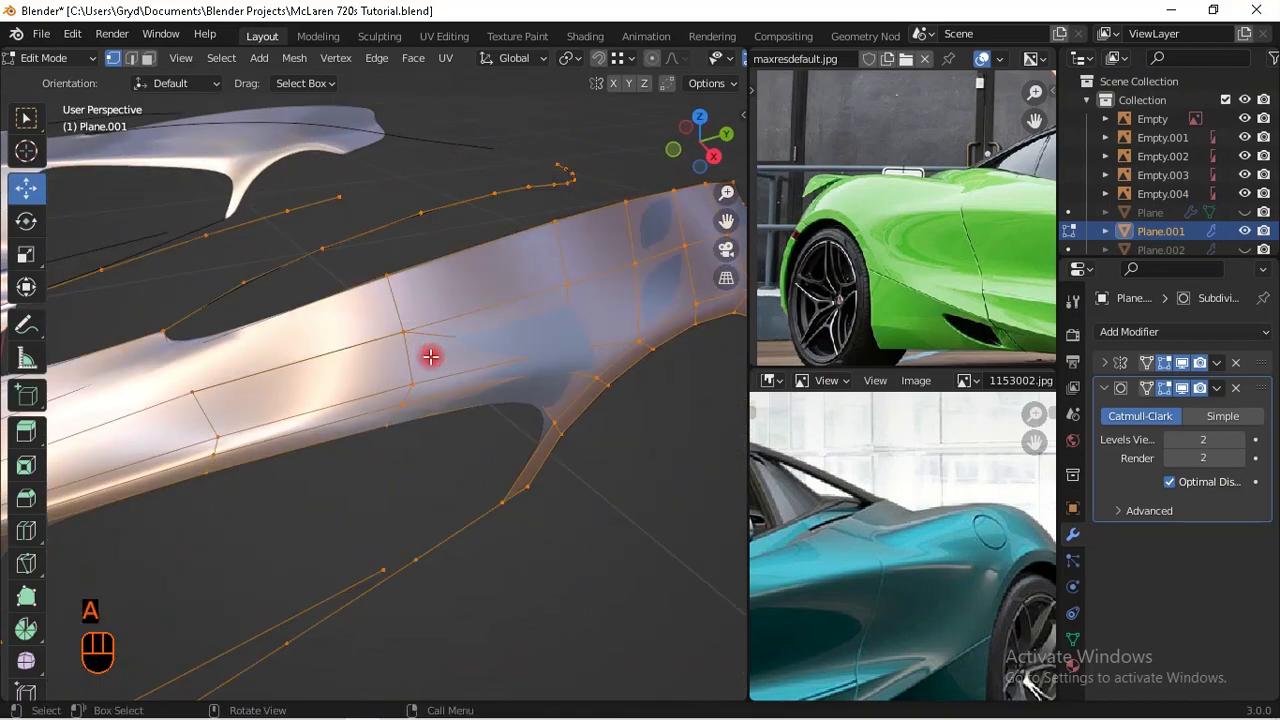
pyautogui.press('m')
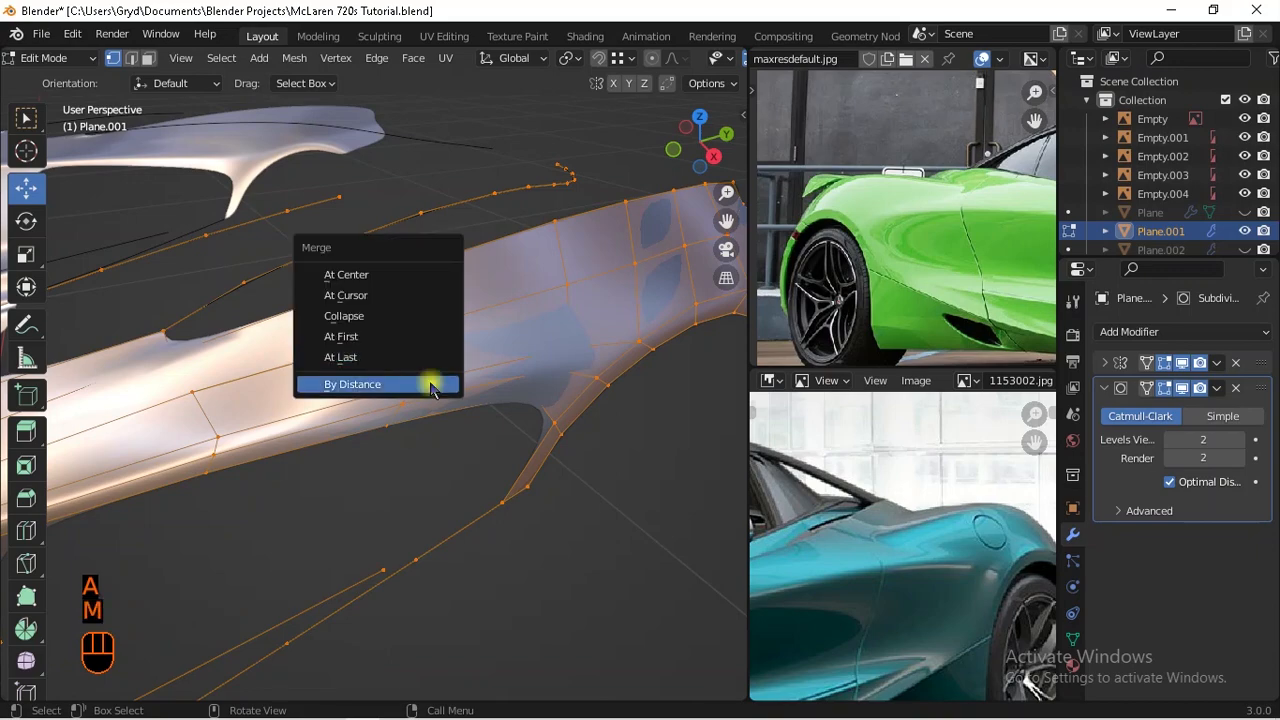
pyautogui.click(432, 389)
# Step: Join the two adjoining faces behind the merged vertex into a single face, using the wireframe display for selection
pyautogui.moveTo(551, 394); pyautogui.dragTo(433, 323, button='middle')
pyautogui.hotkey('shift', 'z')
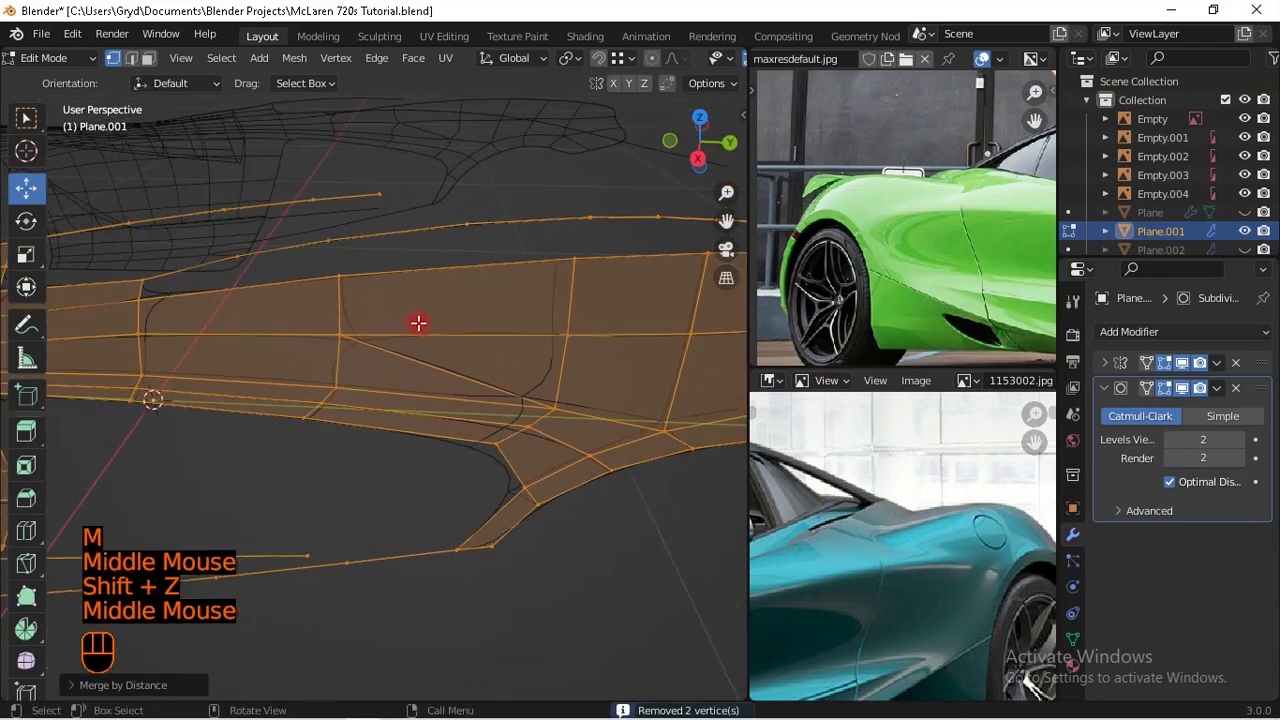
pyautogui.click(568, 329)
pyautogui.keyDown('ctrl'); pyautogui.keyDown('shift'); pyautogui.click(365, 387); pyautogui.keyUp('shift'); pyautogui.keyUp('ctrl')
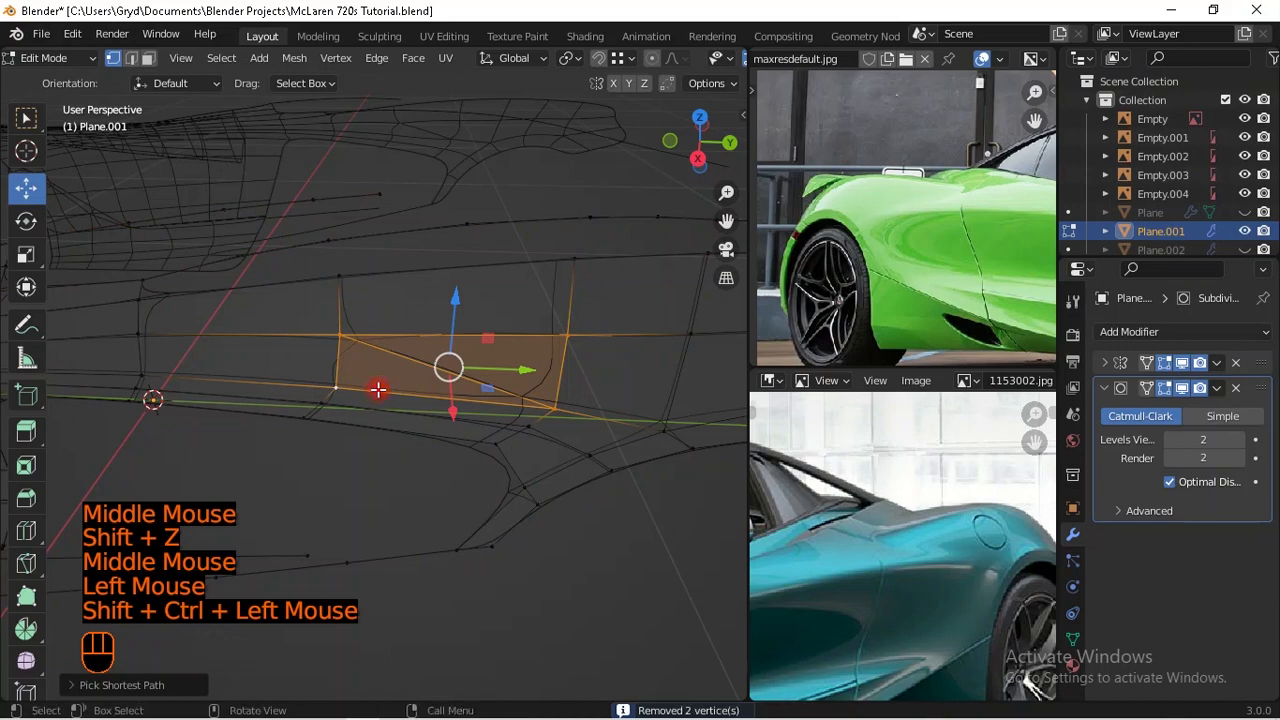
pyautogui.press('f')
pyautogui.hotkey('shift', 'z')
# Step: Examine the fender surface in Object Mode and select a vertex near the side panel's upper edge in Edit Mode
pyautogui.moveTo(420, 449); pyautogui.dragTo(331, 400, button='middle')
pyautogui.press('Tab')
pyautogui.scroll(-2, 486, 414)
pyautogui.press('Tab')
pyautogui.scroll(1, 371, 409)
pyautogui.click(366, 369)
pyautogui.click(310, 428)
pyautogui.scroll(1, 363, 400)
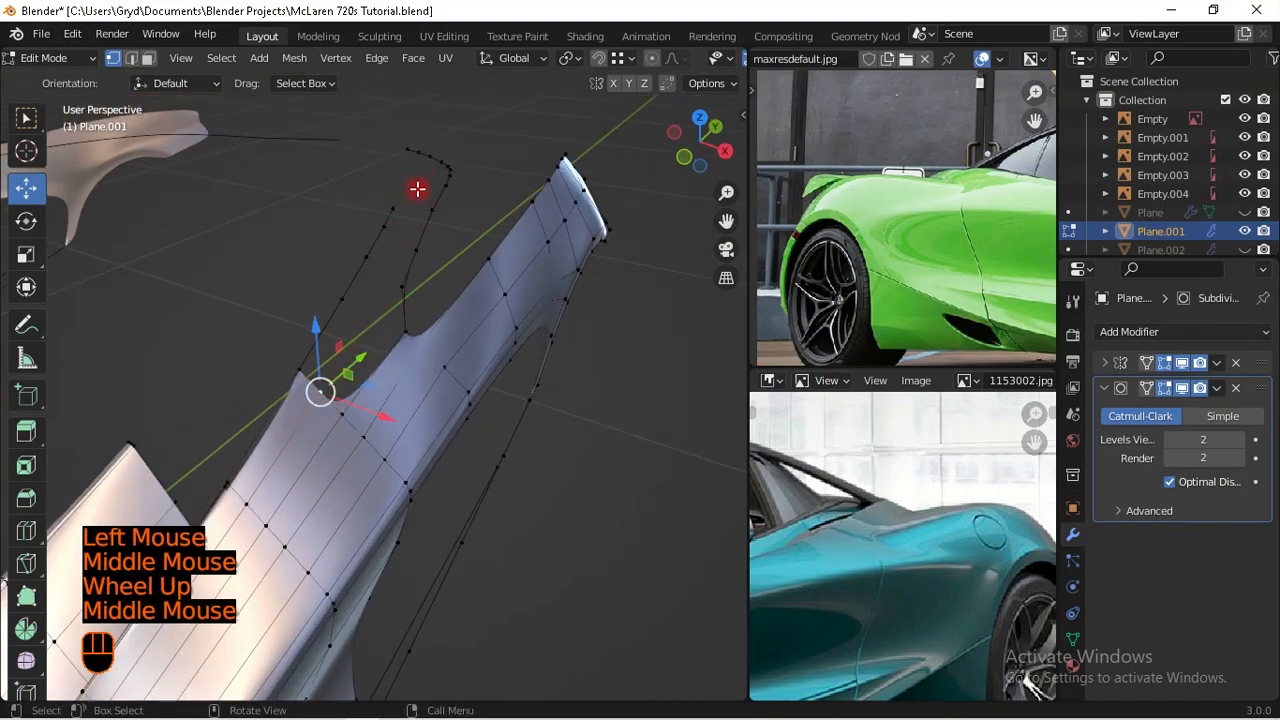
pyautogui.press('KP_7')
pyautogui.keyDown('shift'); pyautogui.moveTo(431, 395); pyautogui.dragTo(457, 397, button='middle'); pyautogui.keyUp('shift')
pyautogui.scroll(1, 423, 449)
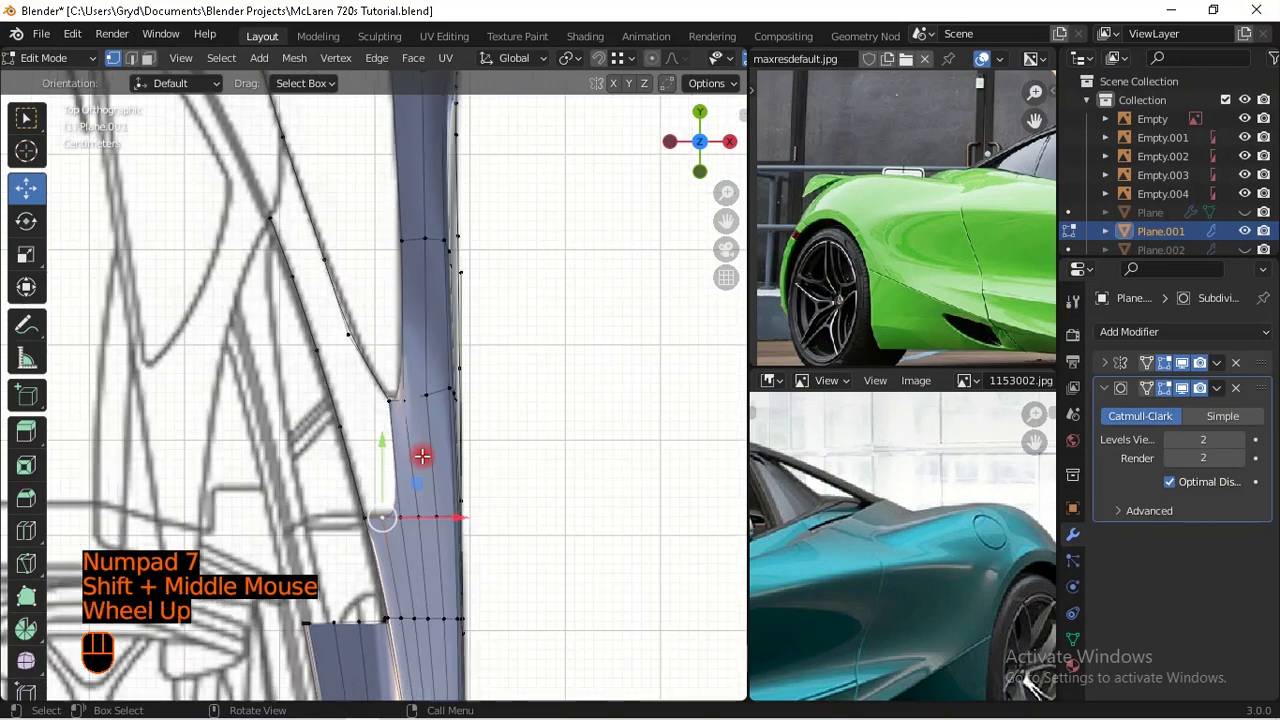
pyautogui.scroll(1, 423, 449)
pyautogui.press('e')
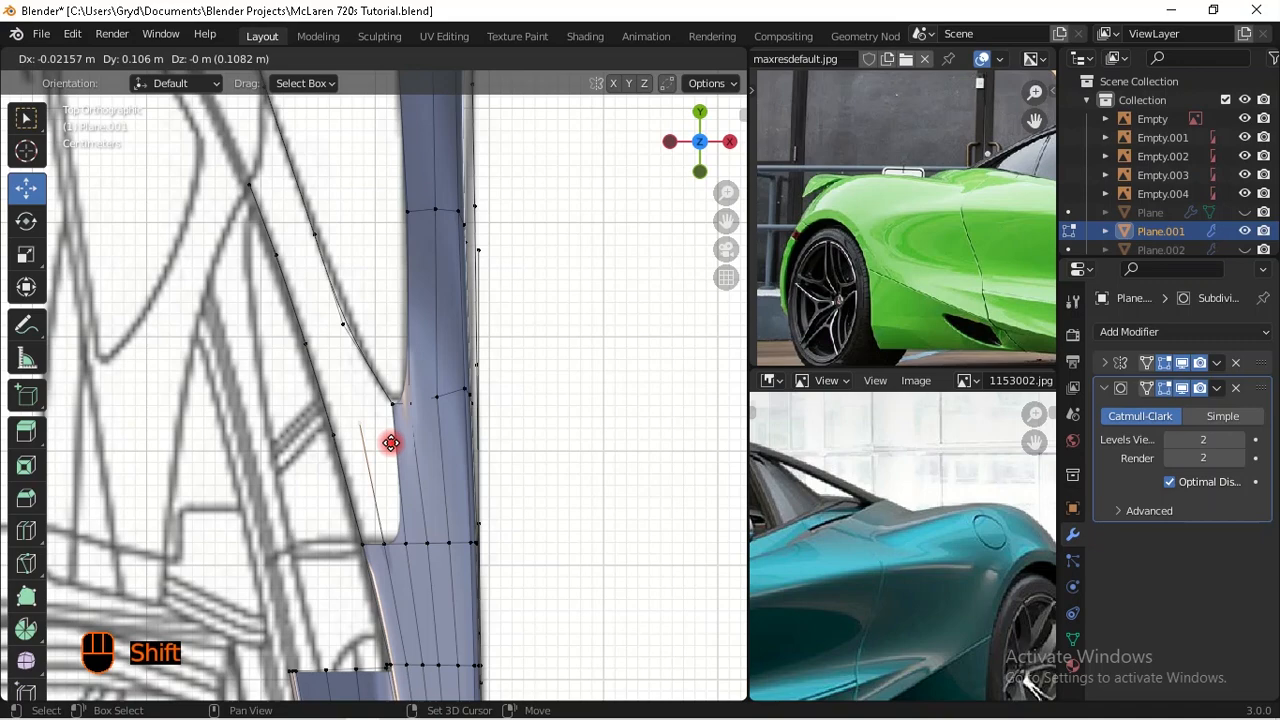
pyautogui.keyDown('shift'); pyautogui.rightClick(391, 443); pyautogui.keyUp('shift')
pyautogui.hotkey('ctrl', 'z')
# Step: Fill the first faces between the side panel's upper edge at the notch and the neighbouring inner outline
pyautogui.keyDown('shift'); pyautogui.moveTo(451, 477); pyautogui.dragTo(405, 466, button='middle'); pyautogui.keyUp('shift')
pyautogui.click(380, 363)
pyautogui.keyDown('ctrl'); pyautogui.click(257, 363); pyautogui.keyUp('ctrl')
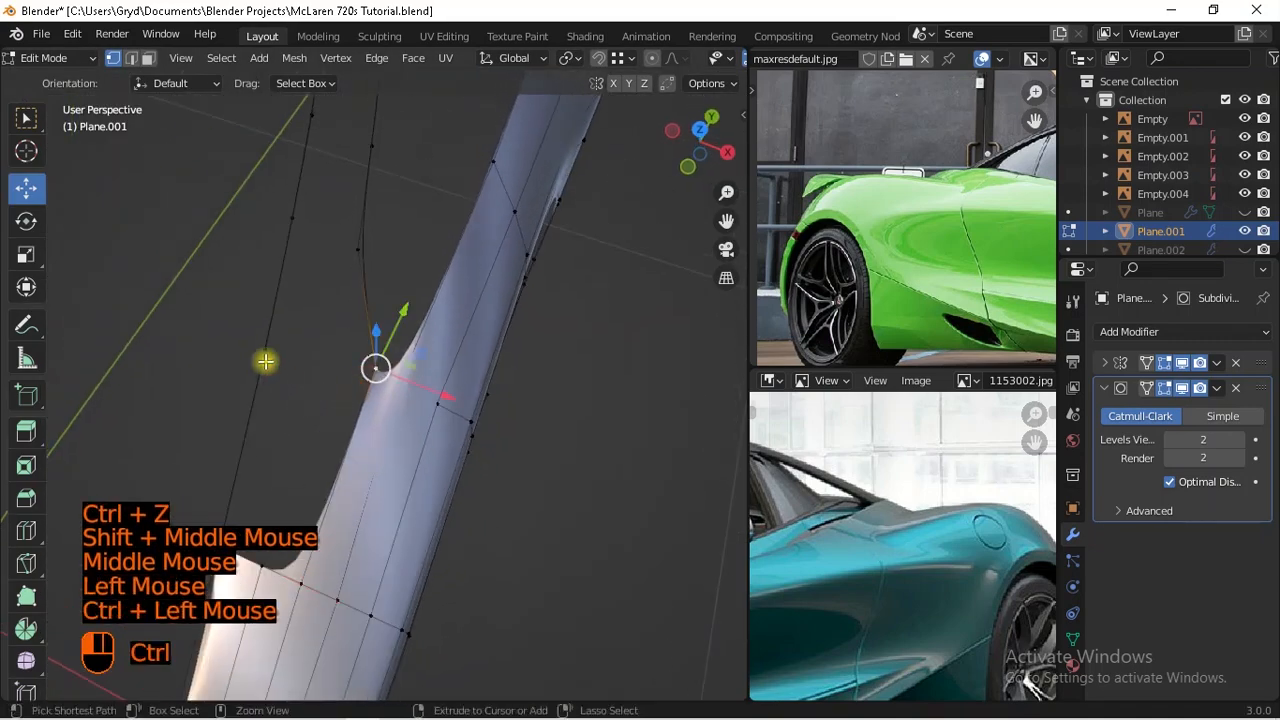
pyautogui.scroll(-2, 423, 377)
pyautogui.moveTo(423, 377); pyautogui.dragTo(360, 323, button='middle')
pyautogui.press('f')
pyautogui.click(329, 234)
pyautogui.keyDown('ctrl'); pyautogui.click(476, 393); pyautogui.keyUp('ctrl')
pyautogui.moveTo(476, 393); pyautogui.dragTo(471, 394, button='middle')
pyautogui.press('f')
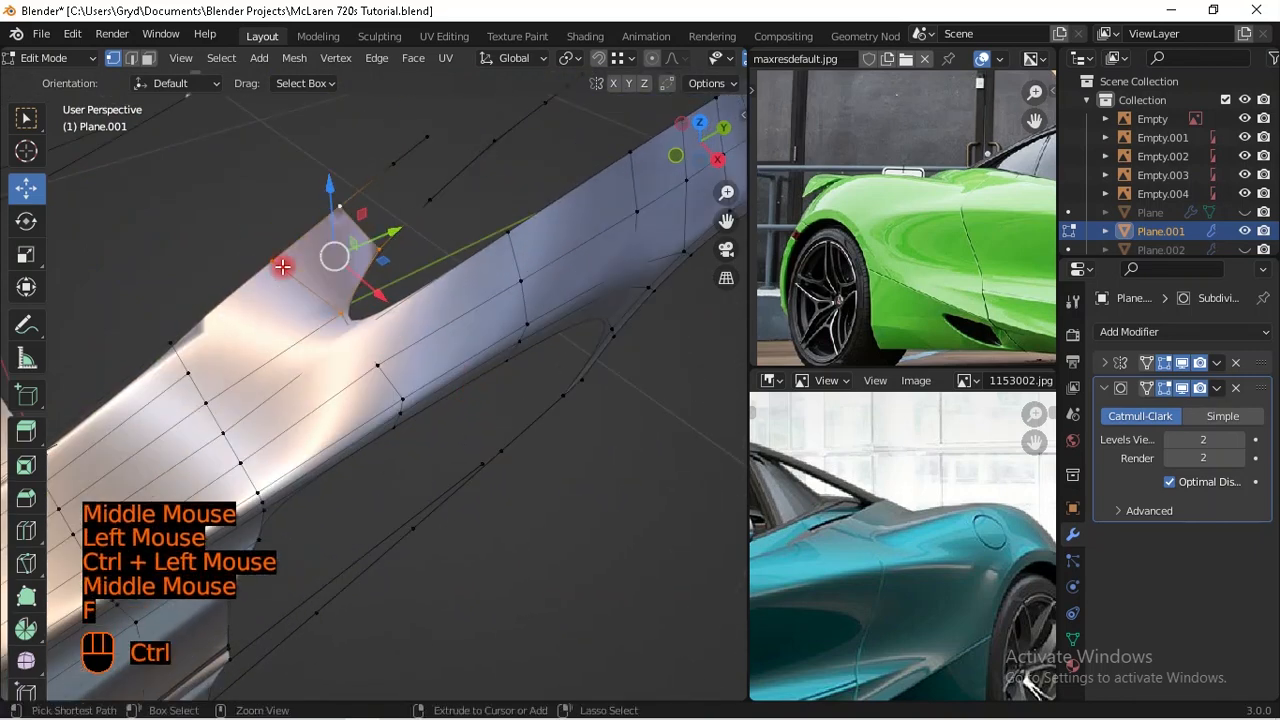
# Step: Fill the remaining faces up to the inner branch's tip and add a centred loop cut along the branch
pyautogui.keyDown('ctrl'); pyautogui.click(319, 297); pyautogui.keyUp('ctrl')
pyautogui.moveTo(490, 347); pyautogui.dragTo(408, 314, button='middle')
pyautogui.press('f')
pyautogui.press('f')
pyautogui.hotkey('ctrl', 'r')
pyautogui.rightClick(371, 271)
# Step: Slide the loop cut's end vertex along the branch's tip edge, working in top-view wireframe
pyautogui.press('KP_7')
pyautogui.scroll(1, 408, 224)
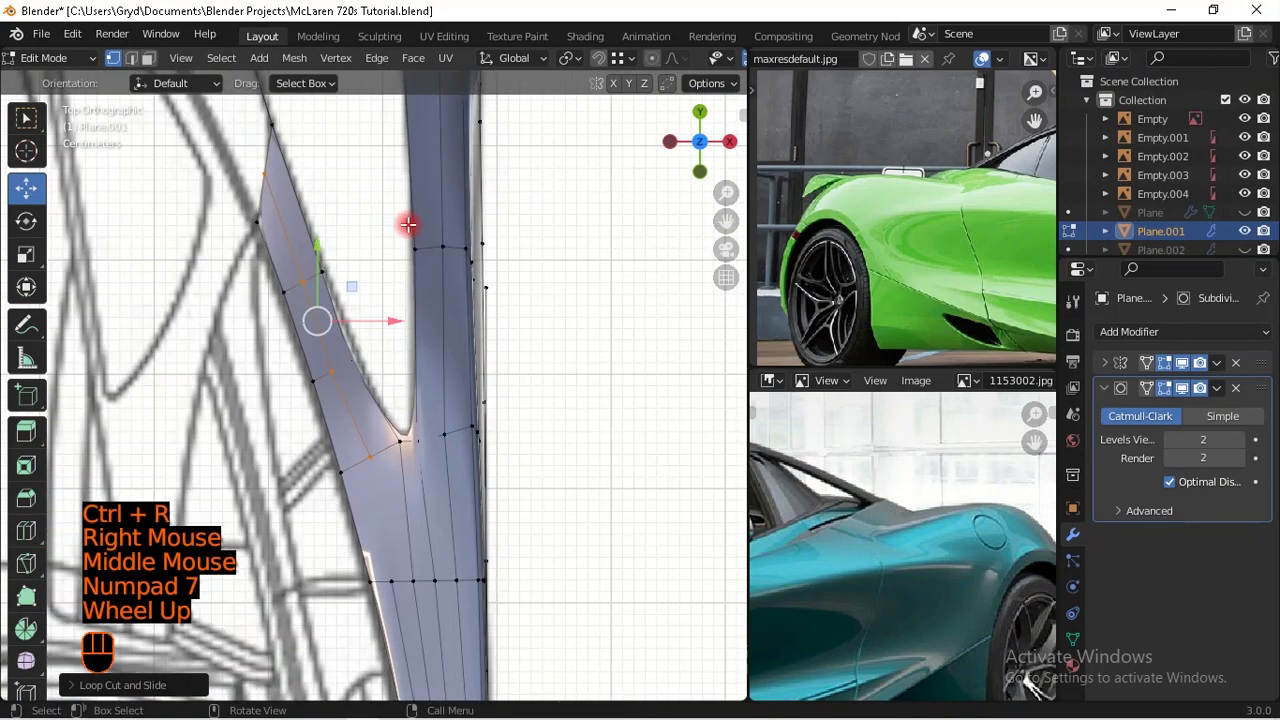
pyautogui.keyDown('shift'); pyautogui.moveTo(408, 224); pyautogui.dragTo(431, 374, button='middle'); pyautogui.keyUp('shift')
pyautogui.scroll(1, 334, 314)
pyautogui.hotkey('shift', 'z')
pyautogui.scroll(2, 320, 314)
pyautogui.click(325, 284)
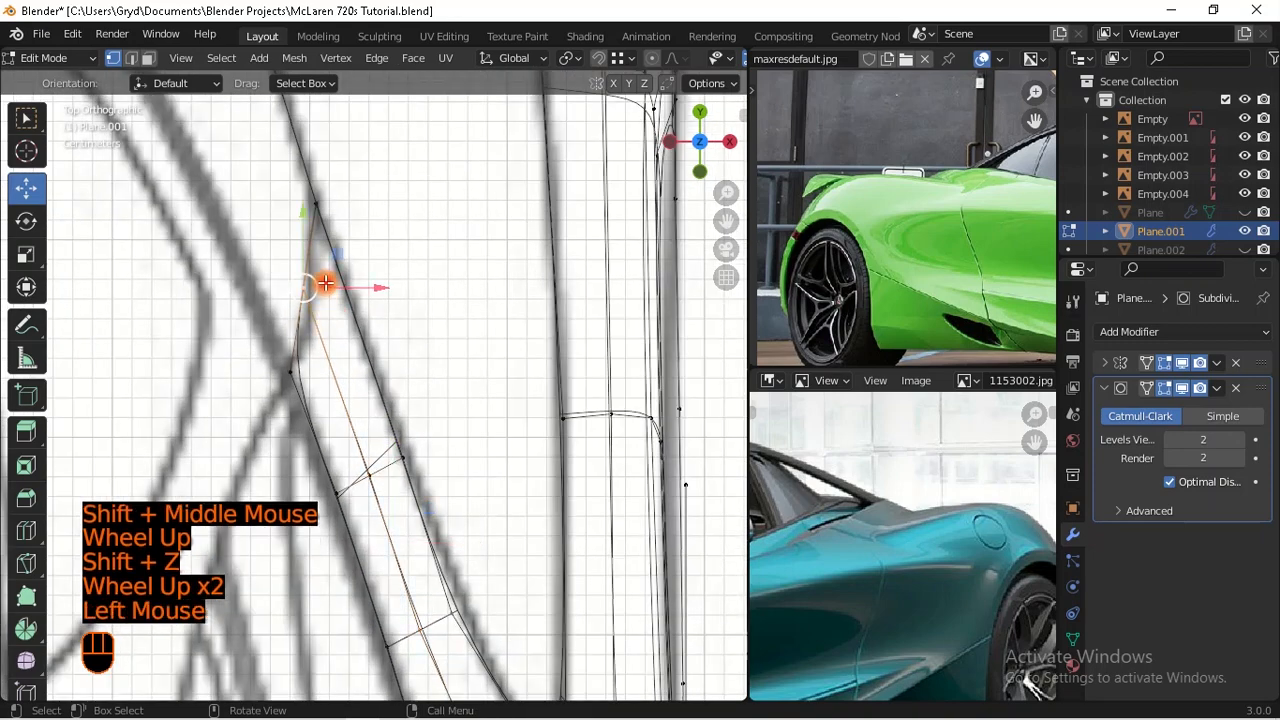
pyautogui.scroll(1, 326, 284)
pyautogui.press('g')
pyautogui.press('g')
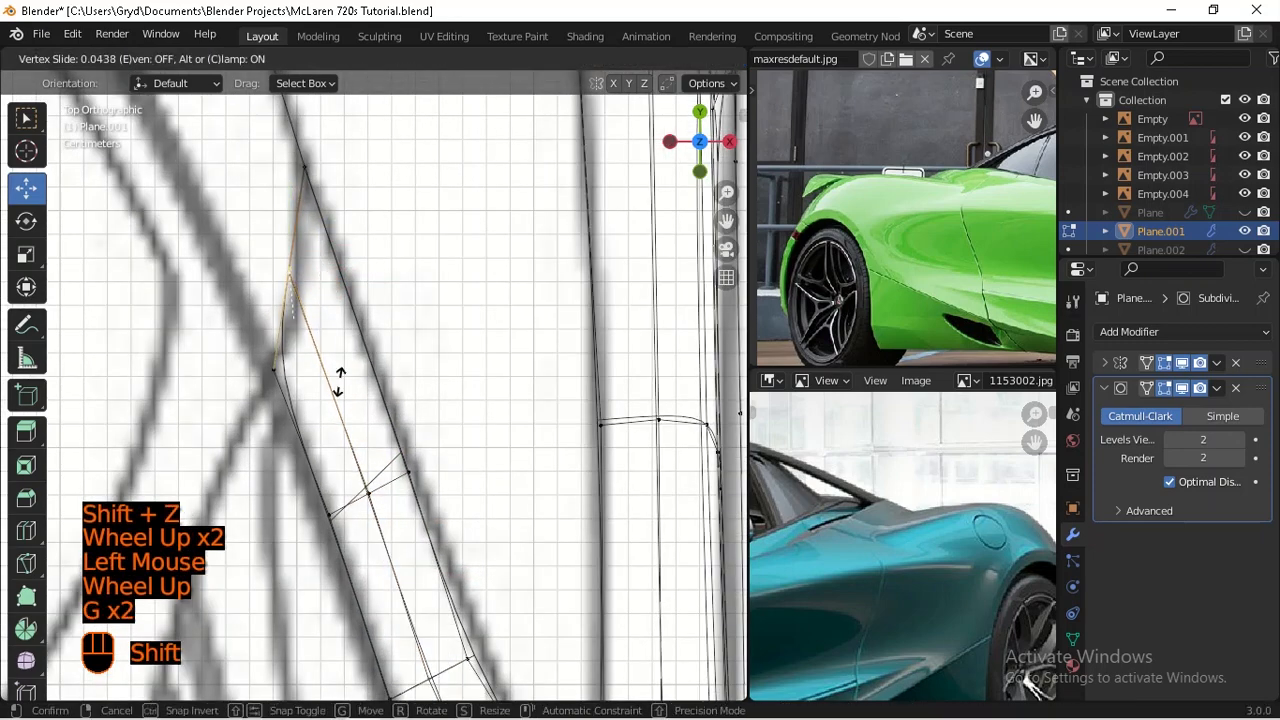
pyautogui.keyDown('shift'); pyautogui.click(421, 660); pyautogui.keyUp('shift')
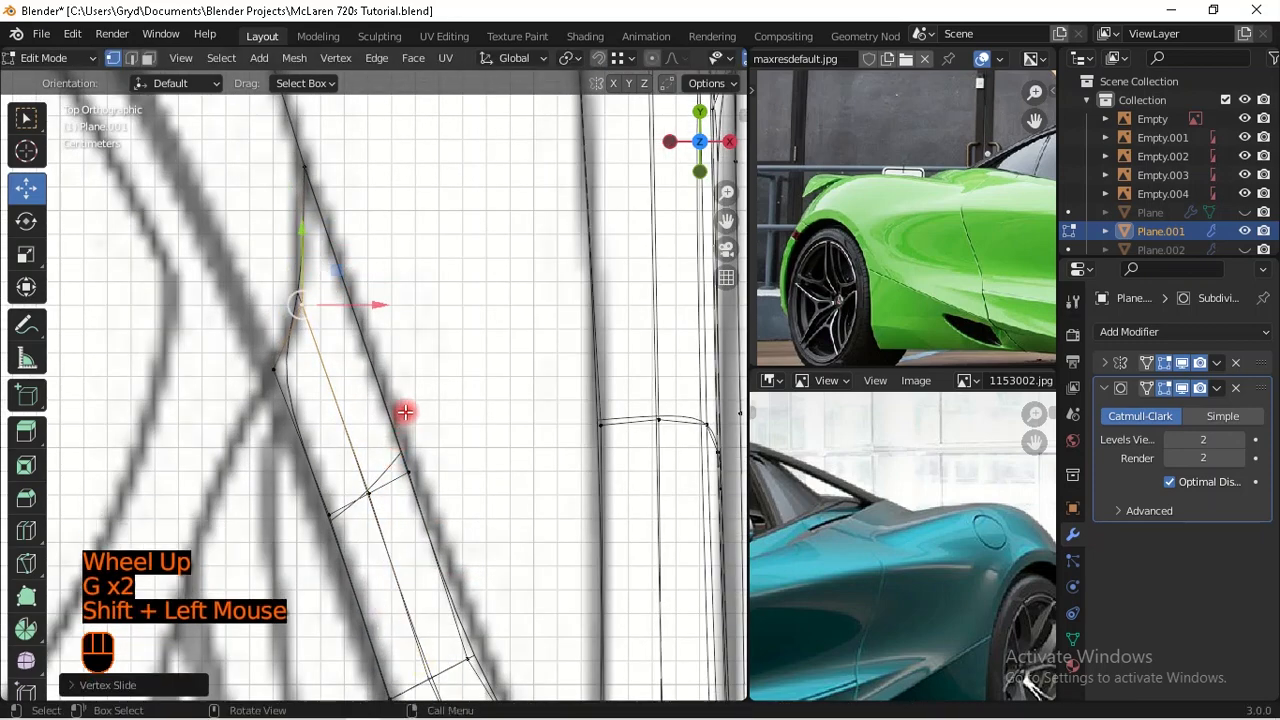
# Step: Examine the newly filled inner branch from several angles in Edit Mode and Object Mode
pyautogui.scroll(-2, 463, 526)
pyautogui.keyDown('shift'); pyautogui.moveTo(463, 526); pyautogui.dragTo(700, 424, button='middle'); pyautogui.keyUp('shift')
pyautogui.scroll(-1, 420, 300)
pyautogui.moveTo(862, 497); pyautogui.dragTo(858, 541, button='middle')
pyautogui.scroll(-1, 616, 465)
pyautogui.moveTo(616, 465)
pyautogui.mouseDown(button='middle')
pyautogui.moveTo(540, 406)
pyautogui.moveTo(609, 366)
pyautogui.moveTo(563, 400)
pyautogui.mouseUp(button='middle')
pyautogui.hotkey('shift', 'z')
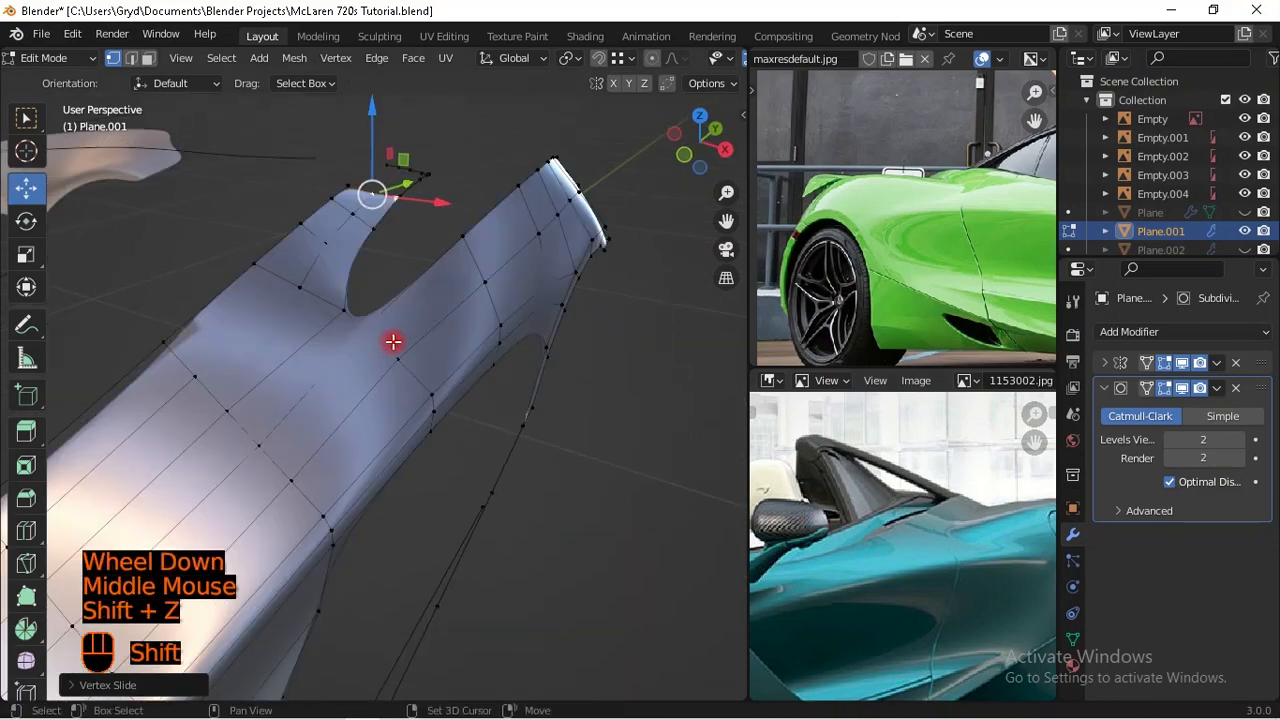
pyautogui.moveTo(393, 342); pyautogui.dragTo(294, 300, button='middle')
pyautogui.keyDown('shift'); pyautogui.click(226, 377); pyautogui.keyUp('shift')
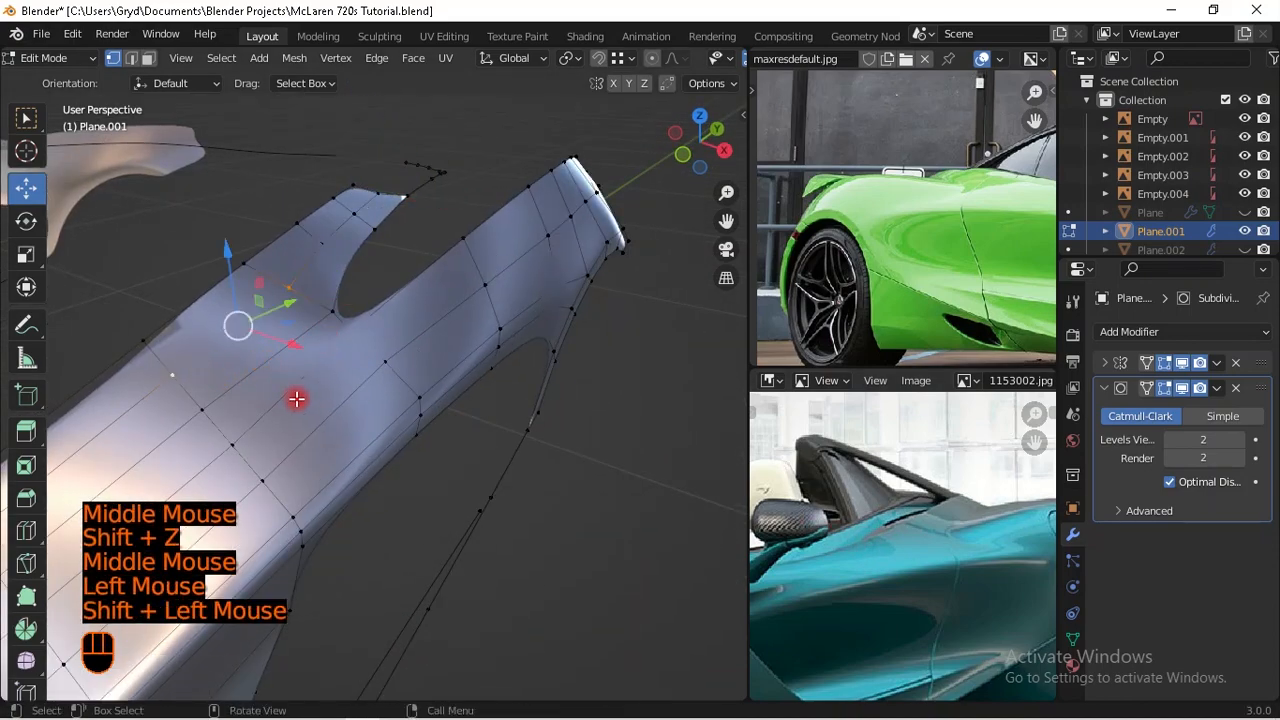
pyautogui.scroll(-2, 286, 414)
pyautogui.moveTo(409, 314); pyautogui.dragTo(363, 349, button='middle')
pyautogui.press('Tab')
pyautogui.moveTo(455, 358); pyautogui.dragTo(300, 363, button='middle')
pyautogui.press('Tab')
# Step: Shrink/Fatten a vertex on the inner branch's notch-side edge slightly along its normal
pyautogui.scroll(2, 366, 306)
pyautogui.hotkey('shift', 'z')
pyautogui.moveTo(366, 306); pyautogui.dragTo(383, 270, button='middle')
pyautogui.hotkey('shift', 'z')
pyautogui.scroll(1, 380, 309)
pyautogui.click(346, 252)
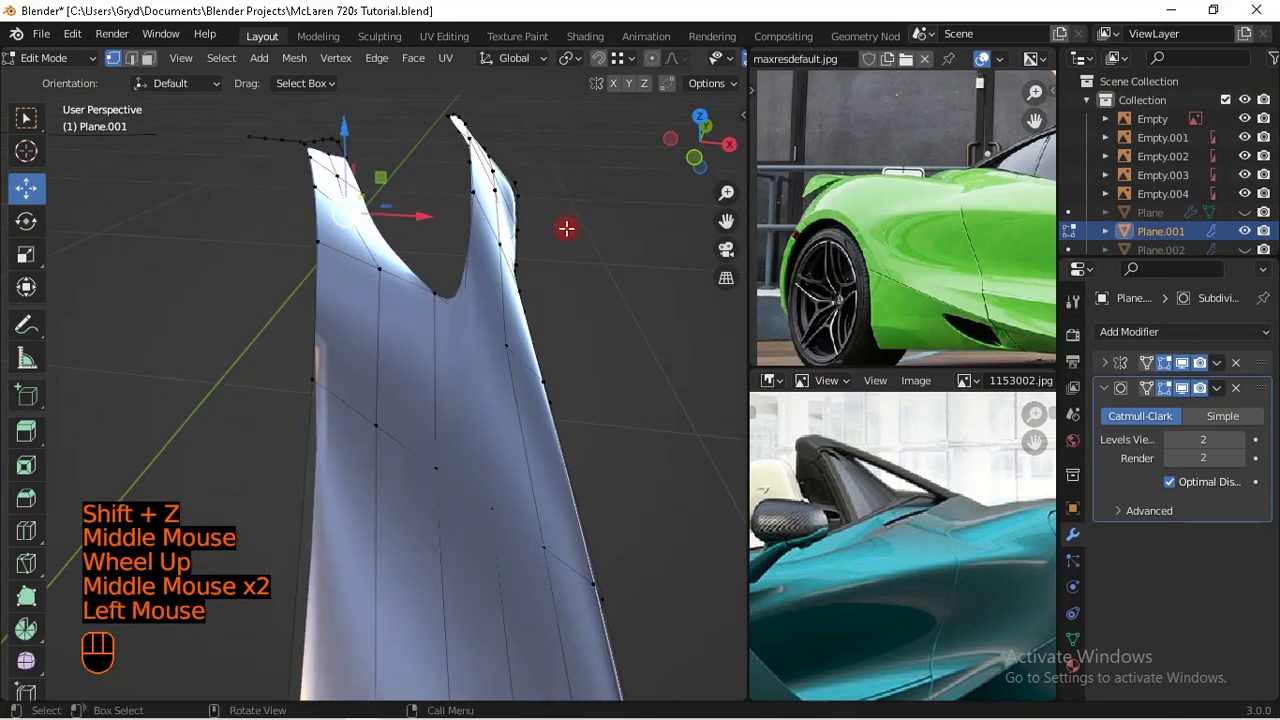
pyautogui.hotkey('alt', 's')
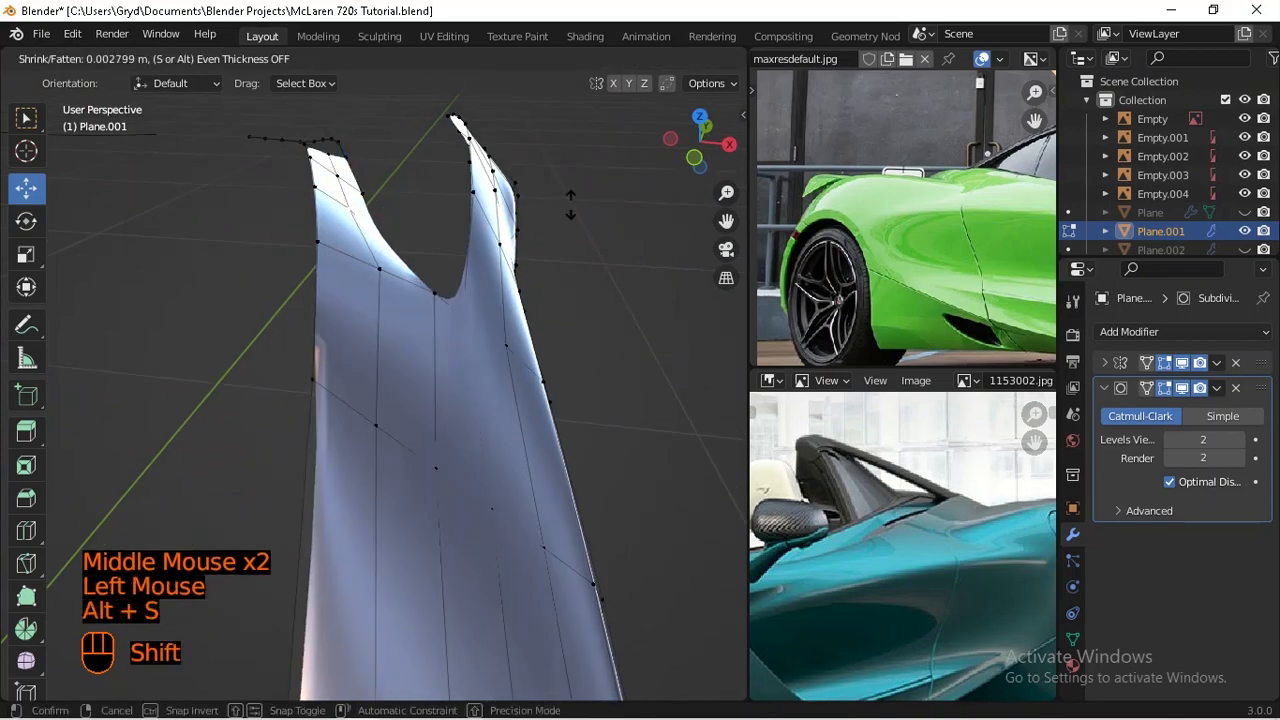
pyautogui.keyDown('shift'); pyautogui.click(570, 204); pyautogui.keyUp('shift')
# Step: Fill a face across the notch between the inner branch and the main fender strip
pyautogui.scroll(-1, 563, 263)
pyautogui.moveTo(563, 263); pyautogui.dragTo(329, 381, button='middle')
pyautogui.scroll(-1, 478, 365)
pyautogui.scroll(2, 394, 363)
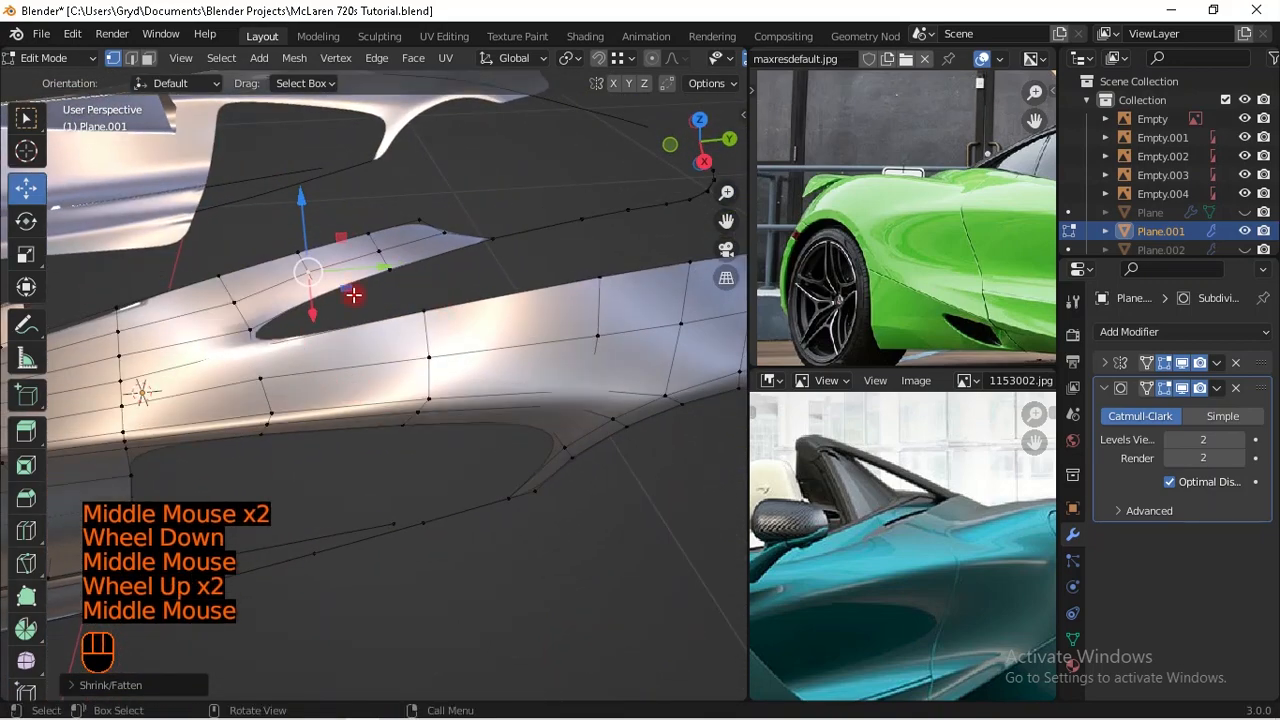
pyautogui.moveTo(353, 295); pyautogui.dragTo(398, 278, button='middle')
pyautogui.click(398, 278)
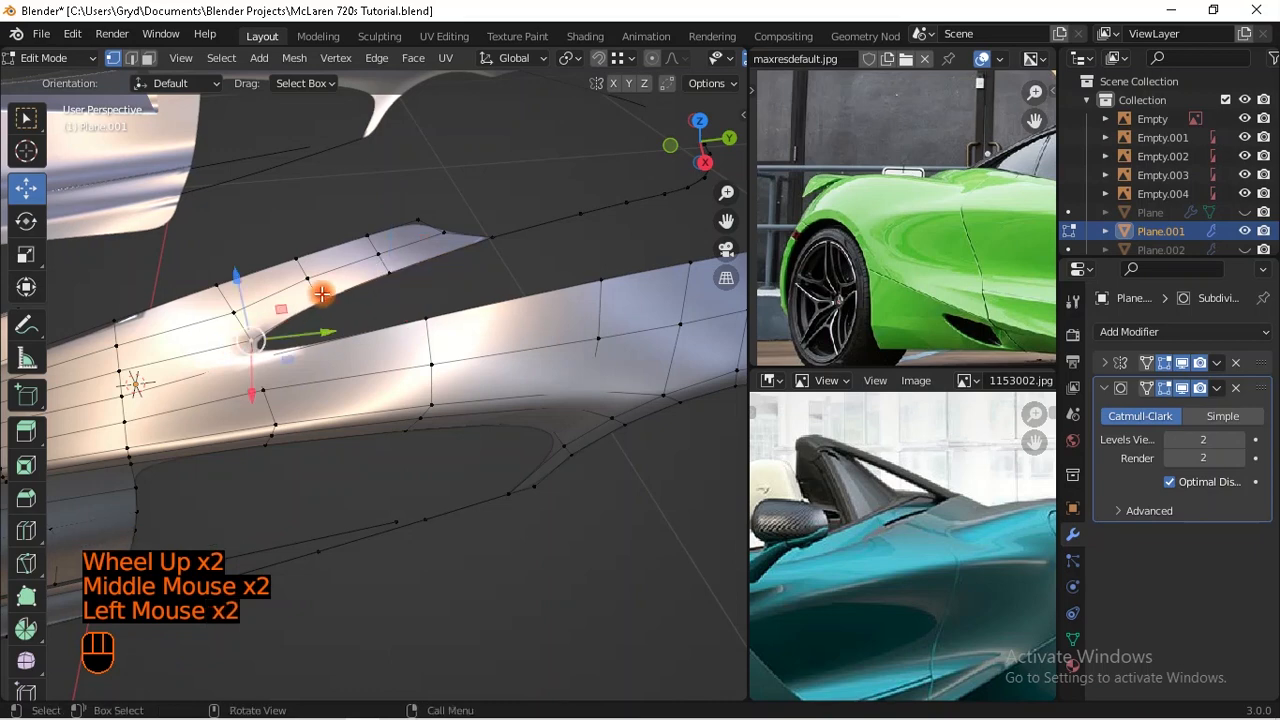
pyautogui.keyDown('ctrl'); pyautogui.click(374, 276); pyautogui.keyUp('ctrl')
pyautogui.moveTo(414, 316); pyautogui.dragTo(437, 337, button='middle')
pyautogui.keyDown('ctrl'); pyautogui.click(391, 277); pyautogui.keyUp('ctrl')
pyautogui.press('f')
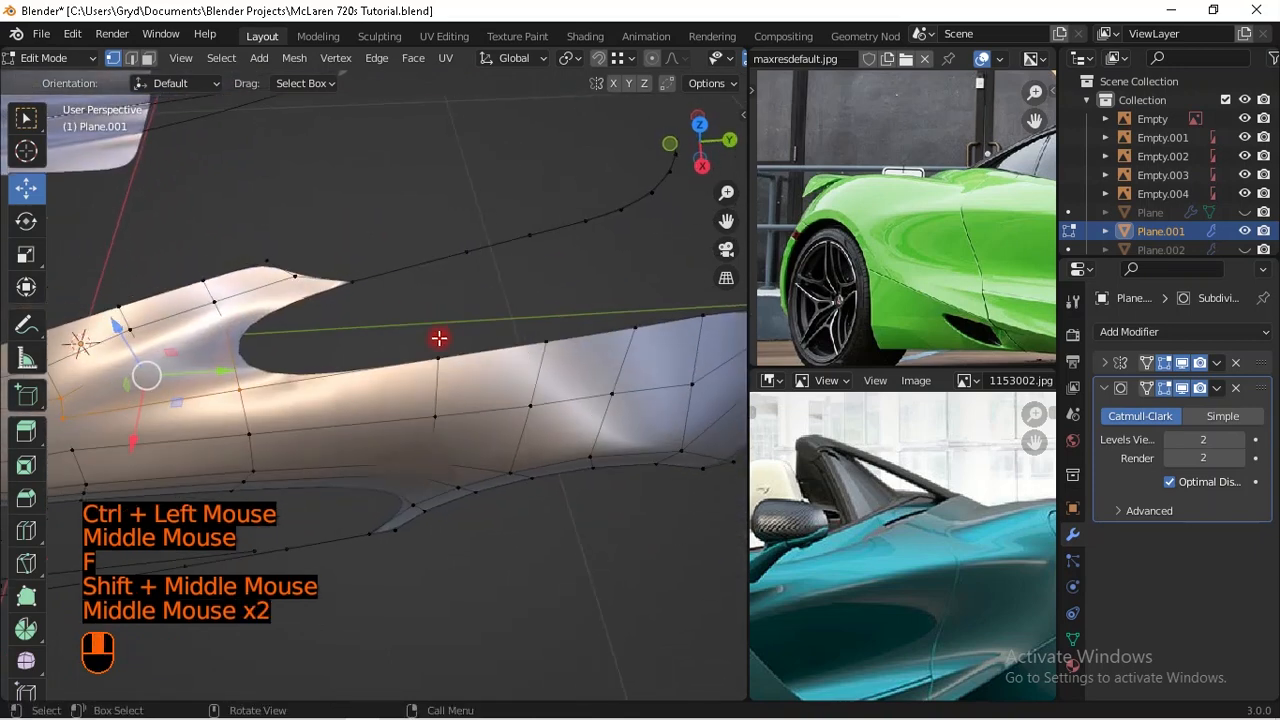
# Step: Try to fill another face across the notch toward the rear, between the inner outline and the fender strip
pyautogui.scroll(-1, 262, 415)
pyautogui.keyDown('ctrl'); pyautogui.moveTo(85, 318); pyautogui.dragTo(199, 416); pyautogui.keyUp('ctrl')
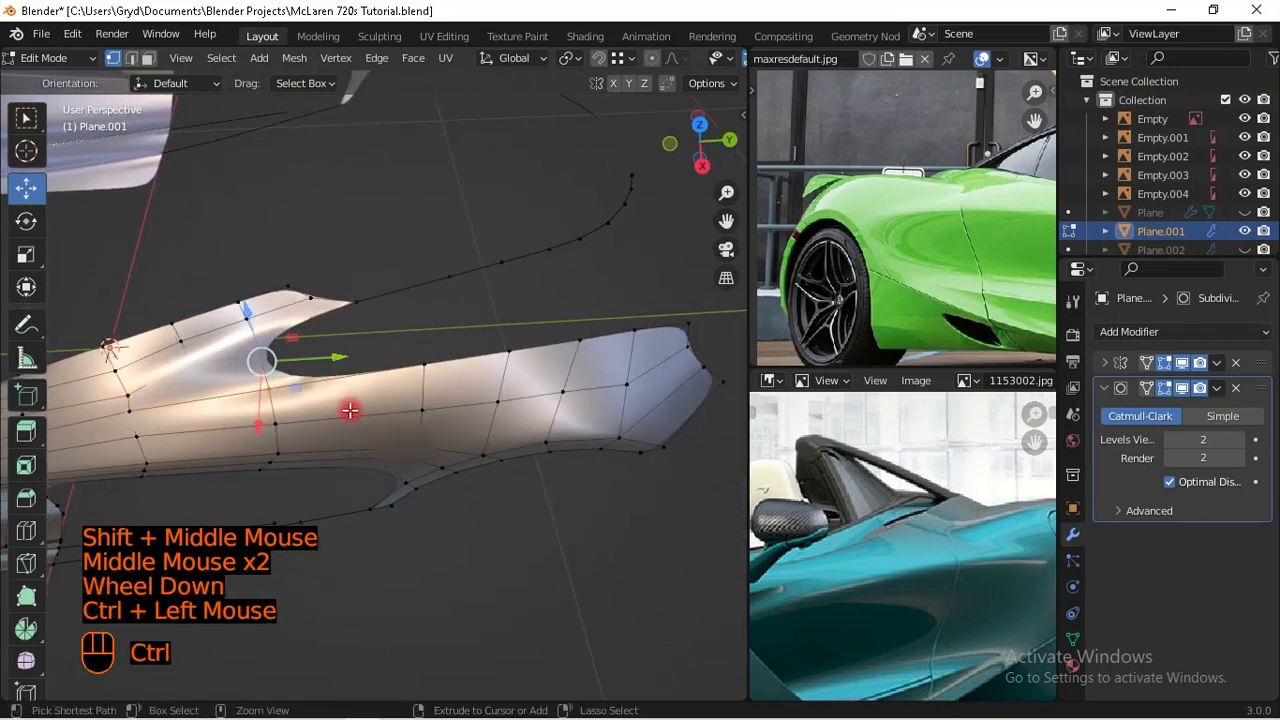
pyautogui.scroll(-1, 480, 391)
pyautogui.press('f')
pyautogui.moveTo(472, 368); pyautogui.dragTo(597, 403, button='middle')
pyautogui.press('KP_7')
pyautogui.keyDown('shift'); pyautogui.moveTo(549, 280); pyautogui.dragTo(518, 385, button='middle'); pyautogui.keyUp('shift')
pyautogui.hotkey('shift', 'z')
pyautogui.scroll(2, 510, 386)
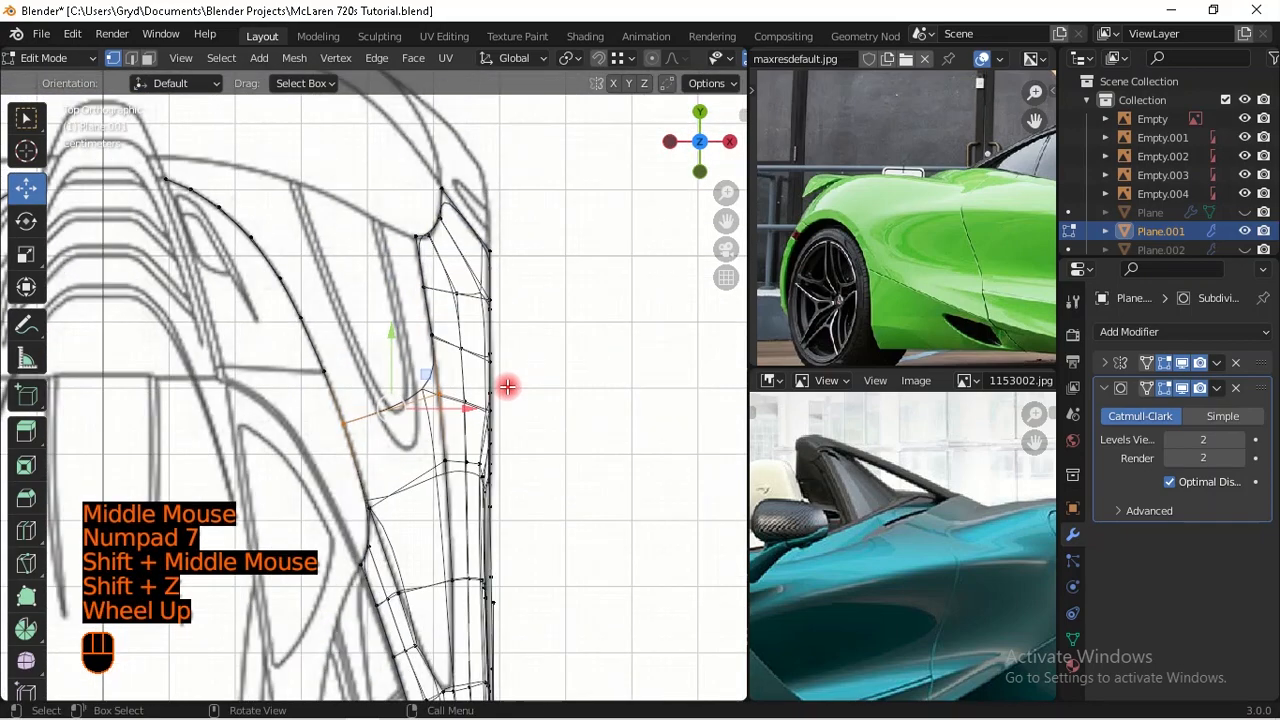
pyautogui.hotkey('ctrl', 'z')
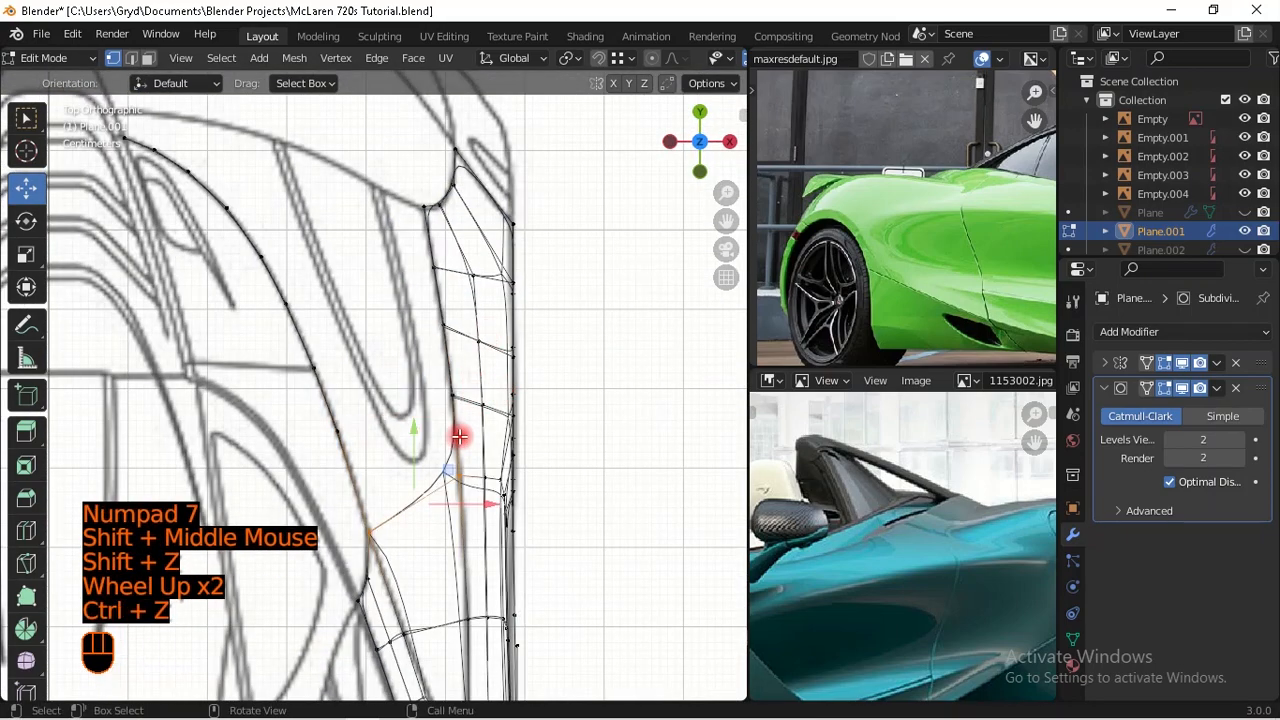
# Step: Extrude the notch corner vertex about 0.05 m inward to the rounded end of the blueprint's panel outline in top view
pyautogui.scroll(2, 452, 491)
pyautogui.keyDown('shift'); pyautogui.moveTo(523, 474); pyautogui.dragTo(449, 371, button='middle'); pyautogui.keyUp('shift')
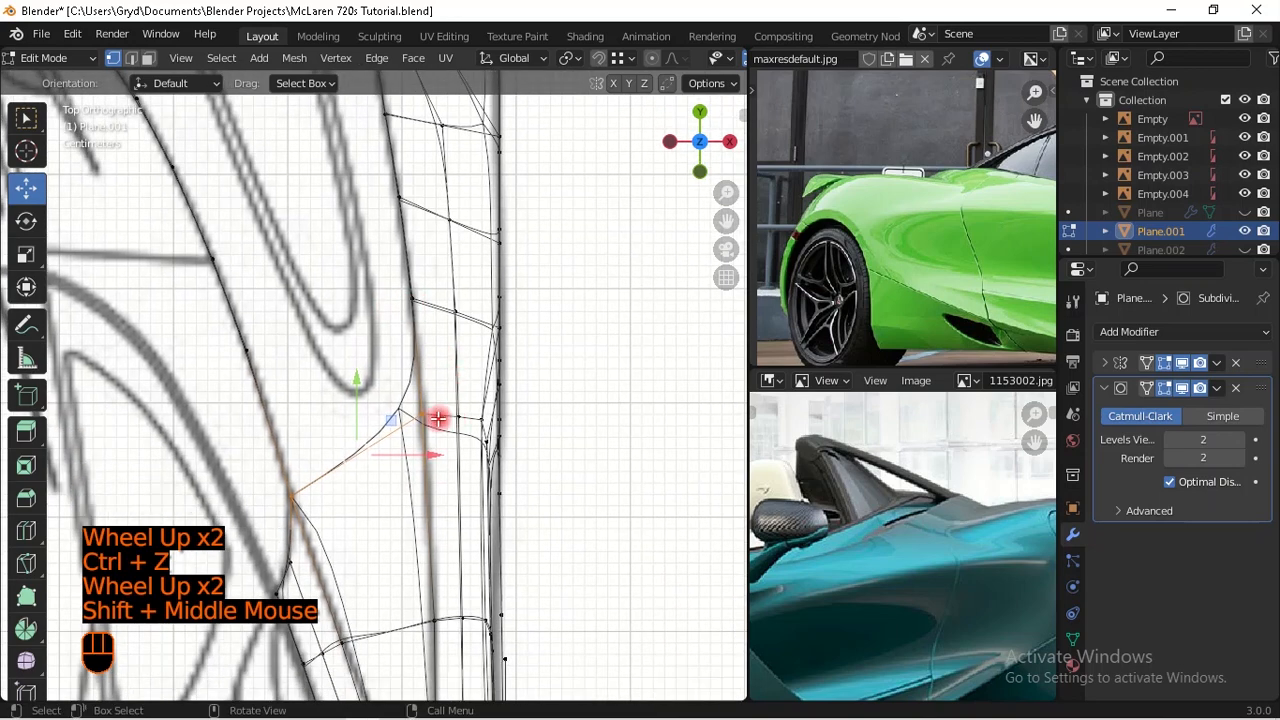
pyautogui.click(469, 444)
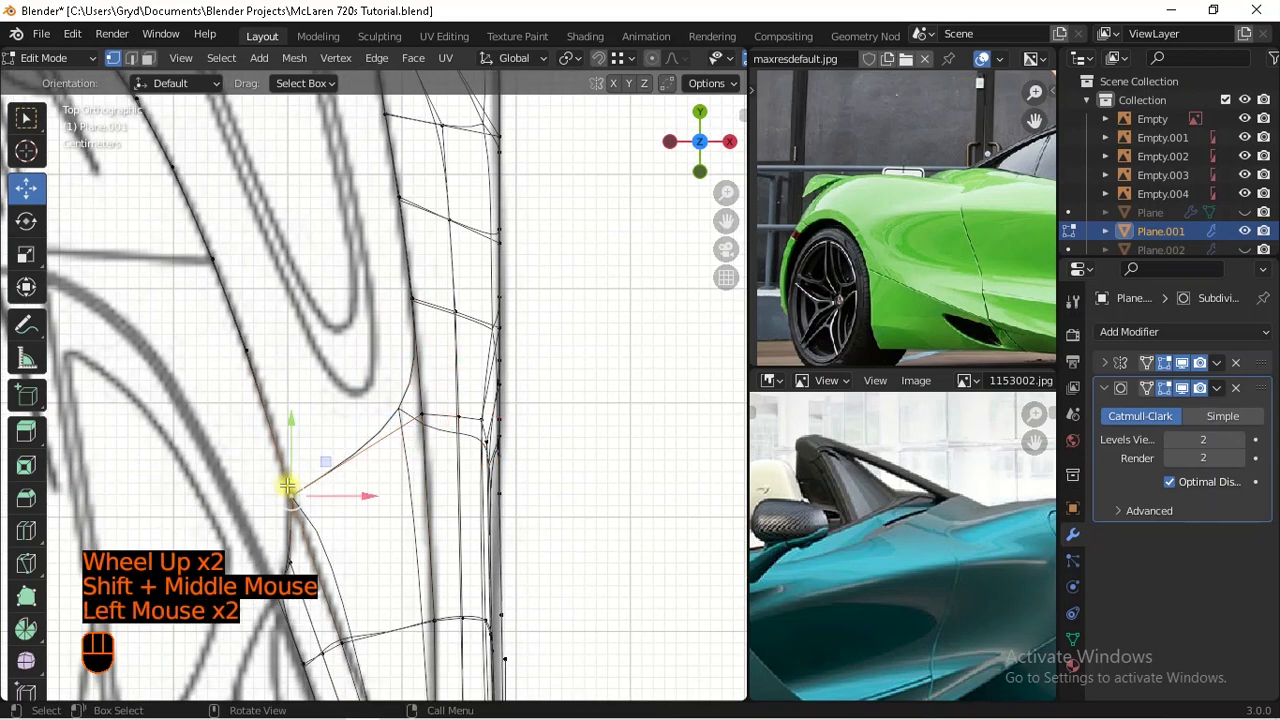
pyautogui.click(423, 422)
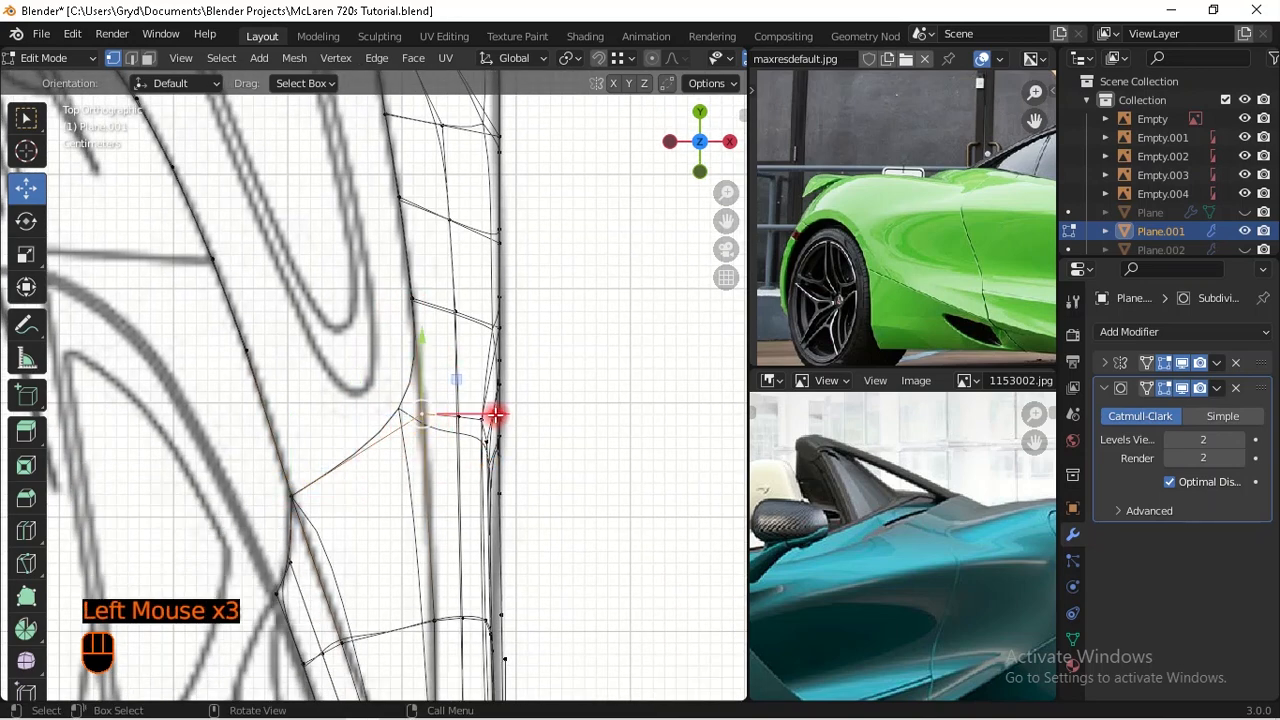
pyautogui.keyDown('shift'); pyautogui.moveTo(508, 357); pyautogui.dragTo(528, 480, button='middle'); pyautogui.keyUp('shift')
pyautogui.press('e')
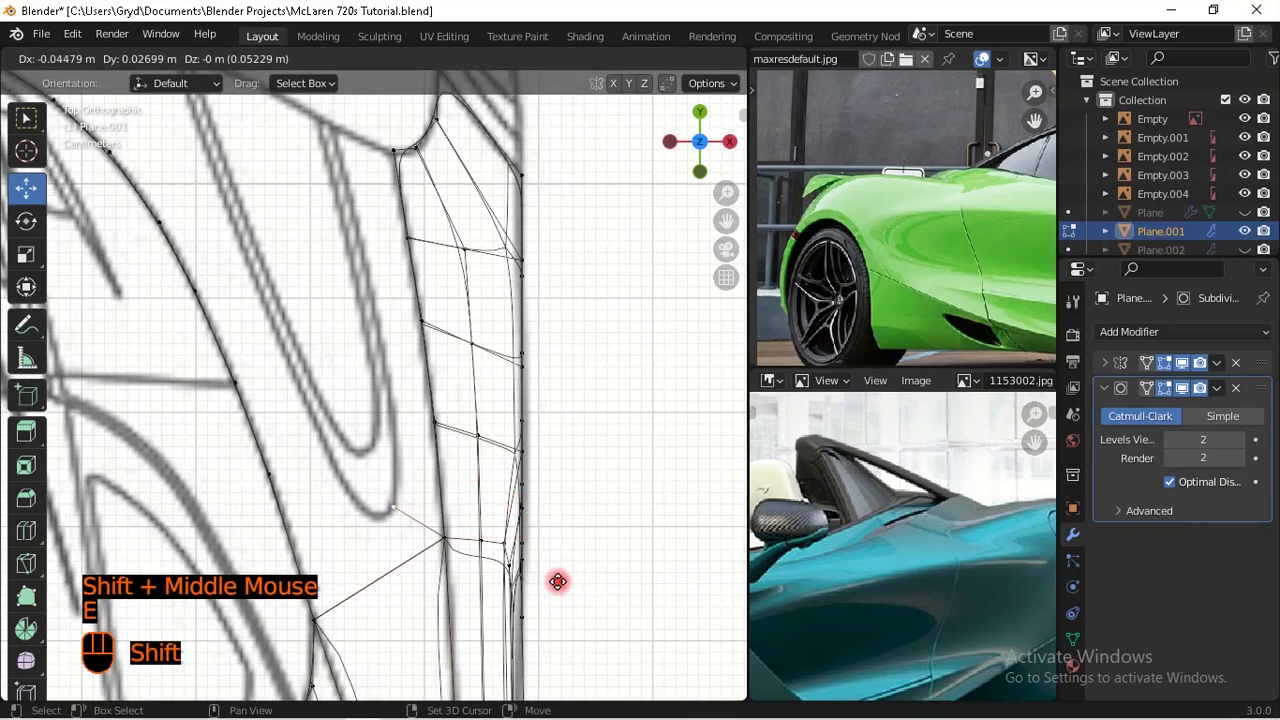
pyautogui.keyDown('shift'); pyautogui.click(429, 249); pyautogui.keyUp('shift')
# Step: Slide the fender strip's rear inner corner vertex slightly along the inner edge
pyautogui.keyDown('shift'); pyautogui.moveTo(429, 249); pyautogui.dragTo(434, 437, button='middle'); pyautogui.keyUp('shift')
pyautogui.scroll(2, 433, 420)
pyautogui.click(425, 330)
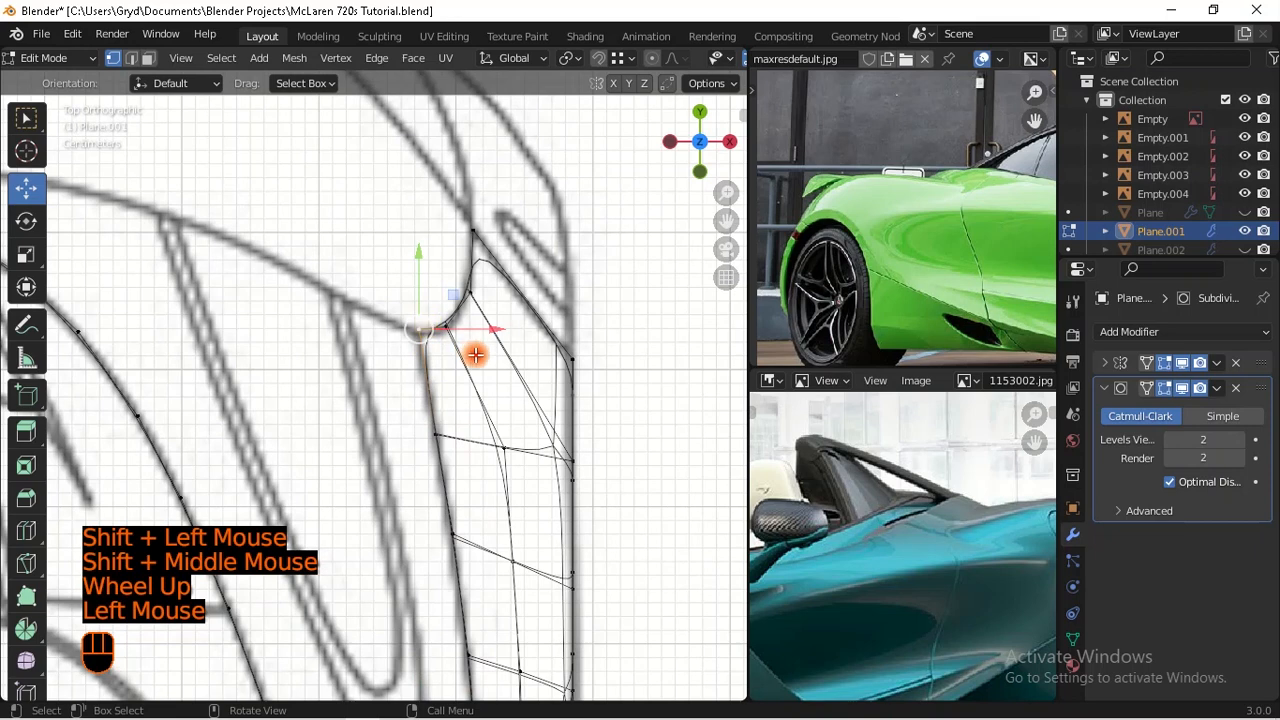
pyautogui.press('g')
pyautogui.press('g')
pyautogui.rightClick(471, 352)
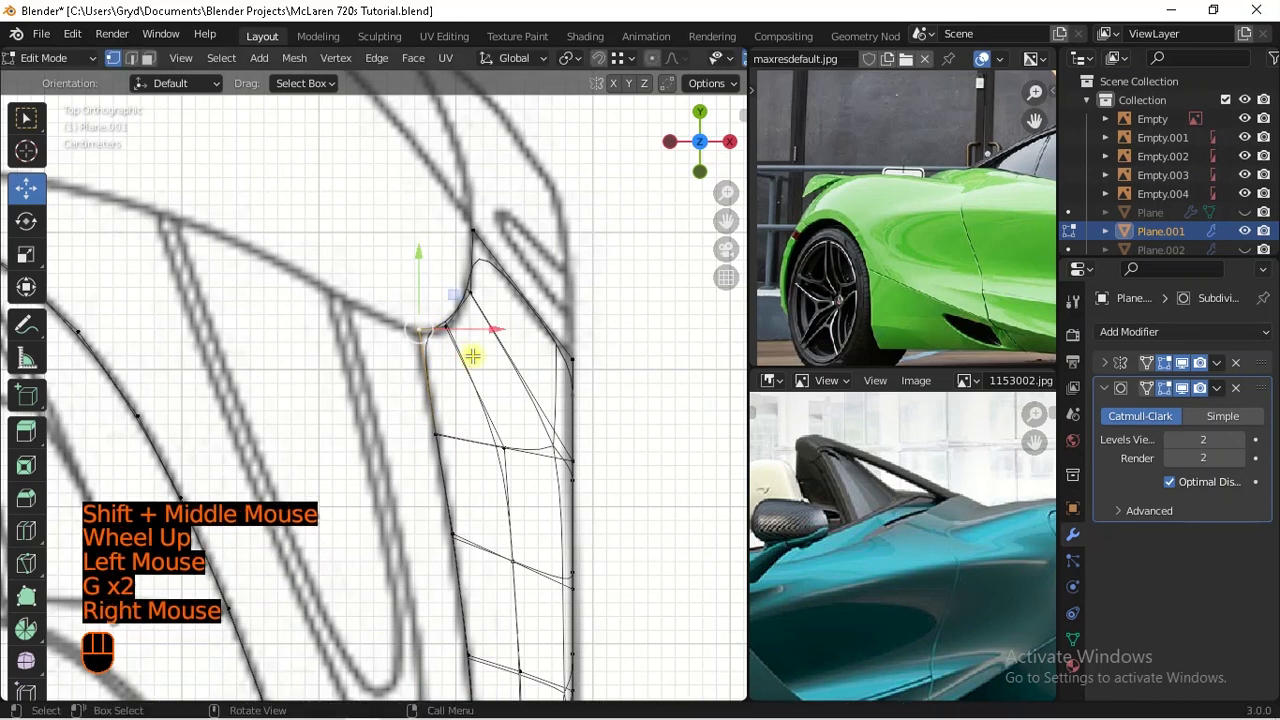
pyautogui.press('g')
pyautogui.press('g')
pyautogui.press('shift')
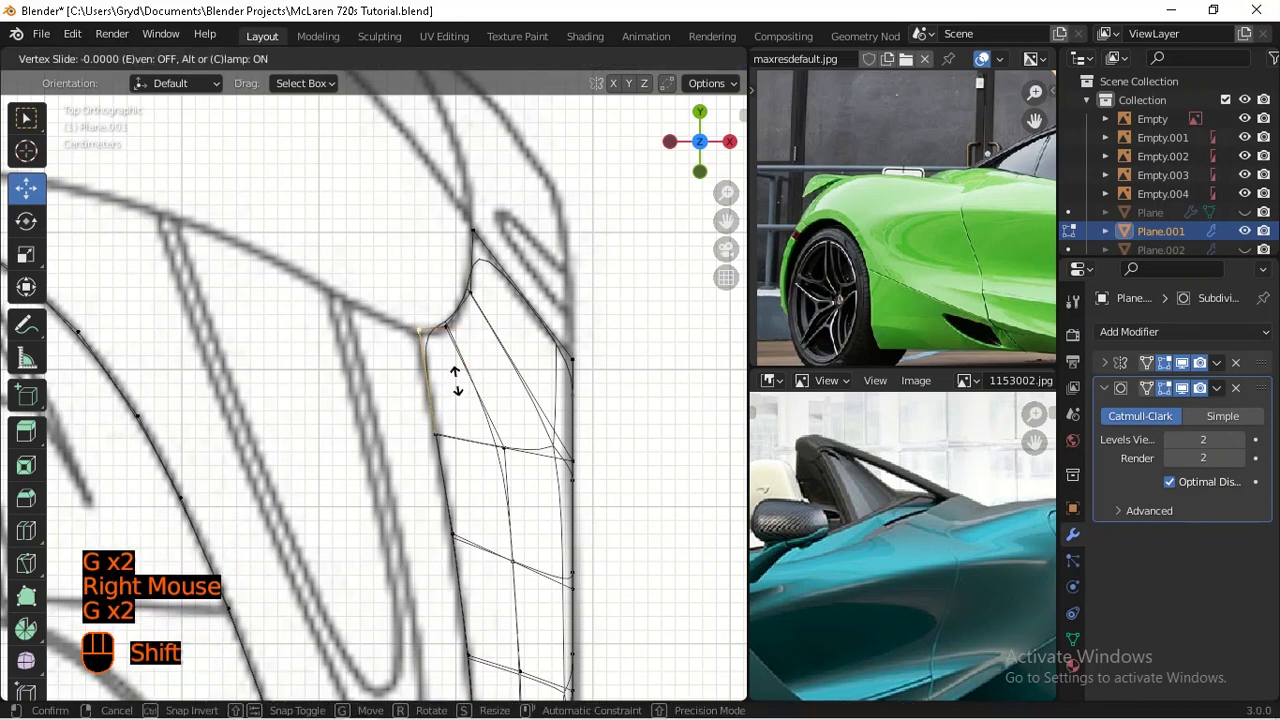
pyautogui.keyDown('shift'); pyautogui.click(443, 354); pyautogui.keyUp('shift')
# Step: Slide the vertex beside the rear inner corner slightly along its adjoining edge
pyautogui.click(443, 334)
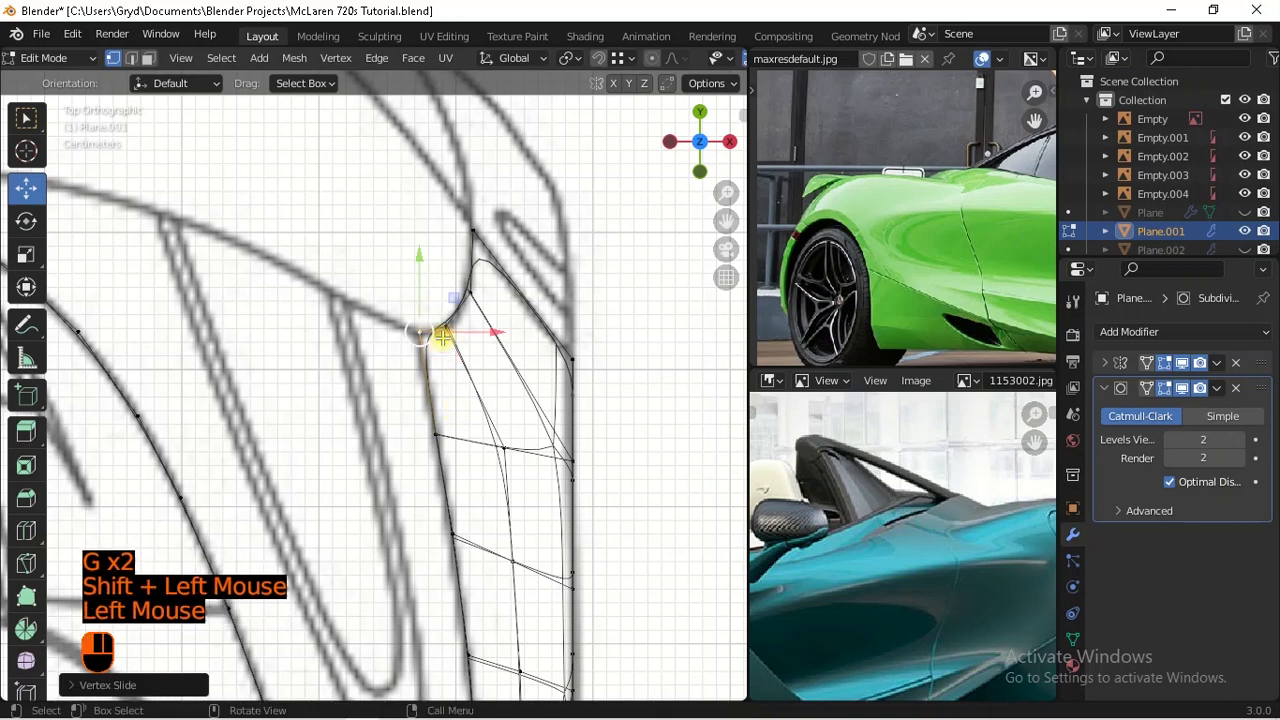
pyautogui.press('g')
pyautogui.press('g')
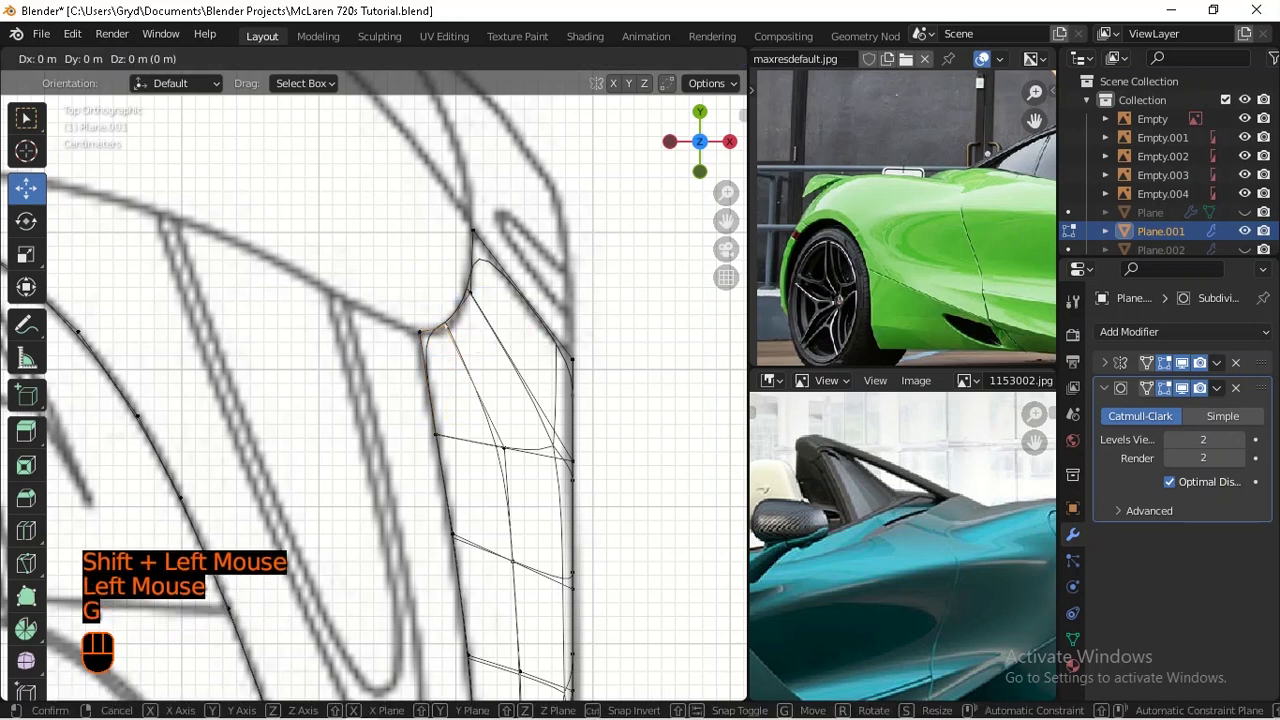
pyautogui.press('shift')
pyautogui.keyDown('shift'); pyautogui.click(457, 364); pyautogui.keyUp('shift')
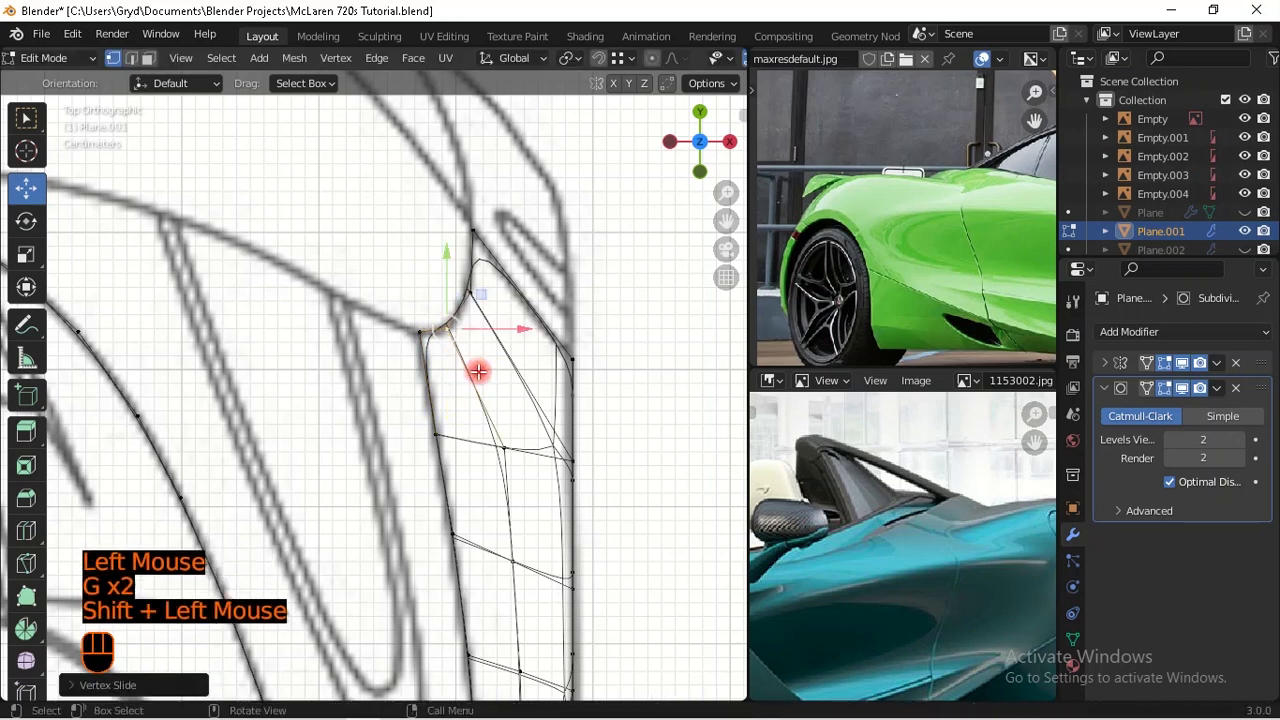
# Step: Extrude the rear inner corner vertex about 0.06 m inward along the blueprint's rear panel line
pyautogui.click(480, 363)
pyautogui.press('e')
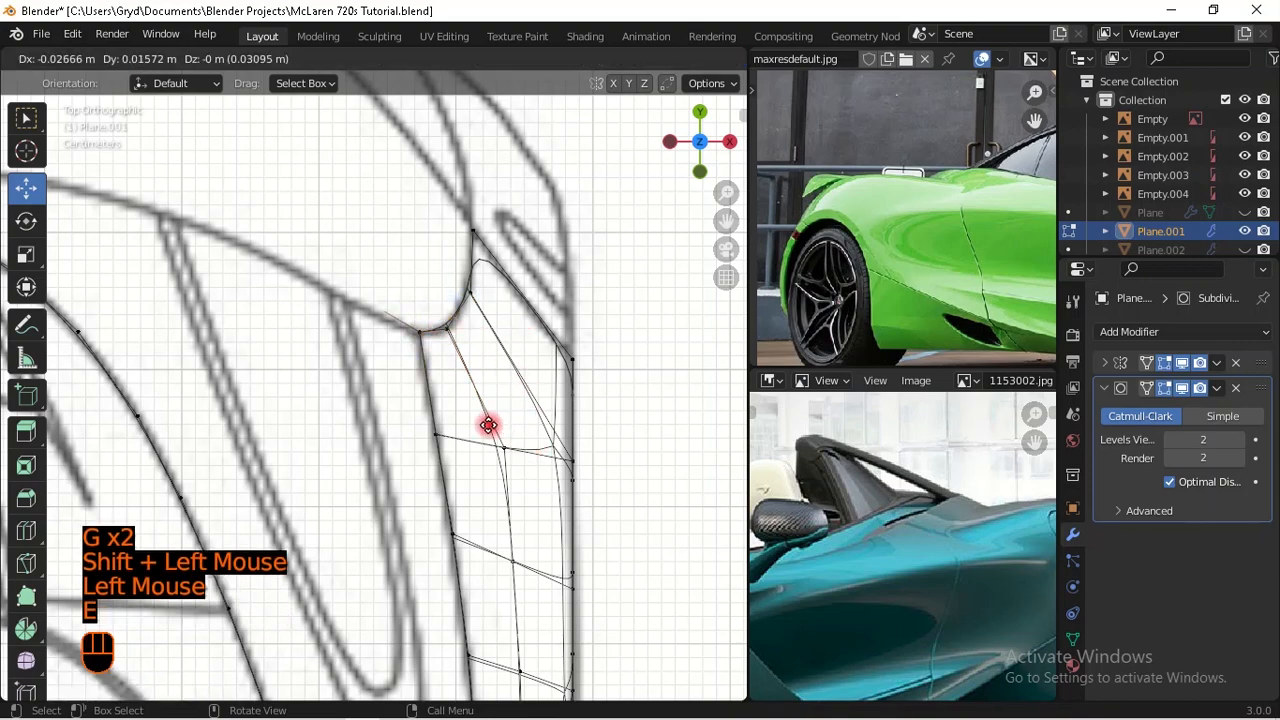
pyautogui.press('shift')
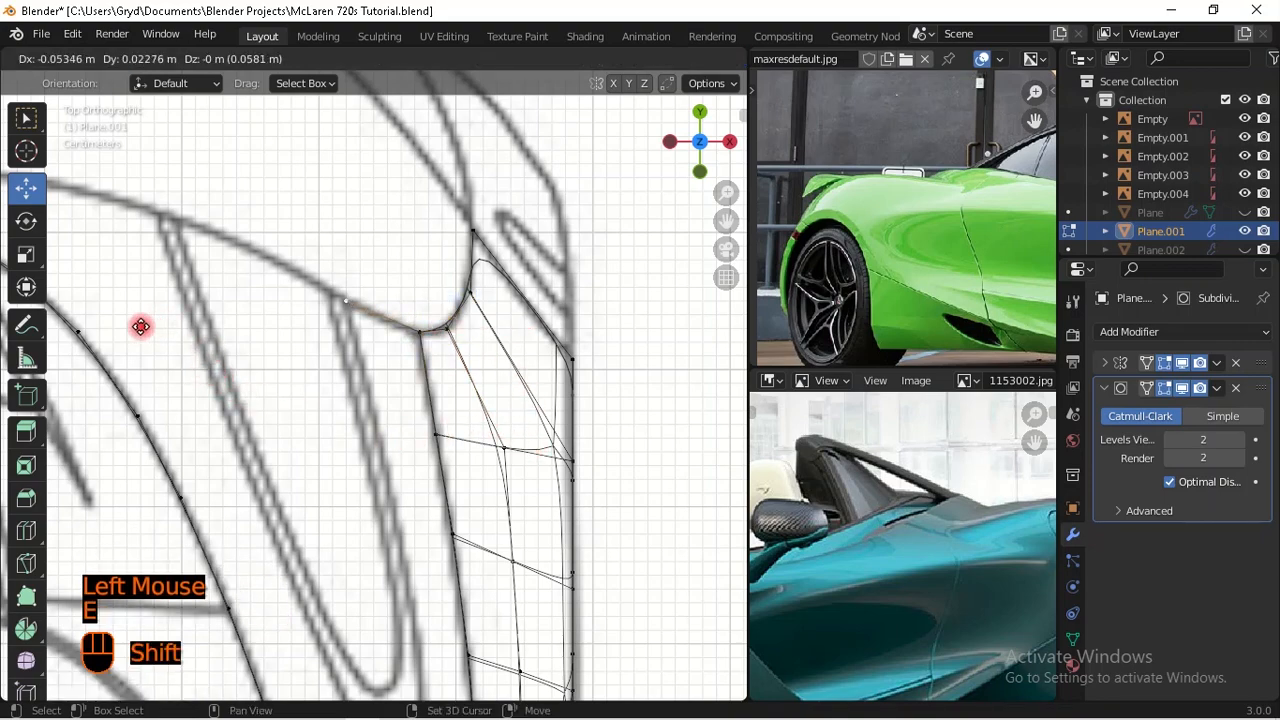
pyautogui.keyDown('shift'); pyautogui.click(371, 306); pyautogui.keyUp('shift')
# Step: Extrude the three inner edge vertices between the two extruded corners about 0.04 m inward to the blueprint's panel outline
pyautogui.scroll(-2, 514, 351)
pyautogui.keyDown('shift'); pyautogui.moveTo(514, 351); pyautogui.dragTo(409, 306, button='middle'); pyautogui.keyUp('shift')
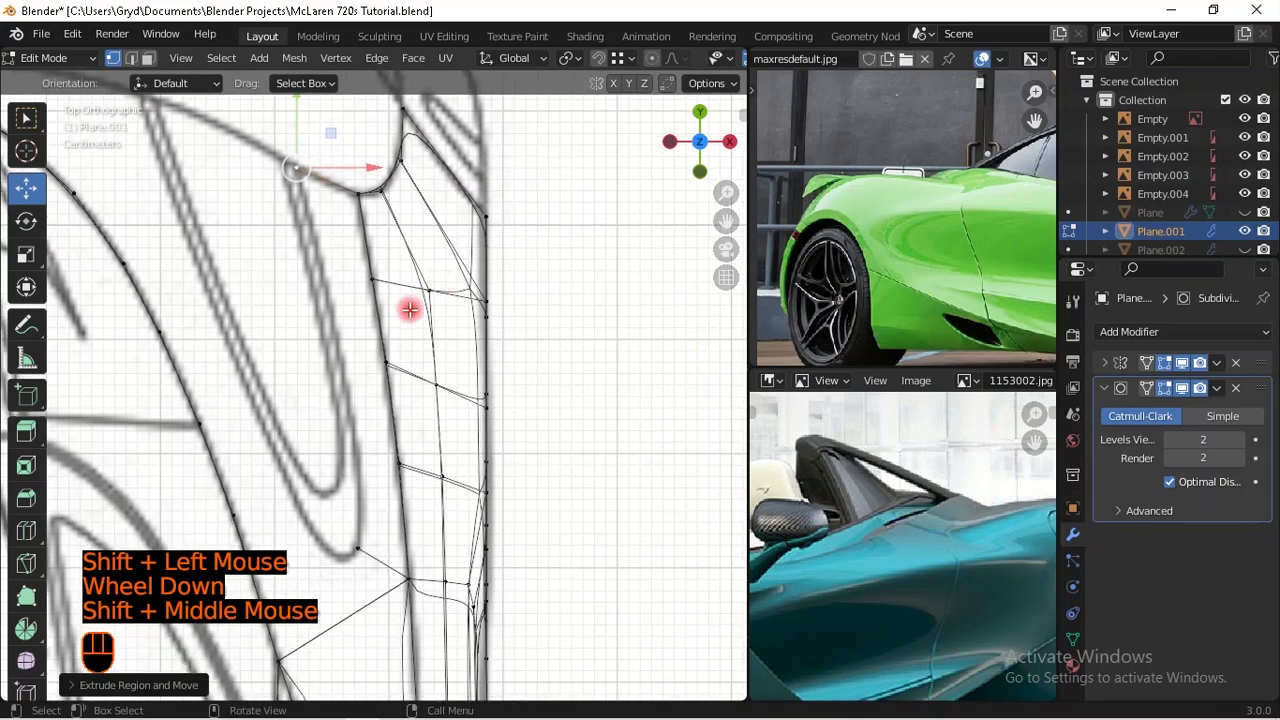
pyautogui.click(366, 279)
pyautogui.keyDown('ctrl'); pyautogui.click(400, 463); pyautogui.keyUp('ctrl')
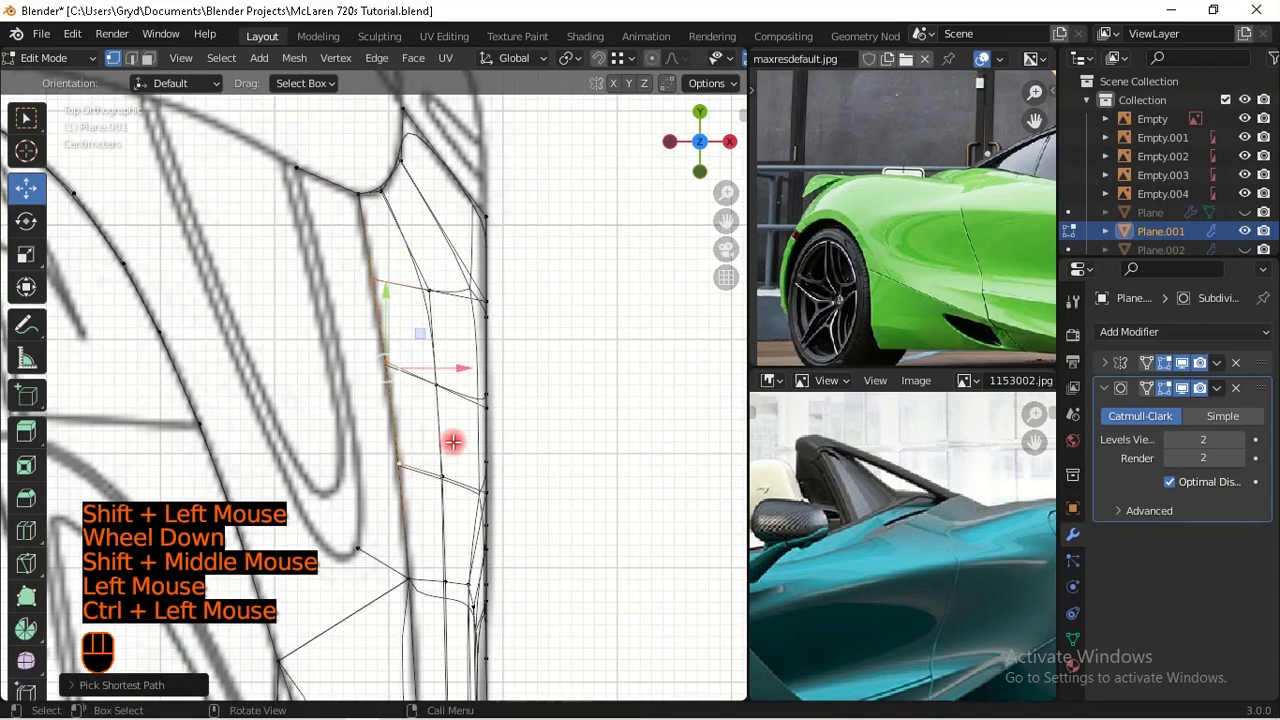
pyautogui.press('e')
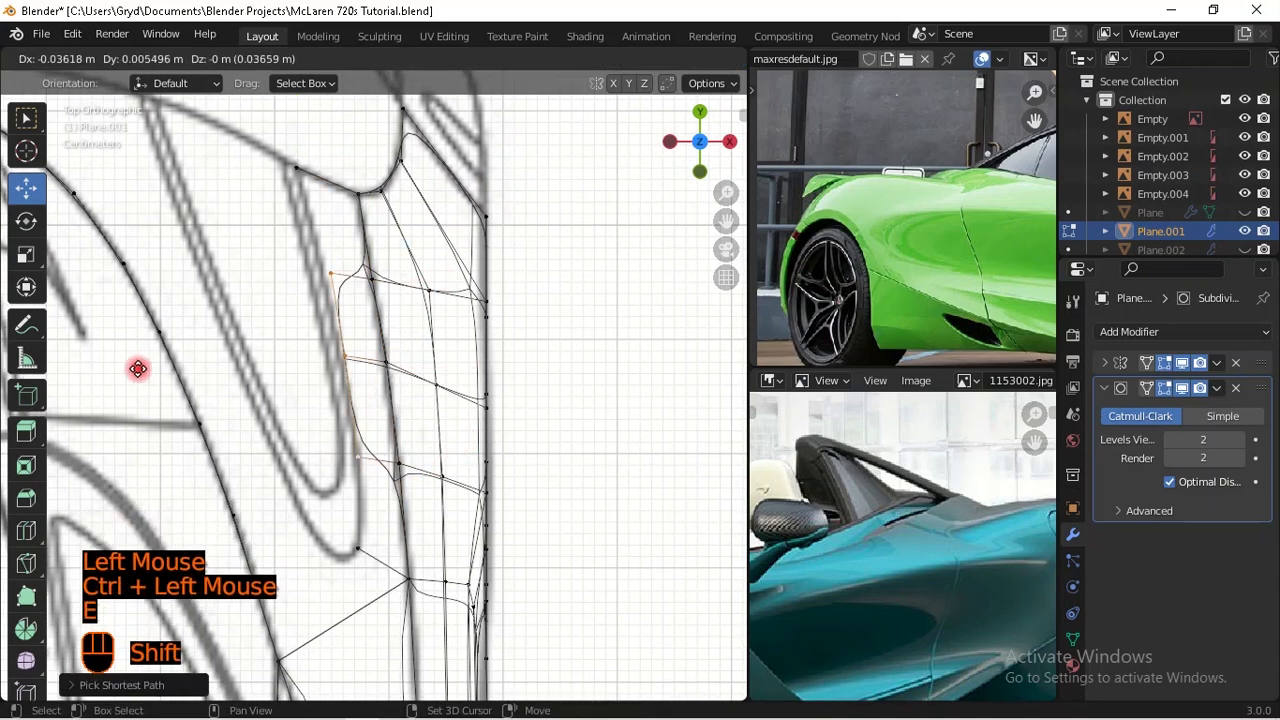
pyautogui.keyDown('shift'); pyautogui.click(124, 366); pyautogui.keyUp('shift')
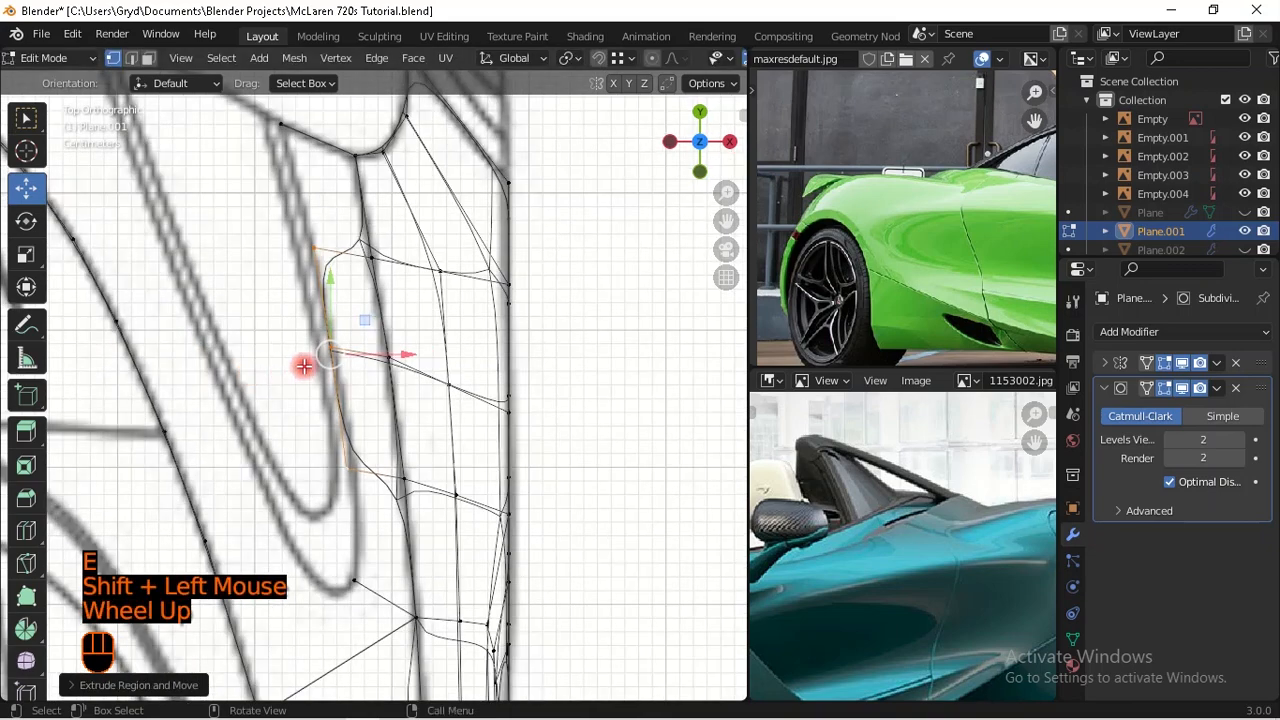
# Step: Nudge the foremost of the three extruded vertices onto the panel outline and fill the face between it and the front extruded corner
pyautogui.scroll(1, 306, 363)
pyautogui.keyDown('ctrl'); pyautogui.moveTo(290, 228); pyautogui.dragTo(348, 310); pyautogui.keyUp('ctrl')
pyautogui.moveTo(410, 405); pyautogui.dragTo(429, 409)
pyautogui.keyDown('ctrl'); pyautogui.moveTo(292, 351); pyautogui.dragTo(393, 422); pyautogui.keyUp('ctrl')
pyautogui.keyDown('ctrl'); pyautogui.moveTo(286, 329); pyautogui.dragTo(395, 466); pyautogui.keyUp('ctrl')
pyautogui.keyDown('ctrl'); pyautogui.click(369, 580); pyautogui.keyUp('ctrl')
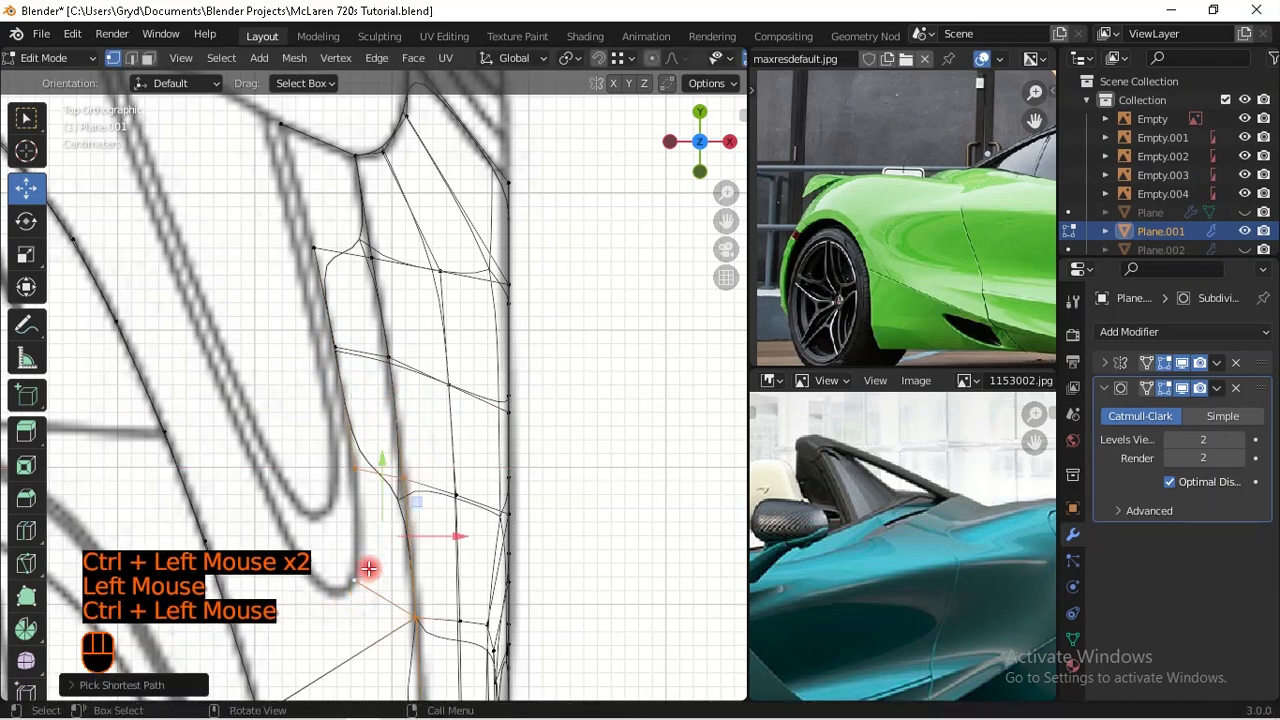
pyautogui.press('f')
# Step: Fill the face at the rear end of the new inner strip, up to the extruded rear corner vertex
pyautogui.keyDown('shift'); pyautogui.moveTo(394, 294); pyautogui.dragTo(357, 363, button='middle'); pyautogui.keyUp('shift')
pyautogui.click(334, 191)
pyautogui.keyDown('ctrl'); pyautogui.click(407, 377); pyautogui.keyUp('ctrl')
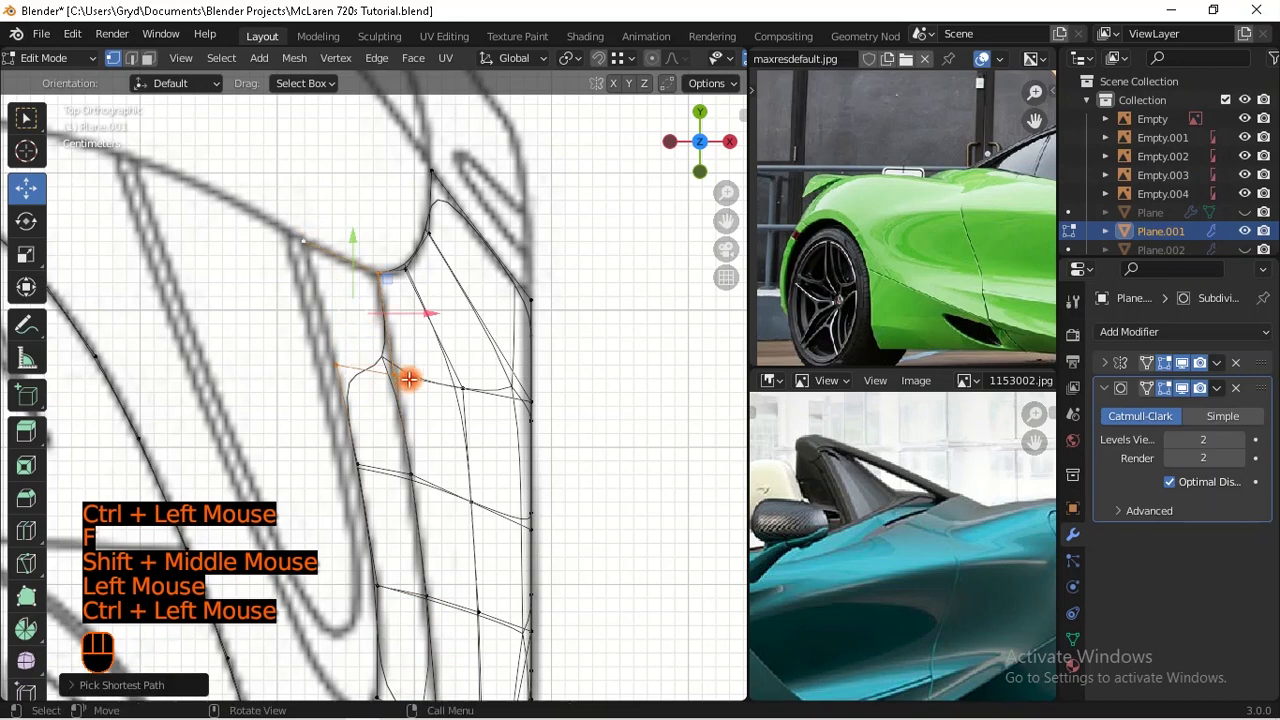
pyautogui.press('f')
# Step: Extrude the fender's inner edge vertex ahead of the strip about 0.1 m to the panel outline's tip and fill the adjoining face
pyautogui.scroll(-1, 423, 457)
pyautogui.keyDown('shift'); pyautogui.moveTo(423, 457); pyautogui.dragTo(432, 385, button='middle'); pyautogui.keyUp('shift')
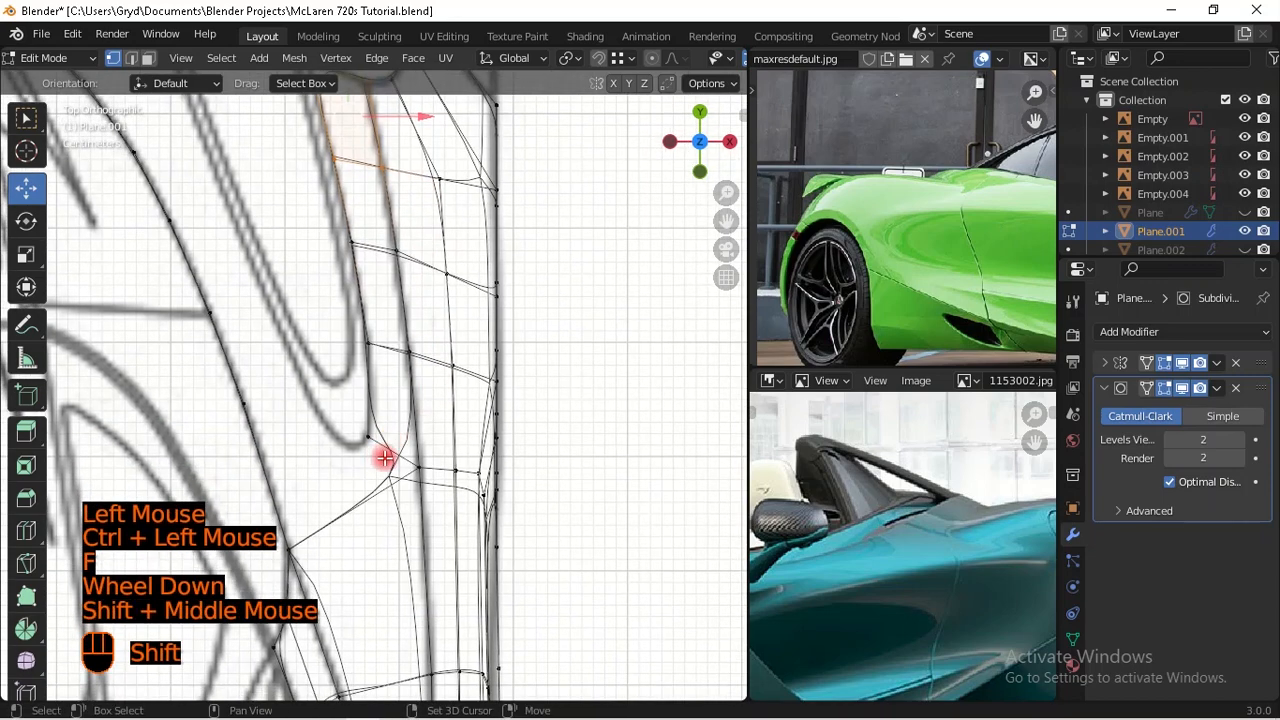
pyautogui.keyDown('shift'); pyautogui.moveTo(380, 457); pyautogui.dragTo(410, 412, button='middle'); pyautogui.keyUp('shift')
pyautogui.click(326, 498)
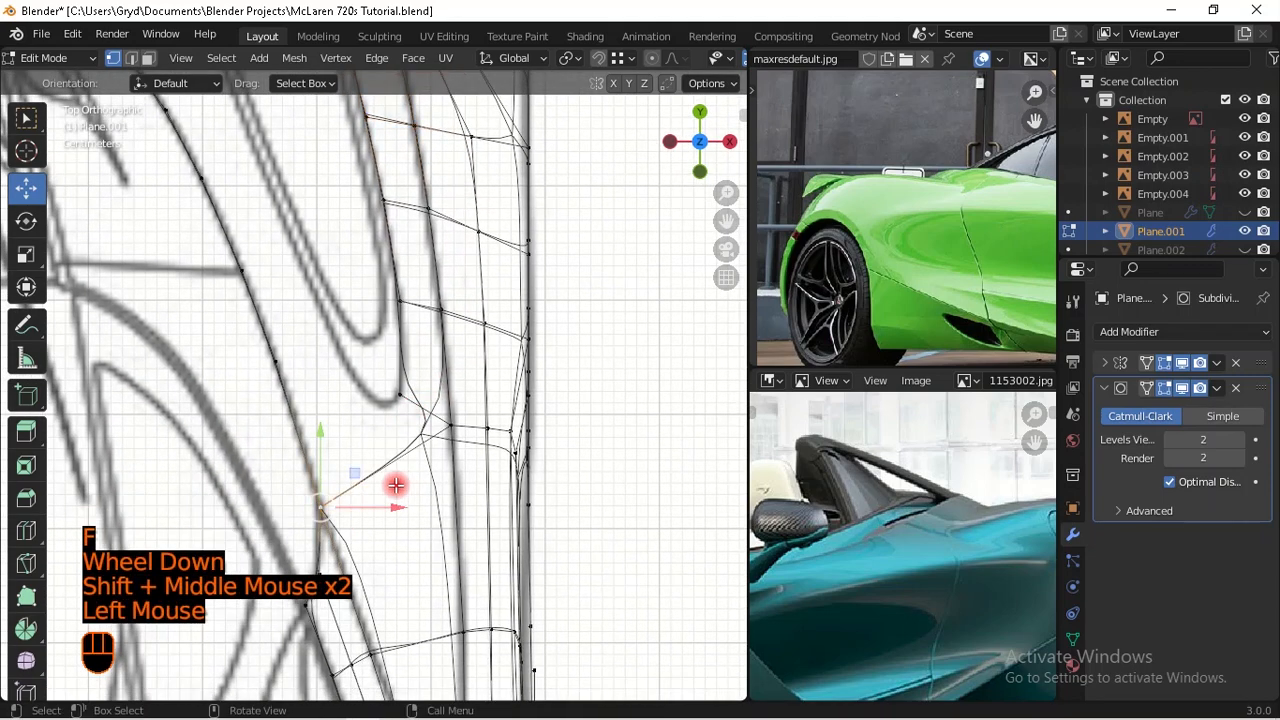
pyautogui.press('e')
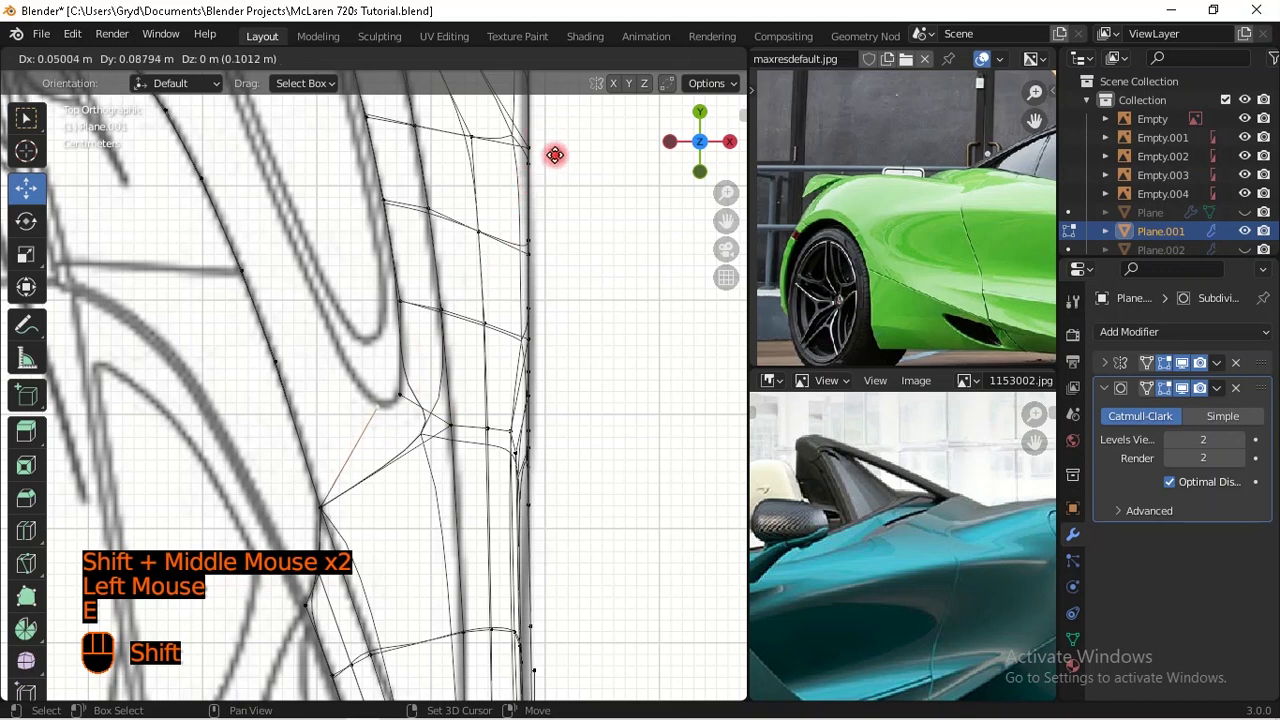
pyautogui.keyDown('shift'); pyautogui.click(507, 233); pyautogui.keyUp('shift')
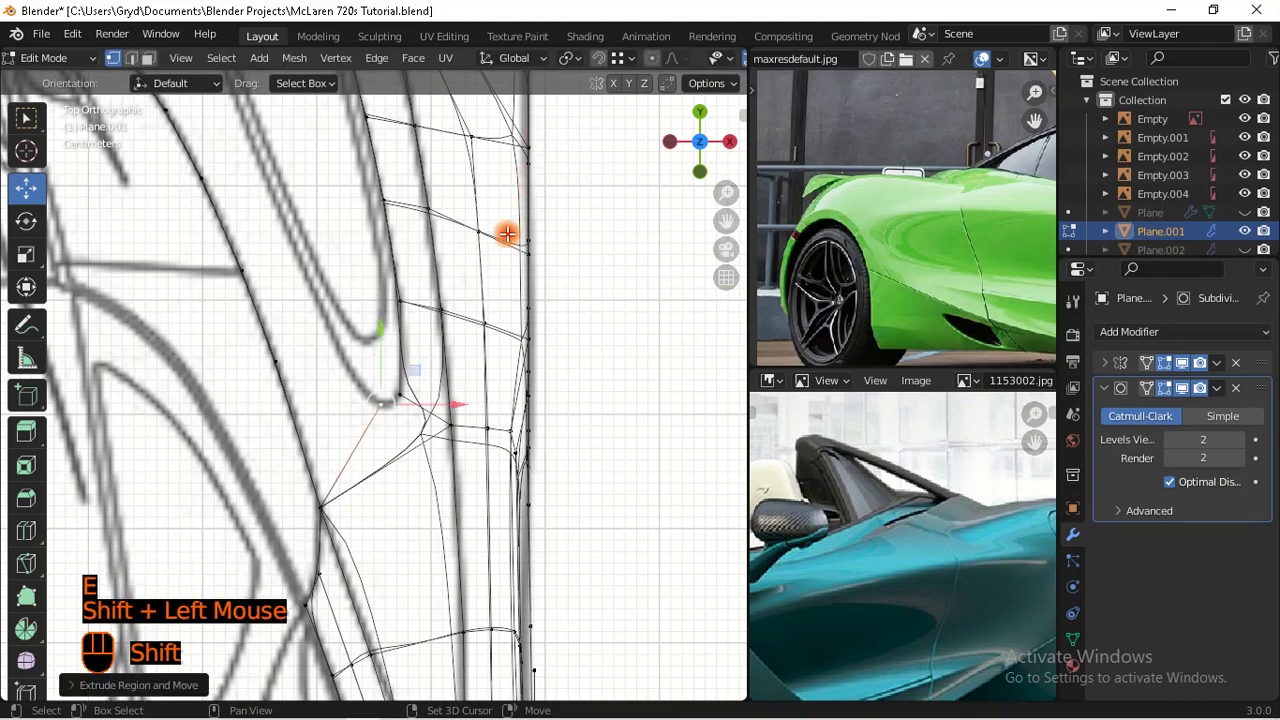
pyautogui.keyDown('ctrl'); pyautogui.click(428, 408); pyautogui.keyUp('ctrl')
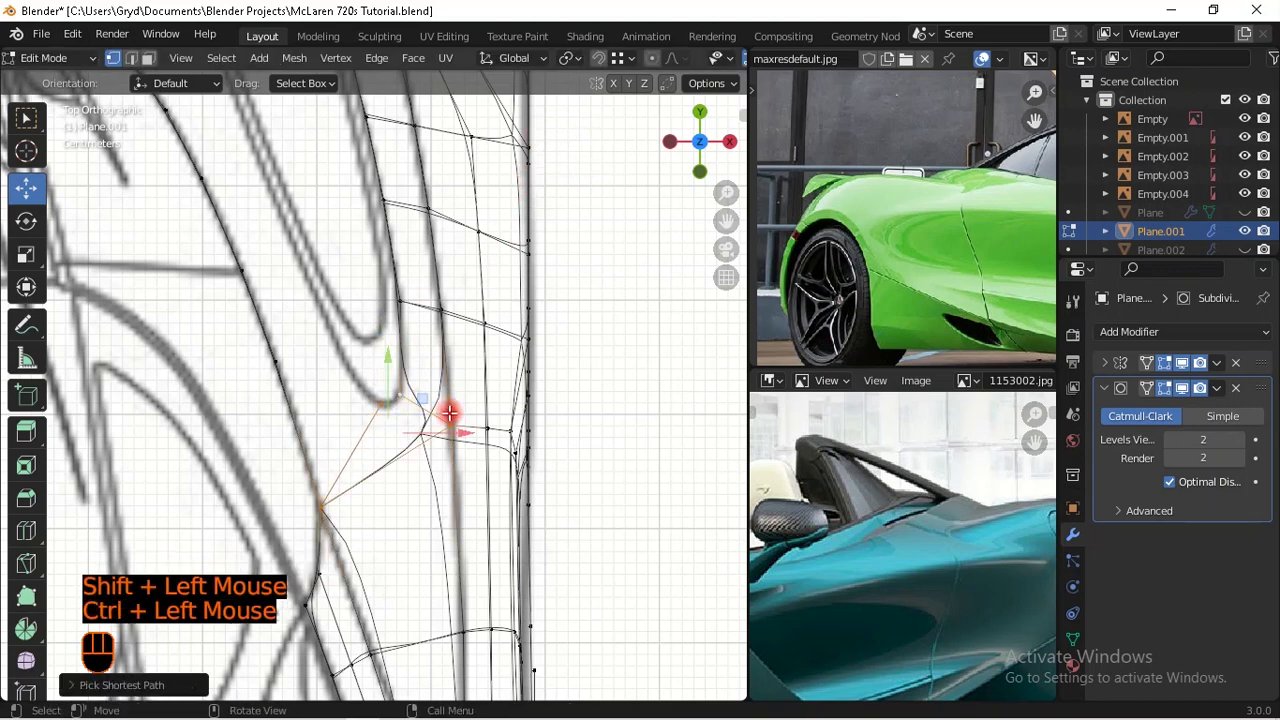
pyautogui.press('f')
# Step: Lower the new strip's inner edge vertices slightly along Z to match the back view blueprint
pyautogui.keyDown('shift'); pyautogui.scroll(-1, 451, 323); pyautogui.keyUp('shift')
pyautogui.moveTo(451, 323)
pyautogui.mouseDown(button='middle')
pyautogui.moveTo(480, 380)
pyautogui.moveTo(500, 271)
pyautogui.moveTo(539, 255)
pyautogui.moveTo(557, 314)
pyautogui.moveTo(580, 326)
pyautogui.moveTo(746, 309)
pyautogui.moveTo(69, 306)
pyautogui.moveTo(177, 323)
pyautogui.moveTo(166, 326)
pyautogui.moveTo(386, 310)
pyautogui.moveTo(325, 294)
pyautogui.mouseUp(button='middle')
pyautogui.hotkey('shift', 'z')
pyautogui.click(311, 349)
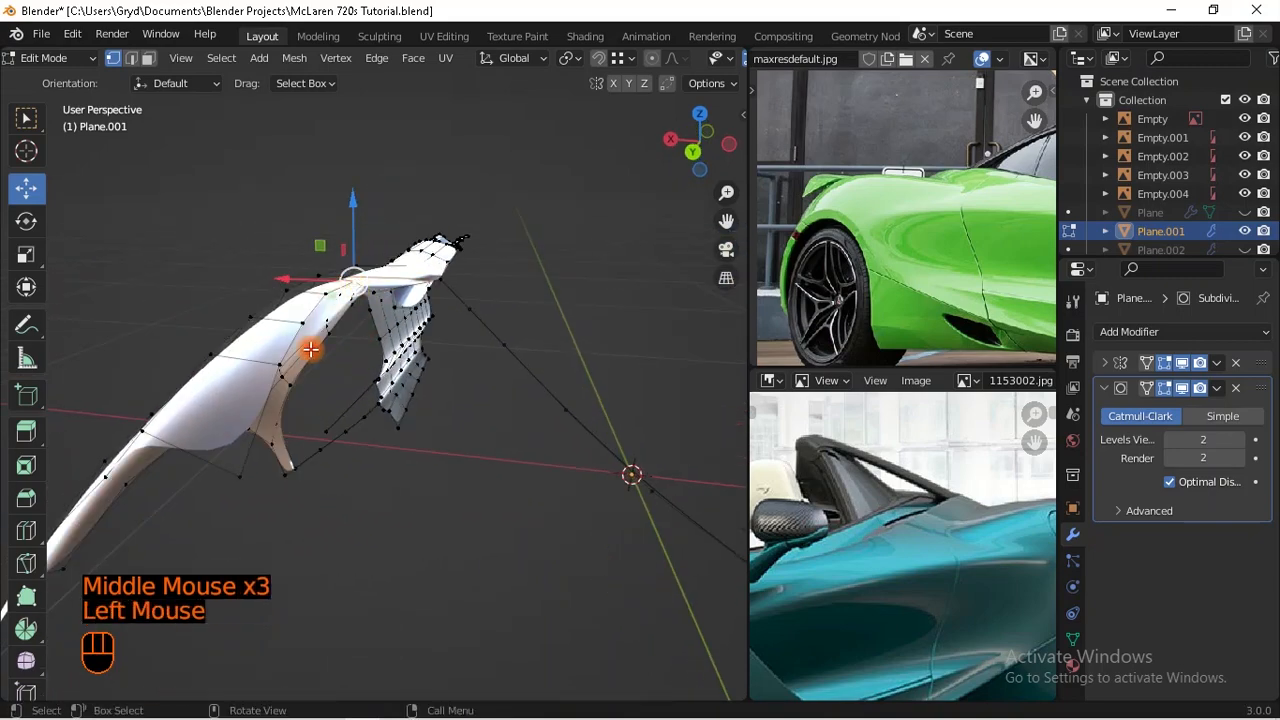
pyautogui.keyDown('ctrl'); pyautogui.click(289, 481); pyautogui.keyUp('ctrl')
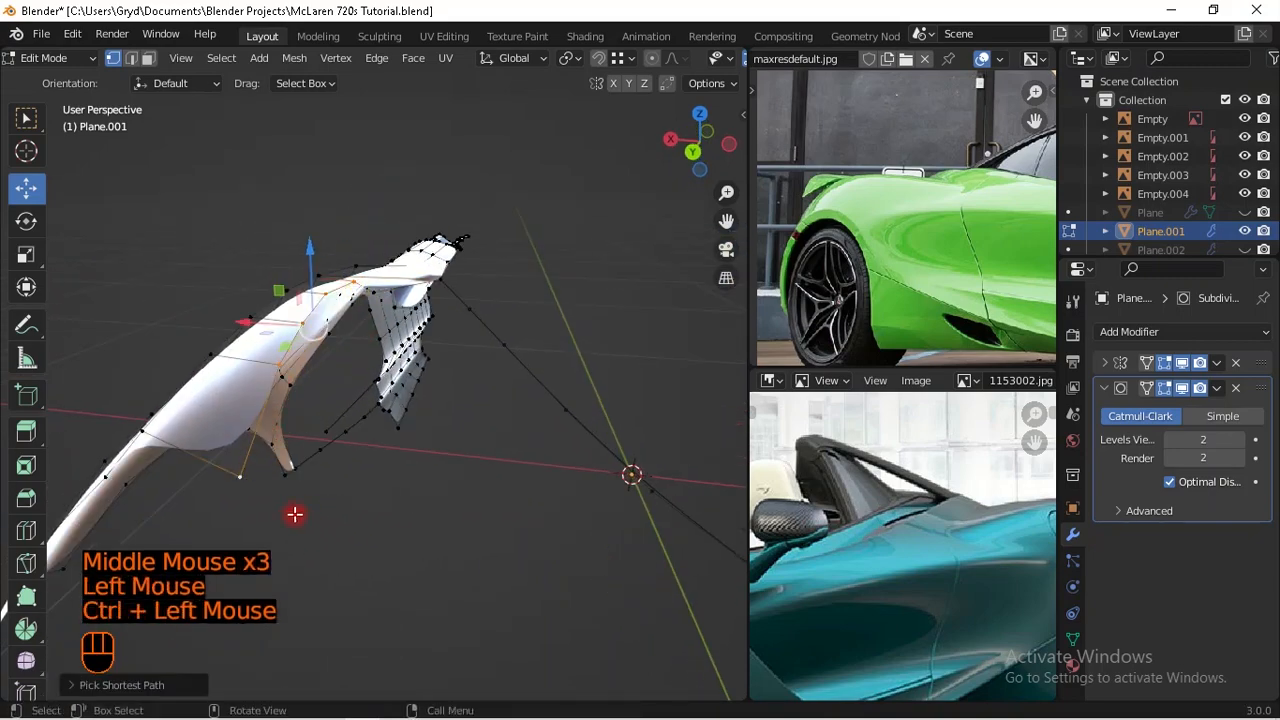
pyautogui.press('ctrl+KP_1')
pyautogui.scroll(2, 530, 300)
pyautogui.hotkey('shift', 'z')
pyautogui.keyDown('shift'); pyautogui.moveTo(507, 277); pyautogui.dragTo(491, 306, button='middle'); pyautogui.keyUp('shift')
pyautogui.scroll(3, 449, 306)
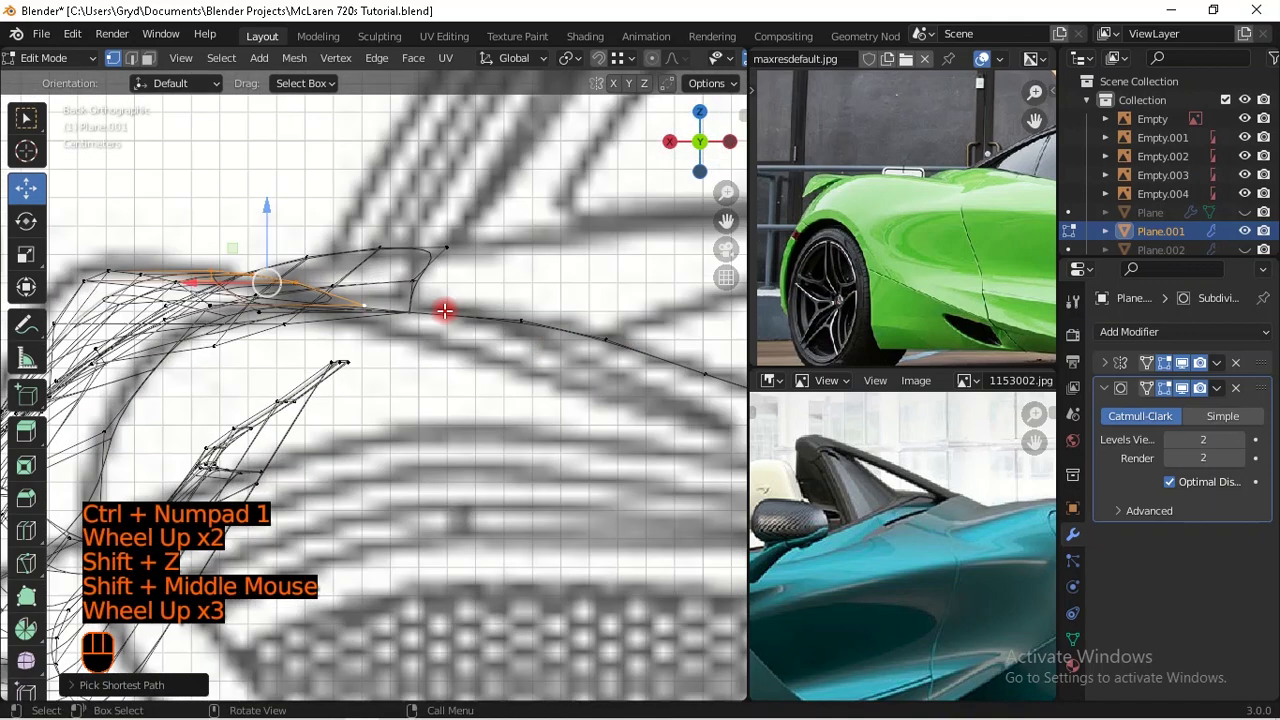
pyautogui.scroll(-2, 444, 311)
pyautogui.scroll(1, 444, 311)
pyautogui.press('g')
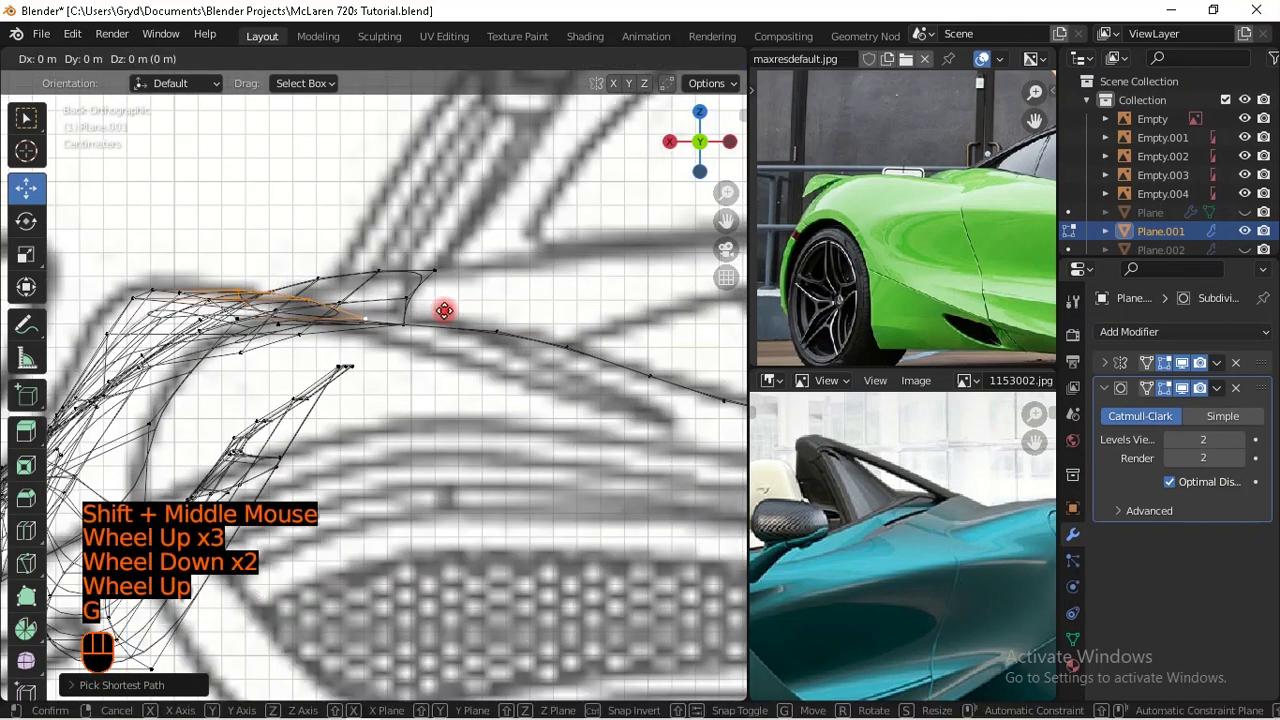
pyautogui.press('z')
pyautogui.press('shift')
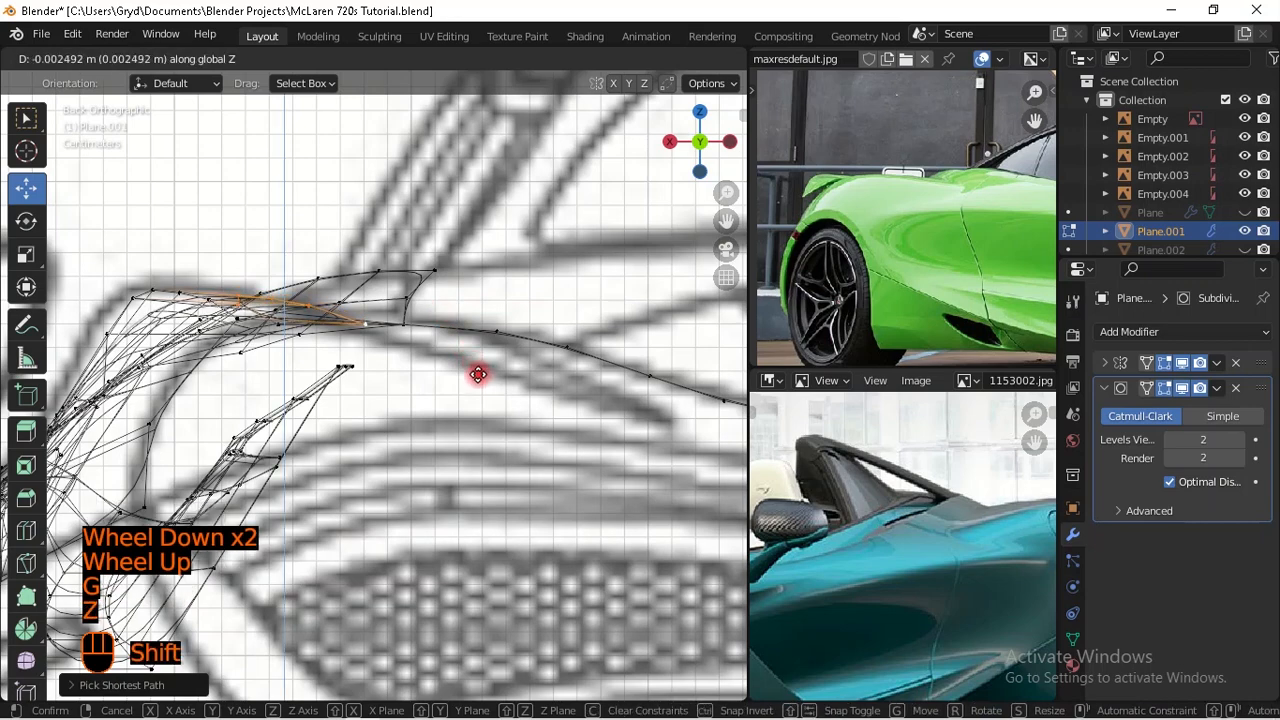
pyautogui.keyDown('shift'); pyautogui.click(490, 415); pyautogui.keyUp('shift')
# Step: Raise the single vertex at the strip's front inner tip slightly along Z
pyautogui.hotkey('shift', 'z')
pyautogui.moveTo(451, 277)
pyautogui.mouseDown(button='middle')
pyautogui.moveTo(385, 318)
pyautogui.moveTo(429, 291)
pyautogui.moveTo(389, 306)
pyautogui.moveTo(439, 337)
pyautogui.moveTo(443, 323)
pyautogui.mouseUp(button='middle')
pyautogui.scroll(-1, 385, 318)
pyautogui.click(389, 306)
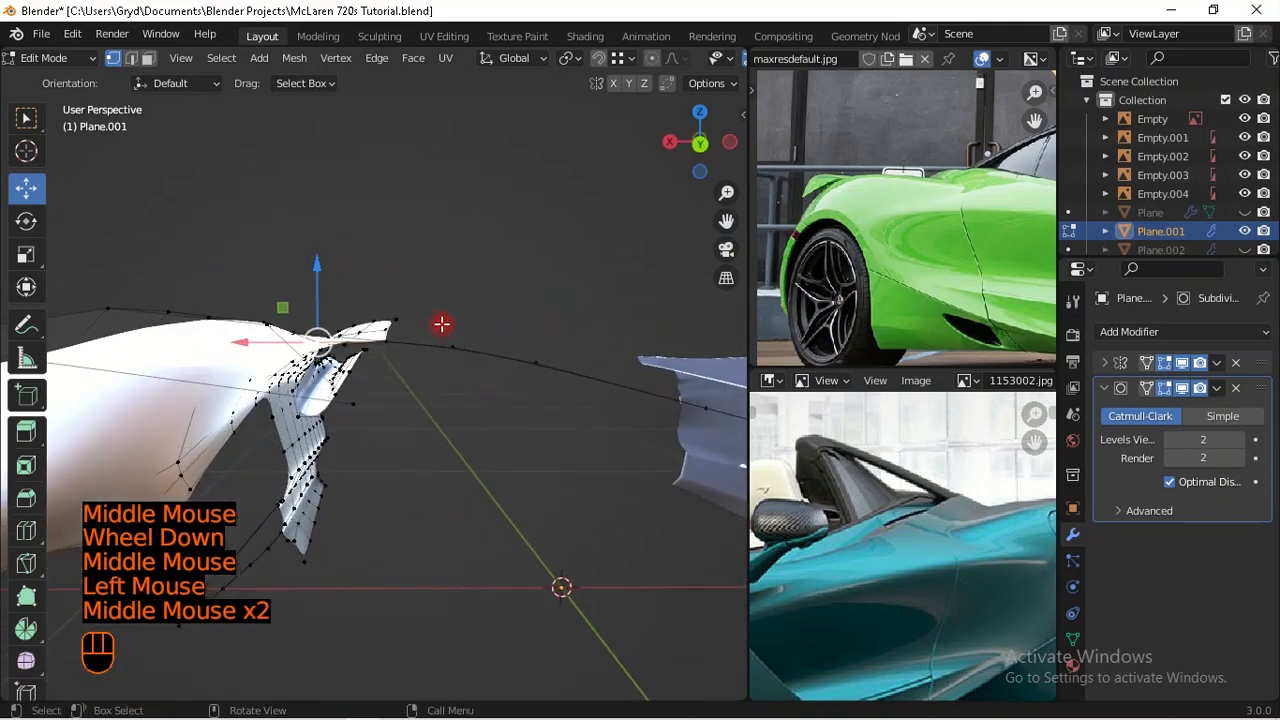
pyautogui.press('g')
pyautogui.press('z')
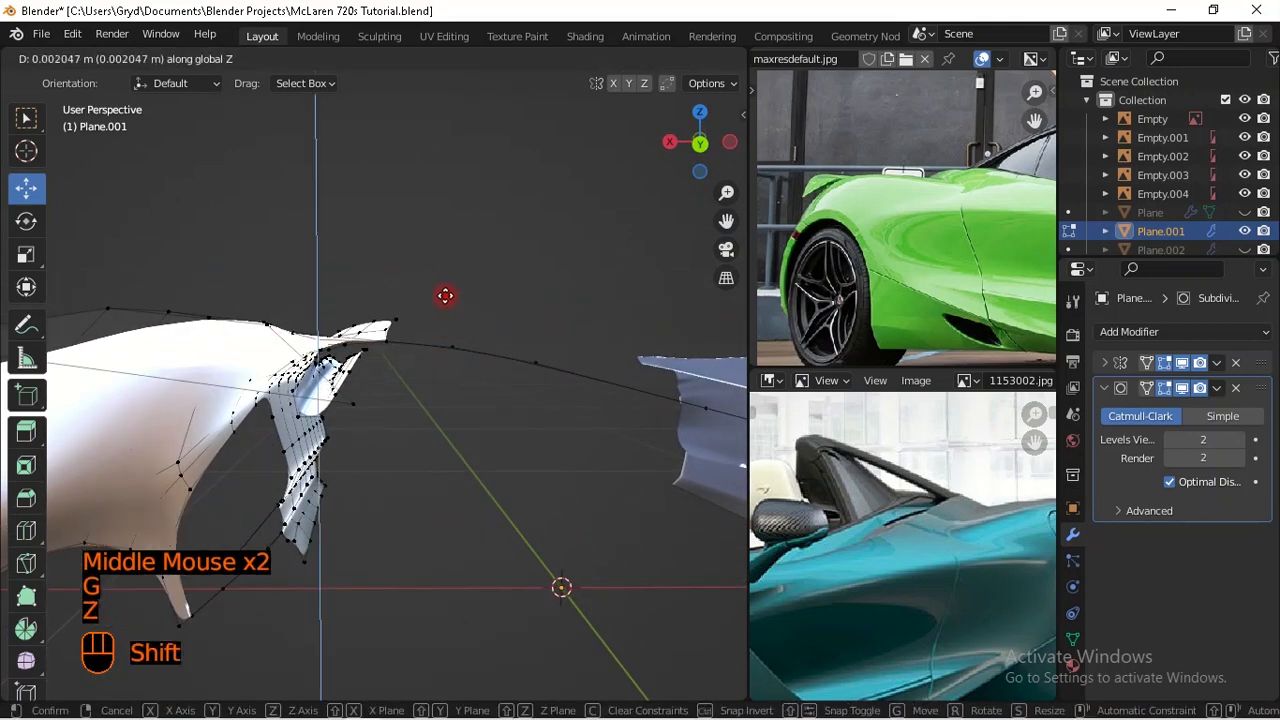
pyautogui.keyDown('shift'); pyautogui.click(445, 282); pyautogui.keyUp('shift')
# Step: In top view, extrude the strip's front inner tip vertex twice rearward along the panel outline, by about 0.05 m and 0.08 m
pyautogui.moveTo(445, 282); pyautogui.dragTo(428, 449, button='middle')
pyautogui.scroll(-1, 428, 449)
pyautogui.scroll(-1, 428, 449)
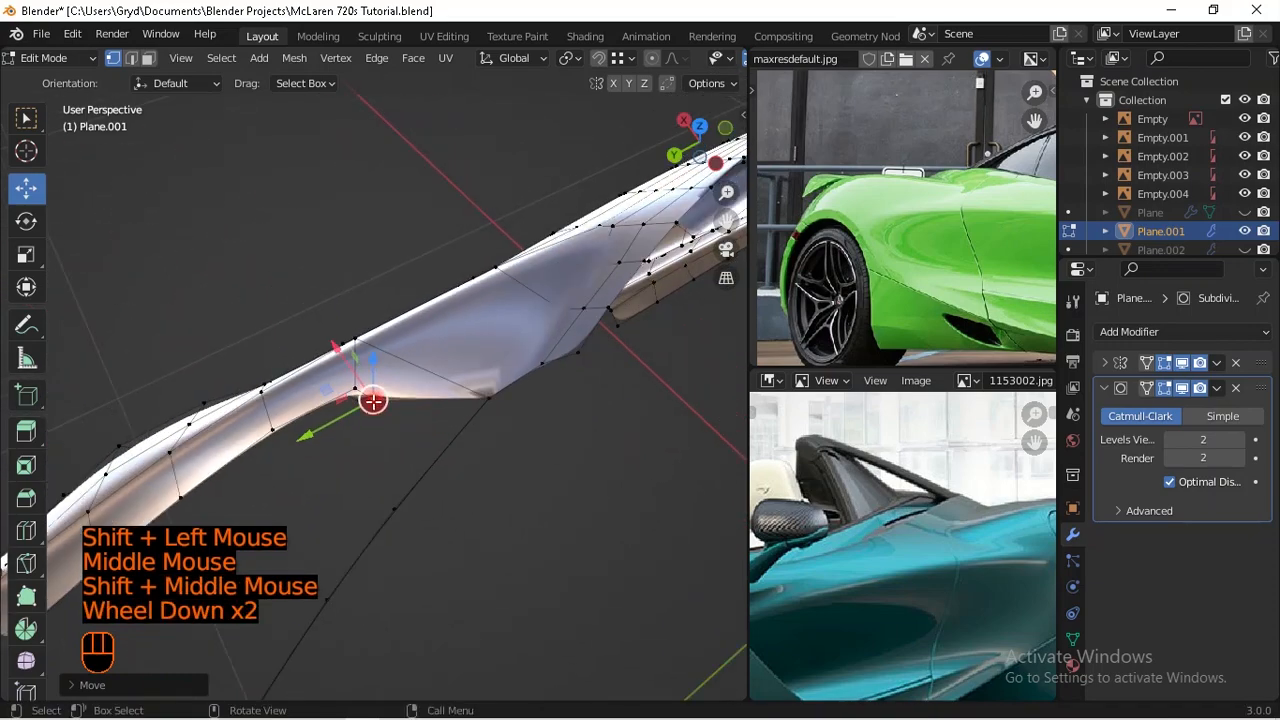
pyautogui.press('KP_7')
pyautogui.scroll(-1, 363, 417)
pyautogui.keyDown('shift'); pyautogui.moveTo(363, 417); pyautogui.dragTo(474, 453, button='middle'); pyautogui.keyUp('shift')
pyautogui.scroll(1, 437, 491)
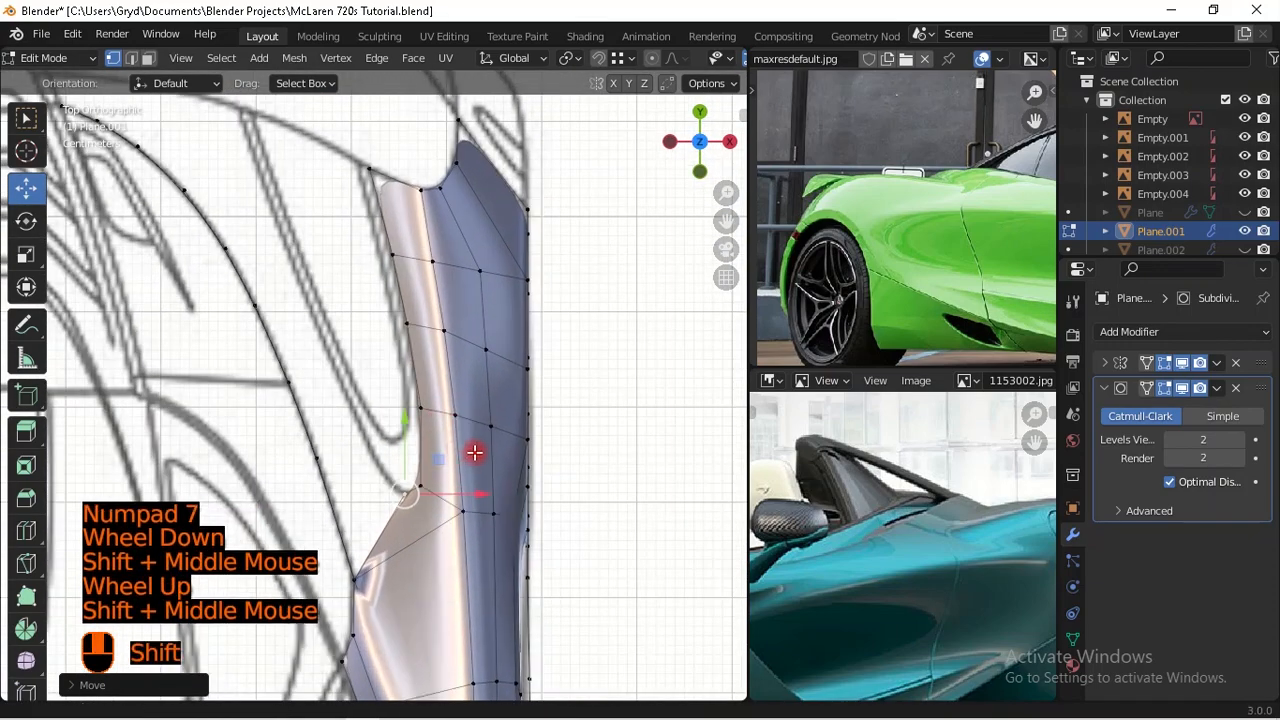
pyautogui.press('e')
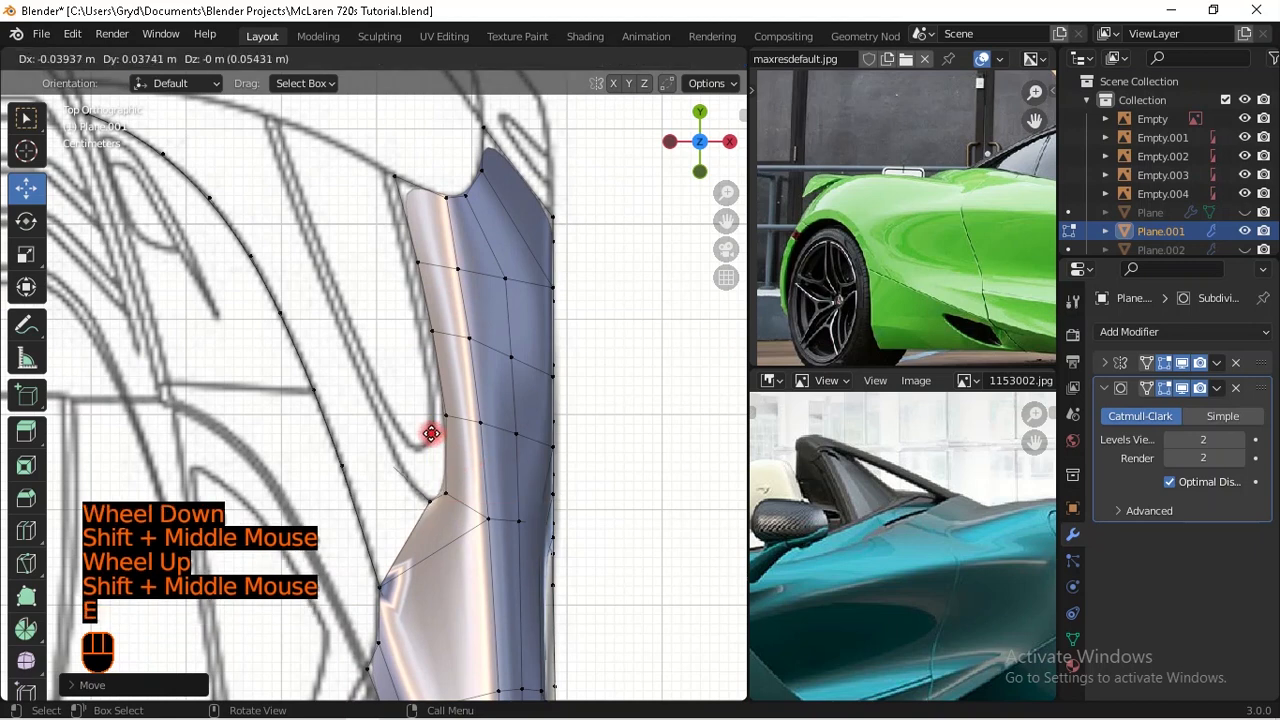
pyautogui.keyDown('shift'); pyautogui.click(372, 360); pyautogui.keyUp('shift')
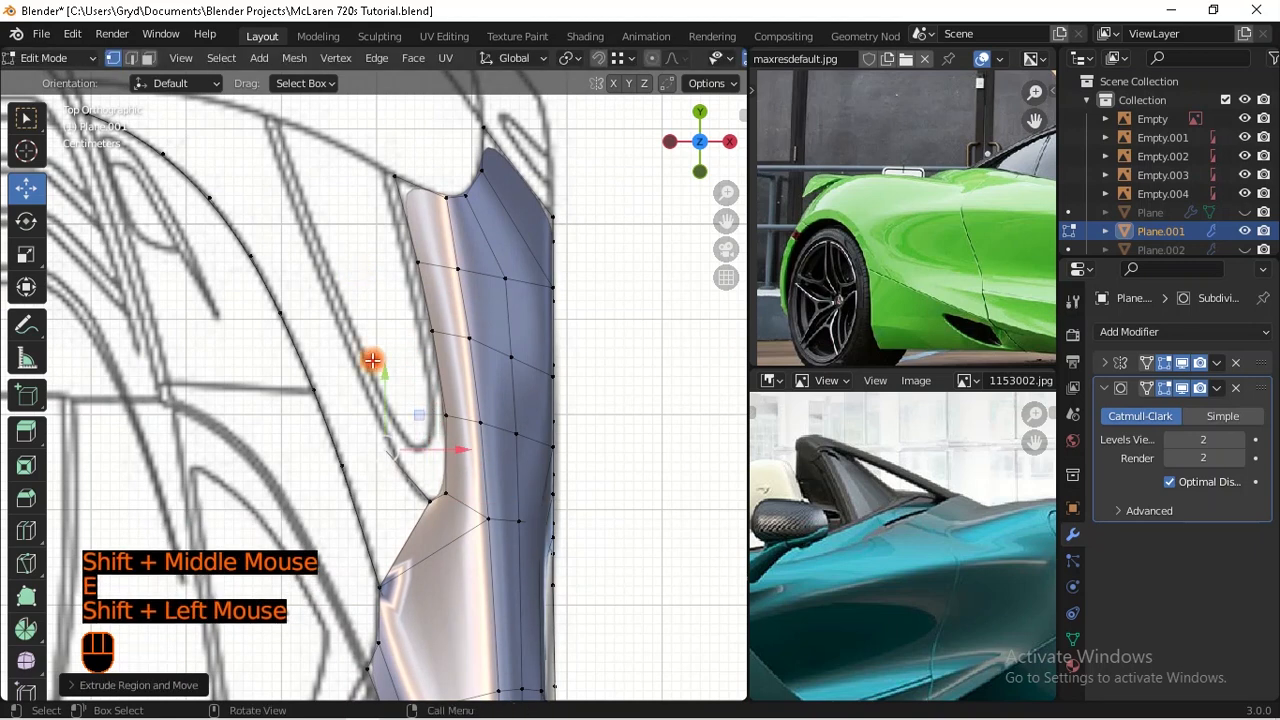
pyautogui.keyDown('shift'); pyautogui.moveTo(437, 429); pyautogui.dragTo(443, 434, button='middle'); pyautogui.keyUp('shift')
pyautogui.press('e')
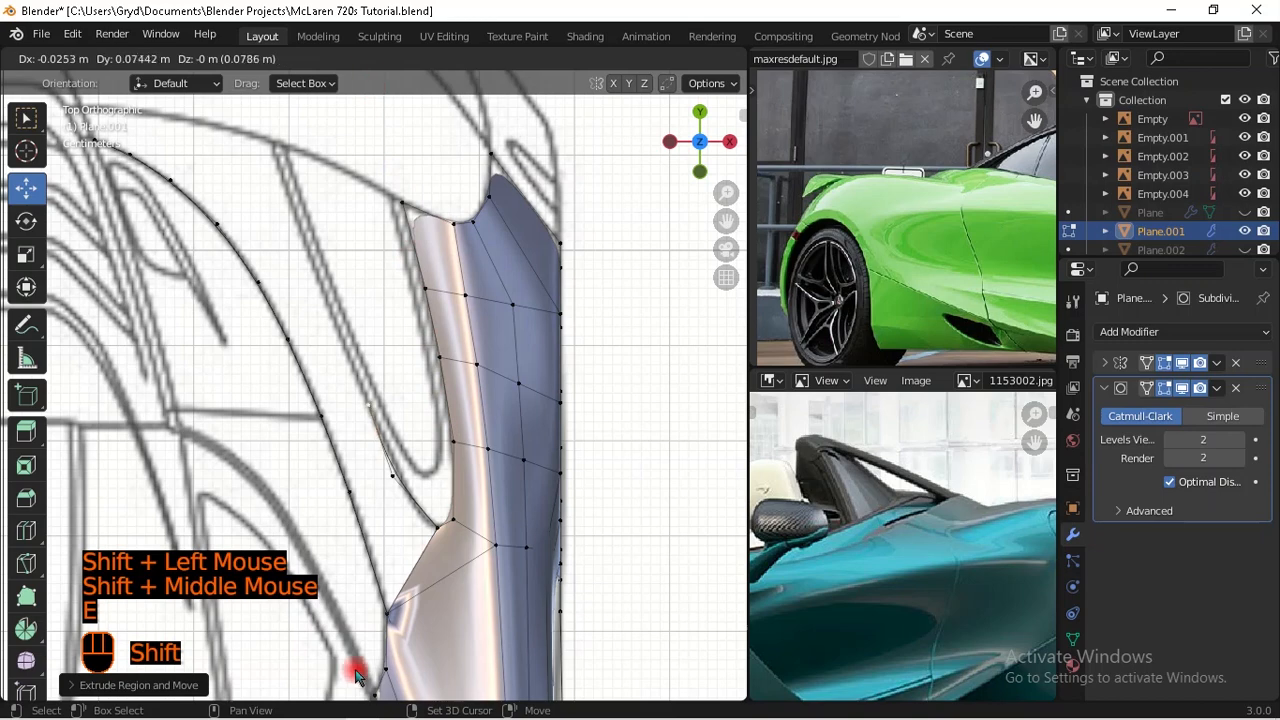
pyautogui.keyDown('shift'); pyautogui.click(380, 594); pyautogui.keyUp('shift')
# Step: Extend the traced inner outline rearward with two more vertex extrusions of about 0.09 m and 0.07 m
pyautogui.keyDown('shift'); pyautogui.moveTo(380, 594); pyautogui.dragTo(494, 491, button='middle'); pyautogui.keyUp('shift')
pyautogui.scroll(1, 494, 491)
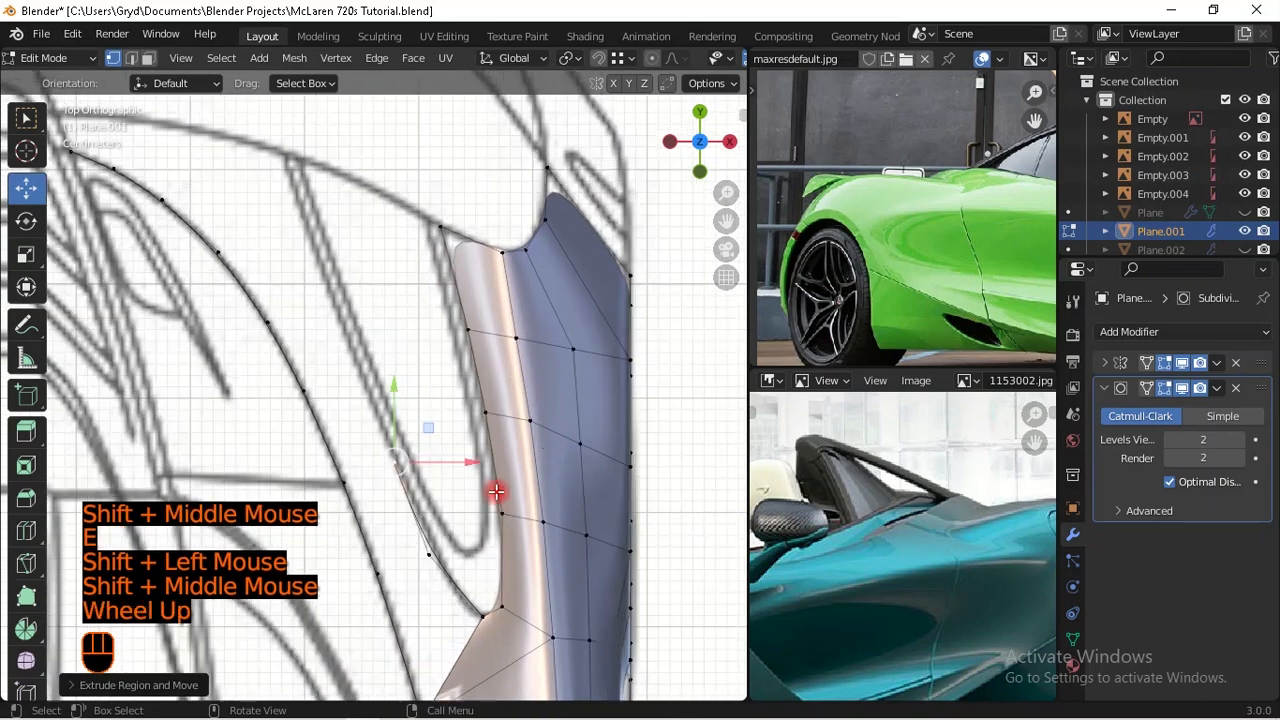
pyautogui.press('e')
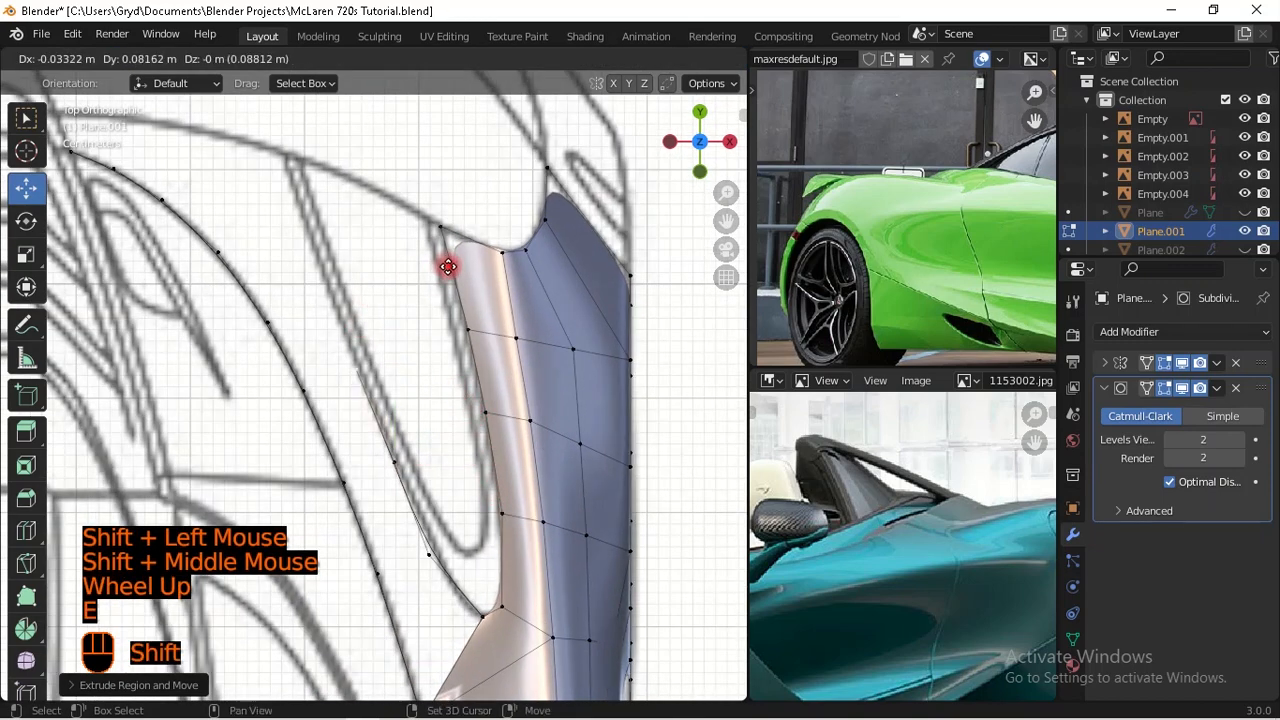
pyautogui.keyDown('shift'); pyautogui.click(471, 289); pyautogui.keyUp('shift')
pyautogui.keyDown('shift'); pyautogui.moveTo(449, 349); pyautogui.dragTo(479, 392, button='middle'); pyautogui.keyUp('shift')
pyautogui.press('e')
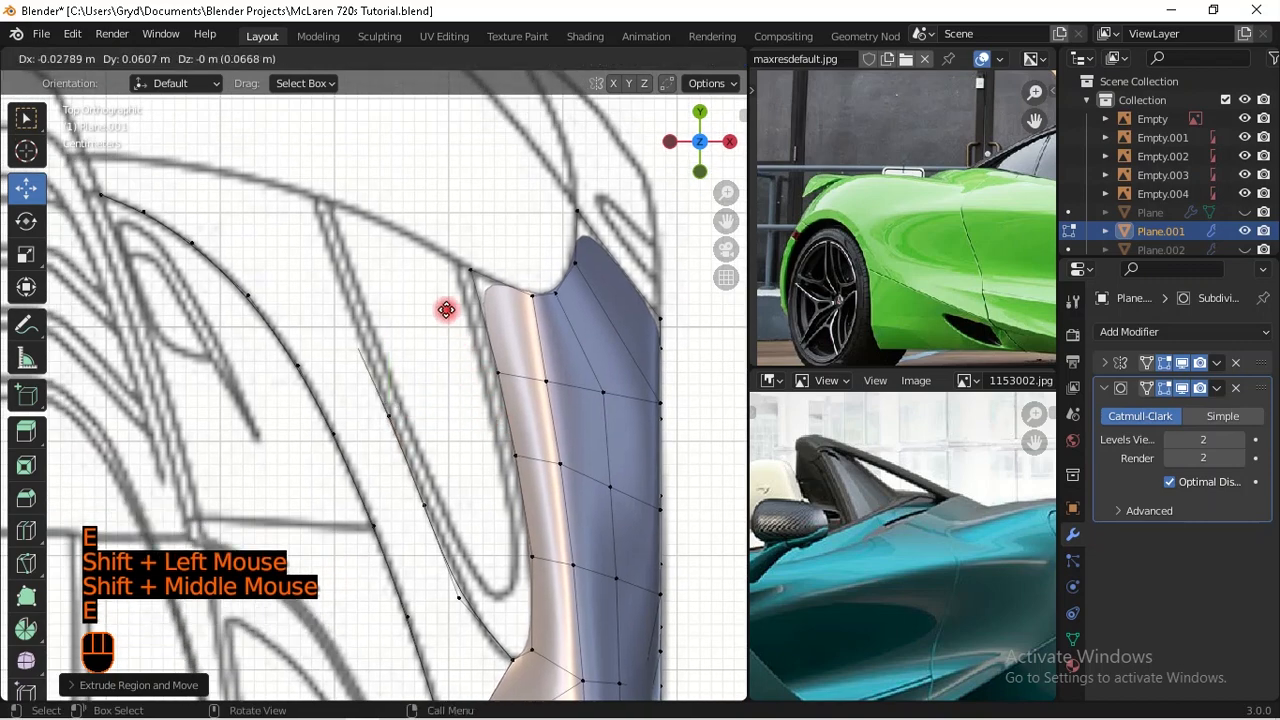
pyautogui.keyDown('shift'); pyautogui.click(526, 371); pyautogui.keyUp('shift')
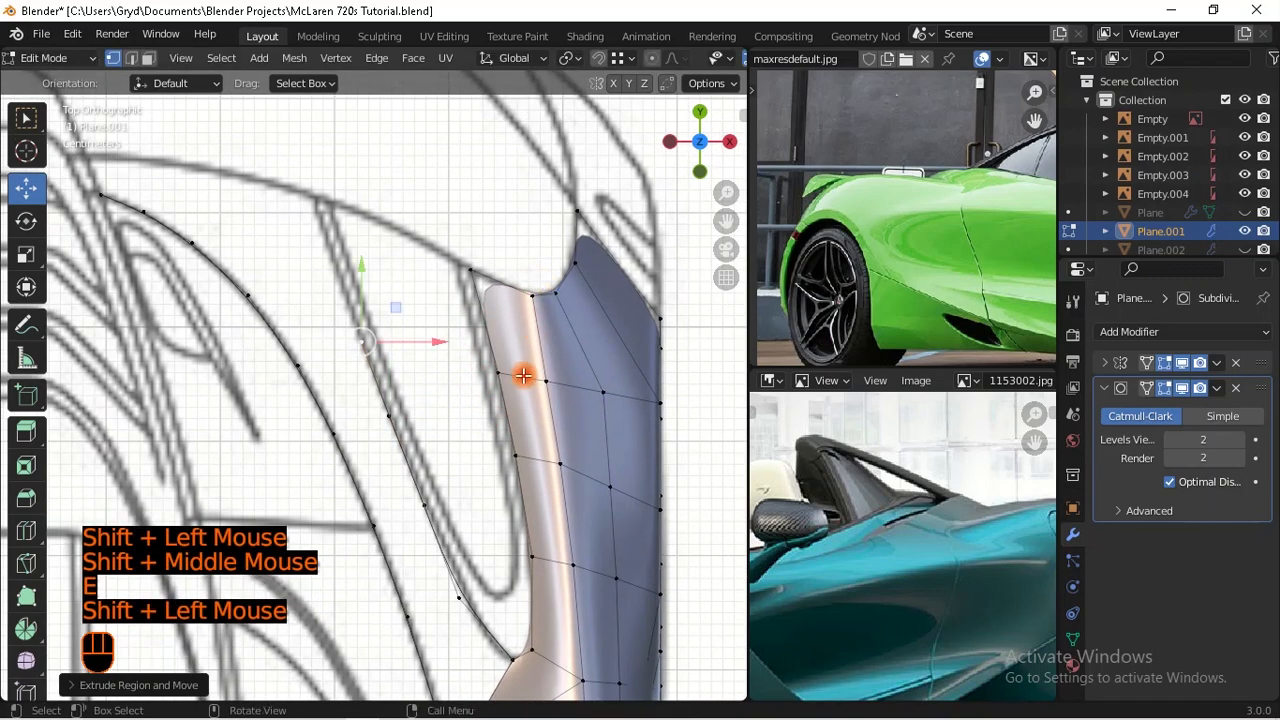
# Step: Extrude the outline's end vertex about 0.06 m, and once more up to the corner on the blueprint's rear panel line
pyautogui.press('e')
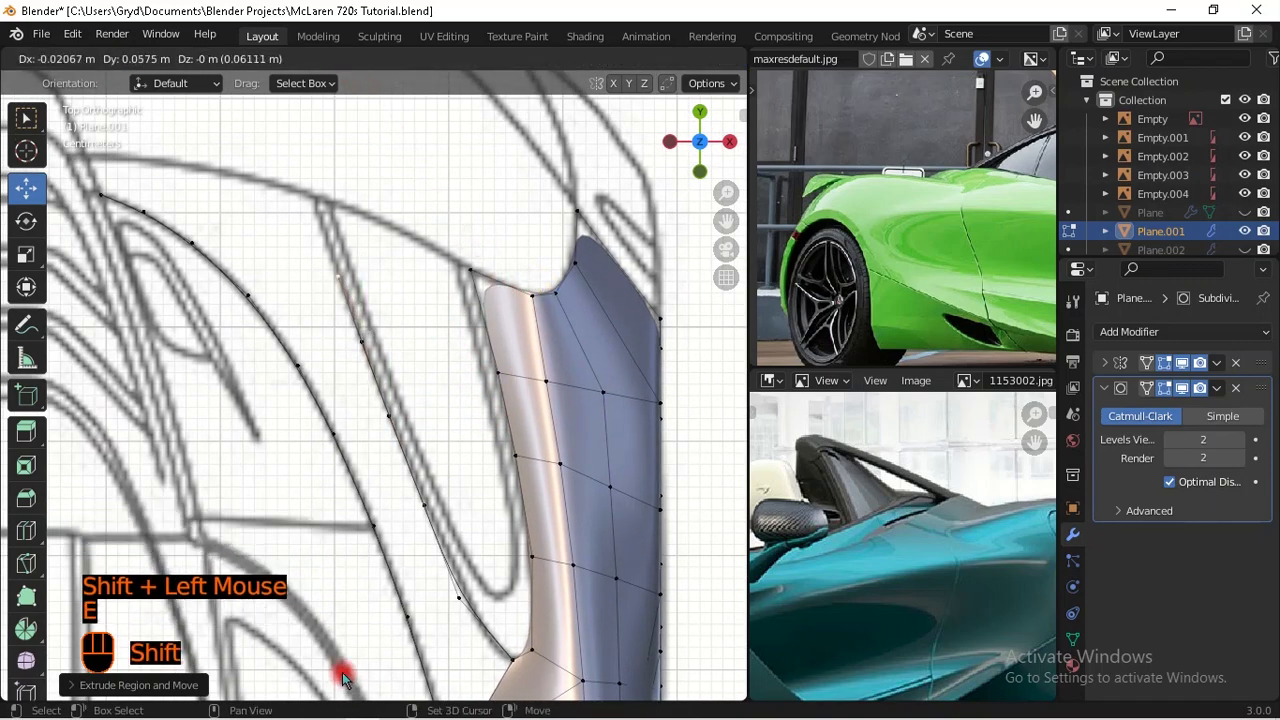
pyautogui.keyDown('shift'); pyautogui.click(347, 135); pyautogui.keyUp('shift')
pyautogui.keyDown('shift'); pyautogui.moveTo(410, 325); pyautogui.dragTo(447, 393, button='middle'); pyautogui.keyUp('shift')
pyautogui.press('e')
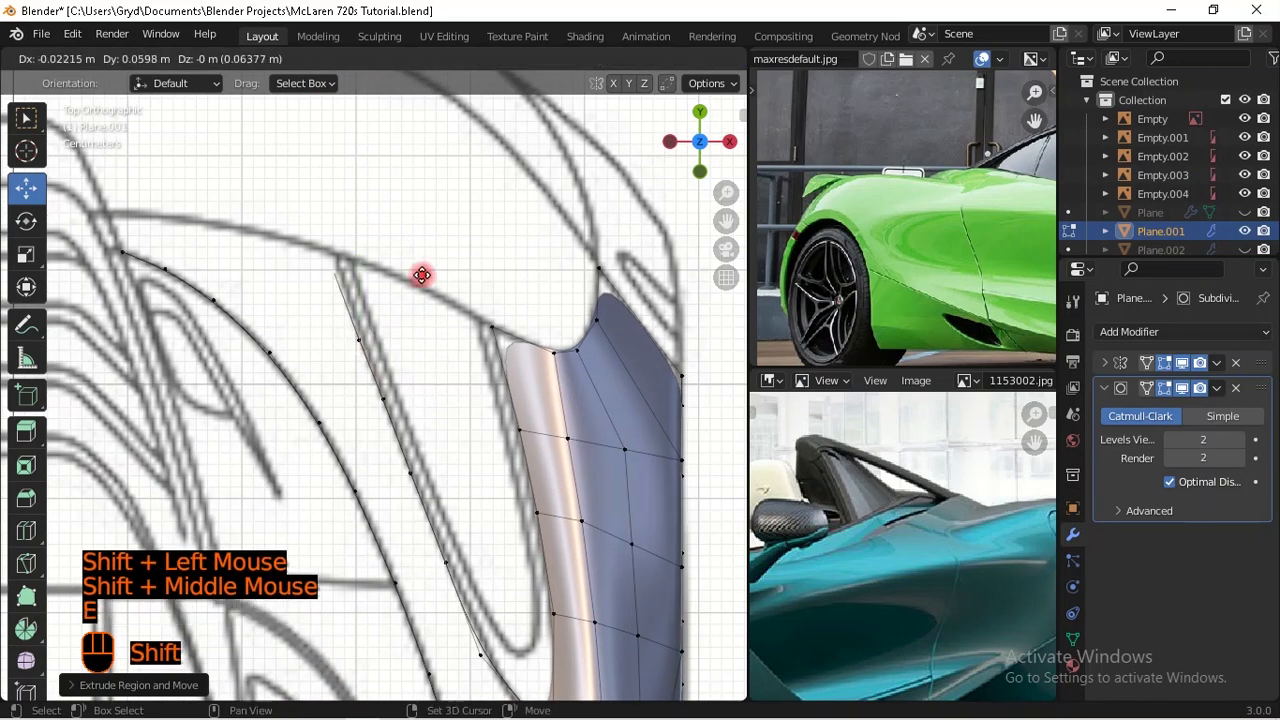
pyautogui.keyDown('shift'); pyautogui.click(440, 137); pyautogui.keyUp('shift')
# Step: Nudge the traced outline's vertices near the rear corner sideways onto the blueprint line
pyautogui.scroll(-1, 466, 343)
pyautogui.scroll(1, 380, 409)
pyautogui.click(389, 388)
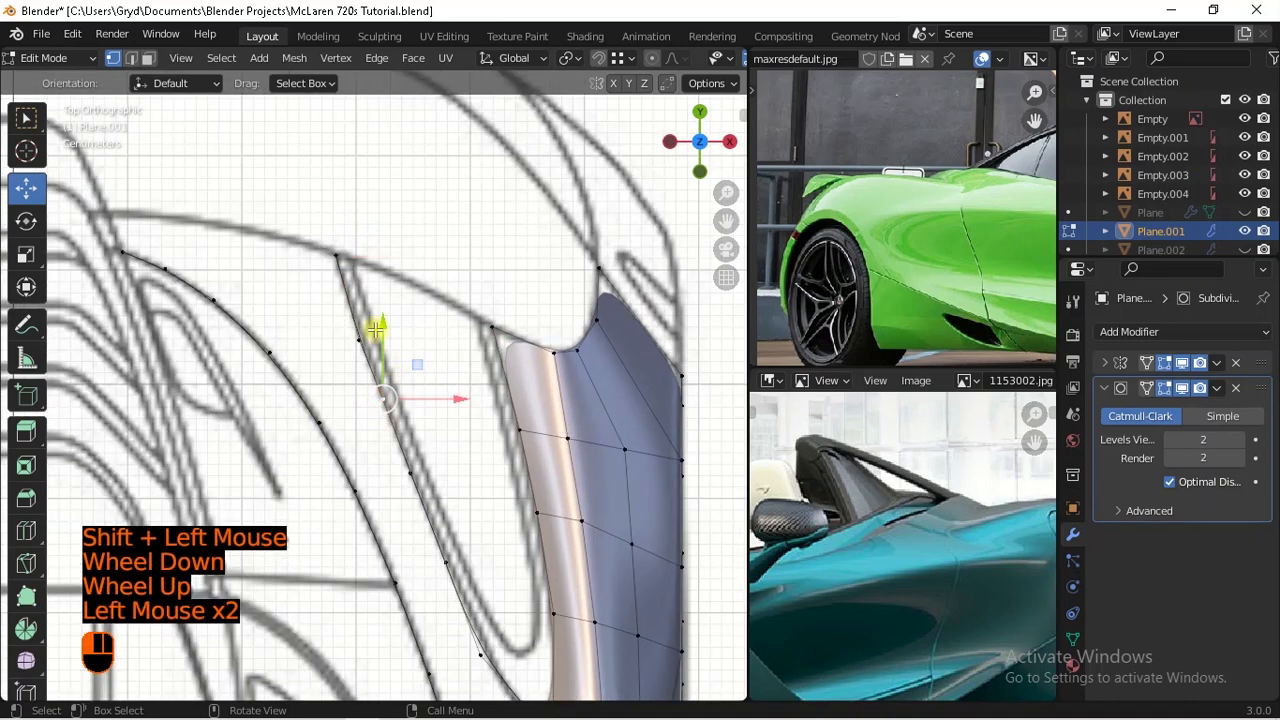
pyautogui.moveTo(421, 352); pyautogui.dragTo(457, 409)
pyautogui.click(406, 397)
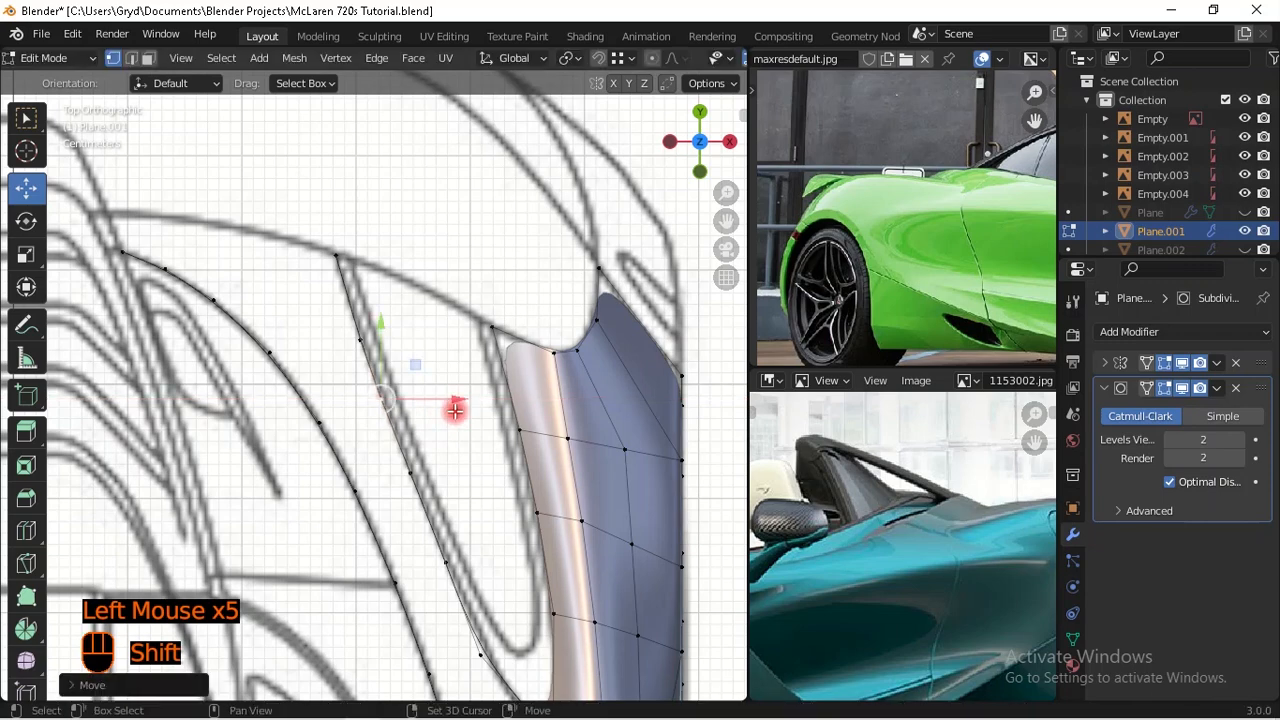
# Step: Extrude the rear corner vertex four times inward along the blueprint's curved rear panel line, about 0.05 m each
pyautogui.keyDown('shift'); pyautogui.moveTo(457, 409); pyautogui.dragTo(406, 423, button='middle'); pyautogui.keyUp('shift')
pyautogui.click(371, 366)
pyautogui.keyDown('shift'); pyautogui.moveTo(371, 366); pyautogui.dragTo(399, 367, button='middle'); pyautogui.keyUp('shift')
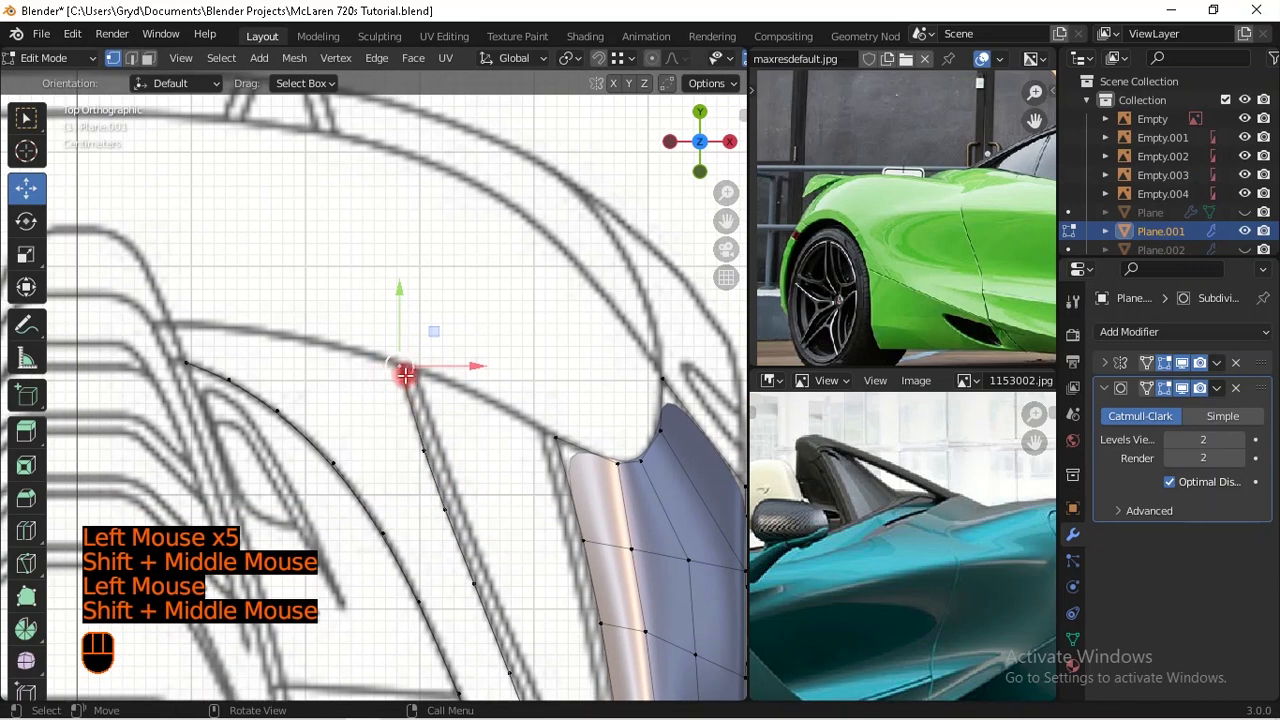
pyautogui.press('e')
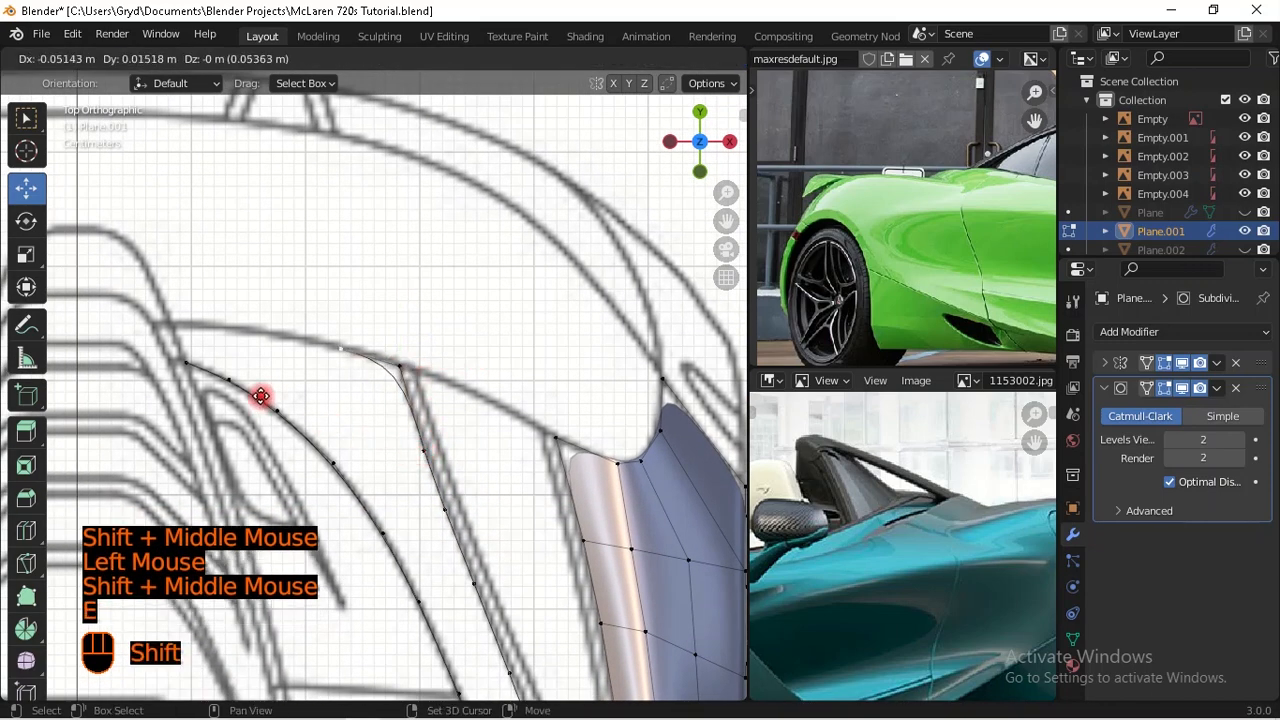
pyautogui.keyDown('shift'); pyautogui.click(391, 437); pyautogui.keyUp('shift')
pyautogui.press('e')
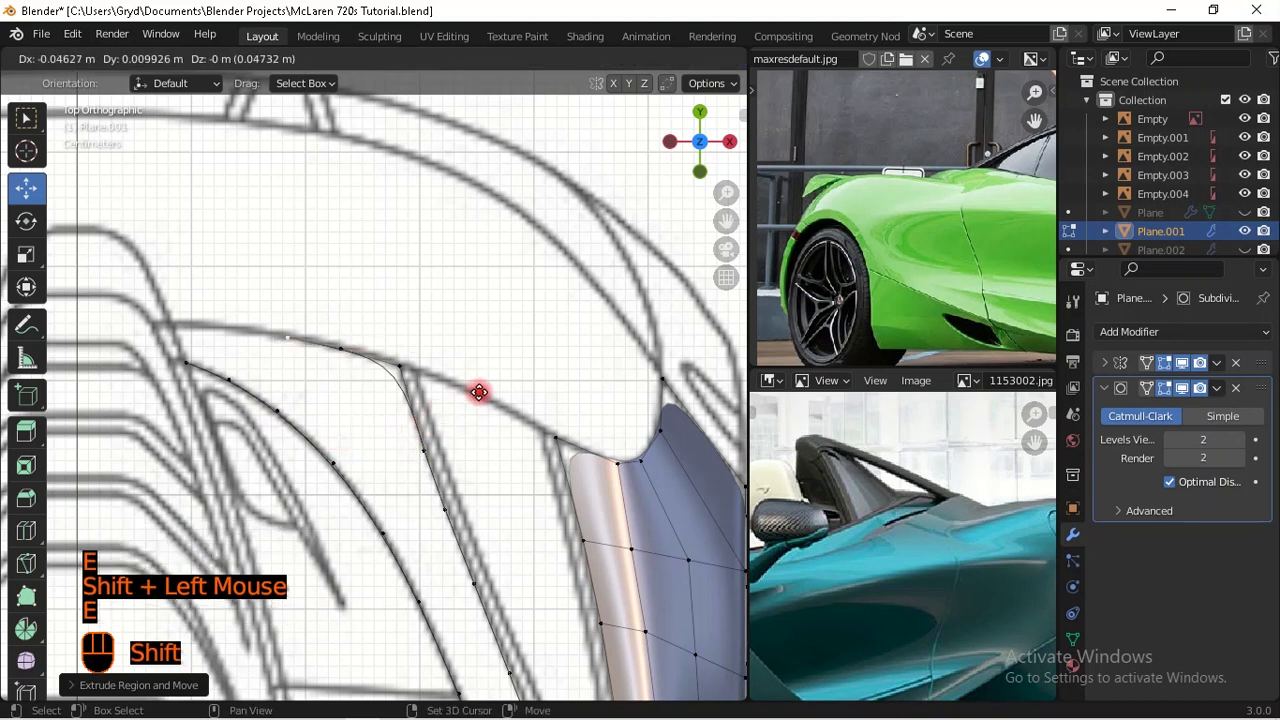
pyautogui.keyDown('shift'); pyautogui.click(496, 384); pyautogui.keyUp('shift')
pyautogui.press('e')
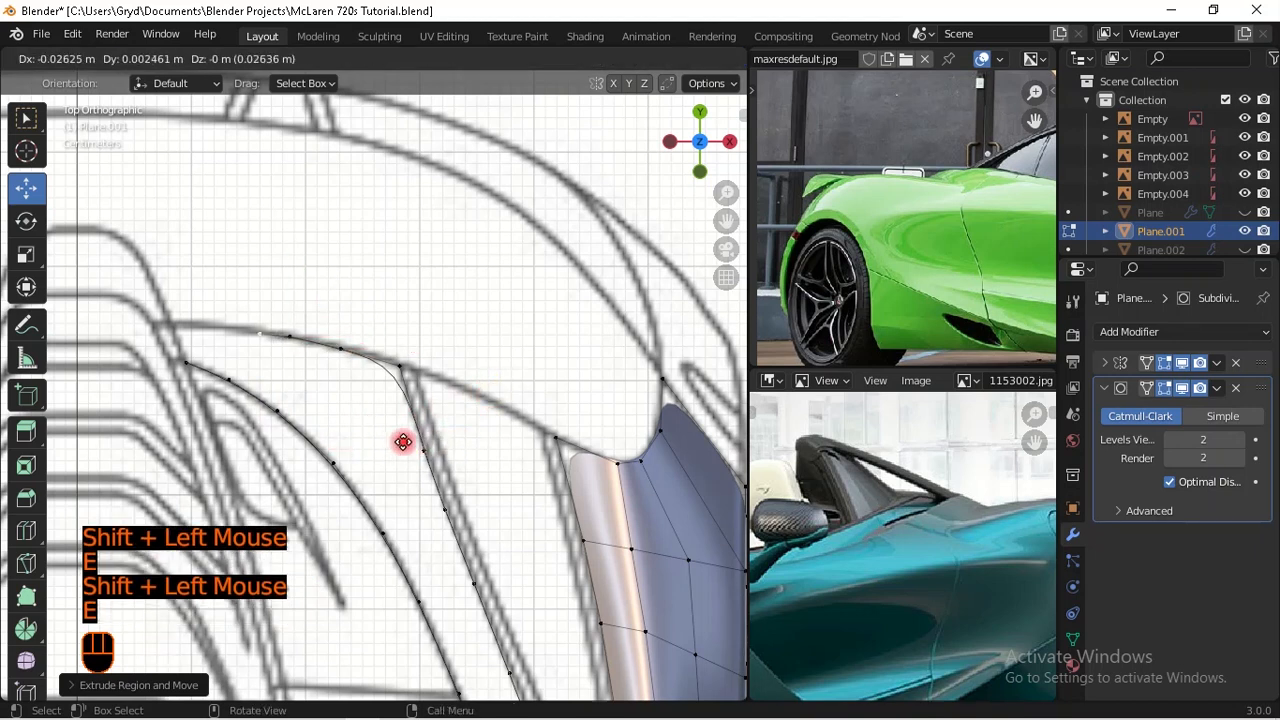
pyautogui.keyDown('shift'); pyautogui.click(383, 362); pyautogui.keyUp('shift')
pyautogui.press('e')
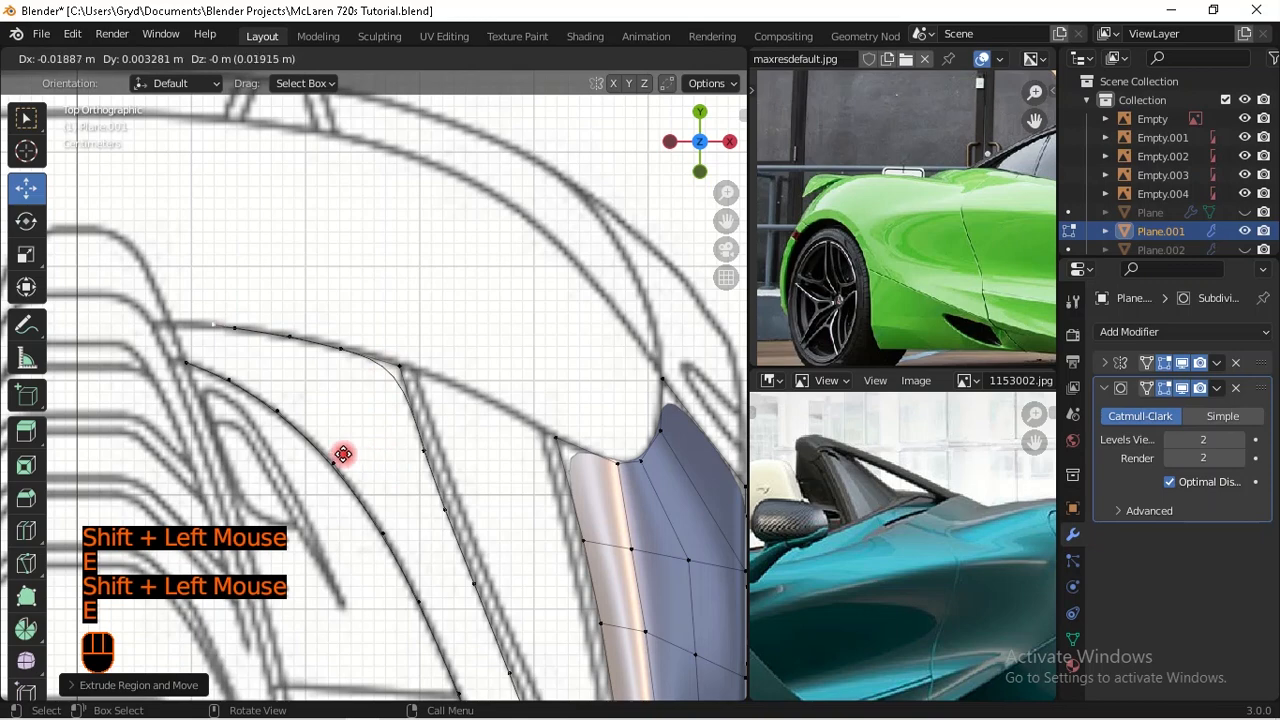
pyautogui.keyDown('shift'); pyautogui.click(122, 454); pyautogui.keyUp('shift')
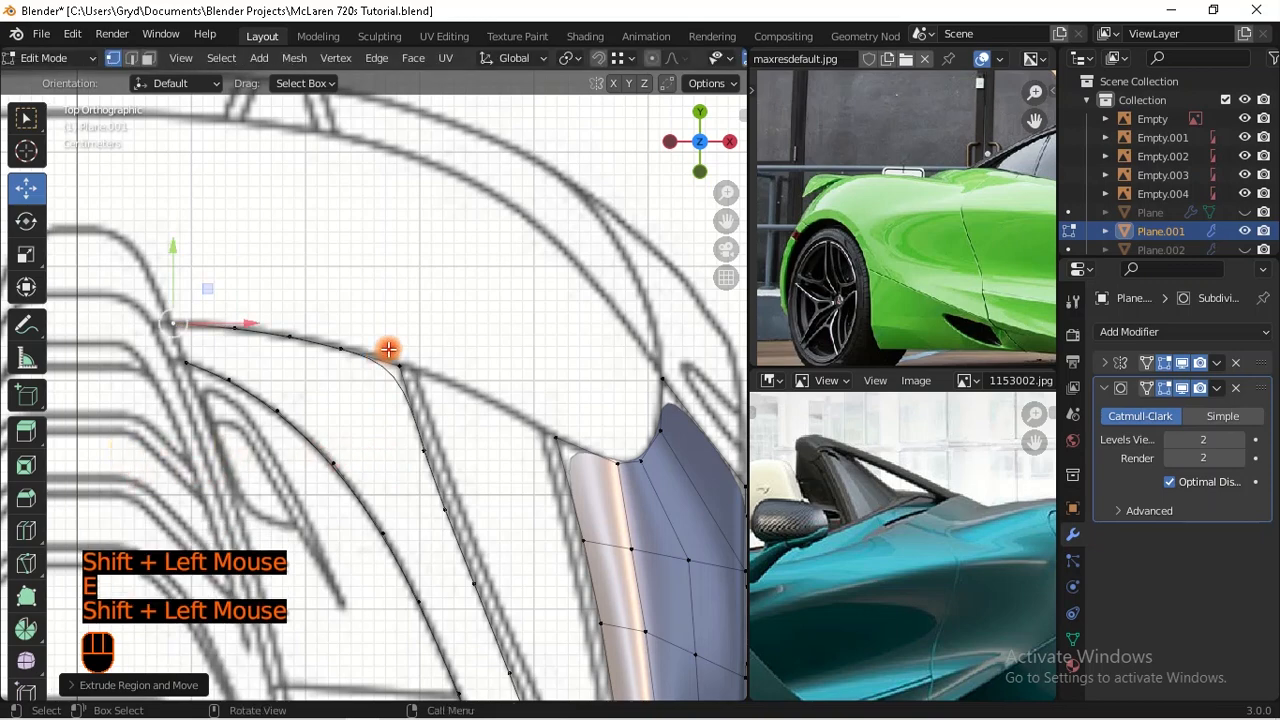
# Step: Select the newly extruded rear line vertices and lower them along Z onto the back view blueprint's body line
pyautogui.scroll(-1, 386, 349)
pyautogui.keyDown('ctrl'); pyautogui.click(437, 414); pyautogui.keyUp('ctrl')
pyautogui.moveTo(437, 414); pyautogui.dragTo(443, 449, button='middle')
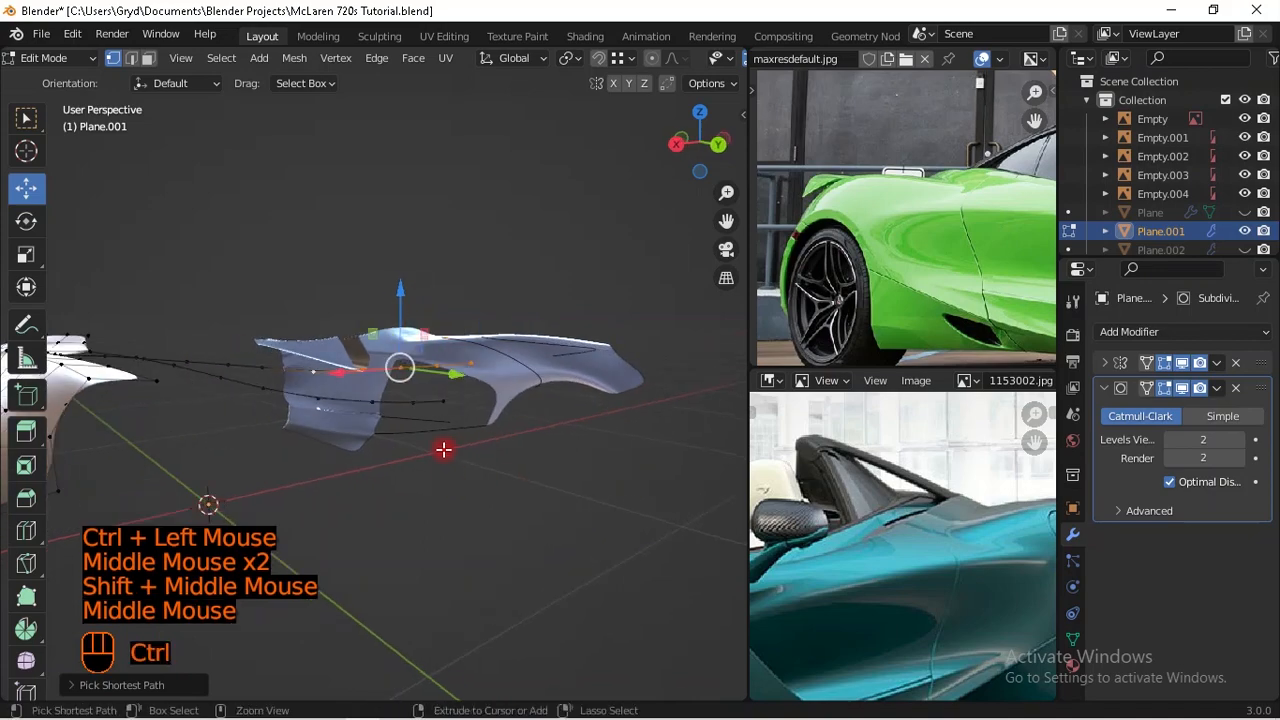
pyautogui.press('ctrl+KP_1')
pyautogui.scroll(2, 467, 393)
pyautogui.moveTo(433, 296); pyautogui.dragTo(469, 356)
pyautogui.keyDown('shift'); pyautogui.moveTo(480, 540); pyautogui.dragTo(514, 189); pyautogui.keyUp('shift')
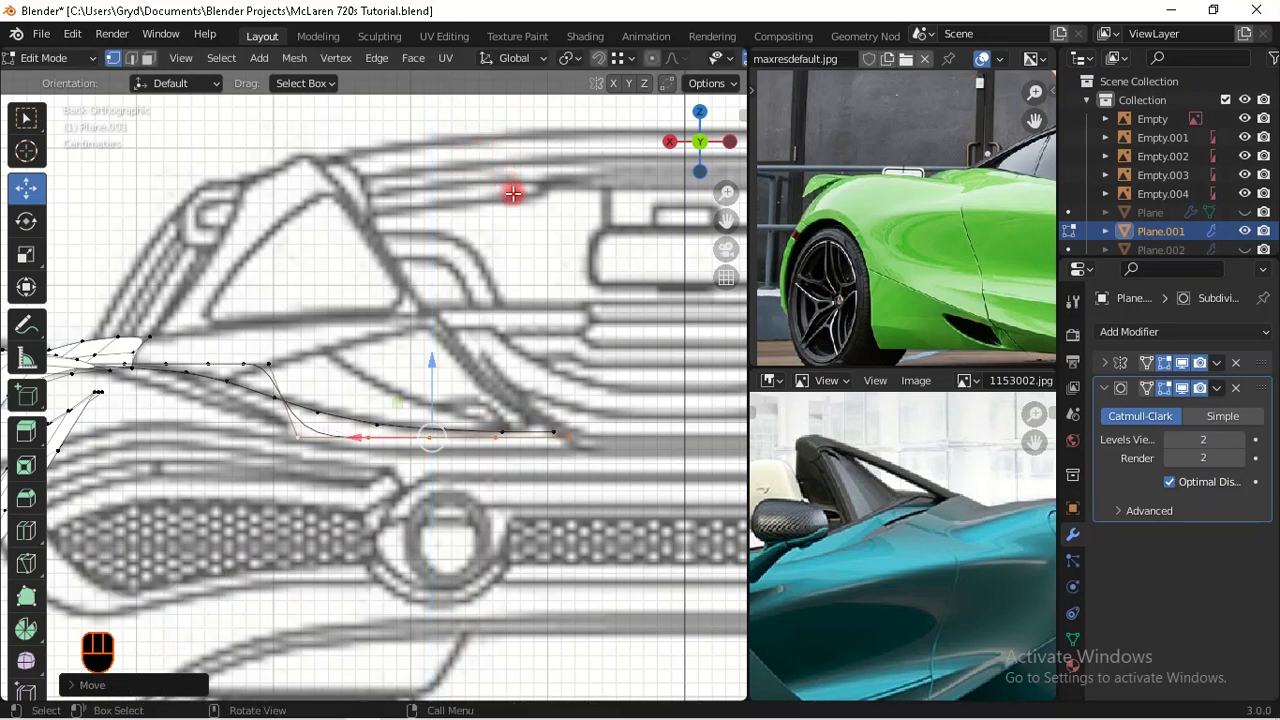
# Step: Deselect the rear line vertices nearest its inner end and raise the remaining ones slightly along Z in the back view
pyautogui.scroll(-2, 510, 195)
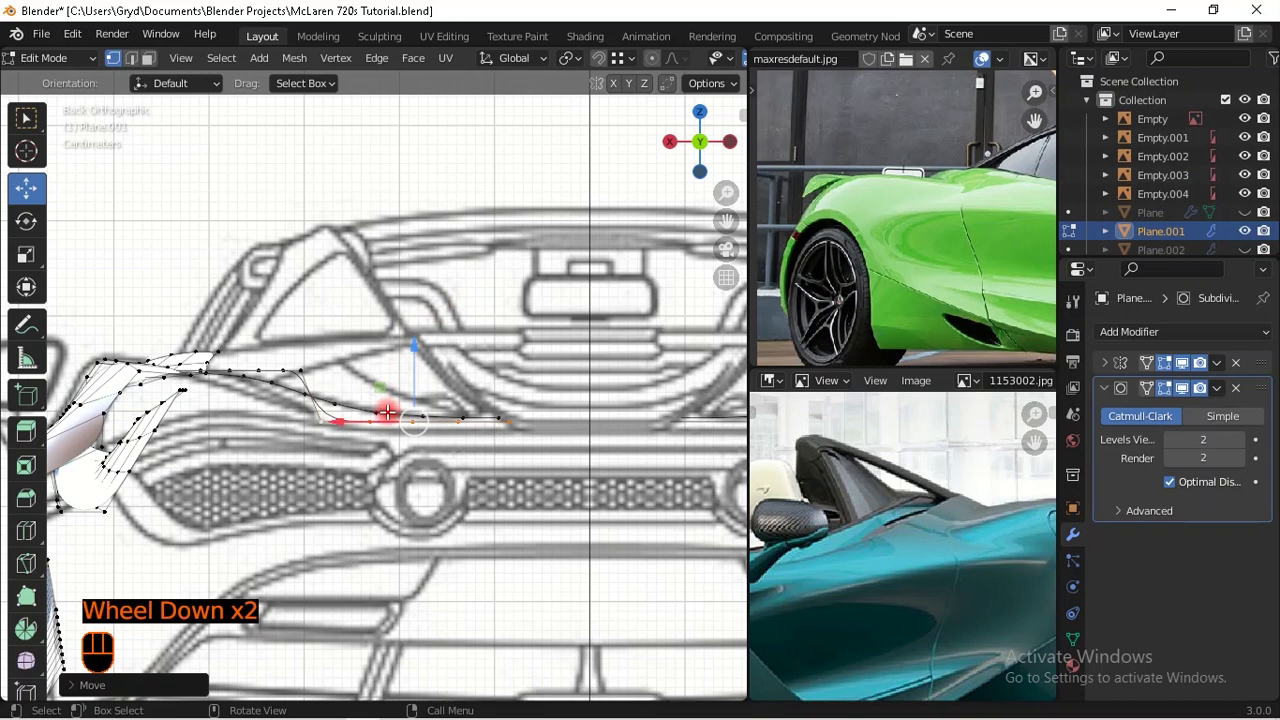
pyautogui.scroll(2, 434, 337)
pyautogui.moveTo(437, 366); pyautogui.dragTo(503, 366)
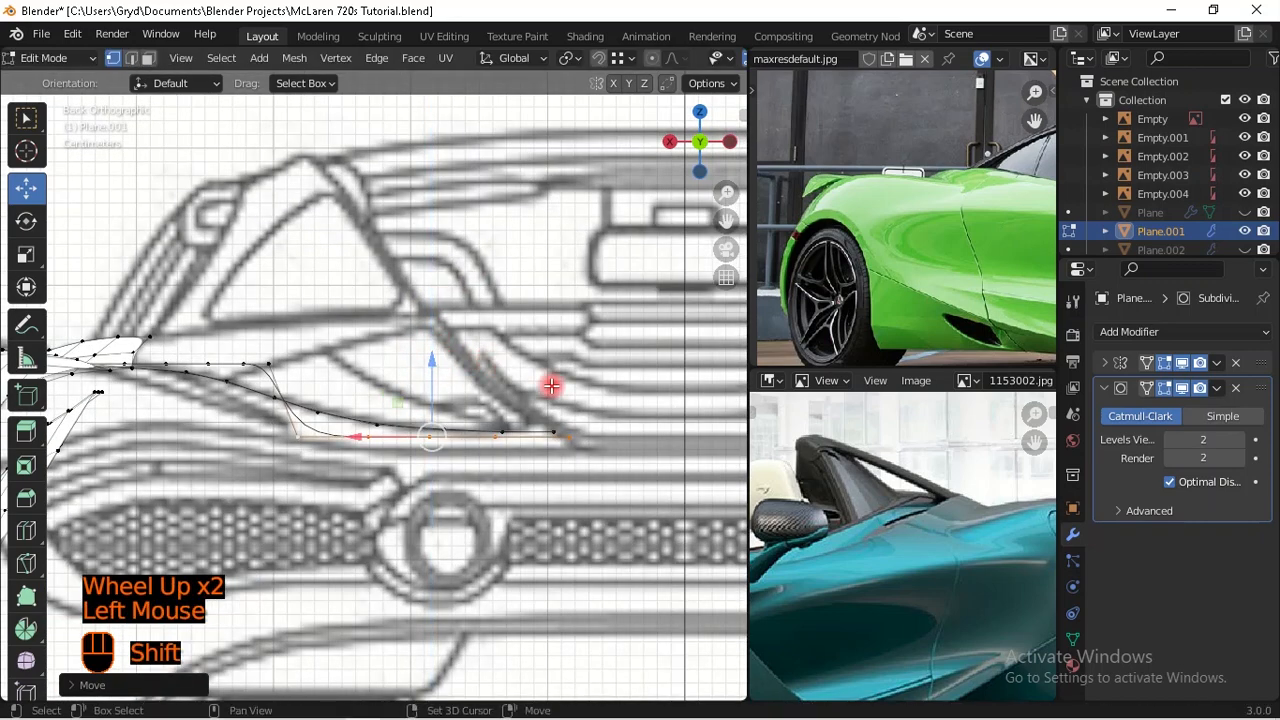
pyautogui.keyDown('shift'); pyautogui.moveTo(503, 366); pyautogui.dragTo(497, 380, button='middle'); pyautogui.keyUp('shift')
pyautogui.scroll(2, 497, 380)
pyautogui.keyDown('ctrl'); pyautogui.moveTo(531, 380); pyautogui.dragTo(410, 478); pyautogui.keyUp('ctrl')
pyautogui.keyDown('ctrl'); pyautogui.moveTo(386, 383); pyautogui.dragTo(334, 480); pyautogui.keyUp('ctrl')
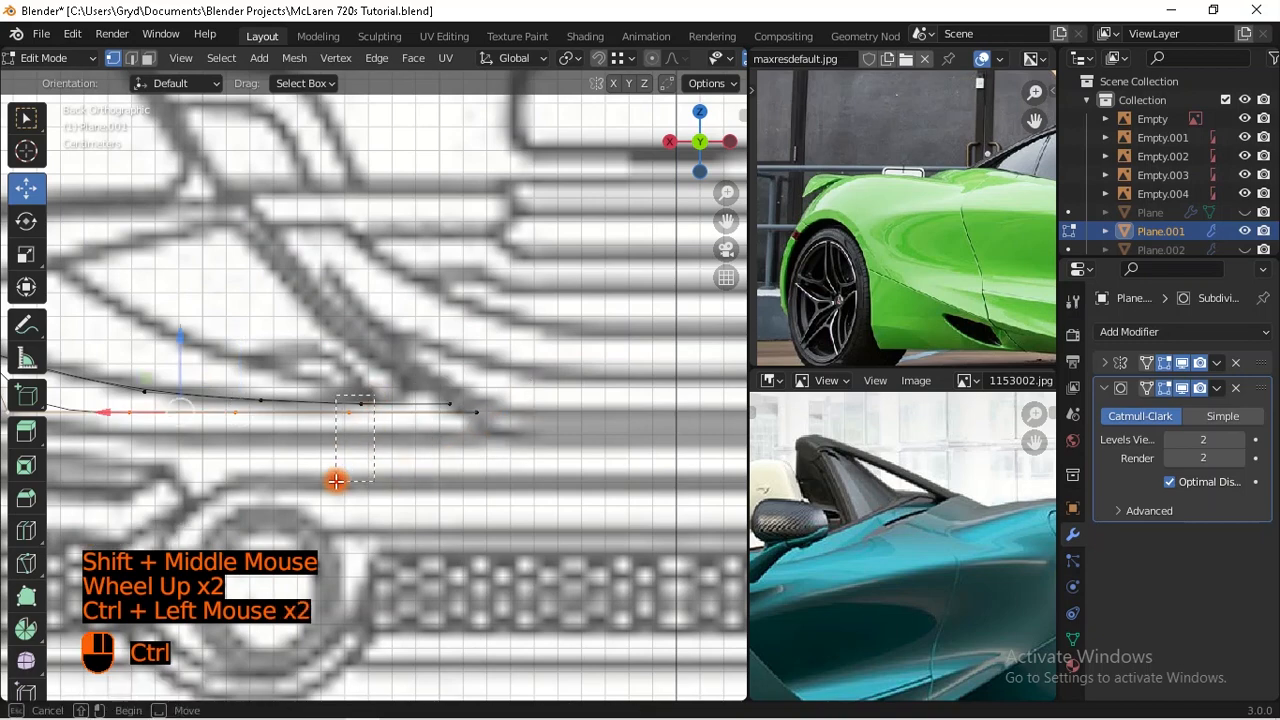
pyautogui.keyDown('shift'); pyautogui.moveTo(128, 384); pyautogui.dragTo(257, 384, button='middle'); pyautogui.keyUp('shift')
pyautogui.moveTo(252, 336); pyautogui.dragTo(296, 447)
# Step: Deselect further vertices from the inner end and raise the rest along Z so the rear line curves up toward the rear corner
pyautogui.keyDown('shift'); pyautogui.moveTo(296, 447); pyautogui.dragTo(397, 371, button='middle'); pyautogui.keyUp('shift')
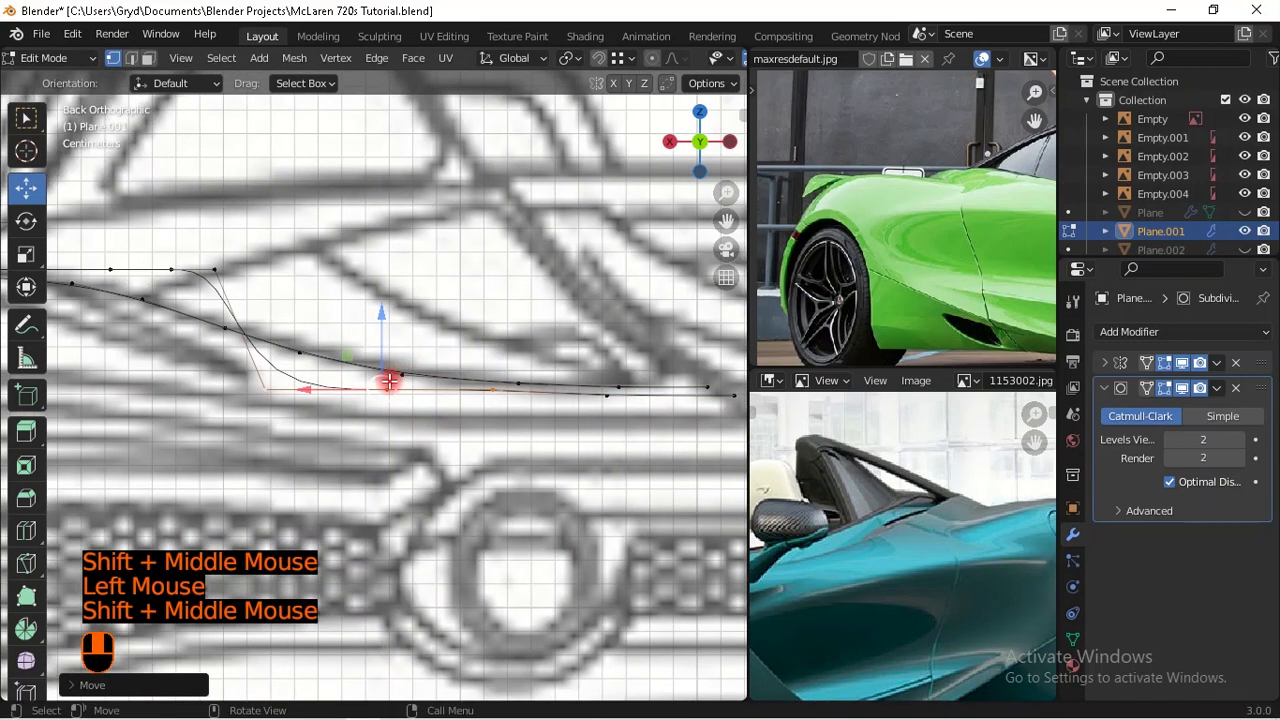
pyautogui.keyDown('ctrl'); pyautogui.click(420, 395); pyautogui.keyUp('ctrl')
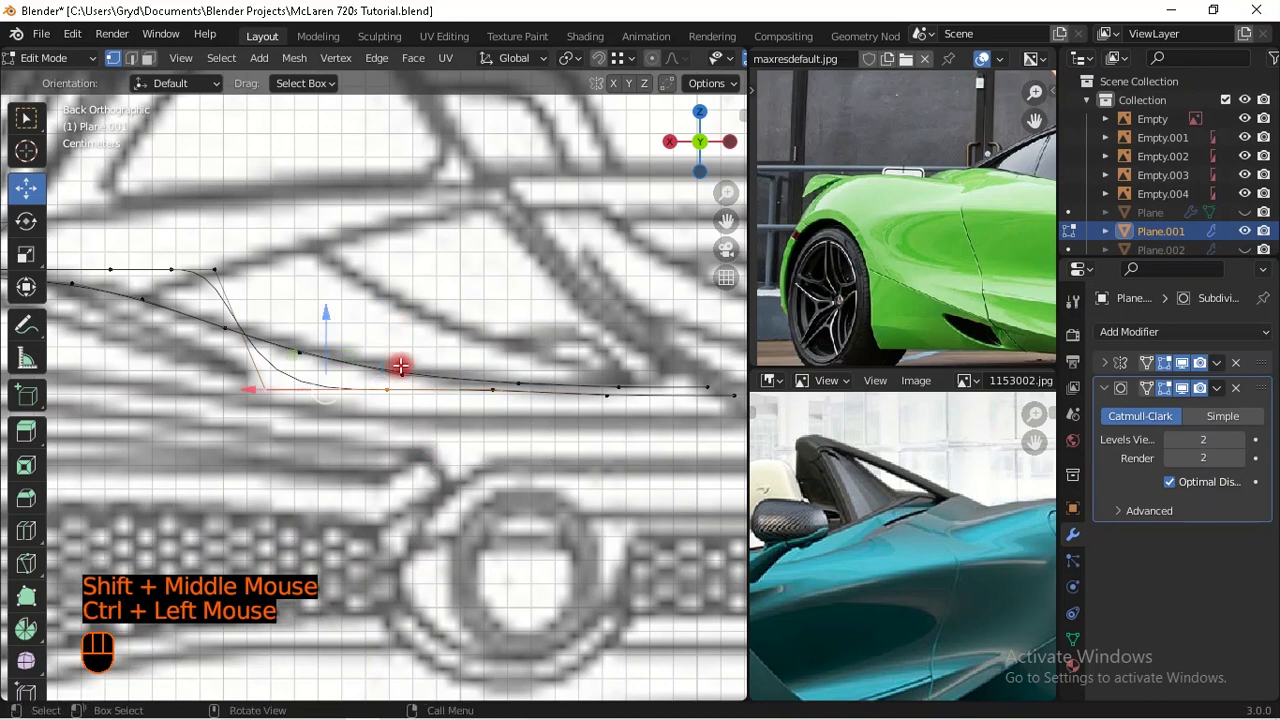
pyautogui.scroll(-1, 400, 366)
pyautogui.keyDown('shift'); pyautogui.moveTo(398, 364); pyautogui.dragTo(418, 362, button='middle'); pyautogui.keyUp('shift')
pyautogui.moveTo(370, 327); pyautogui.dragTo(354, 301)
pyautogui.keyDown('ctrl'); pyautogui.moveTo(417, 453); pyautogui.dragTo(374, 371); pyautogui.keyUp('ctrl')
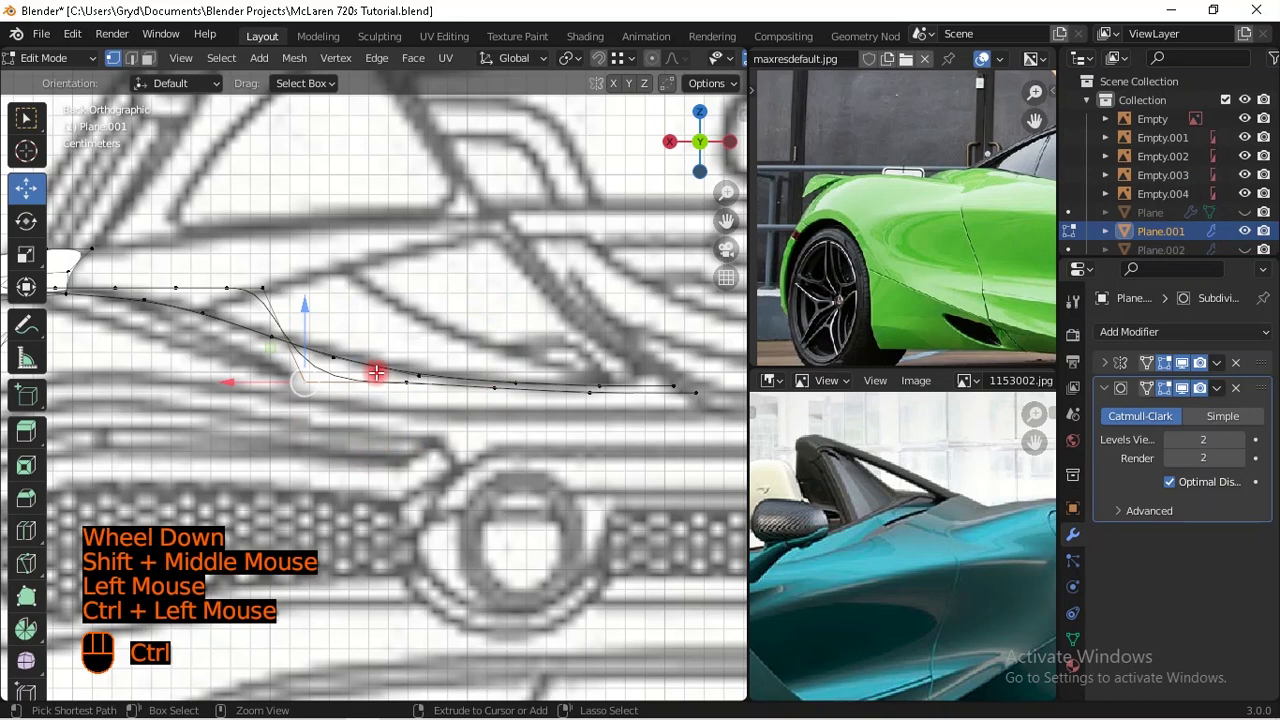
pyautogui.moveTo(308, 314)
pyautogui.mouseDown()
pyautogui.moveTo(326, 314)
pyautogui.moveTo(324, 254)
pyautogui.moveTo(300, 292)
pyautogui.mouseUp()
# Step: Select the fender outline leading forward from the rear corner and lower it along Z to the corner's height in the right side view
pyautogui.scroll(-2, 260, 306)
pyautogui.moveTo(260, 306); pyautogui.dragTo(440, 400, button='middle')
pyautogui.keyDown('shift'); pyautogui.moveTo(440, 400); pyautogui.dragTo(269, 444, button='middle'); pyautogui.keyUp('shift')
pyautogui.click(292, 427)
pyautogui.scroll(-1, 506, 351)
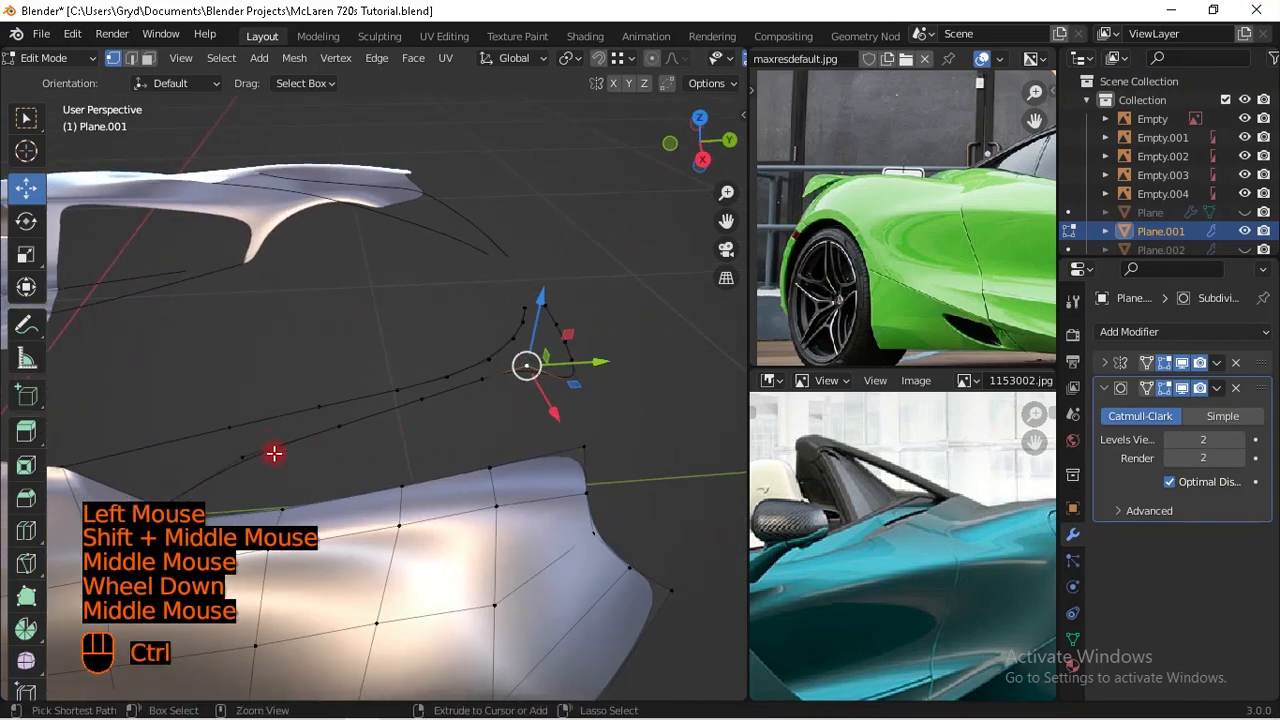
pyautogui.keyDown('ctrl'); pyautogui.click(300, 462); pyautogui.keyUp('ctrl')
pyautogui.press('KP_3')
pyautogui.scroll(1, 400, 403)
pyautogui.hotkey('shift', 'z')
pyautogui.scroll(1, 500, 276)
pyautogui.keyDown('shift'); pyautogui.moveTo(566, 291); pyautogui.dragTo(549, 331, button='middle'); pyautogui.keyUp('shift')
pyautogui.scroll(2, 531, 345)
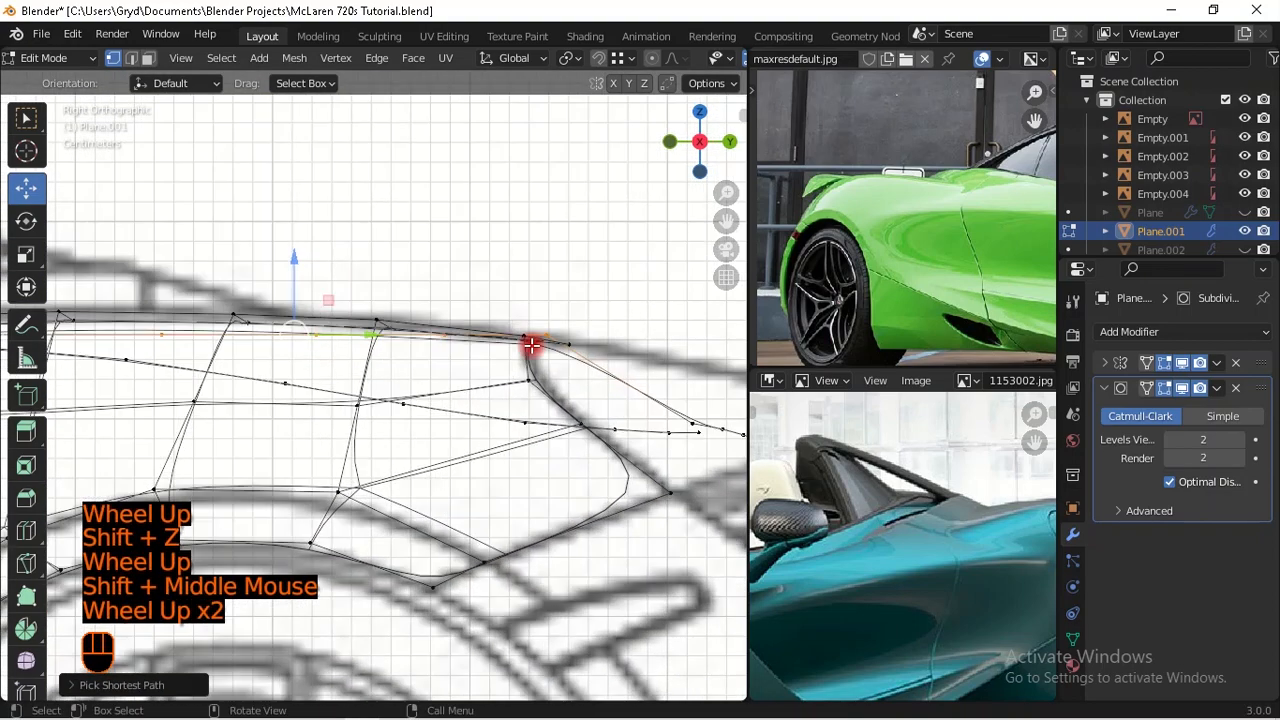
pyautogui.moveTo(294, 268); pyautogui.dragTo(340, 431)
pyautogui.moveTo(340, 431); pyautogui.dragTo(391, 437, button='middle')
pyautogui.press('KP_3')
pyautogui.scroll(-1, 443, 323)
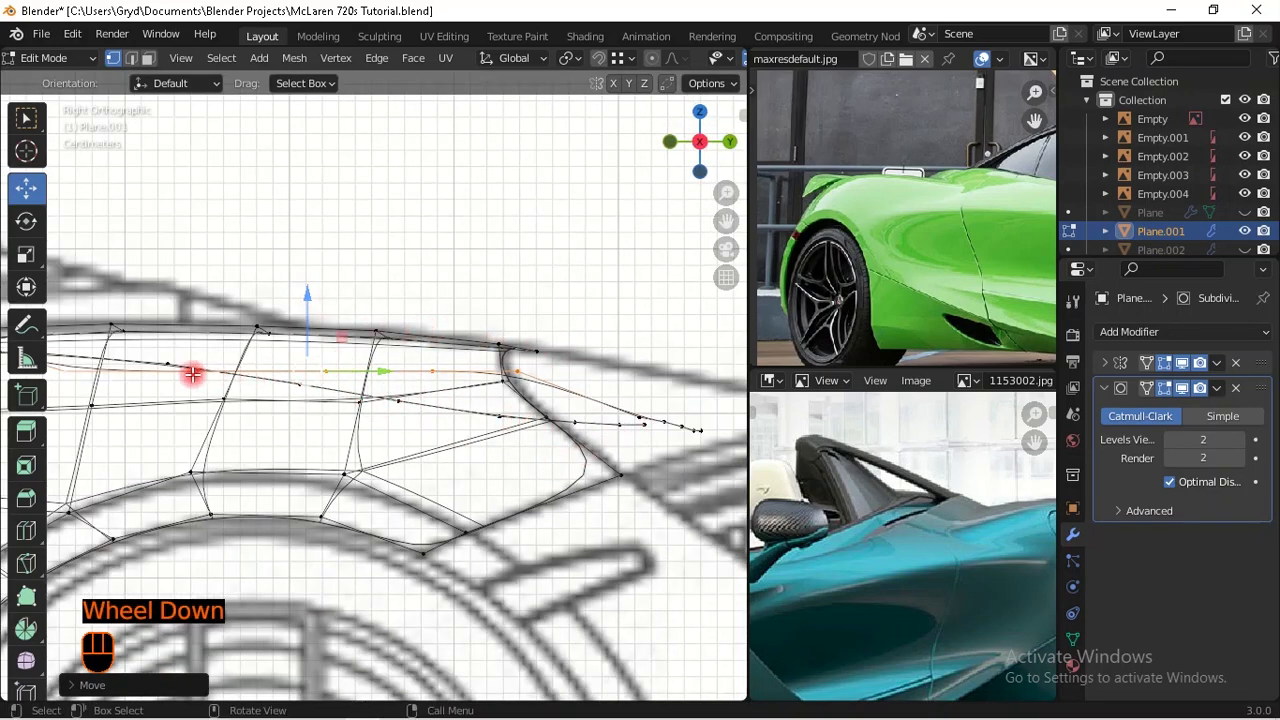
pyautogui.moveTo(307, 296); pyautogui.dragTo(416, 471)
# Step: Raise the lowered outline's vertices in small increments along Z, deselecting rearmost ones each time, to form a gradual rise toward the front
pyautogui.keyDown('ctrl'); pyautogui.click(500, 423); pyautogui.keyUp('ctrl')
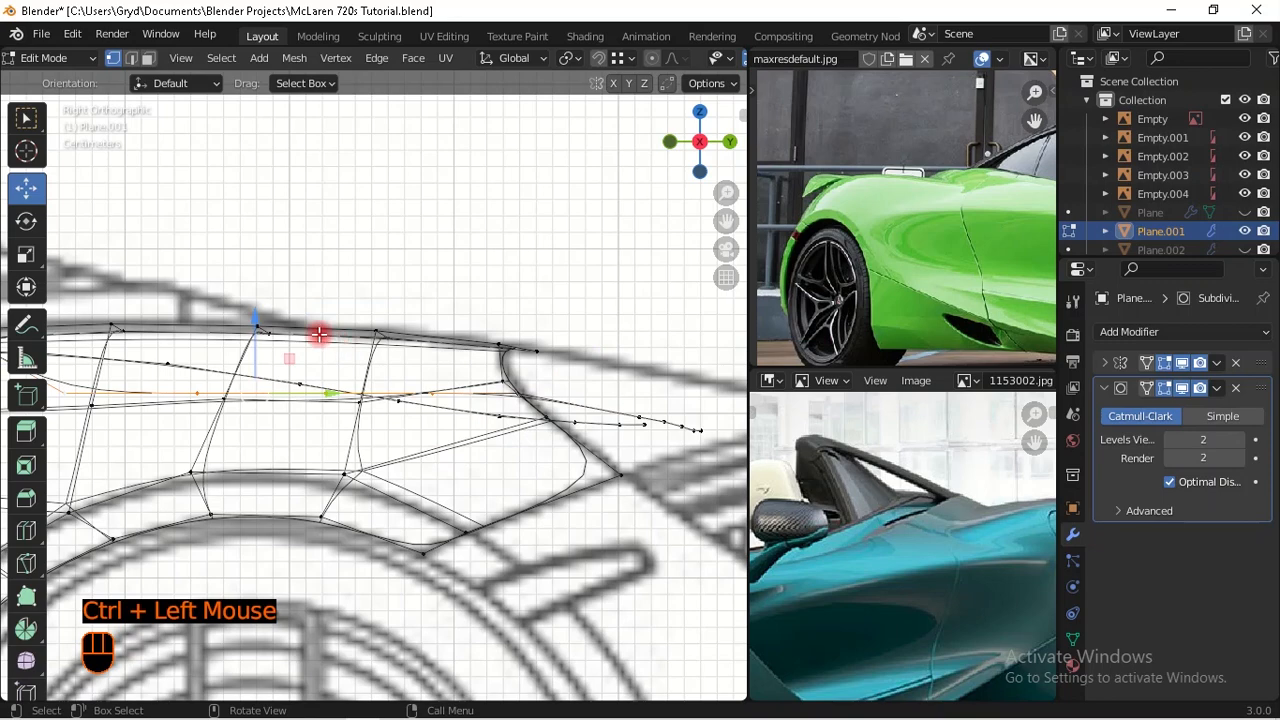
pyautogui.moveTo(257, 318); pyautogui.dragTo(252, 277)
pyautogui.keyDown('ctrl'); pyautogui.click(400, 420); pyautogui.keyUp('ctrl')
pyautogui.keyDown('shift'); pyautogui.moveTo(400, 420); pyautogui.dragTo(333, 294, button='middle'); pyautogui.keyUp('shift')
pyautogui.moveTo(333, 294); pyautogui.dragTo(347, 178)
pyautogui.keyDown('ctrl'); pyautogui.click(374, 391); pyautogui.keyUp('ctrl')
pyautogui.moveTo(271, 289); pyautogui.dragTo(292, 157)
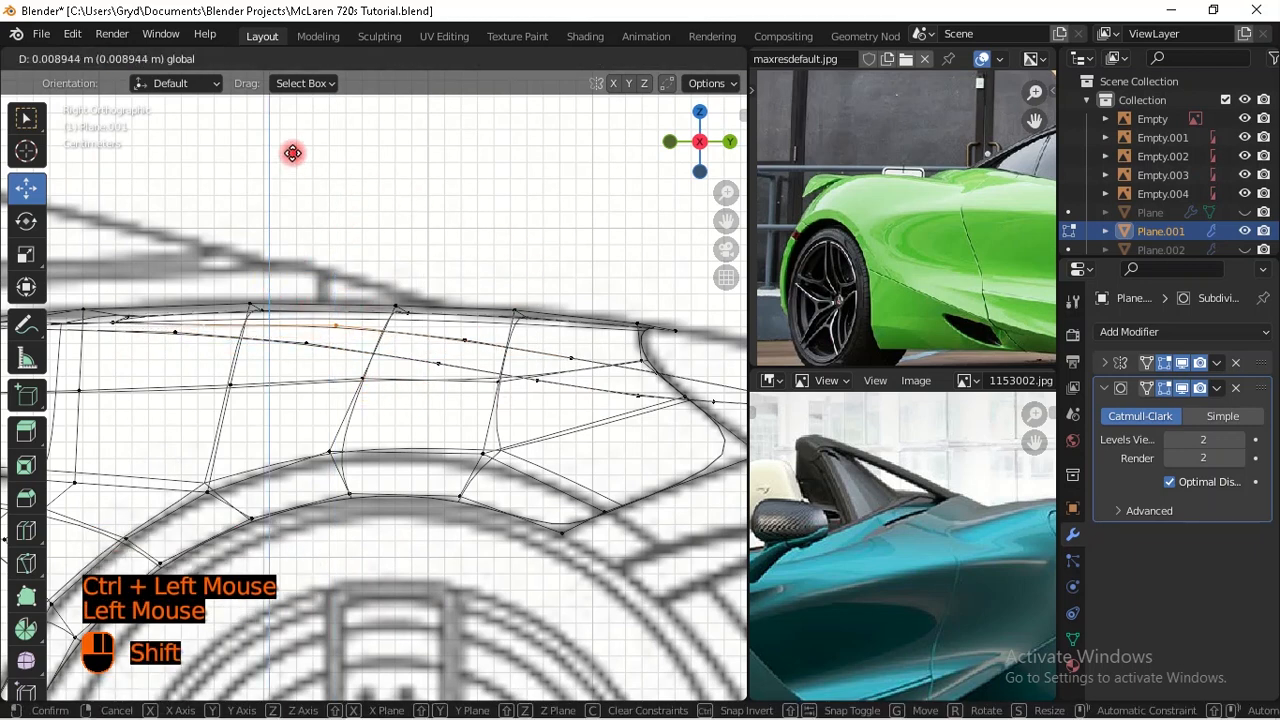
pyautogui.click(292, 153)
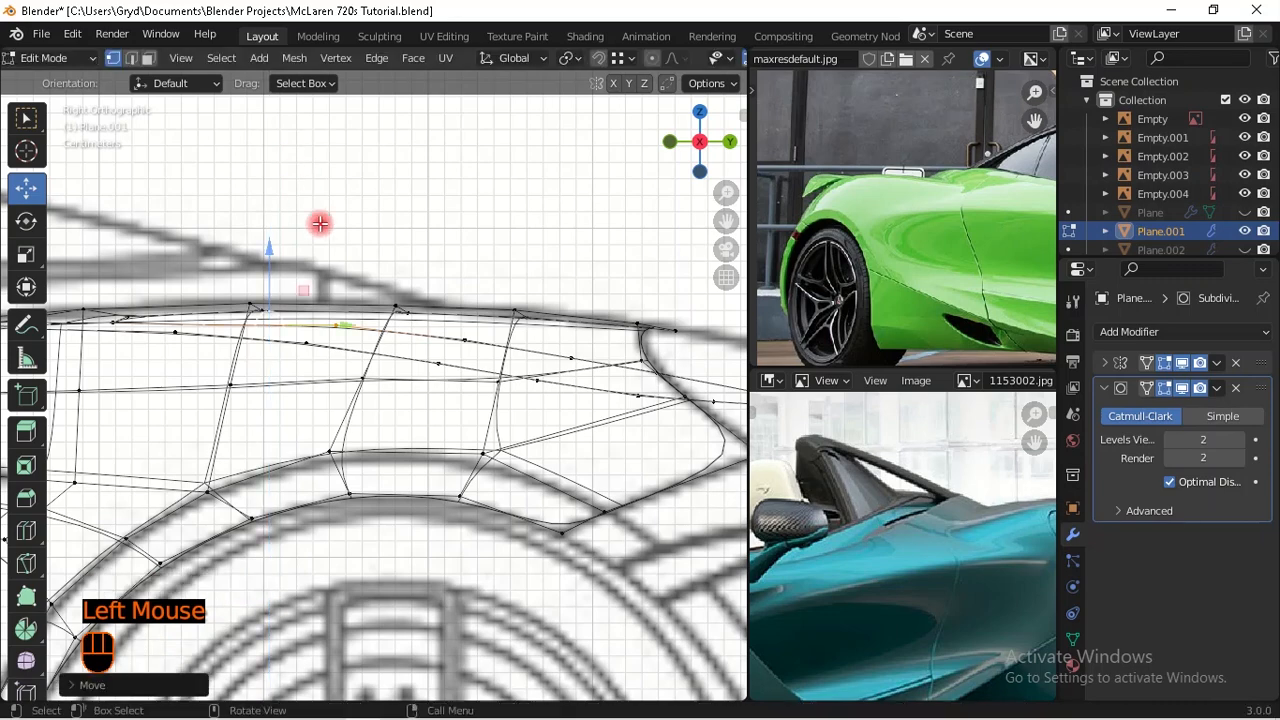
pyautogui.moveTo(203, 288); pyautogui.dragTo(219, 265)
# Step: Fill the first face between the fender's inner edge and the start of the two traced rear outlines
pyautogui.moveTo(300, 291); pyautogui.dragTo(446, 455, button='middle')
pyautogui.hotkey('shift', 'z')
pyautogui.scroll(-2, 346, 400)
pyautogui.scroll(-1, 371, 357)
pyautogui.moveTo(446, 455); pyautogui.dragTo(438, 469, button='middle')
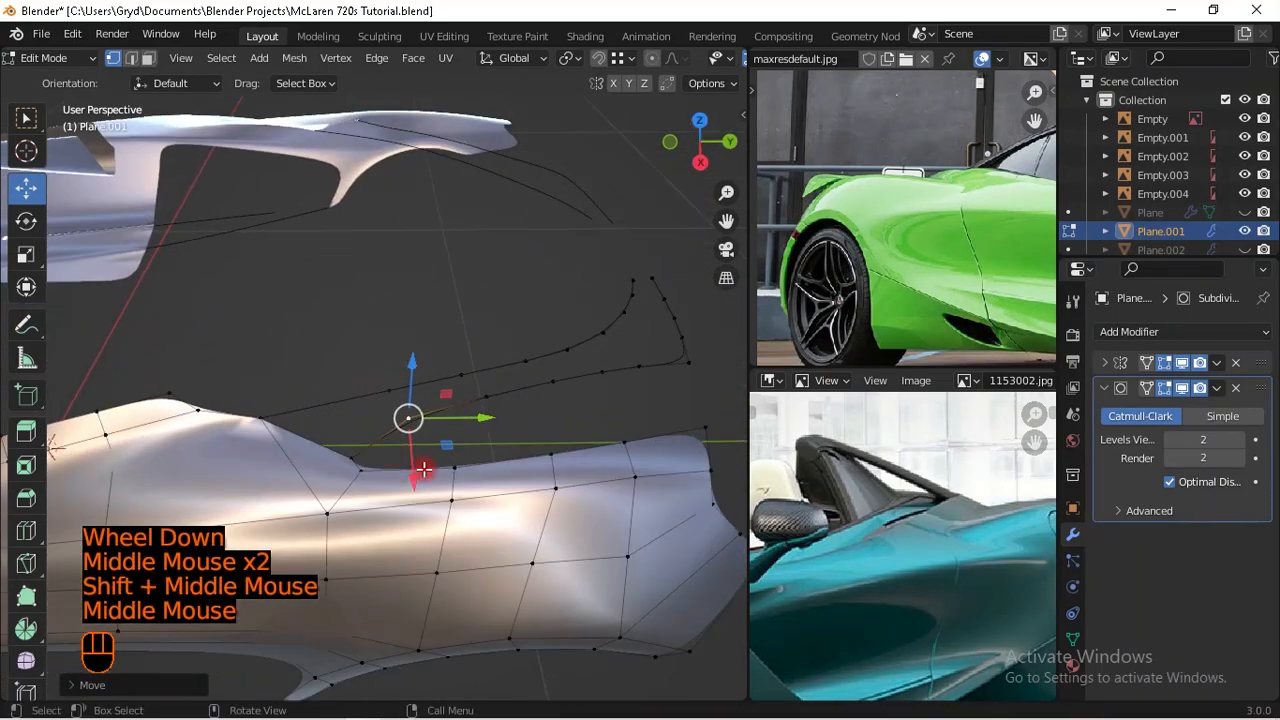
pyautogui.keyDown('ctrl'); pyautogui.click(372, 381); pyautogui.keyUp('ctrl')
pyautogui.keyDown('shift'); pyautogui.moveTo(517, 460); pyautogui.dragTo(490, 452, button='middle'); pyautogui.keyUp('shift')
pyautogui.moveTo(490, 452); pyautogui.dragTo(273, 415, button='middle')
pyautogui.press('f')
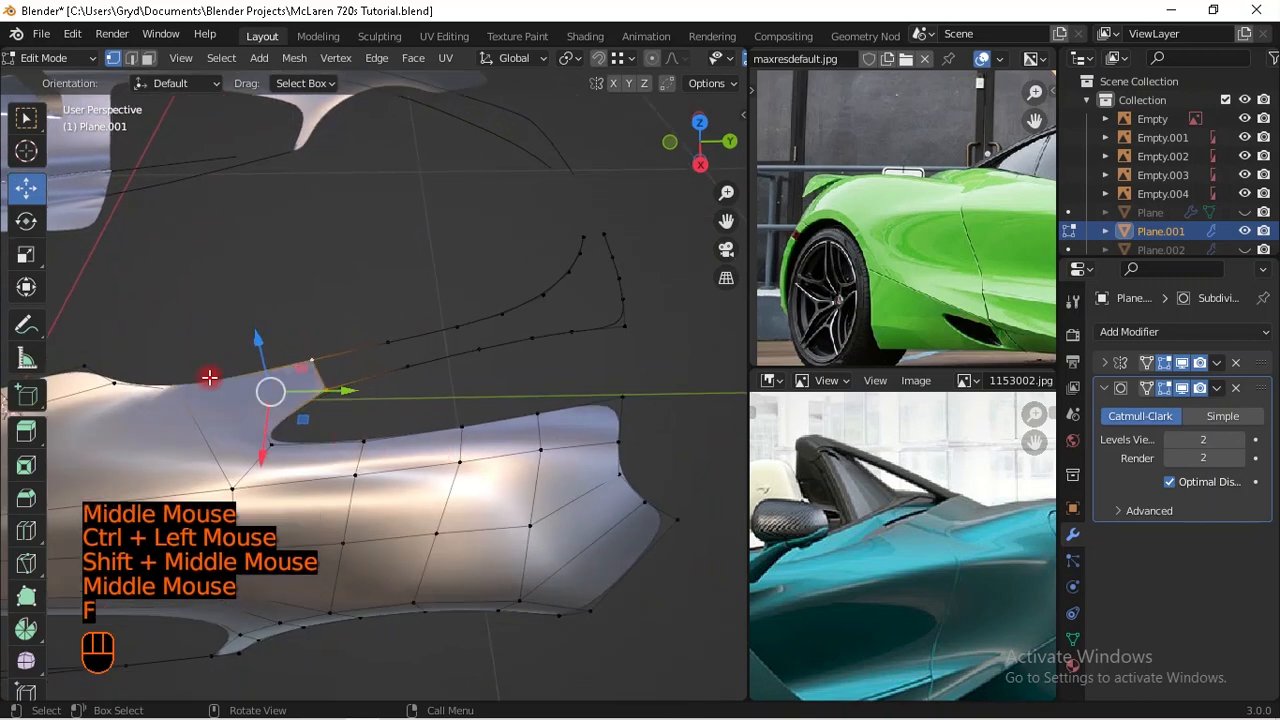
# Step: Fill the remaining faces between the two traced outlines, around the rear corner to the inner end of the rear line
pyautogui.keyDown('ctrl'); pyautogui.click(215, 477); pyautogui.keyUp('ctrl')
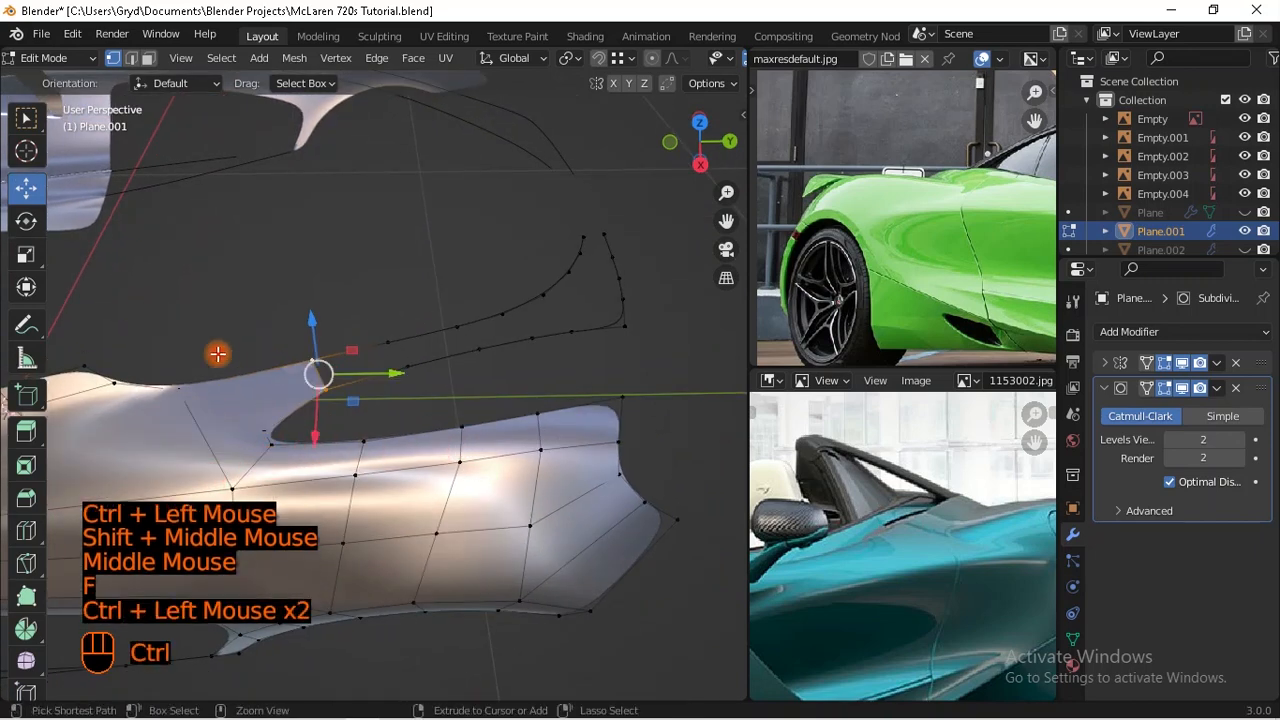
pyautogui.moveTo(275, 449); pyautogui.dragTo(371, 471, button='middle')
pyautogui.hotkey('shift', 'z')
pyautogui.hotkey('shift', 'z')
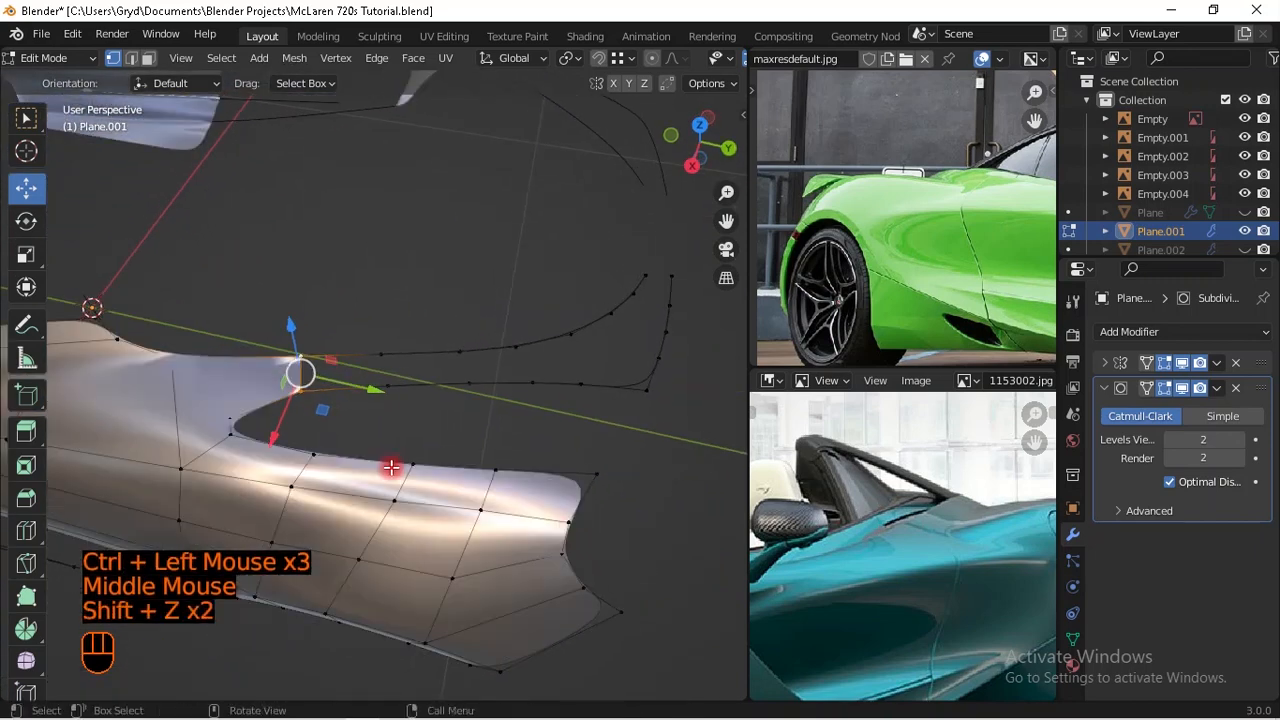
pyautogui.scroll(-1, 393, 464)
pyautogui.press('f')
pyautogui.moveTo(477, 460); pyautogui.dragTo(411, 423, button='middle')
pyautogui.click(381, 369)
pyautogui.keyDown('ctrl'); pyautogui.click(451, 420); pyautogui.keyUp('ctrl')
pyautogui.press('f')
pyautogui.keyDown('ctrl'); pyautogui.moveTo(247, 268); pyautogui.dragTo(346, 486); pyautogui.keyUp('ctrl')
pyautogui.press('f')
pyautogui.press('f')
# Step: Examine the filled rear strip from behind and compare its shape with the two reference photos
pyautogui.moveTo(347, 483); pyautogui.dragTo(471, 369, button='middle')
pyautogui.press('Tab')
pyautogui.press('Tab')
pyautogui.scroll(2, 471, 369)
pyautogui.keyDown('shift'); pyautogui.moveTo(566, 313); pyautogui.dragTo(285, 319, button='middle'); pyautogui.keyUp('shift')
pyautogui.moveTo(751, 421); pyautogui.dragTo(923, 463, button='middle')
pyautogui.moveTo(905, 230); pyautogui.dragTo(900, 289, button='middle')
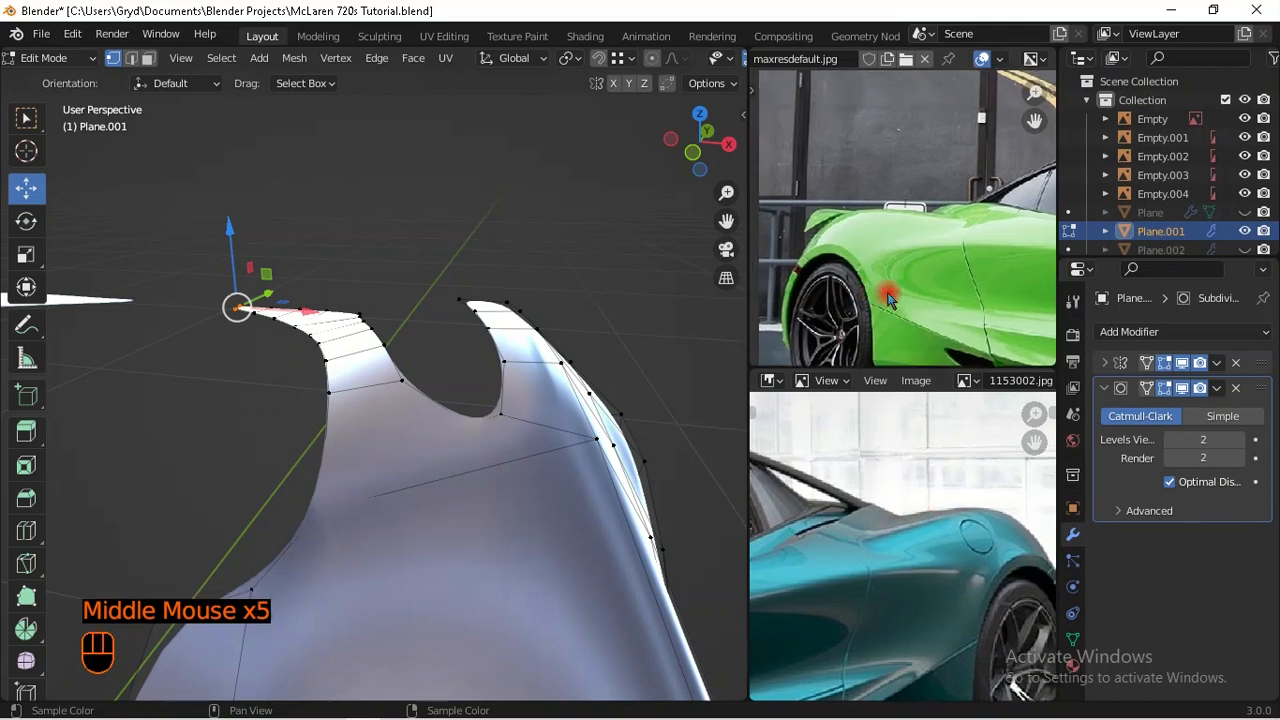
pyautogui.scroll(-1, 917, 80)
# Step: Load 1153009.jpg as the upper reference image and frame the car's rear fender in it
pyautogui.click(906, 58)
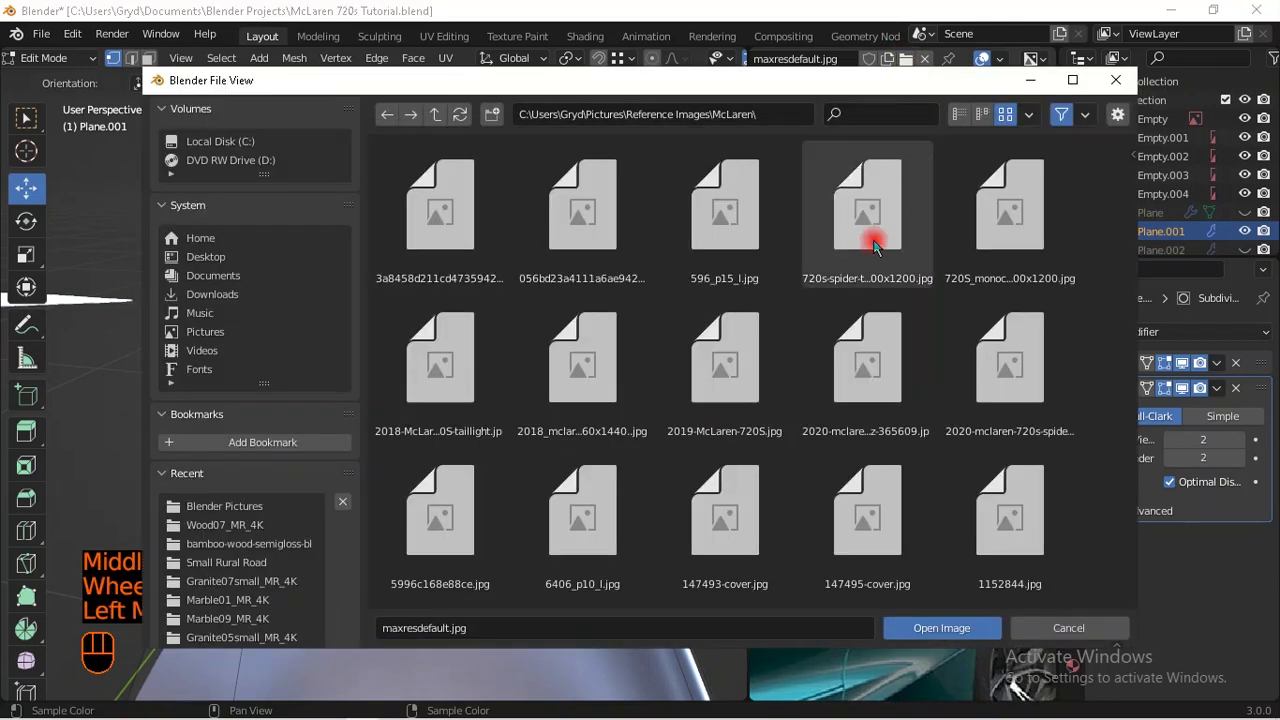
pyautogui.scroll(1, 750, 345)
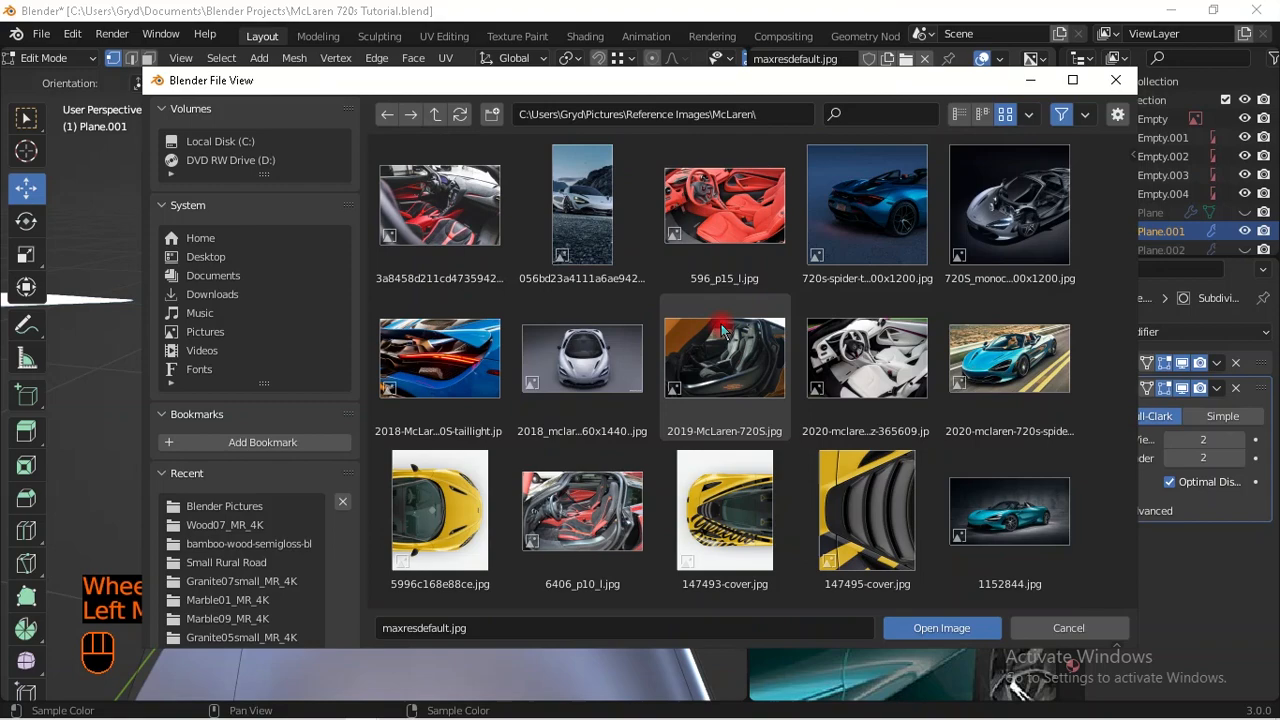
pyautogui.scroll(-5, 722, 347)
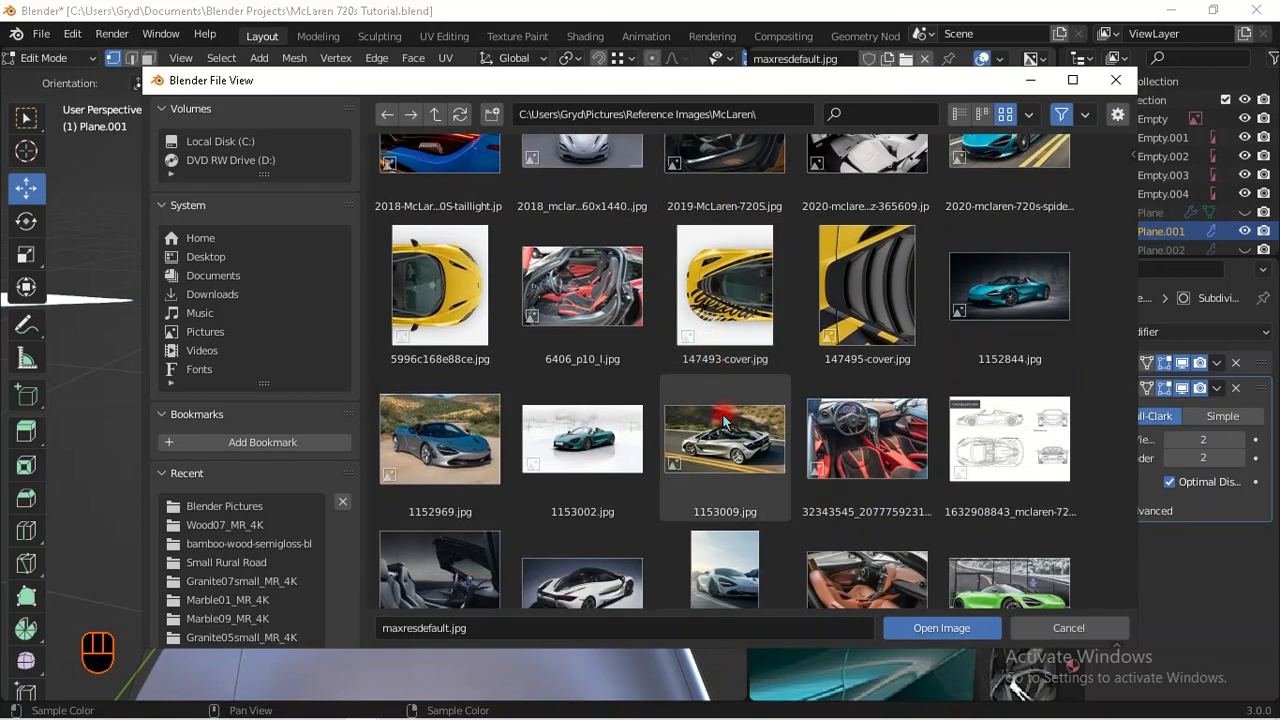
pyautogui.doubleClick(735, 452)
pyautogui.moveTo(800, 250); pyautogui.dragTo(822, 188, button='middle')
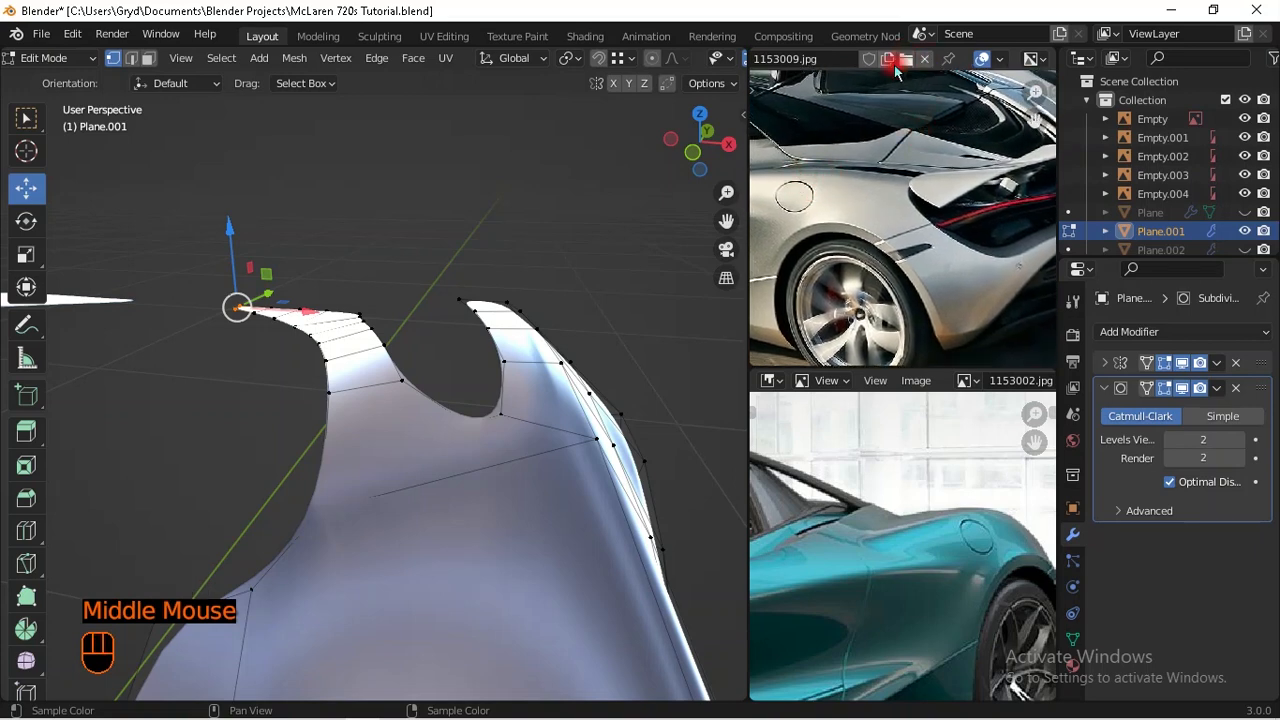
# Step: Connect the outer fender edge to the inner strip with an edge across the open gap
pyautogui.moveTo(631, 340); pyautogui.dragTo(477, 358, button='middle')
pyautogui.scroll(2, 309, 394)
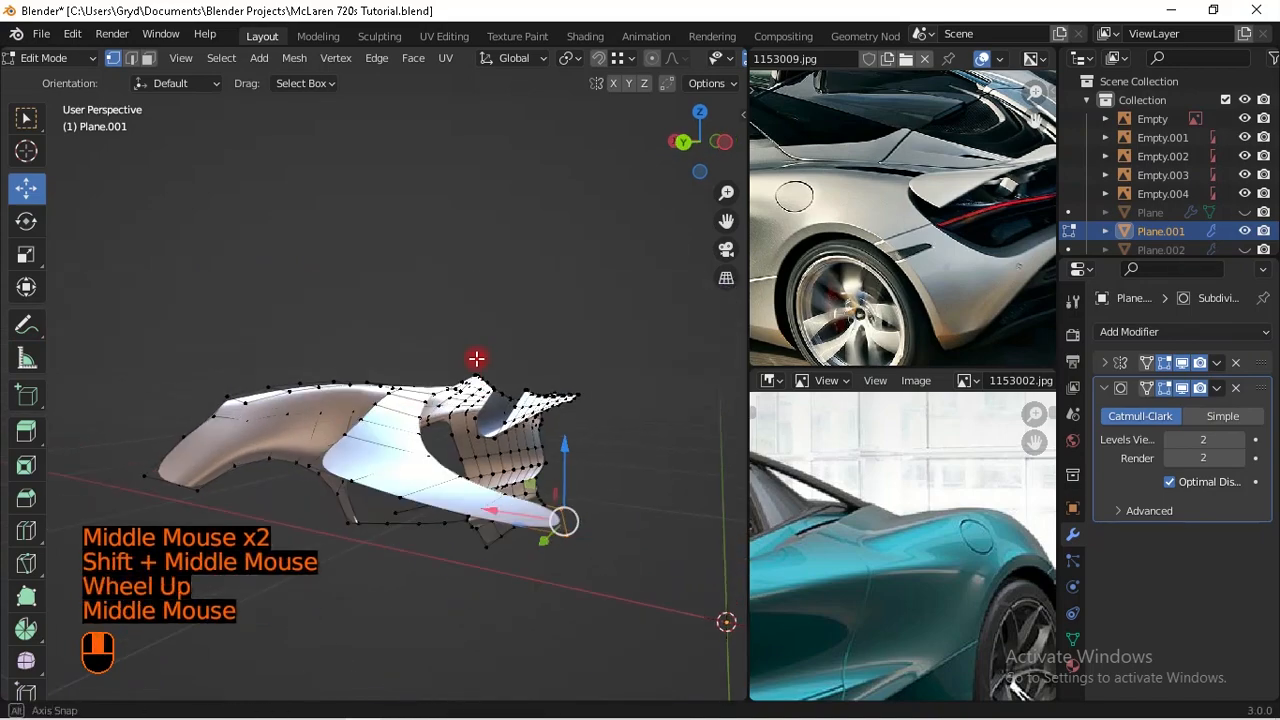
pyautogui.scroll(2, 332, 406)
pyautogui.moveTo(332, 406); pyautogui.dragTo(253, 407, button='middle')
pyautogui.scroll(1, 351, 409)
pyautogui.moveTo(351, 409); pyautogui.dragTo(346, 456, button='middle')
pyautogui.click(286, 420)
pyautogui.keyDown('shift'); pyautogui.click(358, 449); pyautogui.keyUp('shift')
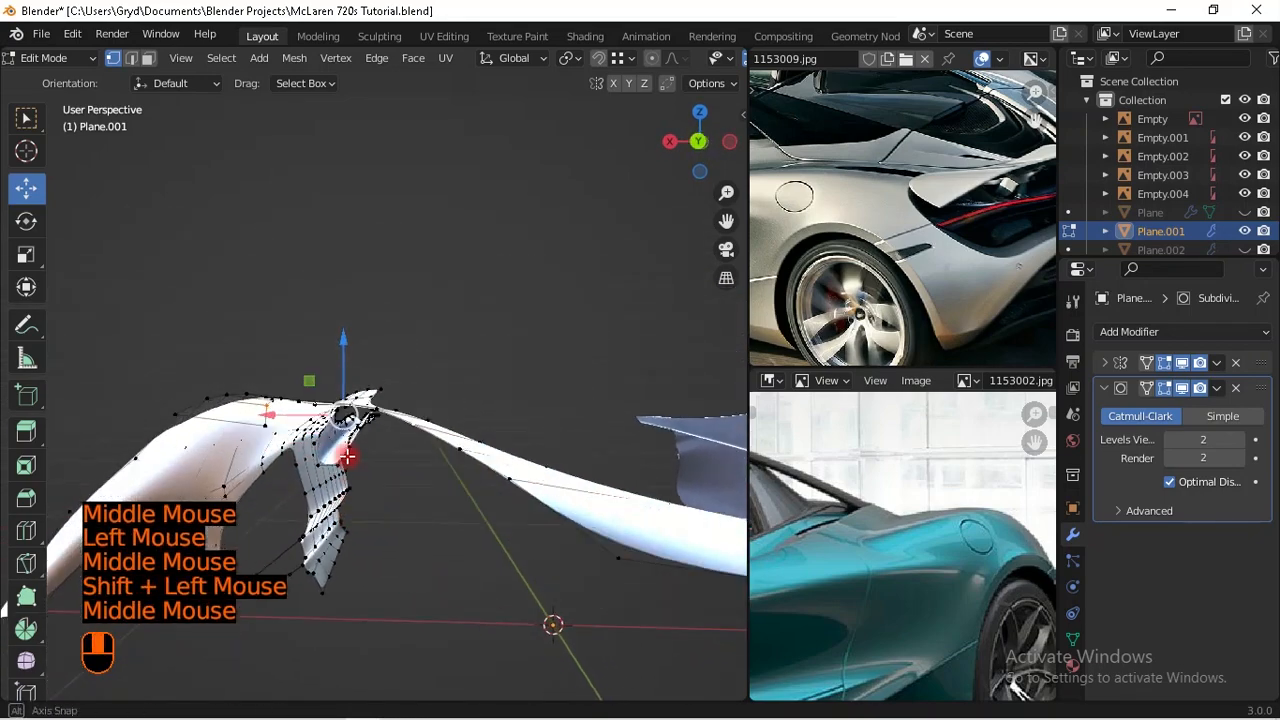
pyautogui.press('f')
# Step: Move the inner strip's vertices beside the open gap along Z to follow the back view blueprint's body line
pyautogui.moveTo(423, 449); pyautogui.dragTo(457, 461, button='middle')
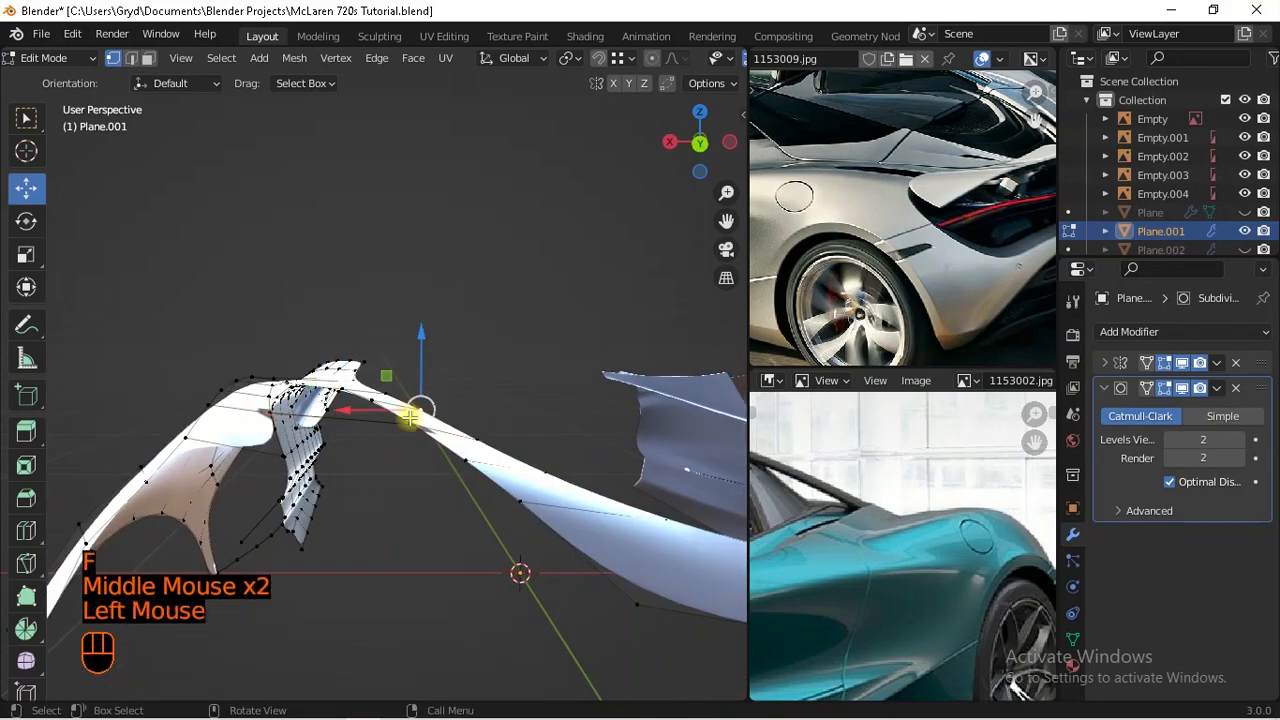
pyautogui.moveTo(421, 399); pyautogui.dragTo(426, 374)
pyautogui.moveTo(460, 424); pyautogui.dragTo(458, 420)
pyautogui.moveTo(458, 420); pyautogui.dragTo(424, 396, button='middle')
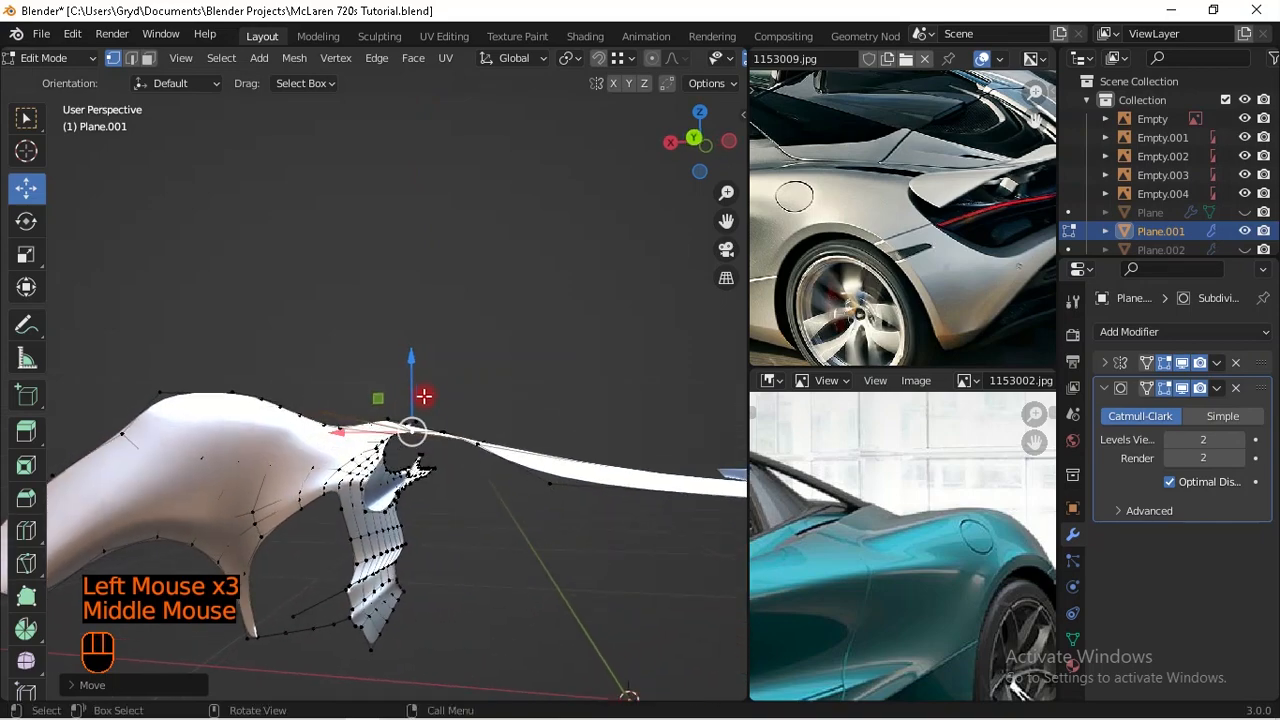
pyautogui.press('ctrl+KP_1')
pyautogui.scroll(3, 417, 371)
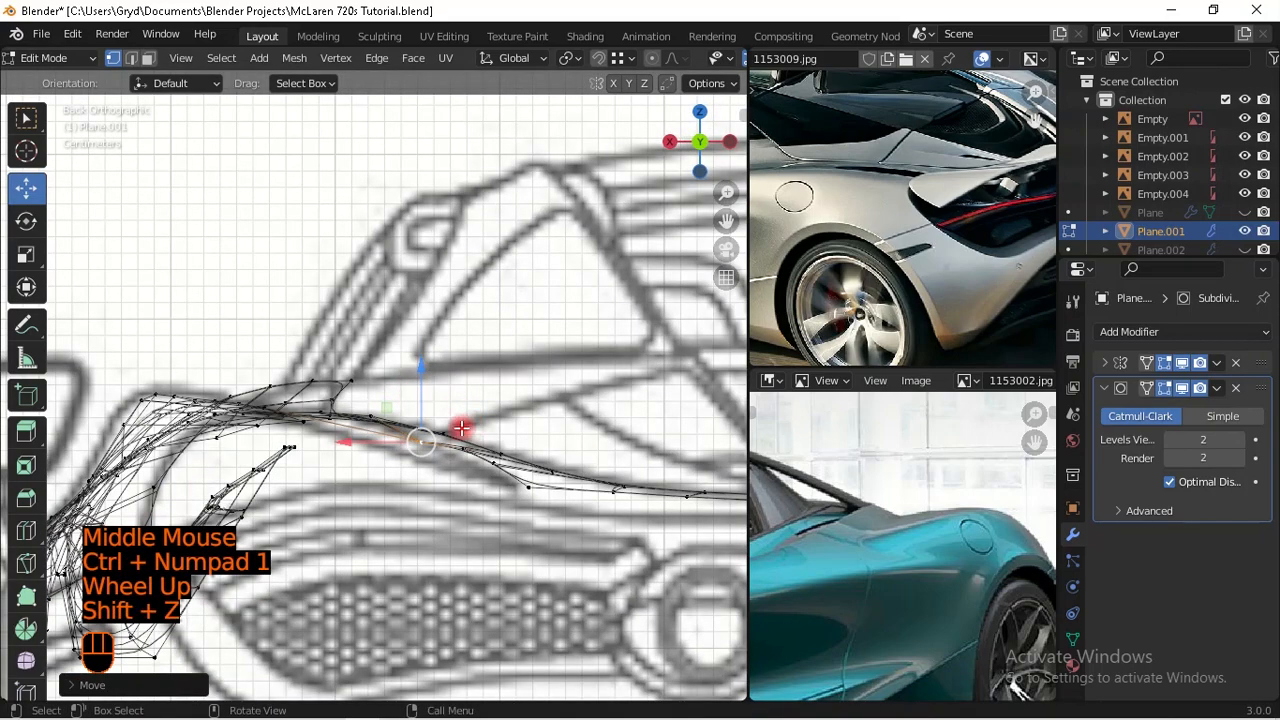
pyautogui.moveTo(410, 379)
pyautogui.mouseDown()
pyautogui.moveTo(430, 377)
pyautogui.moveTo(423, 357)
pyautogui.mouseUp()
# Step: Adjust the height of further inner strip vertices along Z to smooth its curve toward the rear
pyautogui.hotkey('shift', 'z')
pyautogui.moveTo(423, 357); pyautogui.dragTo(352, 452, button='middle')
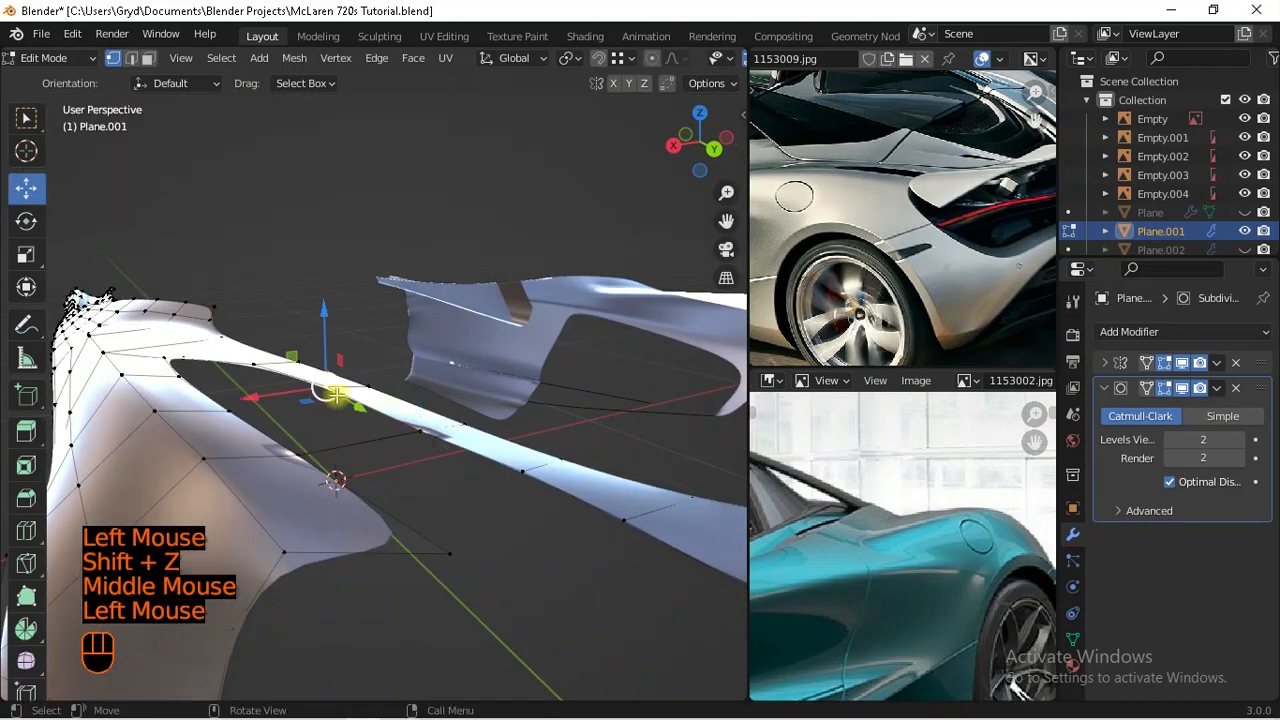
pyautogui.moveTo(325, 395); pyautogui.dragTo(345, 380, button='middle')
pyautogui.moveTo(350, 355); pyautogui.dragTo(378, 298)
pyautogui.moveTo(378, 298); pyautogui.dragTo(264, 400, button='middle')
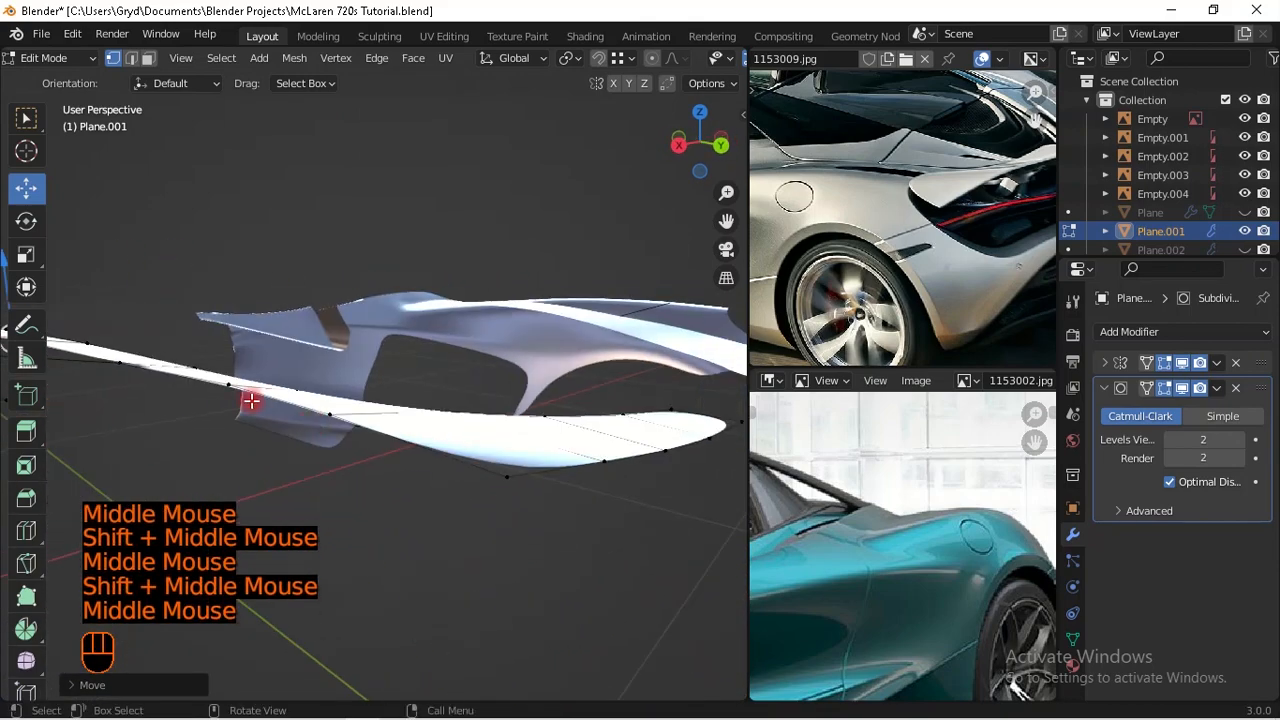
pyautogui.keyDown('shift'); pyautogui.moveTo(230, 335); pyautogui.dragTo(335, 420); pyautogui.keyUp('shift')
pyautogui.click(350, 417)
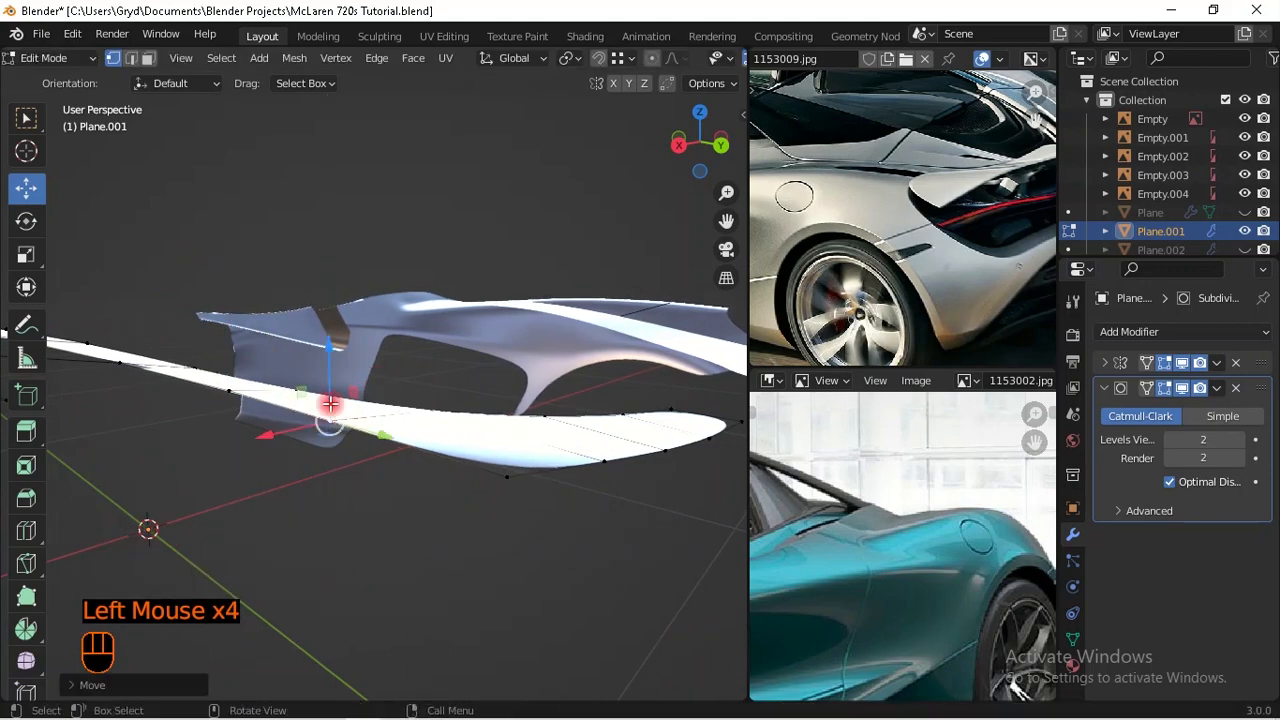
# Step: Fine-tune the heights of the strip vertices along the gap's inner edge to even out the surface
pyautogui.scroll(-3, 300, 371)
pyautogui.moveTo(300, 371); pyautogui.dragTo(400, 429, button='middle')
pyautogui.scroll(1, 247, 443)
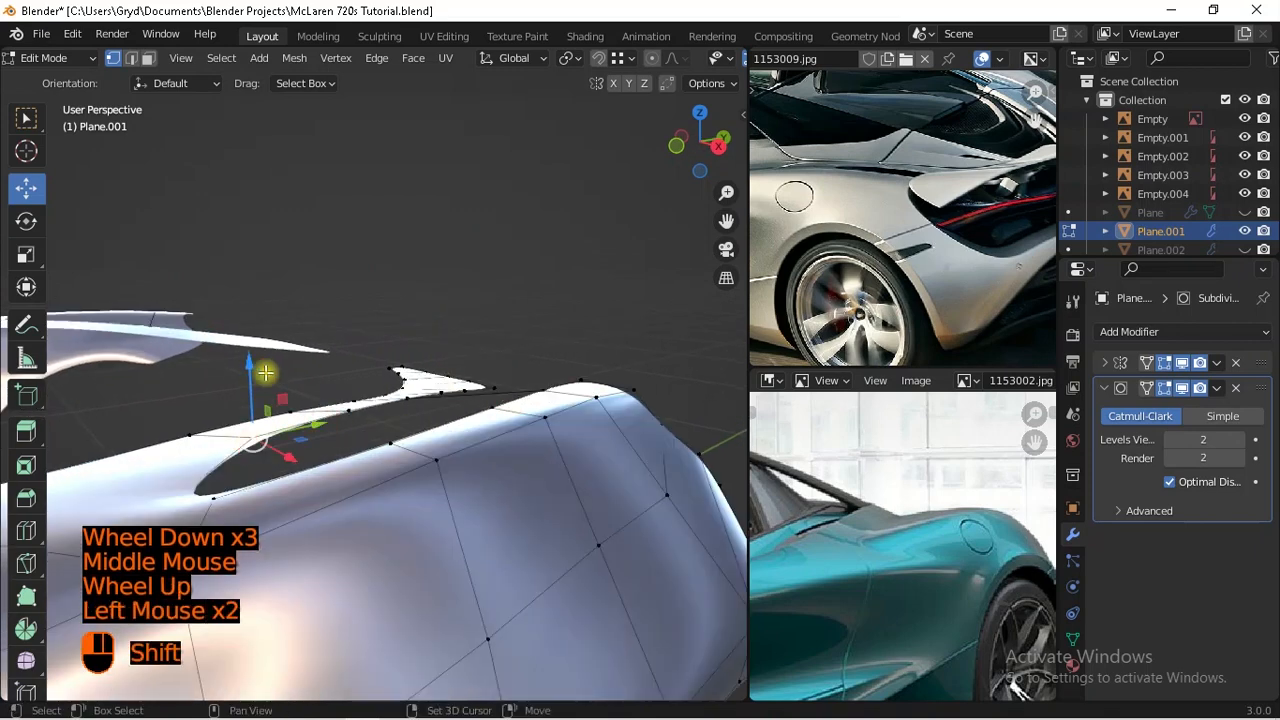
pyautogui.keyDown('shift'); pyautogui.moveTo(243, 368); pyautogui.dragTo(275, 380); pyautogui.keyUp('shift')
pyautogui.keyDown('shift'); pyautogui.moveTo(275, 380); pyautogui.dragTo(323, 451, button='middle'); pyautogui.keyUp('shift')
pyautogui.click(358, 428)
pyautogui.hotkey('shift', 'z')
pyautogui.hotkey('shift', 'z')
pyautogui.moveTo(375, 370); pyautogui.dragTo(385, 360)
pyautogui.moveTo(385, 360); pyautogui.dragTo(354, 414, button='middle')
pyautogui.scroll(-2, 386, 500)
# Step: Delete the edge spanning the gap between the outer fender and the inner strip
pyautogui.click(356, 362)
pyautogui.keyDown('ctrl'); pyautogui.click(332, 400); pyautogui.keyUp('ctrl')
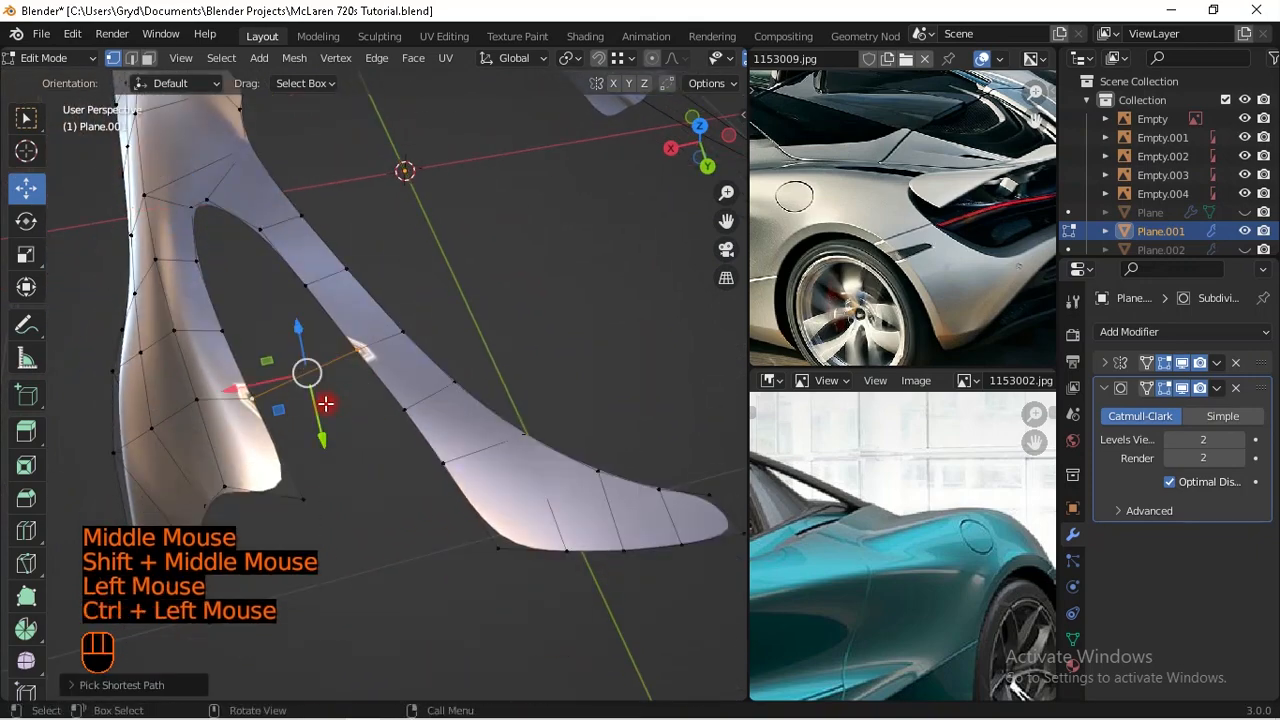
pyautogui.press('x')
pyautogui.click(285, 426)
# Step: Review the whole fender in Object Mode from several angles against the 1153009.jpg reference photo
pyautogui.scroll(-2, 471, 457)
pyautogui.moveTo(471, 457); pyautogui.dragTo(445, 460, button='middle')
pyautogui.press('Tab')
pyautogui.moveTo(445, 460); pyautogui.dragTo(414, 449, button='middle')
pyautogui.scroll(-2, 314, 371)
pyautogui.click(480, 557)
pyautogui.moveTo(480, 557); pyautogui.dragTo(614, 466, button='middle')
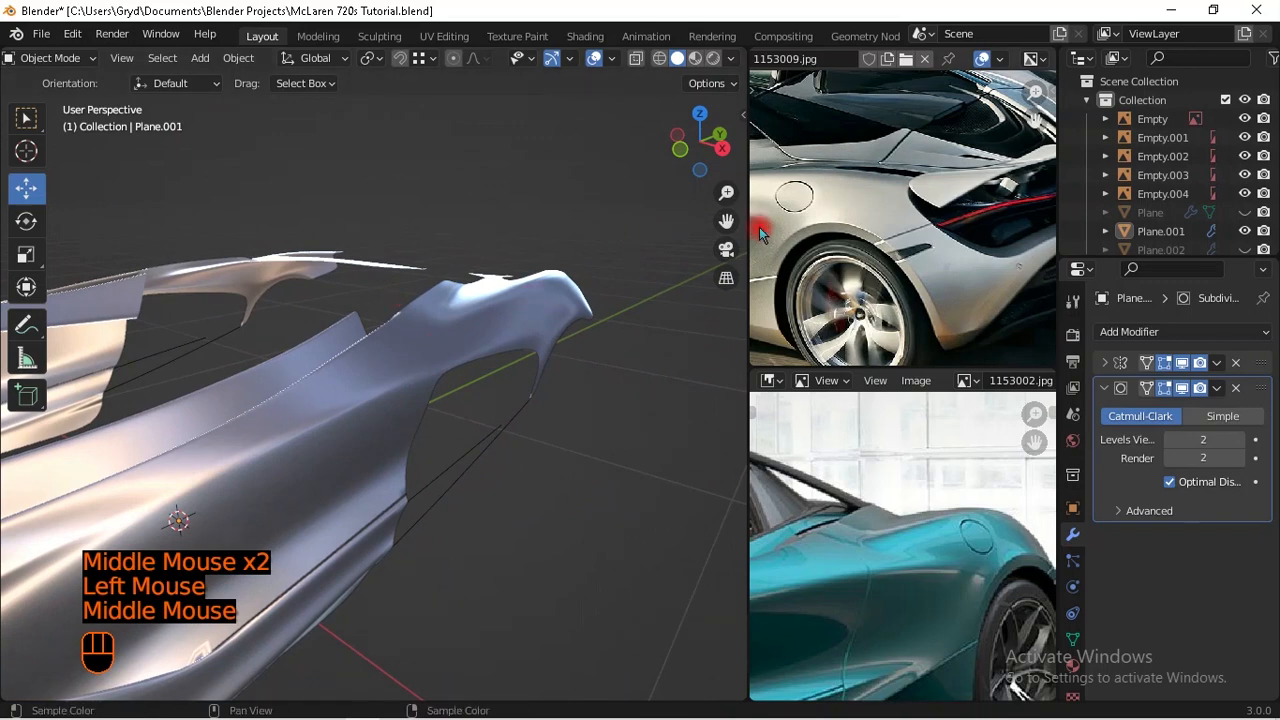
pyautogui.moveTo(858, 177); pyautogui.dragTo(882, 241, button='middle')
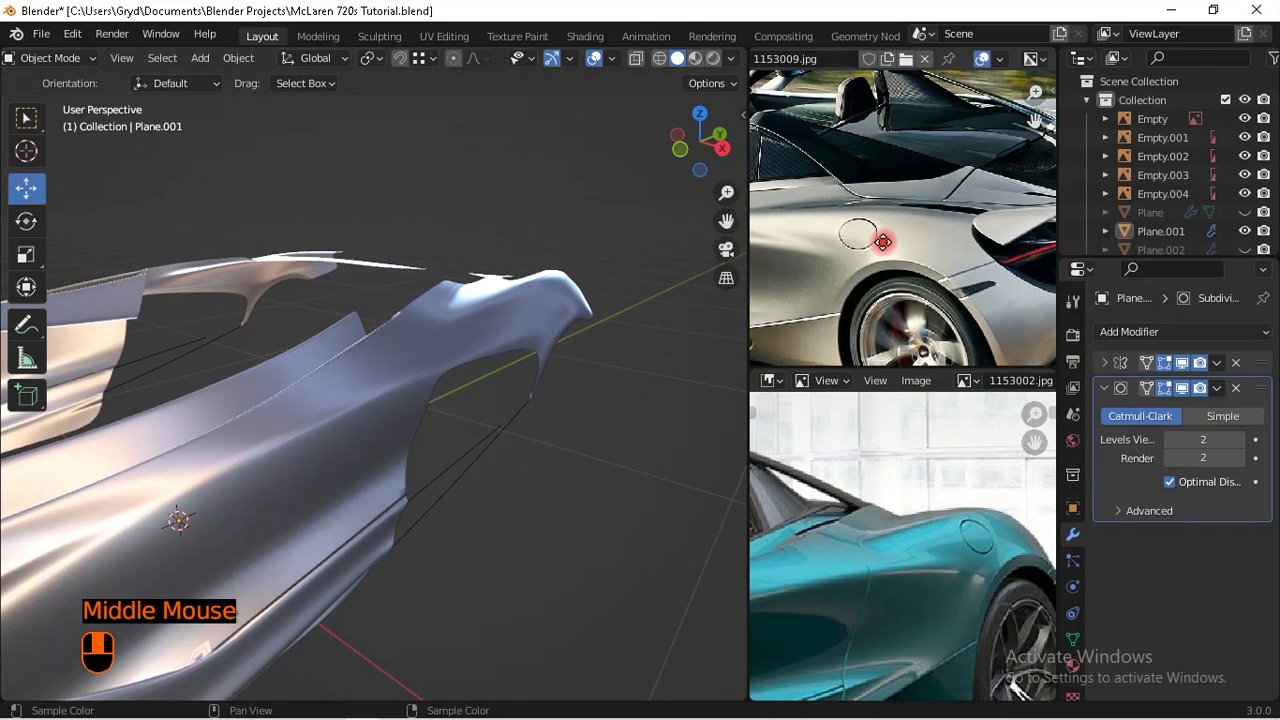
pyautogui.moveTo(560, 330); pyautogui.dragTo(419, 462, button='middle')
pyautogui.scroll(1, 460, 428)
pyautogui.scroll(-1, 419, 462)
pyautogui.moveTo(457, 409)
pyautogui.mouseDown(button='middle')
pyautogui.moveTo(506, 420)
pyautogui.moveTo(456, 398)
pyautogui.mouseUp(button='middle')
pyautogui.scroll(1, 408, 341)
# Step: Enter Edit Mode on the fender and examine the side intake opening against the side-view blueprint
pyautogui.press('KP_3')
pyautogui.scroll(1, 400, 337)
pyautogui.keyDown('shift'); pyautogui.moveTo(400, 337); pyautogui.dragTo(446, 411, button='middle'); pyautogui.keyUp('shift')
pyautogui.click(534, 320)
pyautogui.press('Tab')
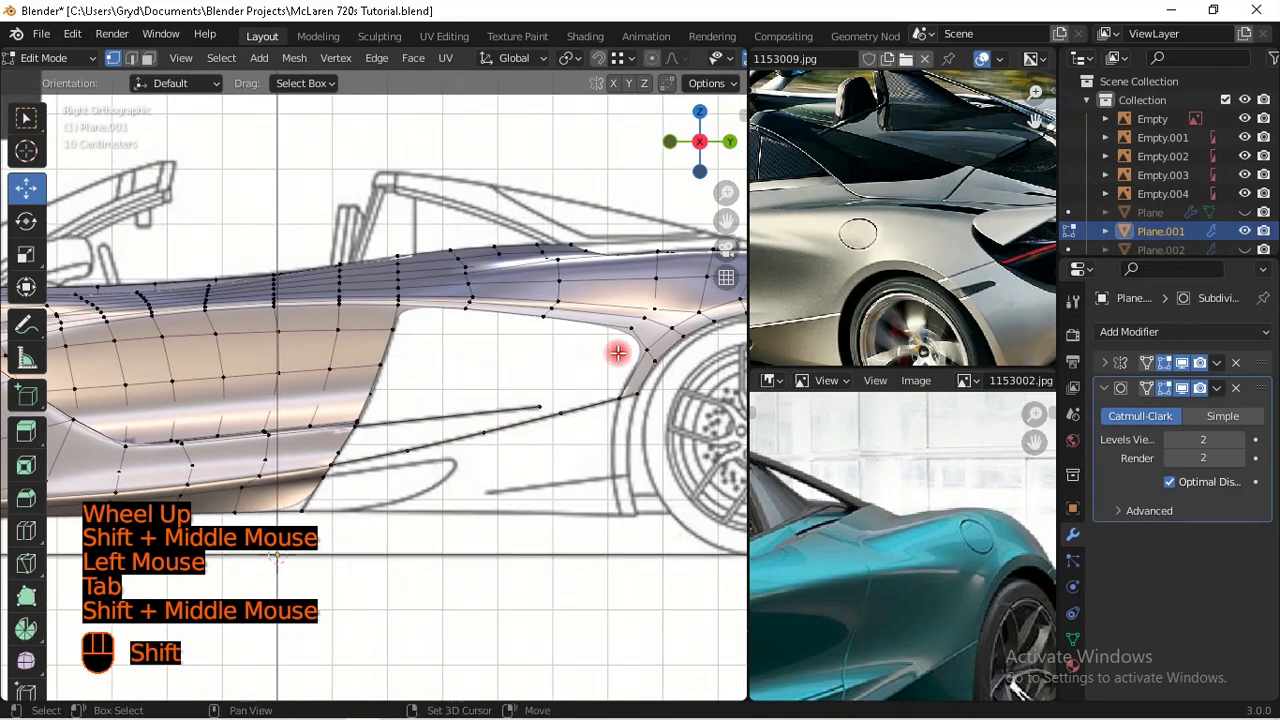
pyautogui.keyDown('shift'); pyautogui.moveTo(310, 385); pyautogui.dragTo(320, 392, button='middle'); pyautogui.keyUp('shift')
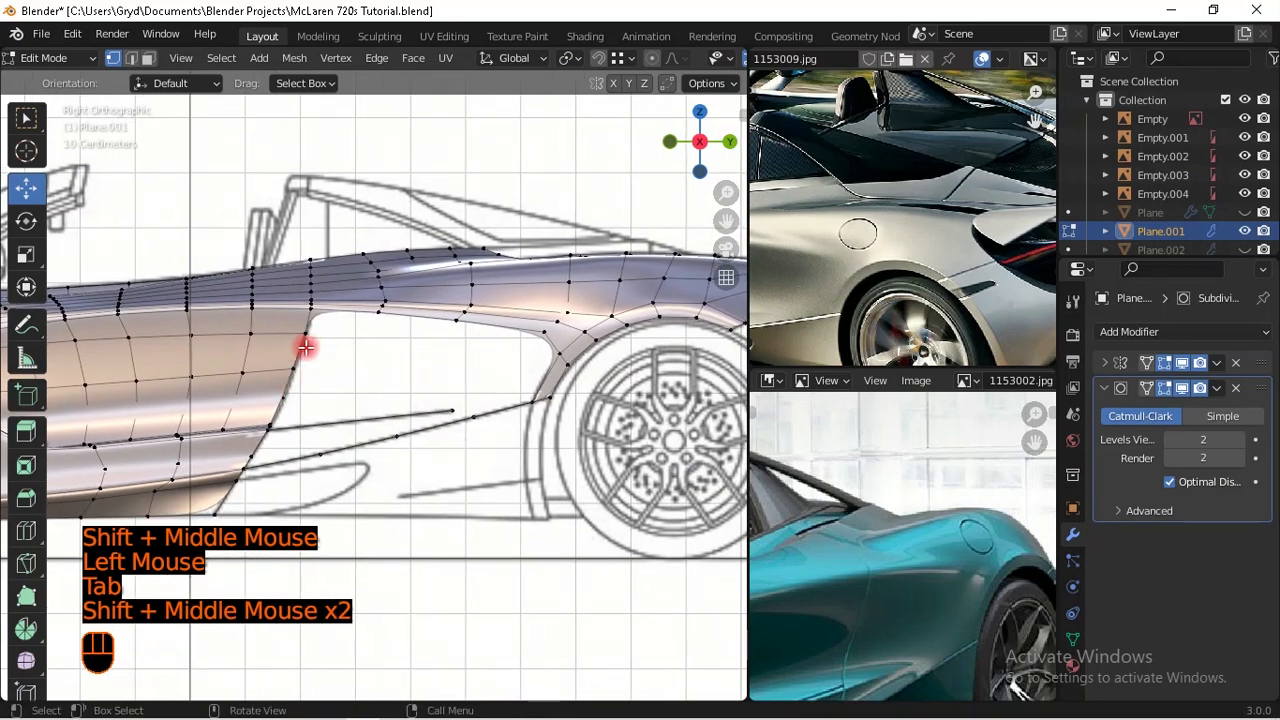
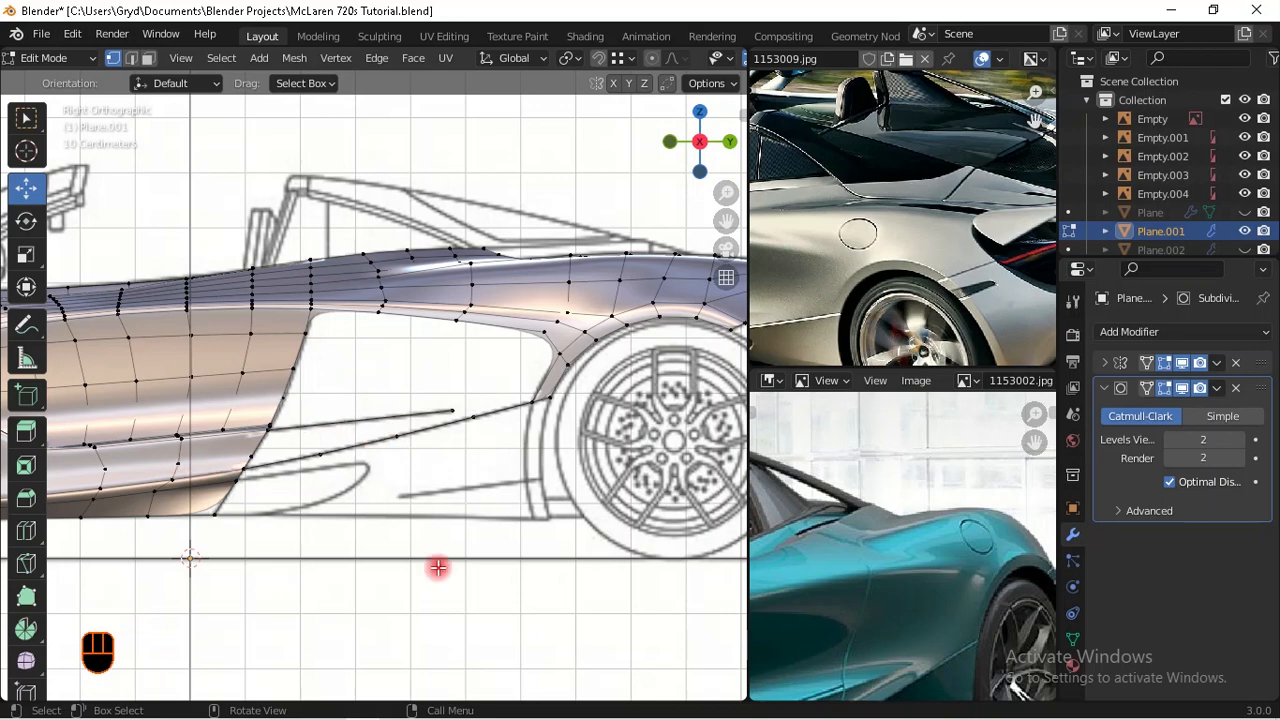
pyautogui.scroll(1, 313, 454)
pyautogui.keyDown('shift'); pyautogui.moveTo(414, 406); pyautogui.dragTo(451, 409, button='middle'); pyautogui.keyUp('shift')
pyautogui.scroll(2, 451, 409)
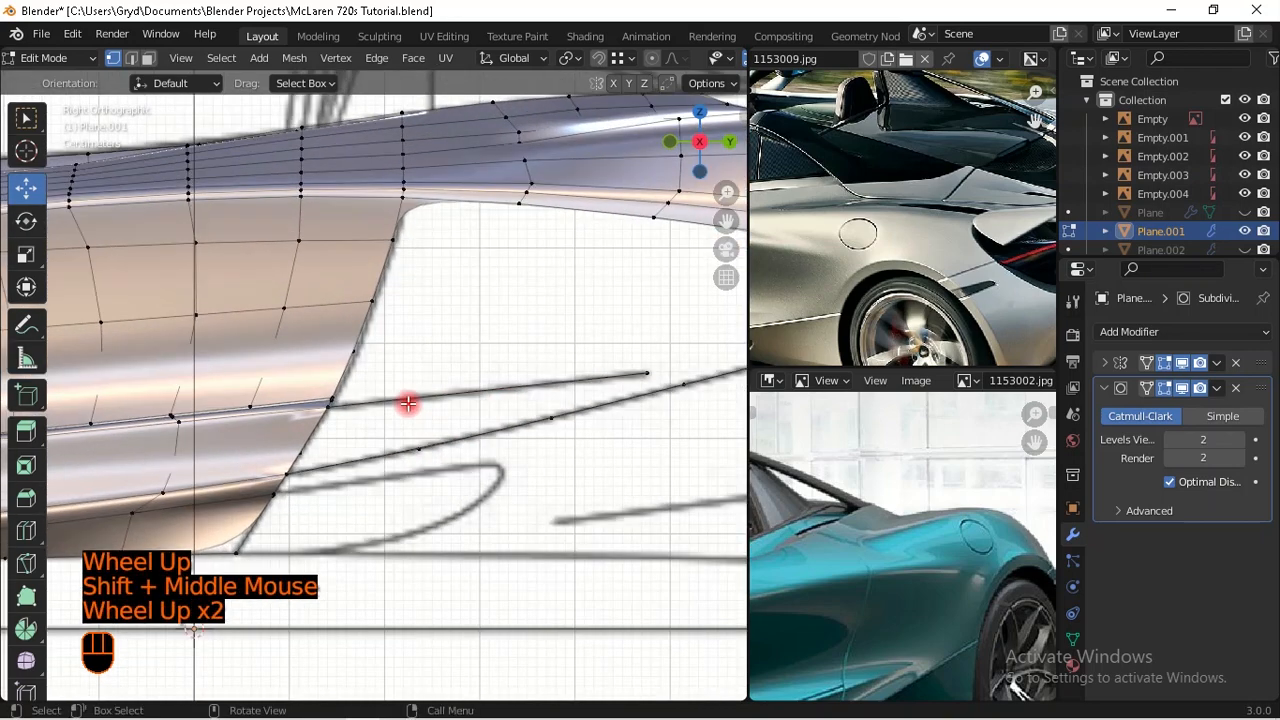
pyautogui.hotkey('shift', 'z')
pyautogui.hotkey('shift', 'z')
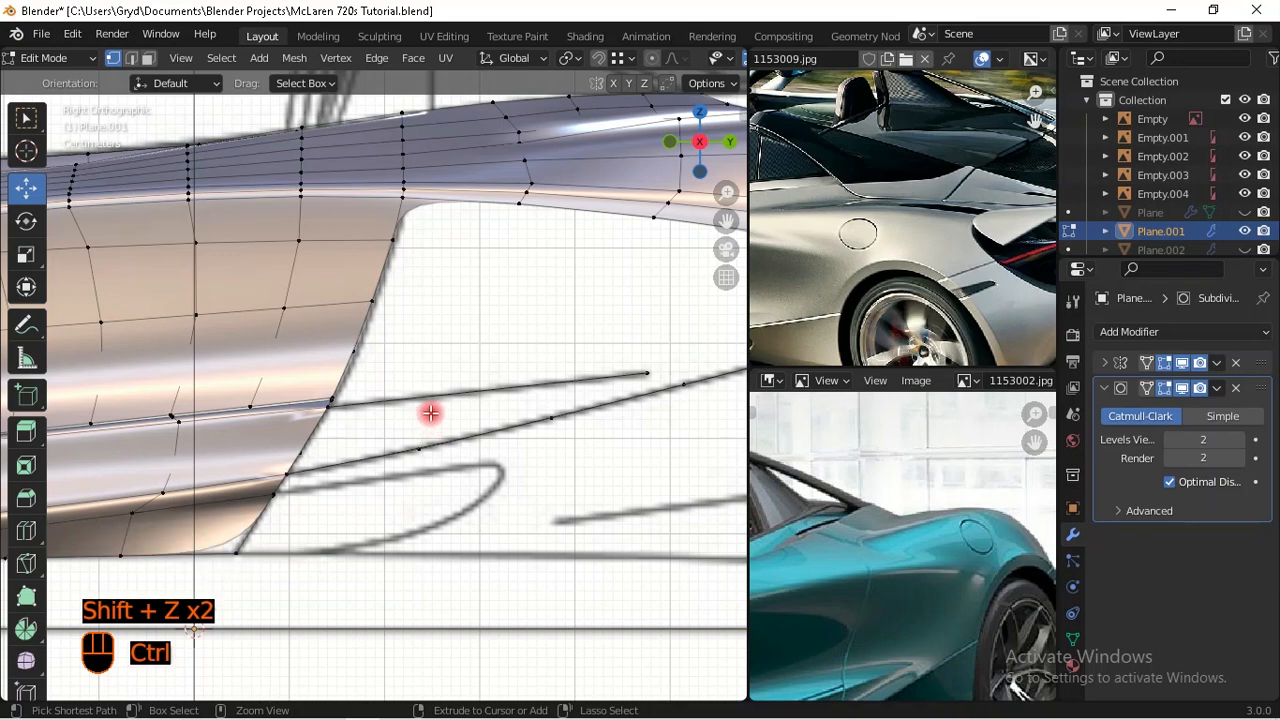
# Step: Move the free end vertex of the upper crease line inside the intake opening slightly inward along X
pyautogui.moveTo(489, 380); pyautogui.dragTo(417, 363, button='middle')
pyautogui.click(438, 369)
pyautogui.scroll(-1, 520, 333)
pyautogui.moveTo(520, 333); pyautogui.dragTo(563, 431, button='middle')
pyautogui.moveTo(893, 503); pyautogui.dragTo(957, 449, button='middle')
pyautogui.moveTo(666, 499); pyautogui.dragTo(566, 474, button='middle')
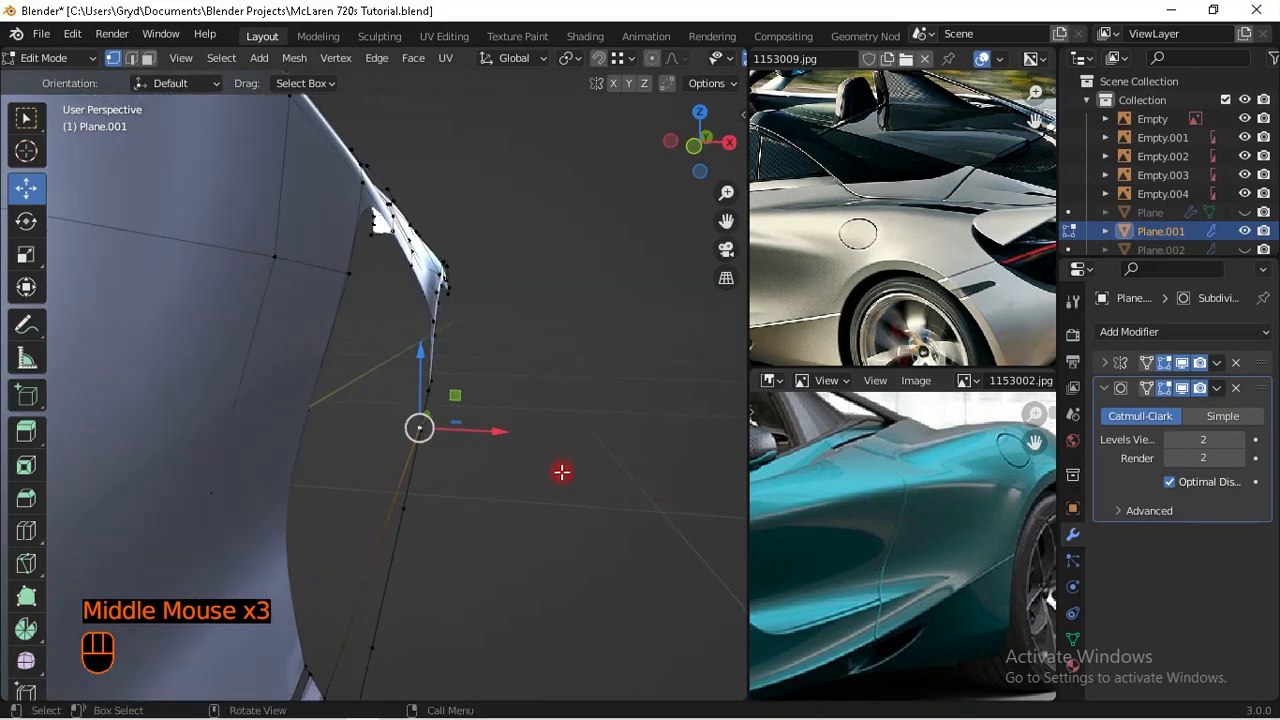
pyautogui.keyDown('shift'); pyautogui.moveTo(501, 437); pyautogui.dragTo(490, 438); pyautogui.keyUp('shift')
pyautogui.moveTo(490, 438); pyautogui.dragTo(497, 240, button='middle')
pyautogui.click(498, 236)
pyautogui.moveTo(498, 229); pyautogui.dragTo(493, 235)
pyautogui.moveTo(497, 280); pyautogui.dragTo(540, 350, button='middle')
pyautogui.moveTo(540, 350); pyautogui.dragTo(470, 398, button='middle')
# Step: Subdivide the upper crease line inside the intake opening with two cuts
pyautogui.scroll(-1, 463, 401)
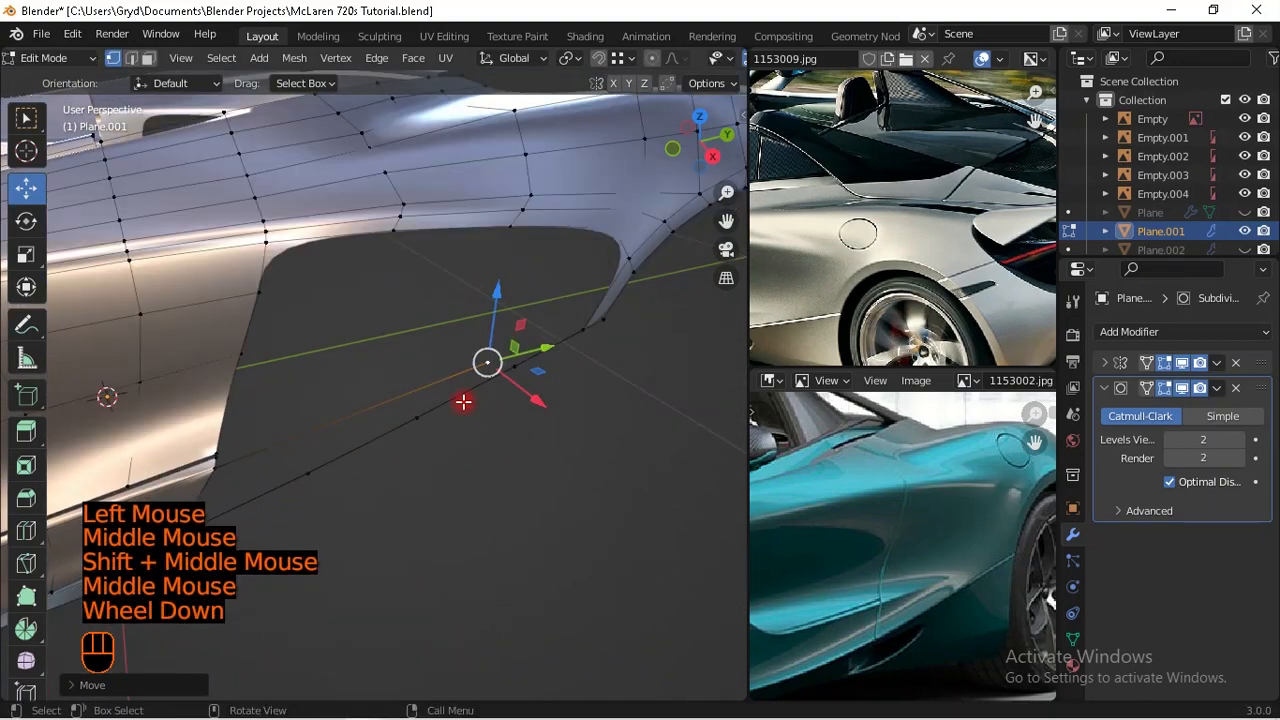
pyautogui.hotkey('ctrl', 'r')
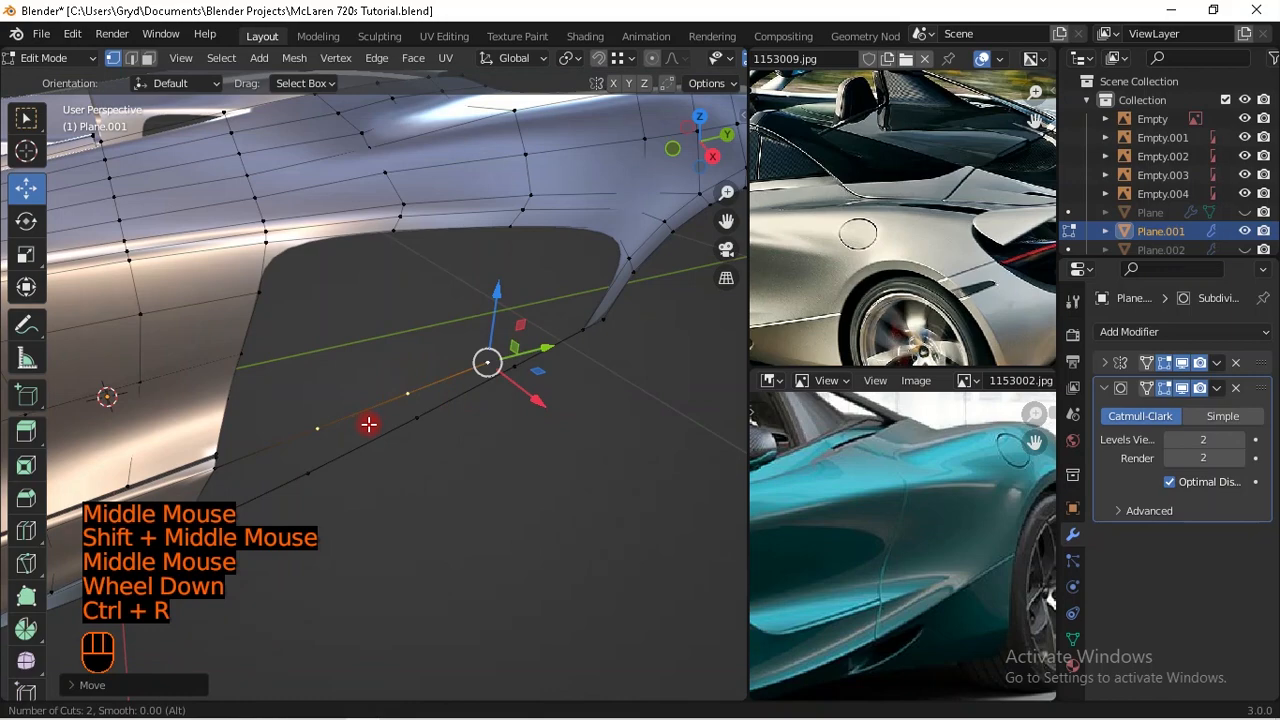
pyautogui.moveTo(431, 434); pyautogui.dragTo(297, 323, button='middle')
# Step: Extrude the uppermost vertex on the opening's front edge rearward twice, by about 0.11 m and about 0.14 m
pyautogui.click(292, 322)
pyautogui.keyDown('shift'); pyautogui.moveTo(566, 371); pyautogui.dragTo(540, 378, button='middle'); pyautogui.keyUp('shift')
pyautogui.moveTo(540, 378); pyautogui.dragTo(466, 391, button='middle')
pyautogui.press('KP_3')
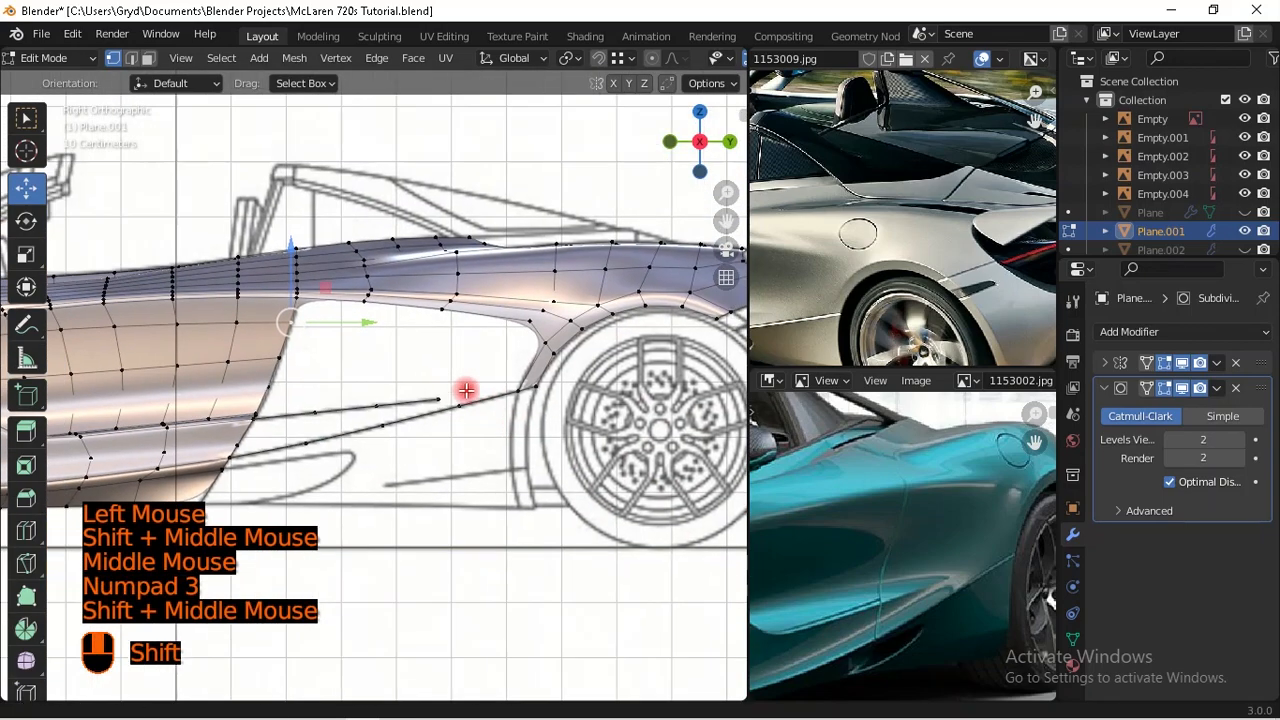
pyautogui.scroll(2, 331, 336)
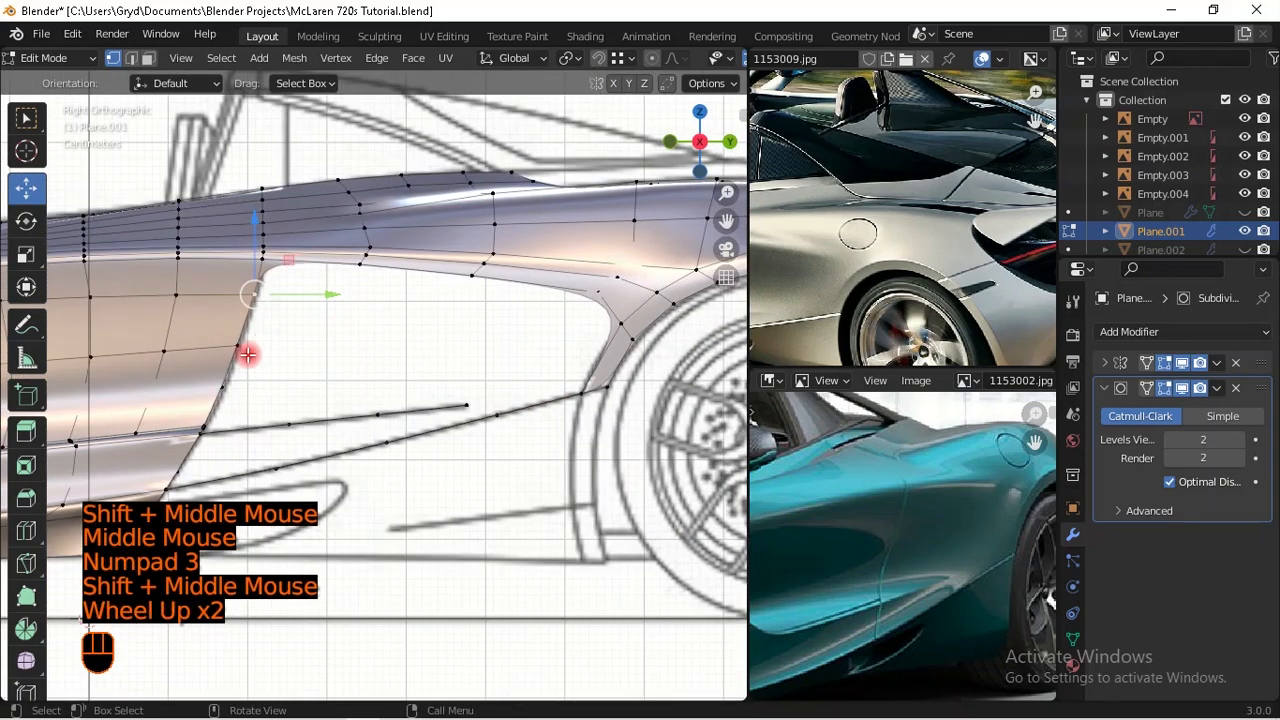
pyautogui.press('e')
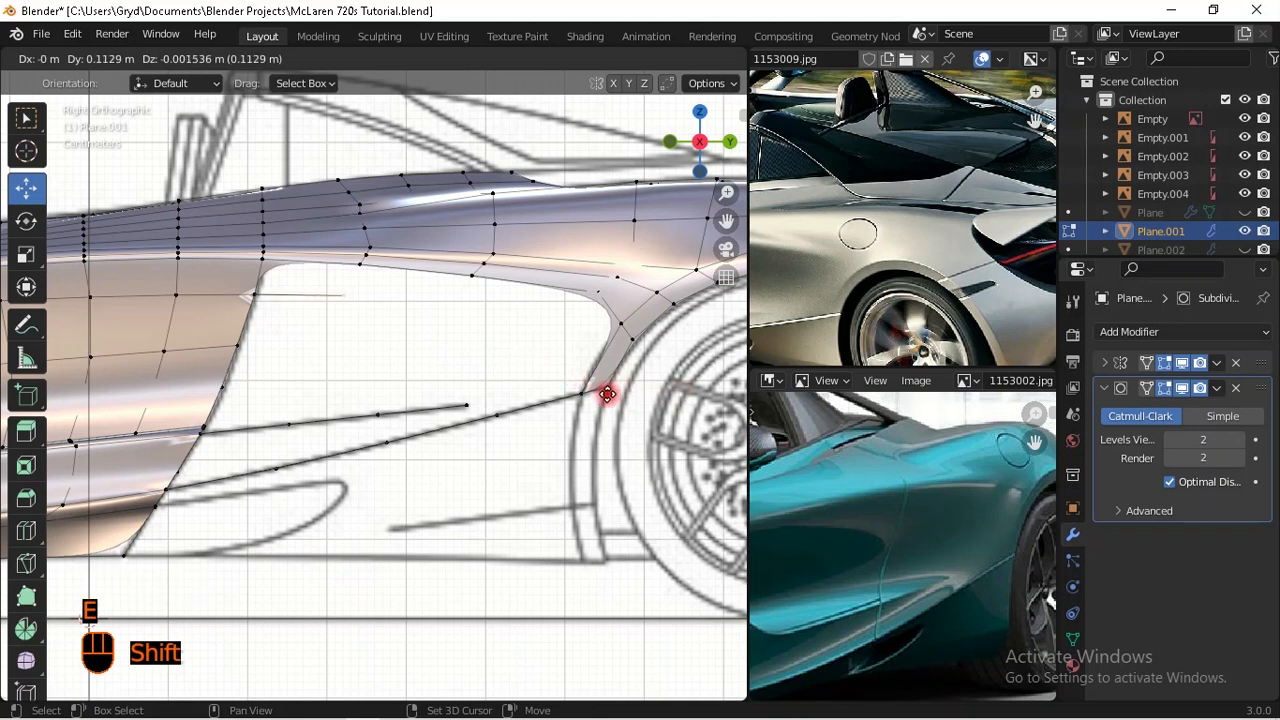
pyautogui.keyDown('shift'); pyautogui.click(613, 390); pyautogui.keyUp('shift')
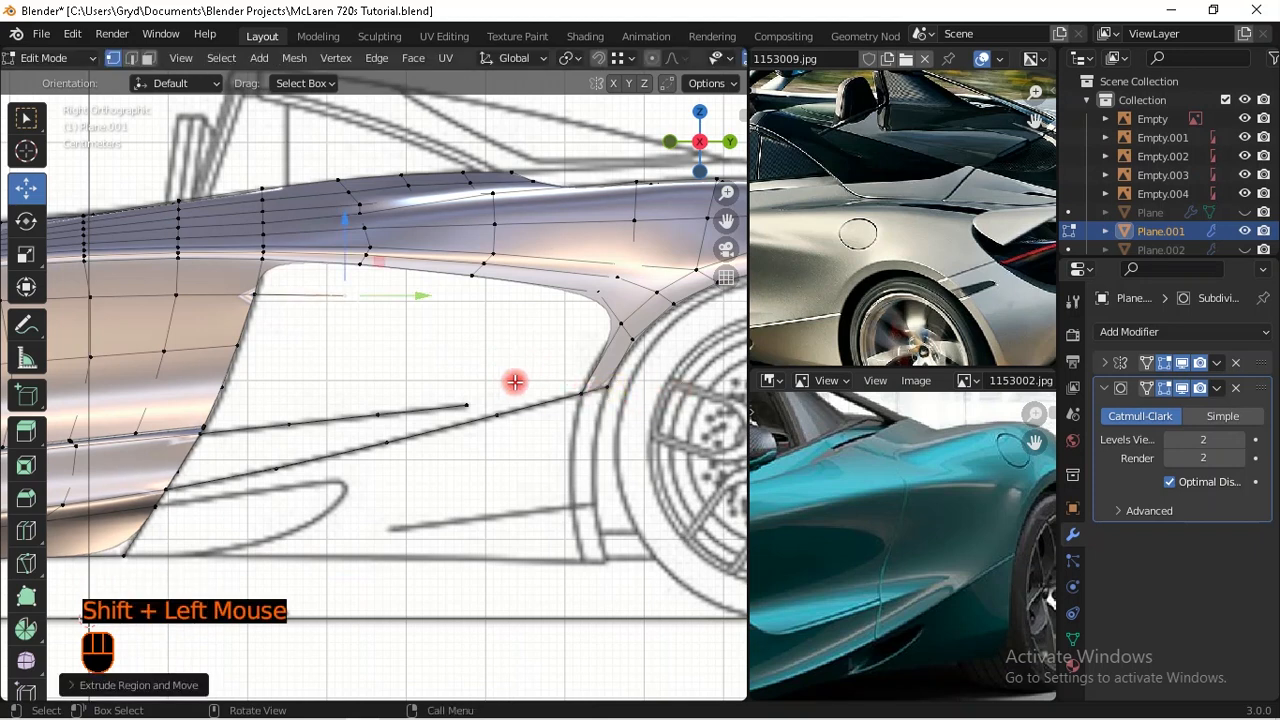
pyautogui.press('e')
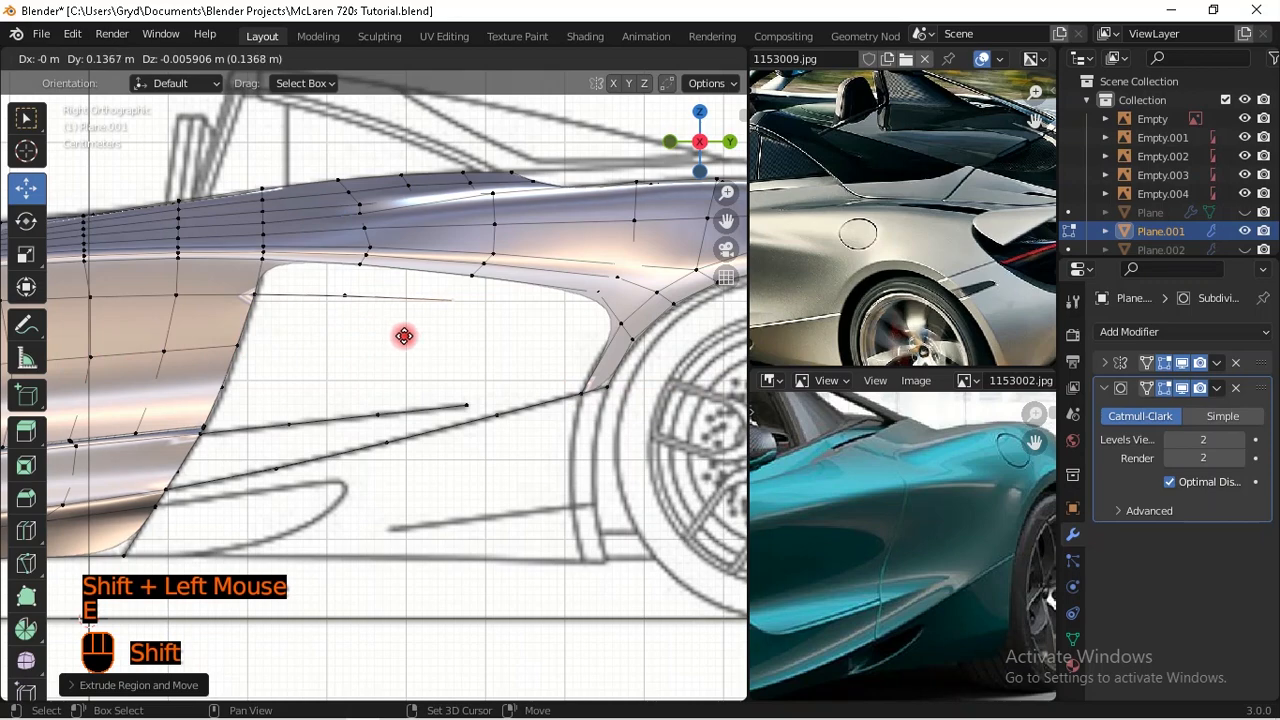
pyautogui.keyDown('shift'); pyautogui.click(428, 328); pyautogui.keyUp('shift')
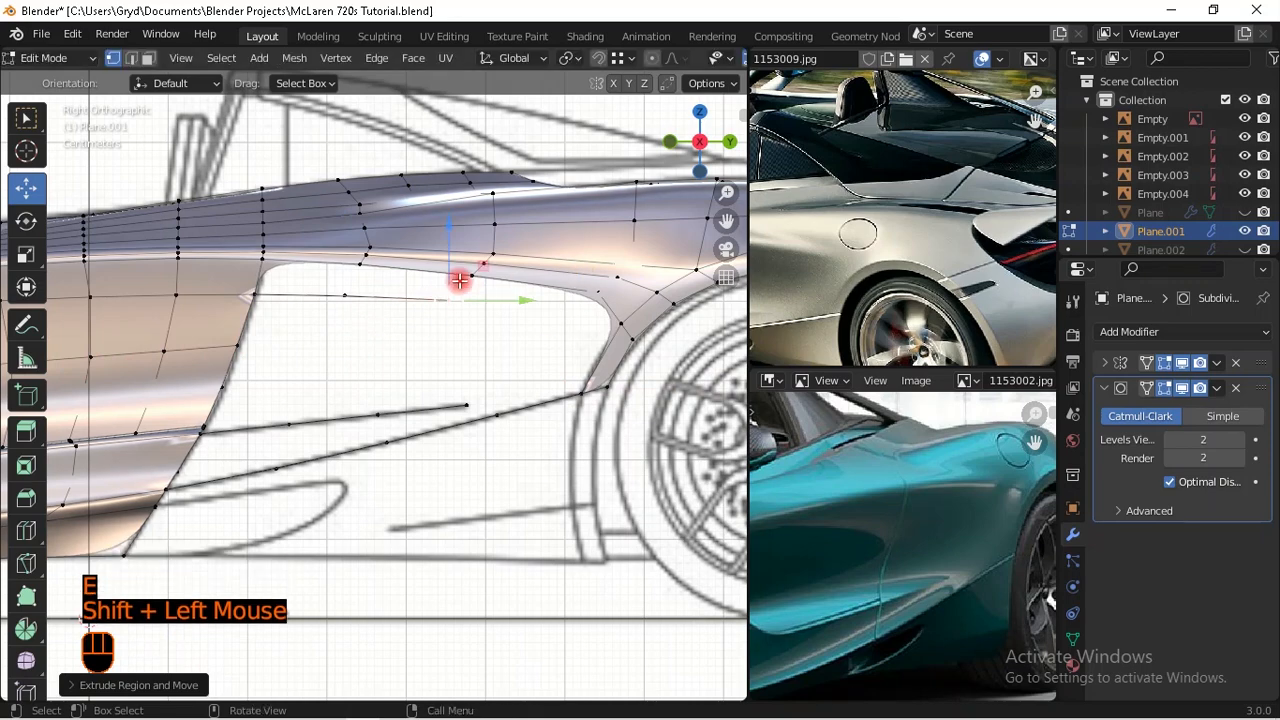
# Step: Add a centred loop cut across the upper fender between the two existing loops above the intake opening
pyautogui.moveTo(544, 253); pyautogui.dragTo(461, 328, button='middle')
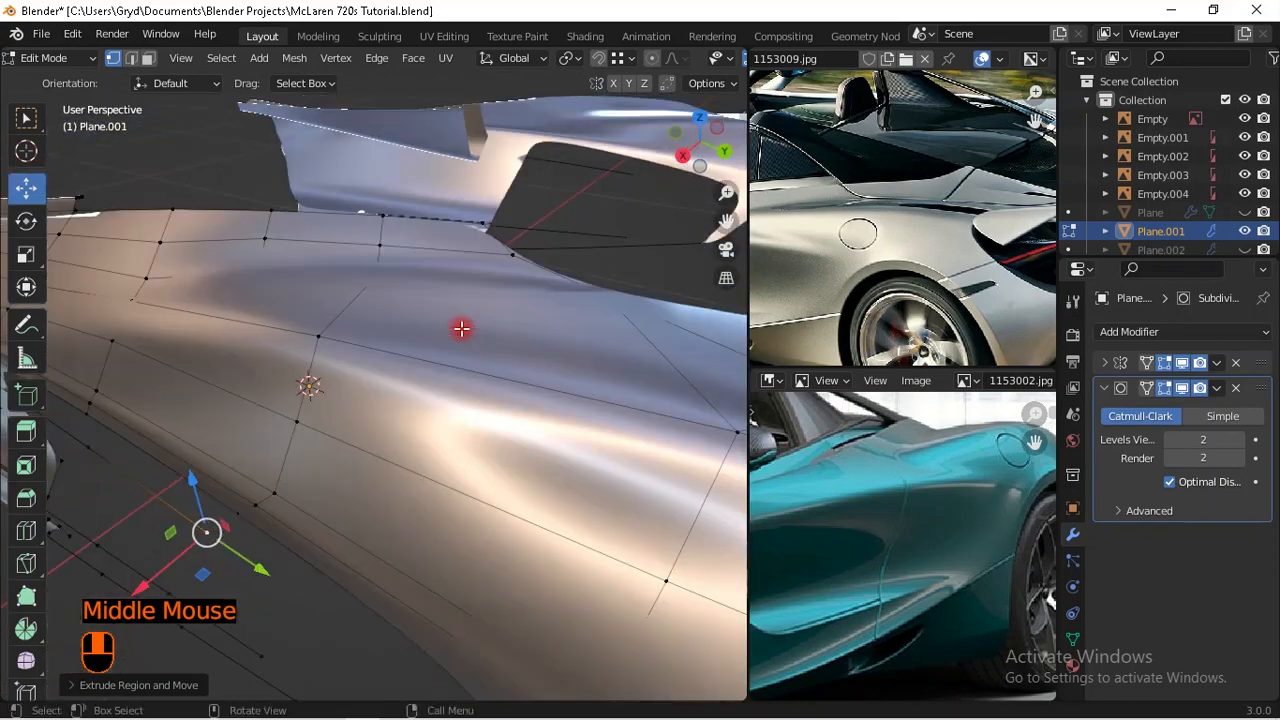
pyautogui.scroll(-2, 468, 350)
pyautogui.hotkey('shift', 'z')
pyautogui.moveTo(463, 395); pyautogui.dragTo(522, 456, button='middle')
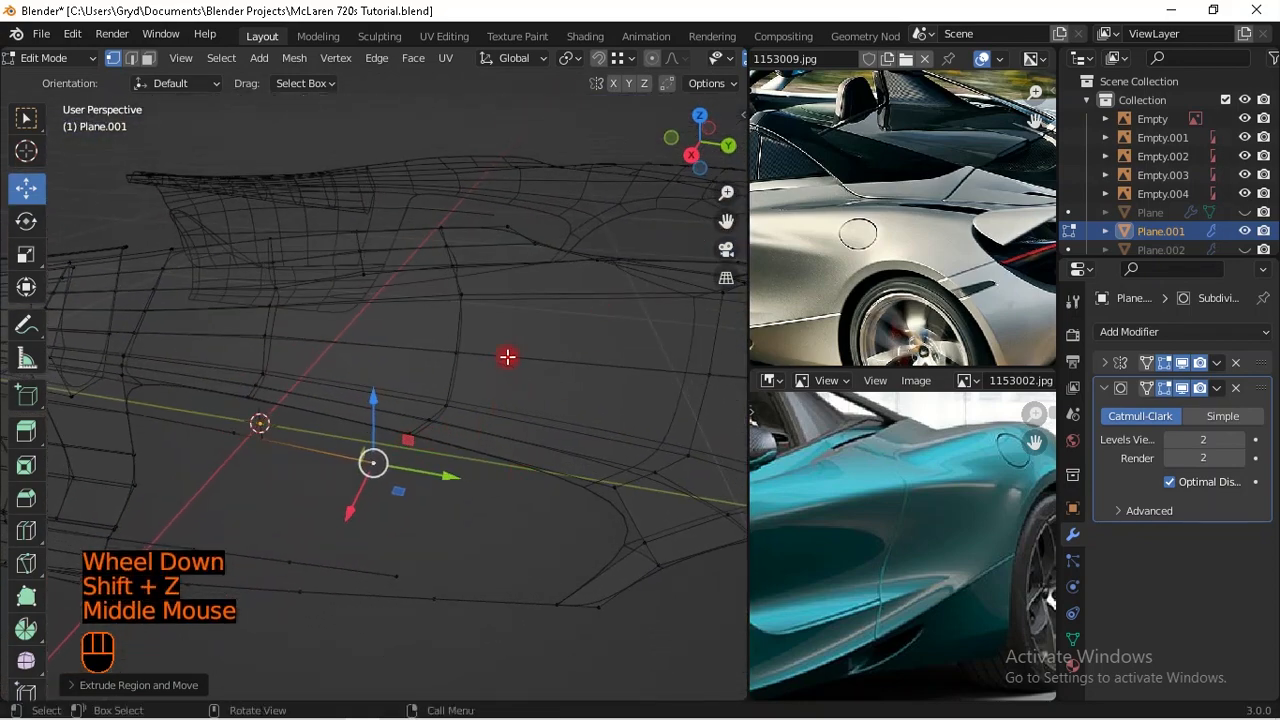
pyautogui.press('KP_3')
pyautogui.moveTo(403, 326)
pyautogui.mouseDown(button='middle')
pyautogui.moveTo(443, 351)
pyautogui.moveTo(423, 366)
pyautogui.mouseUp(button='middle')
pyautogui.hotkey('shift', 'z')
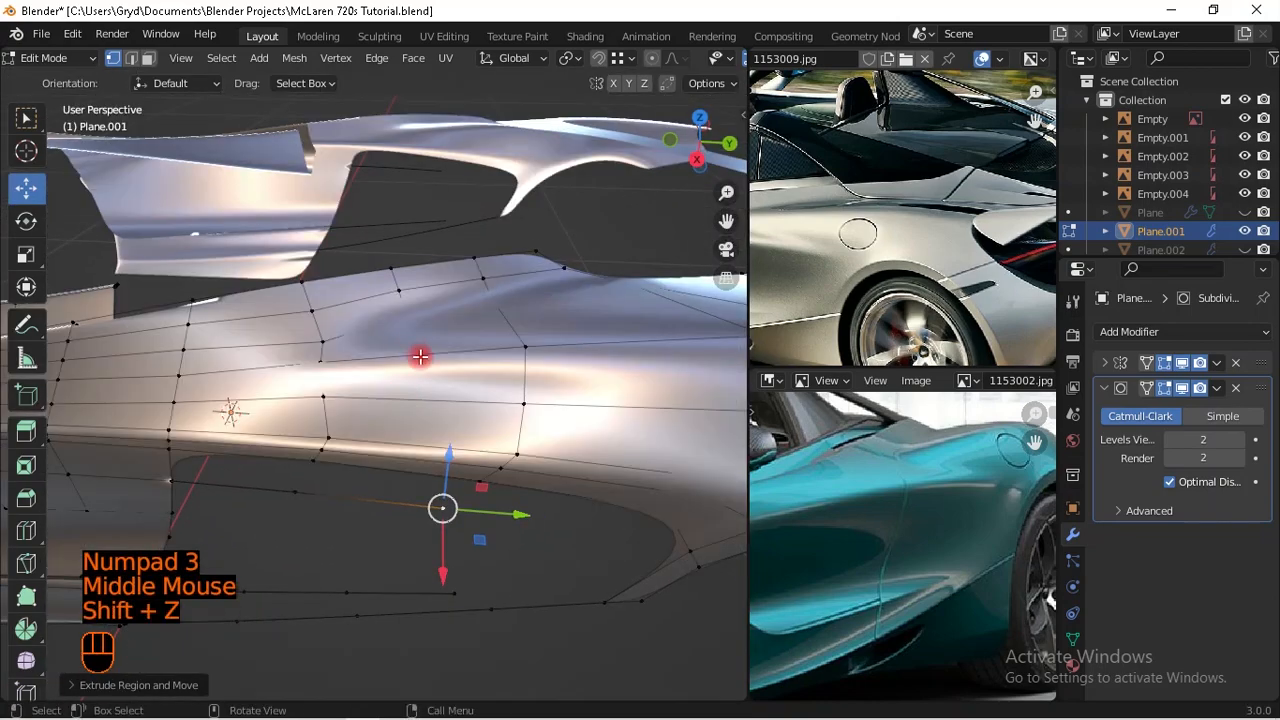
pyautogui.hotkey('ctrl', 'r')
pyautogui.click(407, 447)
pyautogui.rightClick(415, 450)
# Step: Adjust the height of the new loop's lower vertices along Z to follow the upper edge of the opening
pyautogui.moveTo(423, 451); pyautogui.dragTo(457, 429, button='middle')
pyautogui.press('KP_3')
pyautogui.scroll(2, 471, 263)
pyautogui.scroll(2, 437, 357)
pyautogui.keyDown('shift'); pyautogui.moveTo(471, 263); pyautogui.dragTo(357, 381, button='middle'); pyautogui.keyUp('shift')
pyautogui.hotkey('shift', 'z')
pyautogui.keyDown('shift'); pyautogui.scroll(2, 407, 343); pyautogui.keyUp('shift')
pyautogui.scroll(1, 407, 343)
pyautogui.moveTo(357, 381); pyautogui.dragTo(391, 342)
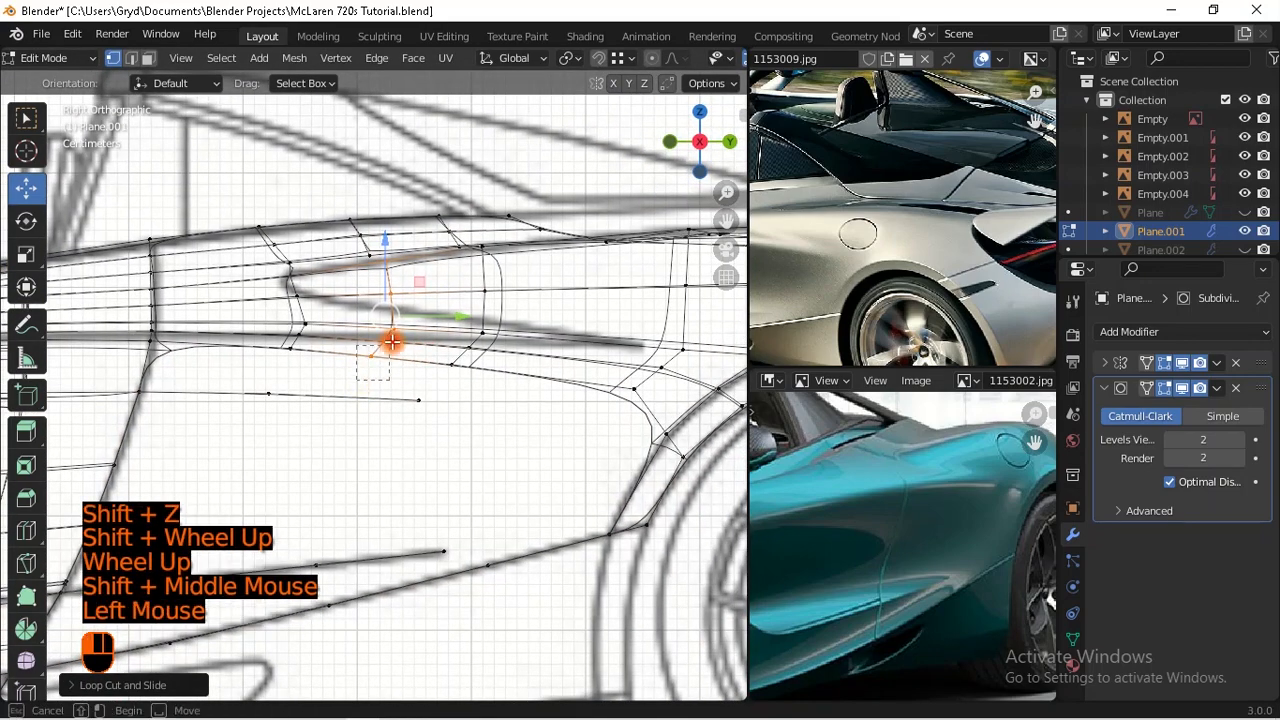
pyautogui.scroll(2, 374, 274)
pyautogui.moveTo(374, 271); pyautogui.dragTo(385, 253)
pyautogui.keyDown('shift'); pyautogui.rightClick(385, 263); pyautogui.keyUp('shift')
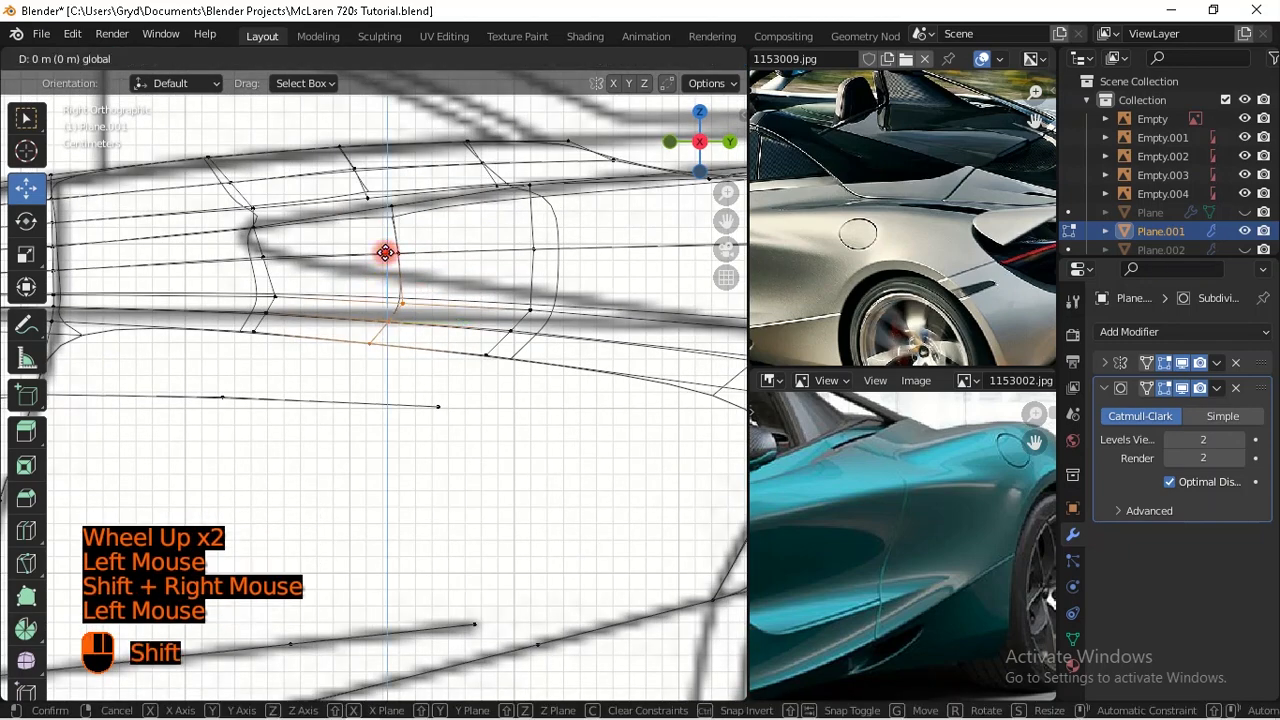
pyautogui.moveTo(376, 238); pyautogui.dragTo(378, 240)
pyautogui.scroll(-2, 390, 313)
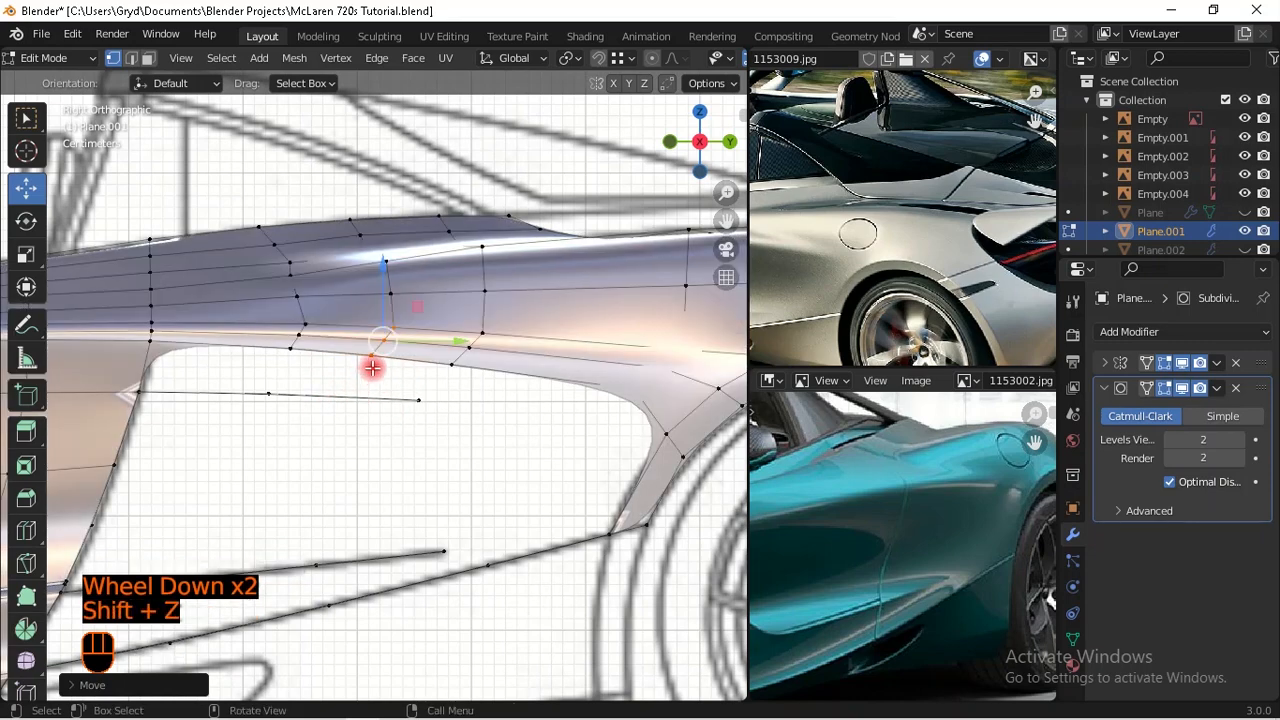
# Step: Slide the lower and mid-height vertices of the neighbouring loop nearer the opening's front corner forward along their edges
pyautogui.click(285, 360)
pyautogui.press('g')
pyautogui.press('g')
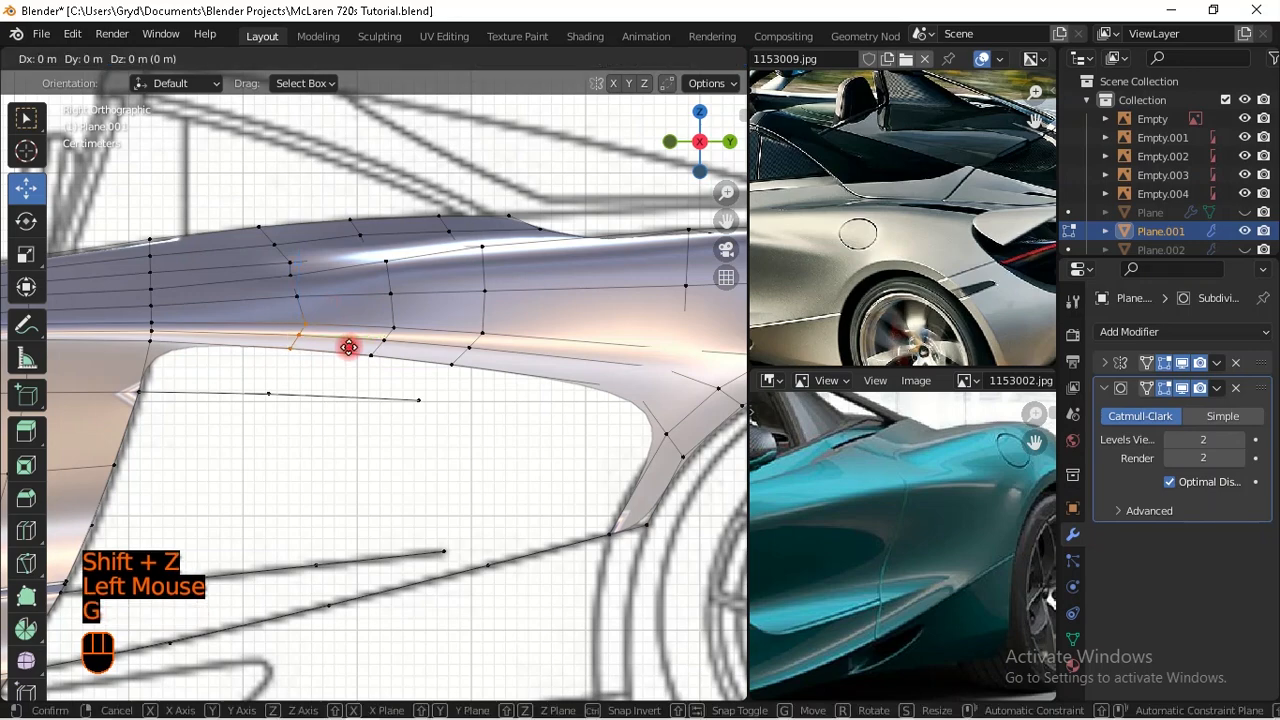
pyautogui.keyDown('shift'); pyautogui.click(200, 342); pyautogui.keyUp('shift')
pyautogui.click(294, 296)
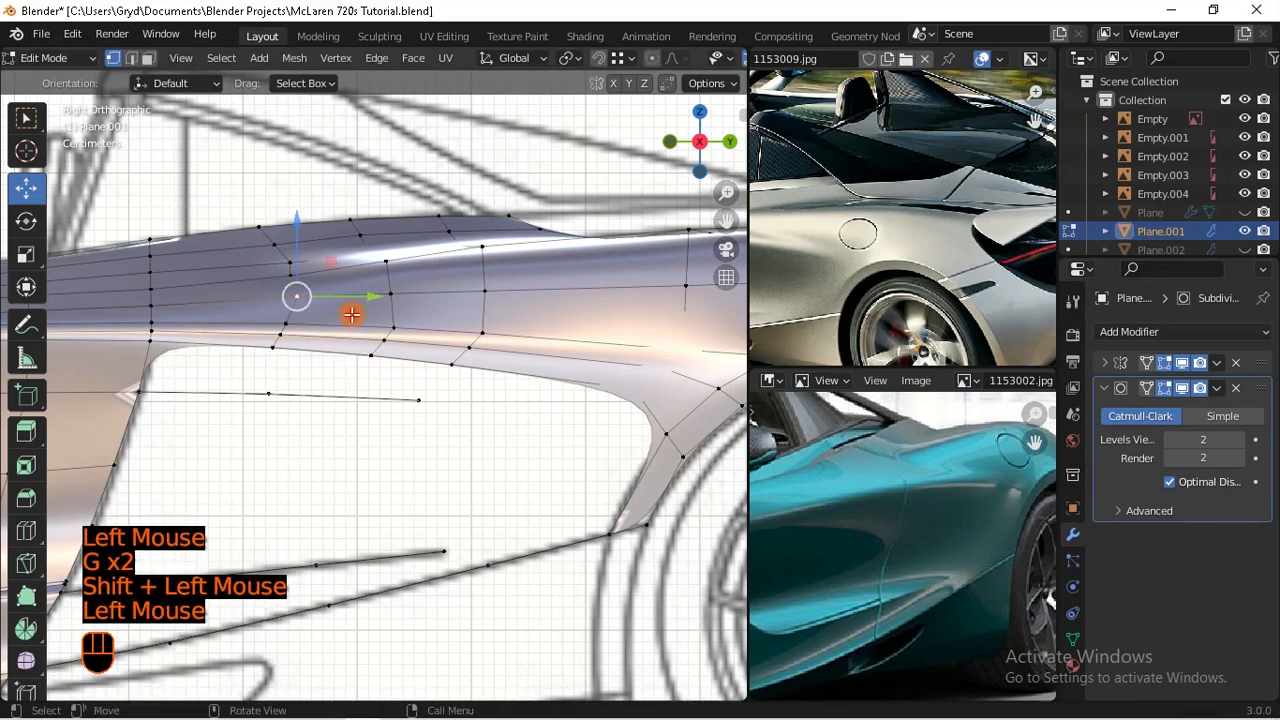
pyautogui.press('g')
pyautogui.press('g')
pyautogui.keyDown('shift'); pyautogui.click(285, 310); pyautogui.keyUp('shift')
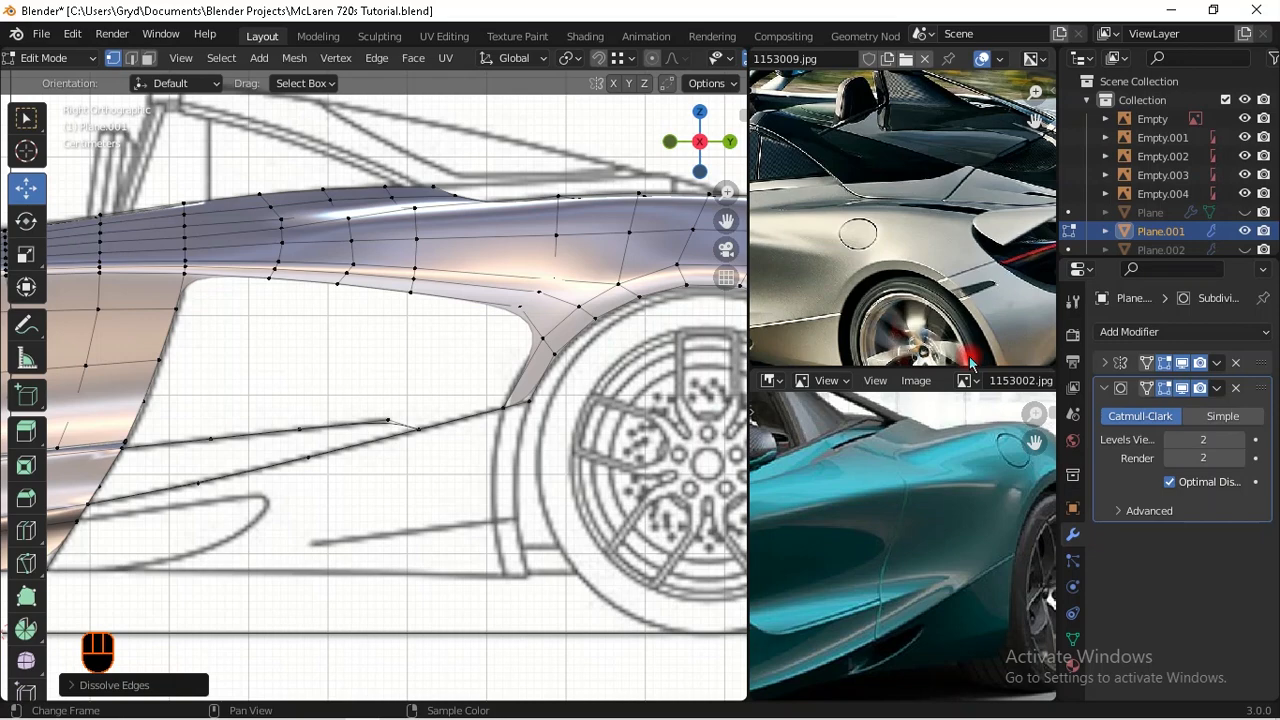
# Step: Add a loop cut across the narrow strip between the opening and the wheel arch, and shift it slightly to fit the blueprint
pyautogui.keyDown('shift'); pyautogui.moveTo(421, 280); pyautogui.dragTo(438, 354, button='middle'); pyautogui.keyUp('shift')
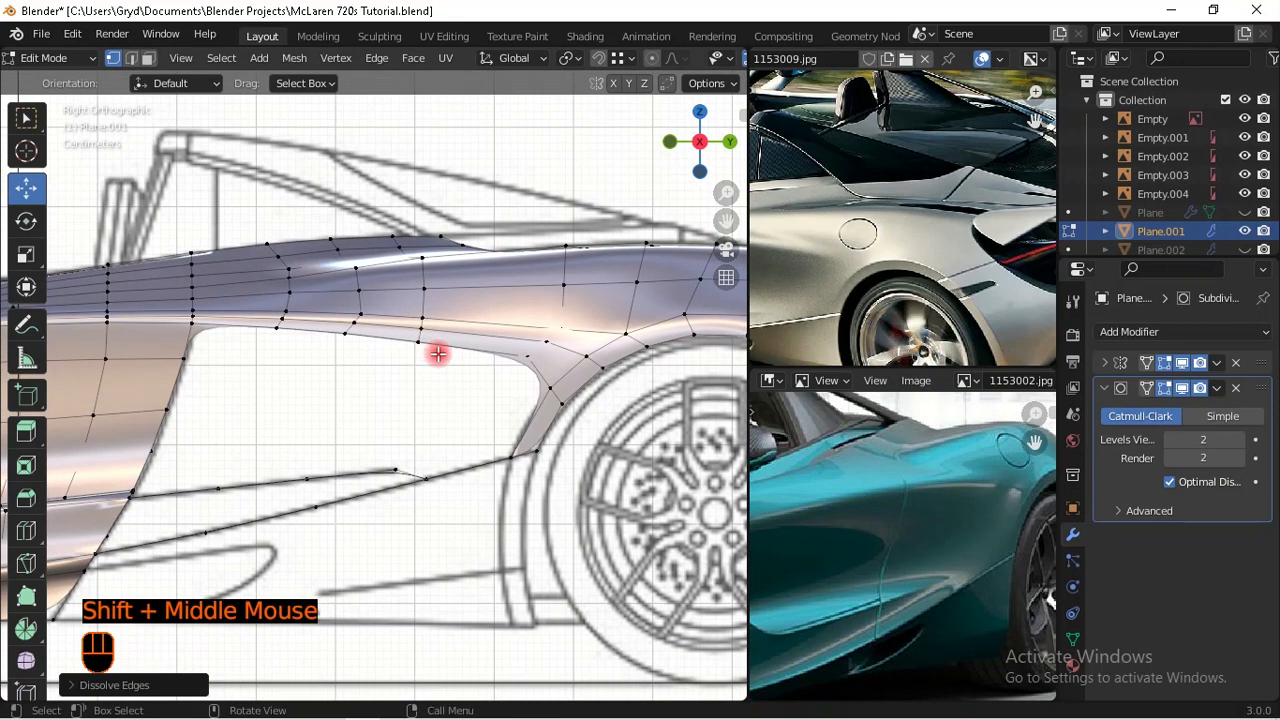
pyautogui.scroll(1, 543, 380)
pyautogui.keyDown('shift'); pyautogui.moveTo(594, 400); pyautogui.dragTo(443, 371, button='middle'); pyautogui.keyUp('shift')
pyautogui.scroll(1, 443, 371)
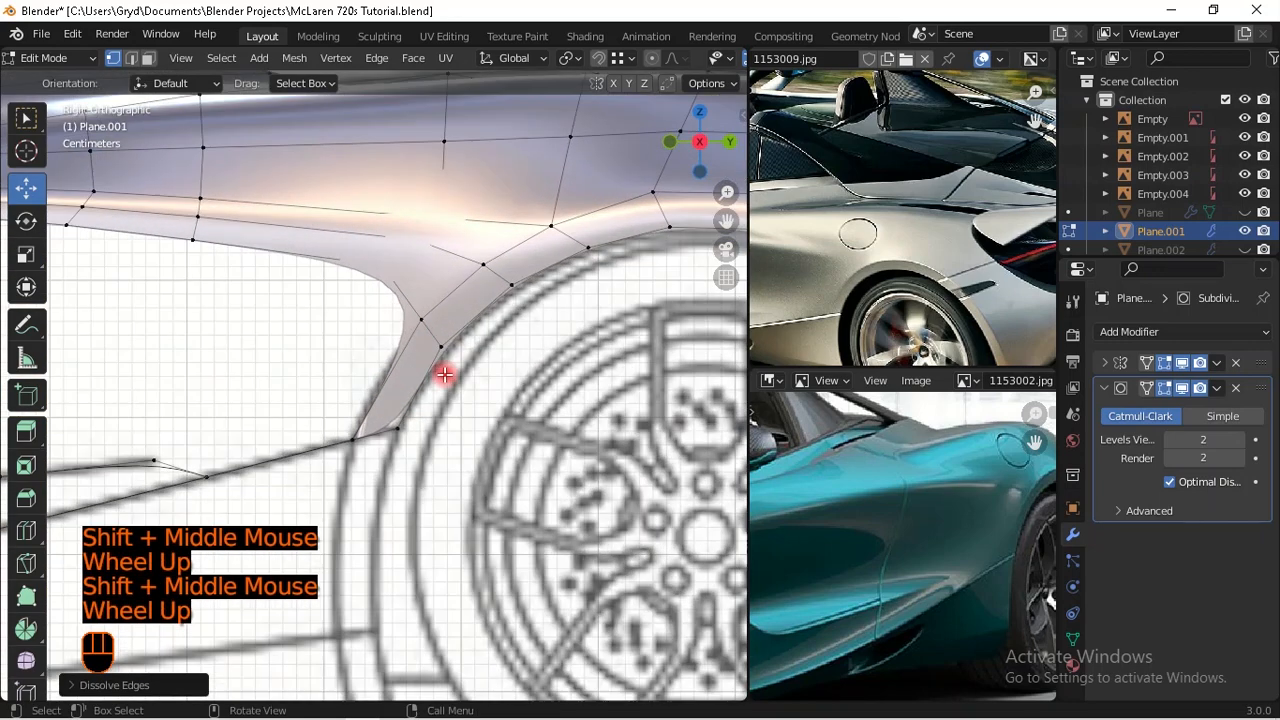
pyautogui.hotkey('ctrl', 'r')
pyautogui.click(431, 362)
pyautogui.rightClick(435, 376)
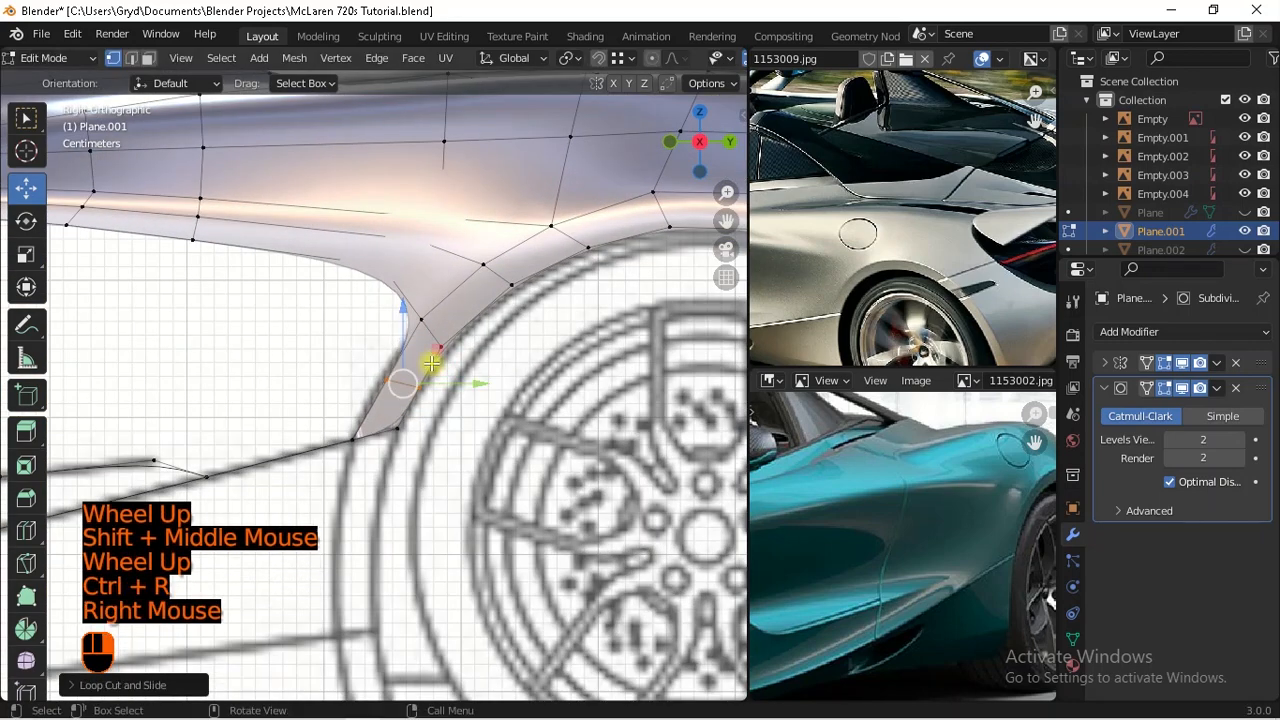
pyautogui.press('g')
pyautogui.press('shift')
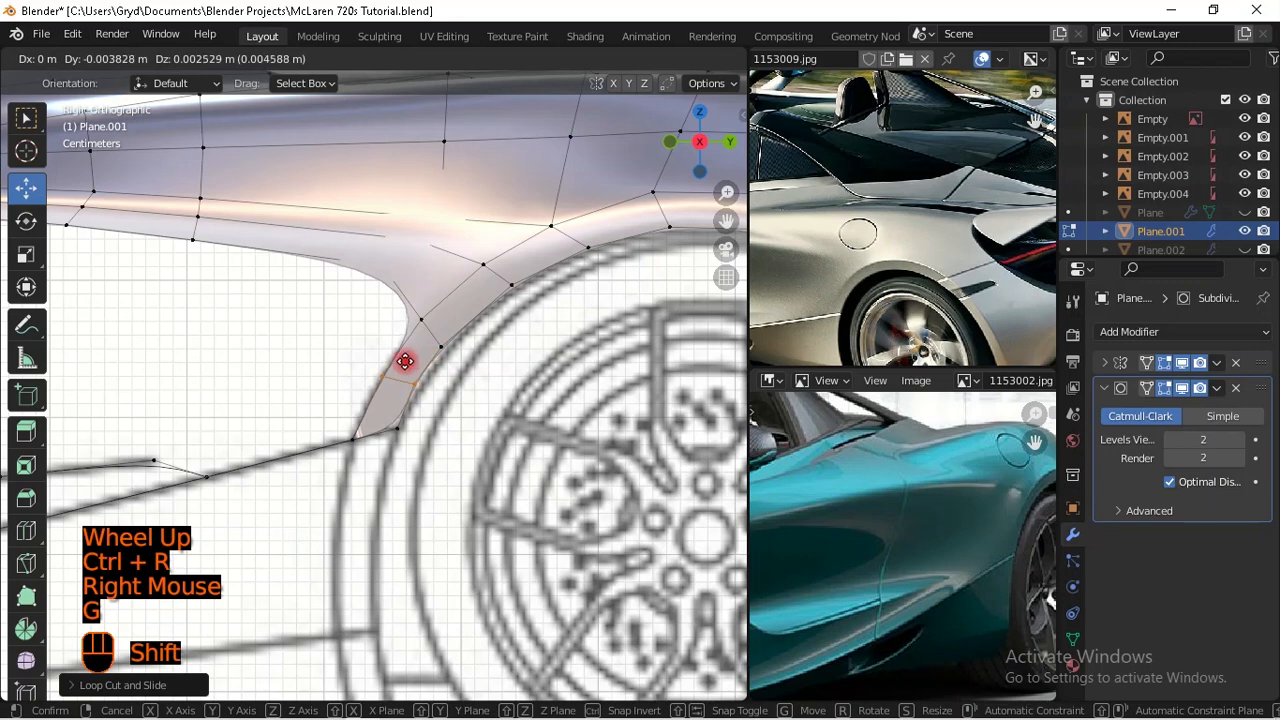
pyautogui.keyDown('shift'); pyautogui.click(403, 369); pyautogui.keyUp('shift')
# Step: Check the smoothed wheel arch strip and intake opening in Object Mode against the blueprint, and return to Edit Mode
pyautogui.press('Tab')
pyautogui.scroll(-1, 466, 396)
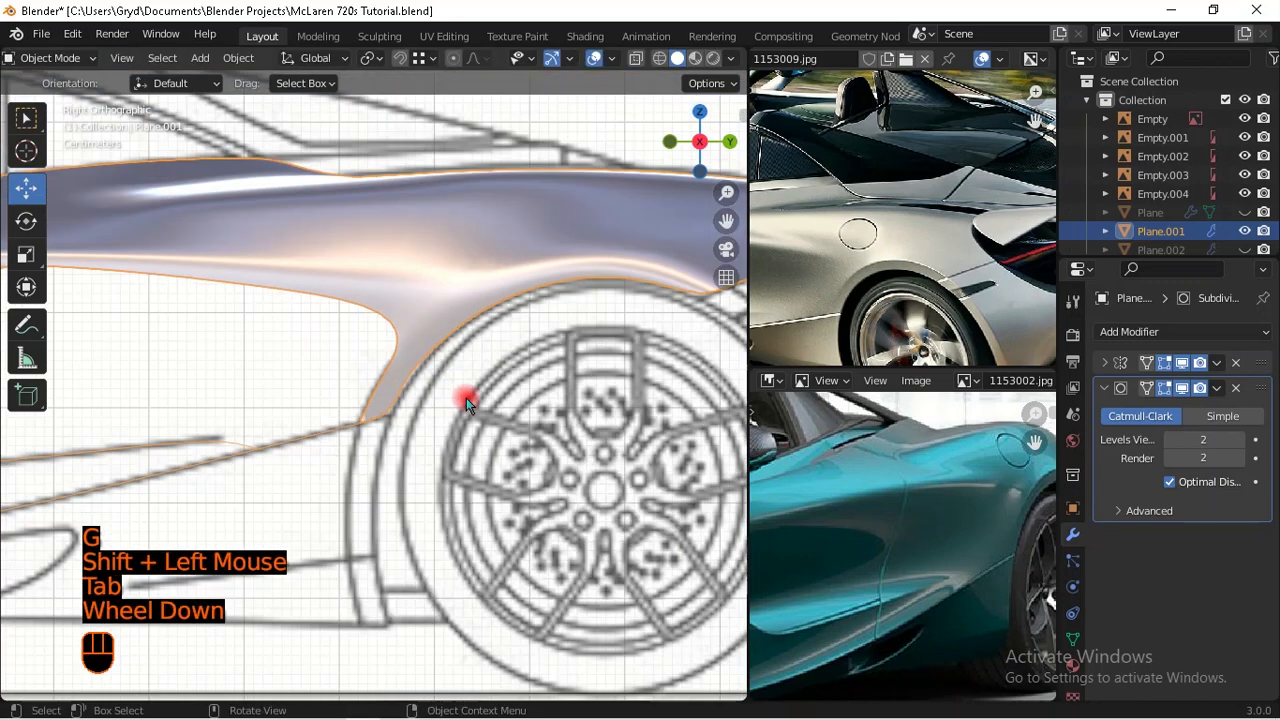
pyautogui.keyDown('shift'); pyautogui.moveTo(445, 410); pyautogui.dragTo(424, 316, button='middle'); pyautogui.keyUp('shift')
pyautogui.keyDown('shift'); pyautogui.moveTo(274, 376); pyautogui.dragTo(531, 403, button='middle'); pyautogui.keyUp('shift')
pyautogui.press('Tab')
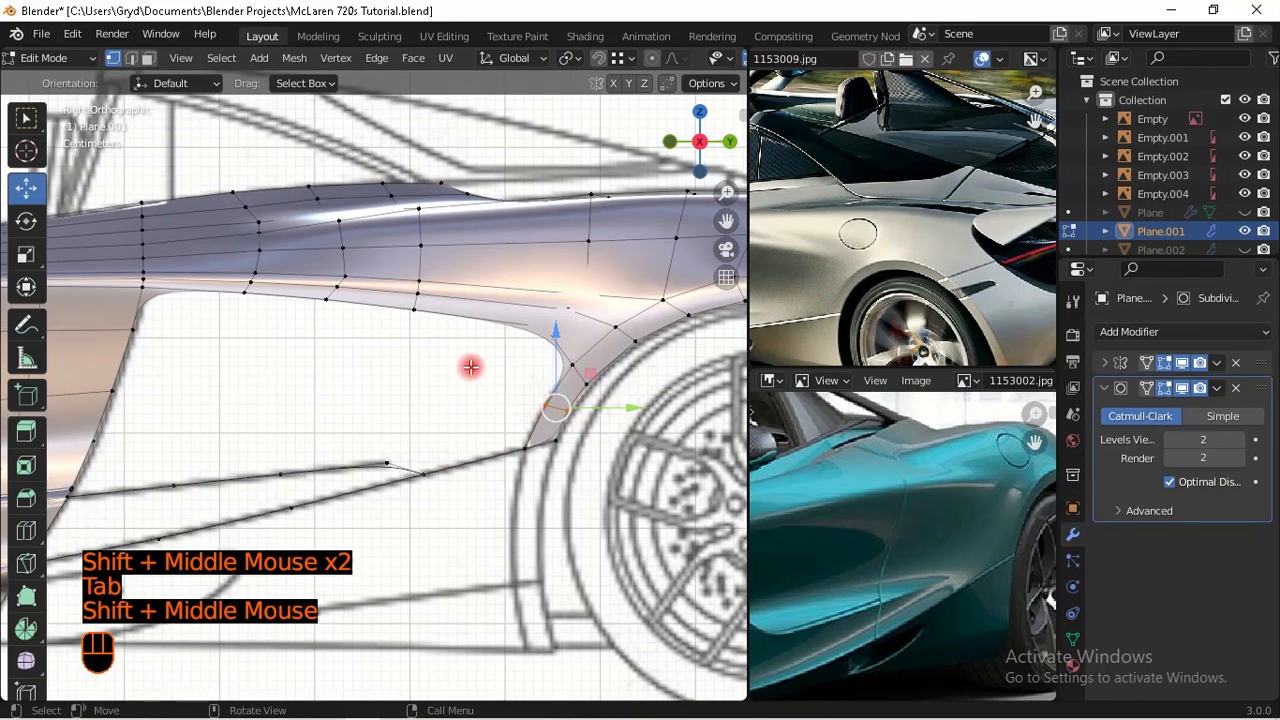
pyautogui.scroll(-1, 165, 360)
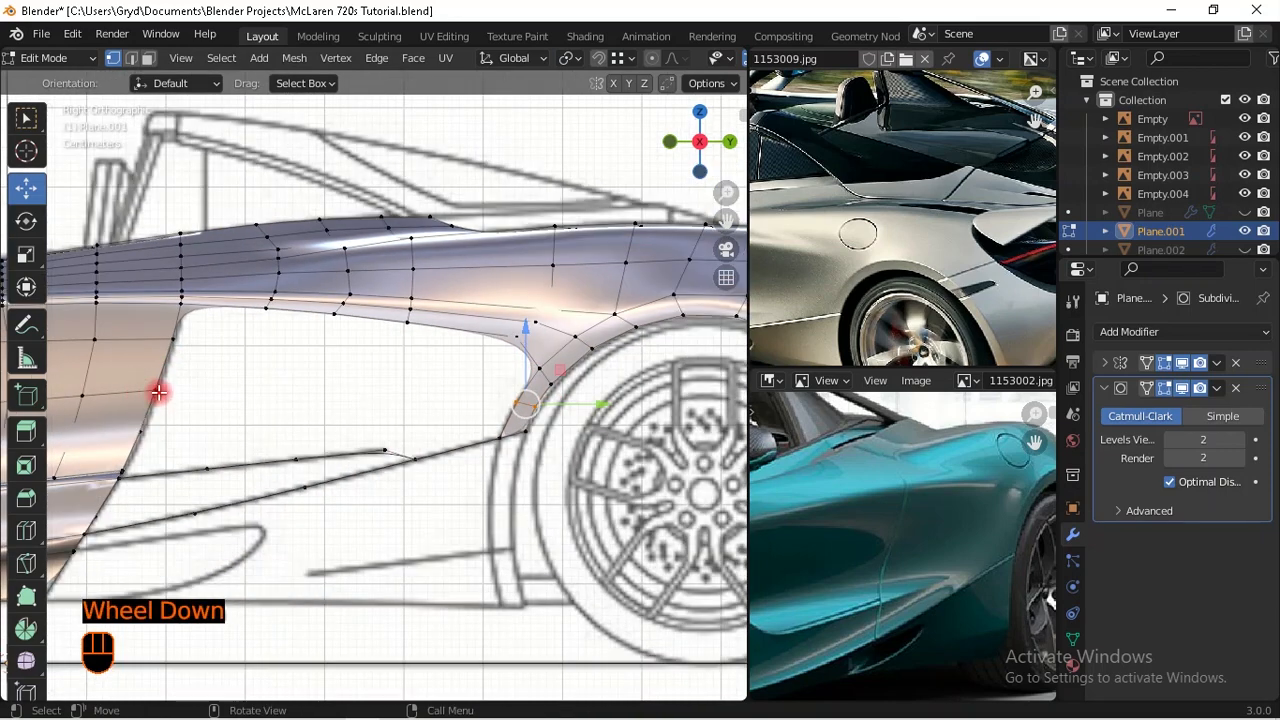
pyautogui.keyDown('shift'); pyautogui.moveTo(204, 449); pyautogui.dragTo(423, 417, button='middle'); pyautogui.keyUp('shift')
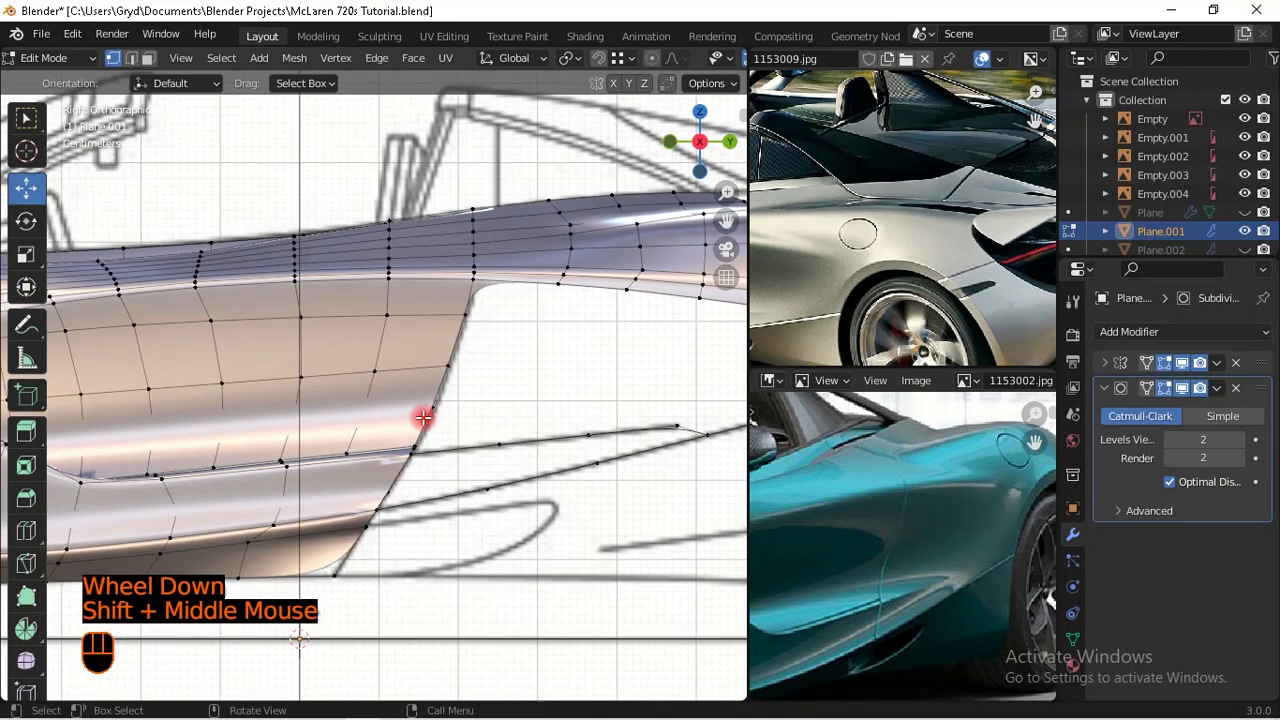
# Step: Extrude the vertex at the intake opening's lower front corner rearward twice, about 0.11 m each time, following the blueprint line
pyautogui.scroll(1, 534, 469)
pyautogui.keyDown('shift'); pyautogui.moveTo(534, 469); pyautogui.dragTo(394, 410, button='middle'); pyautogui.keyUp('shift')
pyautogui.scroll(1, 394, 410)
pyautogui.scroll(-2, 565, 431)
pyautogui.keyDown('shift'); pyautogui.moveTo(565, 431); pyautogui.dragTo(479, 389, button='middle'); pyautogui.keyUp('shift')
pyautogui.scroll(1, 410, 410)
pyautogui.keyDown('shift'); pyautogui.scroll(-1, 319, 421); pyautogui.keyUp('shift')
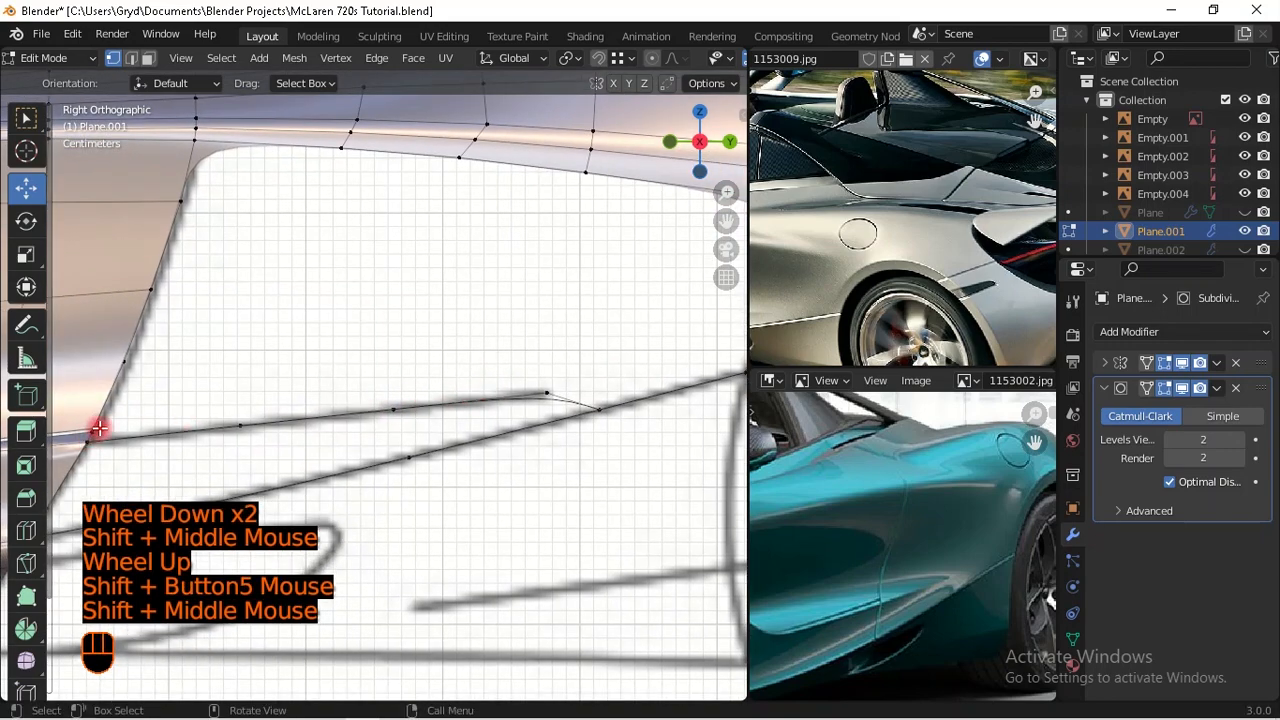
pyautogui.click(90, 430)
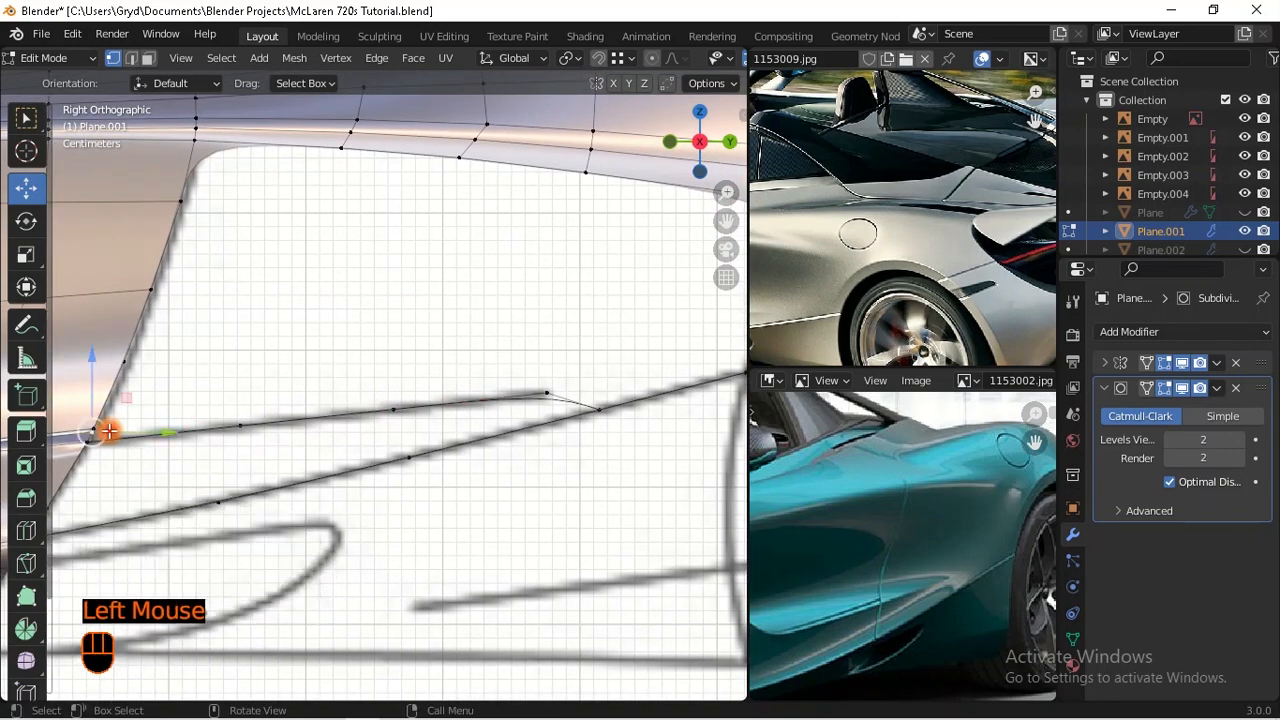
pyautogui.scroll(-2, 298, 409)
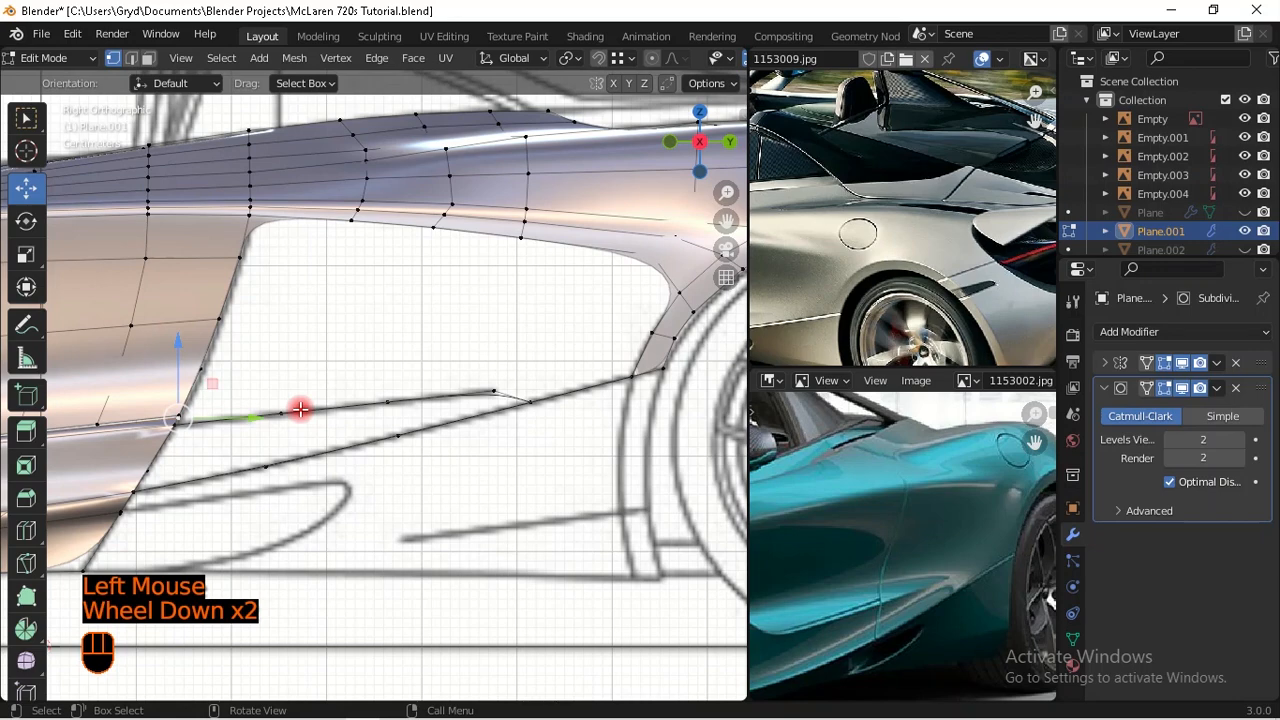
pyautogui.press('e')
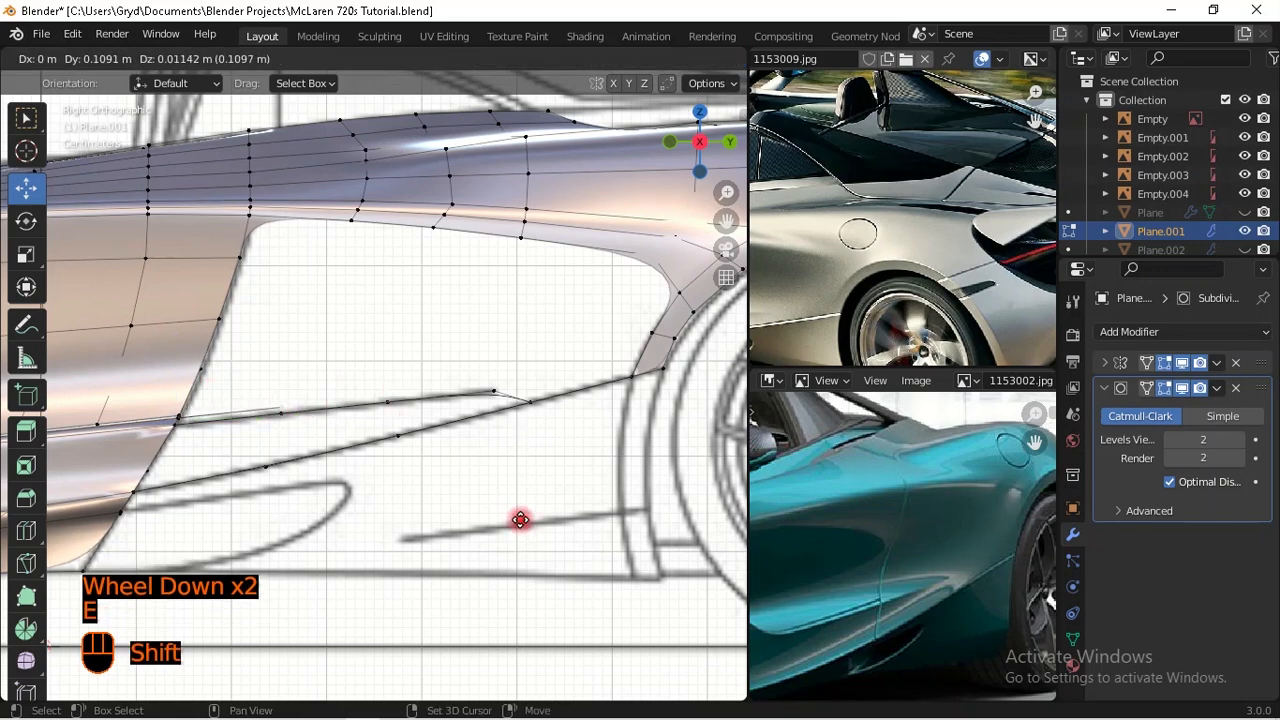
pyautogui.keyDown('shift'); pyautogui.click(369, 460); pyautogui.keyUp('shift')
pyautogui.scroll(1, 390, 462)
pyautogui.press('e')
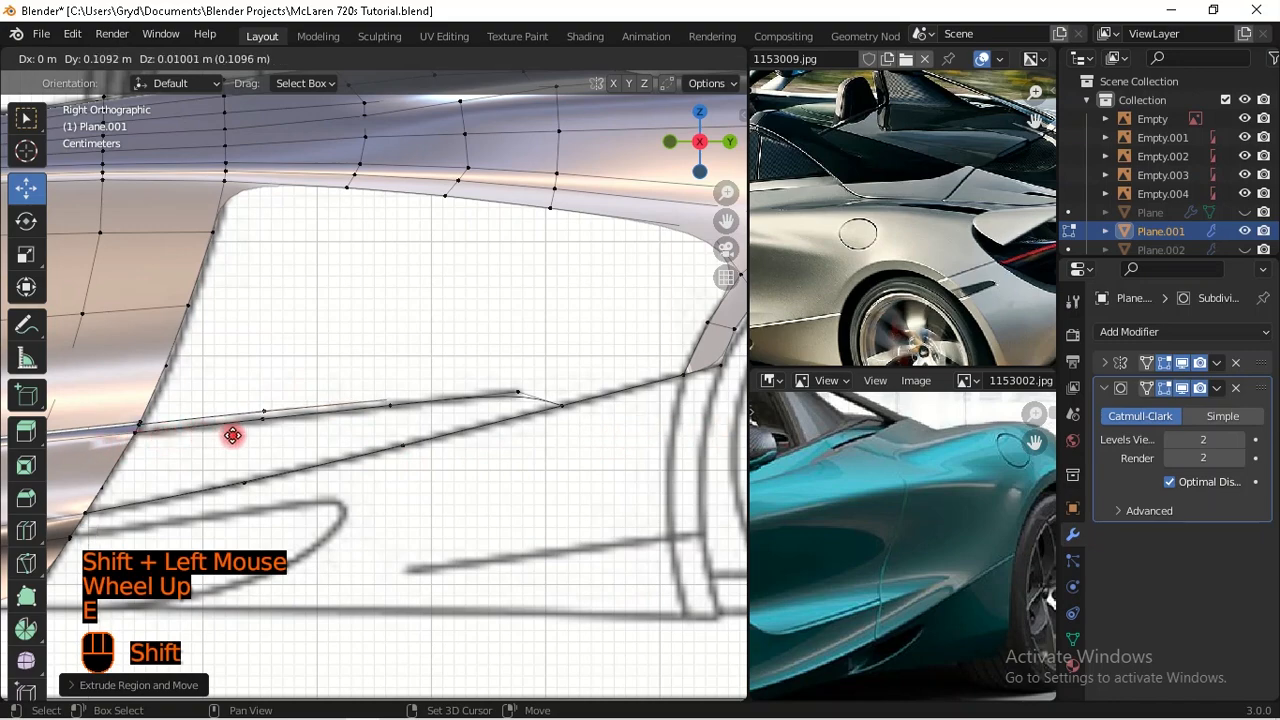
pyautogui.keyDown('shift'); pyautogui.click(241, 436); pyautogui.keyUp('shift')
# Step: Connect the end of the new edge chain to the rear upper tip vertex of the lower blade outline
pyautogui.keyDown('shift'); pyautogui.click(522, 398); pyautogui.keyUp('shift')
pyautogui.press('f')
pyautogui.scroll(1, 530, 372)
pyautogui.scroll(-2, 571, 406)
pyautogui.keyDown('shift'); pyautogui.moveTo(571, 406); pyautogui.dragTo(461, 373, button='middle'); pyautogui.keyUp('shift')
pyautogui.scroll(1, 461, 375)
pyautogui.click(454, 383)
pyautogui.keyDown('ctrl'); pyautogui.click(397, 357); pyautogui.keyUp('ctrl')
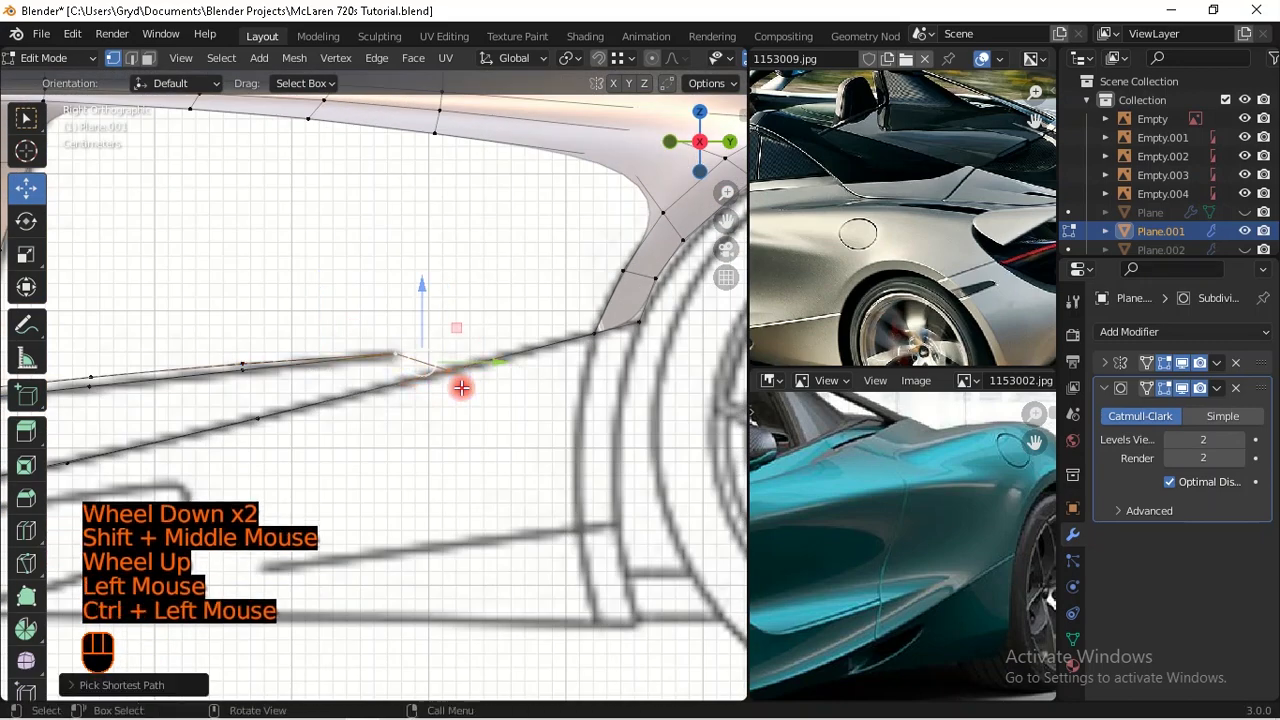
pyautogui.scroll(-1, 461, 387)
pyautogui.keyDown('shift'); pyautogui.moveTo(425, 362); pyautogui.dragTo(391, 360, button='middle'); pyautogui.keyUp('shift')
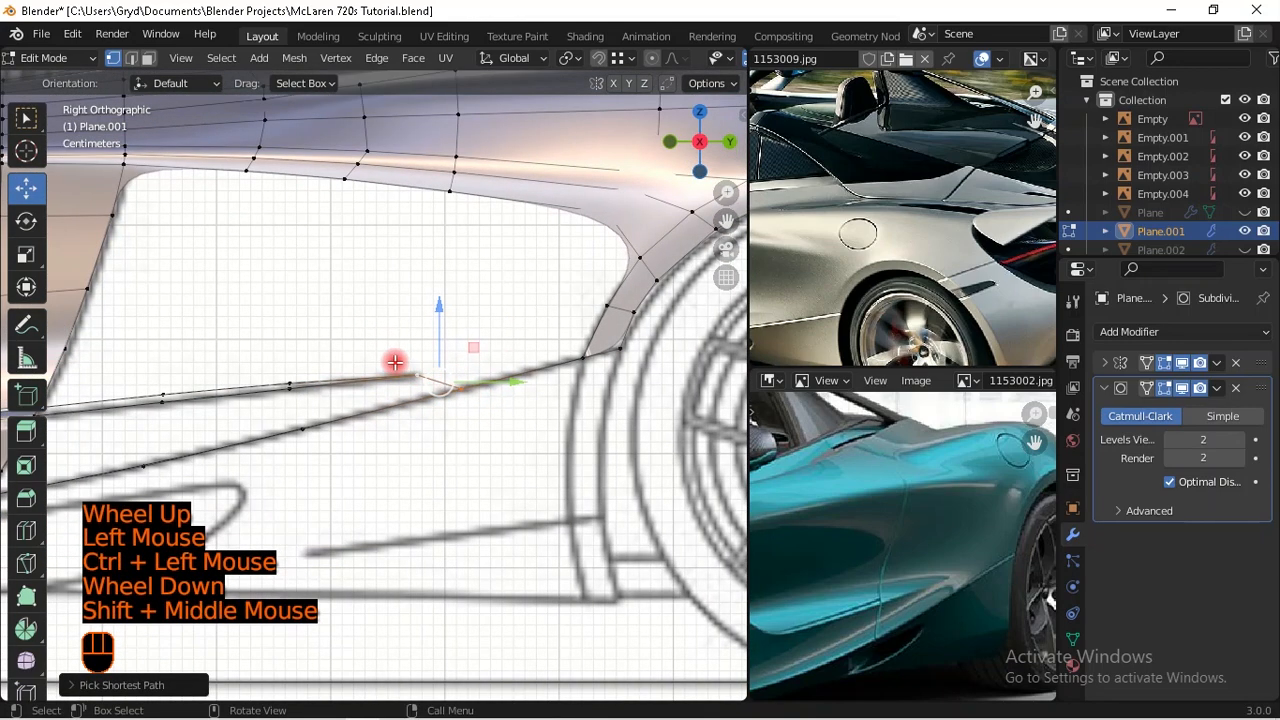
# Step: Move one vertex of the new edge chain slightly outward along X to follow the curve of the body
pyautogui.keyDown('shift'); pyautogui.moveTo(394, 409); pyautogui.dragTo(423, 348, button='middle'); pyautogui.keyUp('shift')
pyautogui.scroll(-2, 428, 365)
pyautogui.moveTo(423, 348); pyautogui.dragTo(452, 398, button='middle')
pyautogui.scroll(1, 435, 410)
pyautogui.moveTo(452, 398); pyautogui.dragTo(482, 395, button='middle')
pyautogui.click(549, 345)
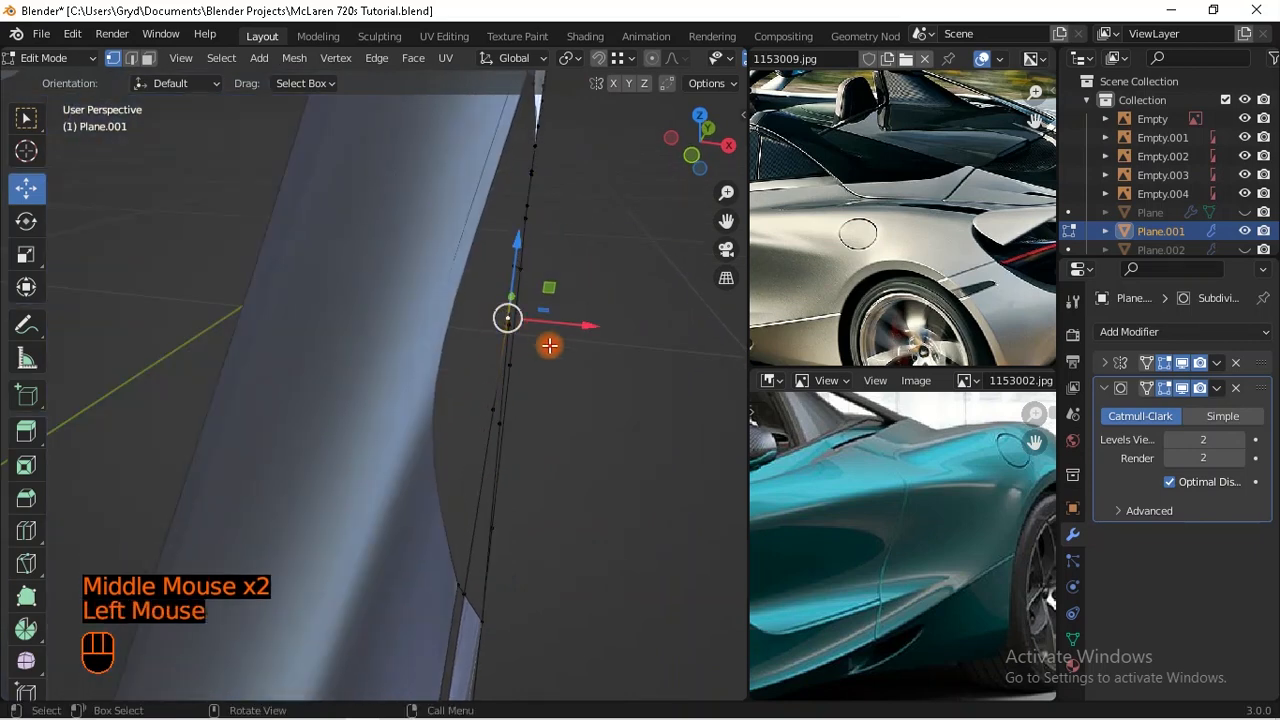
pyautogui.keyDown('shift'); pyautogui.moveTo(560, 323); pyautogui.dragTo(574, 363); pyautogui.keyUp('shift')
pyautogui.scroll(-2, 466, 334)
pyautogui.moveTo(574, 363); pyautogui.dragTo(452, 340, button='middle')
pyautogui.moveTo(452, 340); pyautogui.dragTo(441, 347, button='middle')
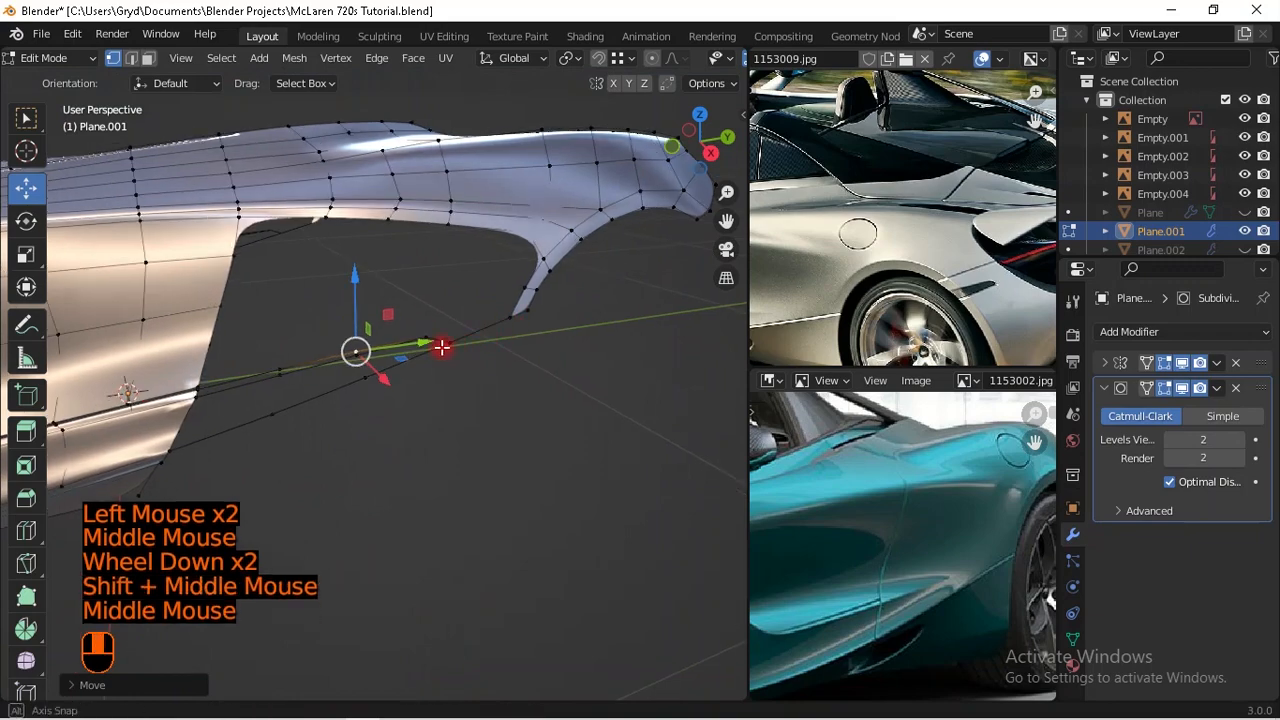
# Step: Fill the narrow strip between the two lower edge chains with faces and check the smoothed result in Object Mode
pyautogui.scroll(1, 314, 349)
pyautogui.keyDown('ctrl'); pyautogui.click(349, 320); pyautogui.keyUp('ctrl')
pyautogui.keyDown('shift'); pyautogui.moveTo(349, 320); pyautogui.dragTo(359, 337, button='middle'); pyautogui.keyUp('shift')
pyautogui.press('f')
pyautogui.keyDown('ctrl'); pyautogui.click(506, 306); pyautogui.keyUp('ctrl')
pyautogui.keyDown('shift'); pyautogui.moveTo(443, 354); pyautogui.dragTo(443, 423, button='middle'); pyautogui.keyUp('shift')
pyautogui.press('f')
pyautogui.scroll(-1, 463, 383)
pyautogui.press('Tab')
pyautogui.moveTo(403, 517); pyautogui.dragTo(415, 463, button='middle')
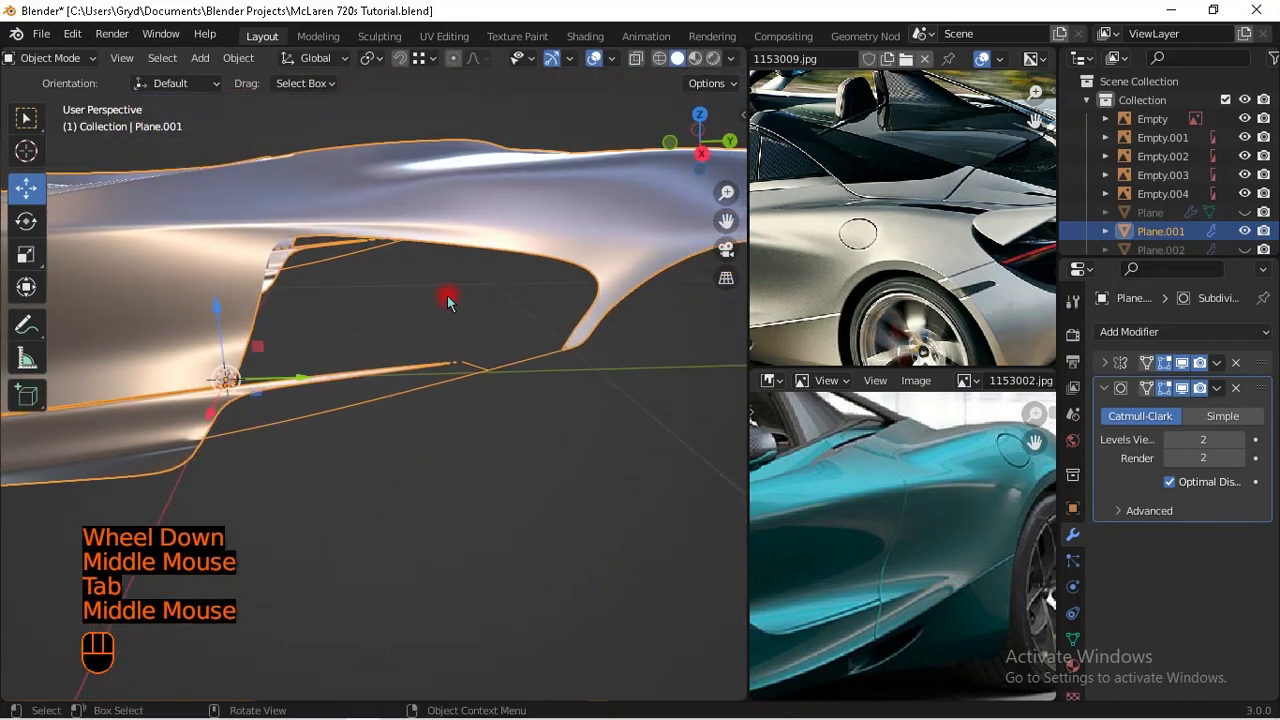
pyautogui.press('KP_3')
pyautogui.keyDown('shift'); pyautogui.moveTo(428, 314); pyautogui.dragTo(463, 317, button='middle'); pyautogui.keyUp('shift')
pyautogui.press('Tab')
# Step: Extrude a vertex on the opening's upper edge downward about 0.033 m and adjust its position along X
pyautogui.scroll(1, 470, 312)
pyautogui.scroll(1, 341, 318)
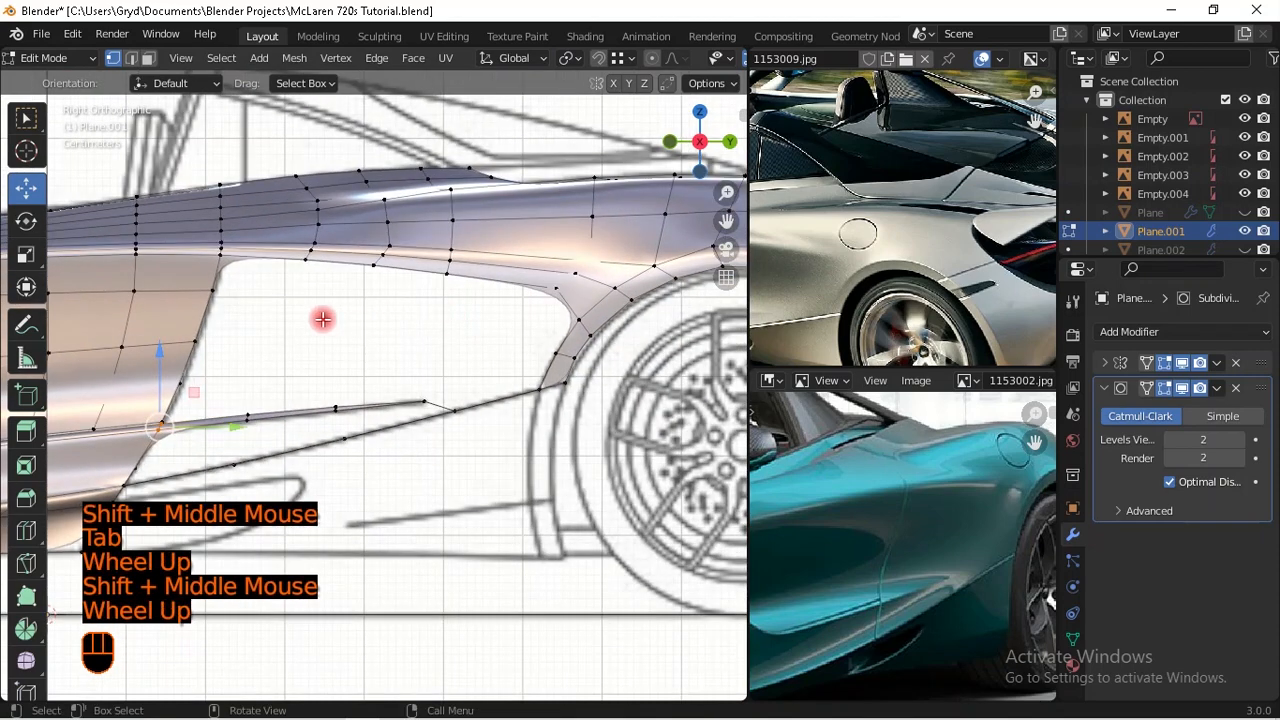
pyautogui.click(431, 277)
pyautogui.scroll(1, 523, 306)
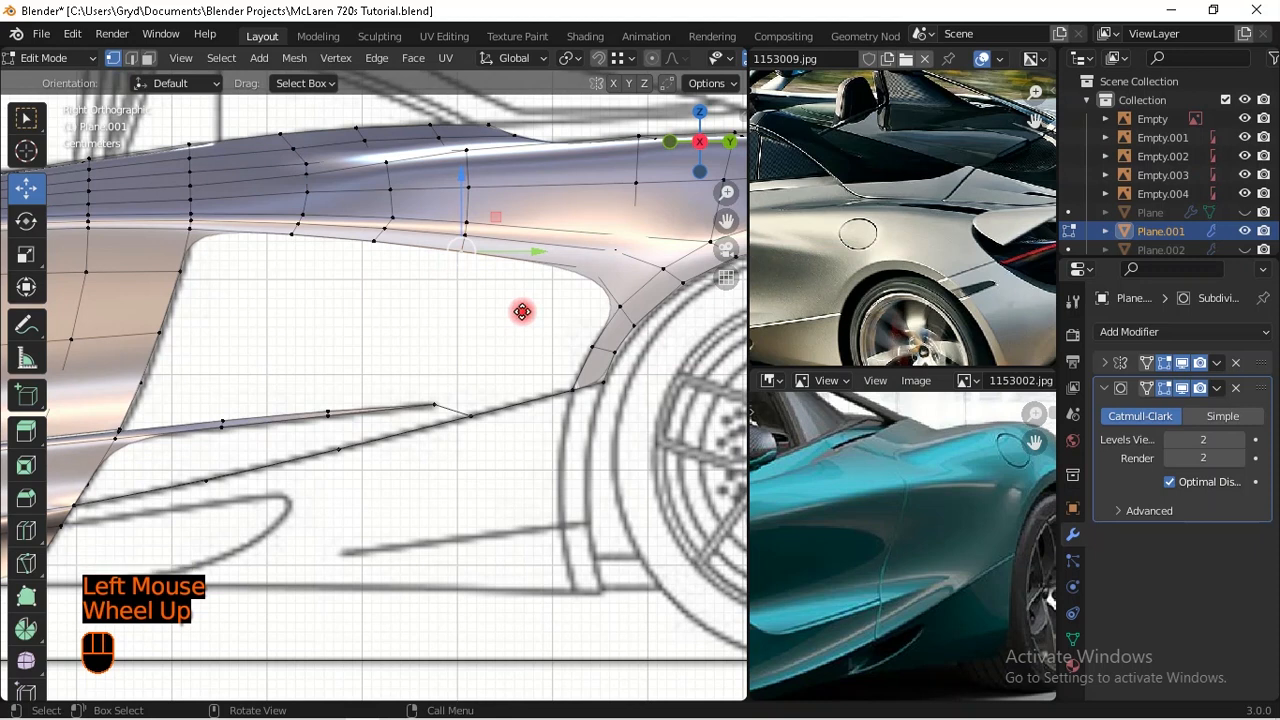
pyautogui.press('e')
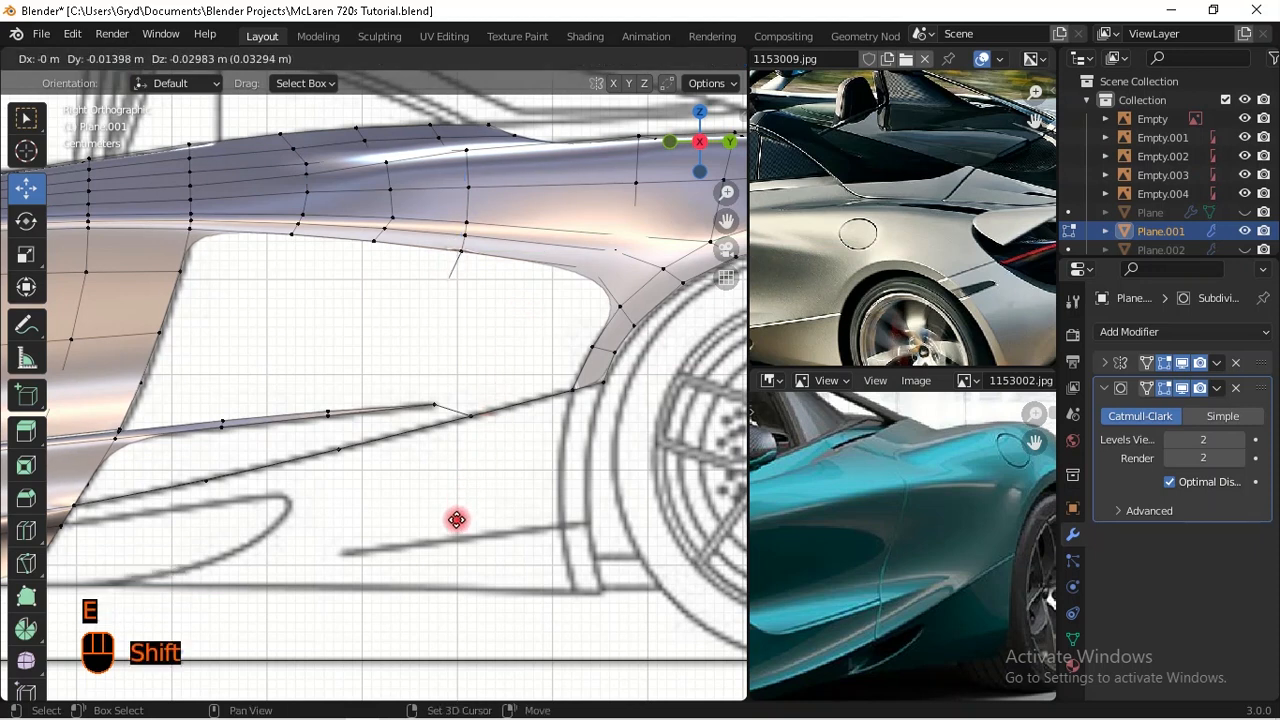
pyautogui.keyDown('shift'); pyautogui.click(443, 541); pyautogui.keyUp('shift')
pyautogui.moveTo(434, 437); pyautogui.dragTo(607, 313, button='middle')
pyautogui.moveTo(613, 294); pyautogui.dragTo(645, 303)
pyautogui.moveTo(645, 303); pyautogui.dragTo(445, 350, button='middle')
pyautogui.scroll(-2, 460, 330)
pyautogui.press('KP_3')
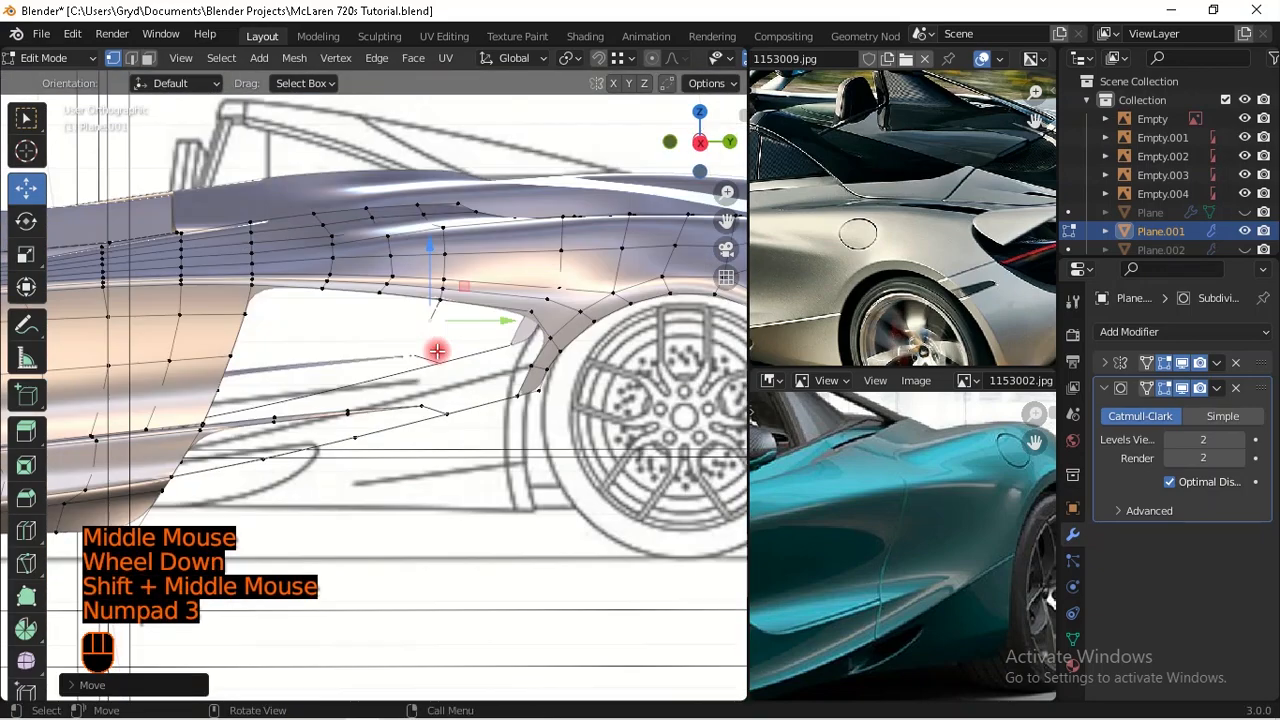
# Step: Connect the extruded vertex to the upper vertex on the opening's front edge and subdivide the new edge with two cuts
pyautogui.scroll(3, 420, 346)
pyautogui.keyDown('shift'); pyautogui.click(168, 280); pyautogui.keyUp('shift')
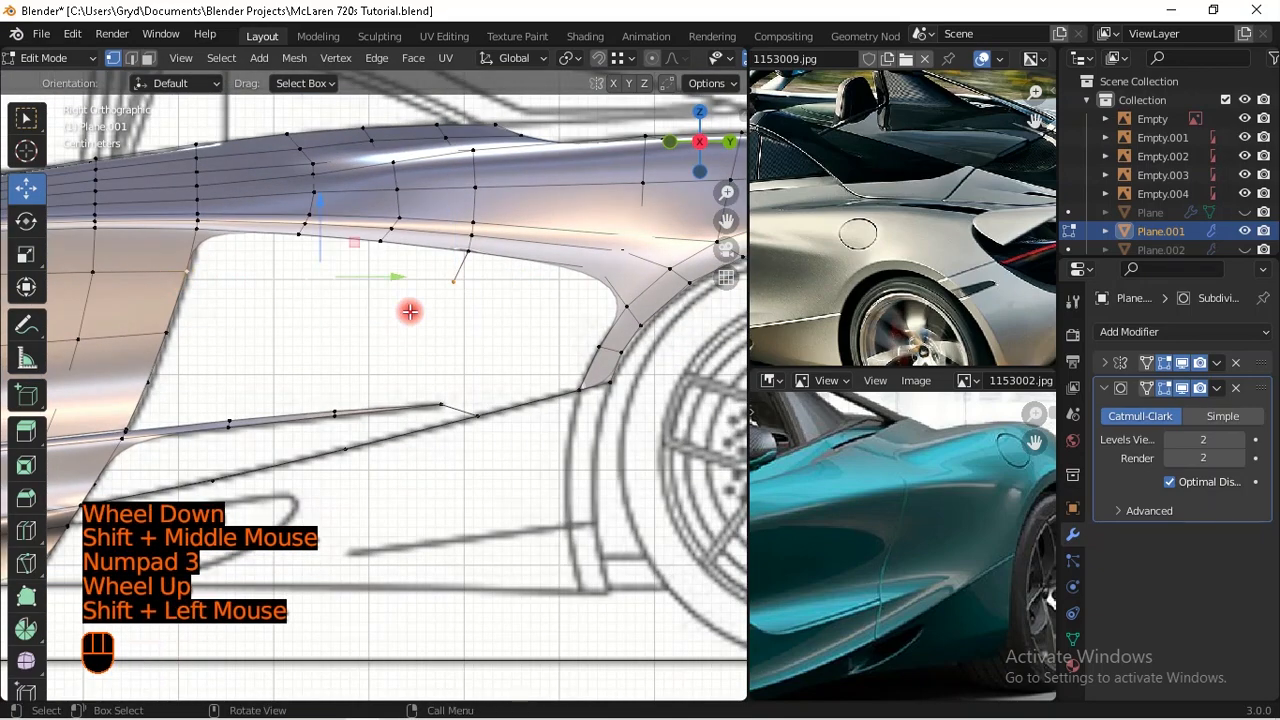
pyautogui.press('f')
pyautogui.hotkey('ctrl', 'r')
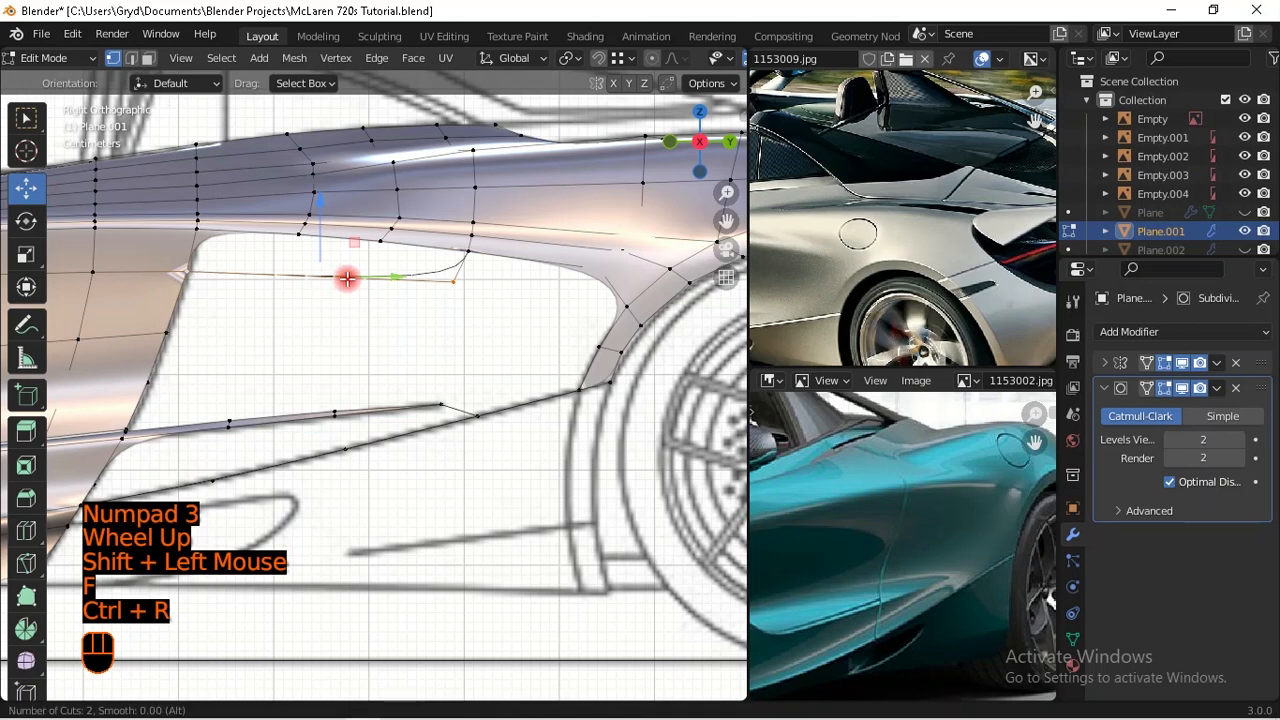
pyautogui.click(347, 279)
pyautogui.rightClick(577, 305)
pyautogui.keyDown('shift'); pyautogui.moveTo(577, 305); pyautogui.dragTo(407, 285, button='middle'); pyautogui.keyUp('shift')
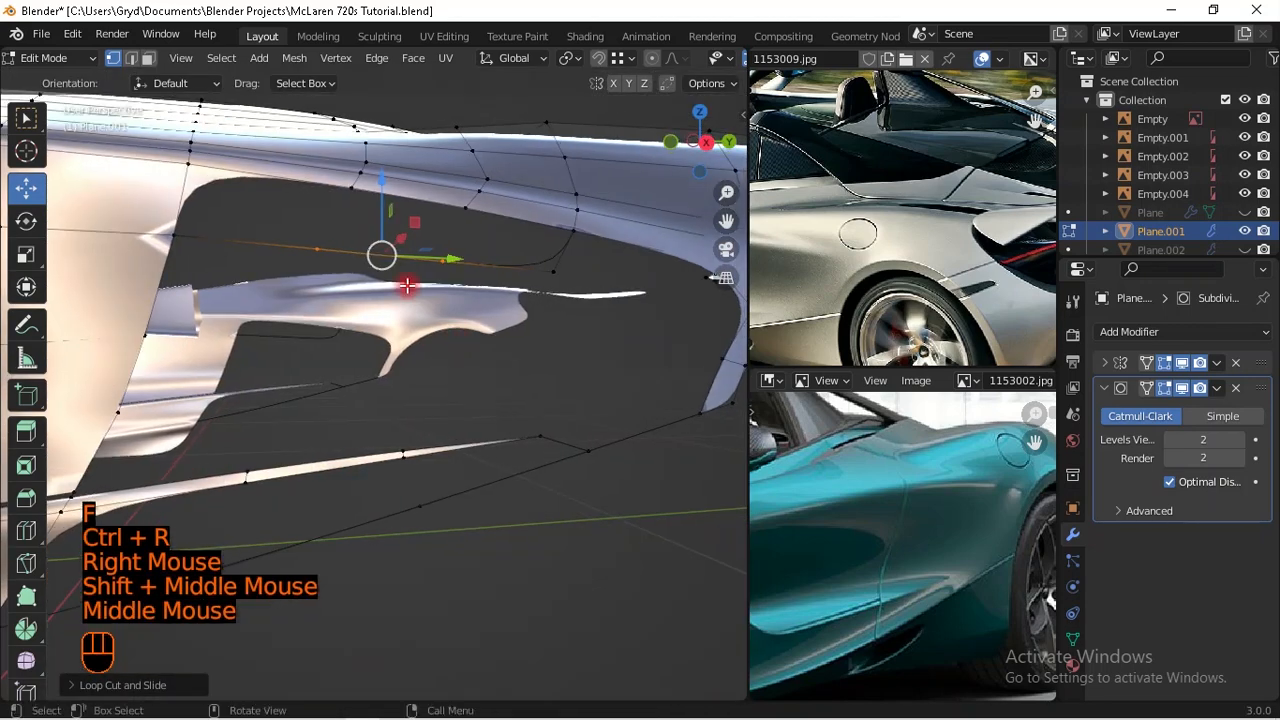
# Step: Raise the two new cut vertices slightly along Z and shift them along X to match the body's curvature
pyautogui.press('KP_3')
pyautogui.scroll(2, 333, 213)
pyautogui.keyDown('shift'); pyautogui.click(345, 203); pyautogui.keyUp('shift')
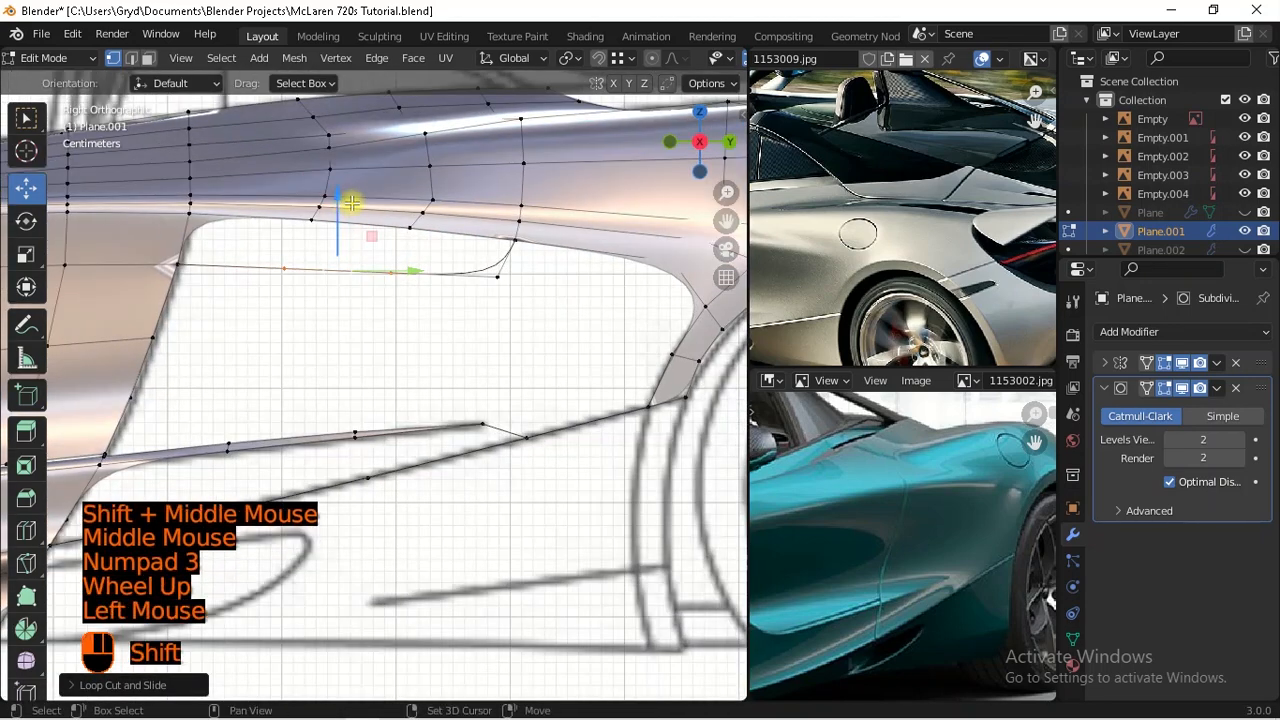
pyautogui.keyDown('shift'); pyautogui.moveTo(346, 196); pyautogui.dragTo(349, 177); pyautogui.keyUp('shift')
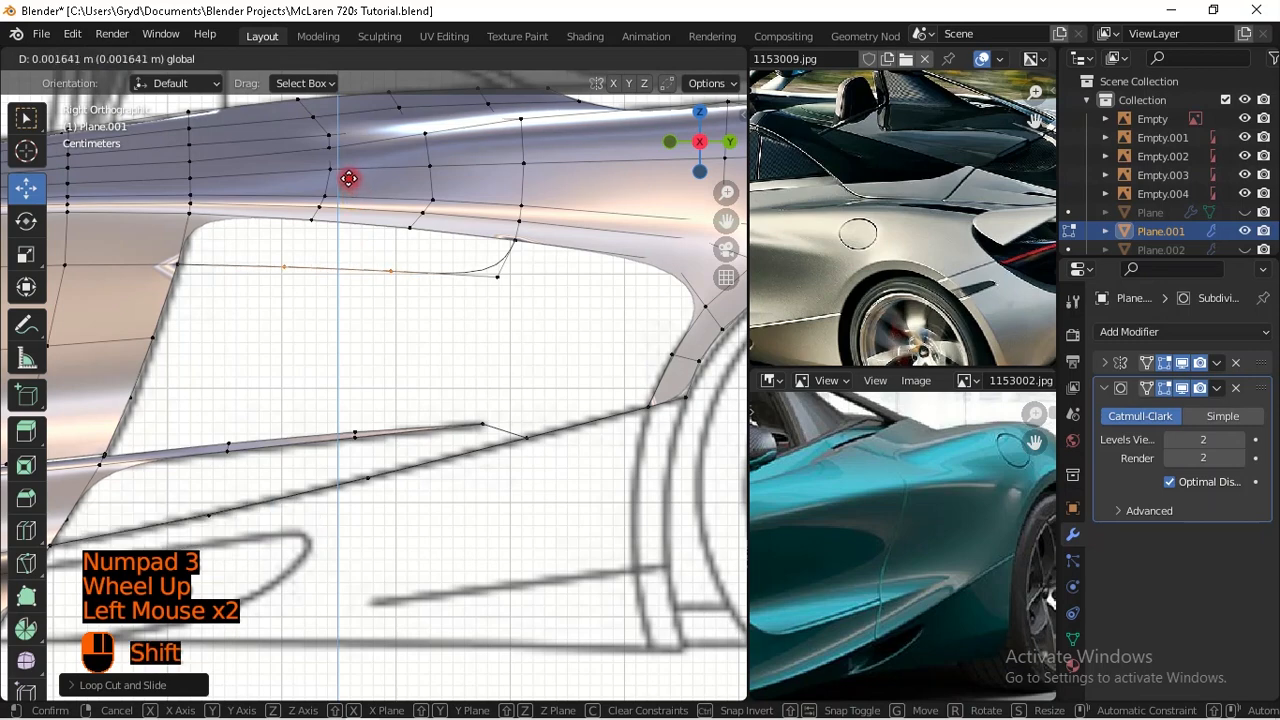
pyautogui.scroll(-2, 549, 311)
pyautogui.moveTo(434, 294); pyautogui.dragTo(625, 315, button='middle')
pyautogui.scroll(2, 549, 311)
pyautogui.moveTo(536, 380)
pyautogui.mouseDown()
pyautogui.moveTo(500, 374)
pyautogui.moveTo(514, 380)
pyautogui.mouseUp()
pyautogui.scroll(-2, 514, 380)
# Step: Fill the strip between the opening's upper edge and the new edge chain with faces
pyautogui.moveTo(514, 380); pyautogui.dragTo(316, 272, button='middle')
pyautogui.scroll(2, 316, 272)
pyautogui.click(316, 272)
pyautogui.keyDown('ctrl'); pyautogui.click(322, 208); pyautogui.keyUp('ctrl')
pyautogui.moveTo(322, 208); pyautogui.dragTo(476, 352, button='middle')
pyautogui.scroll(-1, 399, 359)
pyautogui.moveTo(399, 359); pyautogui.dragTo(428, 340, button='middle')
pyautogui.press('f')
pyautogui.keyDown('ctrl'); pyautogui.moveTo(637, 250); pyautogui.dragTo(449, 362); pyautogui.keyUp('ctrl')
pyautogui.press('f')
pyautogui.press('f')
pyautogui.scroll(-1, 432, 366)
pyautogui.moveTo(429, 374); pyautogui.dragTo(443, 397, button='middle')
pyautogui.press('KP_3')
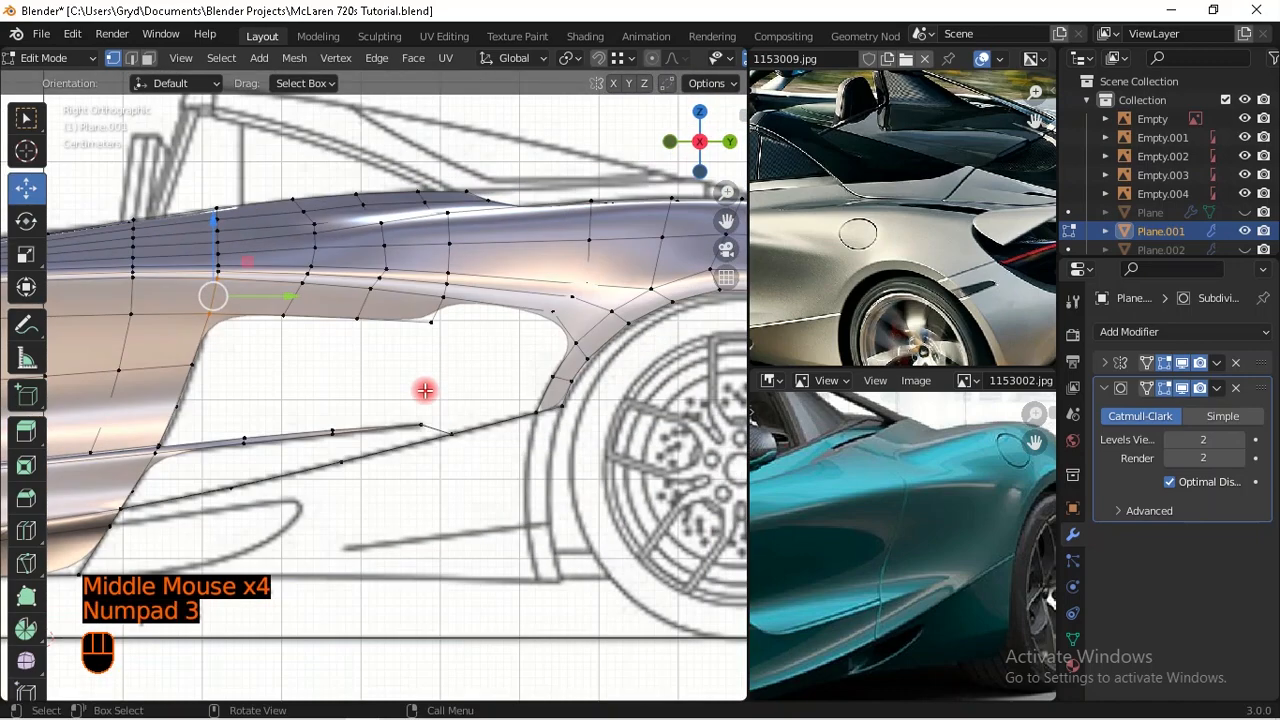
# Step: Fill the remaining face between the rear end of the new strip and the opening's rear upper corner
pyautogui.scroll(1, 423, 360)
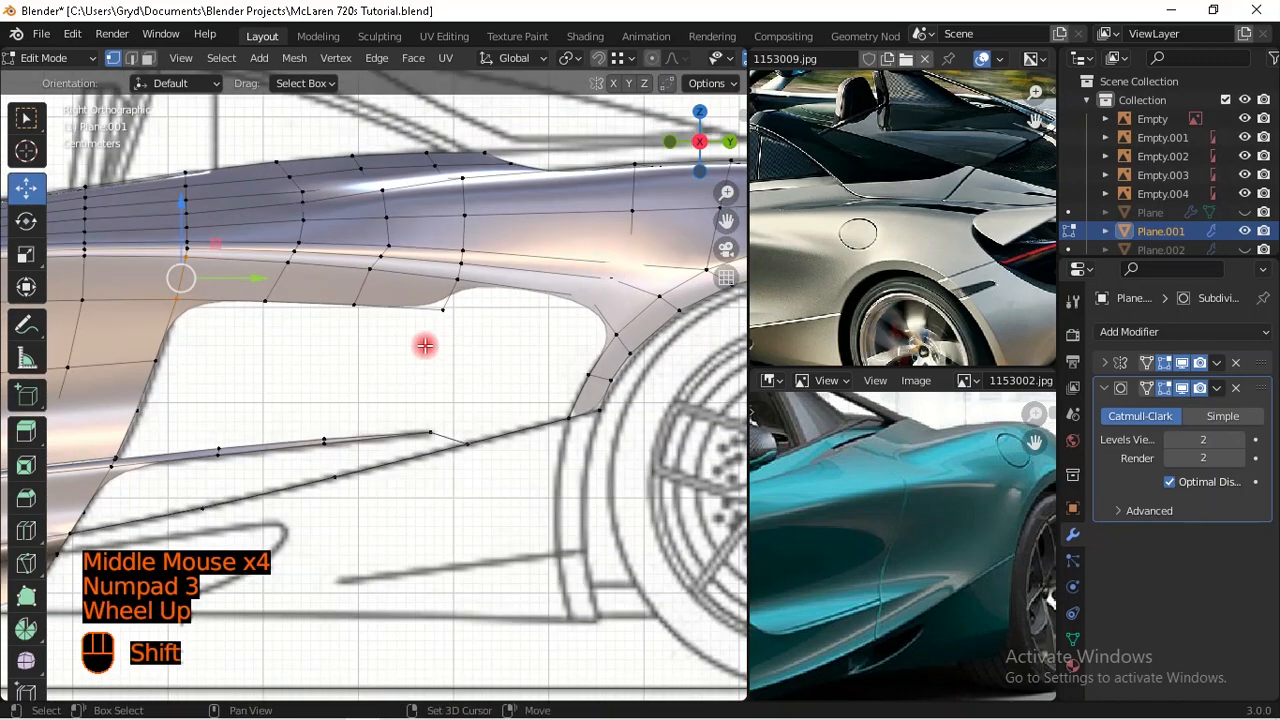
pyautogui.click(351, 301)
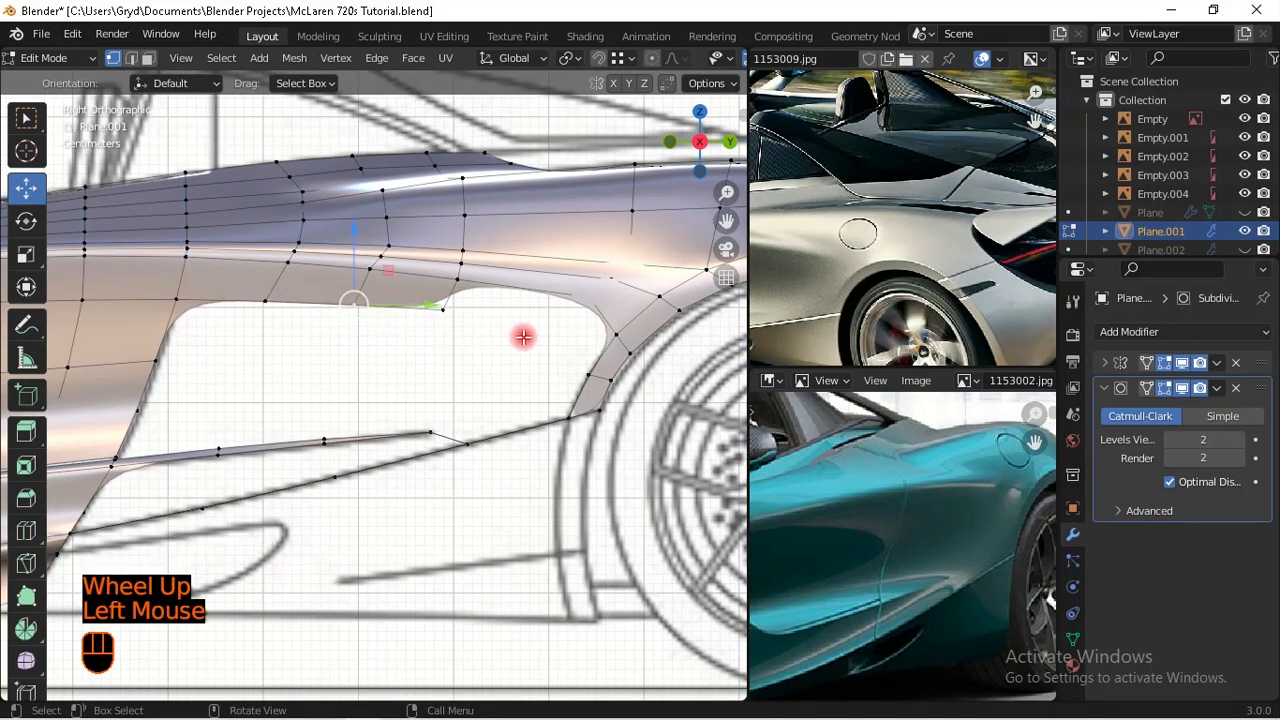
pyautogui.keyDown('shift'); pyautogui.moveTo(555, 367); pyautogui.dragTo(540, 360, button='middle'); pyautogui.keyUp('shift')
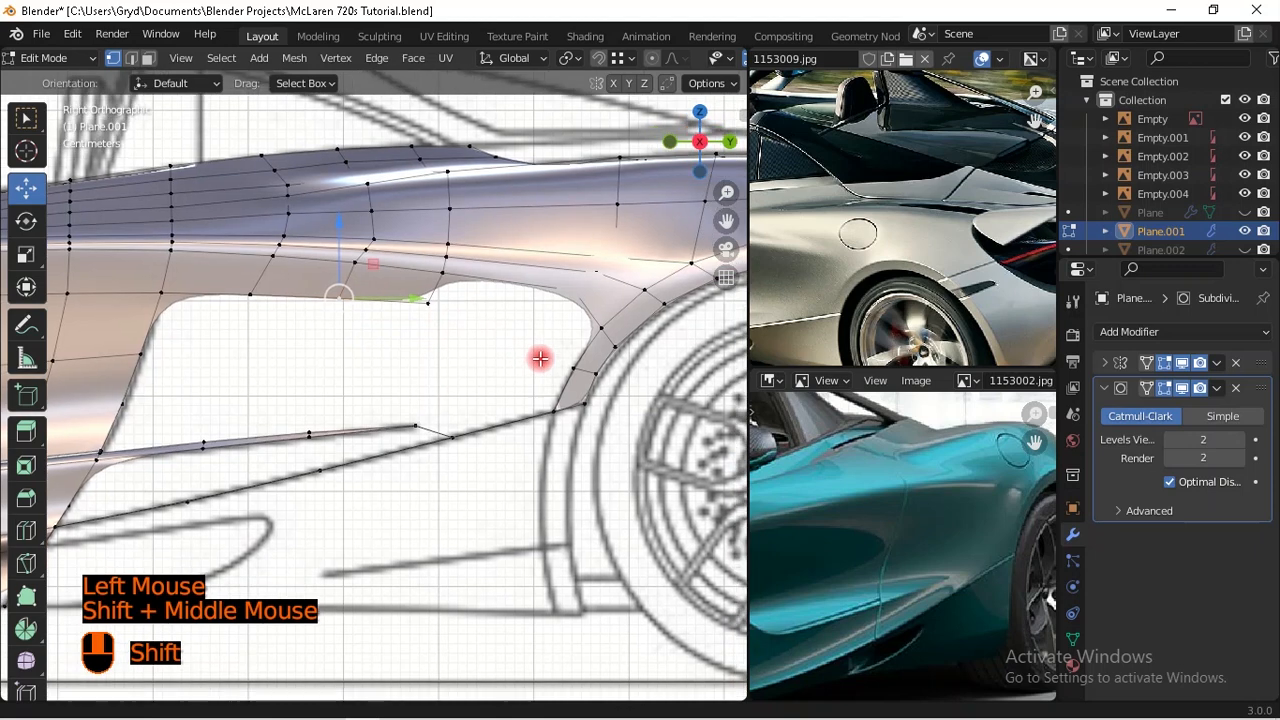
pyautogui.click(593, 322)
pyautogui.keyDown('ctrl'); pyautogui.click(447, 299); pyautogui.keyUp('ctrl')
pyautogui.press('f')
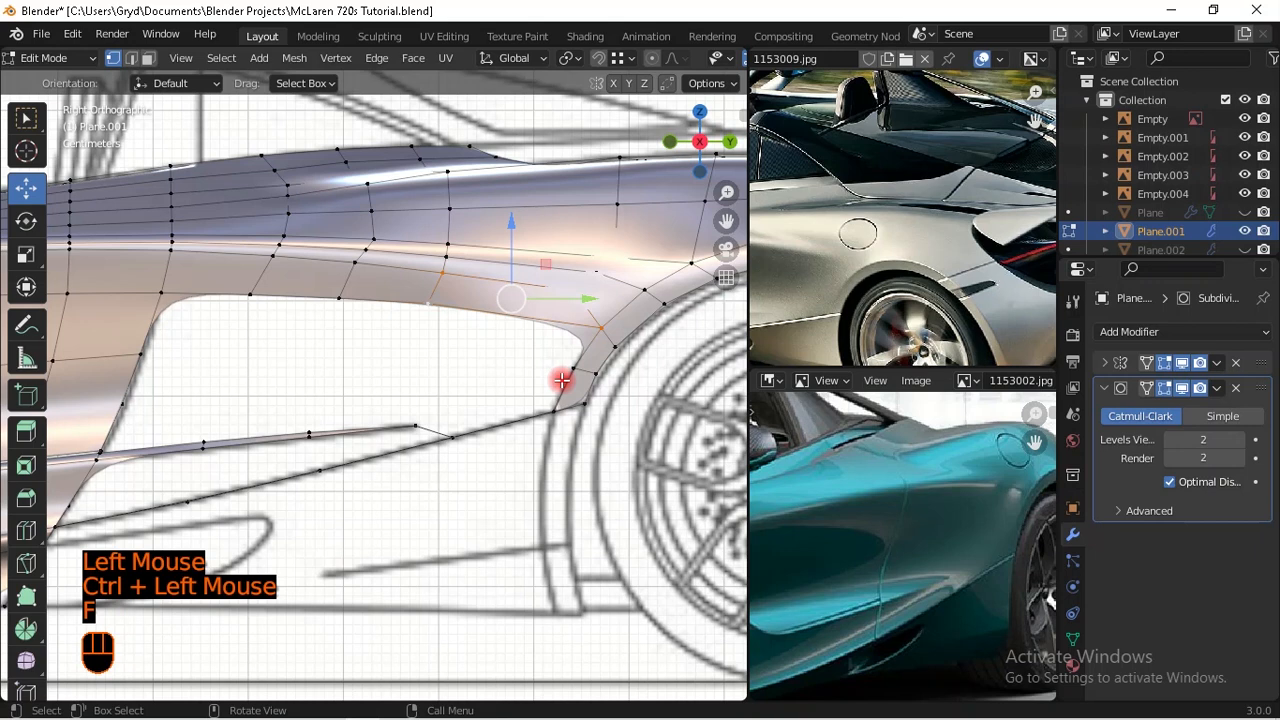
# Step: Slide the new strip's rear lower vertex slightly along its edge with clamping turned off
pyautogui.click(434, 316)
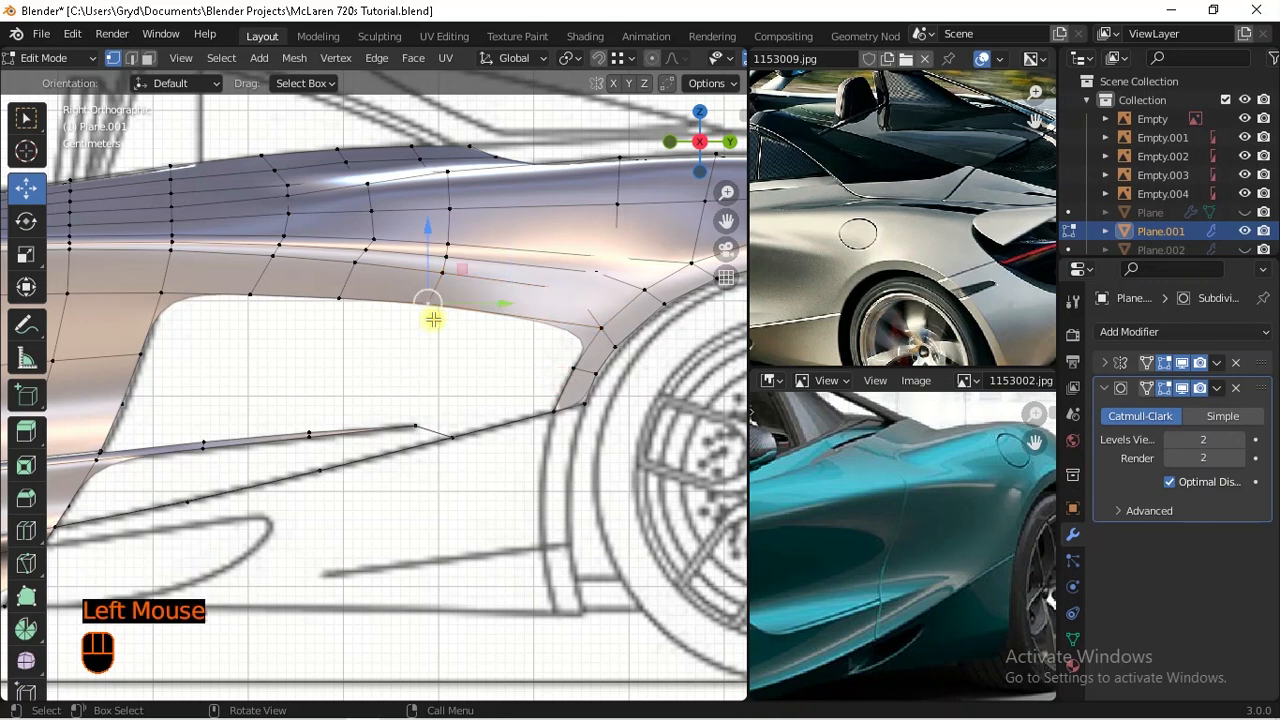
pyautogui.press('g')
pyautogui.press('g')
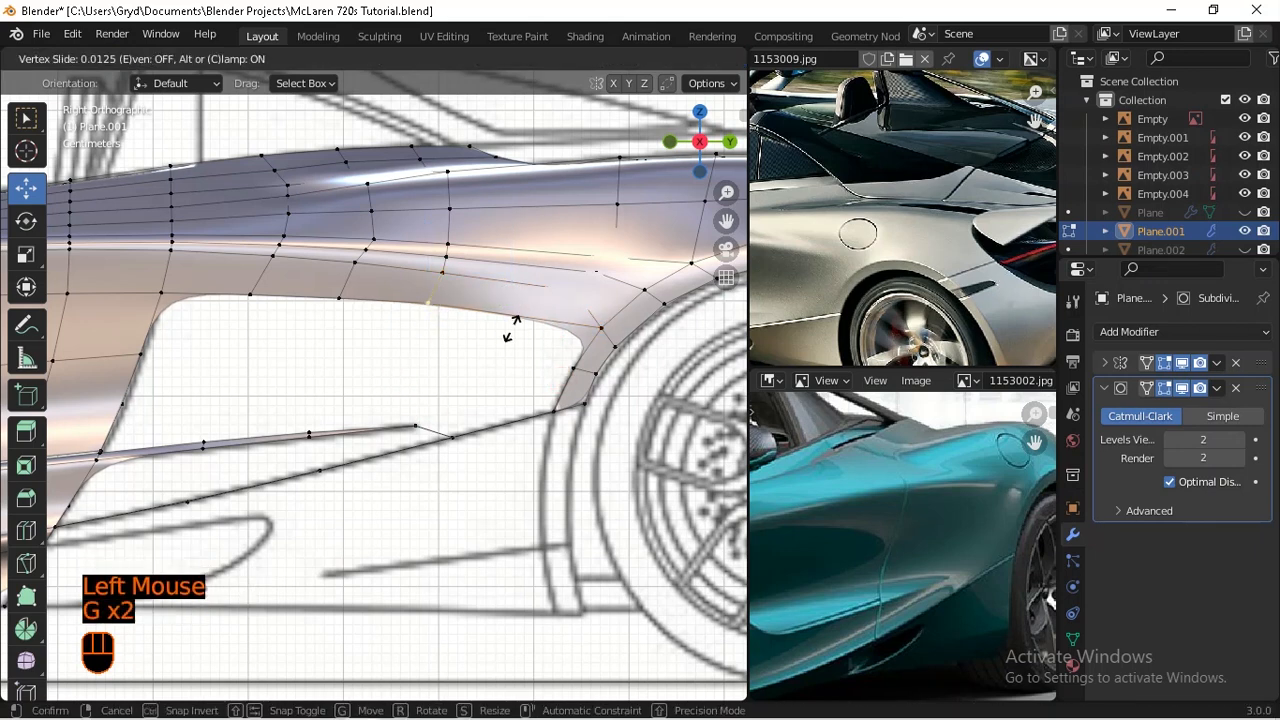
pyautogui.press('c')
pyautogui.keyDown('shift'); pyautogui.click(494, 363); pyautogui.keyUp('shift')
pyautogui.click(417, 383)
# Step: Extrude the vertex above the opening's lower front corner rearward three times, about 0.09 m, 0.11 m and 0.11 m
pyautogui.scroll(-1, 417, 383)
pyautogui.keyDown('shift'); pyautogui.moveTo(417, 383); pyautogui.dragTo(434, 377, button='middle'); pyautogui.keyUp('shift')
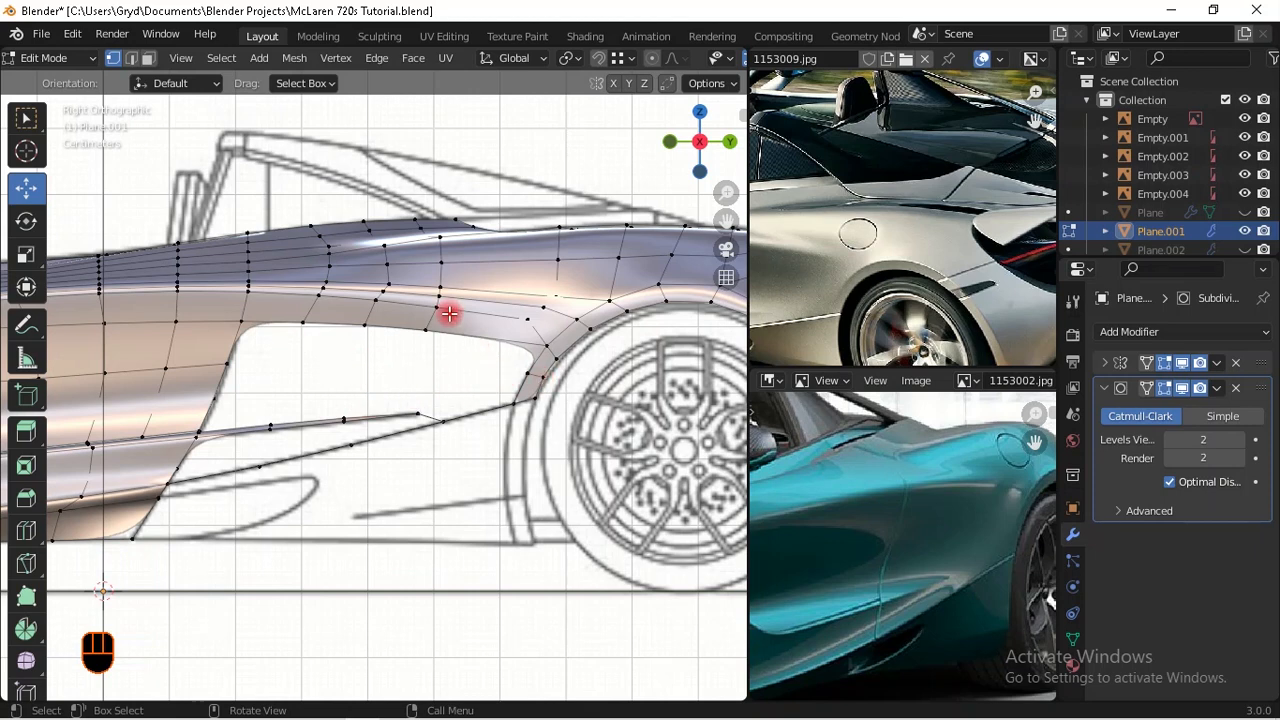
pyautogui.keyDown('shift'); pyautogui.moveTo(418, 323); pyautogui.dragTo(431, 349, button='middle'); pyautogui.keyUp('shift')
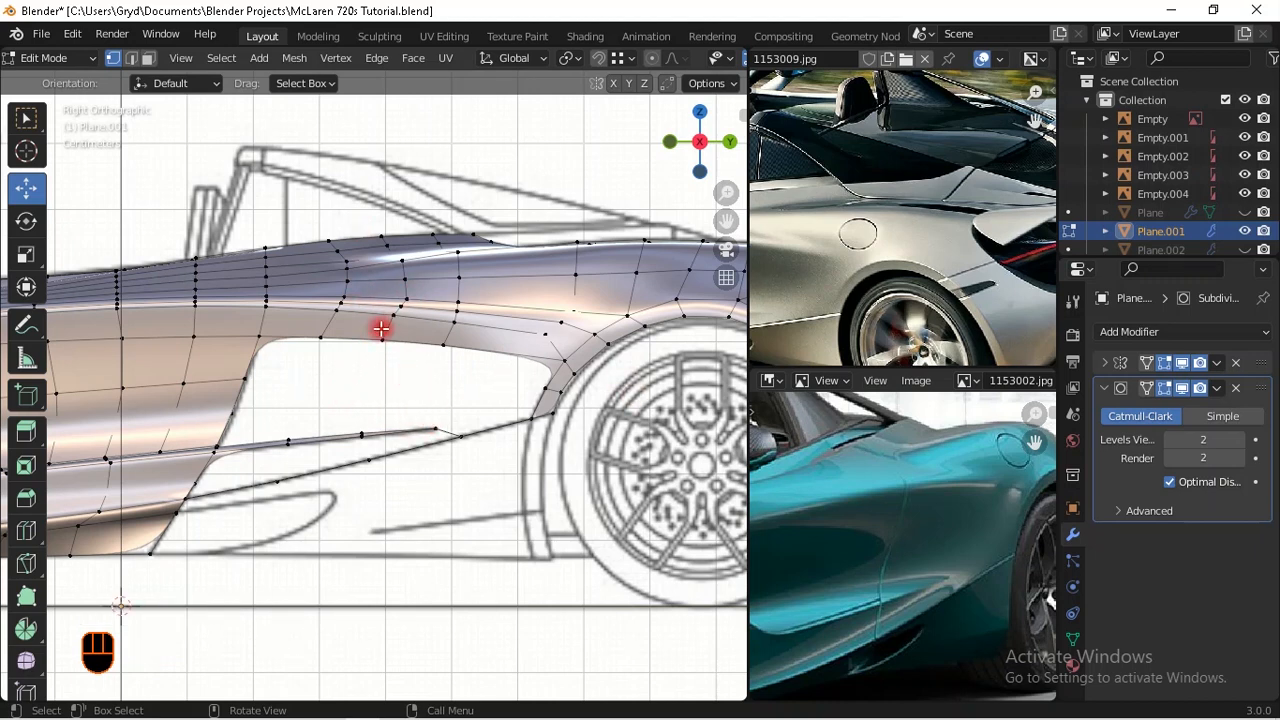
pyautogui.keyDown('shift'); pyautogui.moveTo(464, 574); pyautogui.dragTo(470, 524, button='middle'); pyautogui.keyUp('shift')
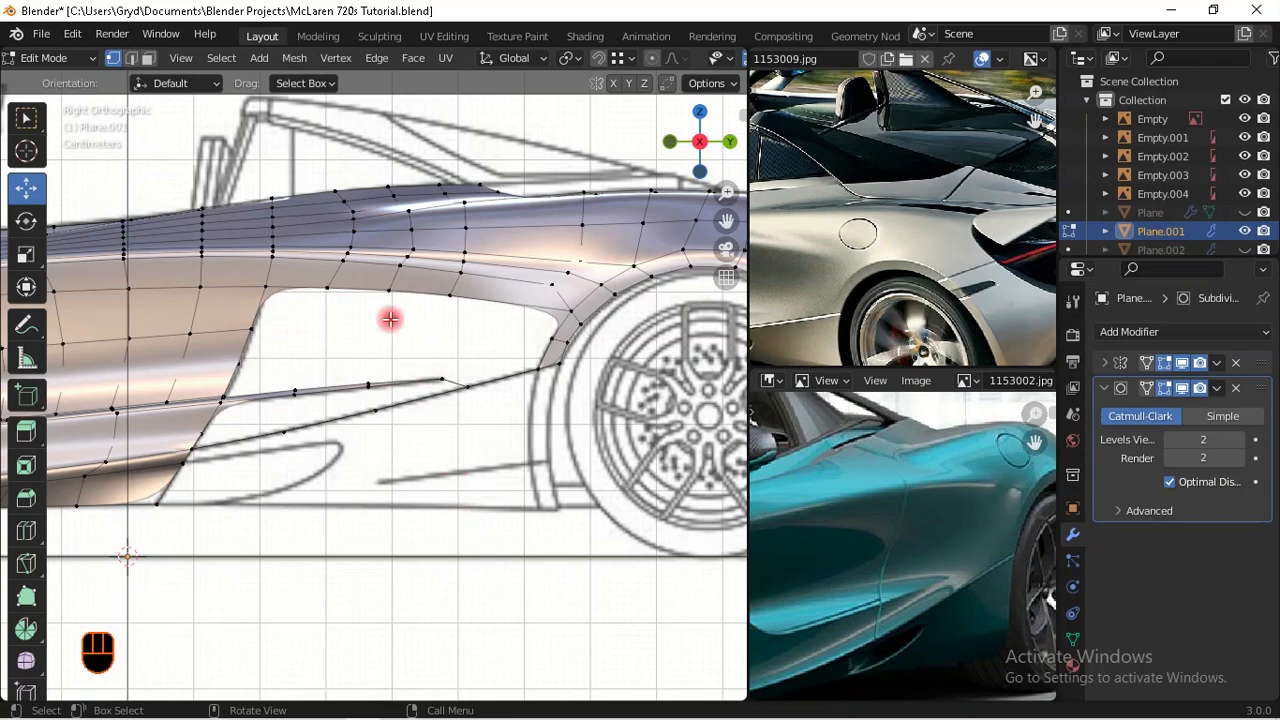
pyautogui.scroll(1, 390, 319)
pyautogui.keyDown('shift'); pyautogui.moveTo(390, 319); pyautogui.dragTo(400, 323, button='middle'); pyautogui.keyUp('shift')
pyautogui.click(195, 365)
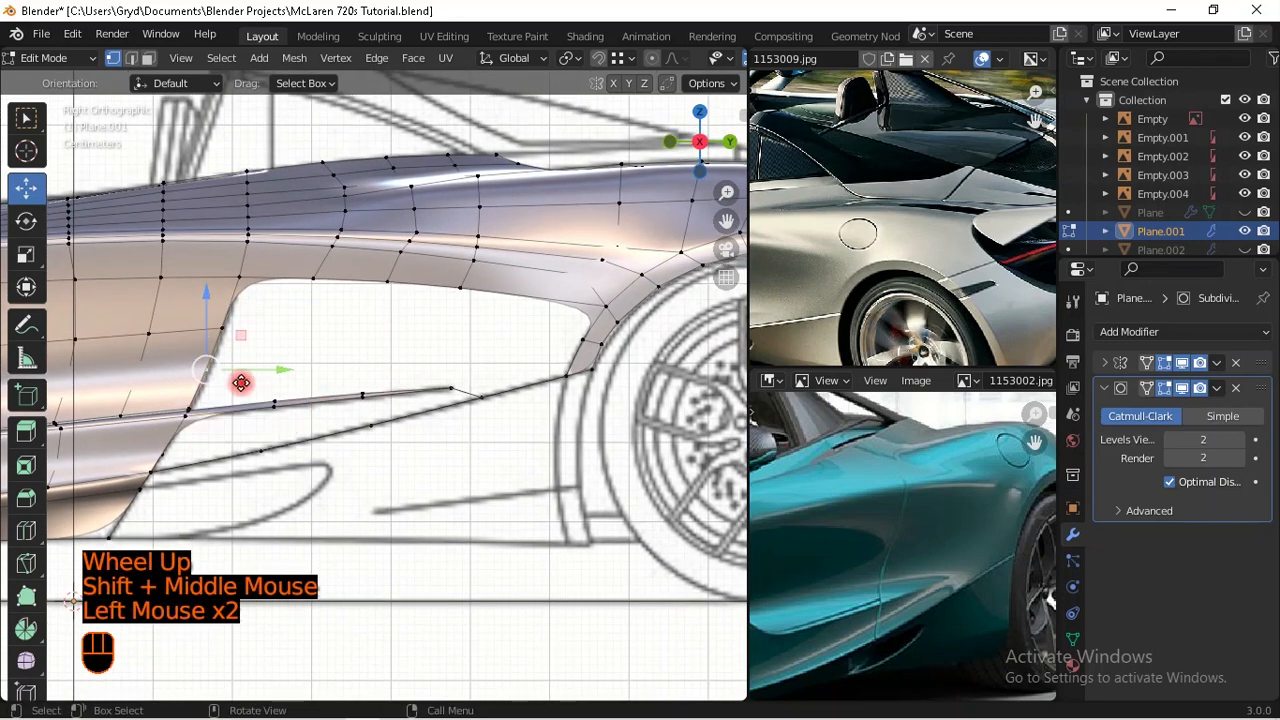
pyautogui.press('e')
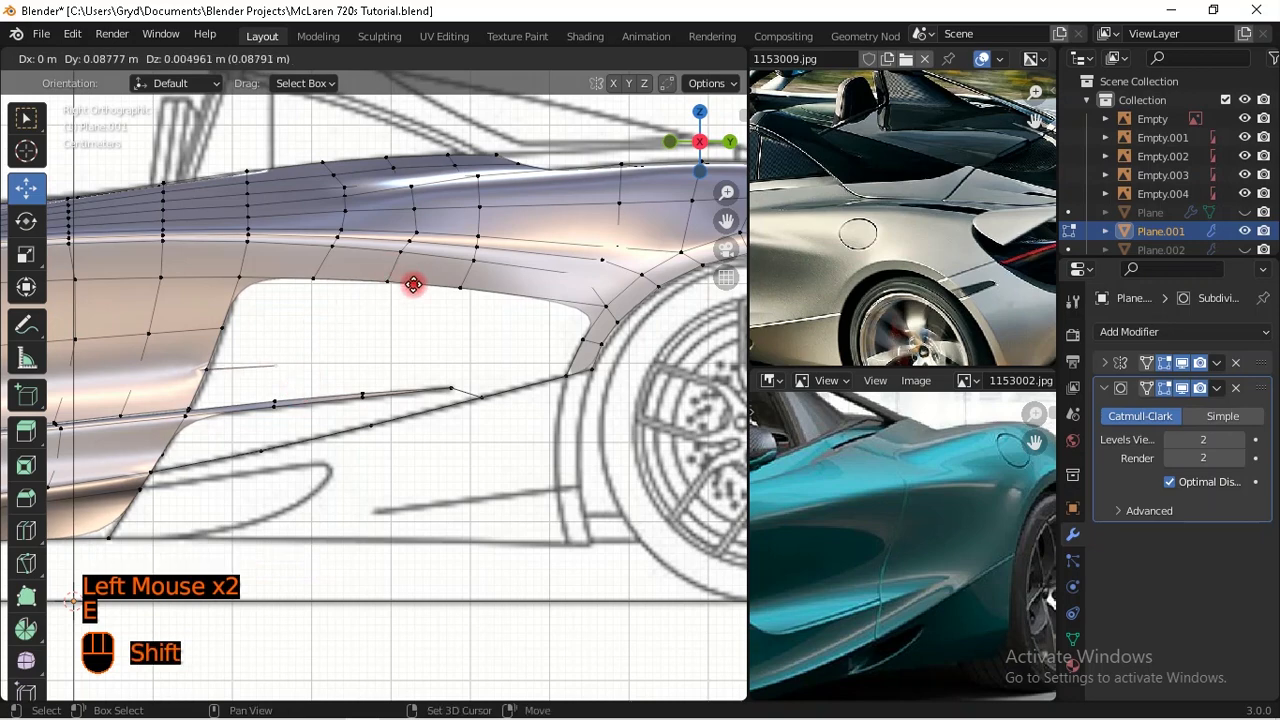
pyautogui.keyDown('shift'); pyautogui.click(363, 374); pyautogui.keyUp('shift')
pyautogui.keyDown('shift'); pyautogui.moveTo(363, 374); pyautogui.dragTo(437, 363, button='middle'); pyautogui.keyUp('shift')
pyautogui.press('e')
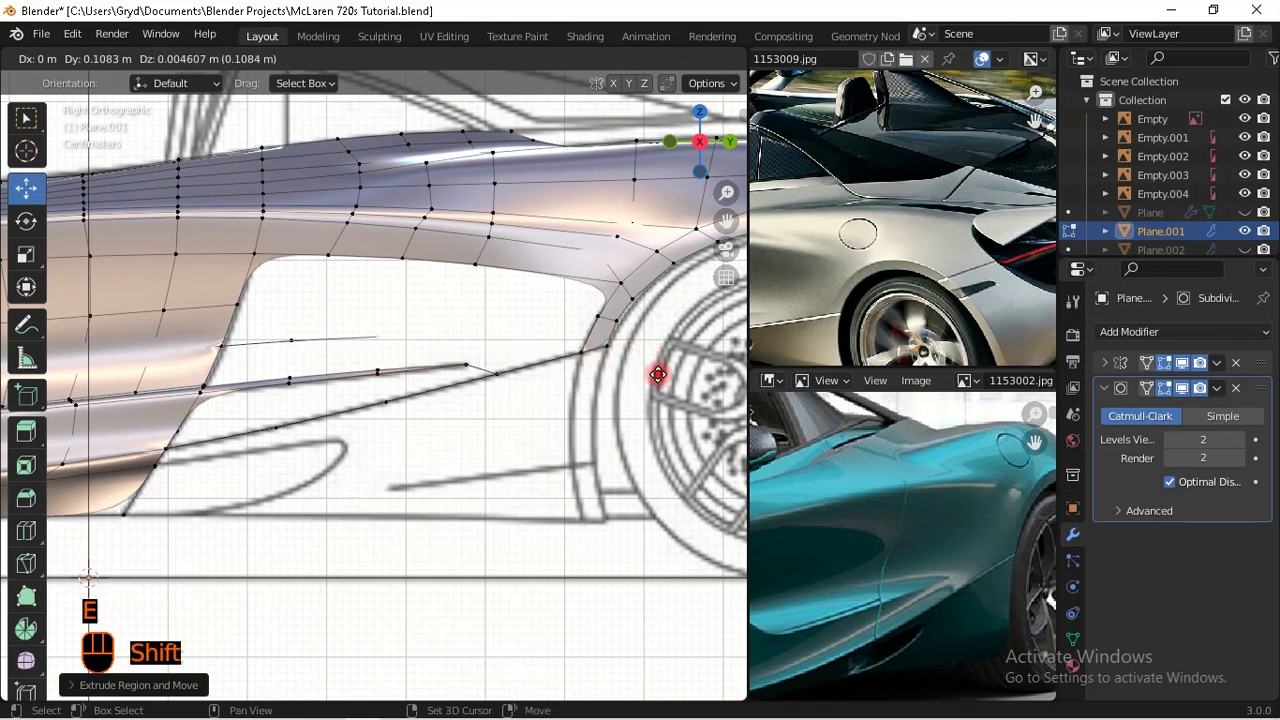
pyautogui.keyDown('shift'); pyautogui.click(537, 383); pyautogui.keyUp('shift')
pyautogui.press('e')
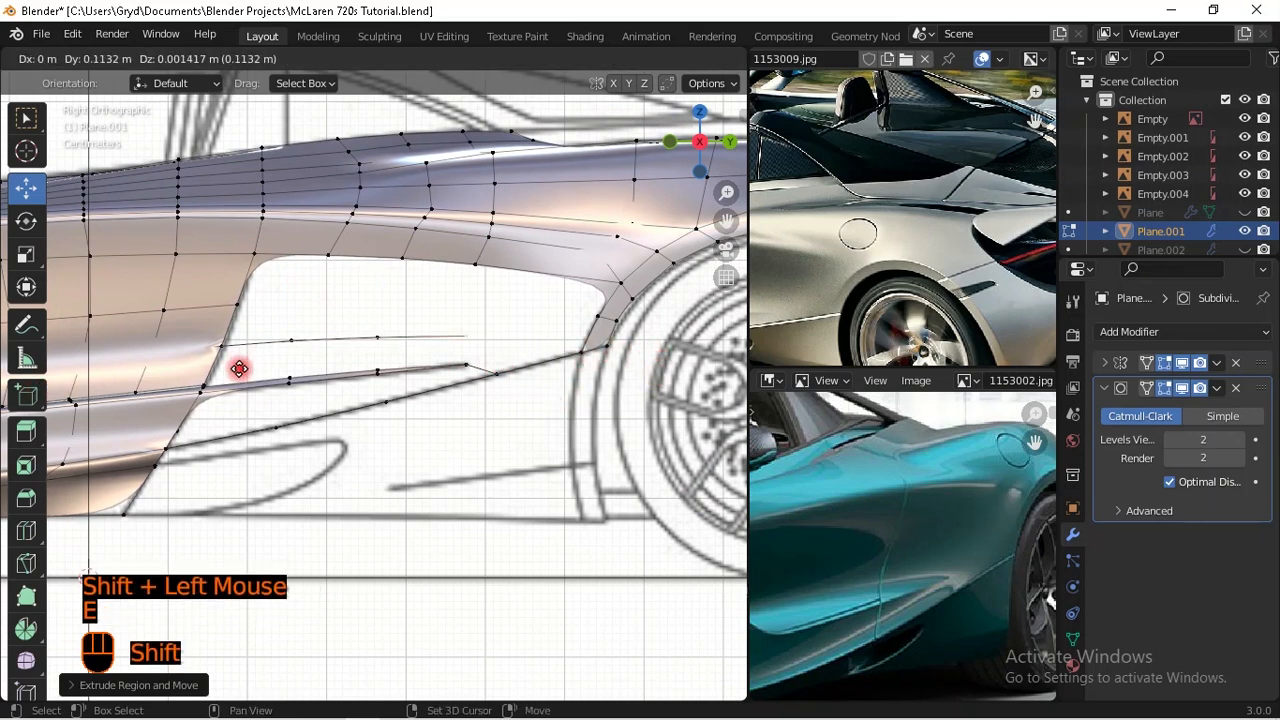
pyautogui.keyDown('shift'); pyautogui.click(252, 306); pyautogui.keyUp('shift')
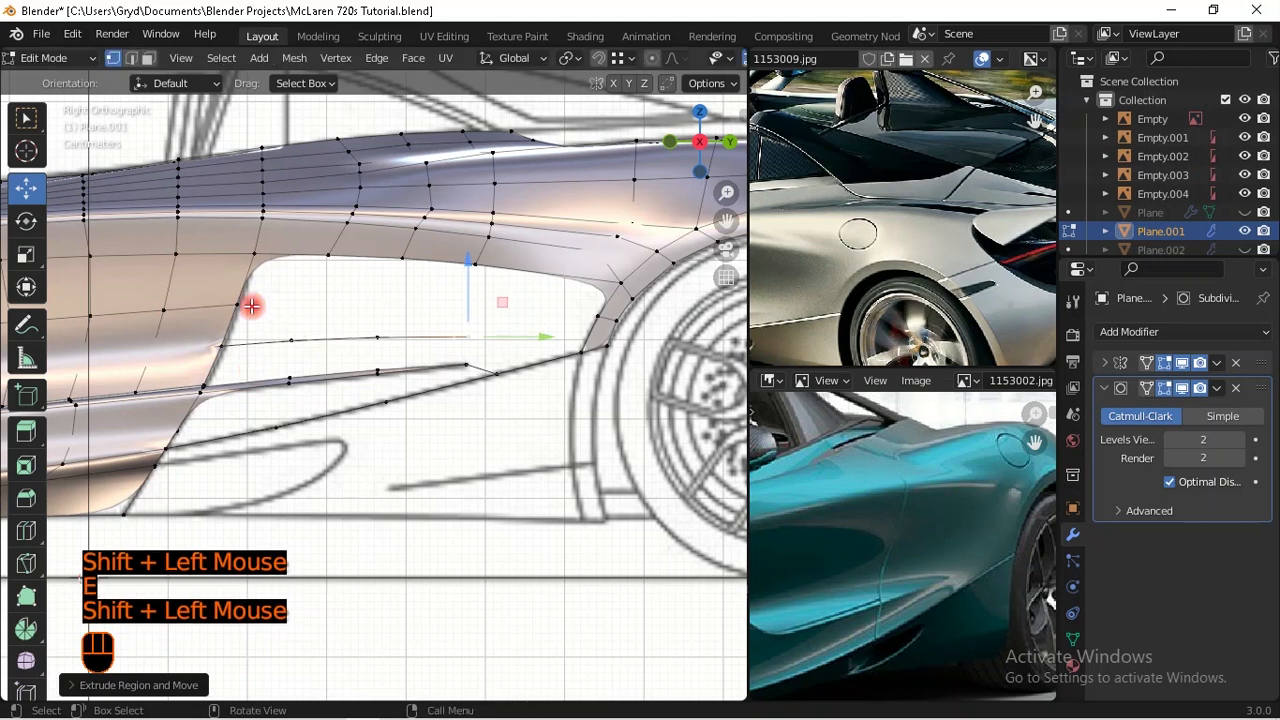
# Step: Extrude the vertex on the opening's front edge, above the first chain, rearward three times, about 0.08 m first and about 0.11 m last
pyautogui.click(252, 306)
pyautogui.press('e')
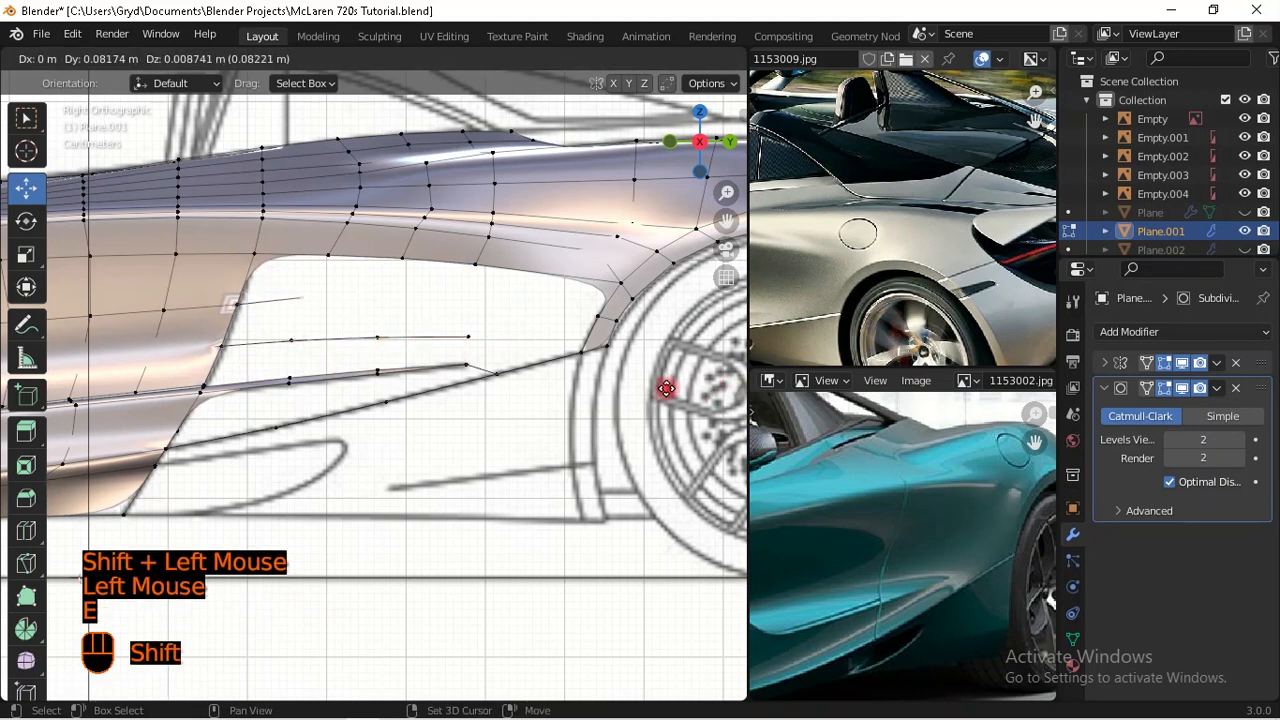
pyautogui.keyDown('shift'); pyautogui.click(14, 420); pyautogui.keyUp('shift')
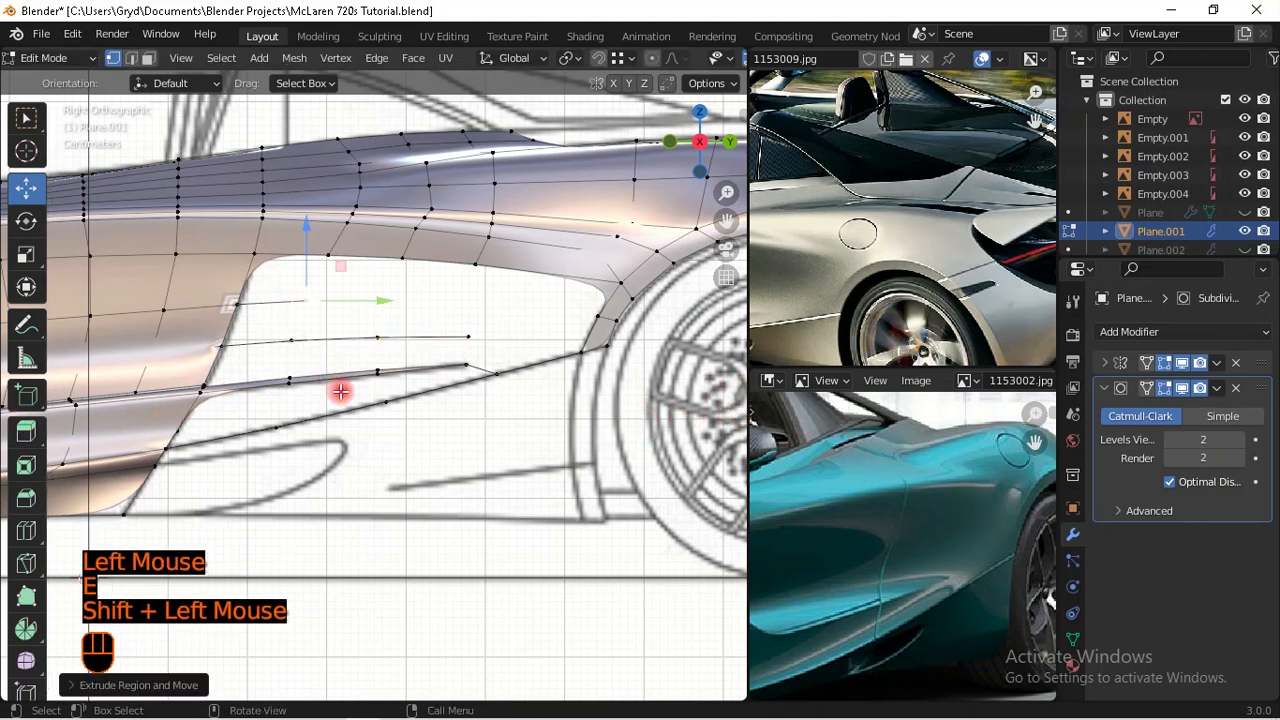
pyautogui.press('e')
pyautogui.keyDown('shift'); pyautogui.click(649, 403); pyautogui.keyUp('shift')
pyautogui.press('e')
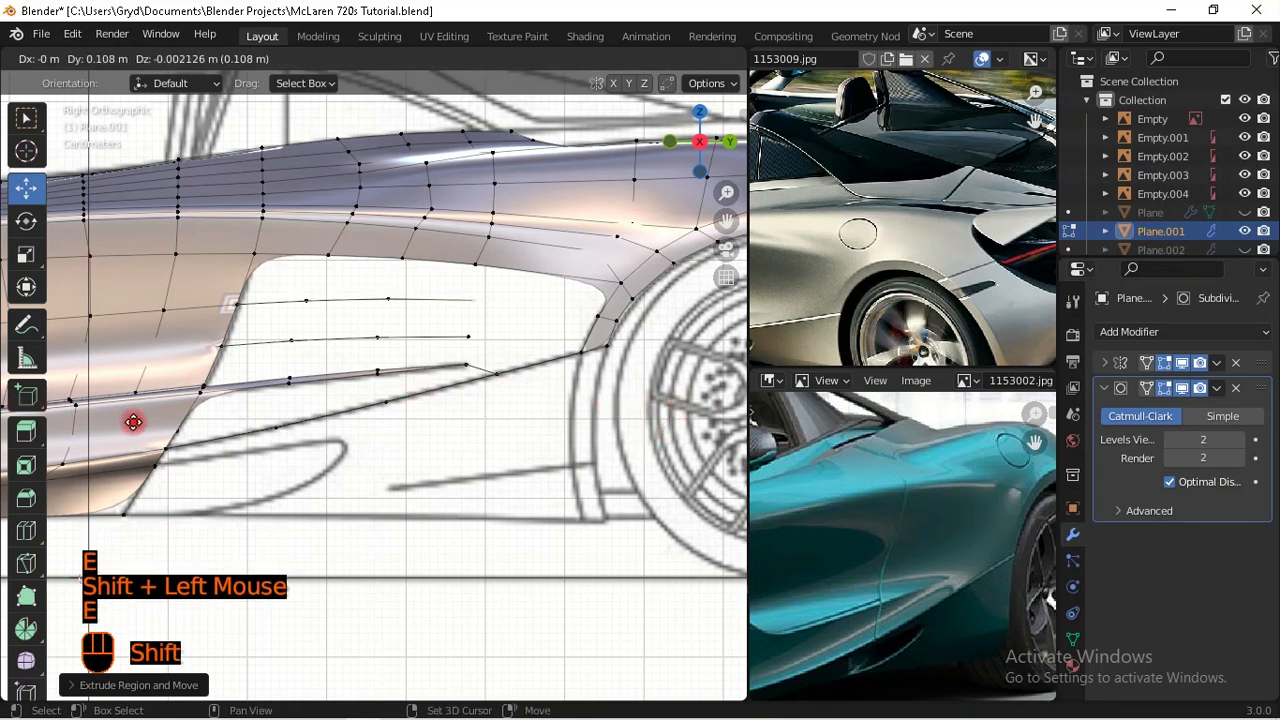
pyautogui.keyDown('shift'); pyautogui.click(133, 422); pyautogui.keyUp('shift')
# Step: Slide the rear end vertices of both new edge chains forward along their edges
pyautogui.scroll(2, 569, 363)
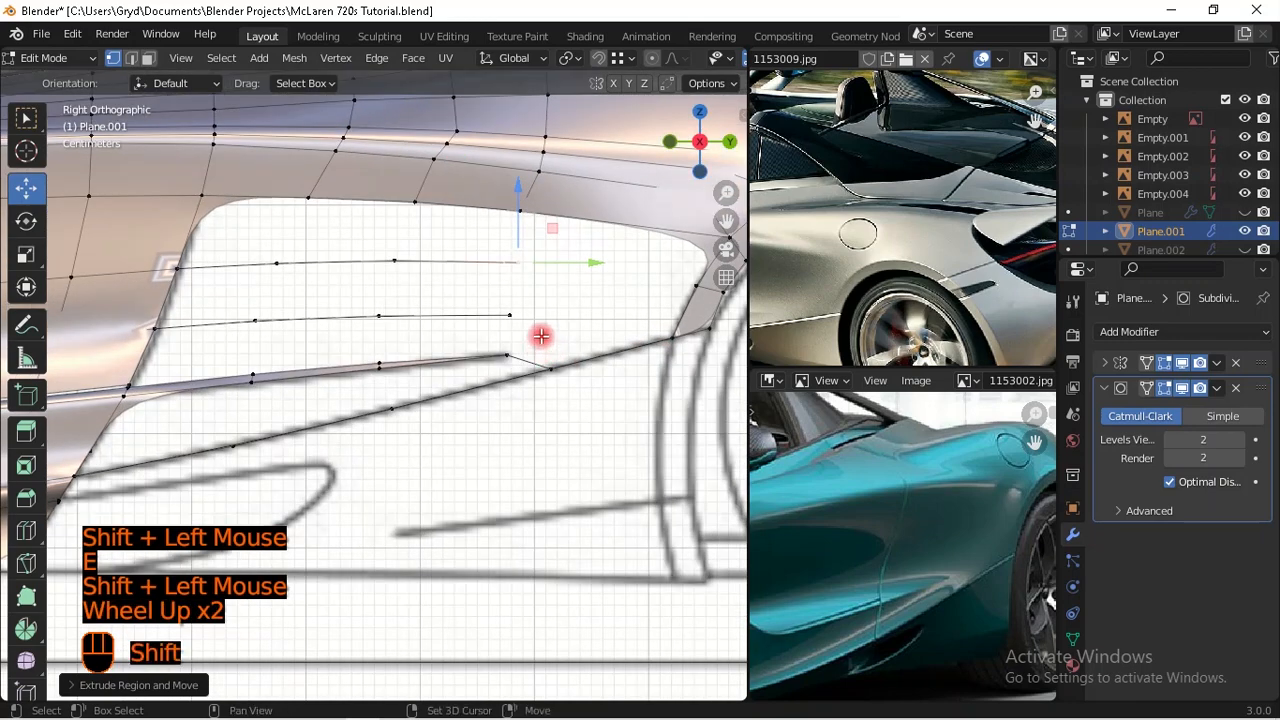
pyautogui.keyDown('shift'); pyautogui.moveTo(537, 337); pyautogui.dragTo(491, 357, button='middle'); pyautogui.keyUp('shift')
pyautogui.click(491, 357)
pyautogui.scroll(-2, 591, 354)
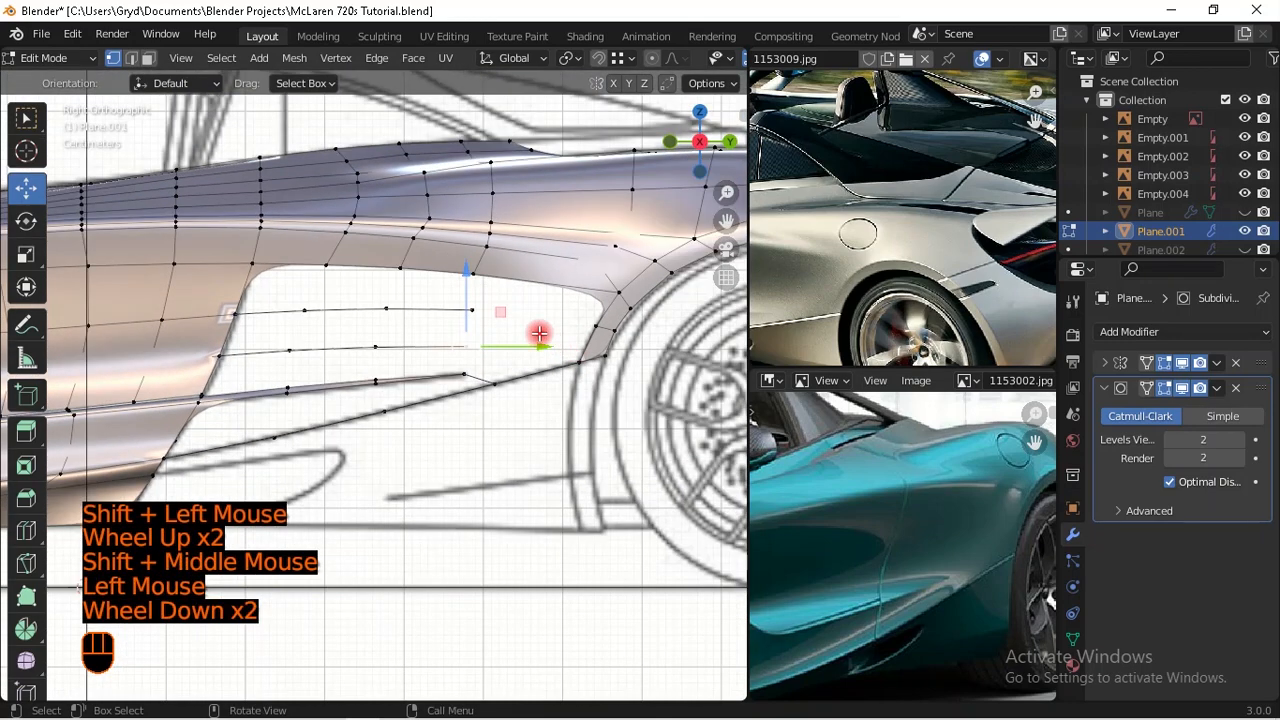
pyautogui.scroll(1, 524, 309)
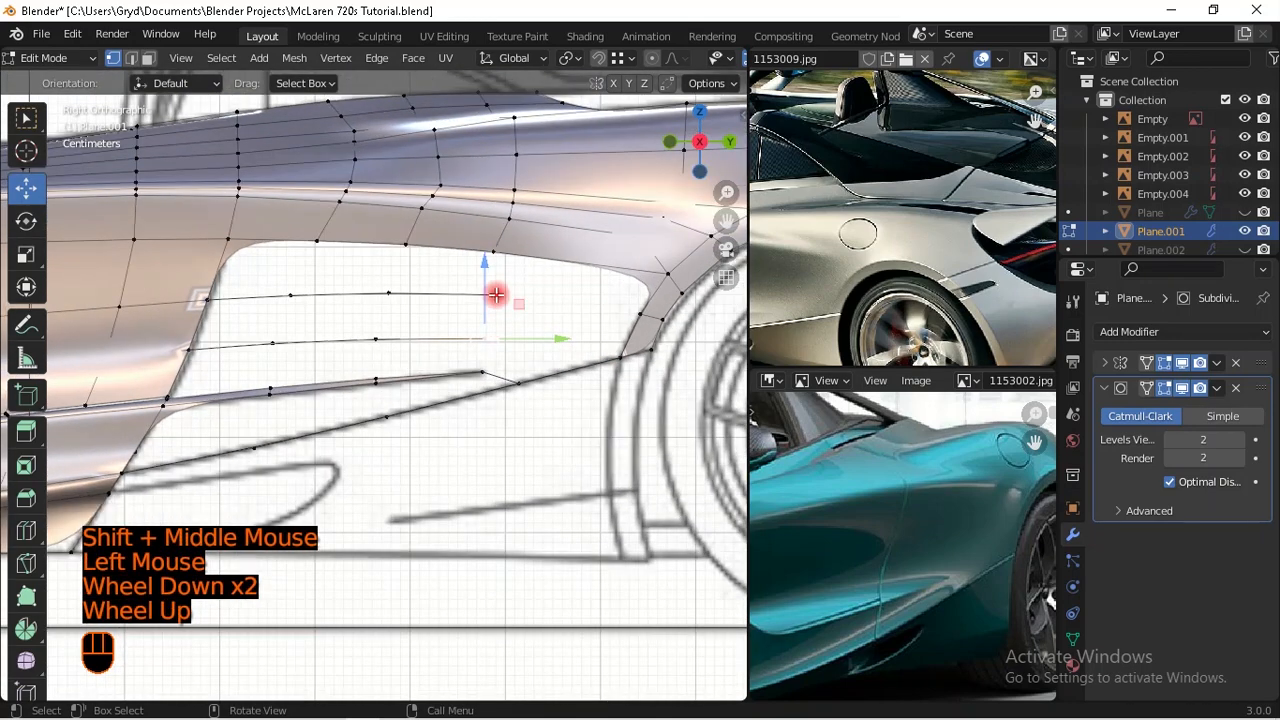
pyautogui.keyDown('shift'); pyautogui.click(516, 320); pyautogui.keyUp('shift')
pyautogui.press('g')
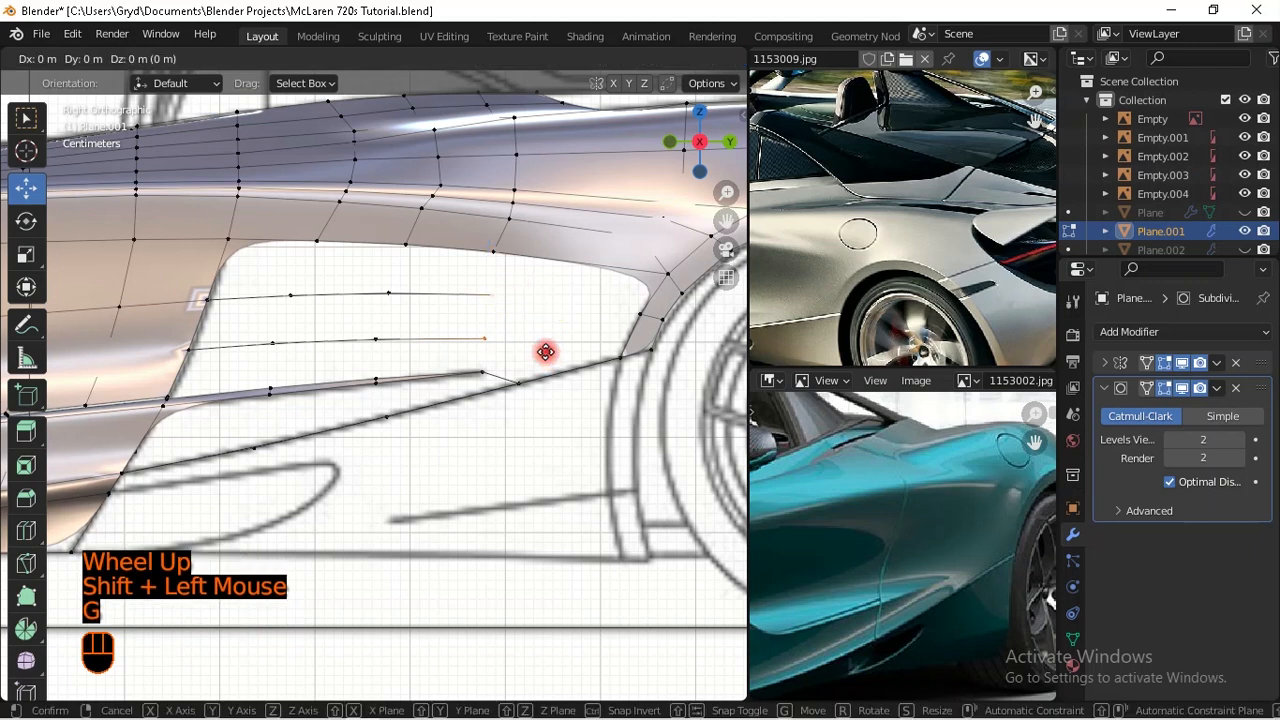
pyautogui.rightClick(545, 352)
pyautogui.press('g')
pyautogui.press('g')
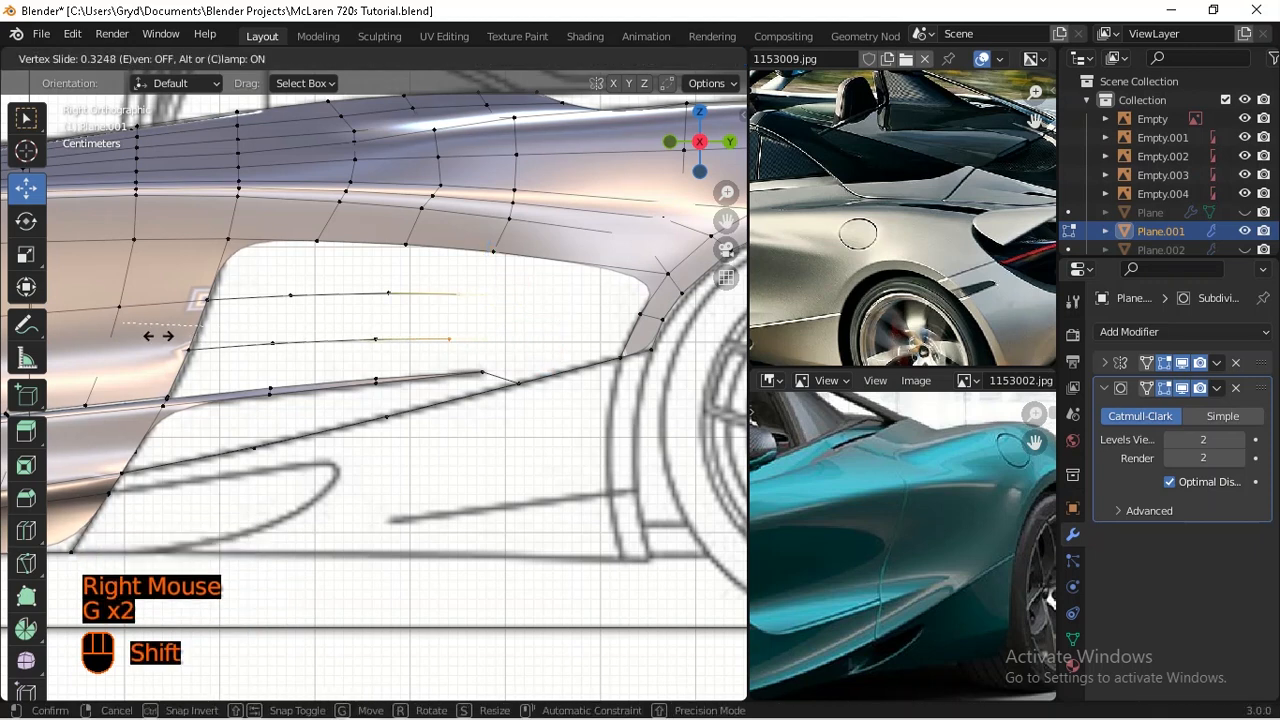
pyautogui.keyDown('shift'); pyautogui.click(354, 334); pyautogui.keyUp('shift')
# Step: Fill a face between the lower chain's rearmost segment and the edge of the strip below it
pyautogui.scroll(2, 360, 328)
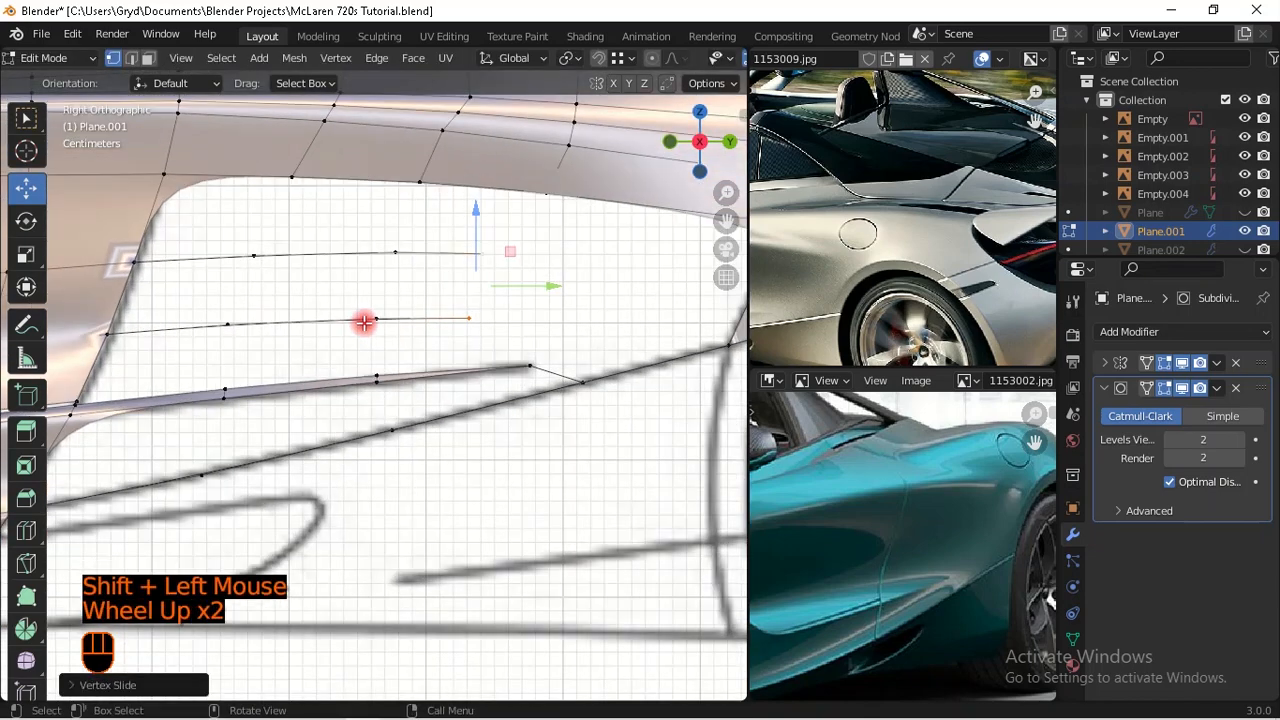
pyautogui.click(509, 343)
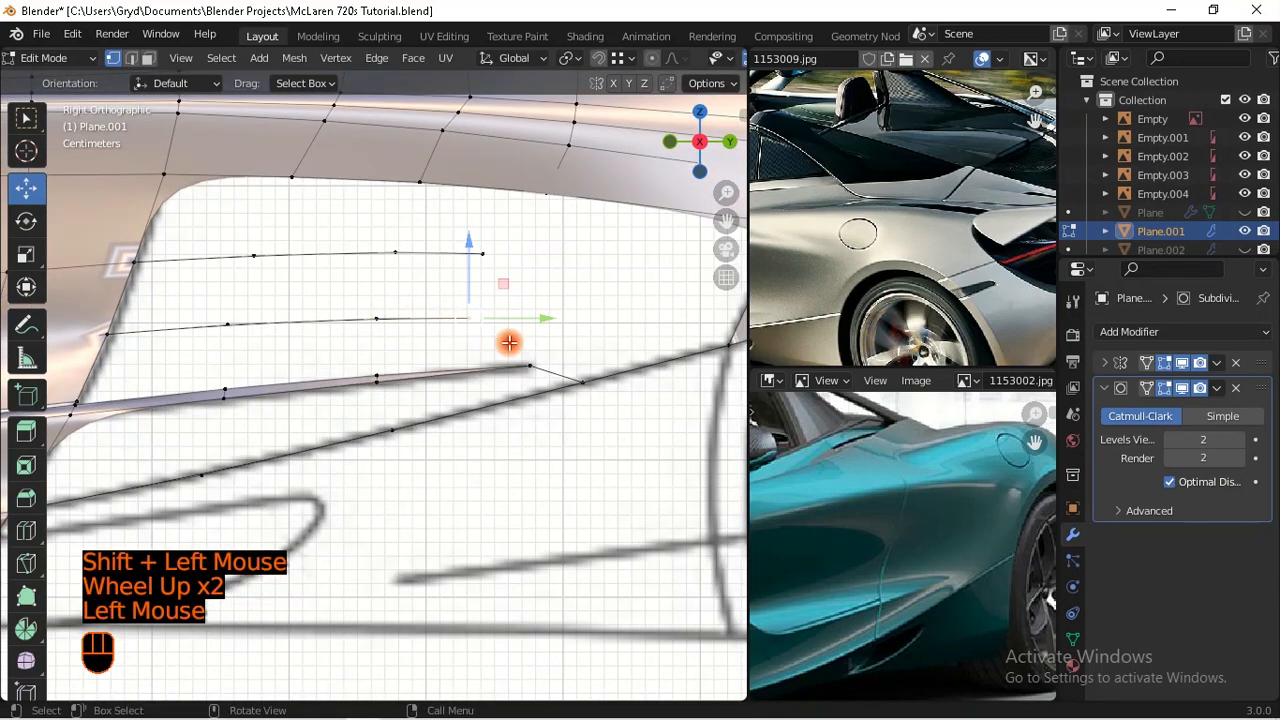
pyautogui.scroll(-1, 509, 355)
pyautogui.keyDown('ctrl'); pyautogui.click(505, 370); pyautogui.keyUp('ctrl')
pyautogui.click(372, 378)
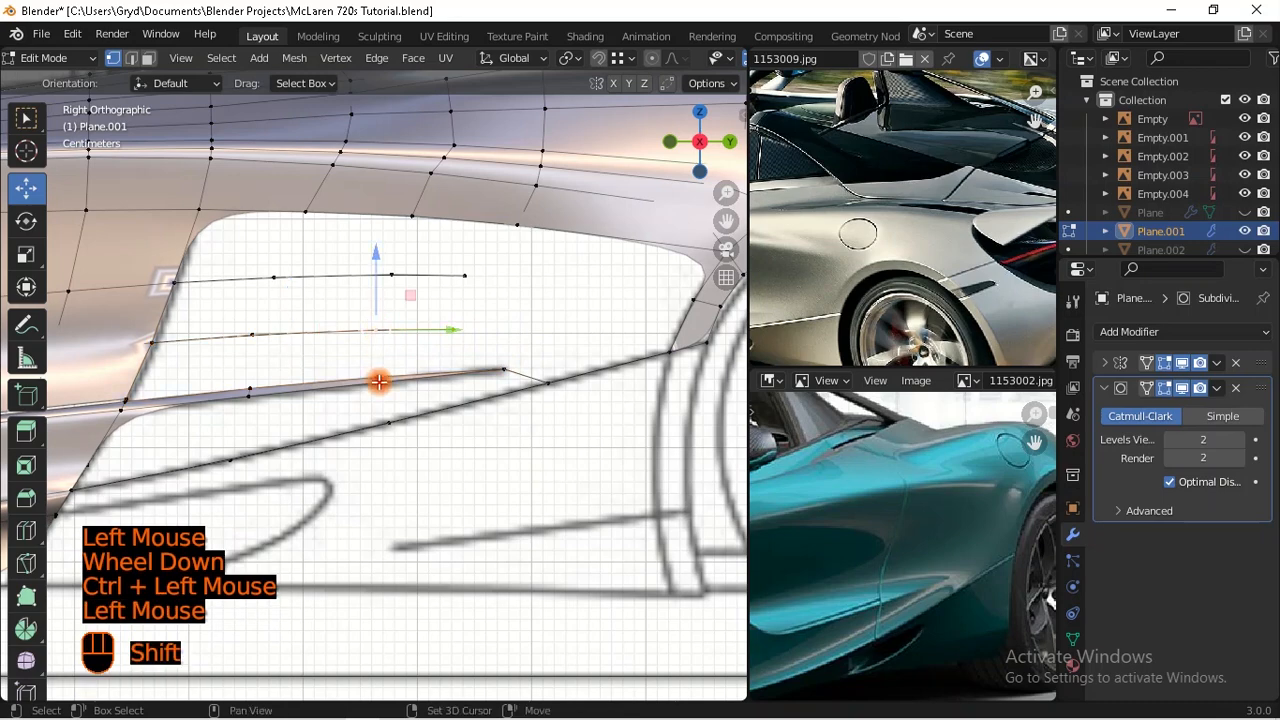
pyautogui.keyDown('shift'); pyautogui.click(378, 370); pyautogui.keyUp('shift')
pyautogui.keyDown('shift'); pyautogui.click(507, 368); pyautogui.keyUp('shift')
pyautogui.keyDown('shift'); pyautogui.click(453, 329); pyautogui.keyUp('shift')
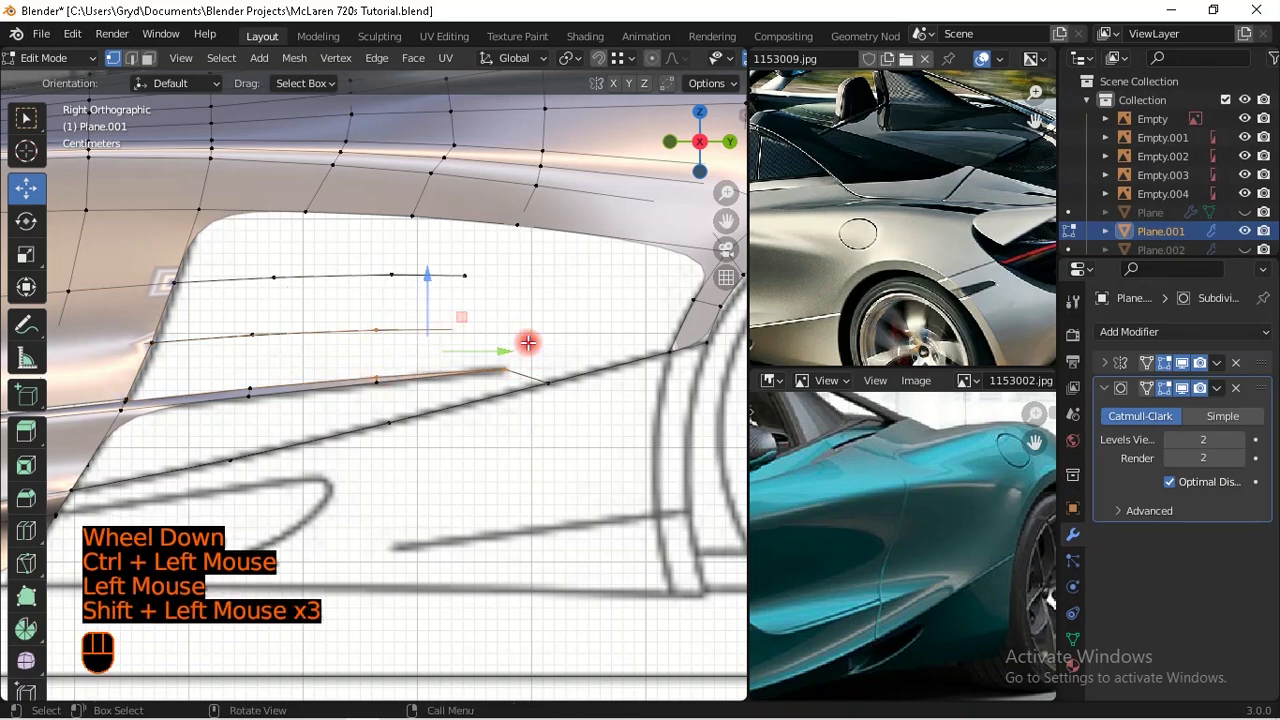
pyautogui.press('f')
pyautogui.scroll(-2, 469, 338)
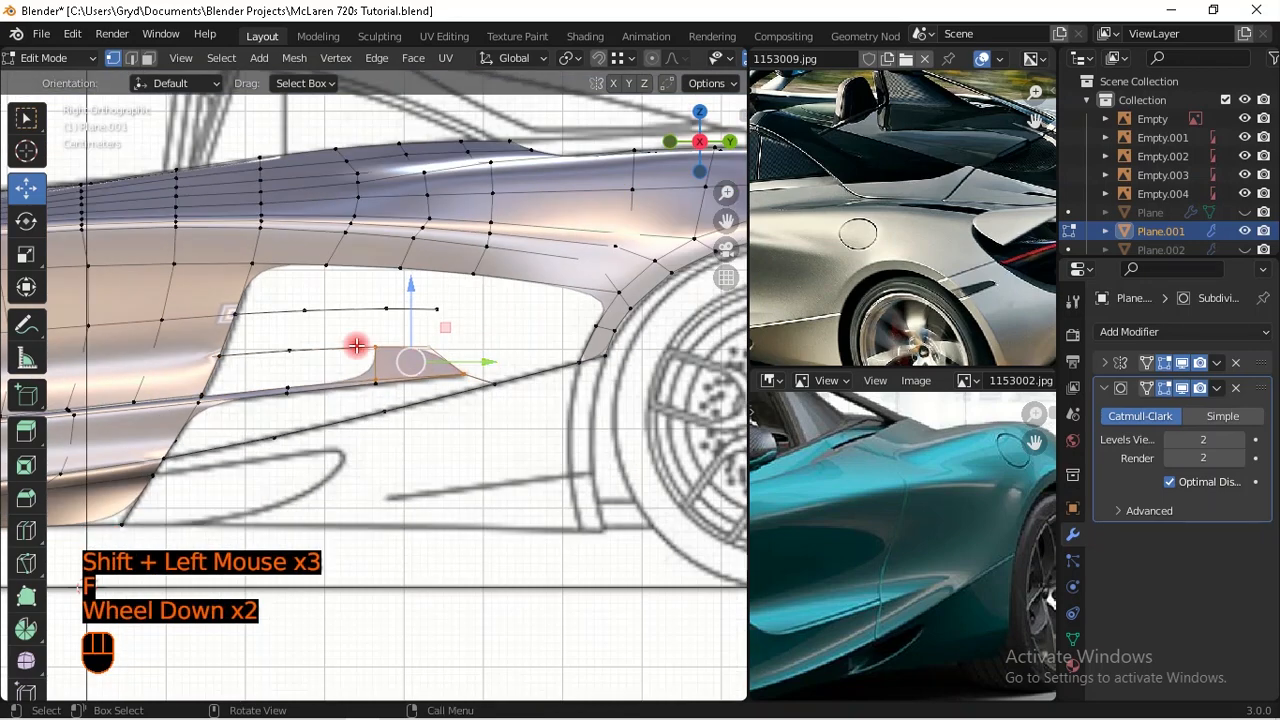
# Step: Fill the remaining faces between the lower chain and the strip below, up to the opening's front edge
pyautogui.click(286, 357)
pyautogui.press('f')
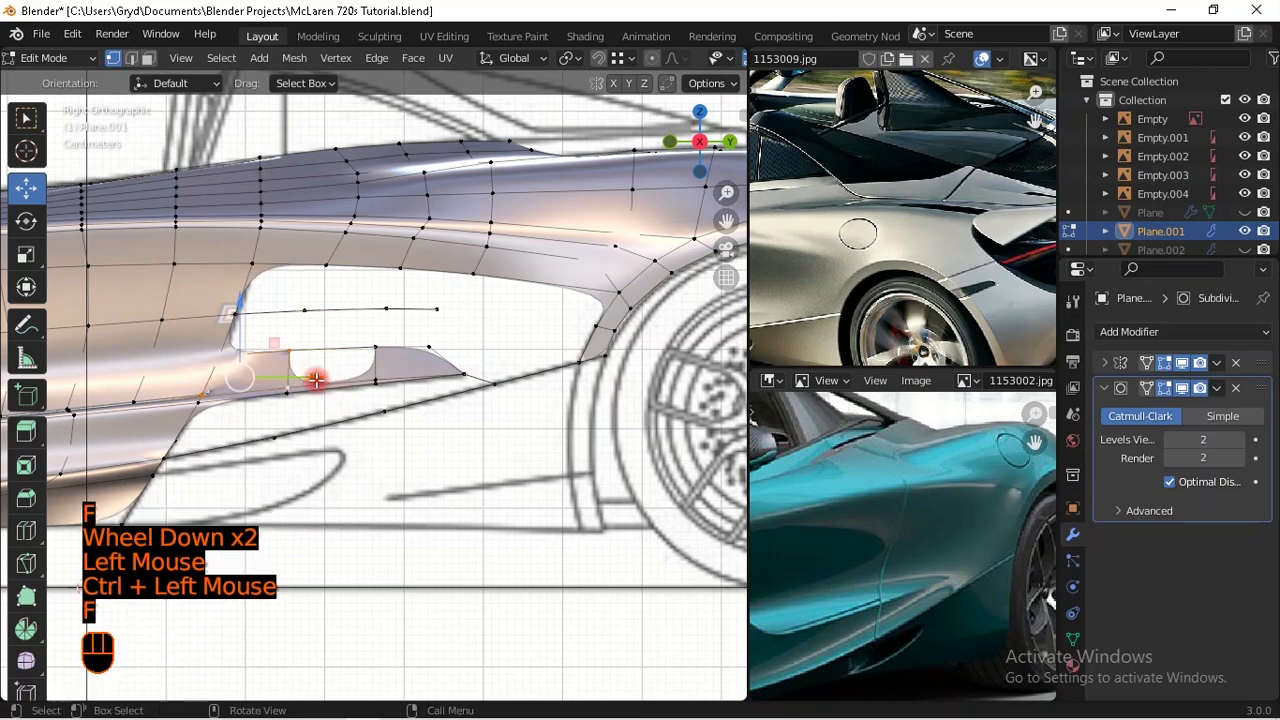
pyautogui.keyDown('ctrl'); pyautogui.moveTo(144, 326); pyautogui.dragTo(229, 435); pyautogui.keyUp('ctrl')
pyautogui.keyDown('ctrl'); pyautogui.moveTo(185, 337); pyautogui.dragTo(231, 396); pyautogui.keyUp('ctrl')
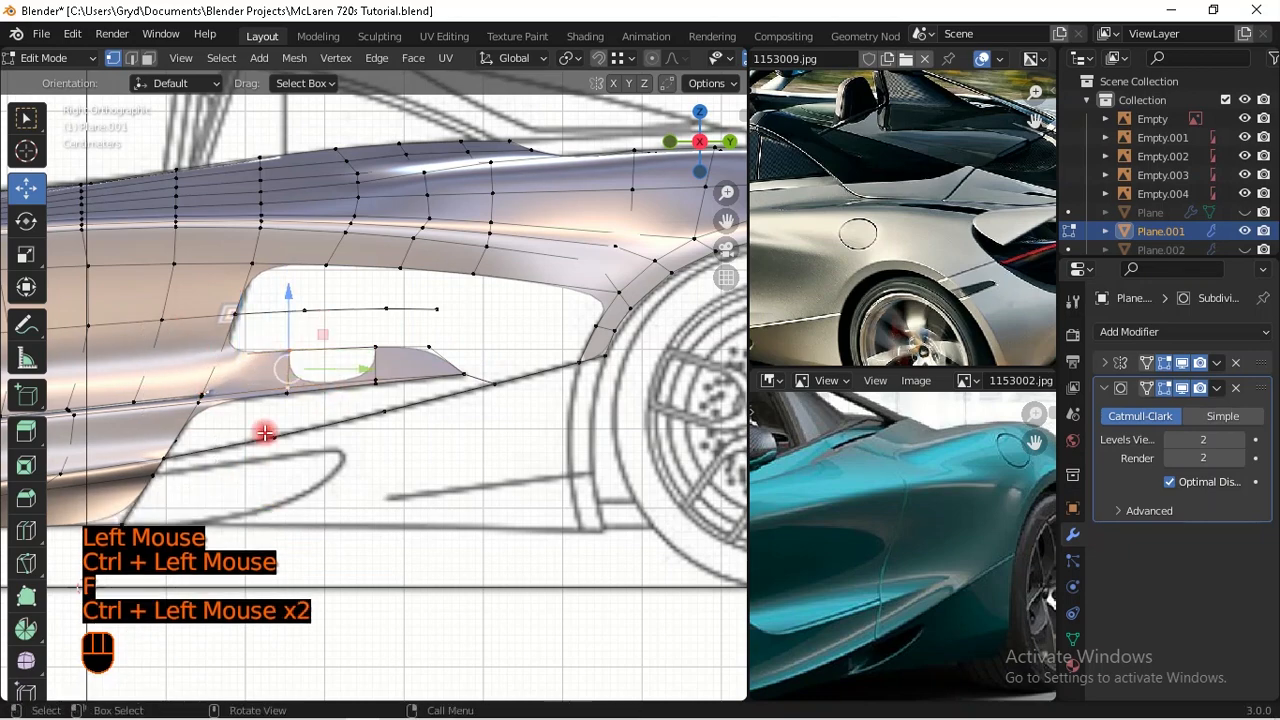
pyautogui.press('f')
# Step: Delete the rear end vertex of the upper edge chain
pyautogui.keyDown('shift'); pyautogui.moveTo(425, 351); pyautogui.dragTo(381, 335, button='middle'); pyautogui.keyUp('shift')
pyautogui.scroll(1, 420, 332)
pyautogui.click(390, 316)
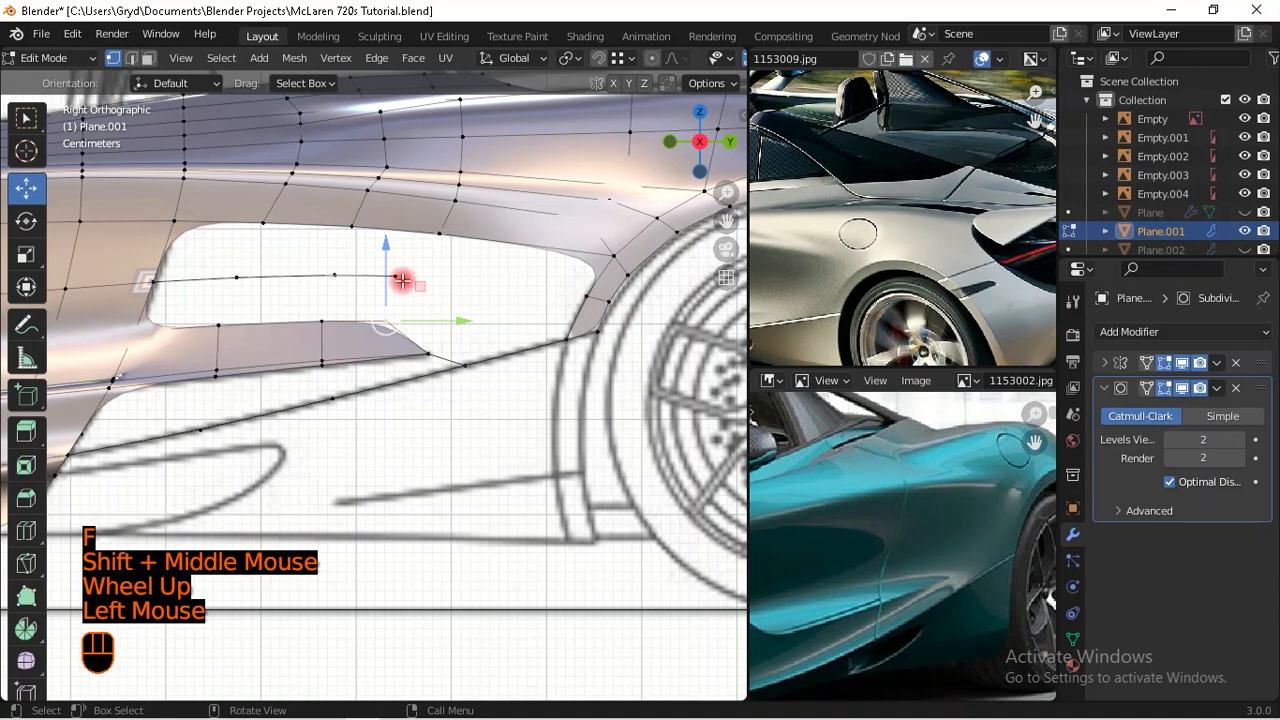
pyautogui.press('x')
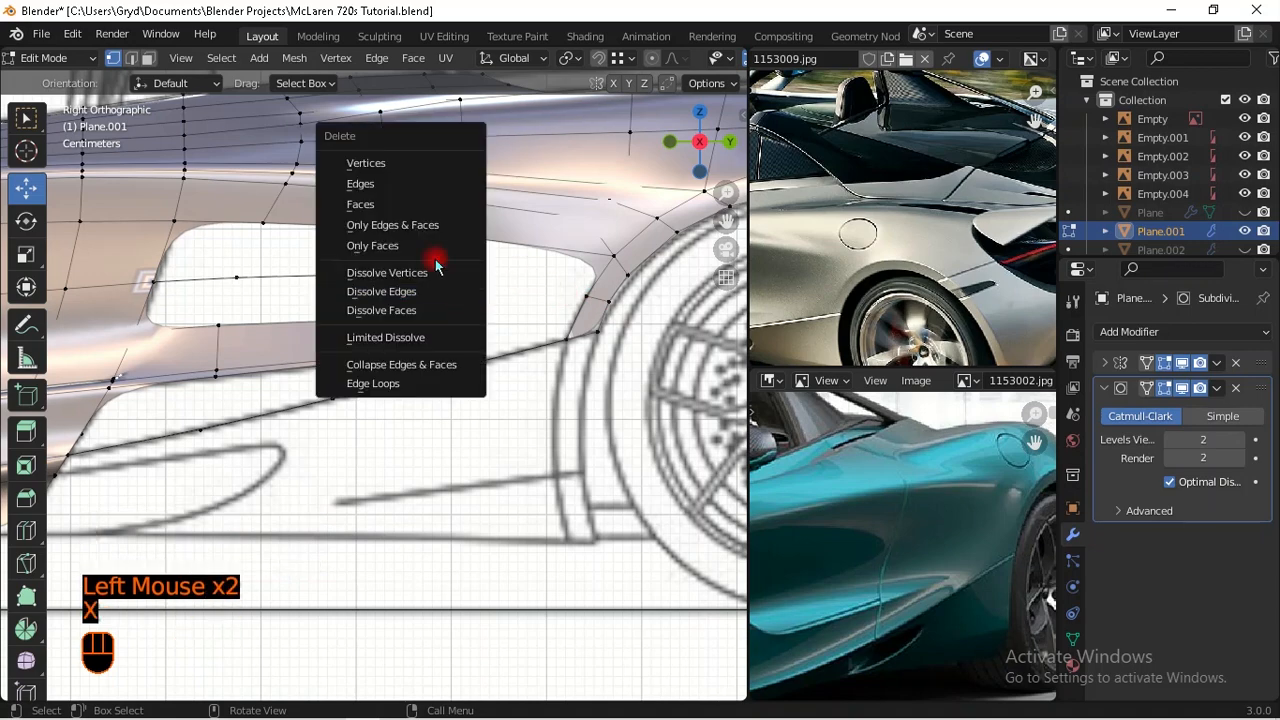
pyautogui.click(408, 174)
# Step: Extrude the upper chain's rear end vertex rearward about 0.09 m
pyautogui.scroll(1, 390, 321)
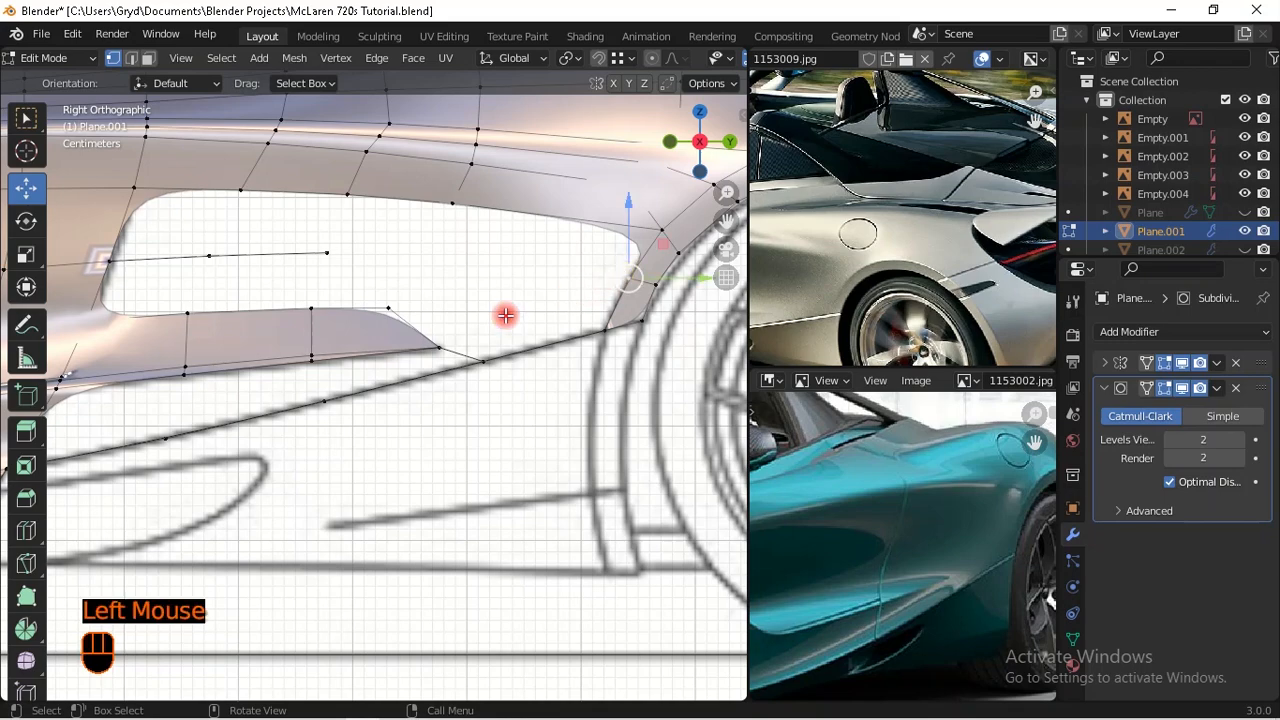
pyautogui.scroll(-1, 506, 315)
pyautogui.keyDown('shift'); pyautogui.moveTo(526, 306); pyautogui.dragTo(394, 294, button='middle'); pyautogui.keyUp('shift')
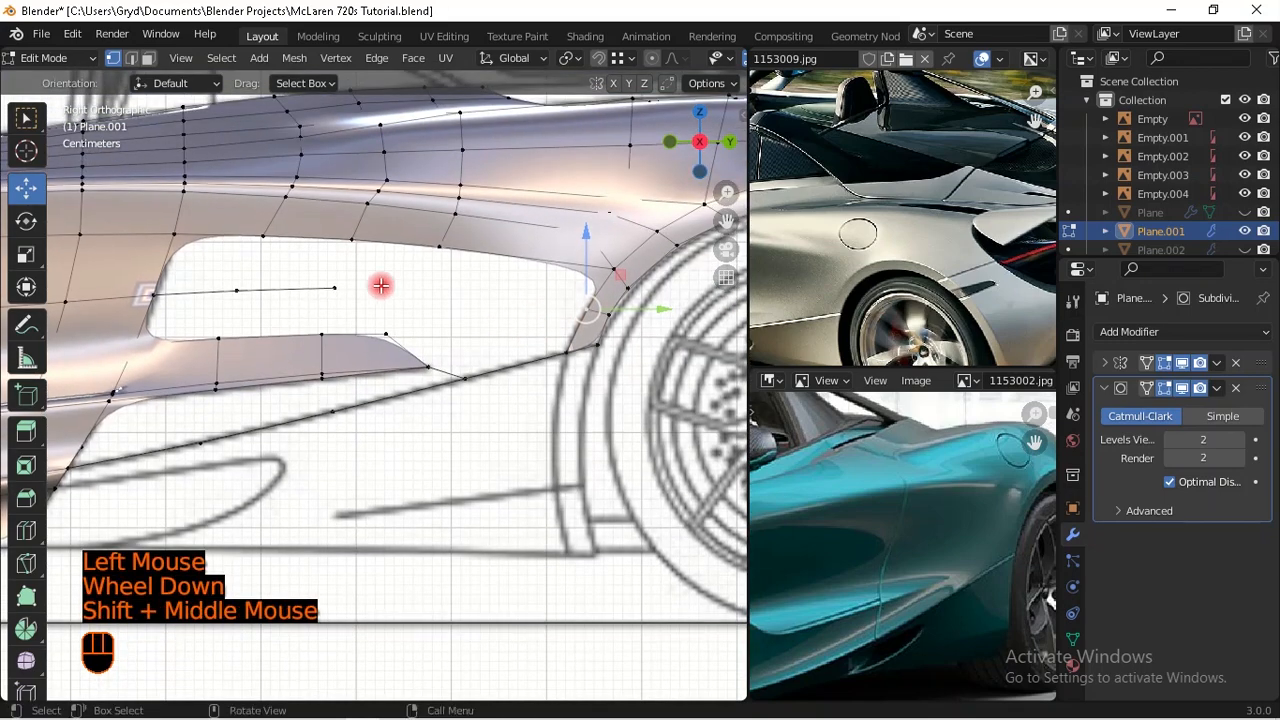
pyautogui.click(362, 300)
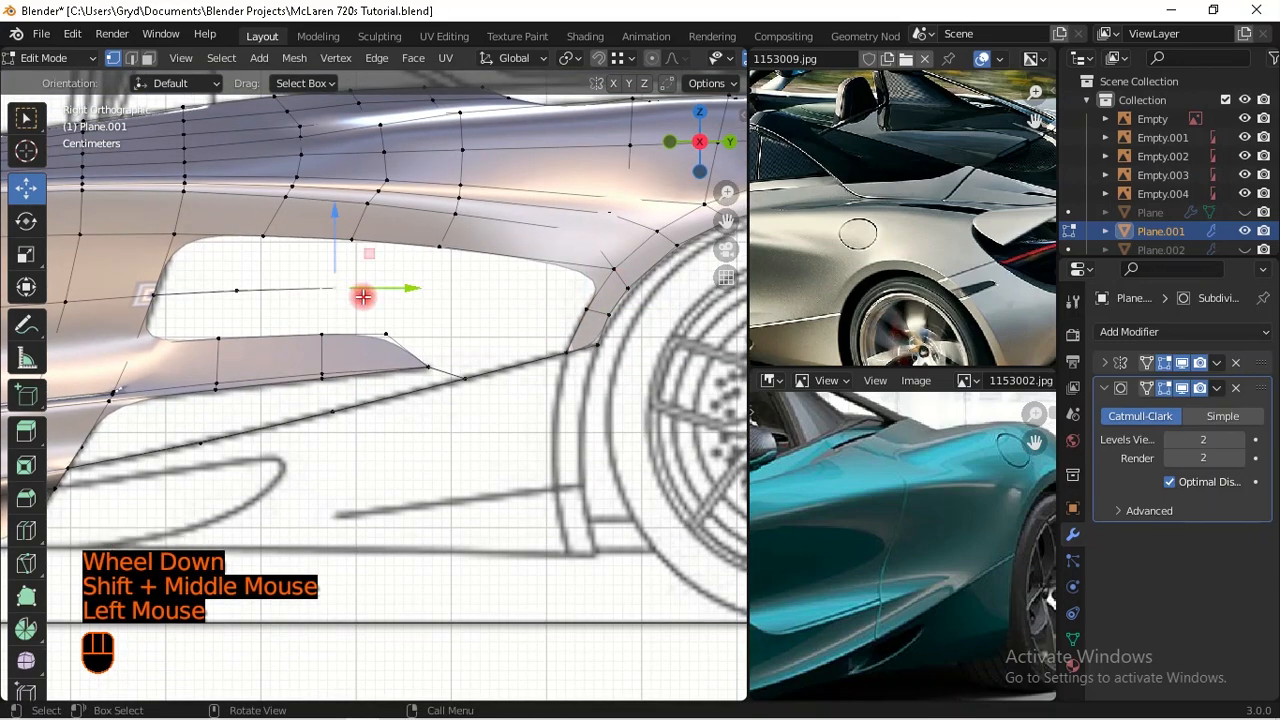
pyautogui.press('e')
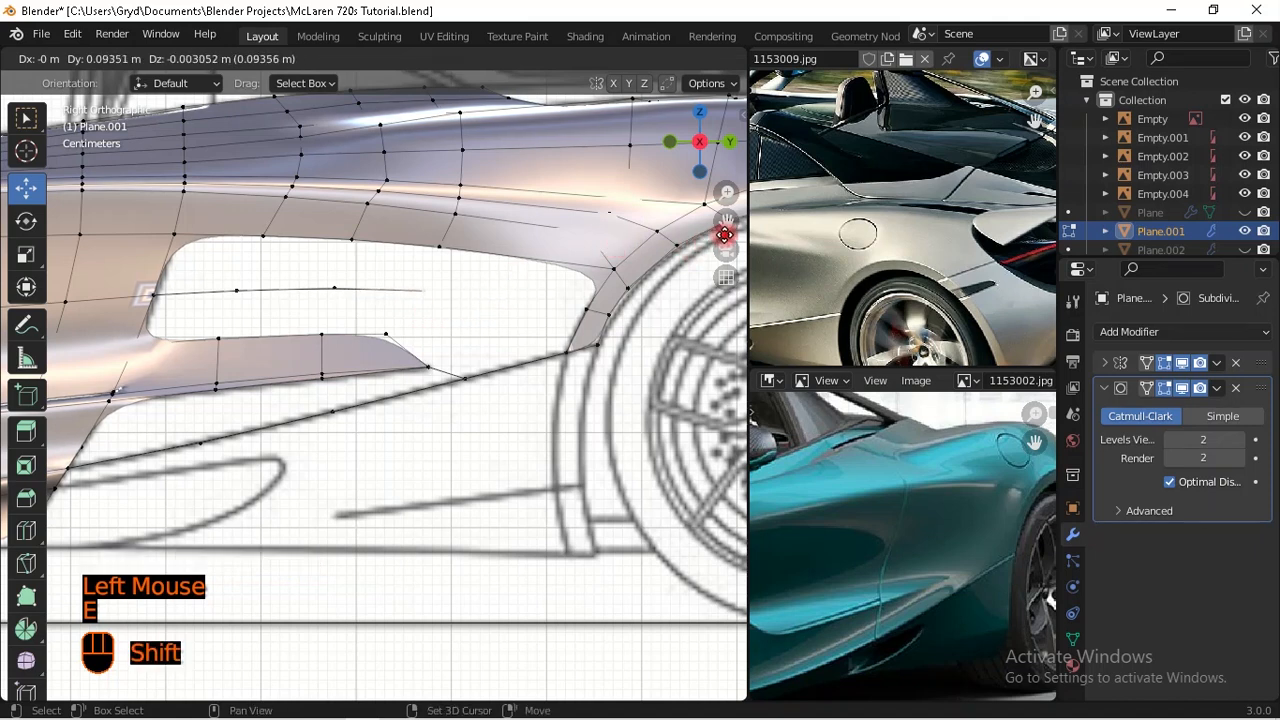
pyautogui.keyDown('shift'); pyautogui.click(531, 317); pyautogui.keyUp('shift')
pyautogui.press('e')
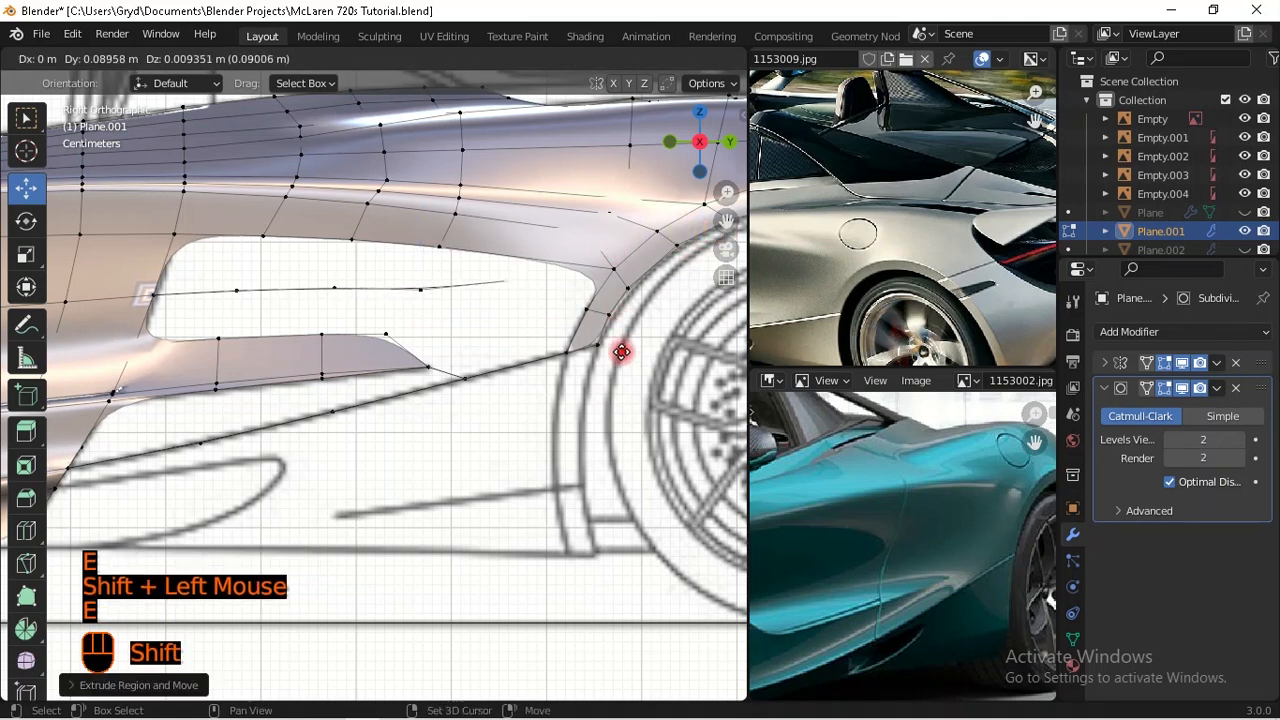
pyautogui.rightClick(717, 432)
pyautogui.hotkey('ctrl', 'z')
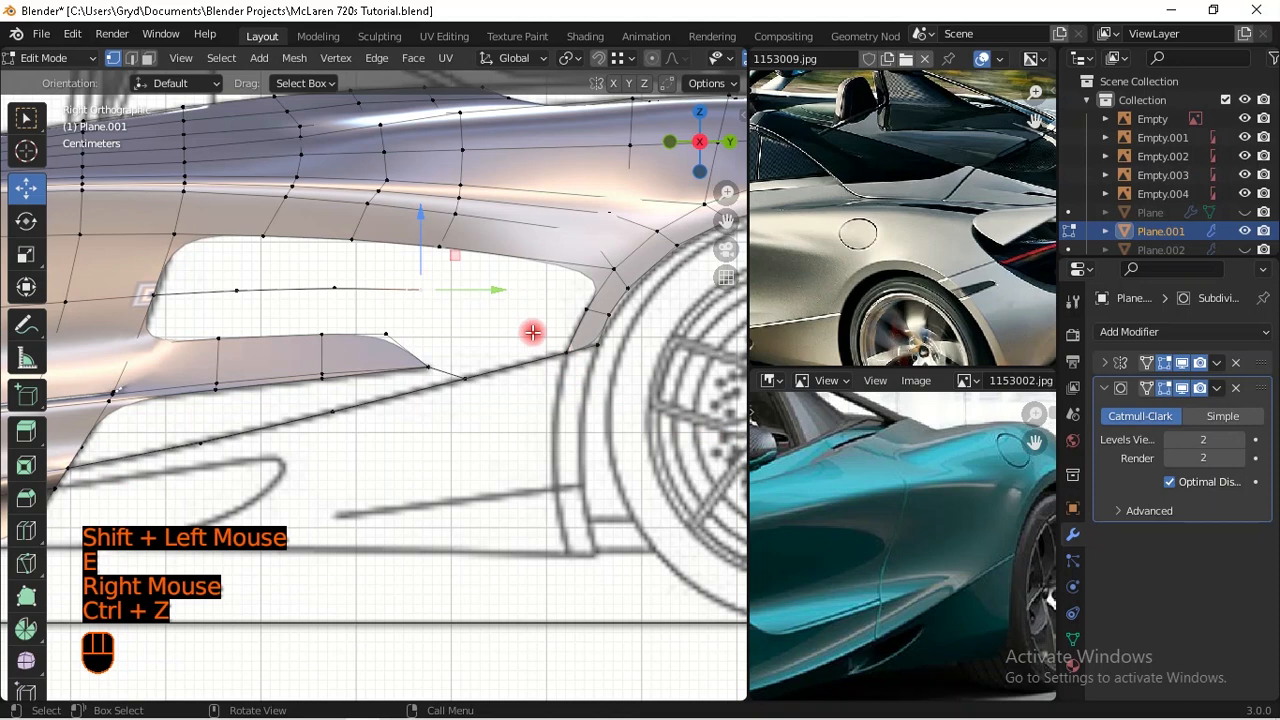
pyautogui.hotkey('ctrl', 'shift', 'z')
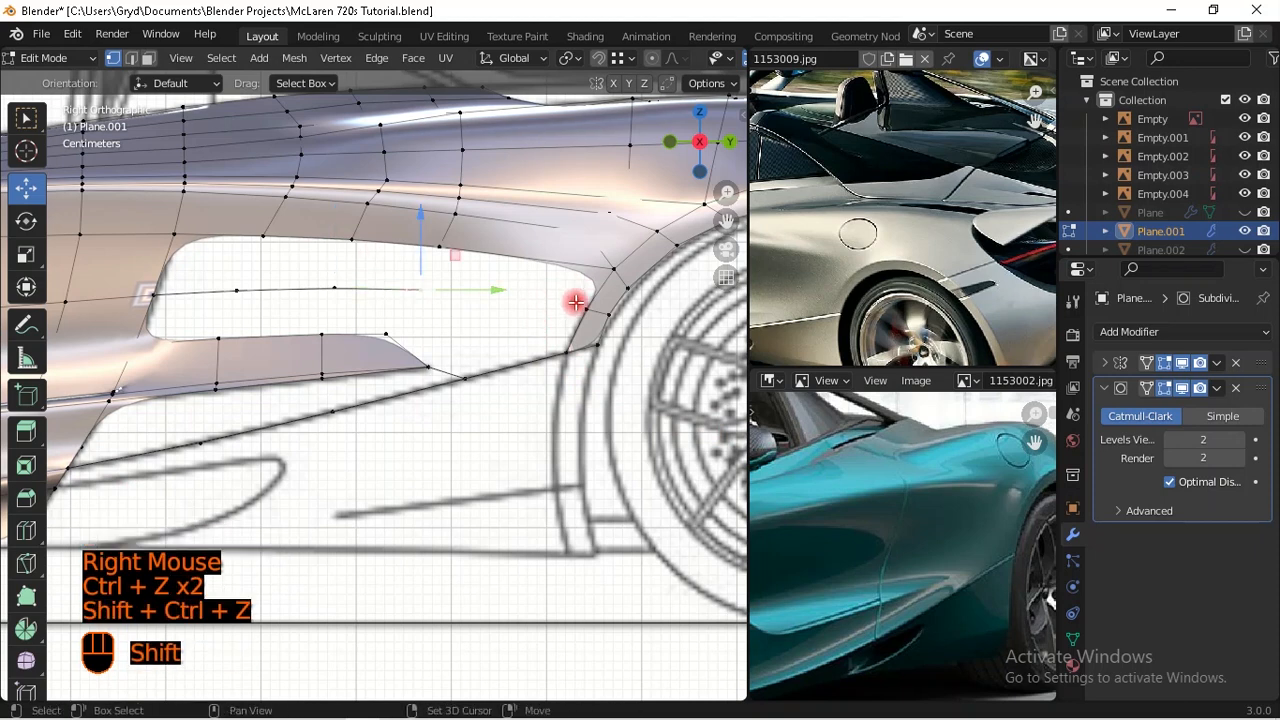
# Step: Connect the upper chain's end to the vertex on the opening's rear edge and fill the strip above the chain with faces
pyautogui.keyDown('shift'); pyautogui.click(576, 302); pyautogui.keyUp('shift')
pyautogui.press('f')
pyautogui.keyDown('ctrl'); pyautogui.click(432, 285); pyautogui.keyUp('ctrl')
pyautogui.click(429, 283)
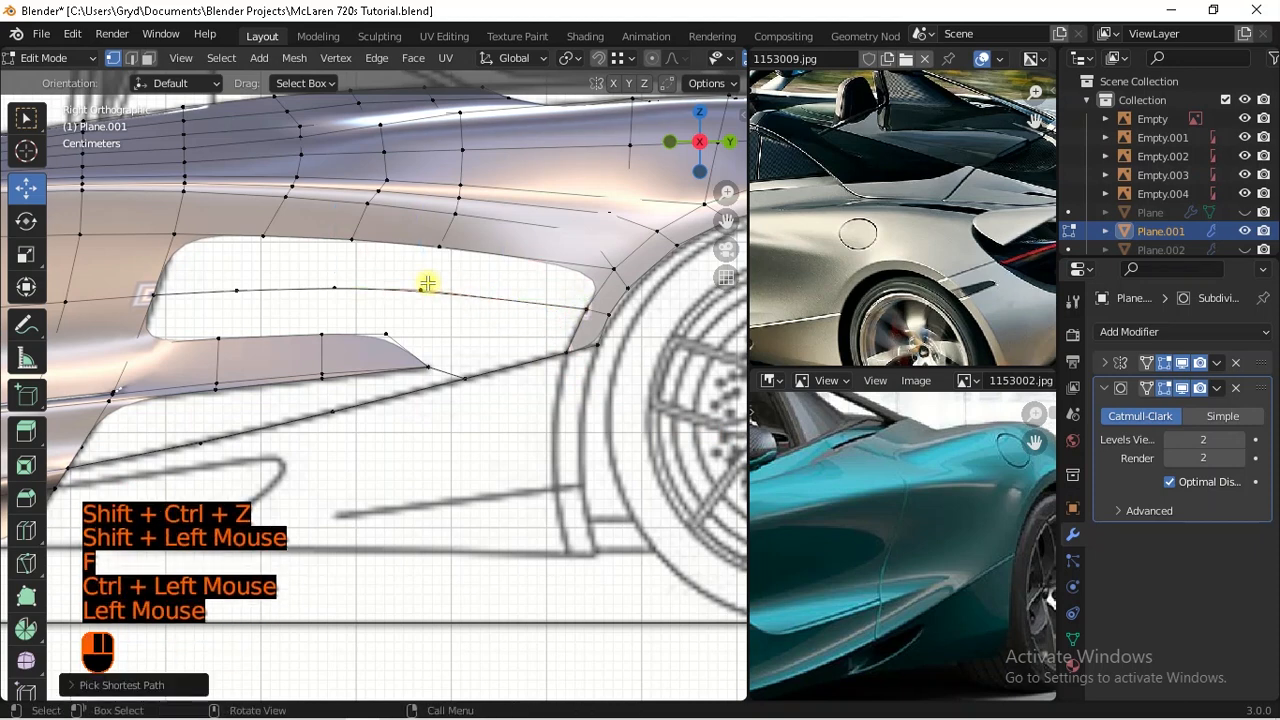
pyautogui.keyDown('ctrl'); pyautogui.click(430, 267); pyautogui.keyUp('ctrl')
pyautogui.press('f')
pyautogui.keyDown('ctrl'); pyautogui.moveTo(650, 253); pyautogui.dragTo(543, 333); pyautogui.keyUp('ctrl')
pyautogui.press('f')
pyautogui.press('f')
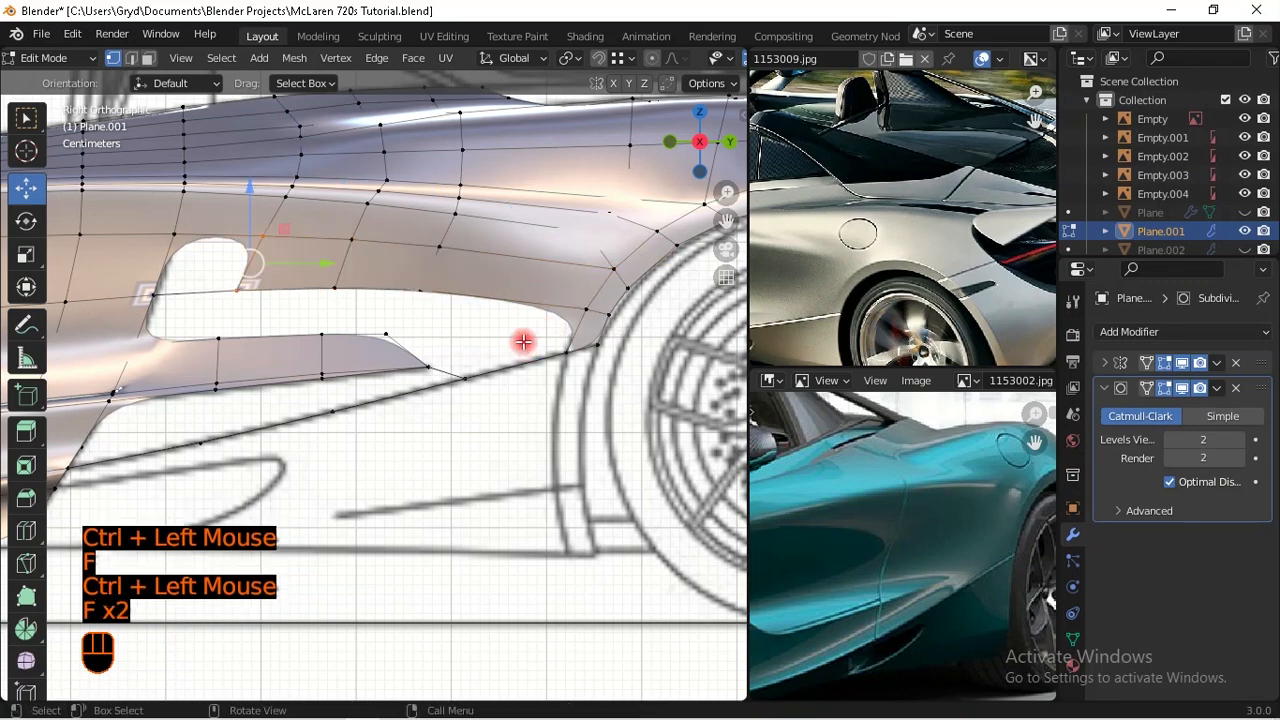
pyautogui.press('f')
# Step: Fill the front part of the gap between the upper chain and the lower strip with faces
pyautogui.scroll(-2, 435, 323)
pyautogui.moveTo(586, 334); pyautogui.dragTo(526, 380, button='middle')
pyautogui.click(480, 400)
pyautogui.keyDown('ctrl'); pyautogui.click(481, 383); pyautogui.keyUp('ctrl')
pyautogui.press('f')
pyautogui.click(494, 340)
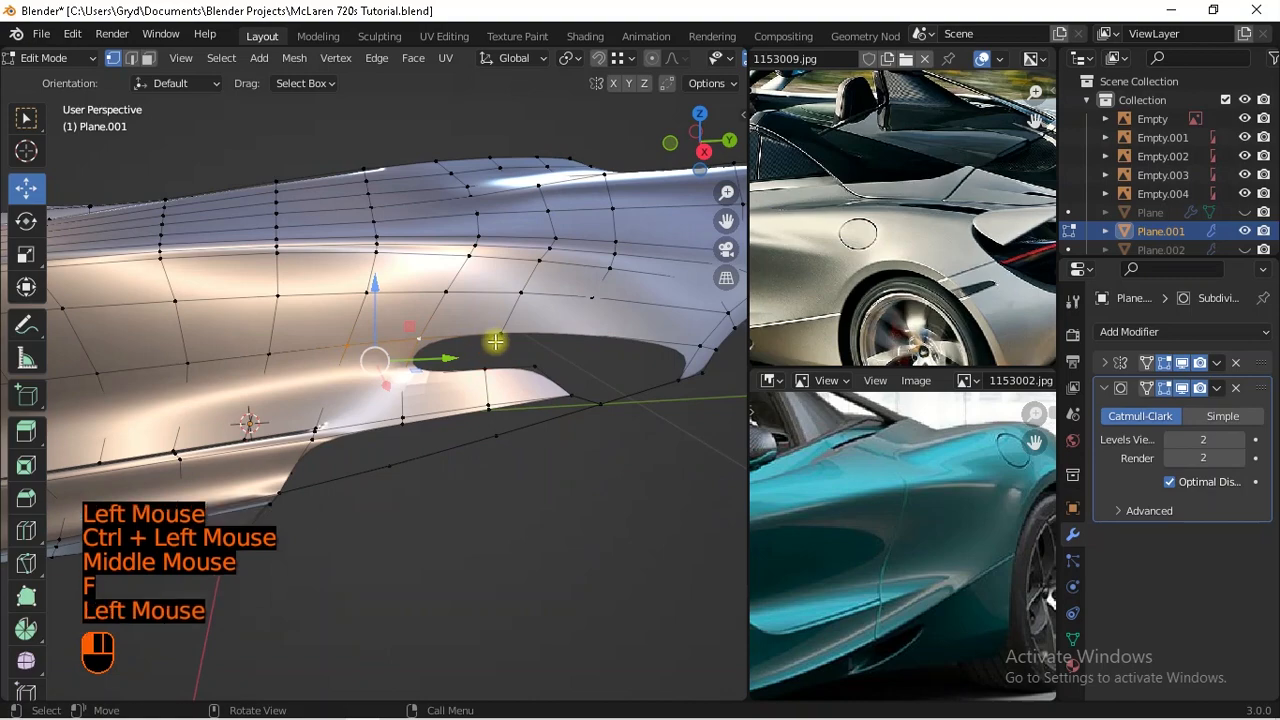
pyautogui.keyDown('ctrl'); pyautogui.click(489, 367); pyautogui.keyUp('ctrl')
pyautogui.click(491, 343)
pyautogui.keyDown('ctrl'); pyautogui.click(503, 334); pyautogui.keyUp('ctrl')
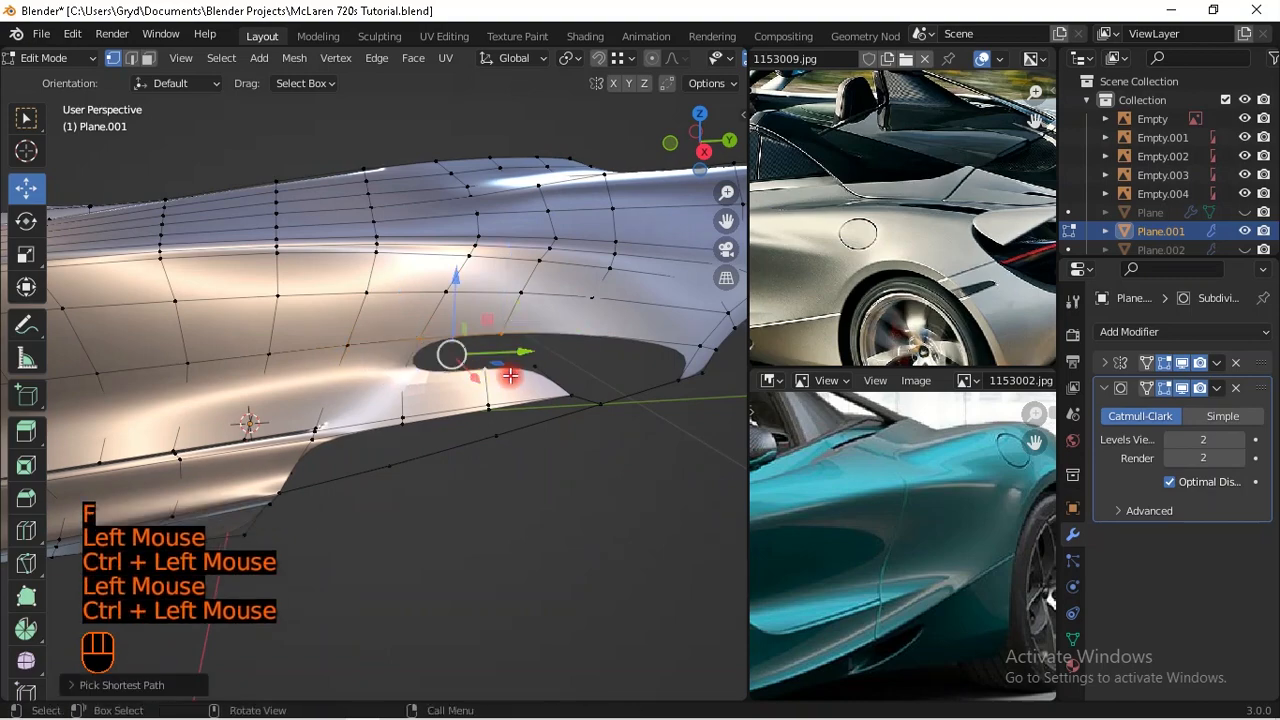
pyautogui.press('f')
# Step: Examine the filled intake surface and its remaining opening in object mode, in wireframe and from several angles
pyautogui.scroll(1, 569, 346)
pyautogui.keyDown('shift'); pyautogui.moveTo(569, 346); pyautogui.dragTo(486, 403, button='middle'); pyautogui.keyUp('shift')
pyautogui.scroll(1, 491, 371)
pyautogui.press('Tab')
pyautogui.rightClick(437, 310)
pyautogui.press('Tab')
pyautogui.keyDown('shift'); pyautogui.moveTo(605, 455); pyautogui.dragTo(622, 446, button='middle'); pyautogui.keyUp('shift')
pyautogui.moveTo(622, 446); pyautogui.dragTo(611, 419, button='middle')
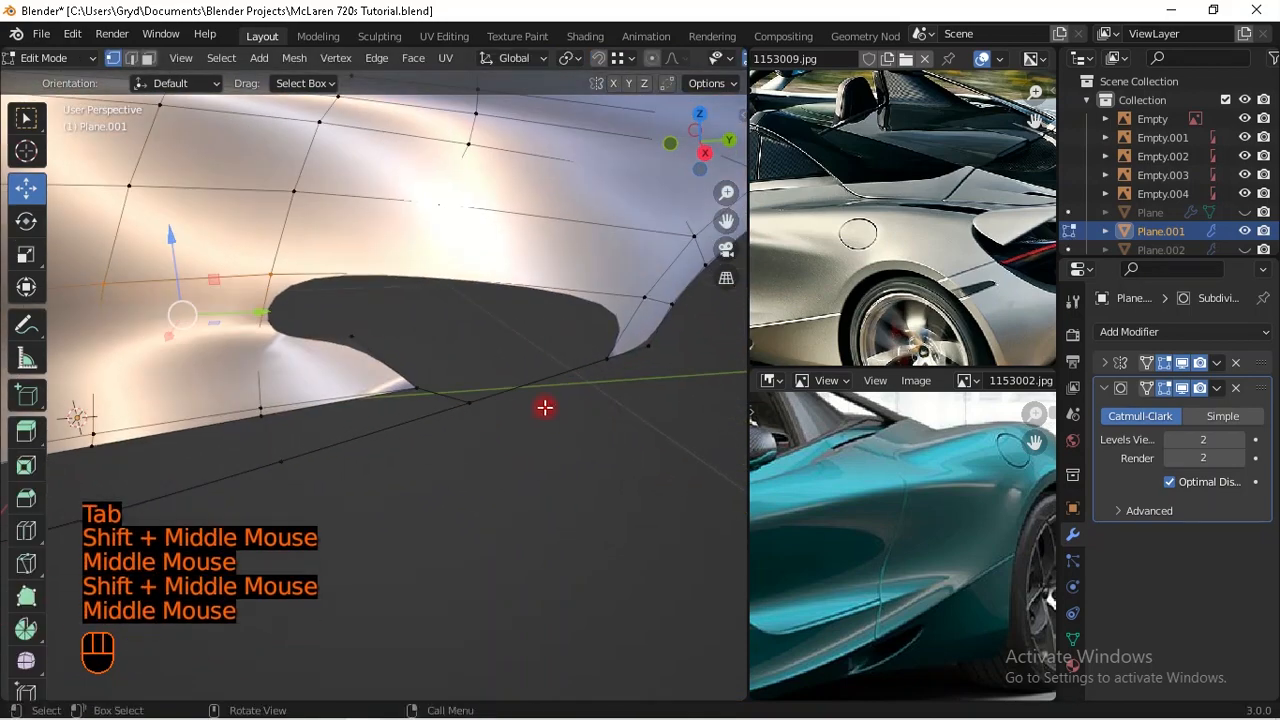
pyautogui.press('KP_3')
pyautogui.hotkey('shift', 'z')
pyautogui.scroll(1, 429, 260)
pyautogui.moveTo(429, 260)
pyautogui.keyDown('shift'); pyautogui.mouseDown(button='middle')
pyautogui.moveTo(515, 280)
pyautogui.moveTo(626, 346)
pyautogui.moveTo(569, 309)
pyautogui.moveTo(569, 343)
pyautogui.moveTo(507, 284)
pyautogui.moveTo(546, 297)
pyautogui.moveTo(534, 300)
pyautogui.mouseUp(button='middle'); pyautogui.keyUp('shift')
pyautogui.press('Tab')
pyautogui.hotkey('shift', 'z')
pyautogui.press('Tab')
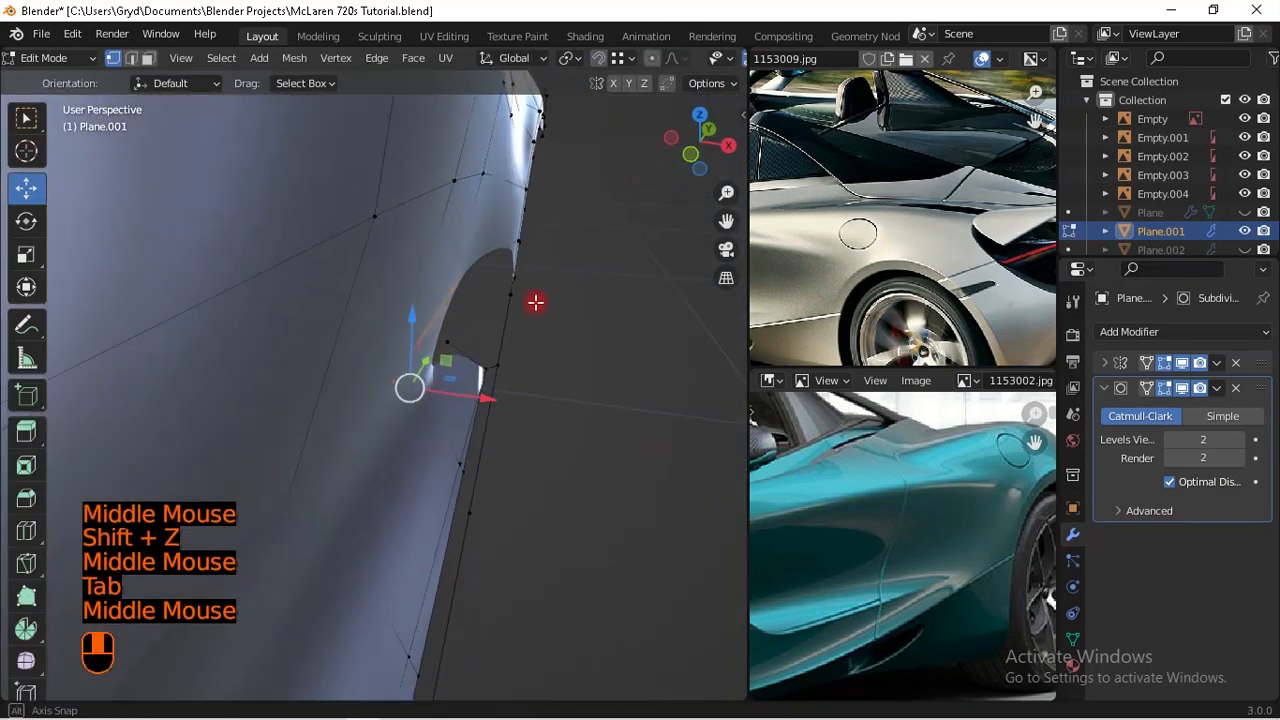
# Step: Move the vertex on the remaining opening's upper edge slightly to even out the surface
pyautogui.click(484, 260)
pyautogui.keyDown('shift'); pyautogui.moveTo(546, 266); pyautogui.dragTo(574, 286); pyautogui.keyUp('shift')
pyautogui.moveTo(574, 286); pyautogui.dragTo(452, 260, button='middle')
pyautogui.press('KP_3')
pyautogui.scroll(-1, 436, 371)
pyautogui.scroll(-2, 452, 260)
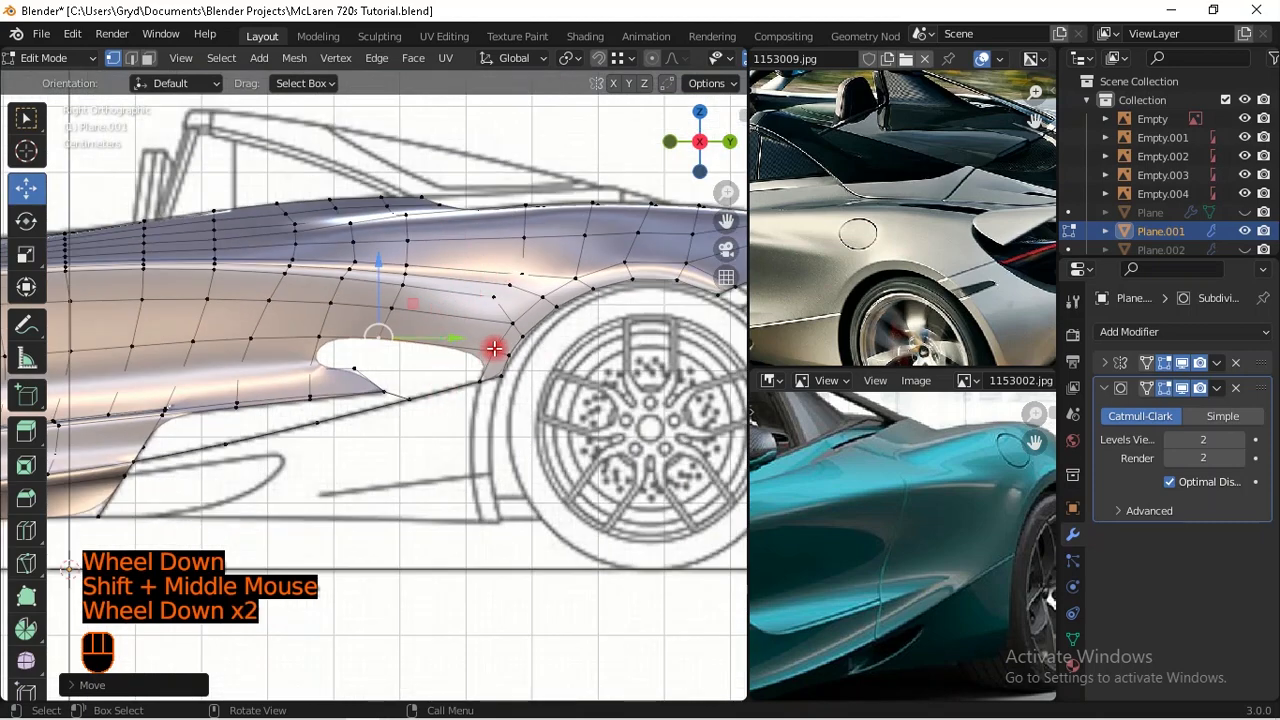
# Step: Examine the fender's curvature around the intake and wheel arch from the side, from above and in wireframe
pyautogui.scroll(1, 430, 366)
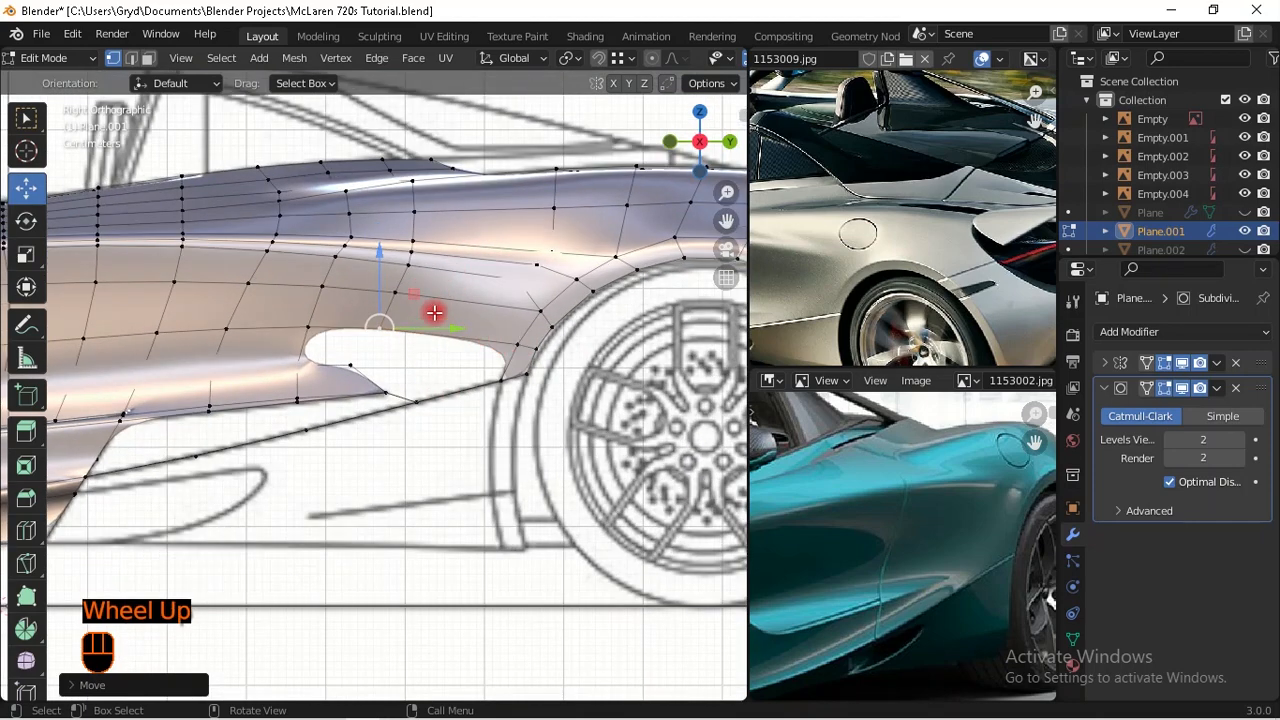
pyautogui.scroll(-1, 433, 305)
pyautogui.moveTo(433, 305)
pyautogui.mouseDown(button='middle')
pyautogui.moveTo(466, 374)
pyautogui.moveTo(449, 437)
pyautogui.moveTo(466, 383)
pyautogui.mouseUp(button='middle')
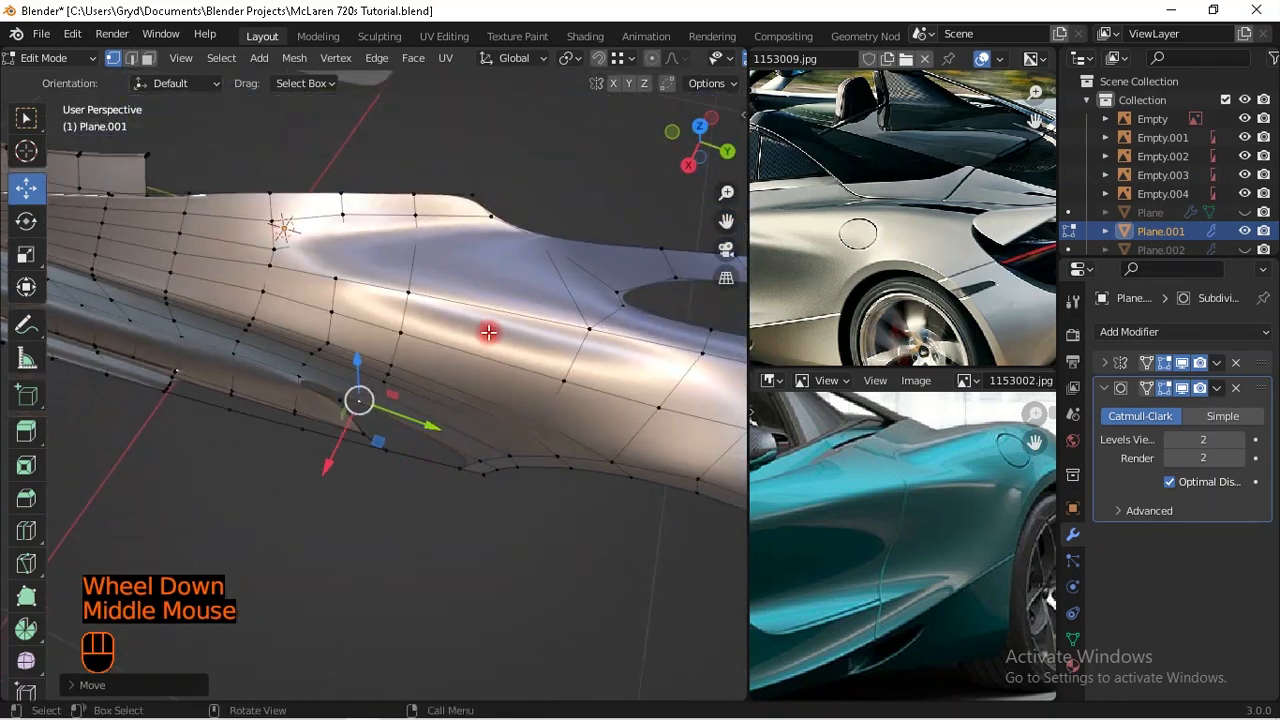
pyautogui.hotkey('shift', 'z')
pyautogui.moveTo(542, 287)
pyautogui.mouseDown(button='middle')
pyautogui.moveTo(489, 309)
pyautogui.moveTo(538, 308)
pyautogui.moveTo(551, 291)
pyautogui.mouseUp(button='middle')
pyautogui.hotkey('shift', 'z')
pyautogui.scroll(-1, 546, 374)
pyautogui.moveTo(546, 374); pyautogui.dragTo(451, 297, button='middle')
pyautogui.scroll(2, 536, 284)
pyautogui.scroll(-2, 508, 306)
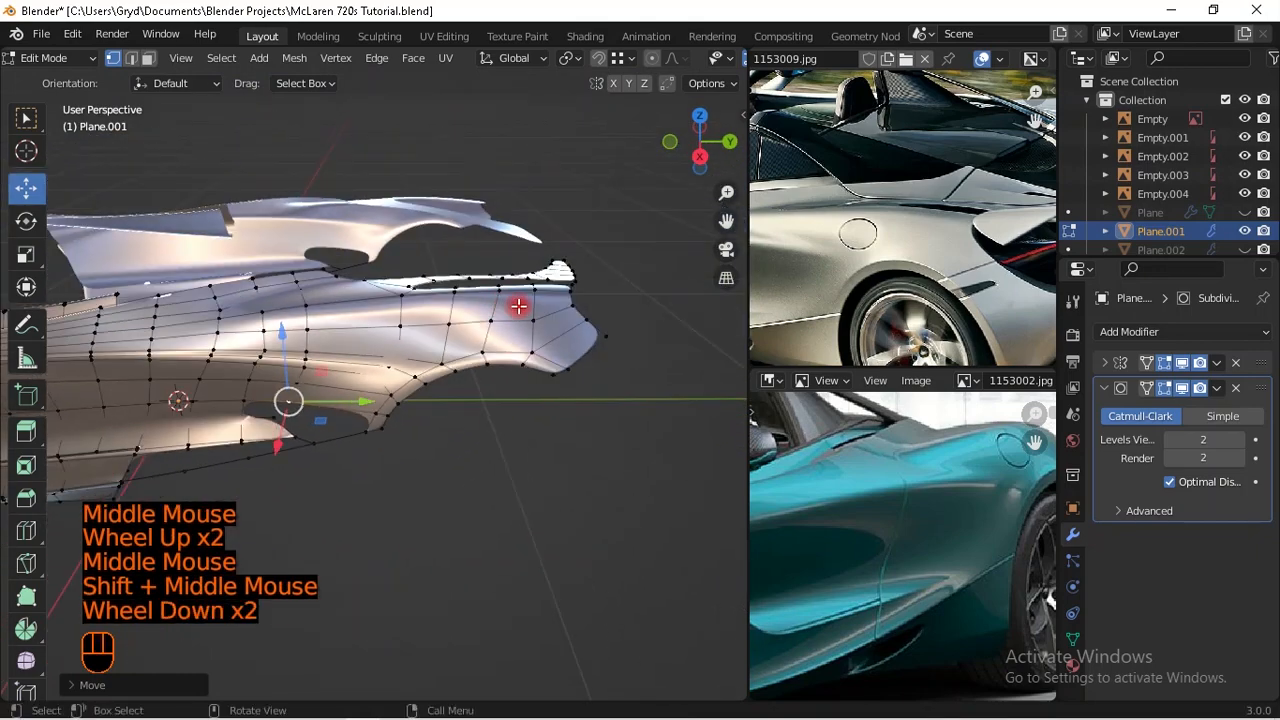
# Step: Shift a vertex beside the intake opening slightly along its normal with Shrink/Fatten to smooth the fender surface
pyautogui.scroll(2, 330, 345)
pyautogui.keyDown('shift'); pyautogui.moveTo(357, 366); pyautogui.dragTo(615, 305, button='middle'); pyautogui.keyUp('shift')
pyautogui.scroll(2, 389, 320)
pyautogui.click(459, 293)
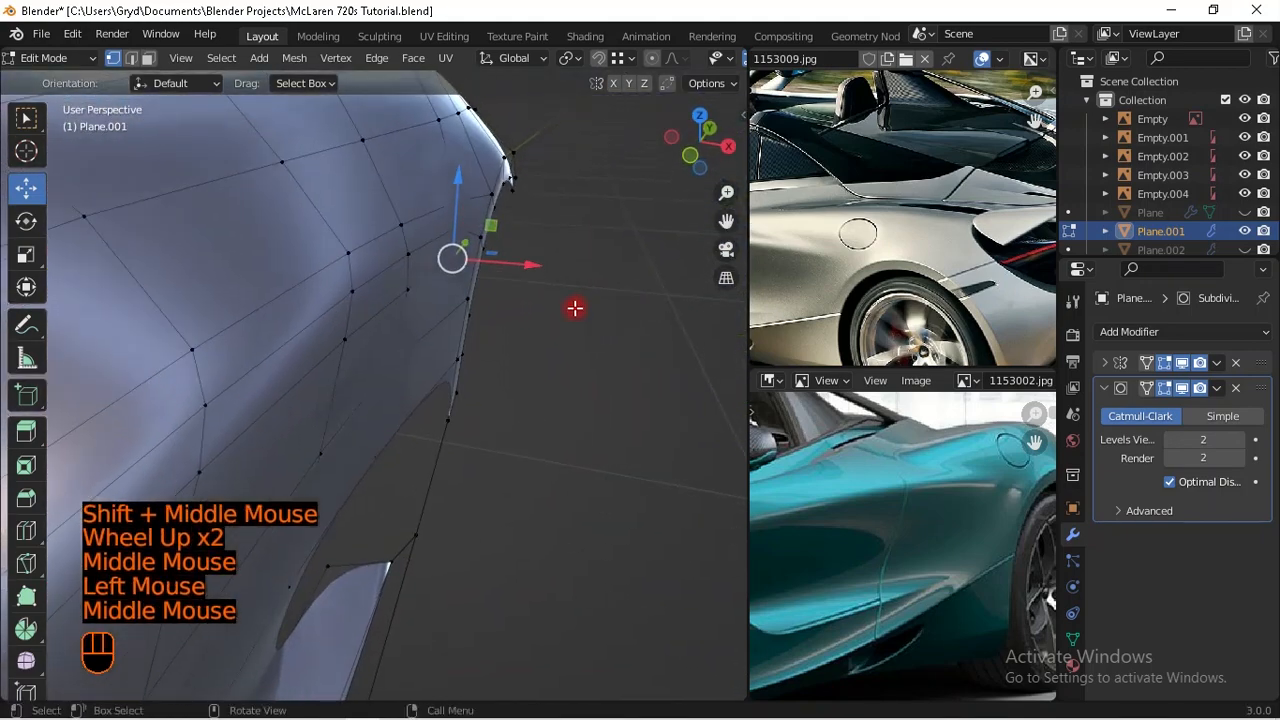
pyautogui.hotkey('alt', 's')
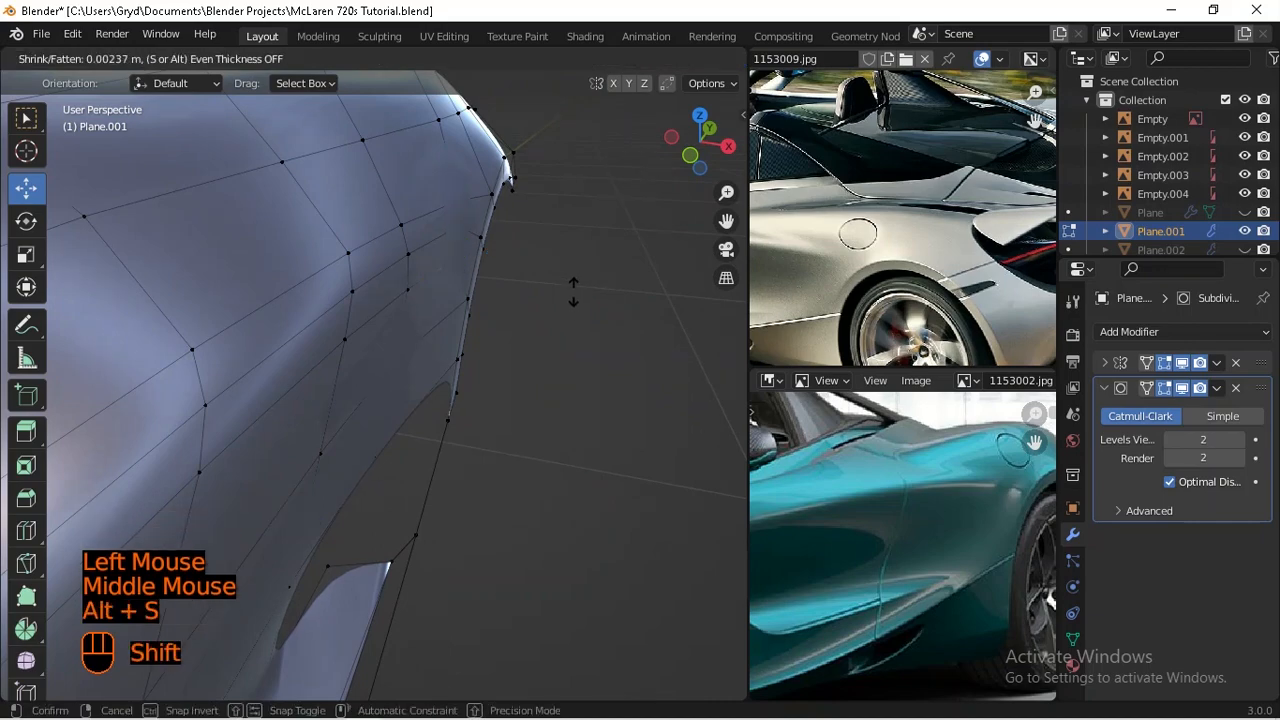
pyautogui.keyDown('shift'); pyautogui.click(573, 294); pyautogui.keyUp('shift')
# Step: Examine the adjusted surface around the intake opening in object mode and edit mode from several angles
pyautogui.moveTo(573, 294); pyautogui.dragTo(451, 357, button='middle')
pyautogui.press('Tab')
pyautogui.press('Tab')
pyautogui.scroll(-2, 480, 374)
pyautogui.scroll(1, 451, 357)
pyautogui.press('Tab')
pyautogui.moveTo(432, 428); pyautogui.dragTo(426, 367, button='middle')
pyautogui.press('Tab')
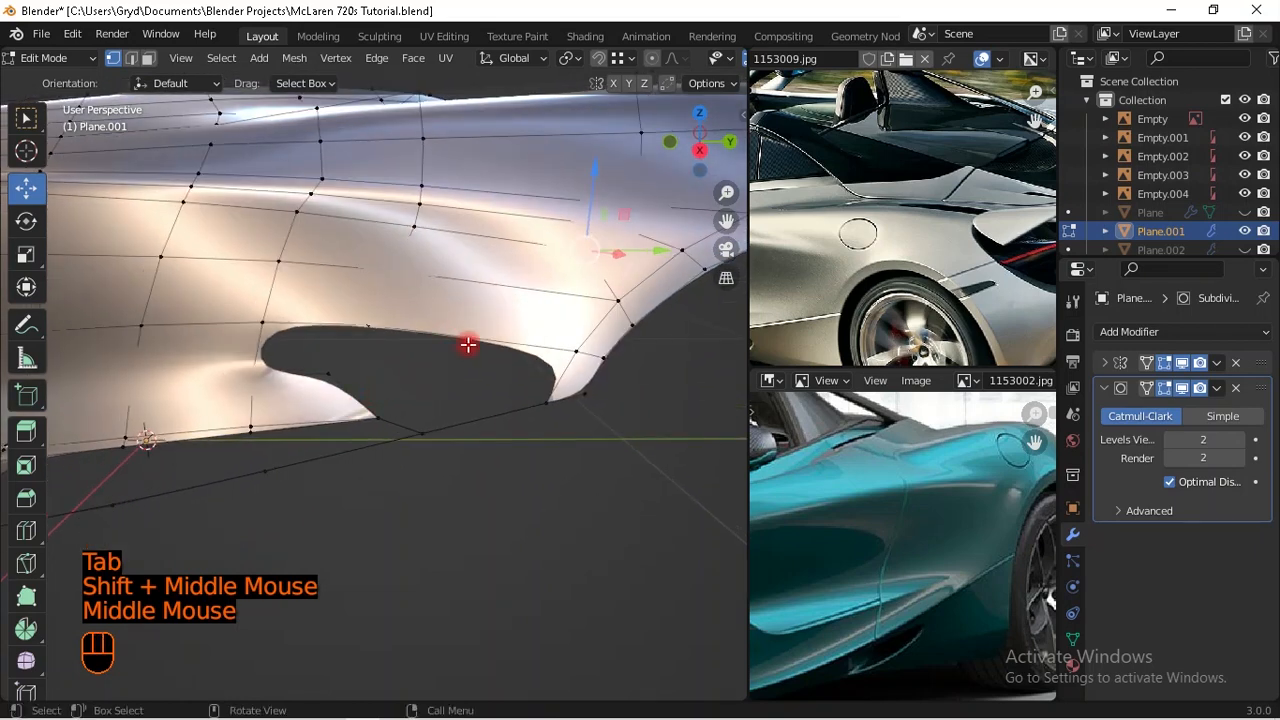
# Step: Fill the rear lower corner of the intake opening with a face reaching the lower edge chain
pyautogui.moveTo(468, 344); pyautogui.dragTo(418, 376, button='middle')
pyautogui.moveTo(572, 361); pyautogui.dragTo(571, 354, button='middle')
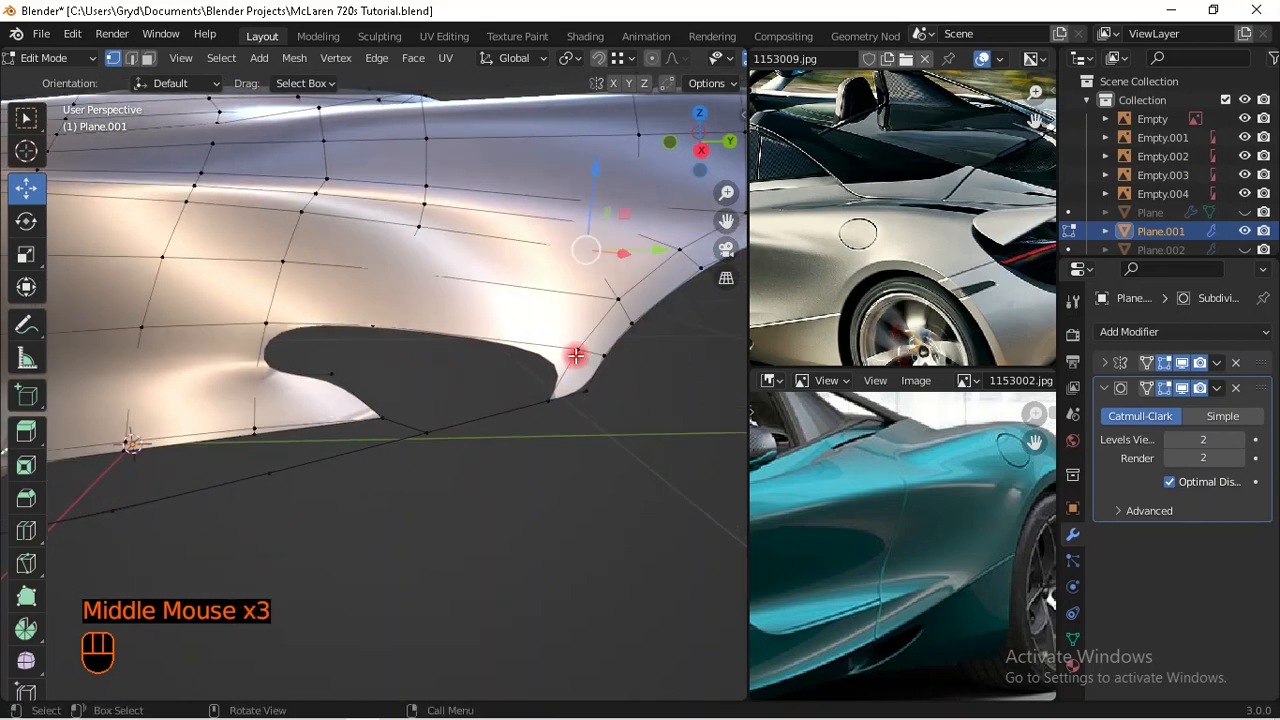
pyautogui.keyDown('ctrl'); pyautogui.click(448, 387); pyautogui.keyUp('ctrl')
pyautogui.keyDown('ctrl'); pyautogui.click(378, 415); pyautogui.keyUp('ctrl')
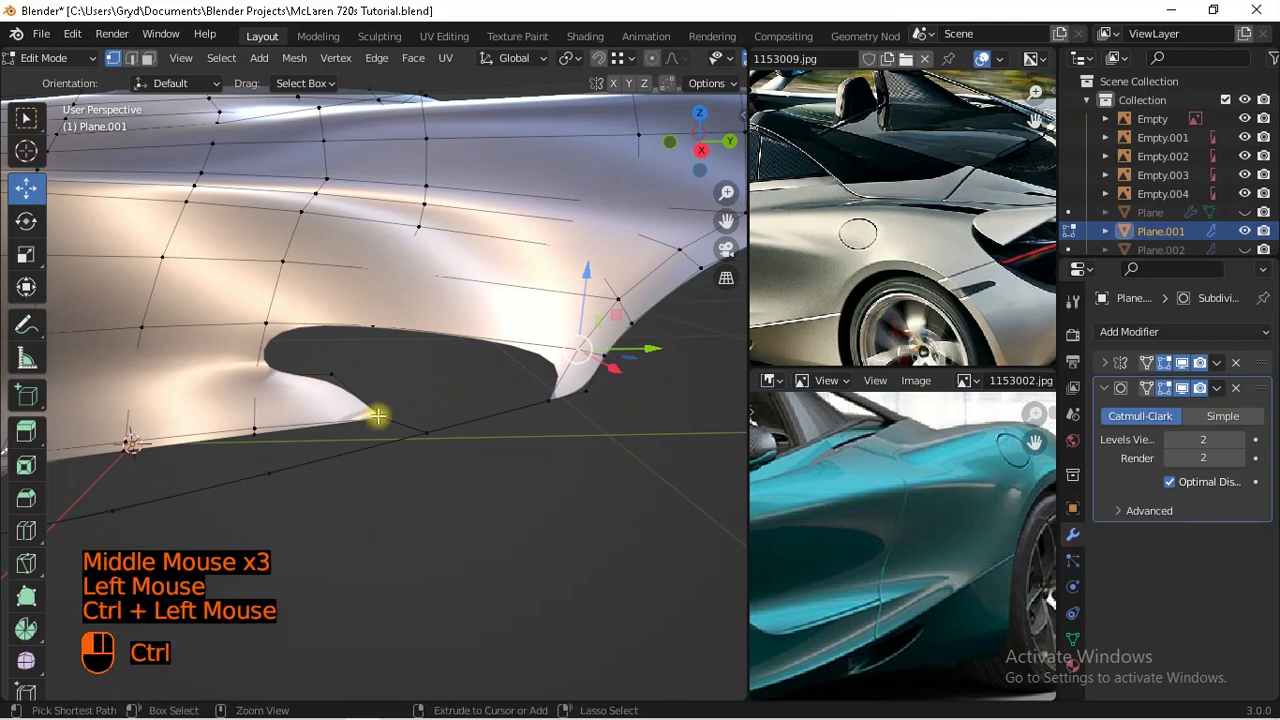
pyautogui.moveTo(497, 409); pyautogui.dragTo(505, 412, button='middle')
pyautogui.press('f')
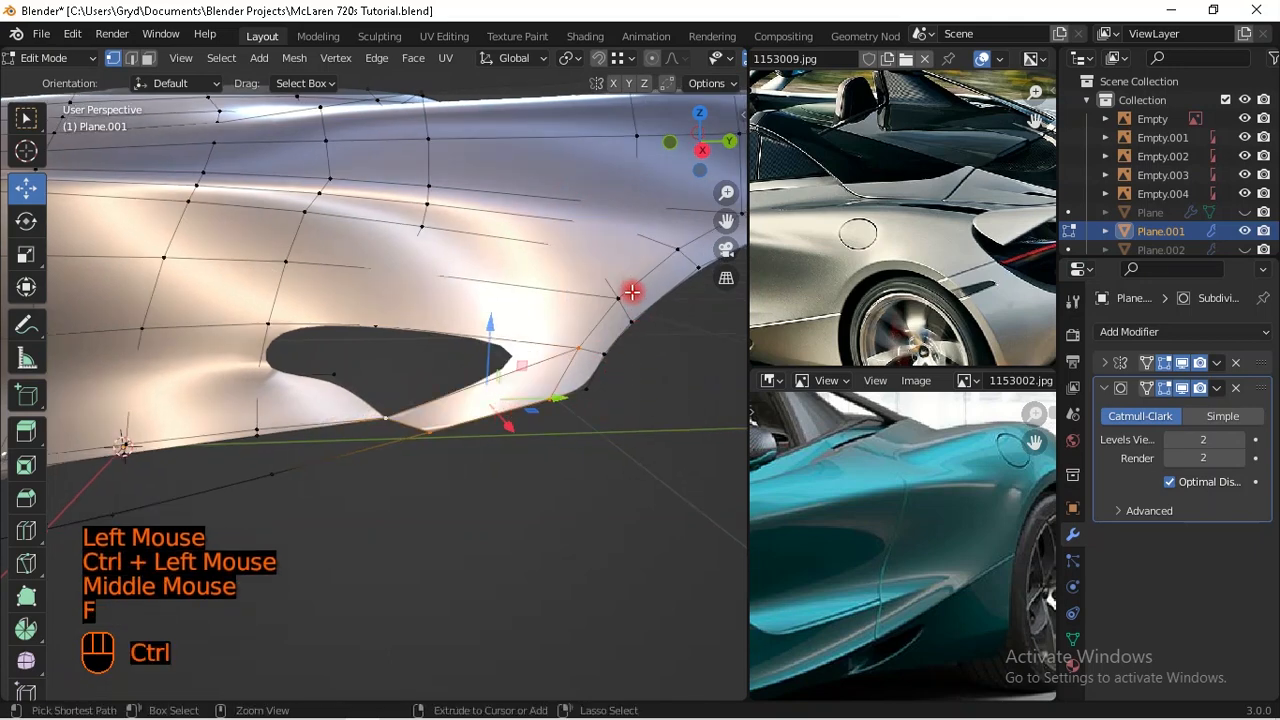
# Step: Fill the front end and the remaining middle of the intake opening with faces
pyautogui.click(386, 327)
pyautogui.keyDown('ctrl'); pyautogui.click(346, 366); pyautogui.keyUp('ctrl')
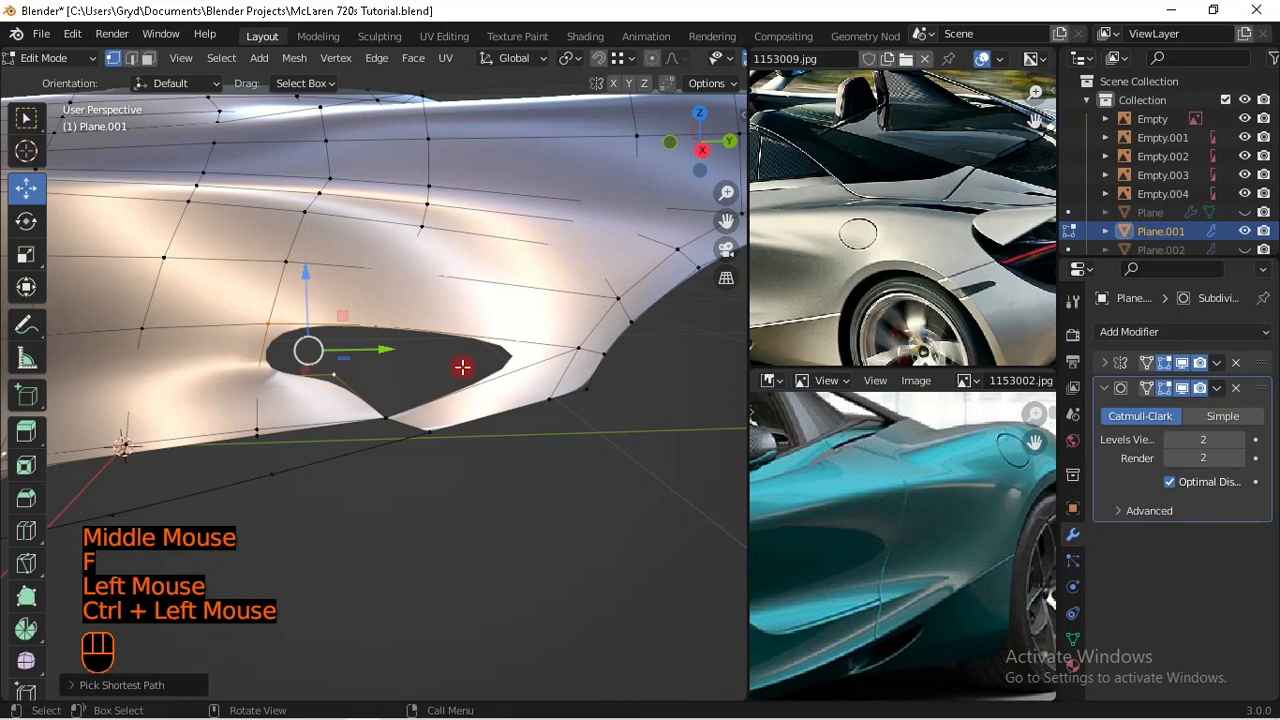
pyautogui.press('f')
pyautogui.press('z')
pyautogui.moveTo(528, 377)
pyautogui.mouseDown(button='middle')
pyautogui.moveTo(400, 420)
pyautogui.moveTo(363, 400)
pyautogui.moveTo(397, 380)
pyautogui.mouseUp(button='middle')
pyautogui.click(352, 383)
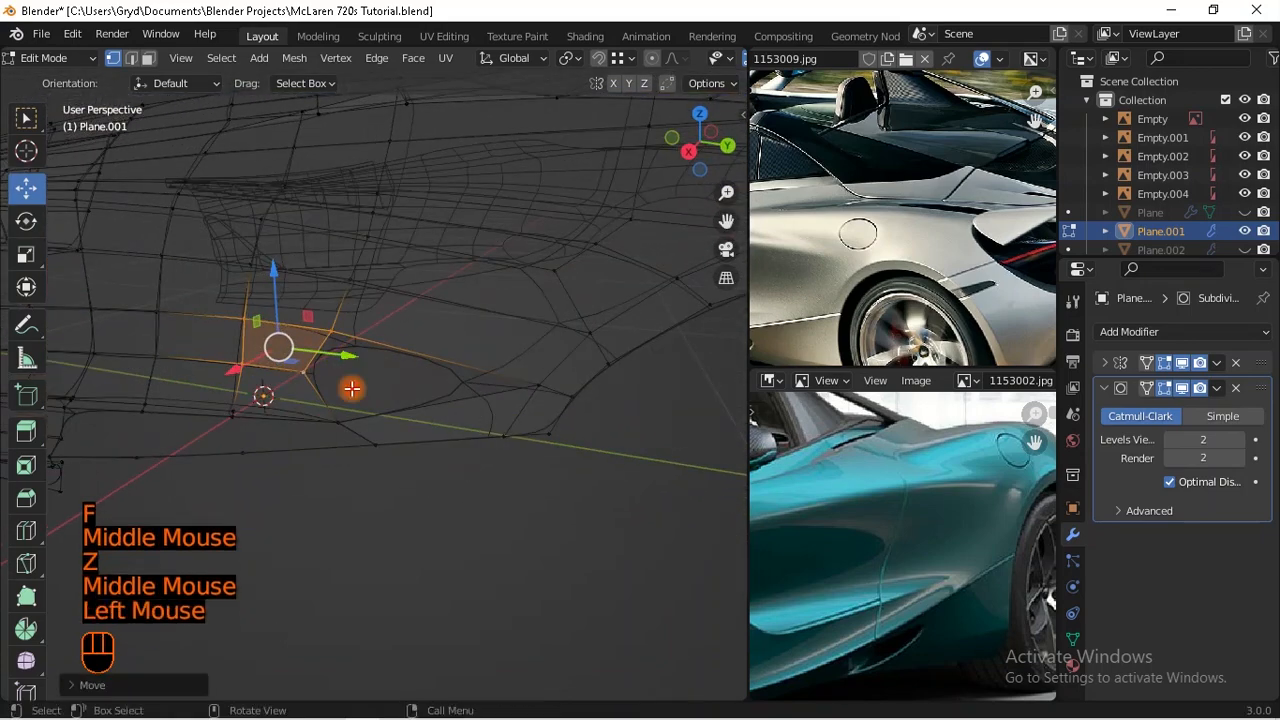
pyautogui.keyDown('ctrl'); pyautogui.keyDown('shift'); pyautogui.click(339, 398); pyautogui.keyUp('shift'); pyautogui.keyUp('ctrl')
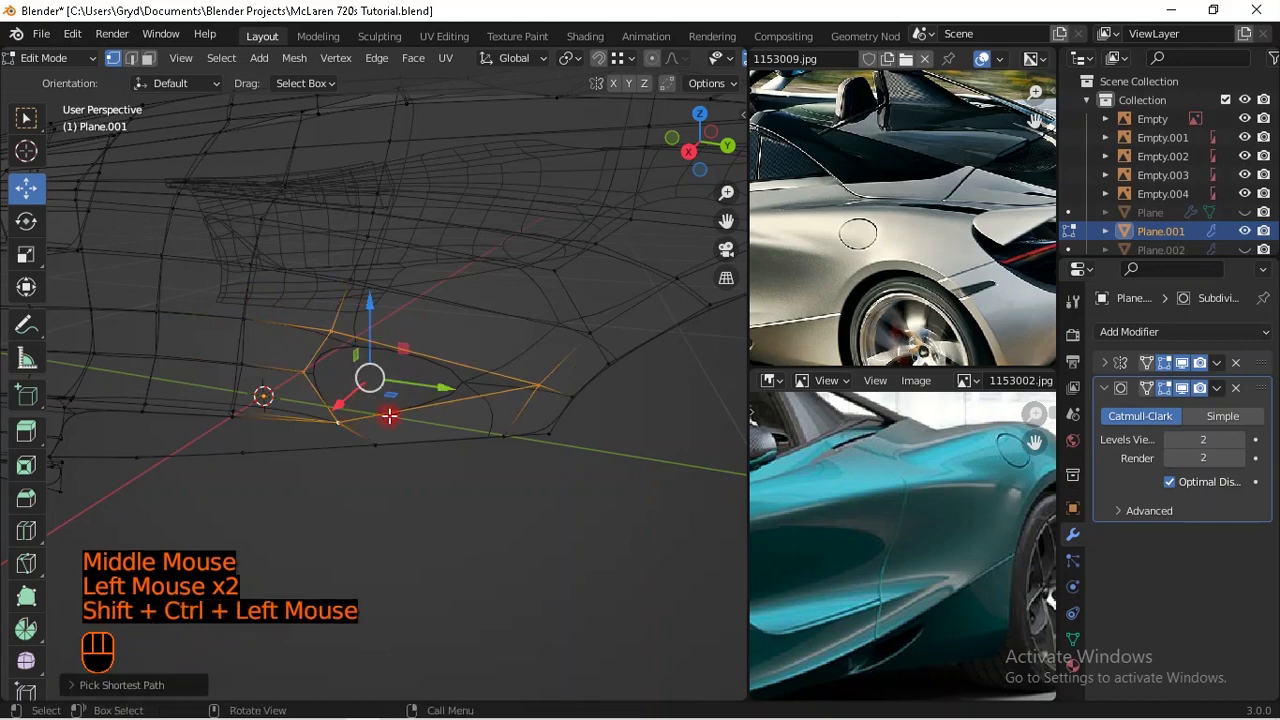
pyautogui.press('f')
# Step: Examine the closed intake surface in object mode from several angles and compare it with the teal car reference
pyautogui.press('Tab')
pyautogui.scroll(-2, 480, 440)
pyautogui.hotkey('shift', 'z')
pyautogui.moveTo(500, 449)
pyautogui.mouseDown(button='middle')
pyautogui.moveTo(480, 449)
pyautogui.moveTo(517, 486)
pyautogui.mouseUp(button='middle')
pyautogui.scroll(2, 443, 471)
pyautogui.moveTo(443, 471); pyautogui.dragTo(515, 424, button='middle')
pyautogui.scroll(-1, 531, 426)
pyautogui.keyDown('shift'); pyautogui.scroll(-1, 512, 418); pyautogui.keyUp('shift')
pyautogui.keyDown('shift'); pyautogui.moveTo(512, 418); pyautogui.dragTo(508, 424, button='middle'); pyautogui.keyUp('shift')
pyautogui.moveTo(508, 424); pyautogui.dragTo(502, 377, button='middle')
pyautogui.scroll(-2, 472, 427)
pyautogui.press('Tab')
pyautogui.scroll(1, 560, 430)
pyautogui.scroll(1, 585, 400)
pyautogui.press('Tab')
pyautogui.scroll(1, 502, 377)
pyautogui.moveTo(990, 483); pyautogui.dragTo(943, 514, button='middle')
pyautogui.scroll(-1, 440, 374)
pyautogui.moveTo(440, 374); pyautogui.dragTo(493, 383, button='middle')
# Step: Move a vertex on the newly filled area slightly in wireframe and check the resulting curvature in solid shading
pyautogui.press('Tab')
pyautogui.scroll(1, 409, 417)
pyautogui.hotkey('shift', 'z')
pyautogui.scroll(1, 463, 357)
pyautogui.moveTo(452, 355)
pyautogui.mouseDown()
pyautogui.moveTo(502, 352)
pyautogui.moveTo(468, 379)
pyautogui.moveTo(481, 387)
pyautogui.mouseUp()
pyautogui.scroll(-1, 481, 387)
pyautogui.moveTo(481, 387)
pyautogui.mouseDown(button='middle')
pyautogui.moveTo(414, 474)
pyautogui.moveTo(506, 440)
pyautogui.moveTo(420, 460)
pyautogui.moveTo(434, 403)
pyautogui.moveTo(486, 389)
pyautogui.moveTo(470, 400)
pyautogui.mouseUp(button='middle')
pyautogui.press('Tab')
pyautogui.hotkey('shift', 'z')
pyautogui.keyDown('shift'); pyautogui.moveTo(257, 477); pyautogui.dragTo(348, 457, button='middle'); pyautogui.keyUp('shift')
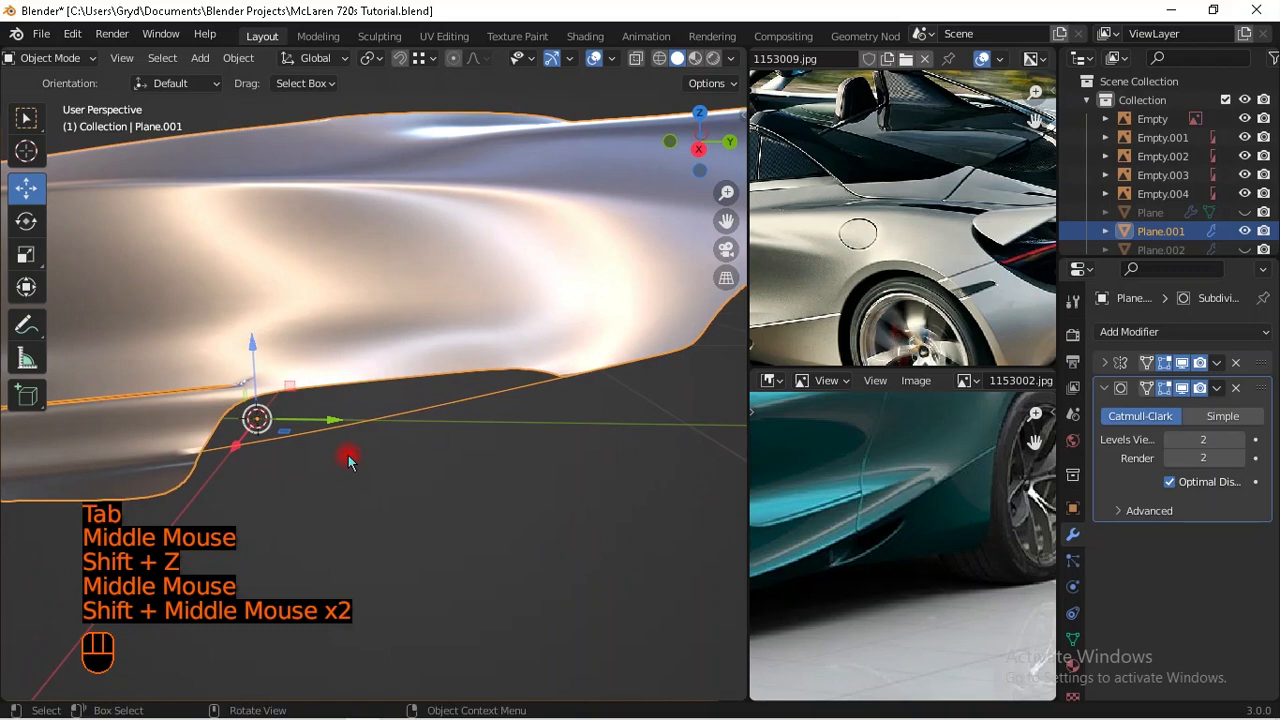
# Step: In the right side view, fill the rear part of the gap between the intake's lower edge and the lower edge chain with faces
pyautogui.press('KP_3')
pyautogui.press('Tab')
pyautogui.scroll(2, 530, 389)
pyautogui.keyDown('shift'); pyautogui.moveTo(530, 389); pyautogui.dragTo(563, 395, button='middle'); pyautogui.keyUp('shift')
pyautogui.click(575, 345)
pyautogui.keyDown('ctrl'); pyautogui.click(473, 356); pyautogui.keyUp('ctrl')
pyautogui.scroll(-2, 489, 403)
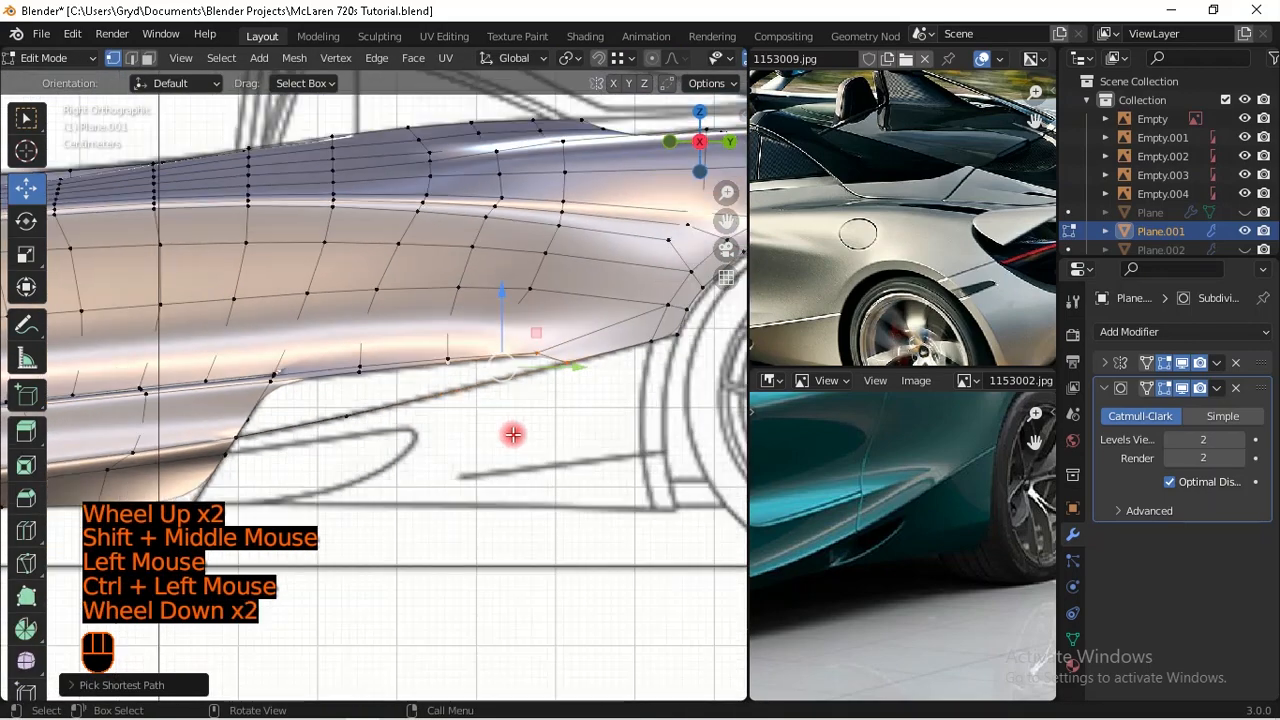
pyautogui.press('f')
pyautogui.keyDown('ctrl'); pyautogui.click(511, 426); pyautogui.keyUp('ctrl')
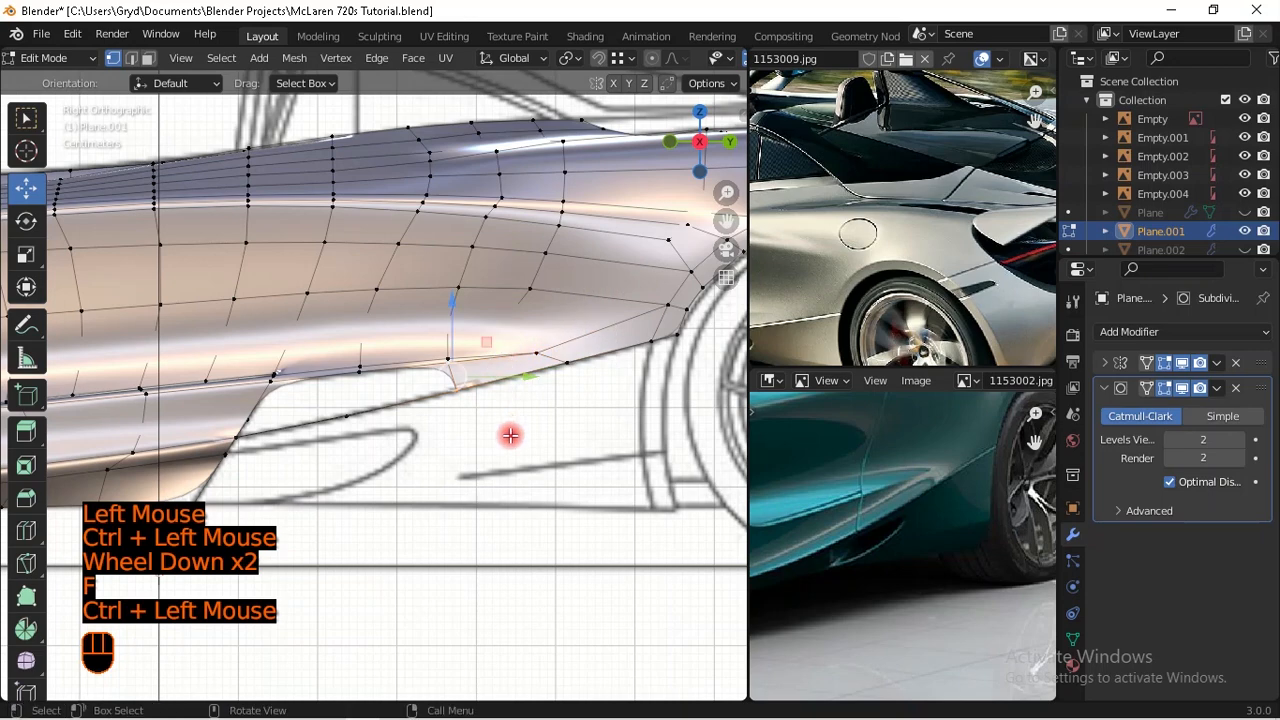
pyautogui.press('f')
pyautogui.press('f')
pyautogui.hotkey('ctrl', 'z')
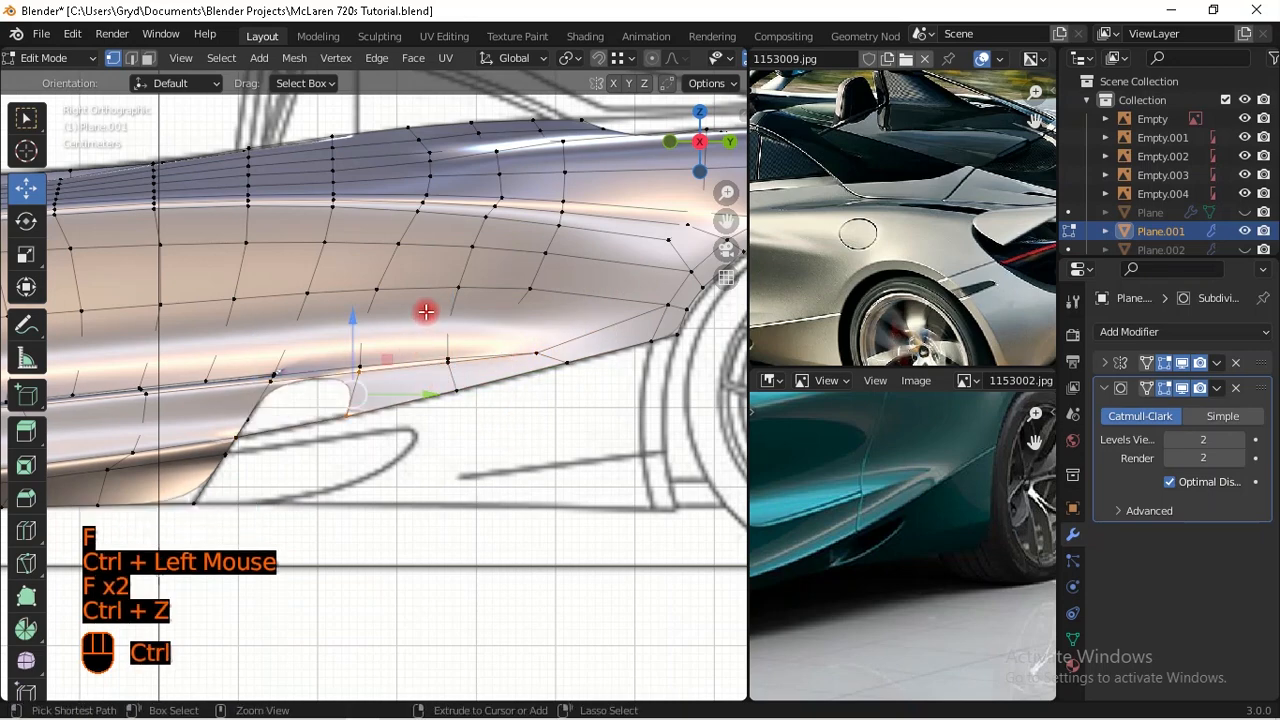
# Step: Close the front end of the gap between the intake's lower edge and the lower edge chain with a face
pyautogui.scroll(2, 300, 386)
pyautogui.keyDown('shift'); pyautogui.click(215, 402); pyautogui.keyUp('shift')
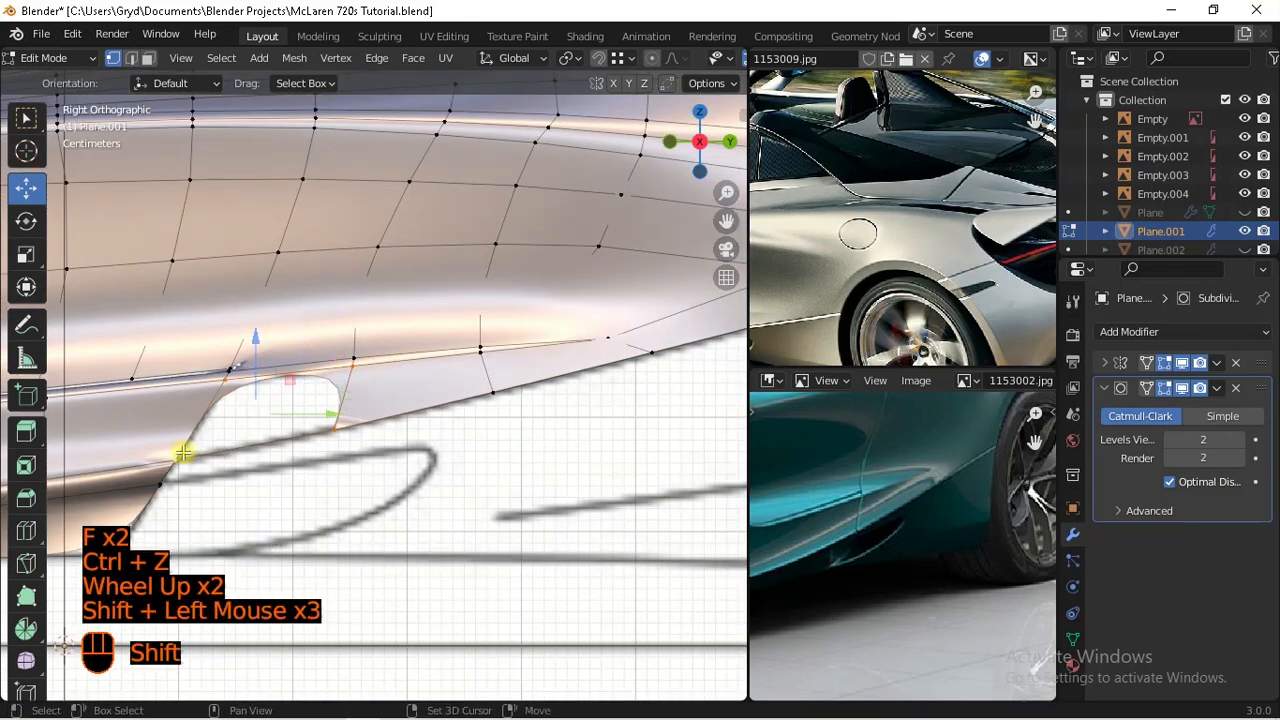
pyautogui.press('f')
# Step: Add a centred lengthwise loop cut through the new lower strip of faces
pyautogui.scroll(-1, 330, 478)
pyautogui.moveTo(343, 480); pyautogui.dragTo(371, 431, button='middle')
pyautogui.hotkey('ctrl', 'r')
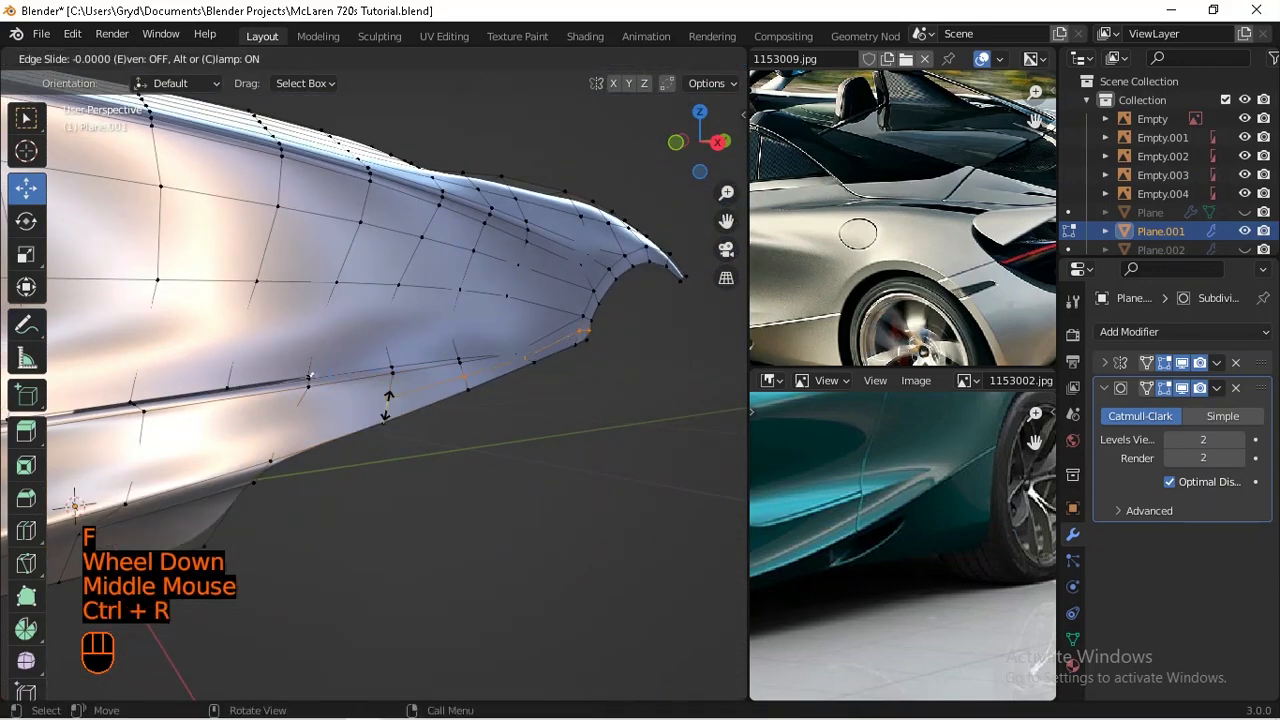
pyautogui.rightClick(387, 405)
# Step: Move a vertex of the new loop cut along the X axis to shape the strip's cross-section
pyautogui.scroll(1, 387, 405)
pyautogui.moveTo(565, 355); pyautogui.dragTo(545, 381, button='middle')
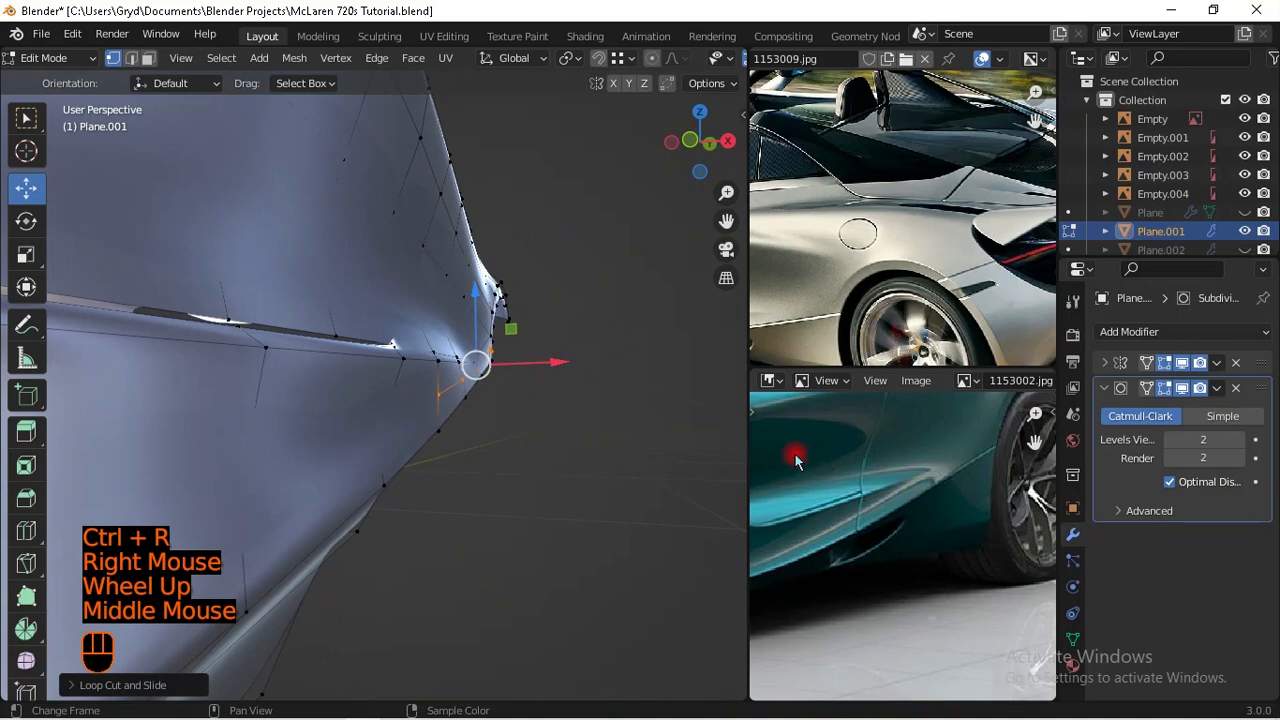
pyautogui.hotkey('shift', 'z')
pyautogui.scroll(1, 480, 386)
pyautogui.click(470, 386)
pyautogui.moveTo(531, 389); pyautogui.dragTo(572, 395, button='middle')
pyautogui.moveTo(527, 391); pyautogui.dragTo(511, 398)
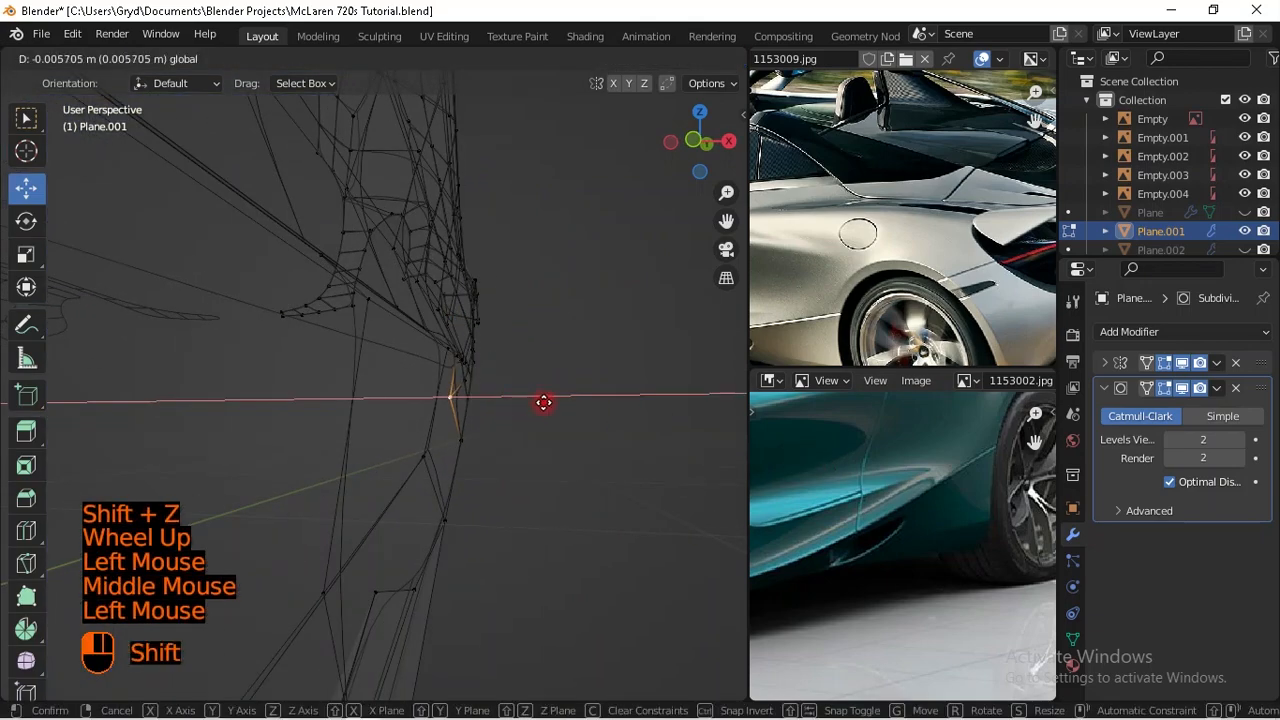
pyautogui.click(565, 404)
pyautogui.moveTo(565, 404); pyautogui.dragTo(328, 410, button='middle')
pyautogui.moveTo(328, 410)
pyautogui.mouseDown()
pyautogui.moveTo(314, 405)
pyautogui.moveTo(347, 427)
pyautogui.mouseUp()
# Step: Move the adjacent loop-cut vertex near the wheel arch slightly along the X axis
pyautogui.keyDown('shift'); pyautogui.moveTo(449, 520); pyautogui.dragTo(394, 451, button='middle'); pyautogui.keyUp('shift')
pyautogui.click(337, 457)
pyautogui.moveTo(337, 457); pyautogui.dragTo(346, 470)
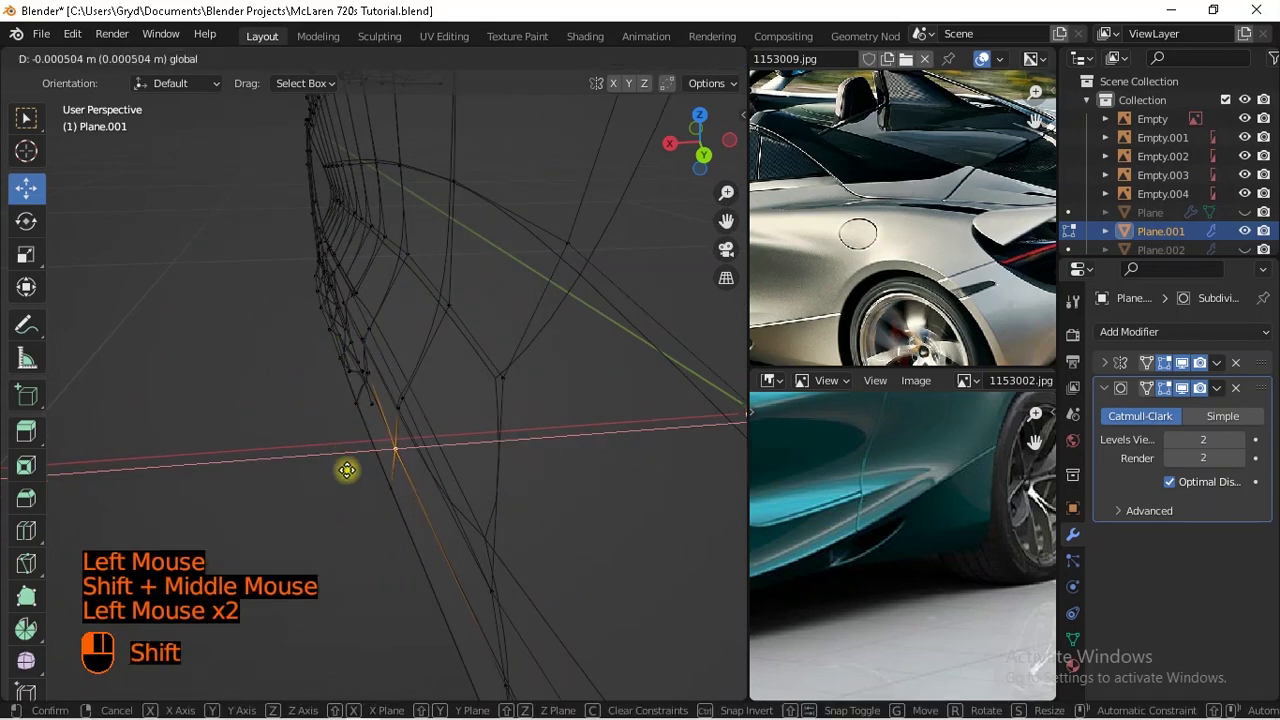
pyautogui.moveTo(406, 505); pyautogui.dragTo(408, 508)
pyautogui.keyDown('shift'); pyautogui.moveTo(486, 603); pyautogui.dragTo(415, 485, button='middle'); pyautogui.keyUp('shift')
pyautogui.scroll(-1, 445, 517)
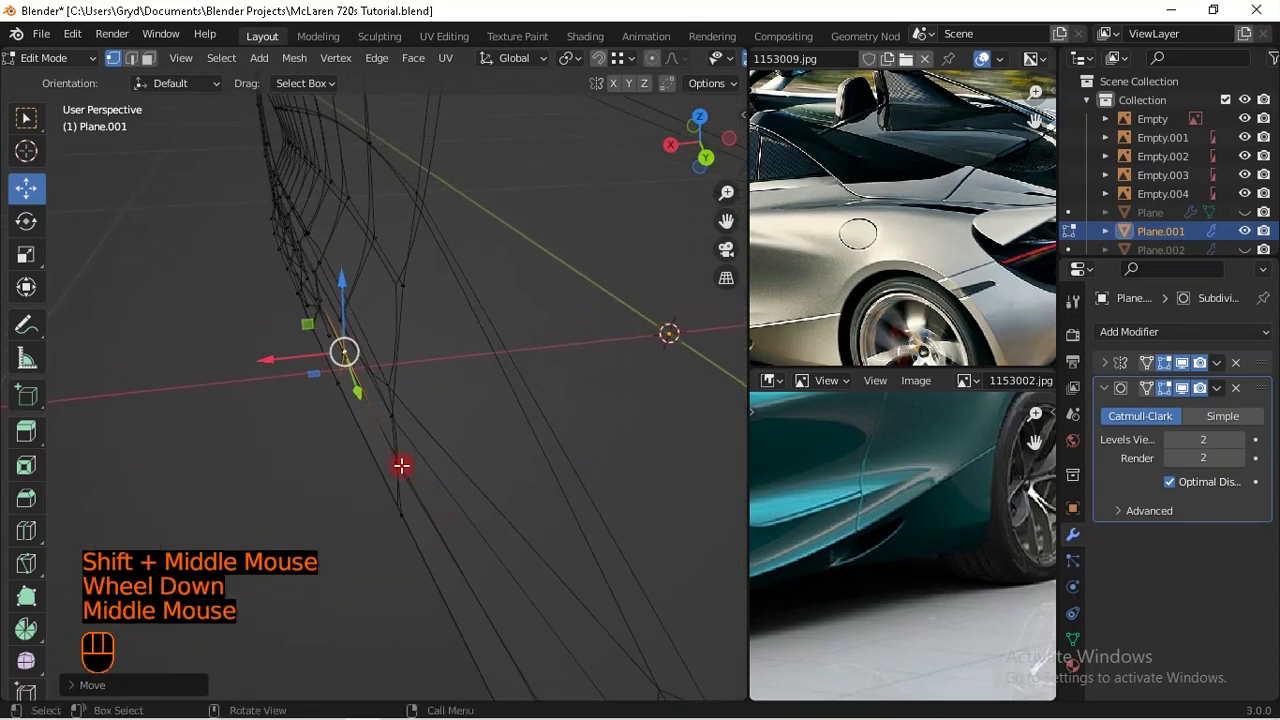
# Step: Check the strip's next vertex and its shading against the silver car side reference
pyautogui.click(400, 463)
pyautogui.moveTo(844, 320); pyautogui.dragTo(880, 314, button='middle')
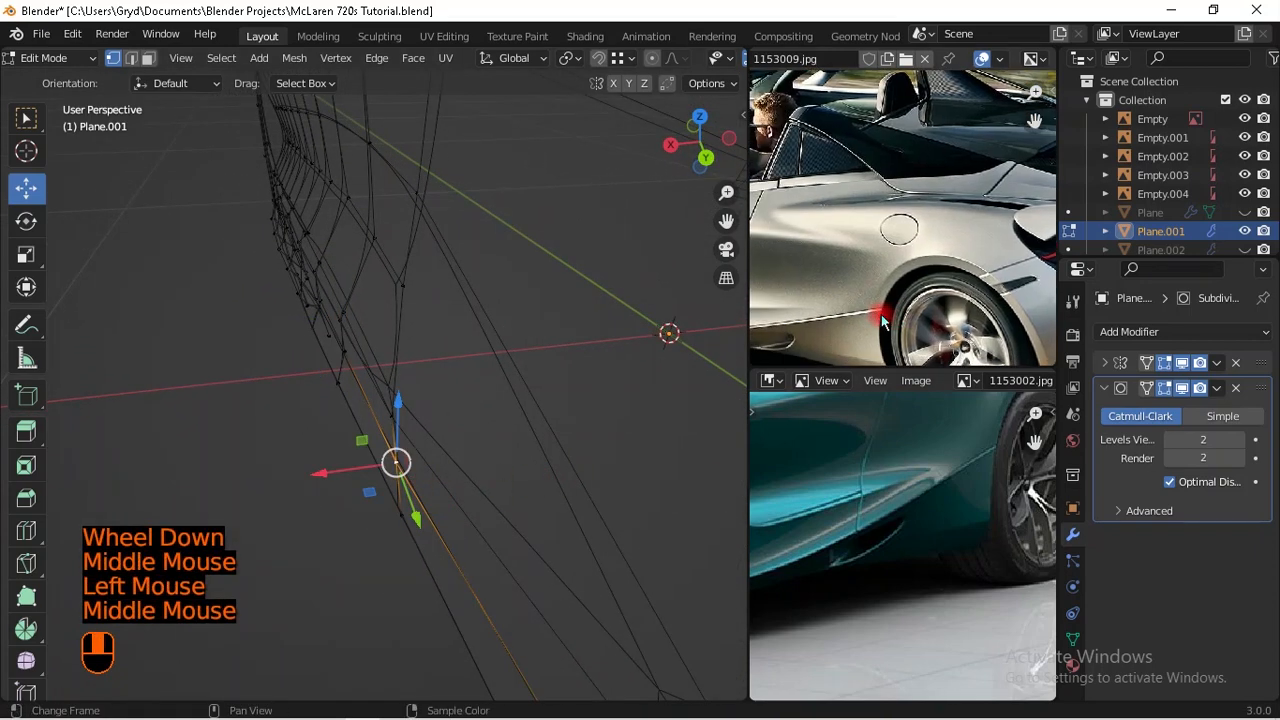
pyautogui.moveTo(600, 430); pyautogui.dragTo(551, 414, button='middle')
pyautogui.moveTo(551, 414)
pyautogui.mouseDown(button='middle')
pyautogui.moveTo(526, 331)
pyautogui.moveTo(614, 363)
pyautogui.moveTo(537, 408)
pyautogui.moveTo(466, 426)
pyautogui.mouseUp(button='middle')
pyautogui.hotkey('shift', 'z')
pyautogui.scroll(-1, 614, 350)
pyautogui.scroll(-1, 537, 408)
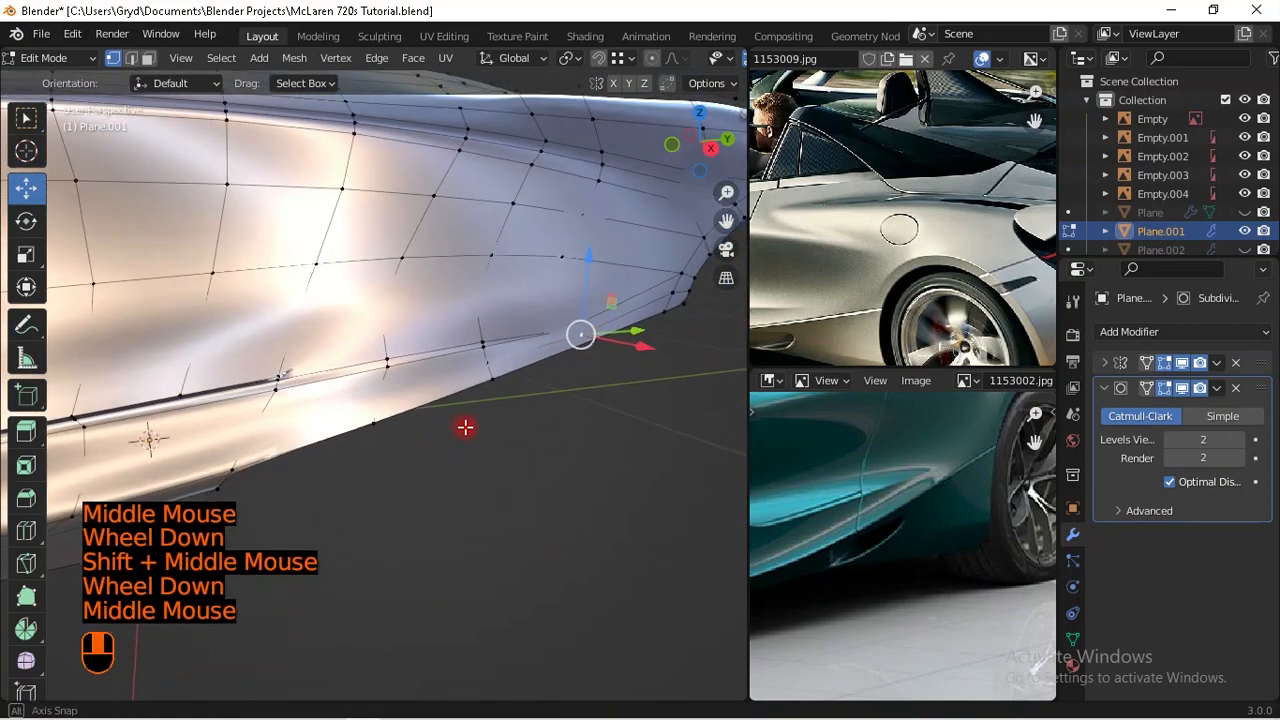
# Step: Connect the front and rear ends of the strip's middle loop with an edge across the remaining face
pyautogui.keyDown('shift'); pyautogui.moveTo(234, 449); pyautogui.dragTo(380, 420, button='middle'); pyautogui.keyUp('shift')
pyautogui.hotkey('shift', 'z')
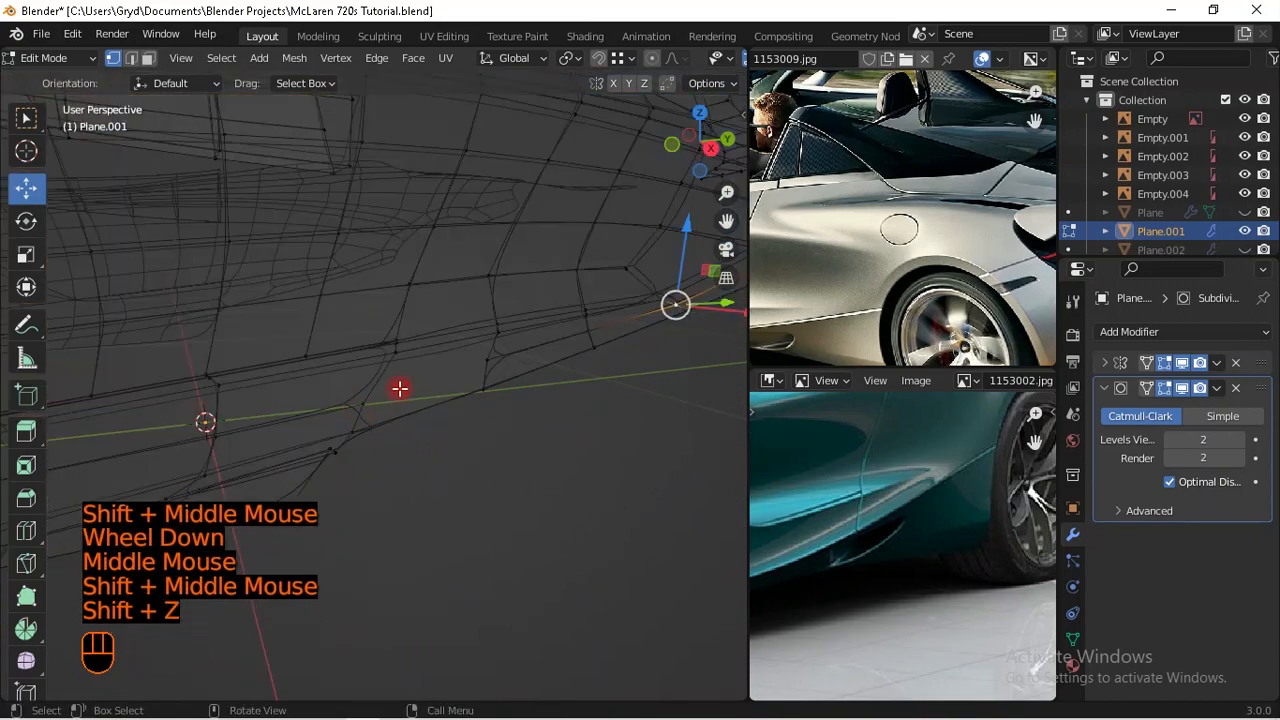
pyautogui.click(392, 392)
pyautogui.keyDown('shift'); pyautogui.click(469, 372); pyautogui.keyUp('shift')
pyautogui.moveTo(469, 397); pyautogui.dragTo(433, 443, button='middle')
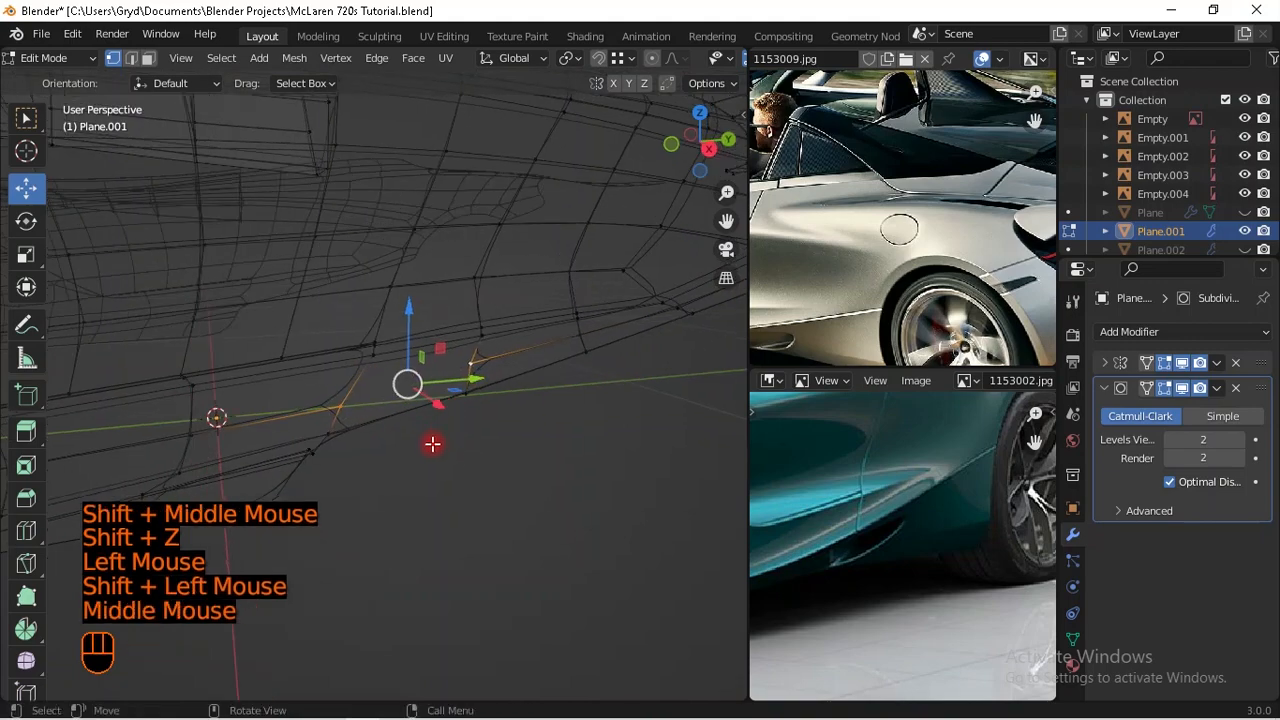
pyautogui.moveTo(530, 444); pyautogui.dragTo(586, 417, button='middle')
# Step: In the right side view, slide the middle vertex of the connected edge along the strip
pyautogui.press('KP_3')
pyautogui.scroll(1, 414, 349)
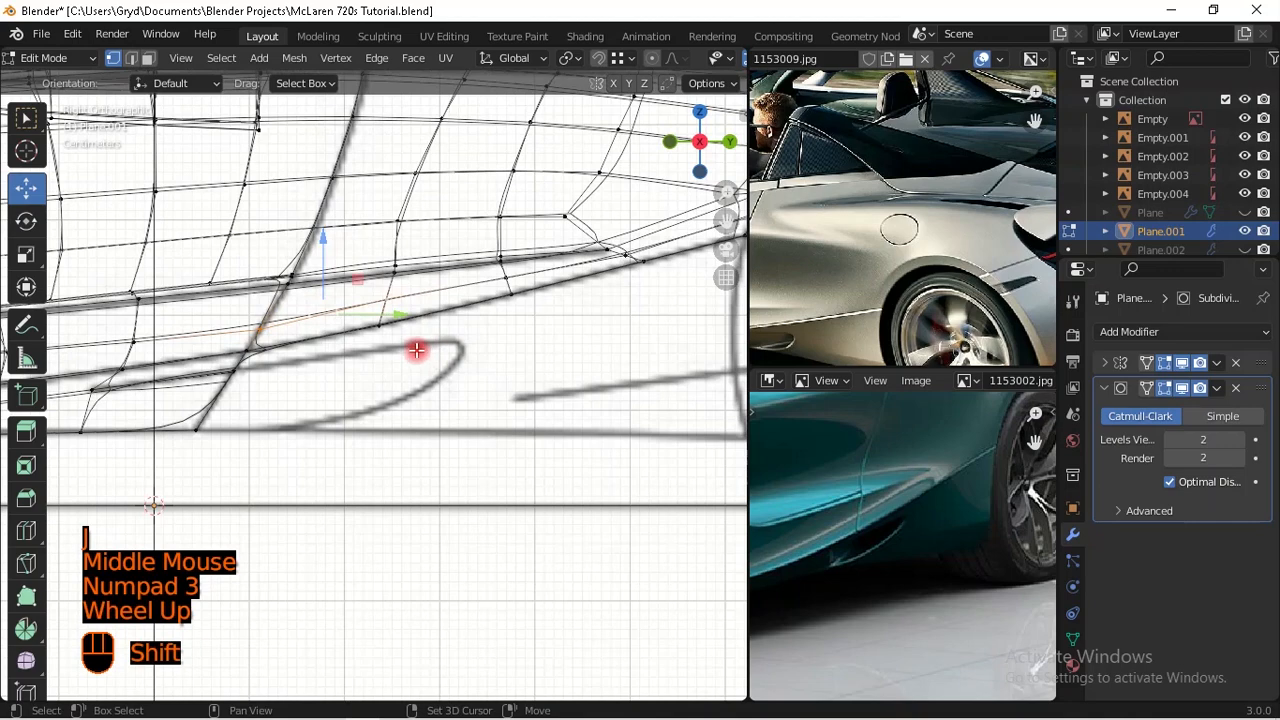
pyautogui.keyDown('shift'); pyautogui.moveTo(414, 349); pyautogui.dragTo(413, 449, button='middle'); pyautogui.keyUp('shift')
pyautogui.scroll(2, 413, 449)
pyautogui.click(531, 328)
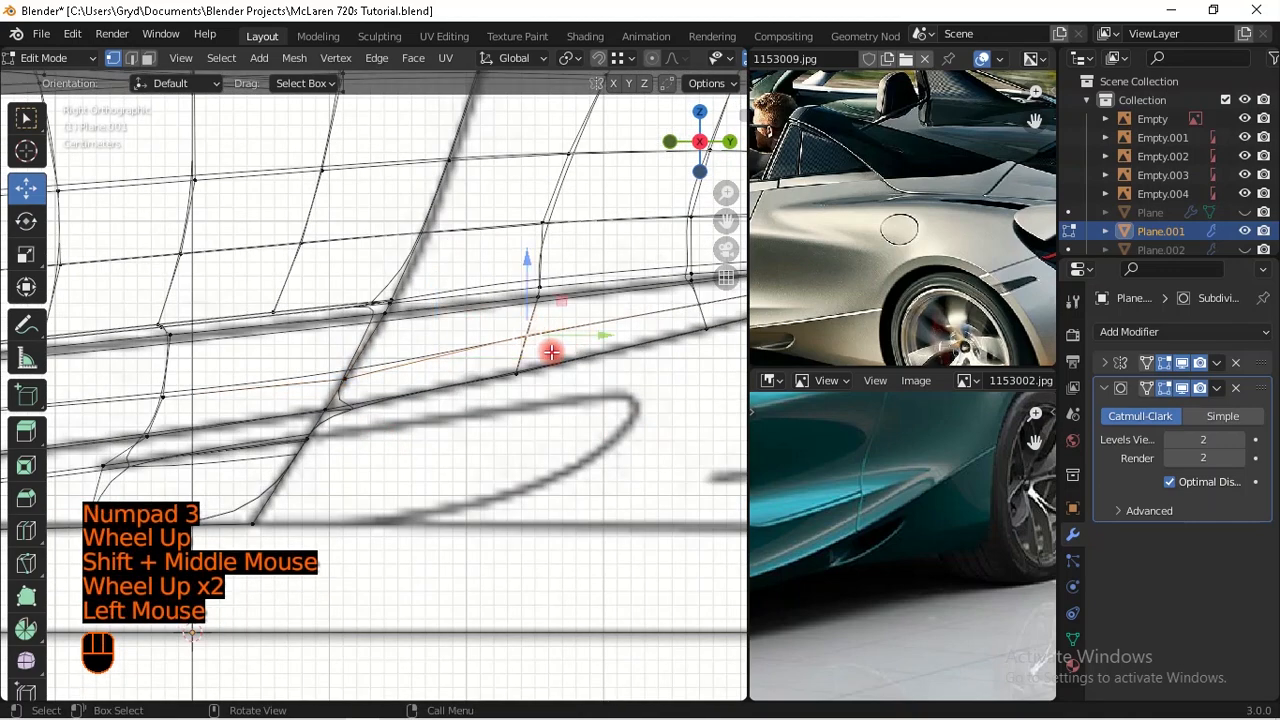
pyautogui.press('g')
pyautogui.press('g')
pyautogui.keyDown('shift'); pyautogui.click(586, 366); pyautogui.keyUp('shift')
# Step: Slide the next rearward vertex of the strip's middle loop along its edge to even out the spacing
pyautogui.scroll(-1, 517, 403)
pyautogui.moveTo(586, 366)
pyautogui.keyDown('shift'); pyautogui.mouseDown(button='middle')
pyautogui.moveTo(530, 395)
pyautogui.moveTo(654, 417)
pyautogui.moveTo(511, 403)
pyautogui.moveTo(609, 394)
pyautogui.moveTo(654, 366)
pyautogui.mouseUp(button='middle'); pyautogui.keyUp('shift')
pyautogui.hotkey('shift', 'z')
pyautogui.hotkey('shift', 'z')
pyautogui.moveTo(666, 337)
pyautogui.mouseDown()
pyautogui.moveTo(655, 337)
pyautogui.moveTo(687, 343)
pyautogui.mouseUp()
pyautogui.moveTo(687, 343); pyautogui.dragTo(575, 357, button='middle')
pyautogui.scroll(2, 534, 396)
pyautogui.press('g')
pyautogui.press('g')
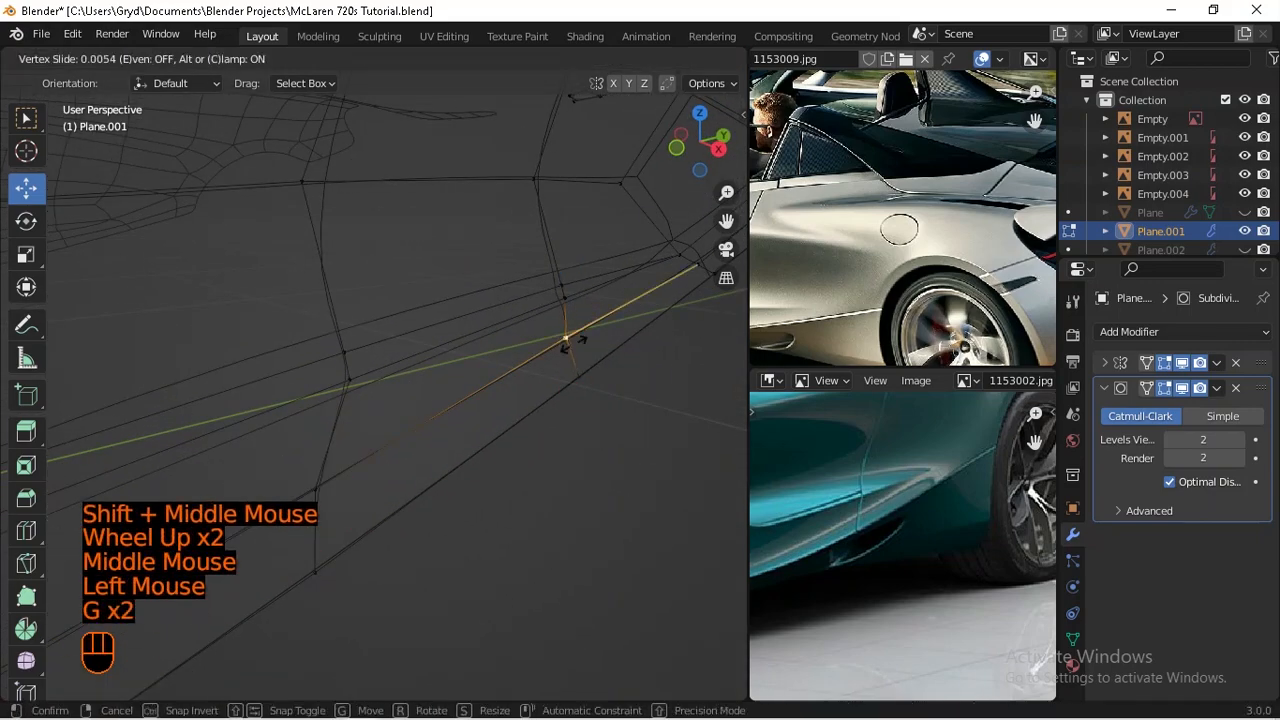
pyautogui.keyDown('shift'); pyautogui.click(585, 395); pyautogui.keyUp('shift')
# Step: Move the slid vertex slightly along the X axis to follow the strip's curvature
pyautogui.moveTo(586, 400); pyautogui.dragTo(728, 358, button='middle')
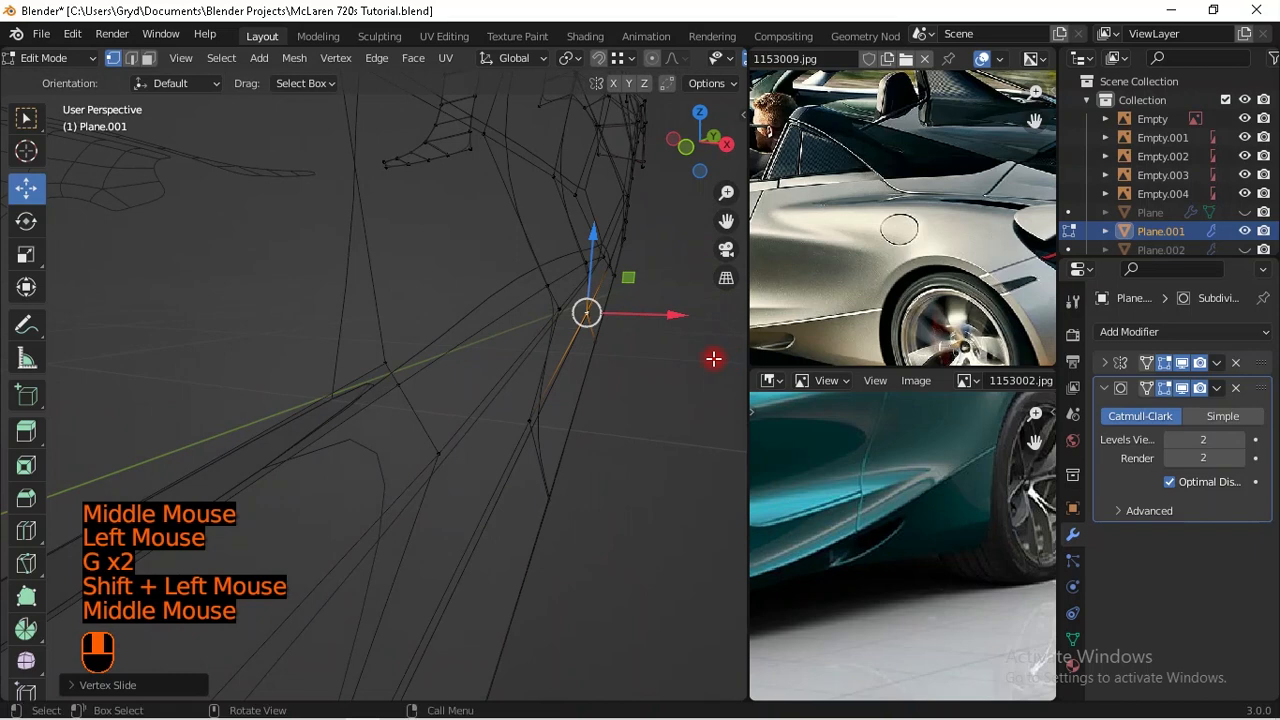
pyautogui.moveTo(670, 323); pyautogui.dragTo(676, 329)
pyautogui.scroll(-1, 603, 443)
pyautogui.keyDown('shift'); pyautogui.moveTo(603, 443); pyautogui.dragTo(567, 406, button='middle'); pyautogui.keyUp('shift')
pyautogui.scroll(-1, 567, 406)
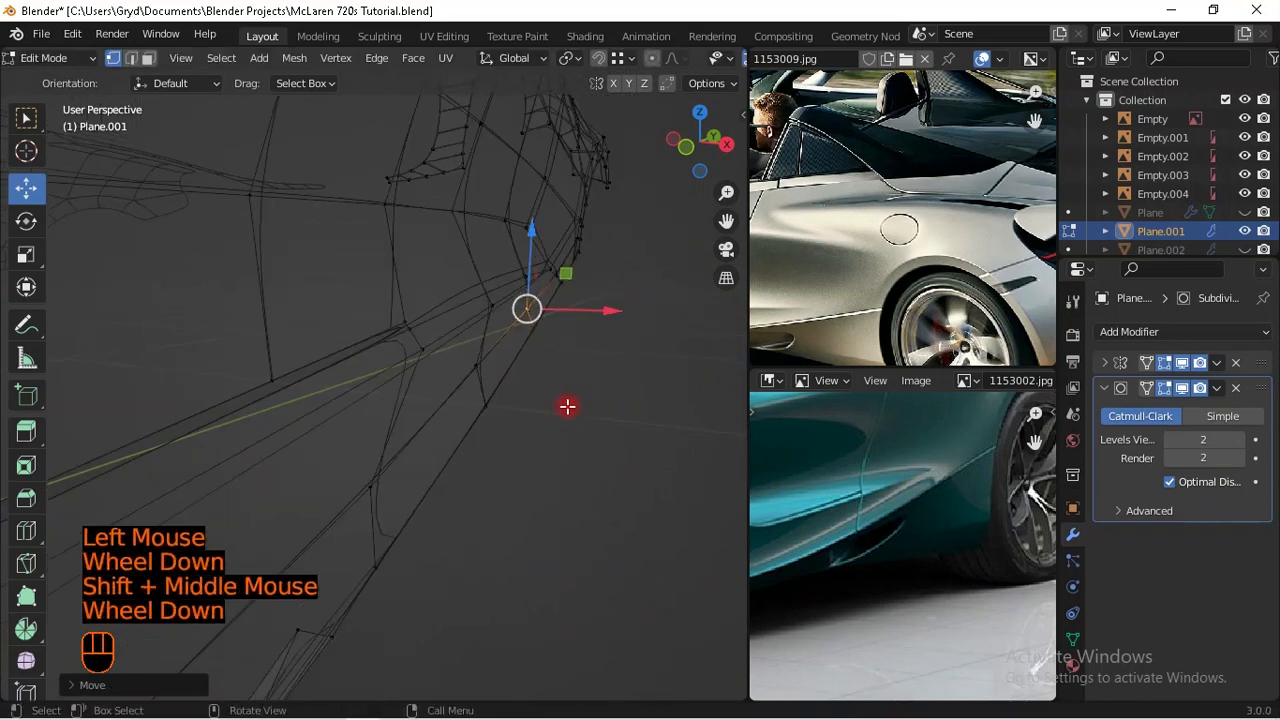
# Step: Examine the lower strip's topology and shading in object mode, in wireframe and in solid view
pyautogui.click(487, 402)
pyautogui.scroll(-1, 497, 434)
pyautogui.click(455, 378)
pyautogui.scroll(-1, 428, 437)
pyautogui.scroll(2, 459, 414)
pyautogui.moveTo(459, 414); pyautogui.dragTo(580, 411, button='middle')
pyautogui.press('Tab')
pyautogui.scroll(-1, 556, 428)
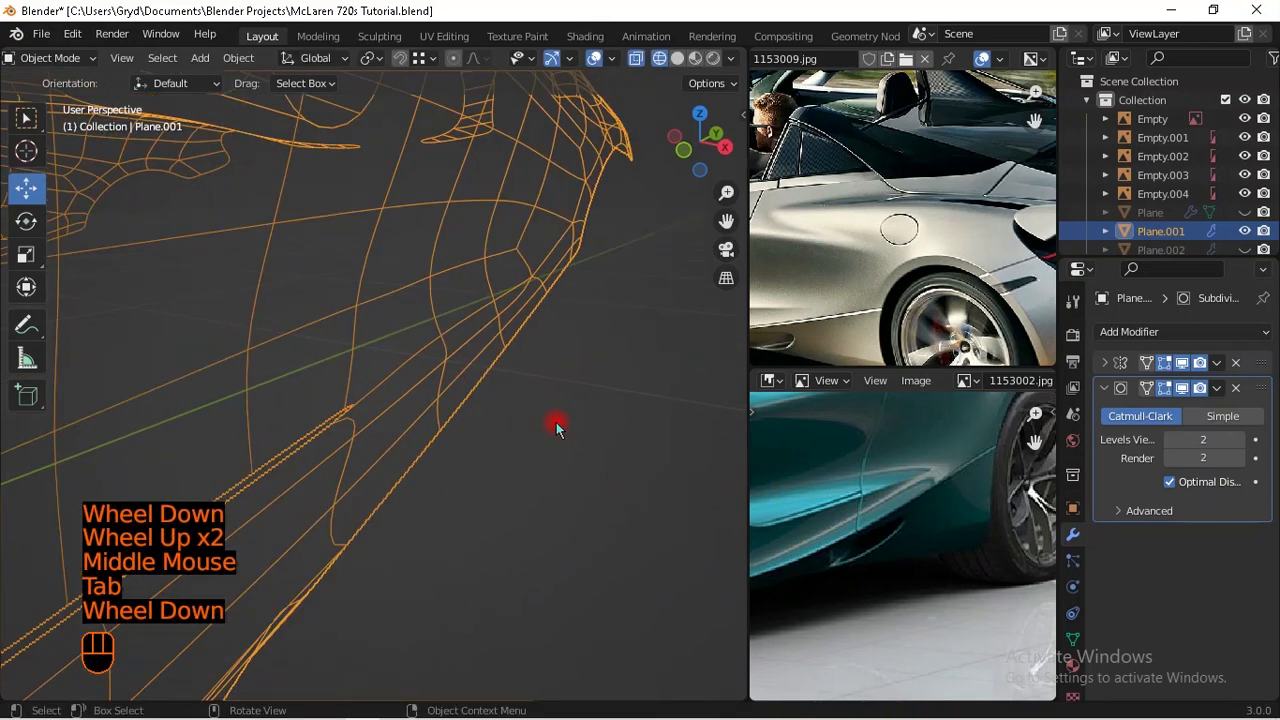
pyautogui.scroll(-1, 556, 428)
pyautogui.hotkey('shift', 'z')
pyautogui.moveTo(514, 440)
pyautogui.mouseDown(button='middle')
pyautogui.moveTo(445, 455)
pyautogui.moveTo(423, 437)
pyautogui.moveTo(489, 457)
pyautogui.mouseUp(button='middle')
pyautogui.click(470, 449)
pyautogui.scroll(-1, 509, 446)
pyautogui.scroll(2, 488, 457)
pyautogui.keyDown('shift'); pyautogui.moveTo(399, 405); pyautogui.dragTo(466, 423, button='middle'); pyautogui.keyUp('shift')
pyautogui.press('Tab')
pyautogui.press('Tab')
pyautogui.scroll(1, 340, 420)
pyautogui.scroll(1, 332, 414)
# Step: Examine the lower strip's edge flow in wireframe edit mode, then its shading in solid object mode
pyautogui.press('Tab')
pyautogui.scroll(1, 332, 414)
pyautogui.moveTo(332, 414)
pyautogui.keyDown('shift'); pyautogui.mouseDown(button='middle')
pyautogui.moveTo(380, 408)
pyautogui.moveTo(314, 431)
pyautogui.mouseUp(button='middle'); pyautogui.keyUp('shift')
pyautogui.hotkey('shift', 'z')
pyautogui.scroll(1, 312, 445)
pyautogui.scroll(-1, 310, 461)
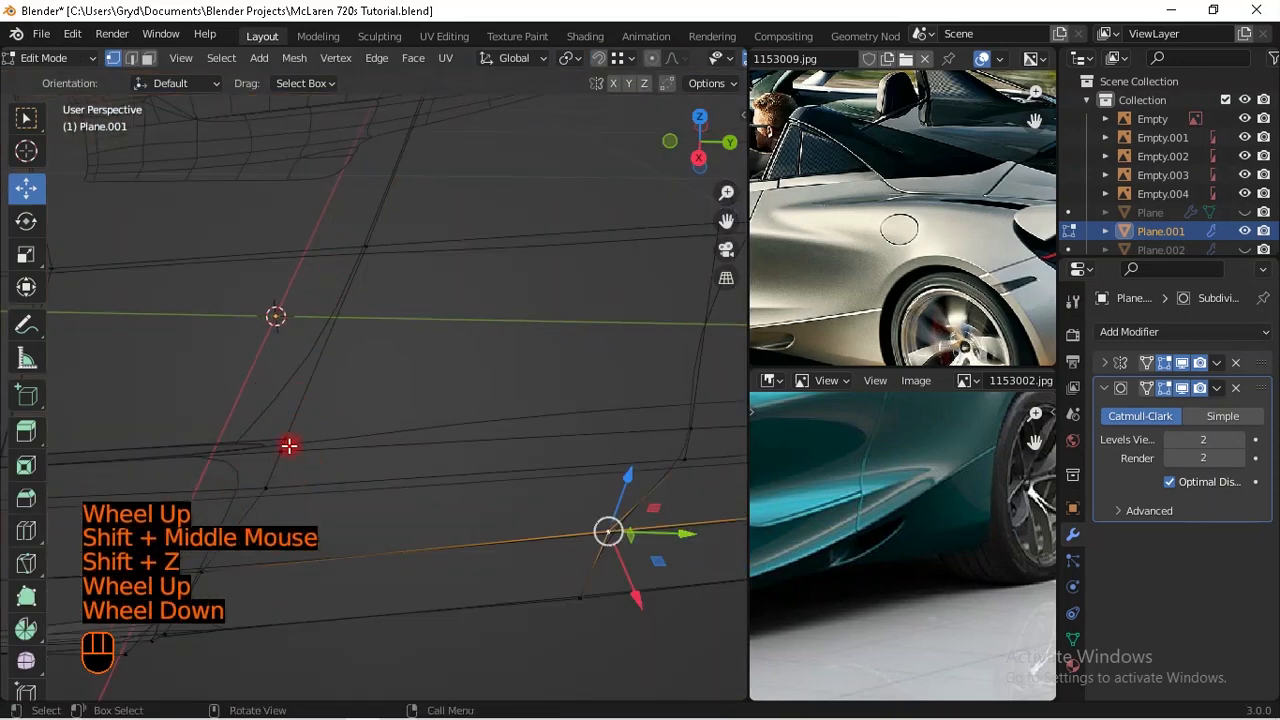
pyautogui.scroll(-2, 353, 446)
pyautogui.keyDown('shift'); pyautogui.moveTo(353, 446); pyautogui.dragTo(397, 392, button='middle'); pyautogui.keyUp('shift')
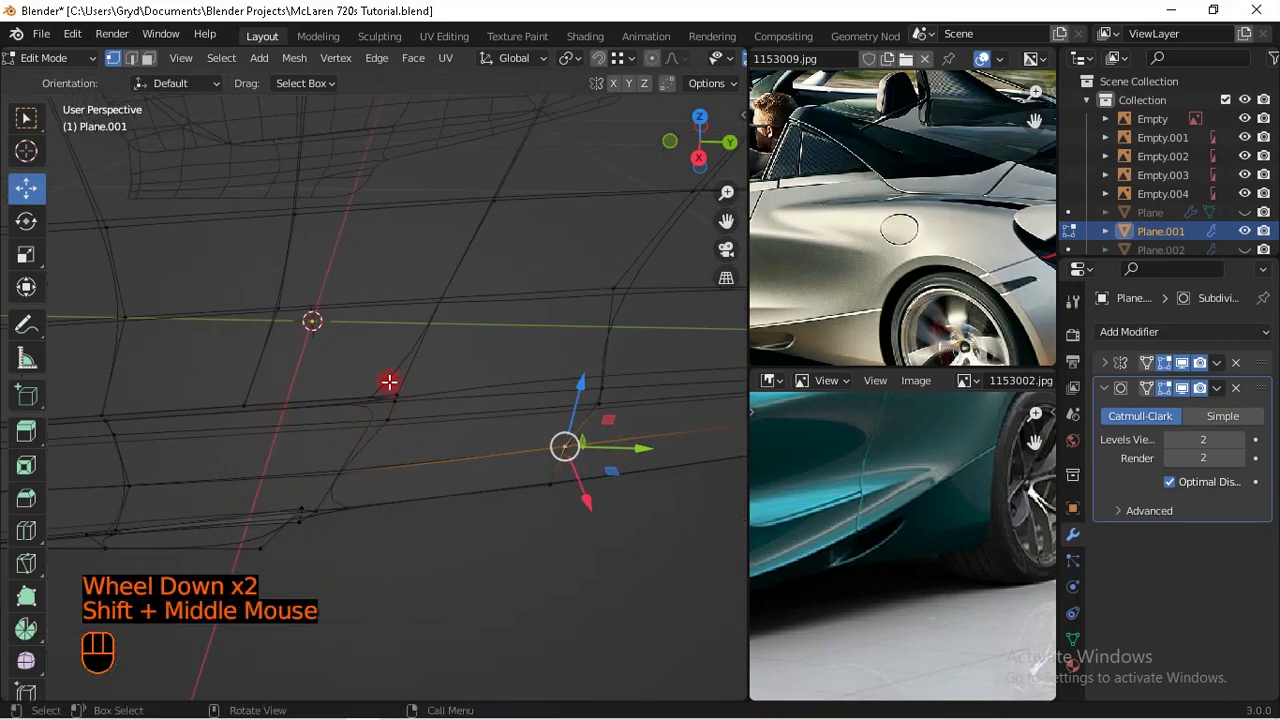
pyautogui.scroll(-1, 406, 425)
pyautogui.keyDown('shift'); pyautogui.moveTo(406, 425); pyautogui.dragTo(537, 430, button='middle'); pyautogui.keyUp('shift')
pyautogui.press('Tab')
pyautogui.scroll(-1, 503, 431)
pyautogui.hotkey('shift', 'z')
pyautogui.moveTo(631, 297)
pyautogui.keyDown('shift'); pyautogui.mouseDown(button='middle')
pyautogui.moveTo(480, 420)
pyautogui.moveTo(523, 391)
pyautogui.moveTo(443, 424)
pyautogui.moveTo(414, 466)
pyautogui.moveTo(423, 534)
pyautogui.moveTo(464, 546)
pyautogui.mouseUp(button='middle'); pyautogui.keyUp('shift')
pyautogui.scroll(-2, 480, 420)
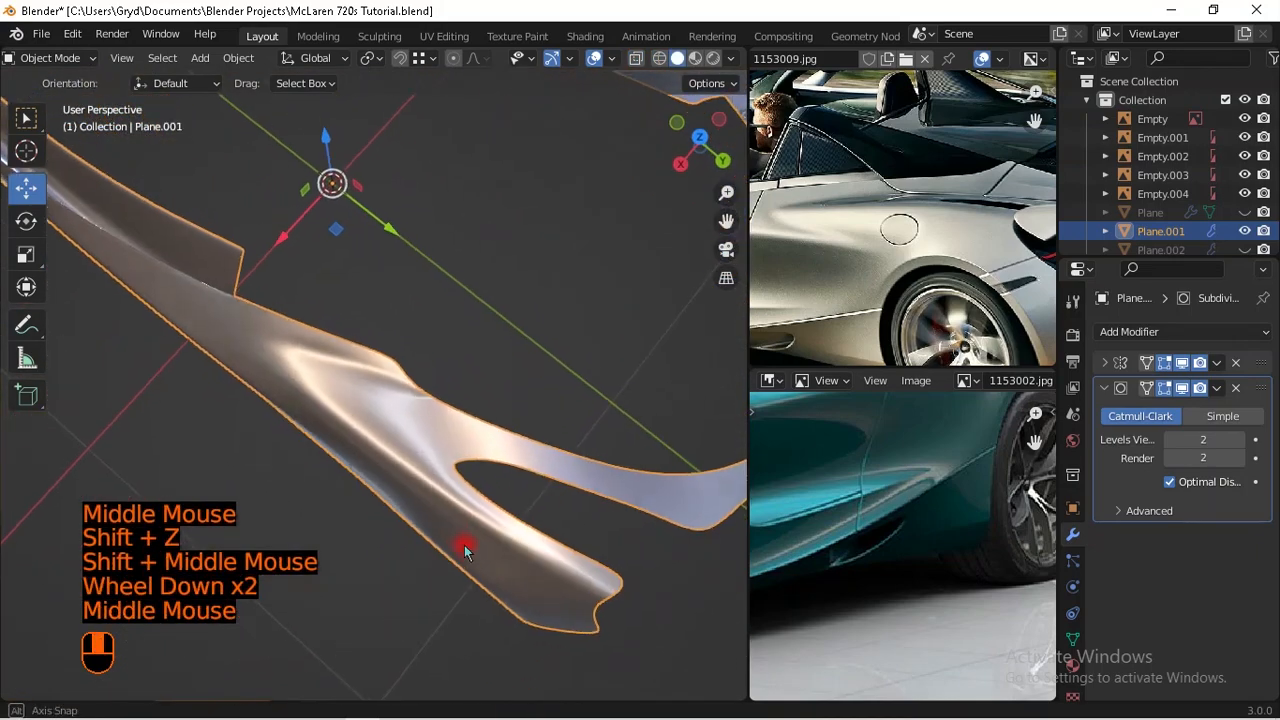
# Step: Examine the fender's topology around the opening between its rear arms and the surface shading towards the tail
pyautogui.scroll(1, 464, 545)
pyautogui.moveTo(431, 497); pyautogui.dragTo(509, 434, button='middle')
pyautogui.press('Tab')
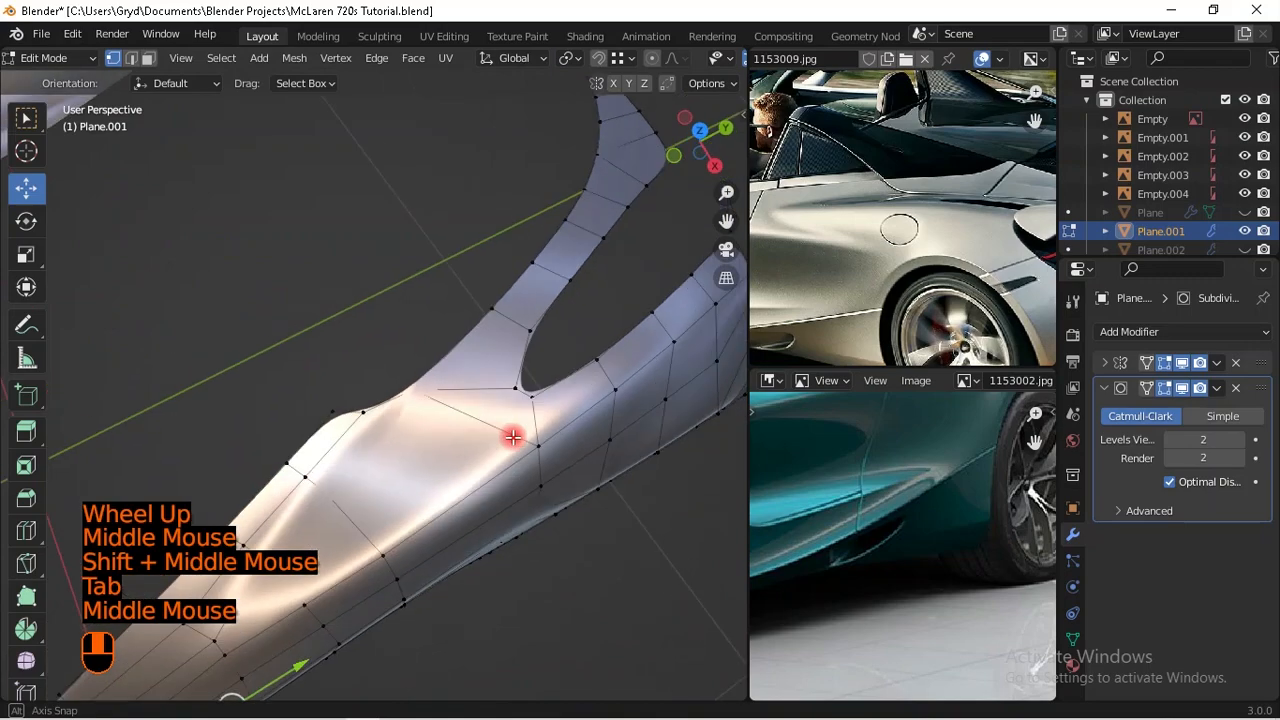
pyautogui.scroll(1, 489, 432)
pyautogui.hotkey('shift', 'z')
pyautogui.scroll(1, 473, 343)
pyautogui.scroll(1, 454, 400)
pyautogui.moveTo(454, 400); pyautogui.dragTo(426, 391, button='middle')
pyautogui.scroll(-2, 449, 420)
pyautogui.scroll(1, 425, 417)
pyautogui.scroll(-2, 425, 417)
pyautogui.hotkey('shift', 'z')
pyautogui.press('Tab')
pyautogui.moveTo(480, 409)
pyautogui.mouseDown(button='middle')
pyautogui.moveTo(529, 474)
pyautogui.moveTo(495, 388)
pyautogui.mouseUp(button='middle')
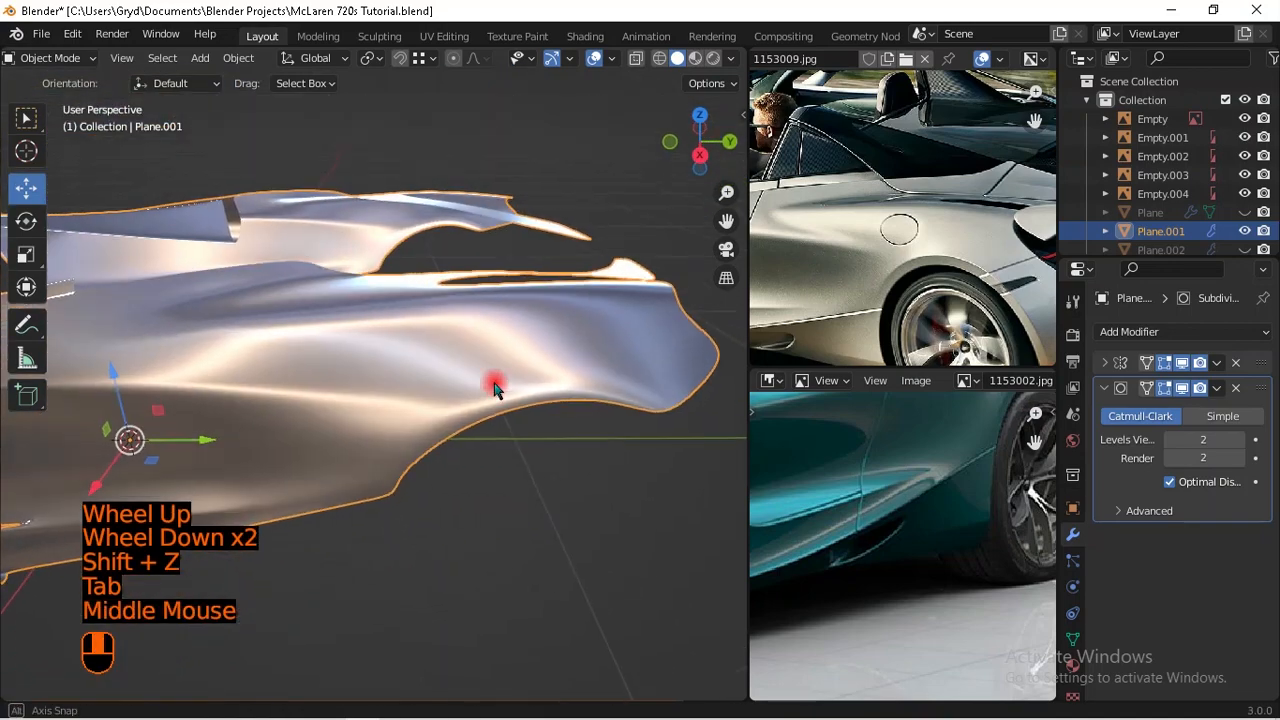
pyautogui.scroll(-1, 497, 451)
pyautogui.moveTo(497, 451)
pyautogui.keyDown('shift'); pyautogui.mouseDown(button='middle')
pyautogui.moveTo(551, 431)
pyautogui.moveTo(497, 457)
pyautogui.mouseUp(button='middle'); pyautogui.keyUp('shift')
pyautogui.scroll(1, 497, 457)
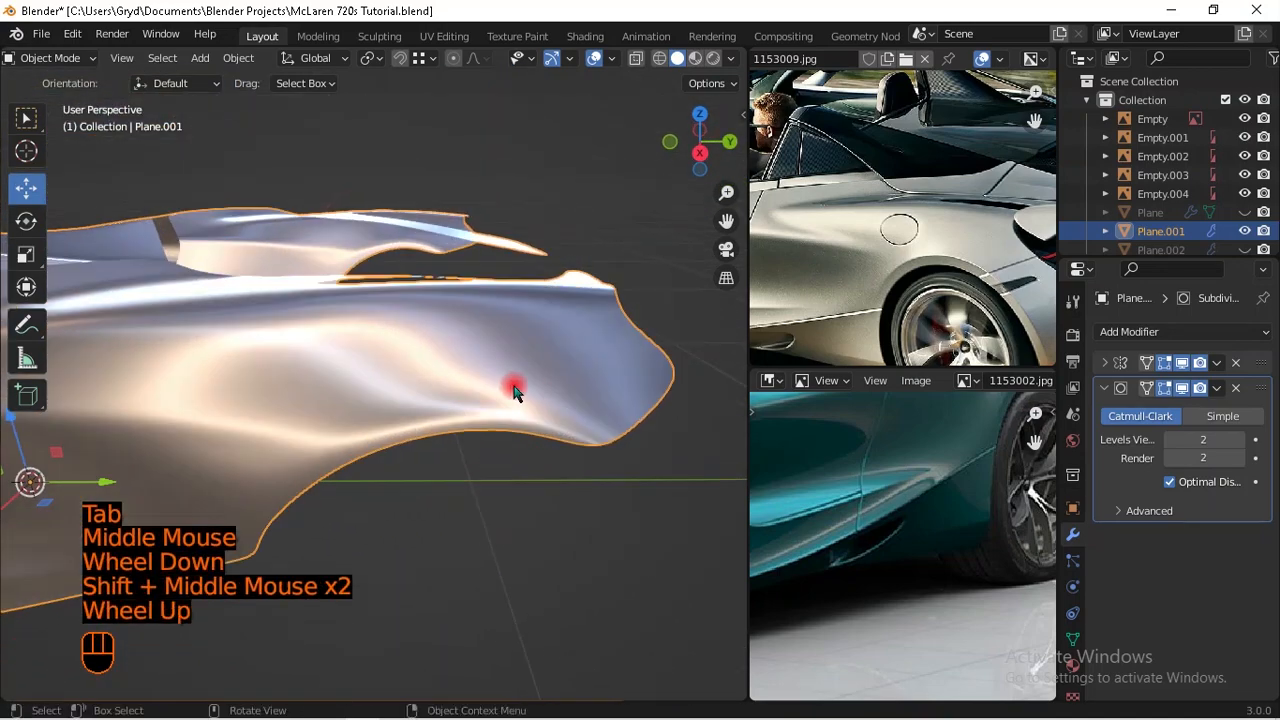
# Step: In the right side view, move the two vertices of the edge near the wheel arch's lower front corner slightly forward and down
pyautogui.press('KP_3')
pyautogui.scroll(1, 508, 386)
pyautogui.keyDown('shift'); pyautogui.moveTo(508, 386); pyautogui.dragTo(511, 334, button='middle'); pyautogui.keyUp('shift')
pyautogui.press('Tab')
pyautogui.keyDown('shift'); pyautogui.moveTo(331, 463); pyautogui.dragTo(565, 348, button='middle'); pyautogui.keyUp('shift')
pyautogui.scroll(3, 440, 408)
pyautogui.scroll(-3, 449, 423)
pyautogui.keyDown('shift'); pyautogui.moveTo(401, 379); pyautogui.dragTo(454, 316, button='middle'); pyautogui.keyUp('shift')
pyautogui.scroll(3, 443, 314)
pyautogui.scroll(2, 455, 320)
pyautogui.click(471, 332)
pyautogui.keyDown('shift'); pyautogui.click(423, 334); pyautogui.keyUp('shift')
pyautogui.press('g')
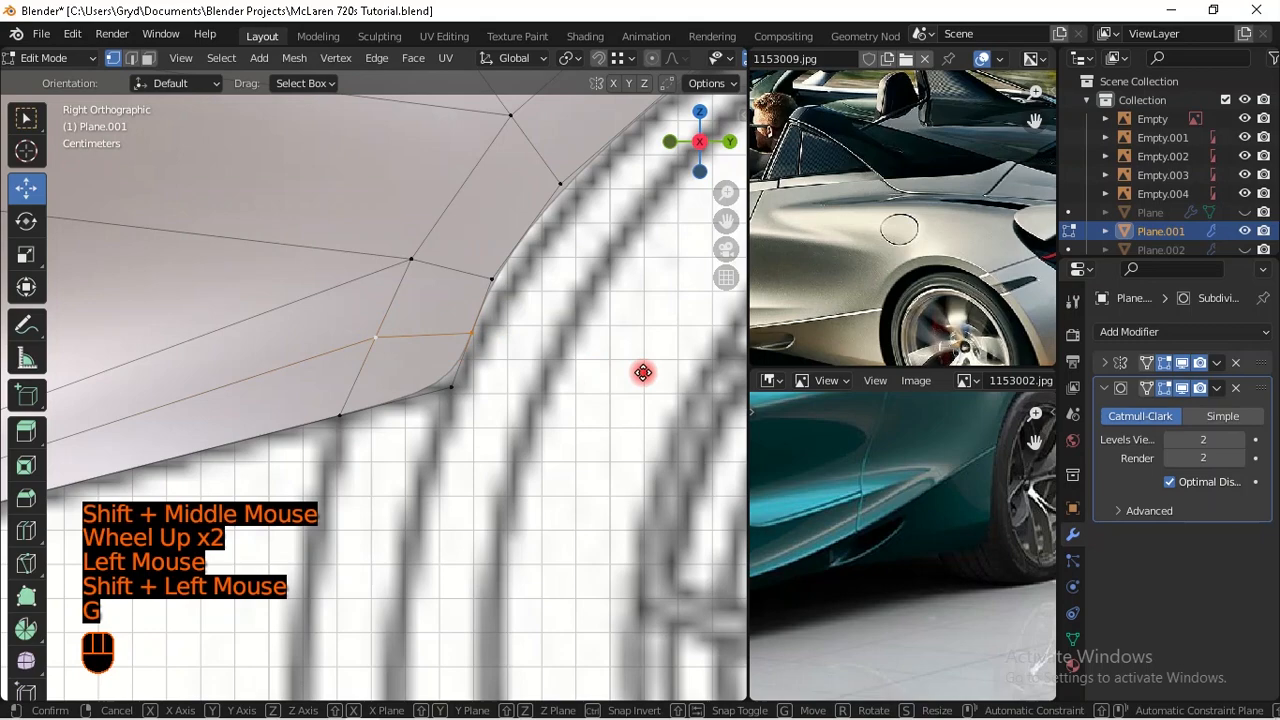
pyautogui.press('shift')
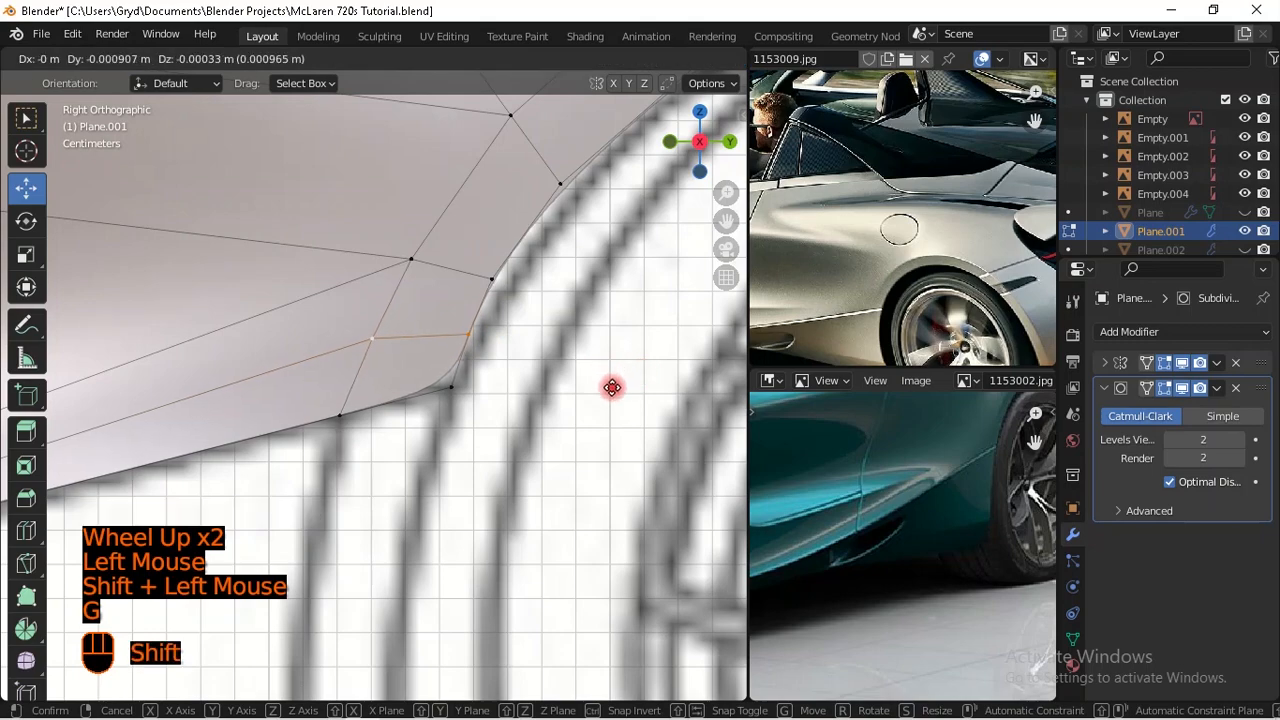
pyautogui.keyDown('shift'); pyautogui.click(608, 386); pyautogui.keyUp('shift')
# Step: Adjust the wheel-arch edge vertex above that corner to follow the blueprint's arch line
pyautogui.scroll(-3, 403, 380)
pyautogui.scroll(-2, 439, 390)
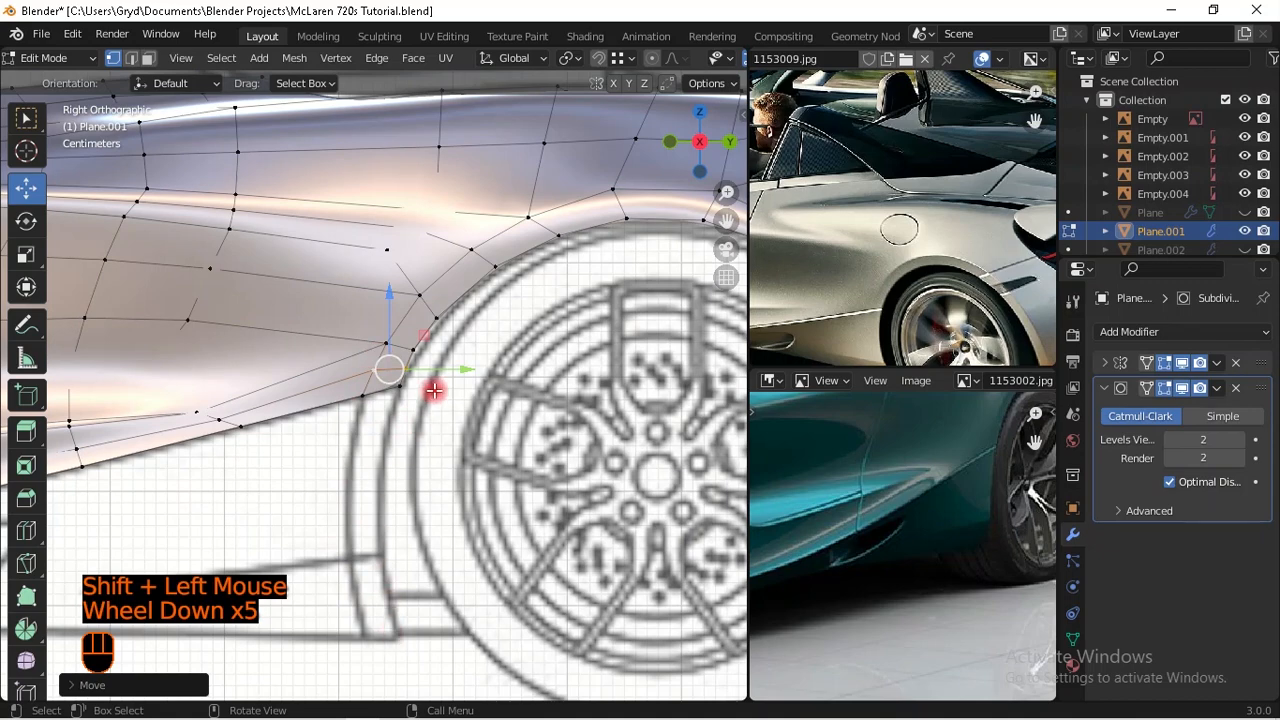
pyautogui.scroll(-1, 434, 390)
pyautogui.press('Tab')
pyautogui.scroll(1, 420, 360)
pyautogui.press('Tab')
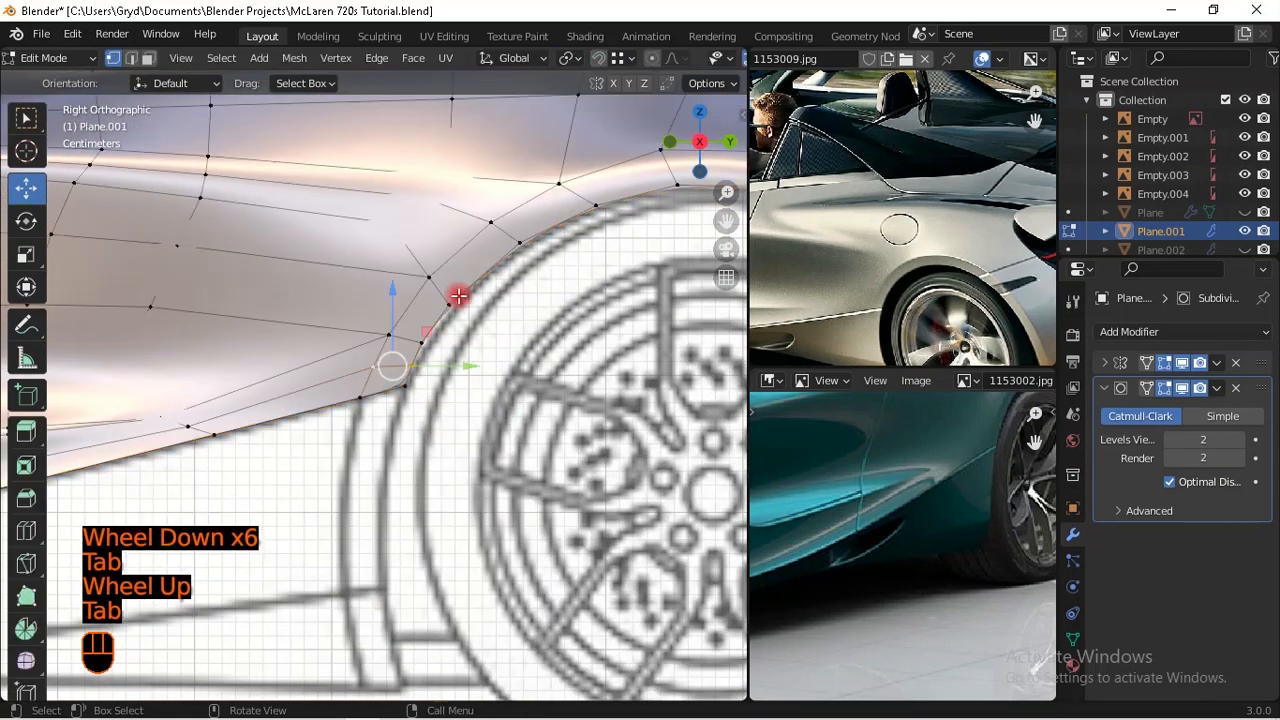
pyautogui.scroll(2, 466, 286)
pyautogui.click(491, 317)
pyautogui.moveTo(491, 317)
pyautogui.mouseDown()
pyautogui.moveTo(507, 316)
pyautogui.moveTo(491, 331)
pyautogui.mouseUp()
pyautogui.scroll(-1, 506, 323)
pyautogui.keyDown('shift'); pyautogui.moveTo(506, 323); pyautogui.dragTo(467, 411, button='middle'); pyautogui.keyUp('shift')
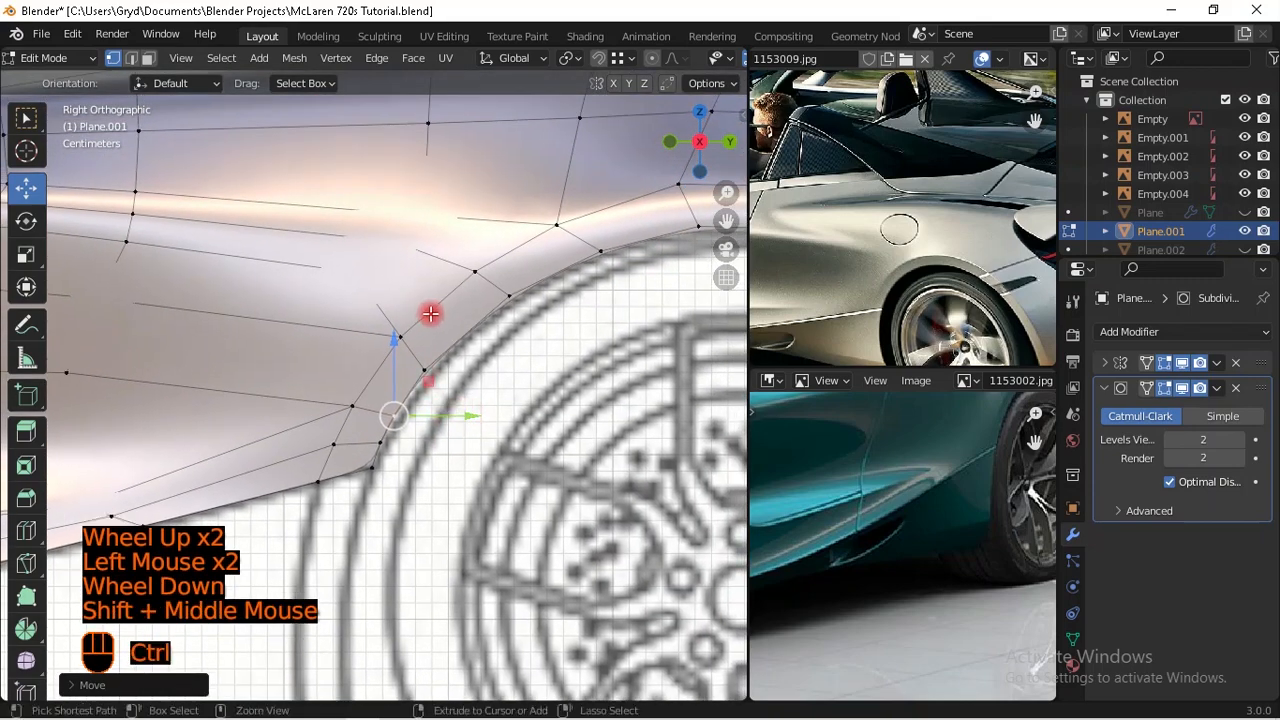
# Step: Add an edge loop along the wheel-arch lip and slide it evenly by a factor of about 0.85 towards the lip's inner boundary
pyautogui.hotkey('ctrl', 'r')
pyautogui.click(425, 348)
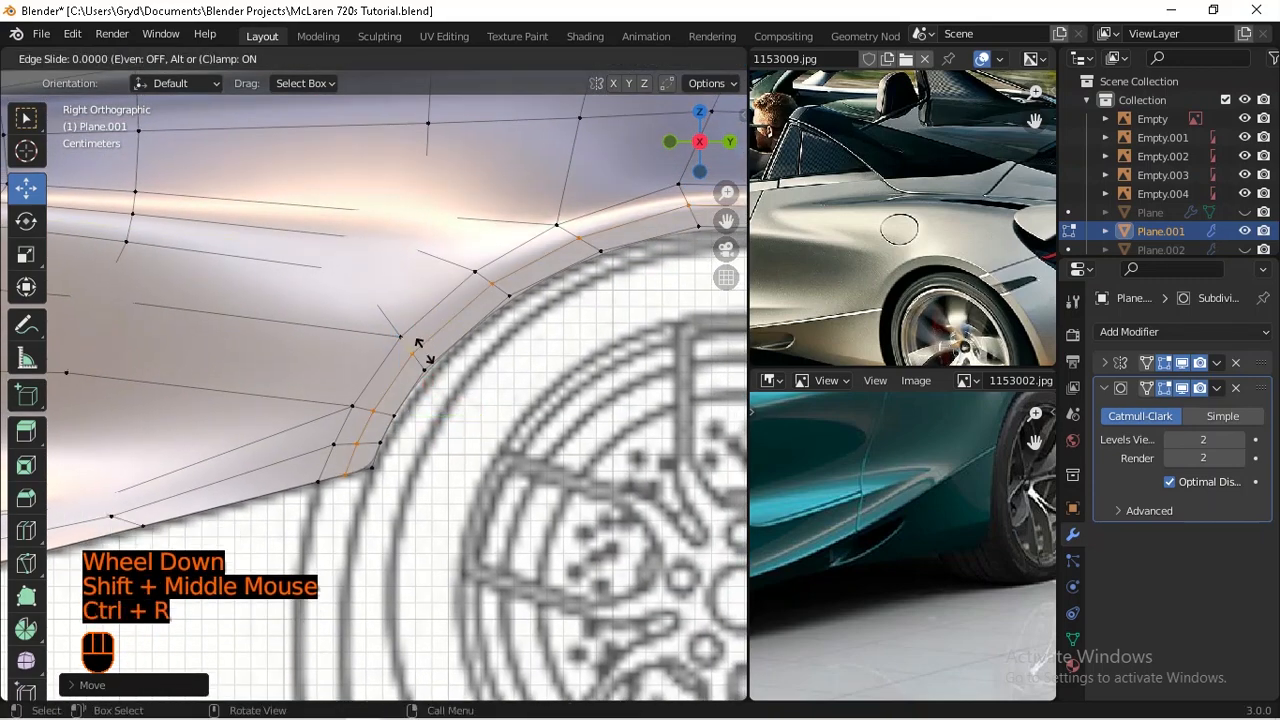
pyautogui.press('e')
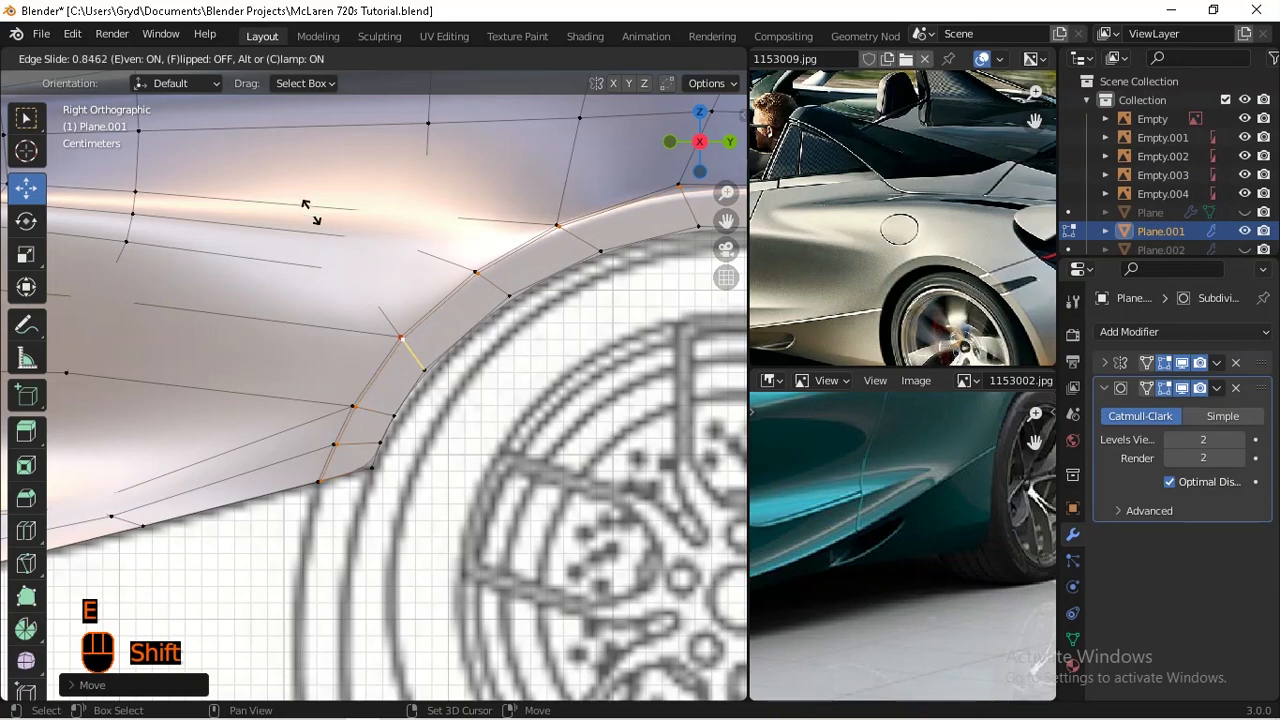
pyautogui.keyDown('shift'); pyautogui.click(310, 210); pyautogui.keyUp('shift')
pyautogui.scroll(-3, 414, 257)
pyautogui.keyDown('shift'); pyautogui.moveTo(414, 257); pyautogui.dragTo(391, 289, button='middle'); pyautogui.keyUp('shift')
pyautogui.press('Tab')
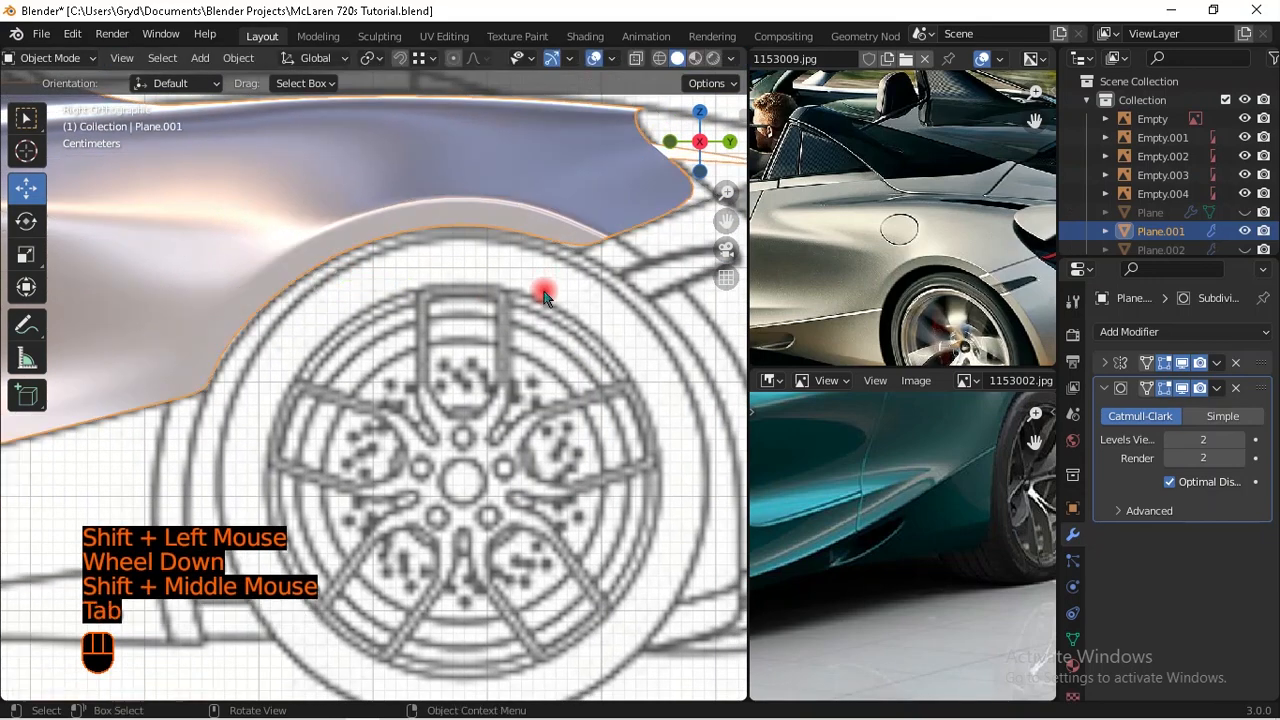
# Step: Deselect the rear fender, unhide all hidden body parts and clear the selection
pyautogui.scroll(-2, 545, 313)
pyautogui.moveTo(545, 313); pyautogui.dragTo(466, 421, button='middle')
pyautogui.scroll(-2, 463, 395)
pyautogui.scroll(-1, 495, 440)
pyautogui.click(480, 537)
pyautogui.scroll(-1, 480, 389)
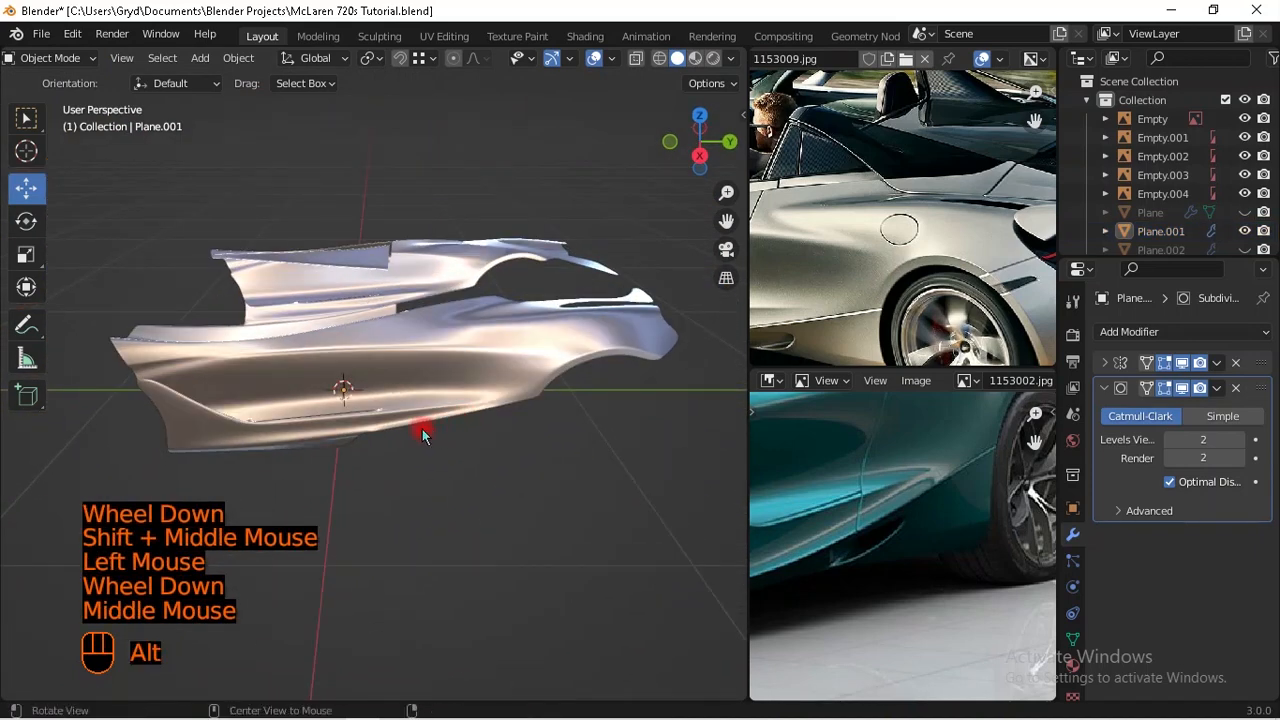
pyautogui.hotkey('alt', 'h')
pyautogui.click(423, 494)
# Step: Hide the narrow upper side panel Plane.002 between the front and rear fenders
pyautogui.scroll(-1, 423, 494)
pyautogui.keyDown('shift'); pyautogui.moveTo(423, 494); pyautogui.dragTo(265, 358, button='middle'); pyautogui.keyUp('shift')
pyautogui.click(271, 377)
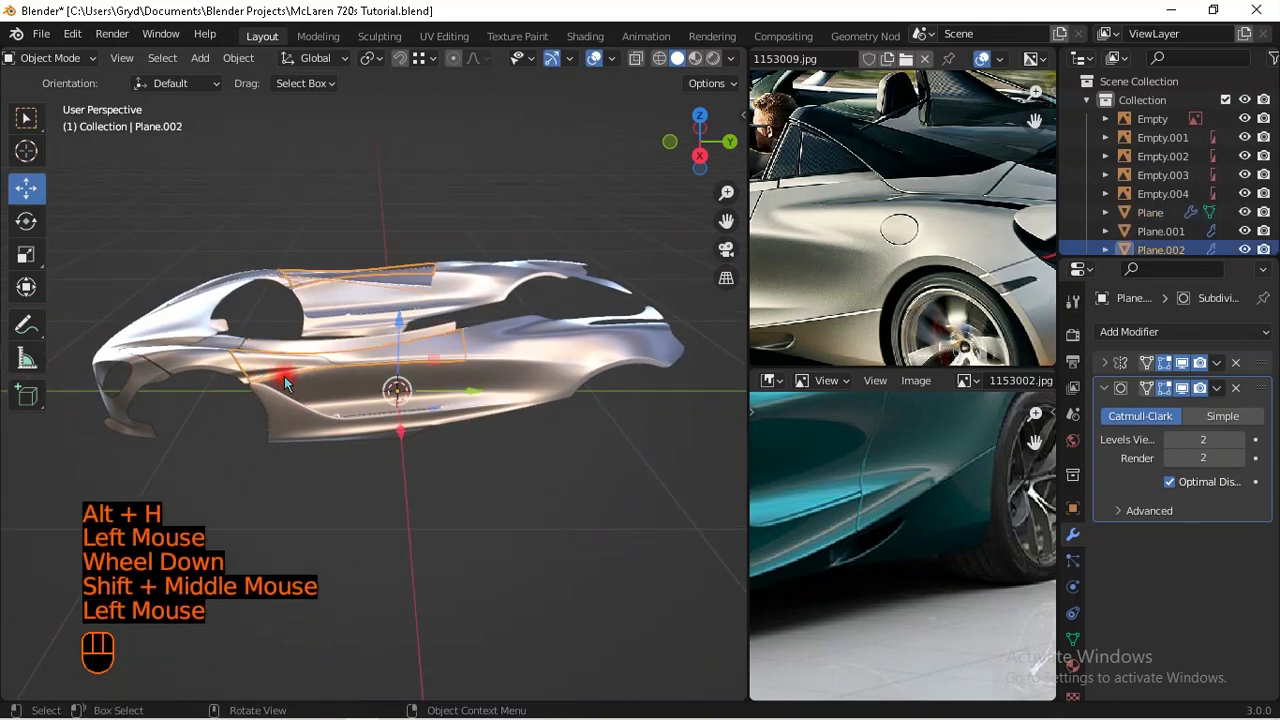
pyautogui.press('h')
# Step: Compare the combined front and rear body parts with the rear three-quarter reference photos
pyautogui.moveTo(284, 376); pyautogui.dragTo(480, 395, button='middle')
pyautogui.keyDown('shift'); pyautogui.moveTo(480, 395); pyautogui.dragTo(390, 410, button='middle'); pyautogui.keyUp('shift')
pyautogui.moveTo(390, 410); pyautogui.dragTo(480, 470, button='middle')
pyautogui.scroll(-1, 951, 449)
pyautogui.moveTo(951, 449); pyautogui.dragTo(916, 540, button='middle')
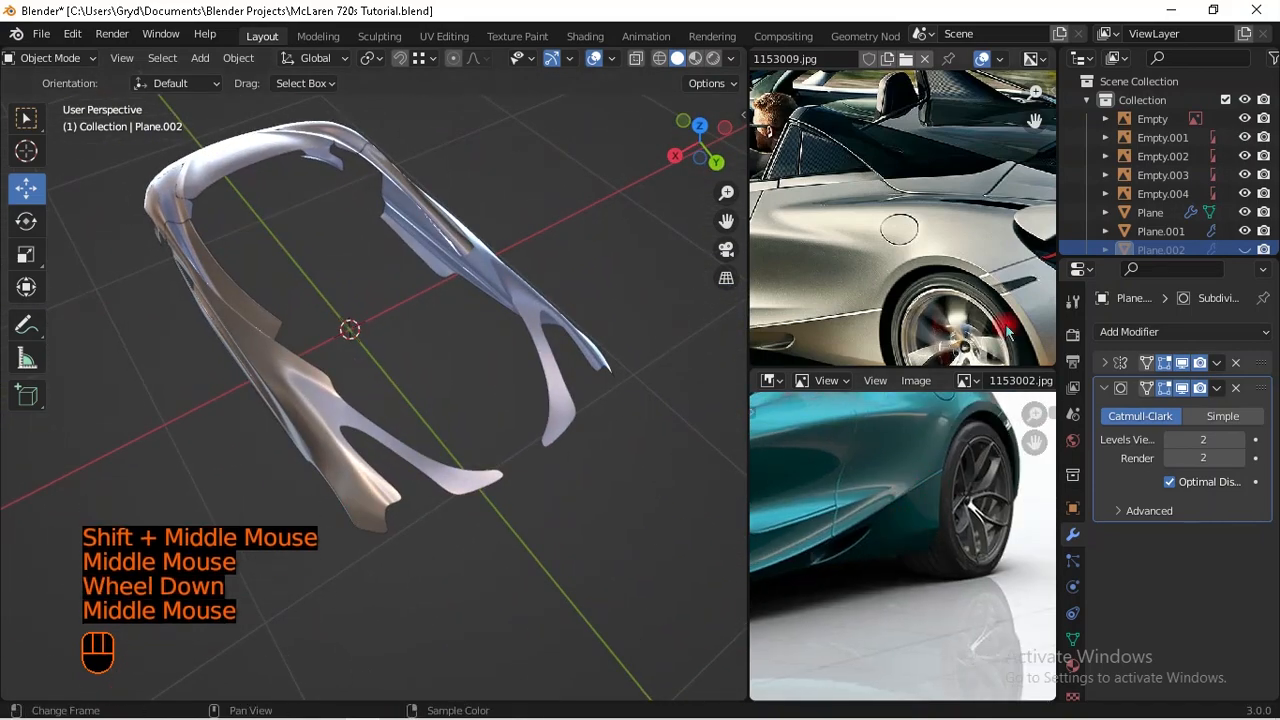
pyautogui.scroll(-1, 1008, 330)
pyautogui.moveTo(1008, 330); pyautogui.dragTo(955, 215, button='middle')
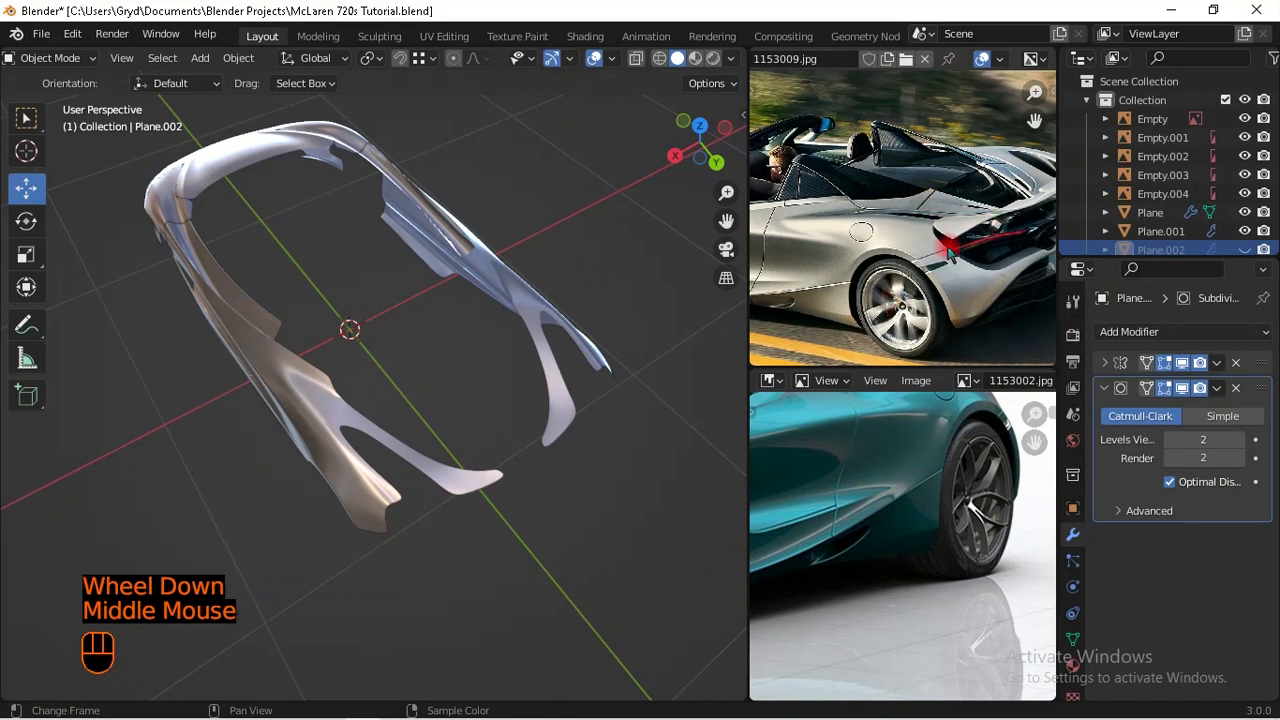
pyautogui.moveTo(490, 482); pyautogui.dragTo(345, 474, button='middle')
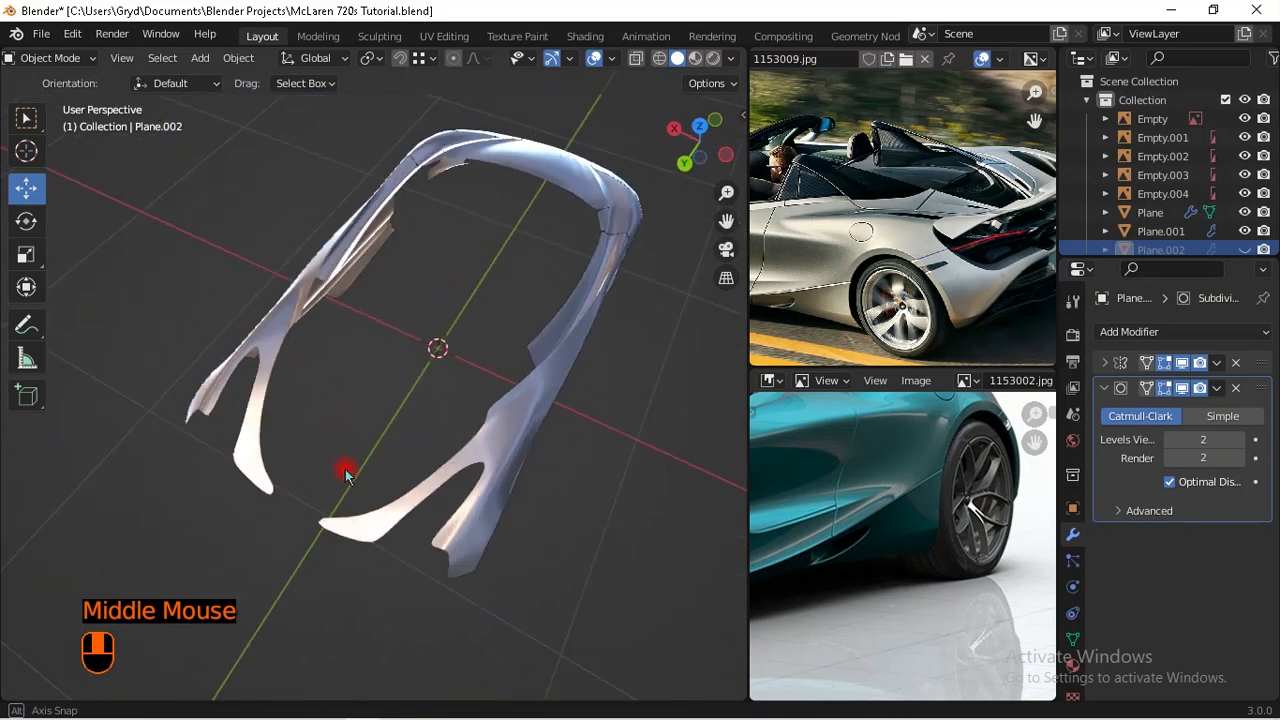
# Step: Examine the teal and silver car references from headlight to rear wheel, along with the modelled front end
pyautogui.scroll(-3, 857, 457)
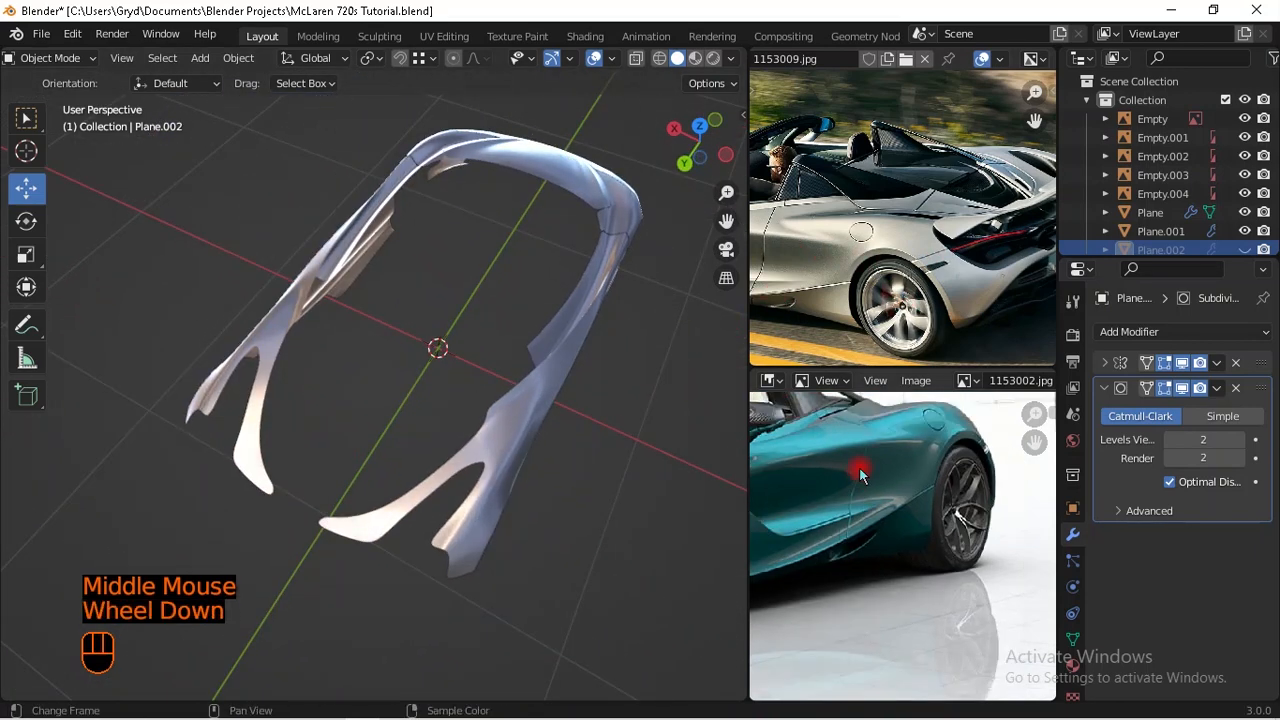
pyautogui.moveTo(923, 500); pyautogui.dragTo(971, 486, button='middle')
pyautogui.scroll(-2, 863, 503)
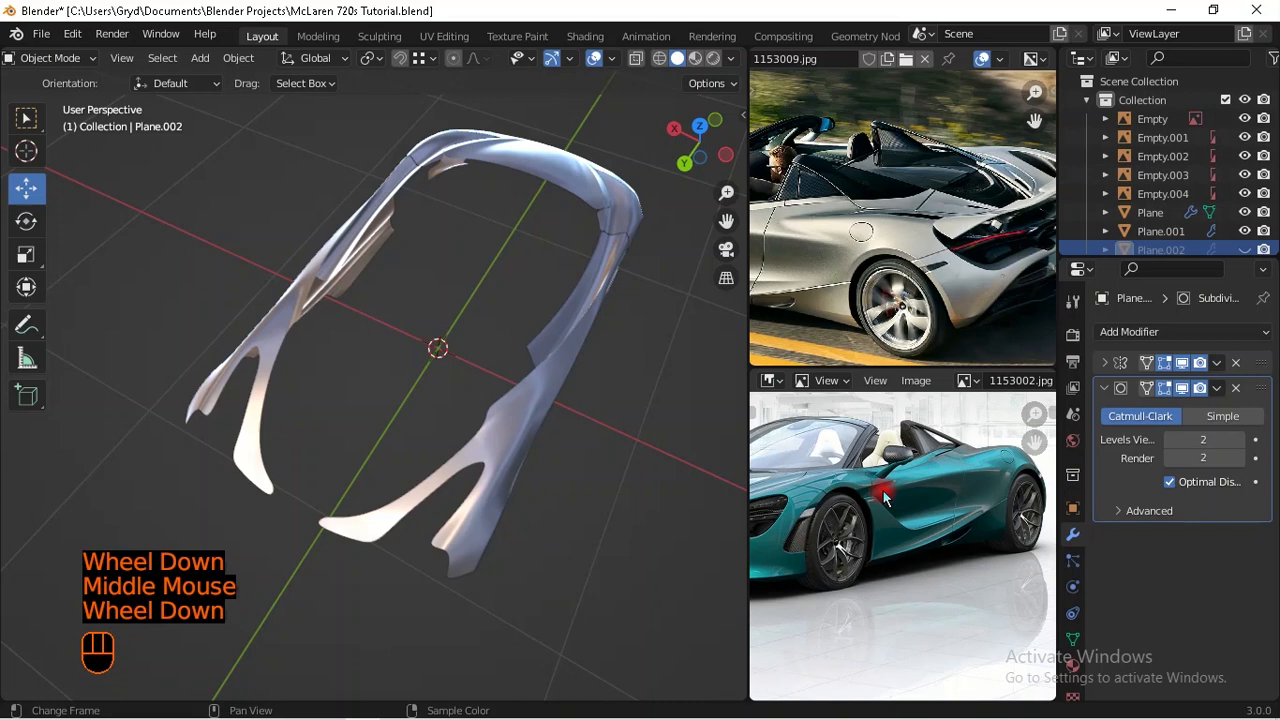
pyautogui.moveTo(863, 503); pyautogui.dragTo(895, 468, button='middle')
pyautogui.scroll(-2, 929, 489)
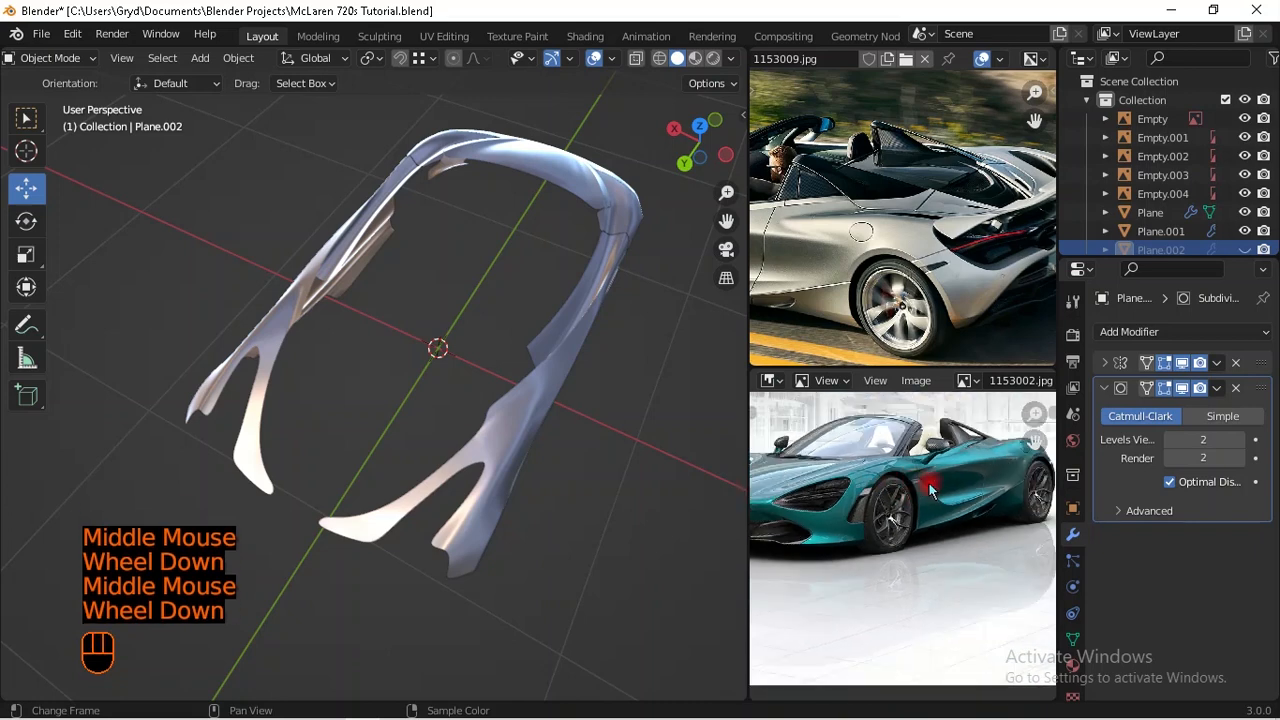
pyautogui.moveTo(912, 515)
pyautogui.mouseDown(button='middle')
pyautogui.moveTo(955, 510)
pyautogui.moveTo(922, 498)
pyautogui.mouseUp(button='middle')
pyautogui.scroll(2, 922, 508)
pyautogui.scroll(1, 922, 495)
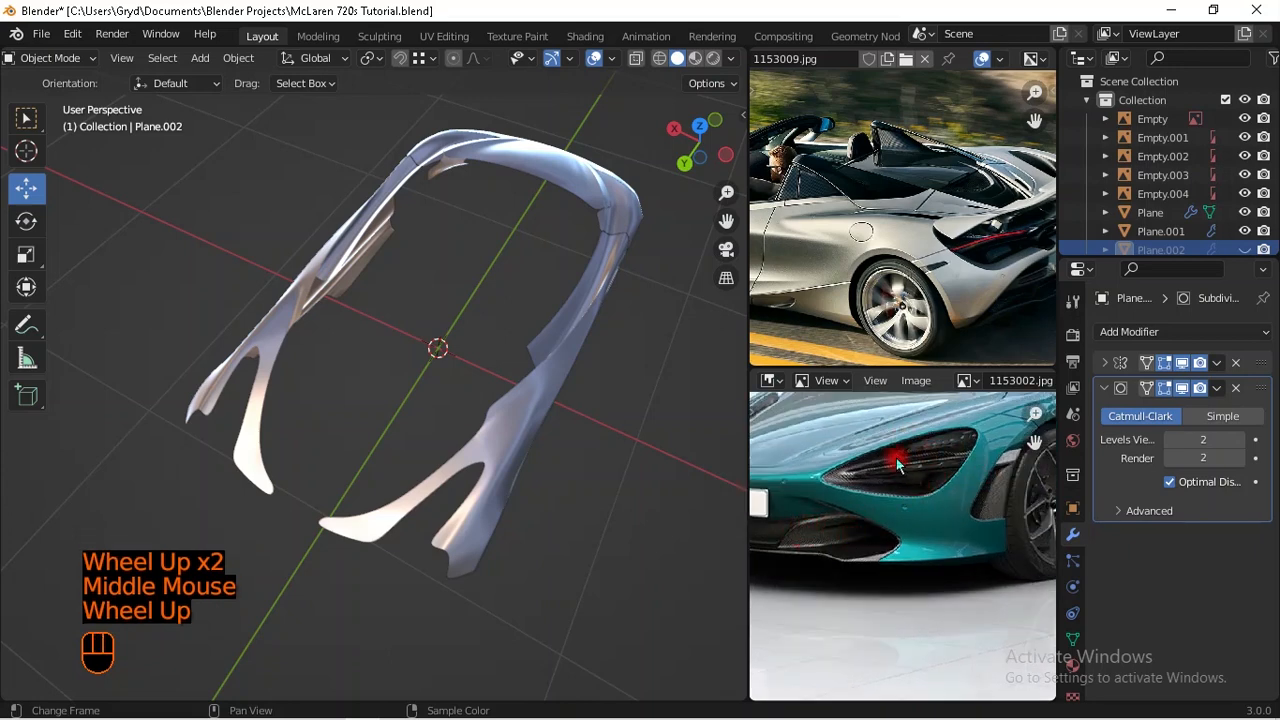
pyautogui.moveTo(953, 493); pyautogui.dragTo(870, 530, button='middle')
pyautogui.scroll(-1, 1015, 236)
pyautogui.moveTo(1015, 236); pyautogui.dragTo(1044, 234, button='middle')
pyautogui.scroll(-1, 910, 230)
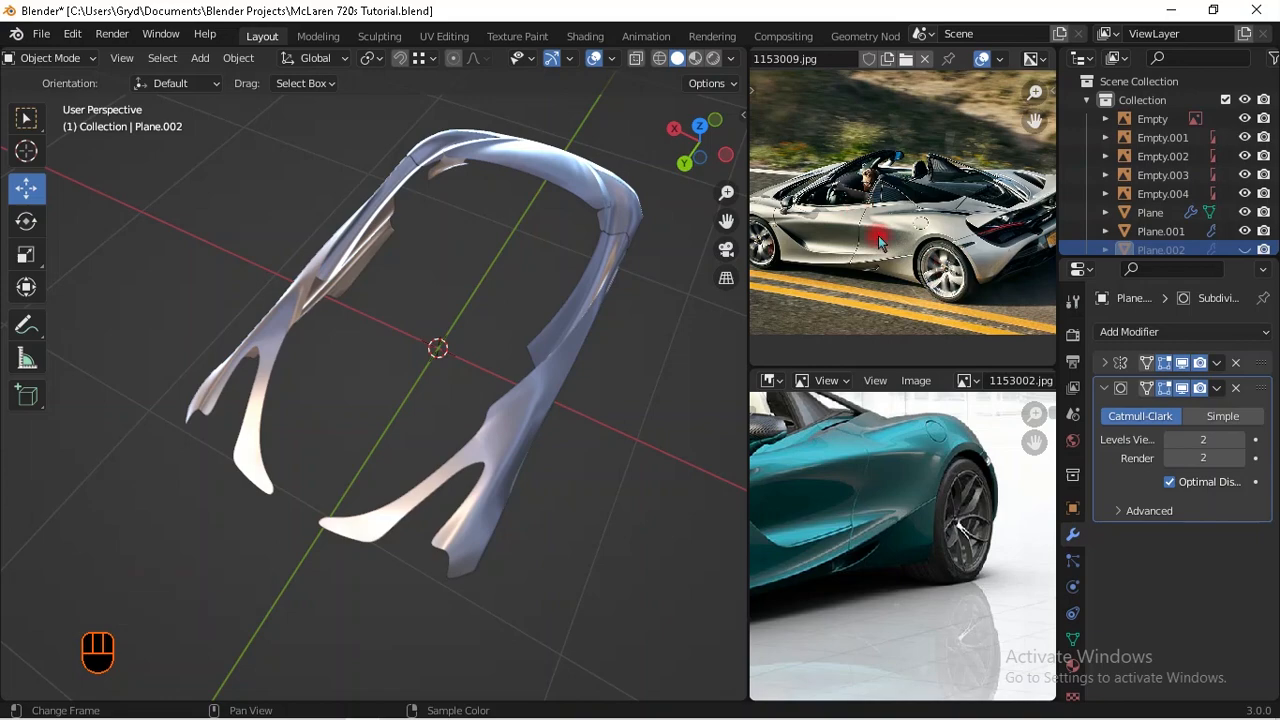
pyautogui.scroll(-1, 334, 300)
pyautogui.moveTo(334, 300); pyautogui.dragTo(563, 372, button='middle')
pyautogui.scroll(1, 440, 425)
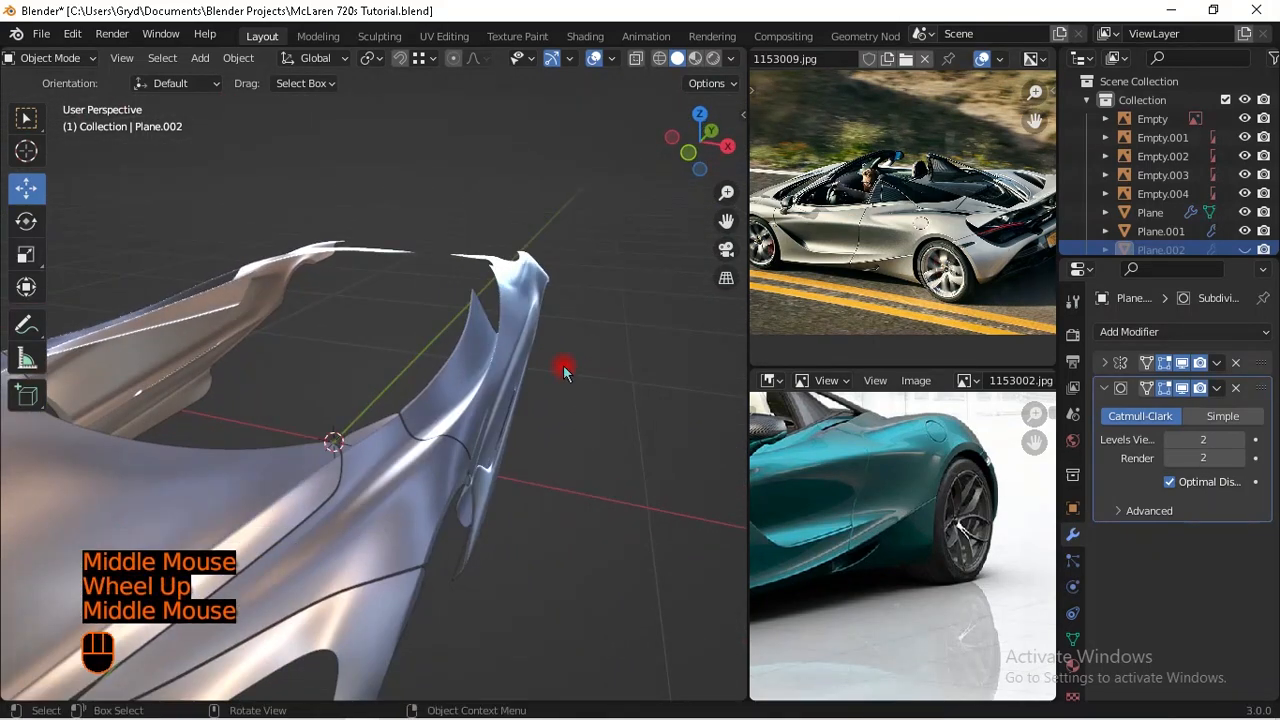